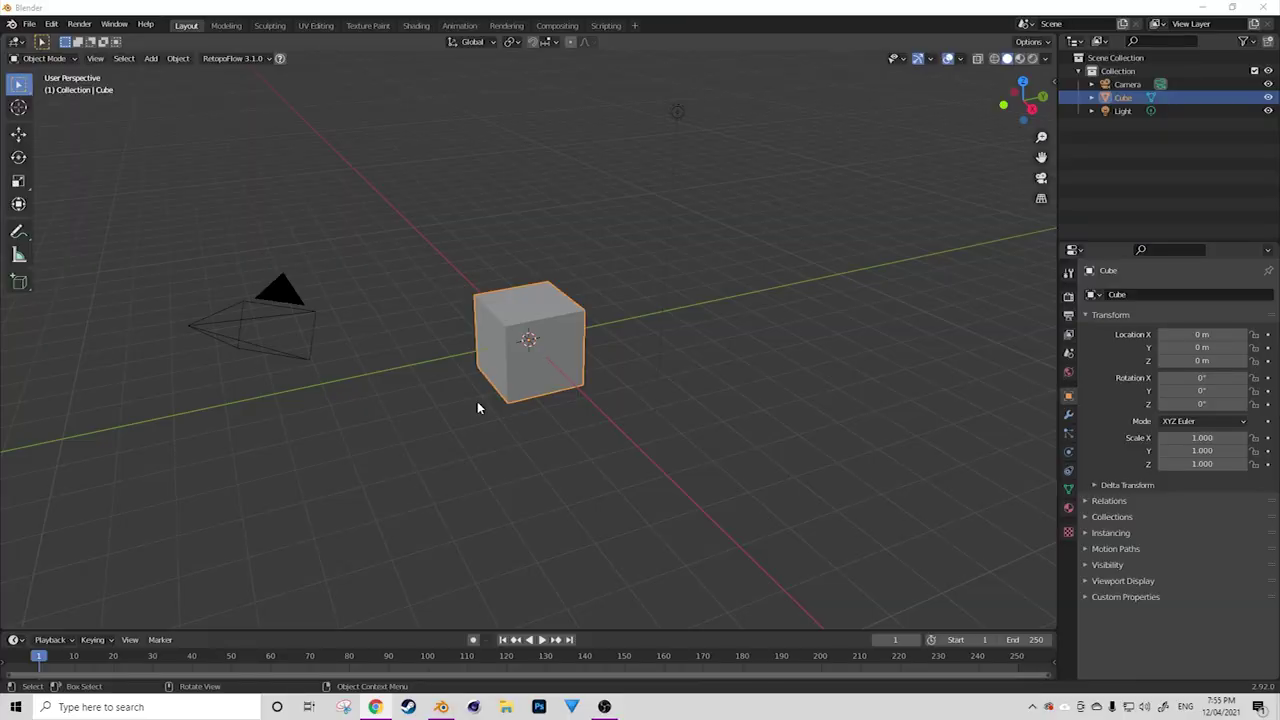
# Delete the default cube from the scene.
pyautogui.click(477, 401)
pyautogui.click(508, 343)
pyautogui.press('x')
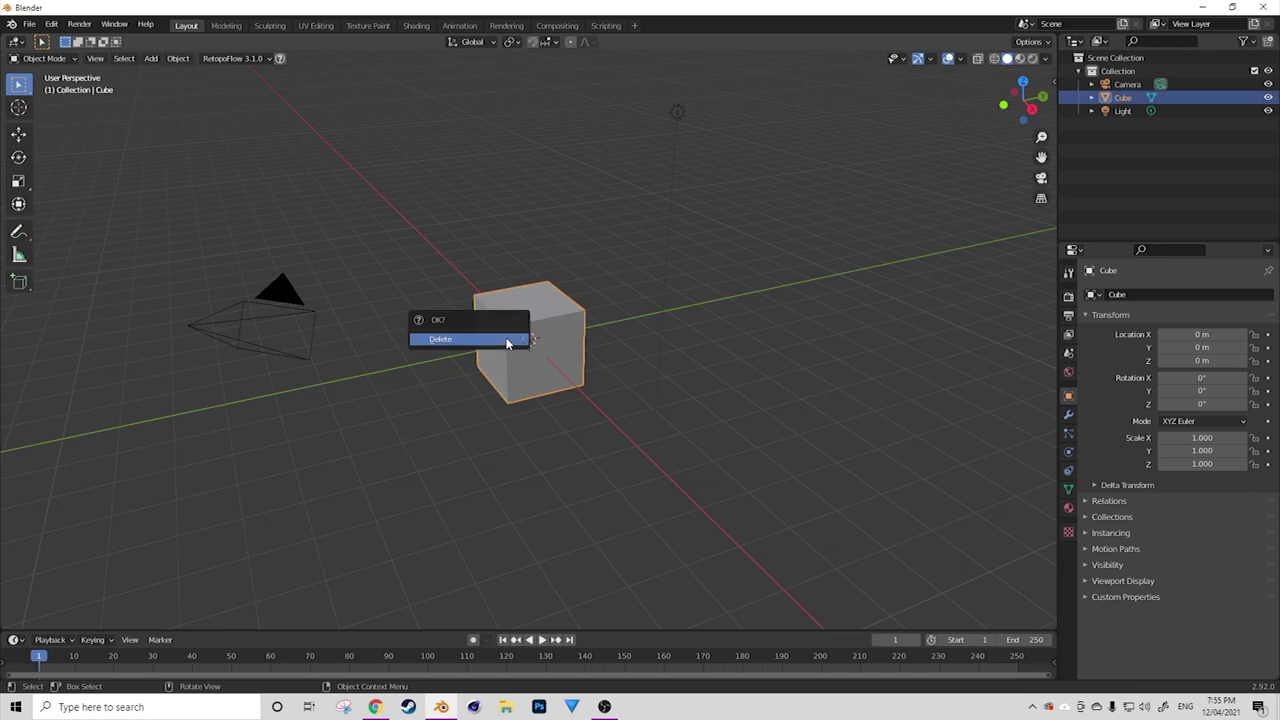
pyautogui.click(507, 343)
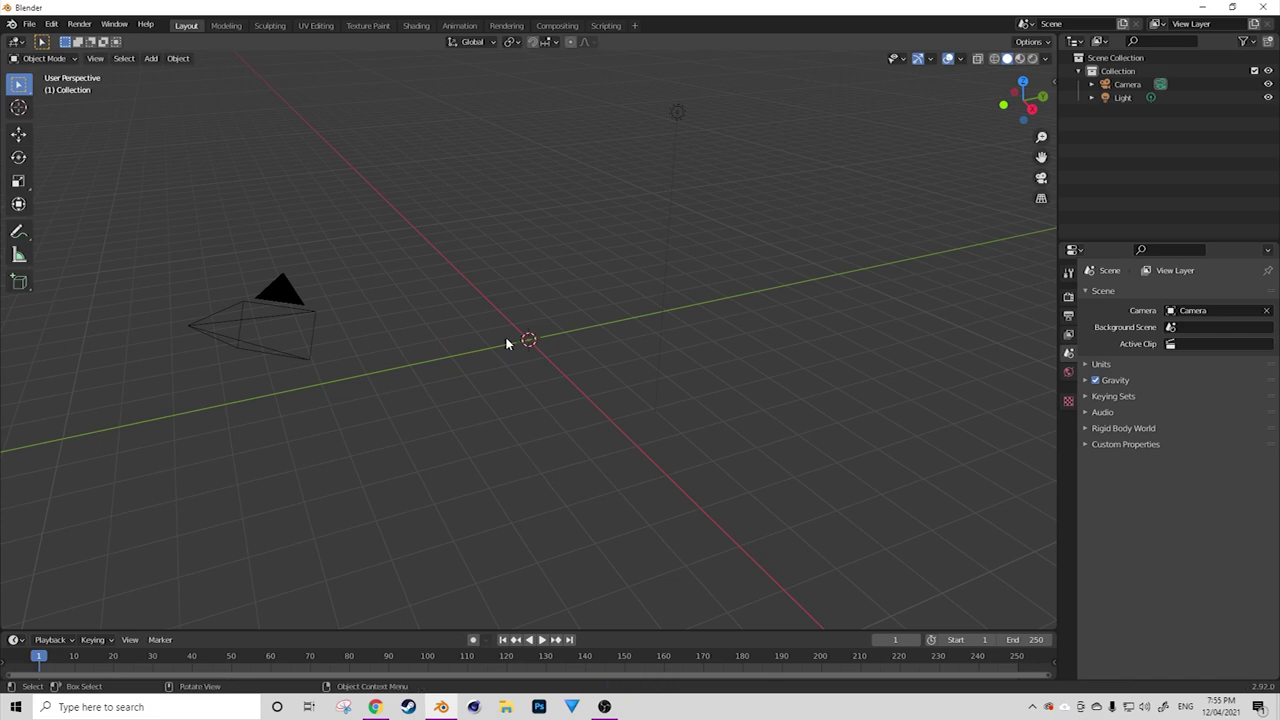
# Add an Ico Sphere mesh at the world origin.
pyautogui.hotkey('shift', 'a')
pyautogui.moveTo(507, 343)
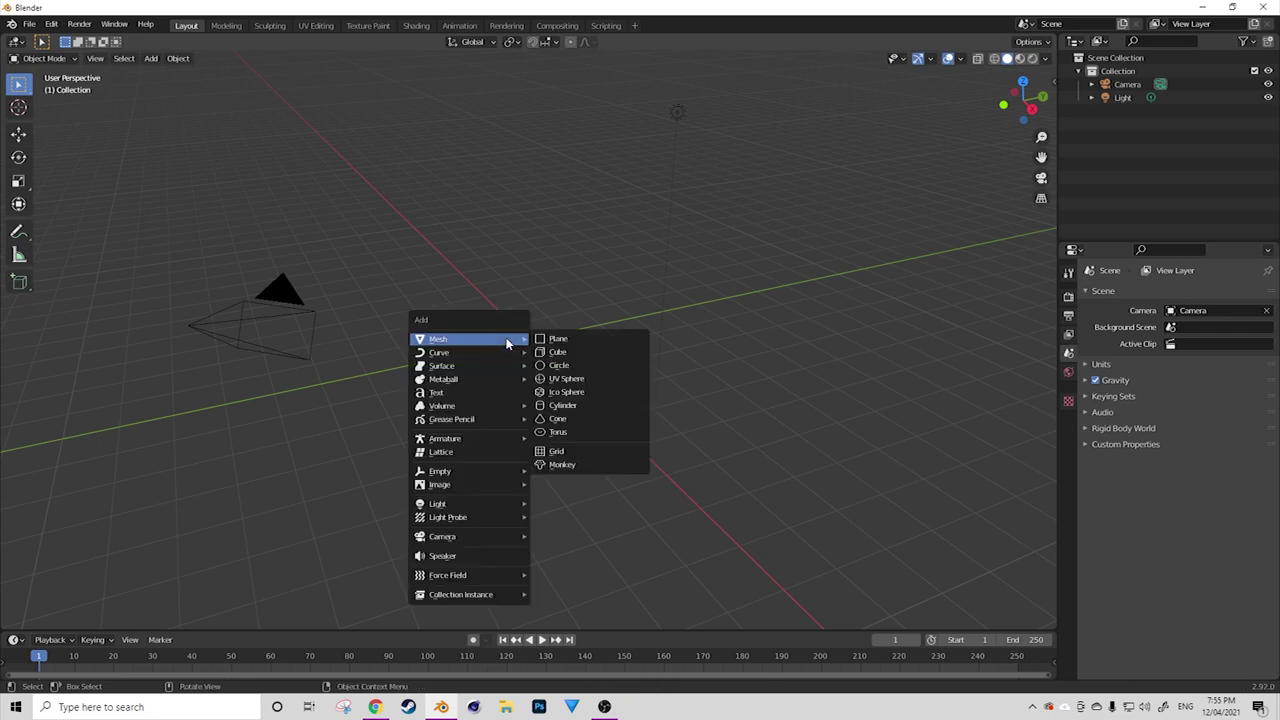
pyautogui.click(597, 391)
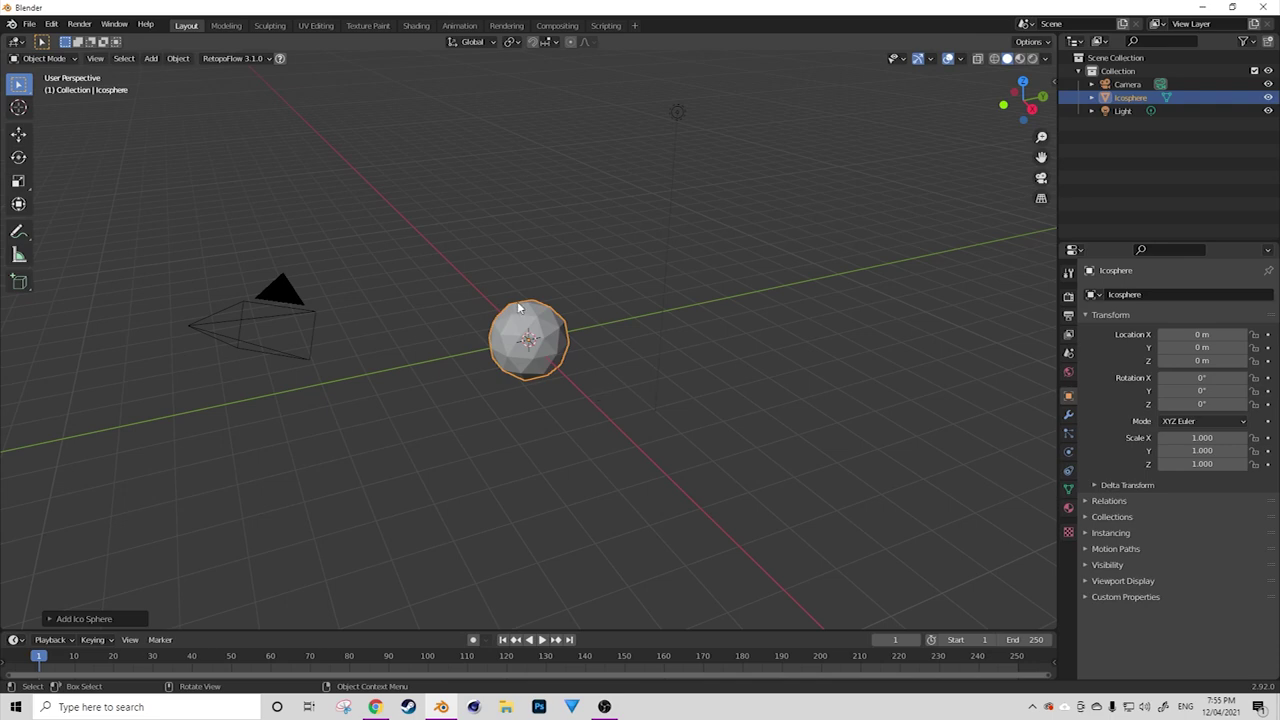
# In the Shading workspace, create a new material for the icosphere named 'Simple Hologram'.
pyautogui.click(415, 26)
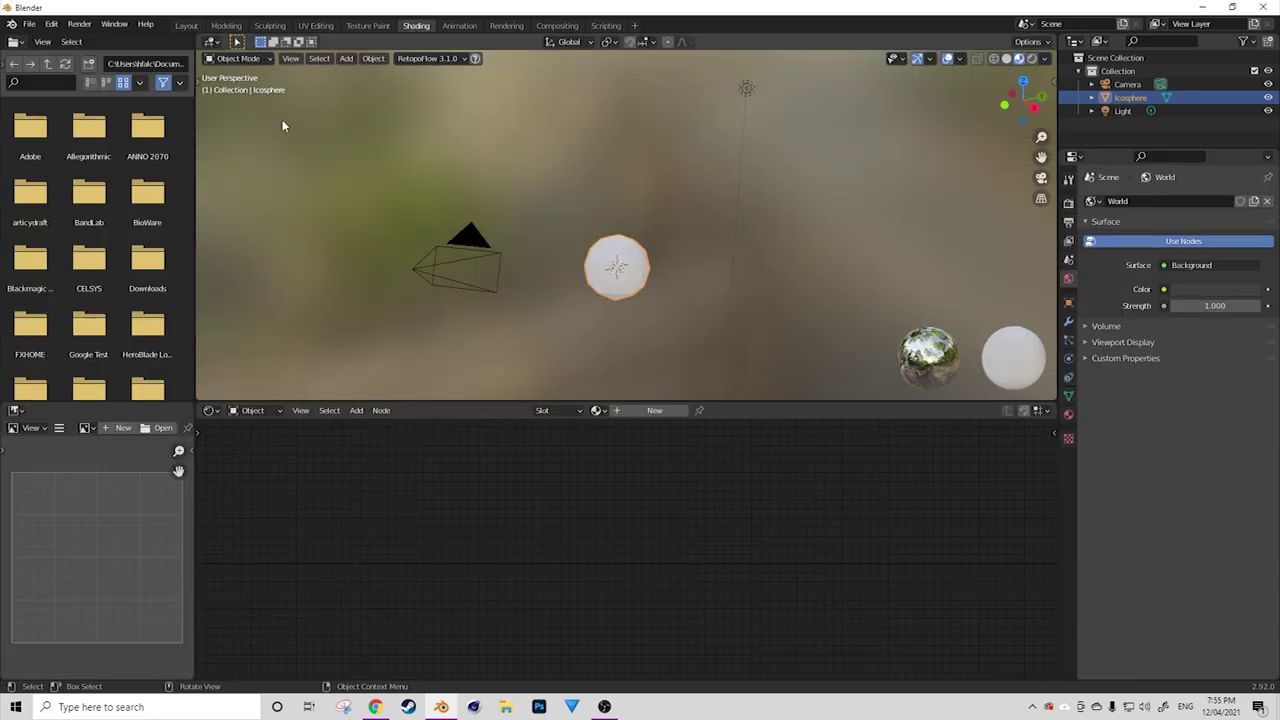
pyautogui.moveTo(200, 46); pyautogui.dragTo(191, 93)
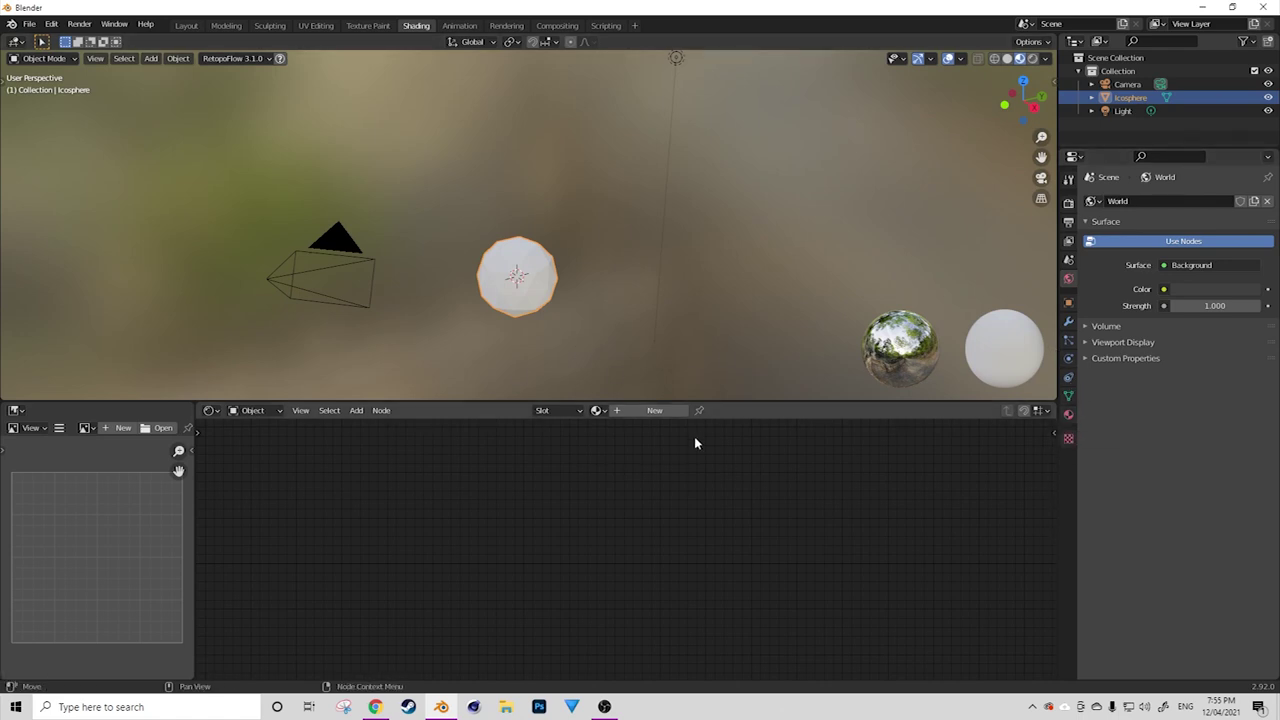
pyautogui.click(634, 411)
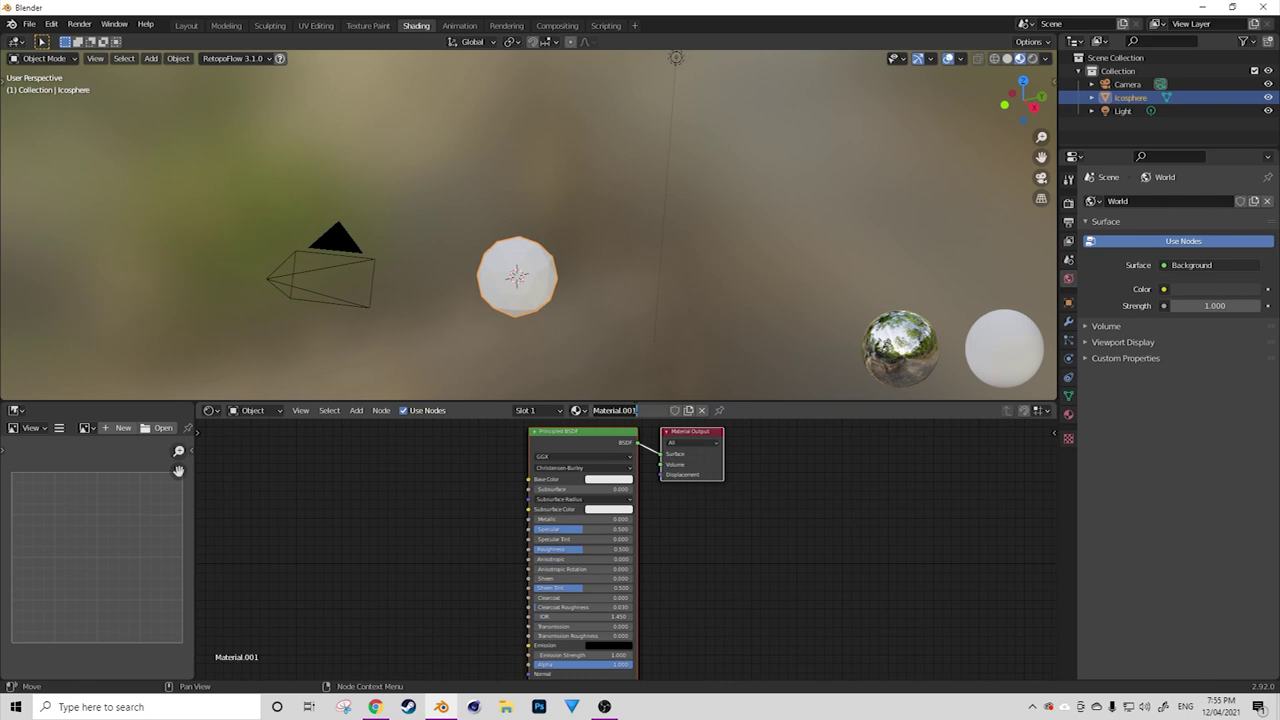
pyautogui.write('Simple Hologram')
pyautogui.press('Return')
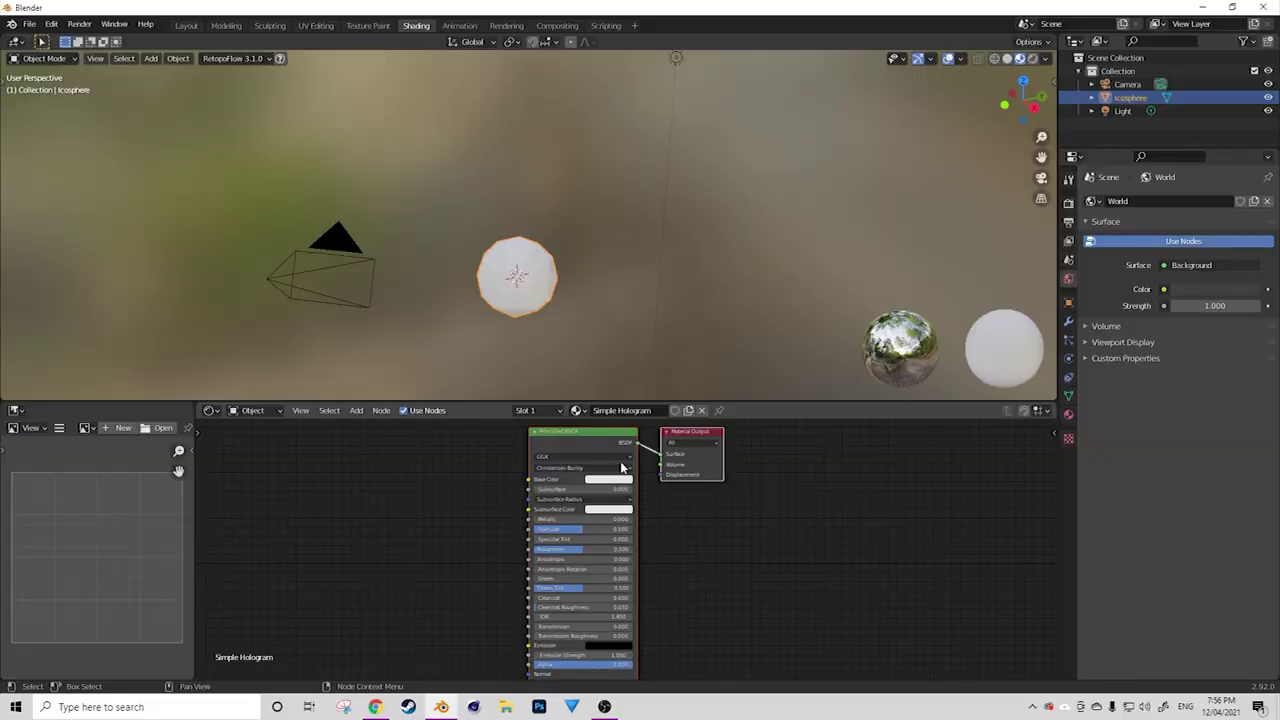
# Delete the Principled BSDF node so only the Material Output remains.
pyautogui.click(576, 438)
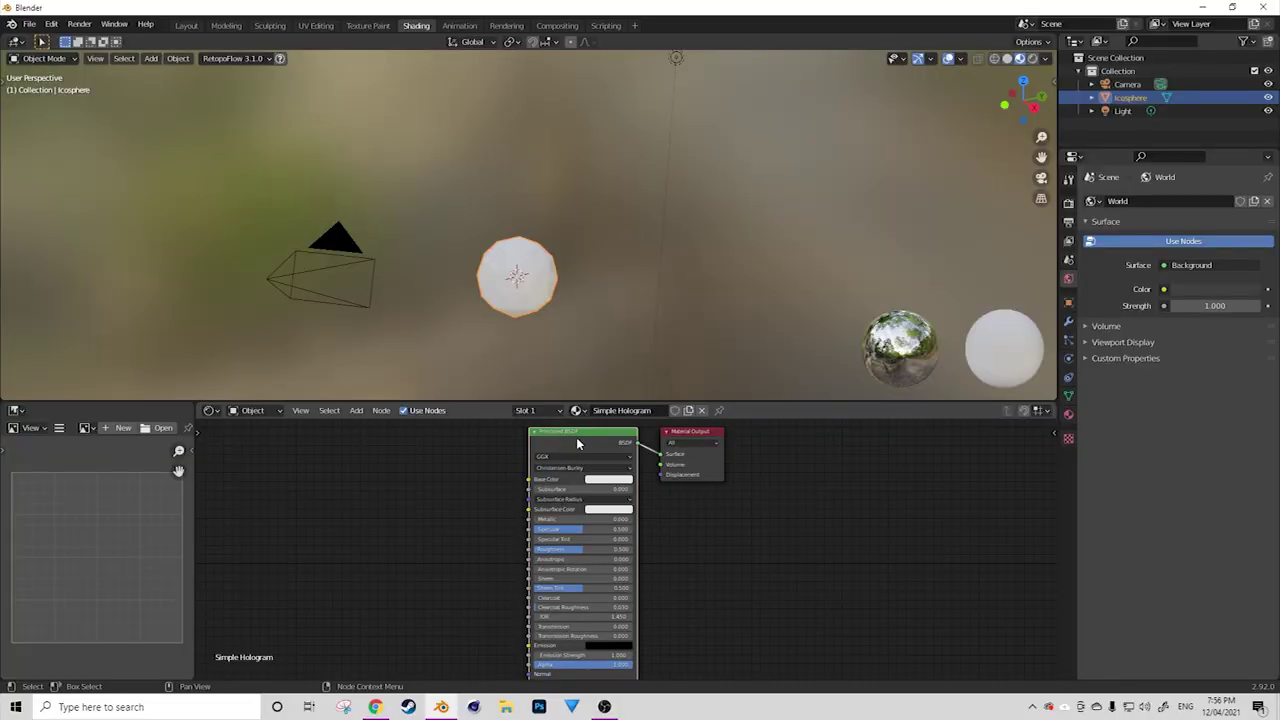
pyautogui.moveTo(648, 508); pyautogui.dragTo(656, 531, button='middle')
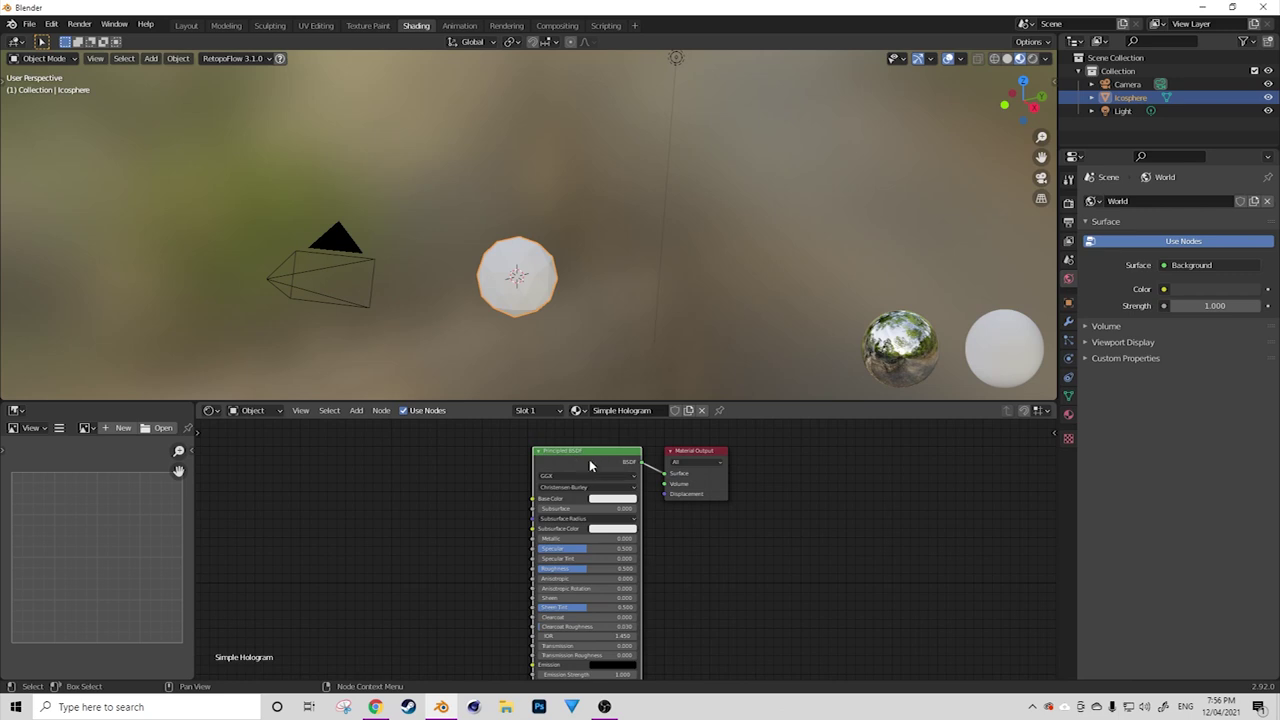
pyautogui.press('x')
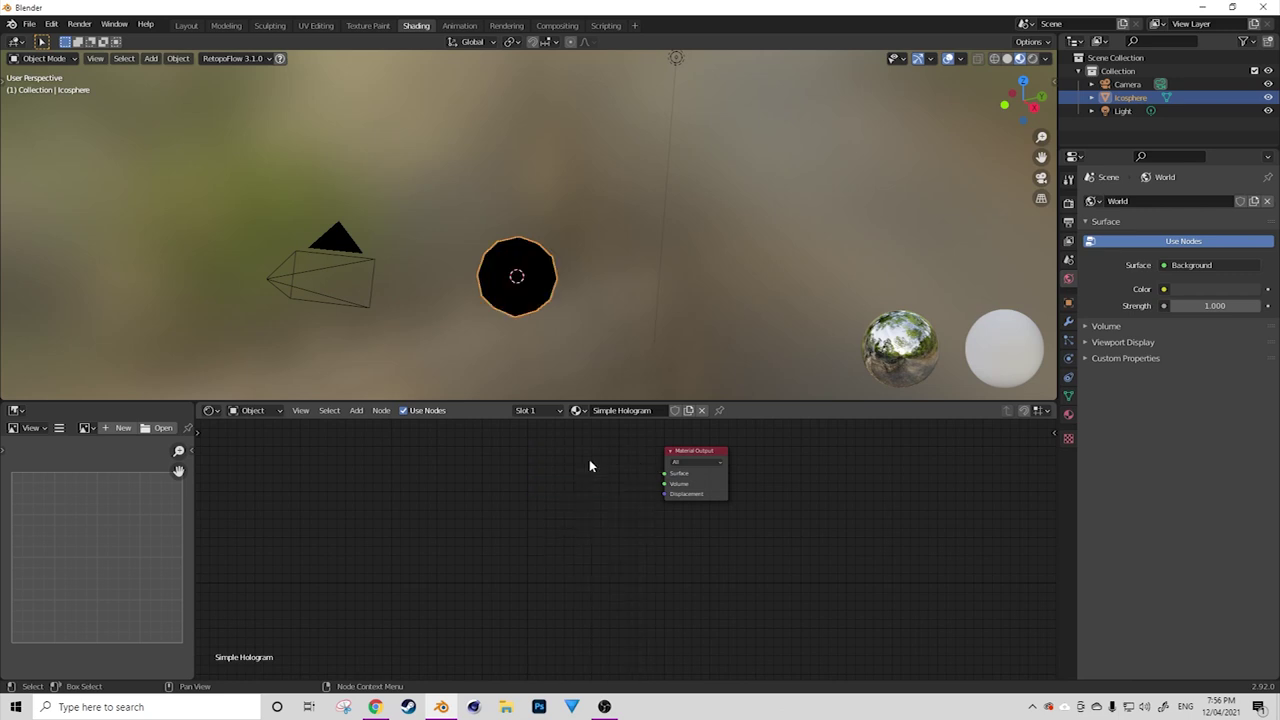
pyautogui.click(1068, 416)
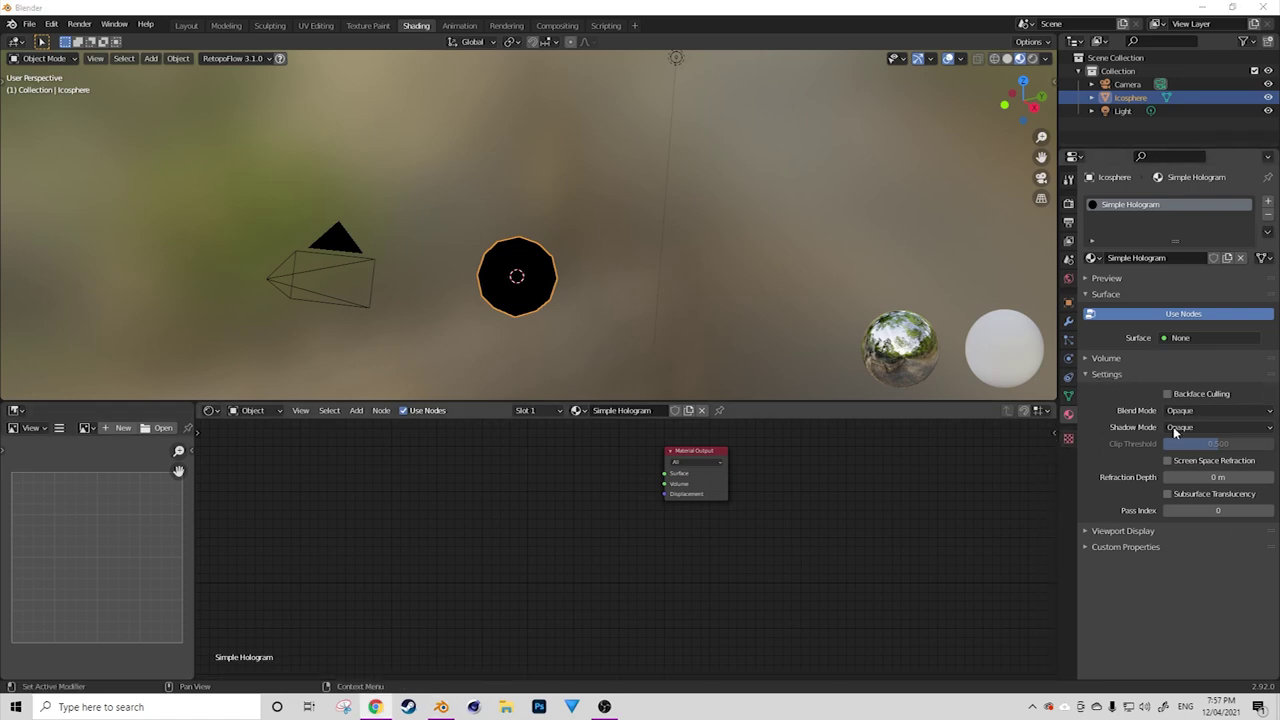
# In the material settings, choose Alpha Blend for Blend Mode and None for Shadow Mode.
pyautogui.click(1203, 411)
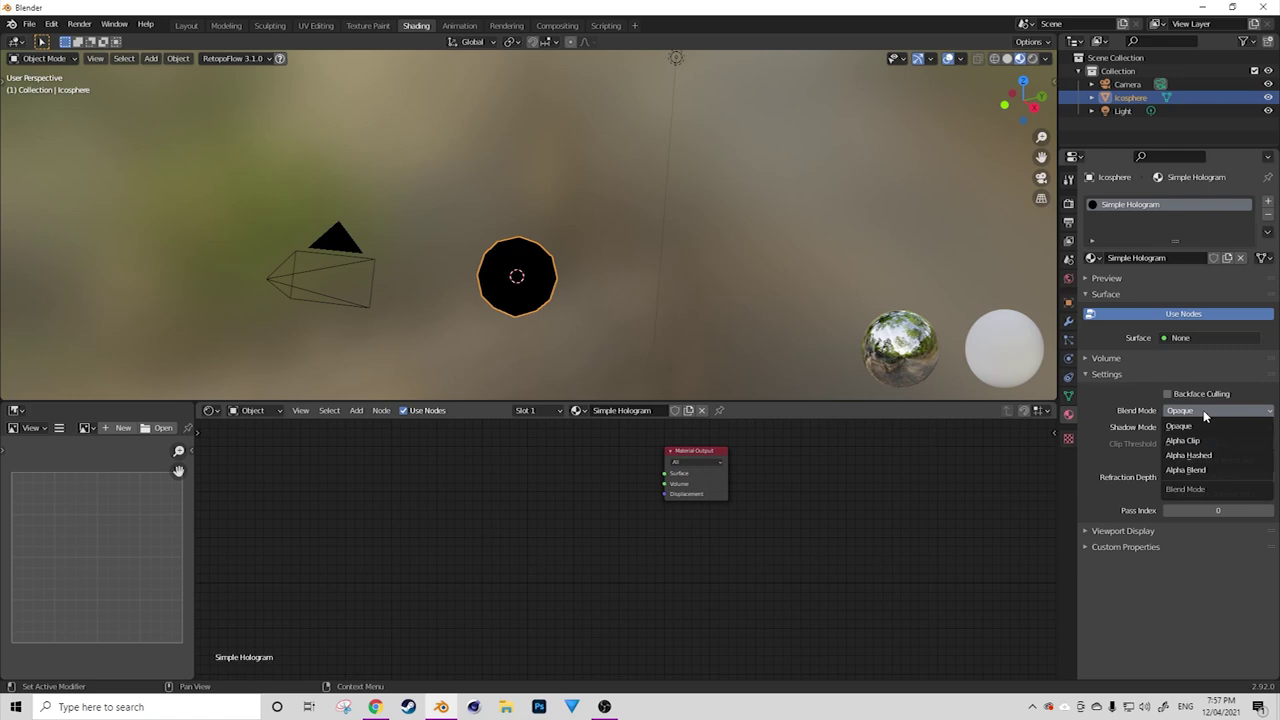
pyautogui.click(1189, 470)
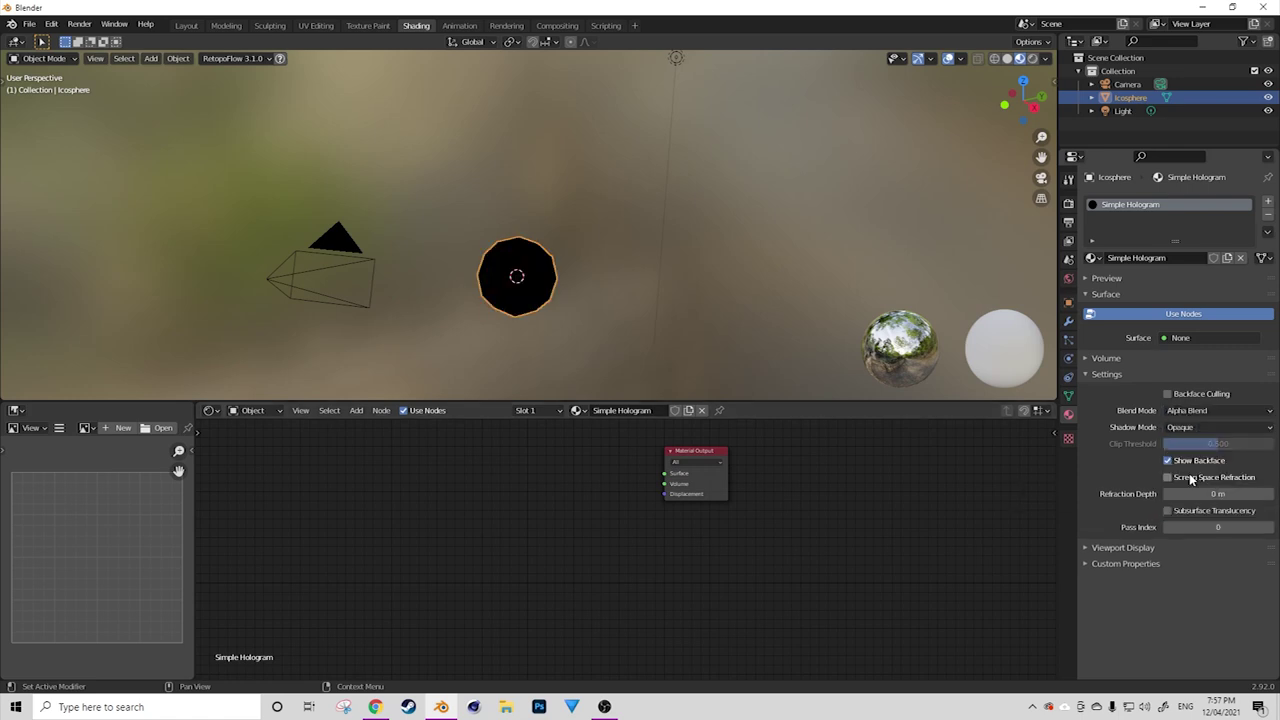
pyautogui.click(1182, 428)
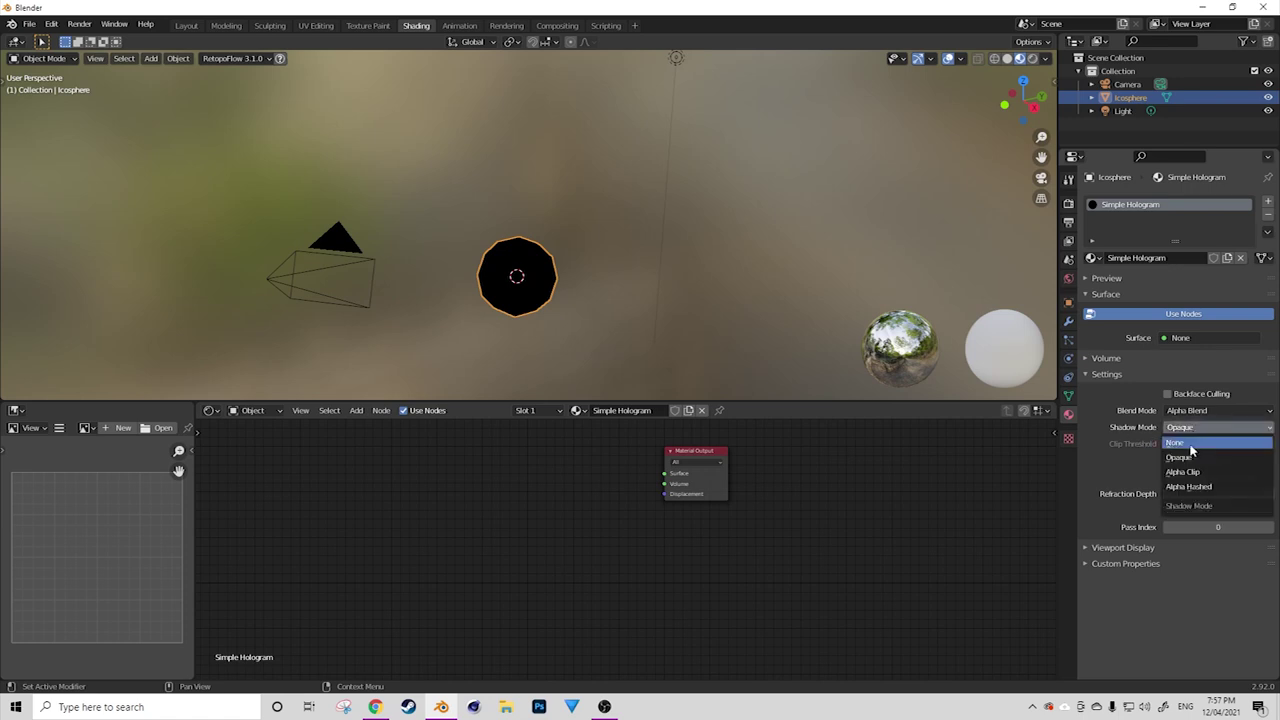
pyautogui.click(1192, 445)
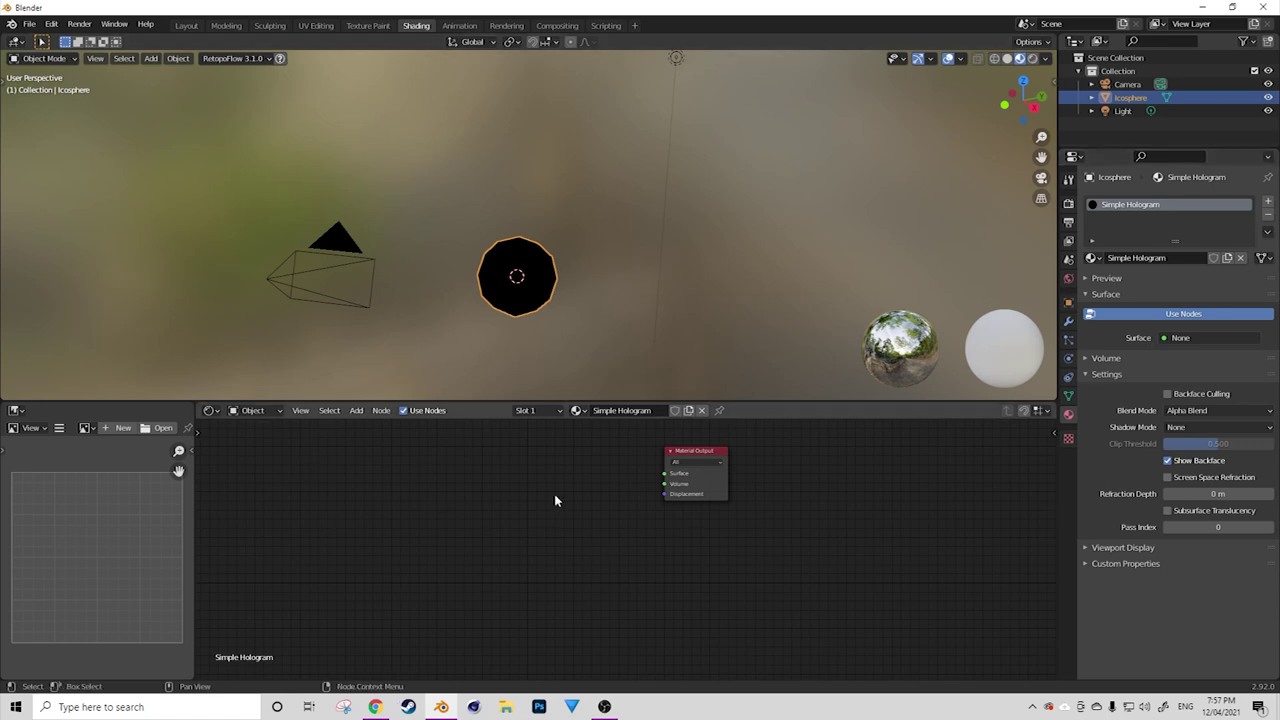
pyautogui.moveTo(554, 498); pyautogui.dragTo(594, 526, button='middle')
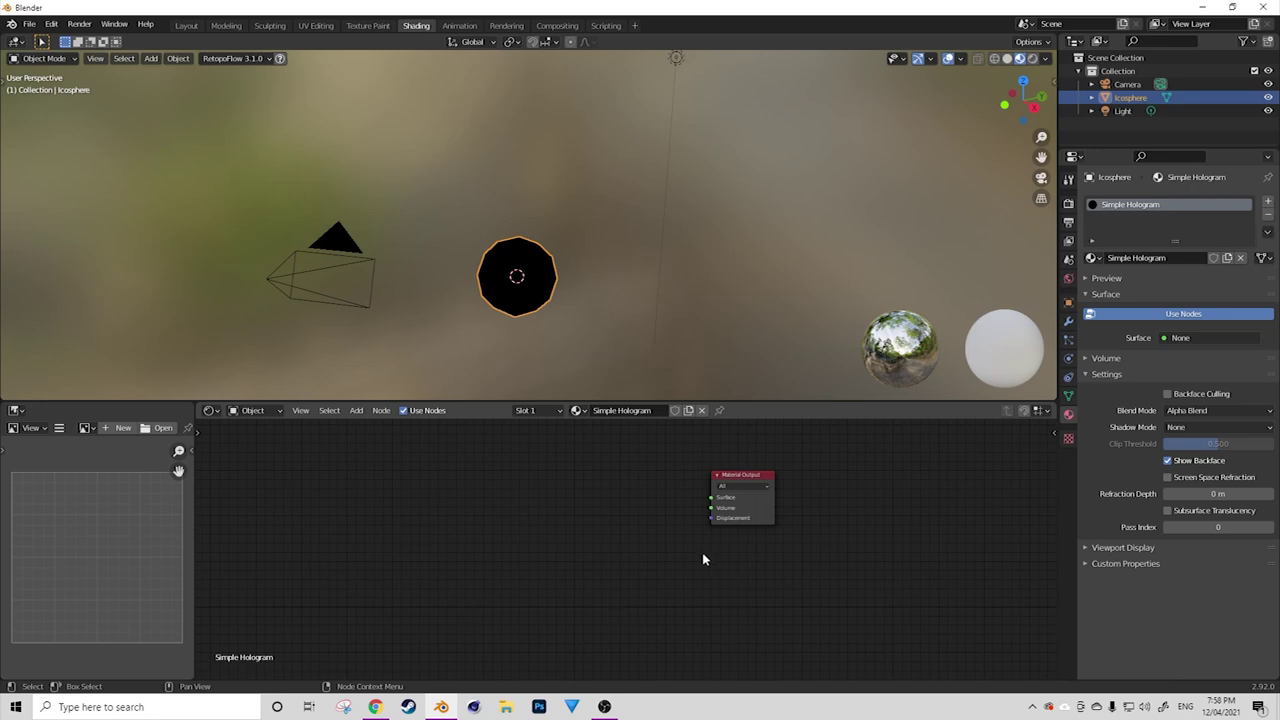
# Add an Emission node via search and place it left of the Material Output.
pyautogui.hotkey('shift', 'a')
pyautogui.click(520, 541)
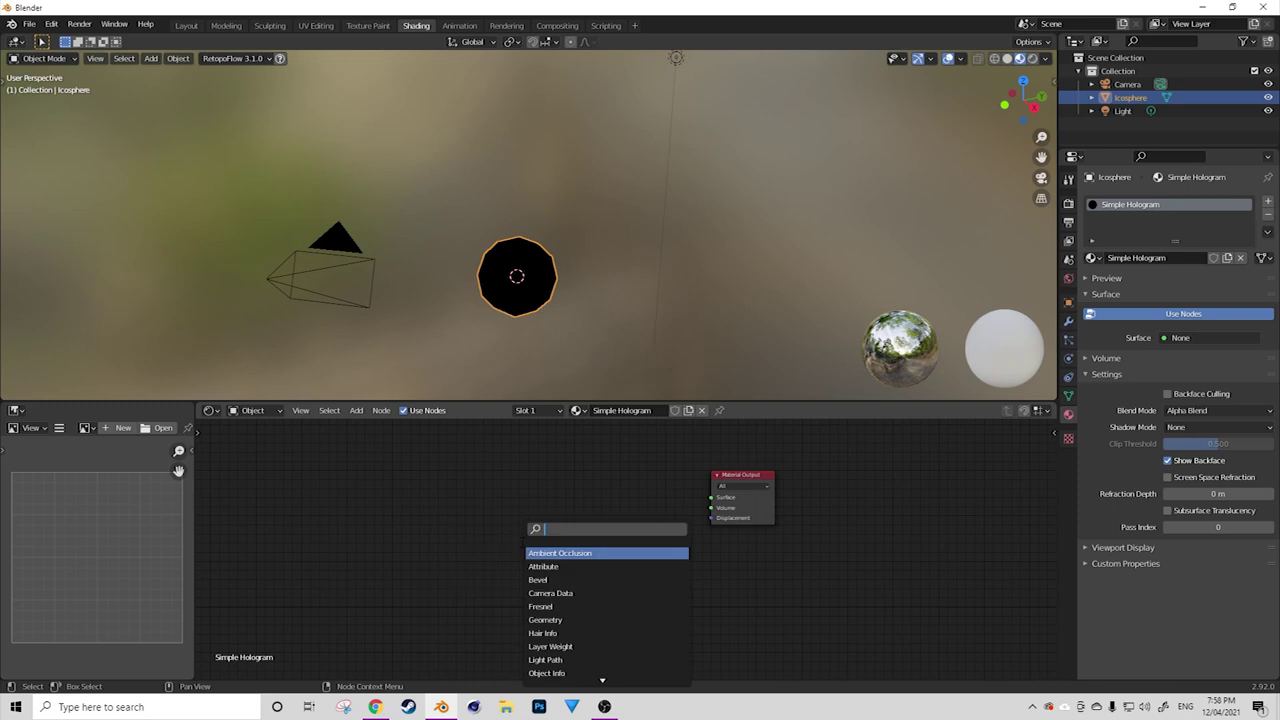
pyautogui.write('em')
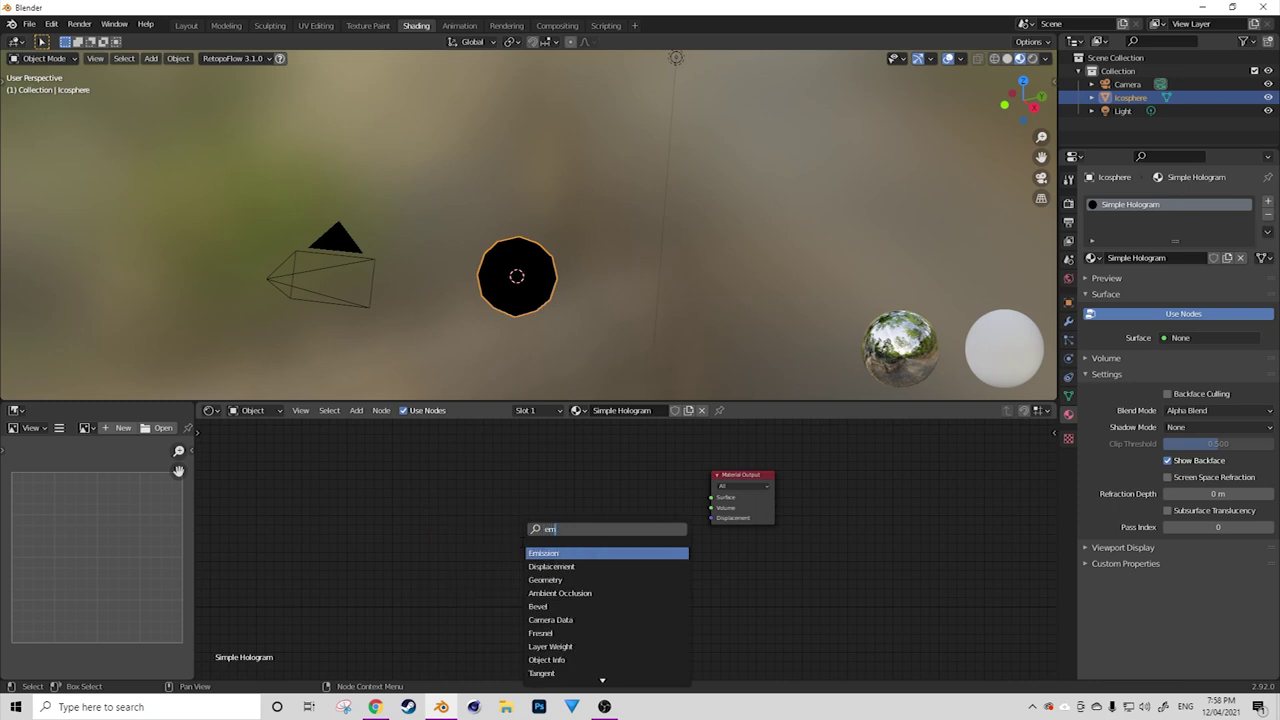
pyautogui.write('iss')
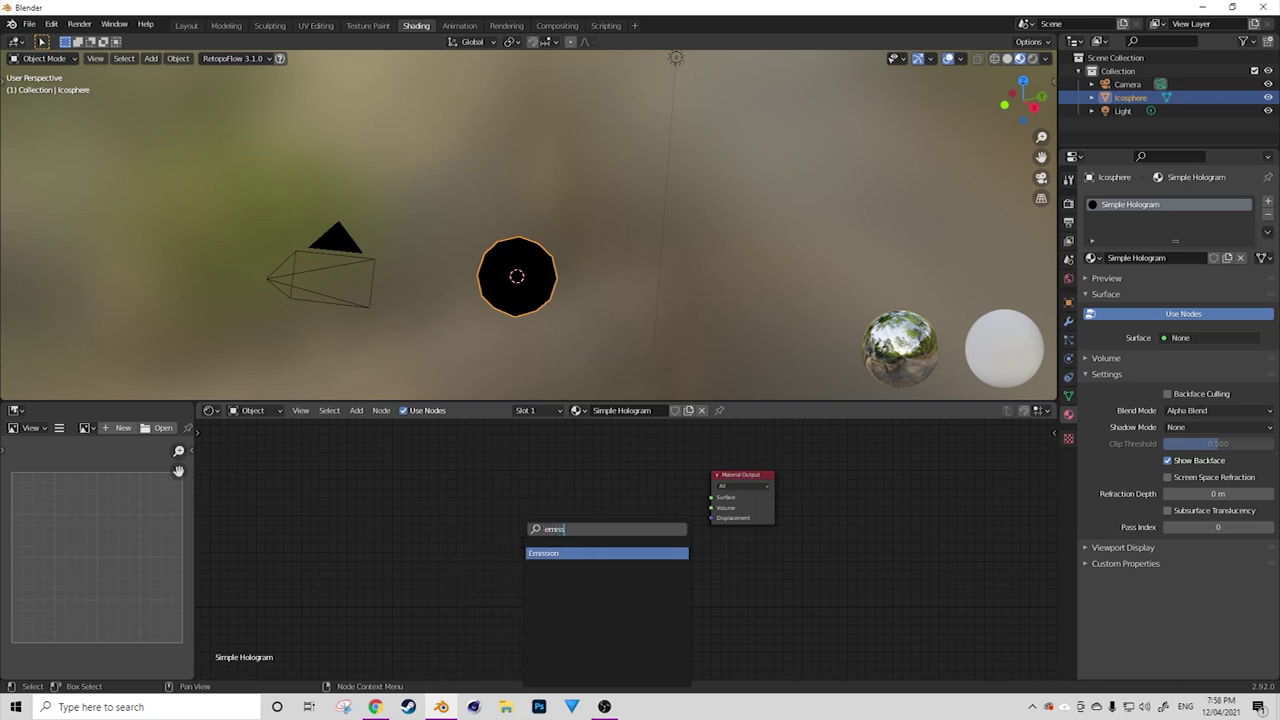
pyautogui.press('Return')
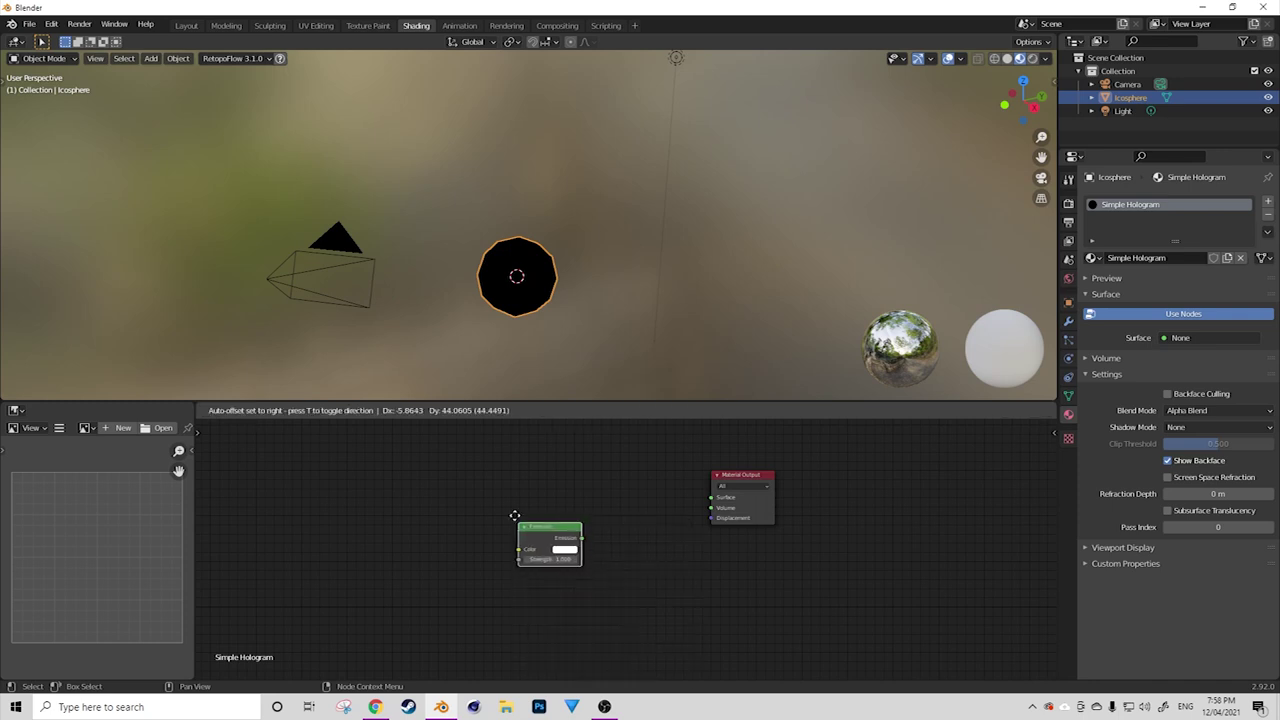
pyautogui.click(407, 491)
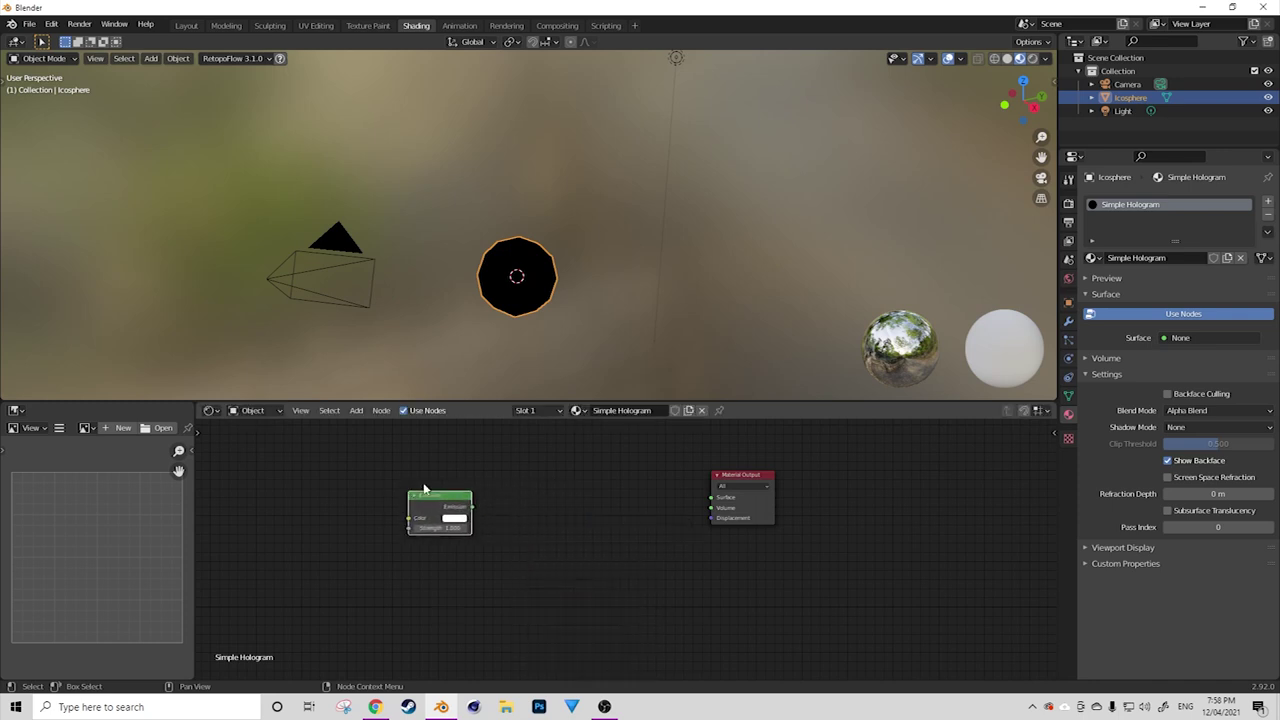
pyautogui.moveTo(457, 540); pyautogui.dragTo(470, 509, button='middle')
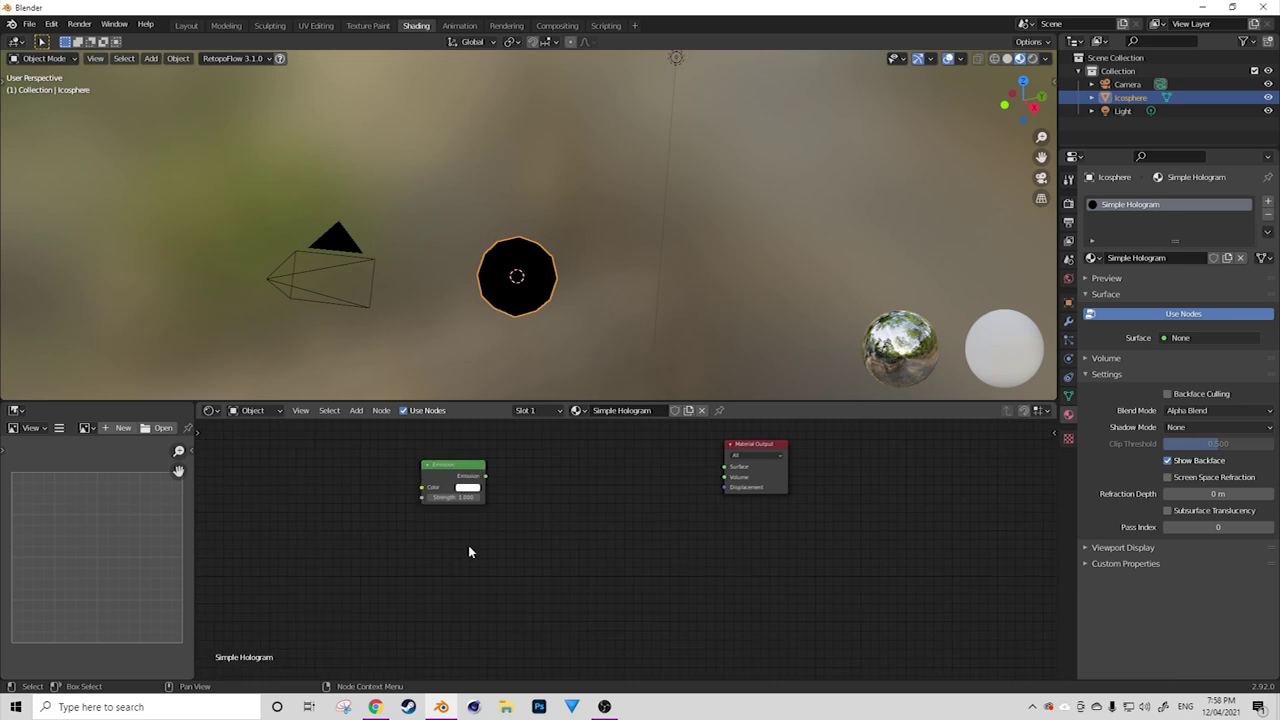
# Add a Transparent BSDF node and place it below the Emission node.
pyautogui.hotkey('shift', 'a')
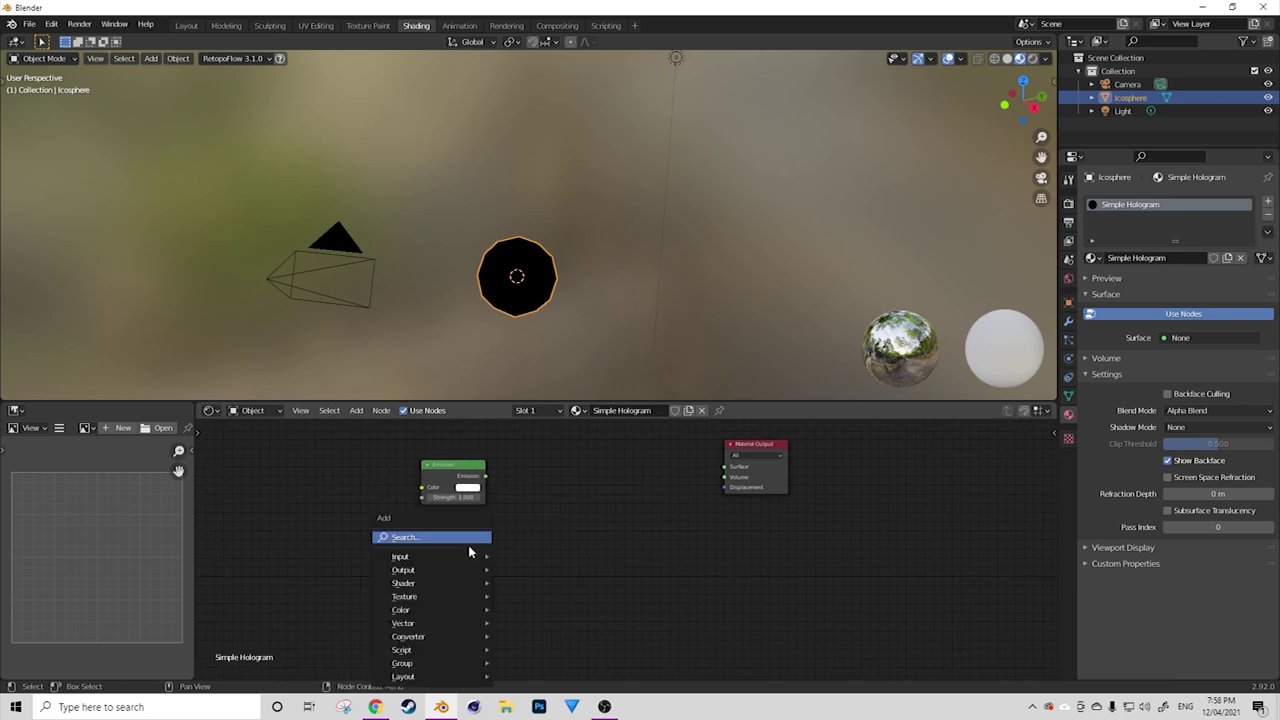
pyautogui.moveTo(457, 582)
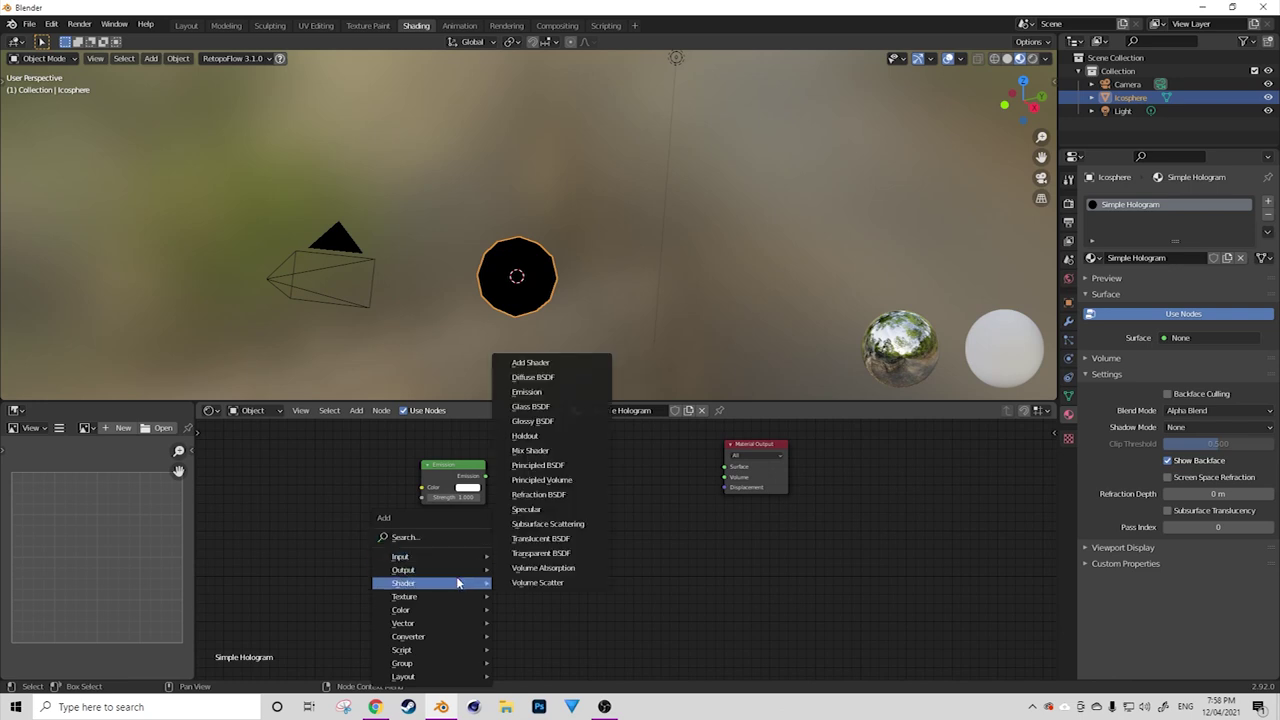
pyautogui.click(555, 556)
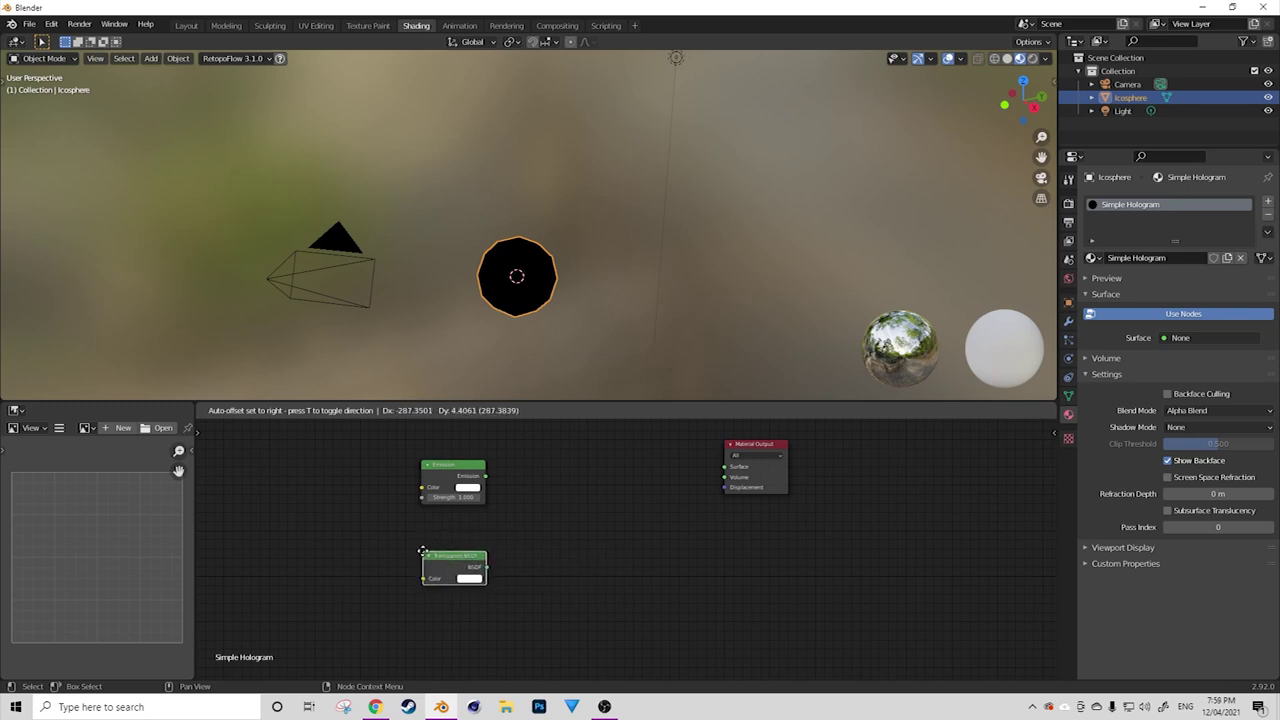
pyautogui.click(423, 552)
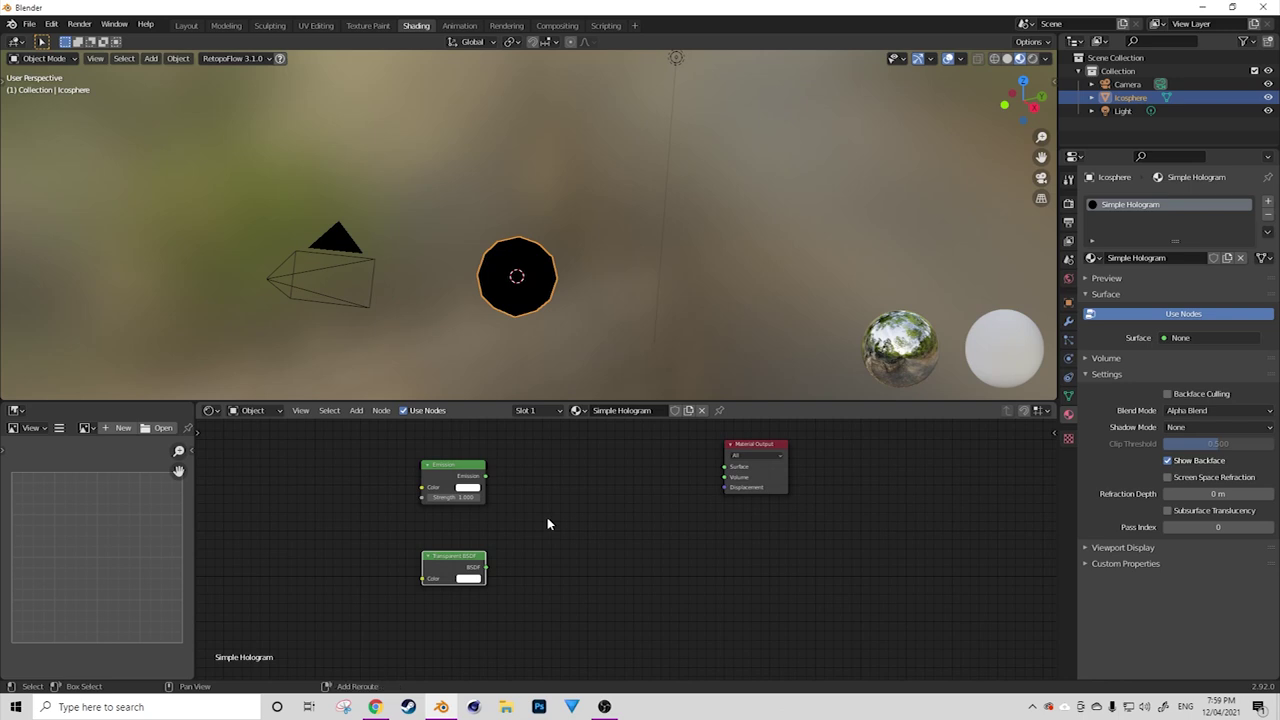
pyautogui.hotkey('shift', 'a')
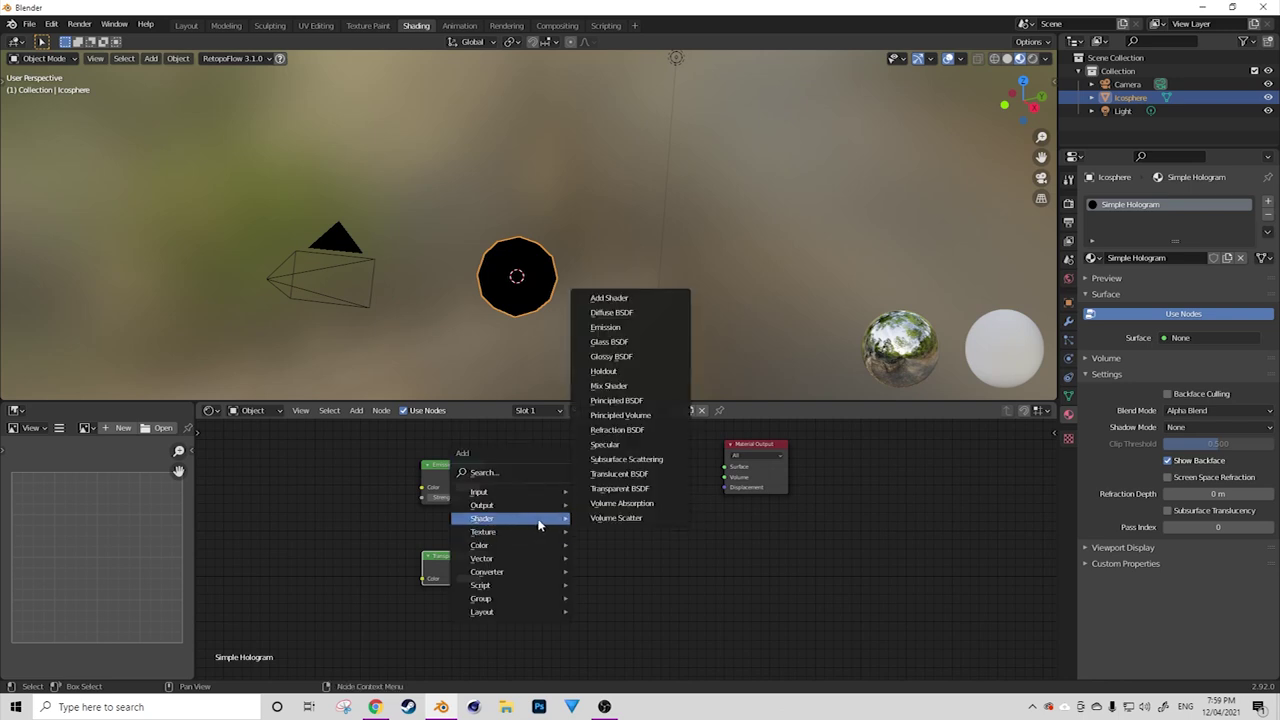
# Add a Mix Shader fed by the Emission and Transparent BSDF outputs.
pyautogui.click(608, 385)
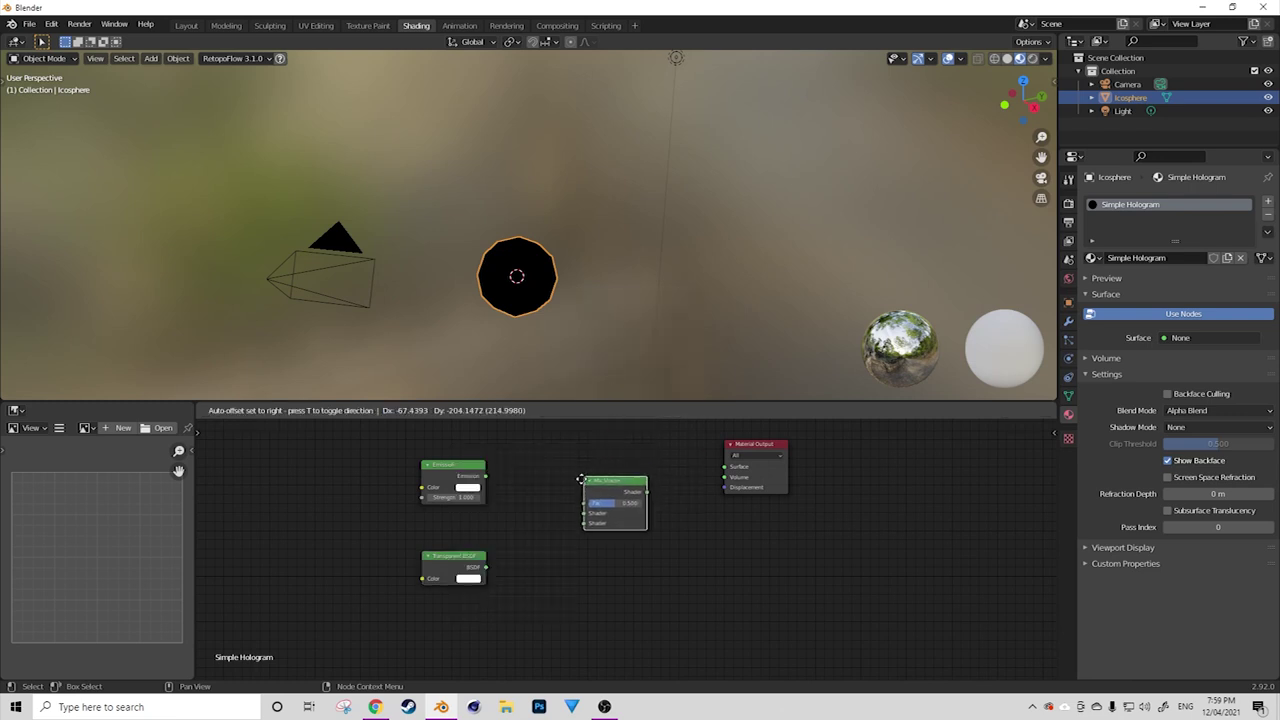
pyautogui.click(580, 471)
pyautogui.moveTo(485, 476); pyautogui.dragTo(577, 513)
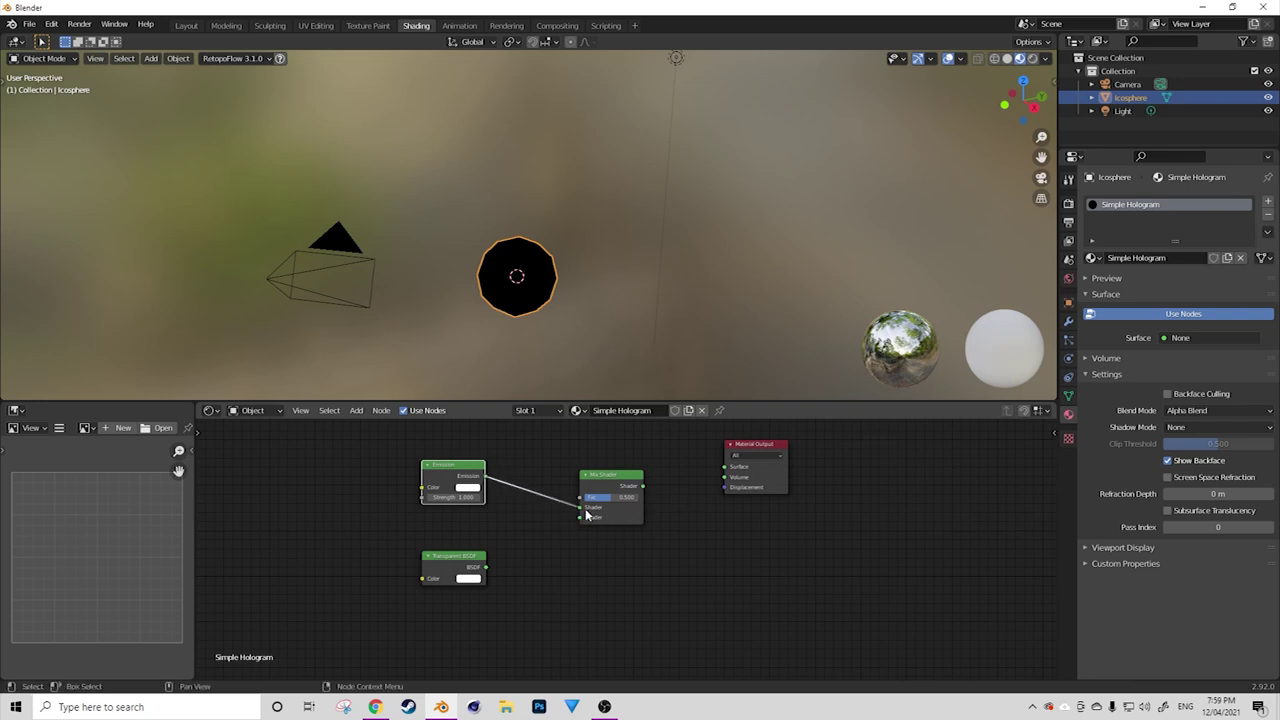
pyautogui.moveTo(486, 567); pyautogui.dragTo(580, 518)
# Reposition the Mix Shader and shift the Emission node down and left.
pyautogui.moveTo(640, 491); pyautogui.dragTo(756, 471)
pyautogui.moveTo(588, 479); pyautogui.dragTo(630, 468)
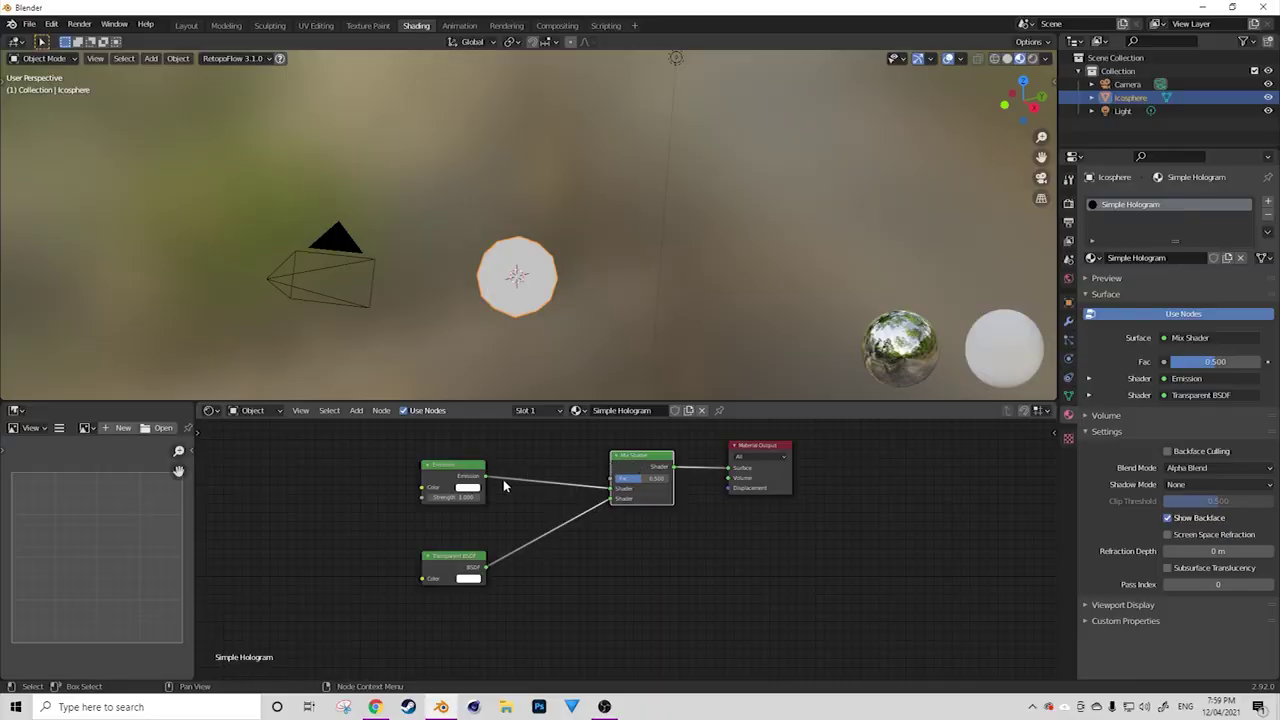
pyautogui.moveTo(459, 471); pyautogui.dragTo(429, 495)
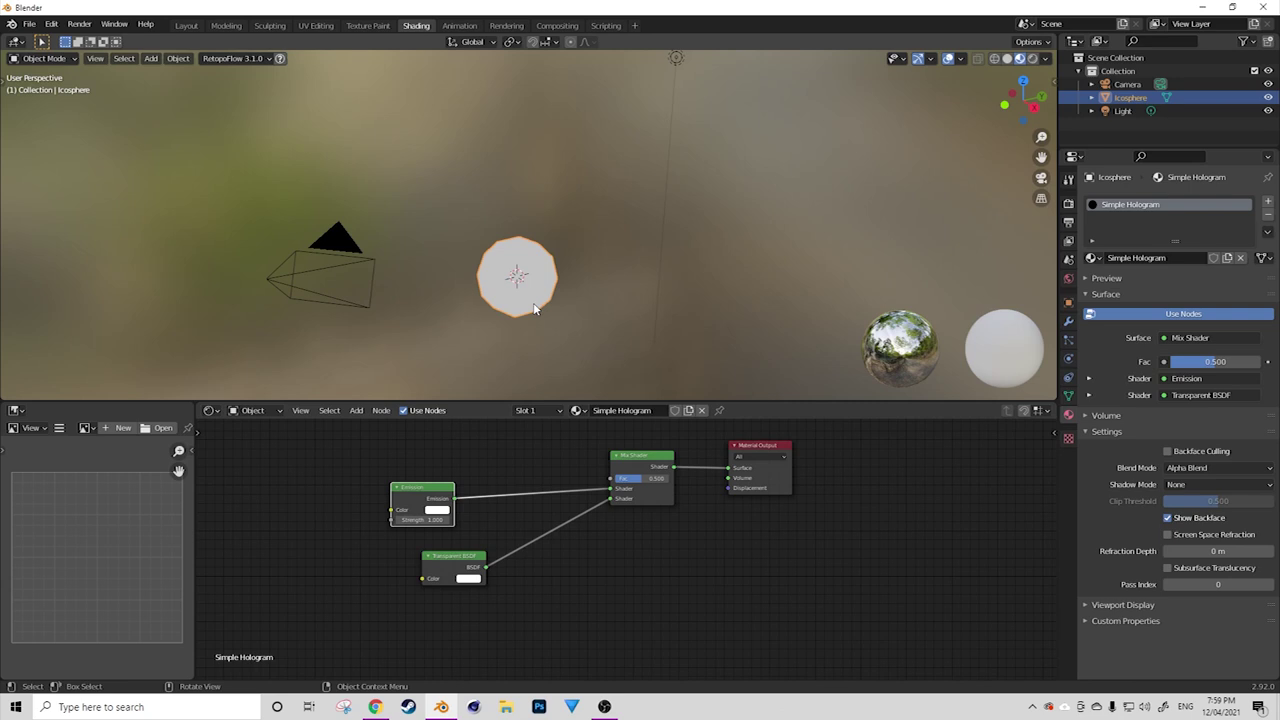
# Set the Emission colour to a saturated blue with strength 1.05.
pyautogui.scroll(3, 533, 308)
pyautogui.moveTo(533, 308); pyautogui.dragTo(529, 356, button='middle')
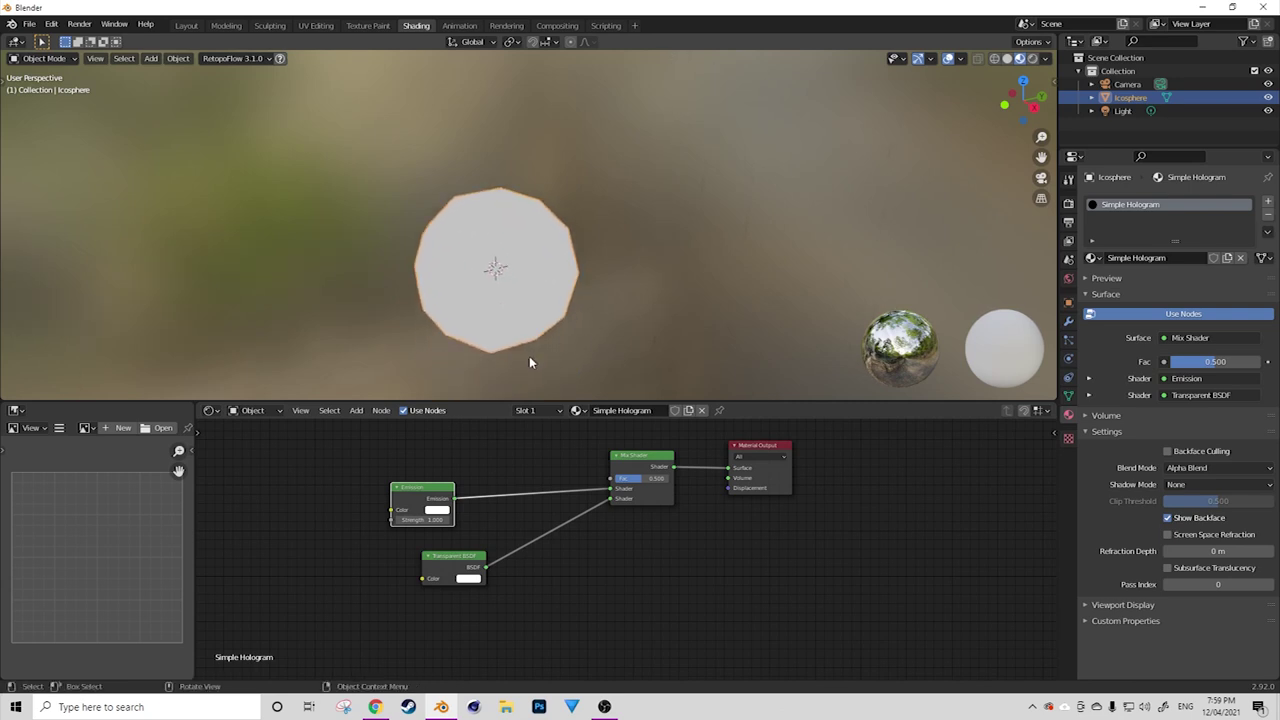
pyautogui.click(437, 509)
pyautogui.click(467, 400)
pyautogui.click(469, 394)
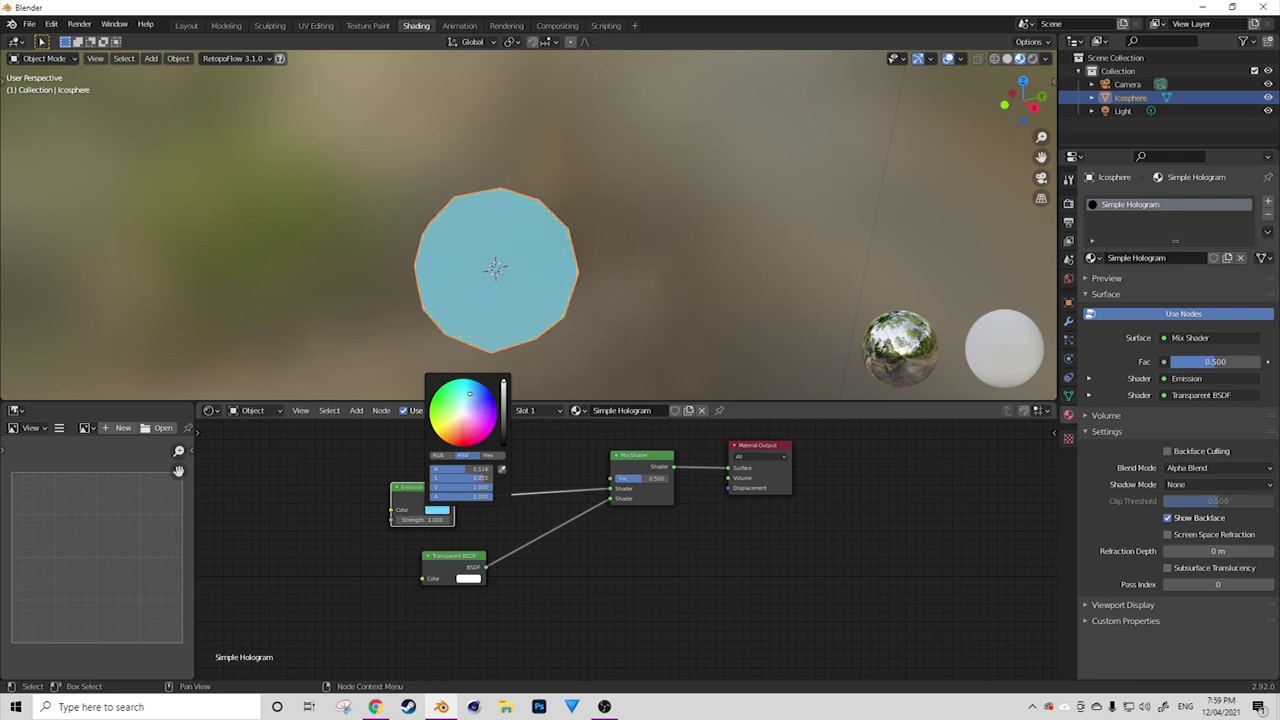
pyautogui.click(421, 519)
pyautogui.write('1.0')
pyautogui.write('5')
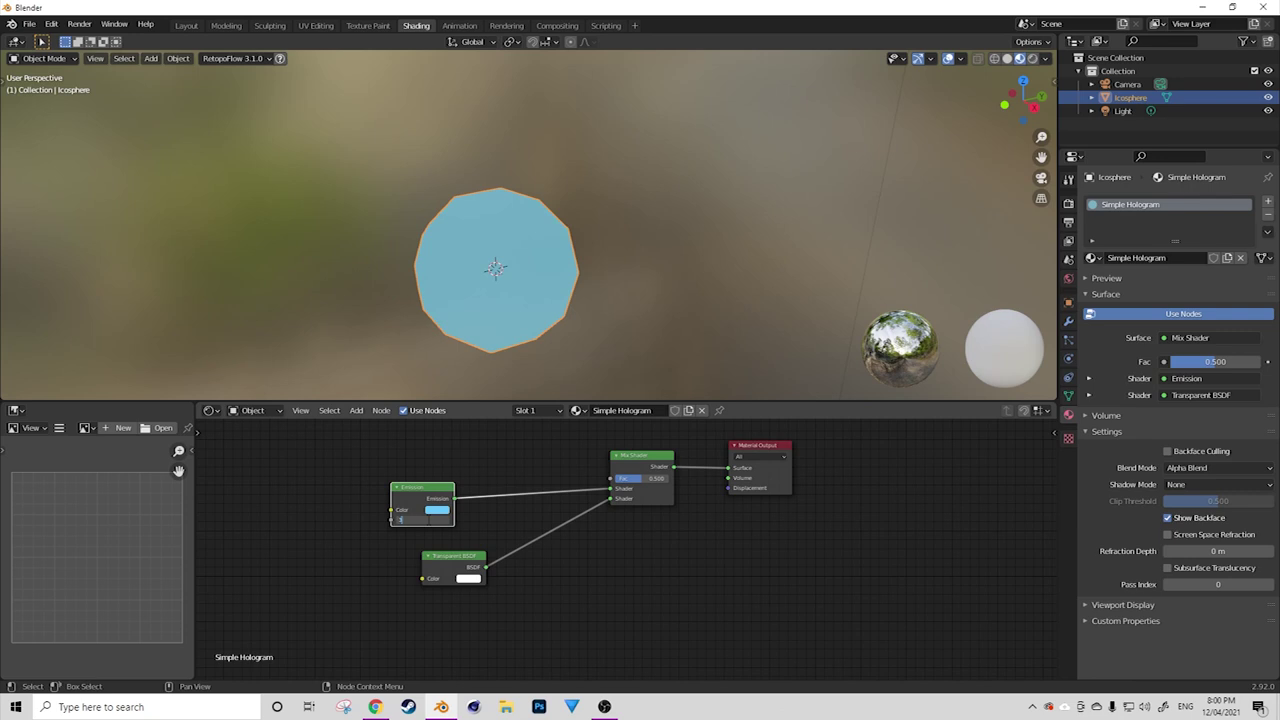
pyautogui.press('Return')
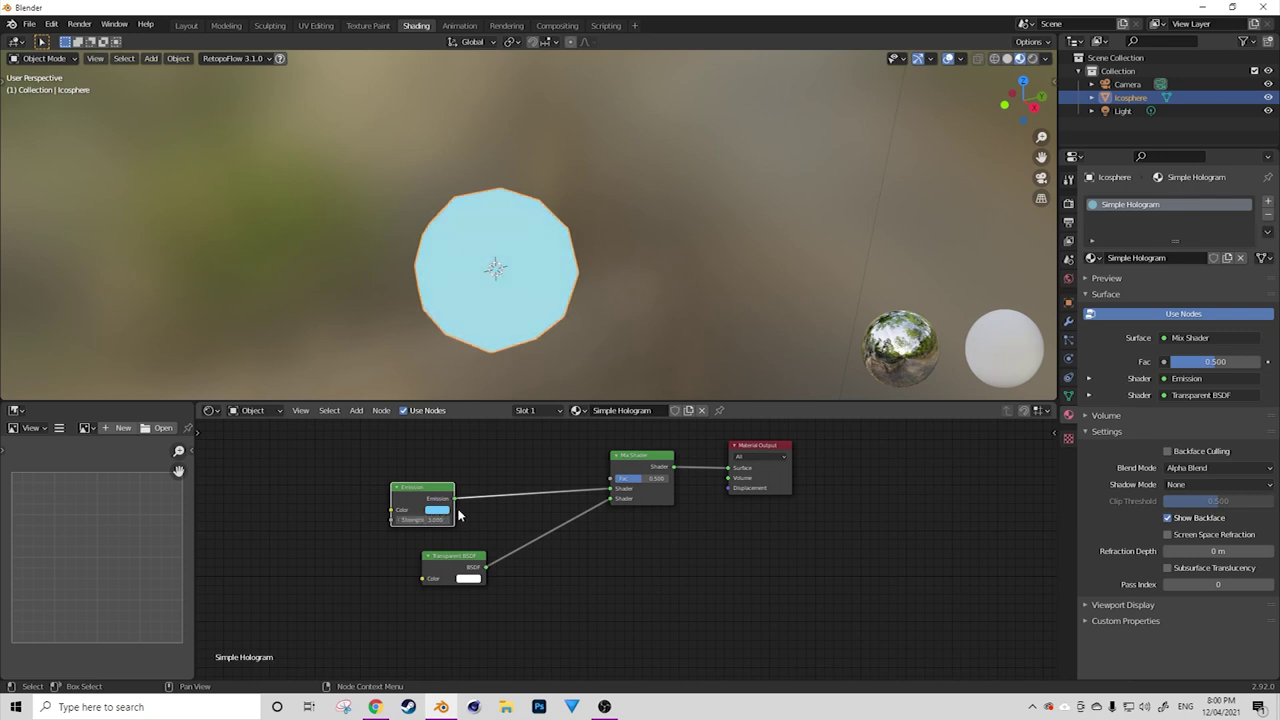
pyautogui.click(437, 510)
pyautogui.moveTo(490, 398); pyautogui.dragTo(479, 385)
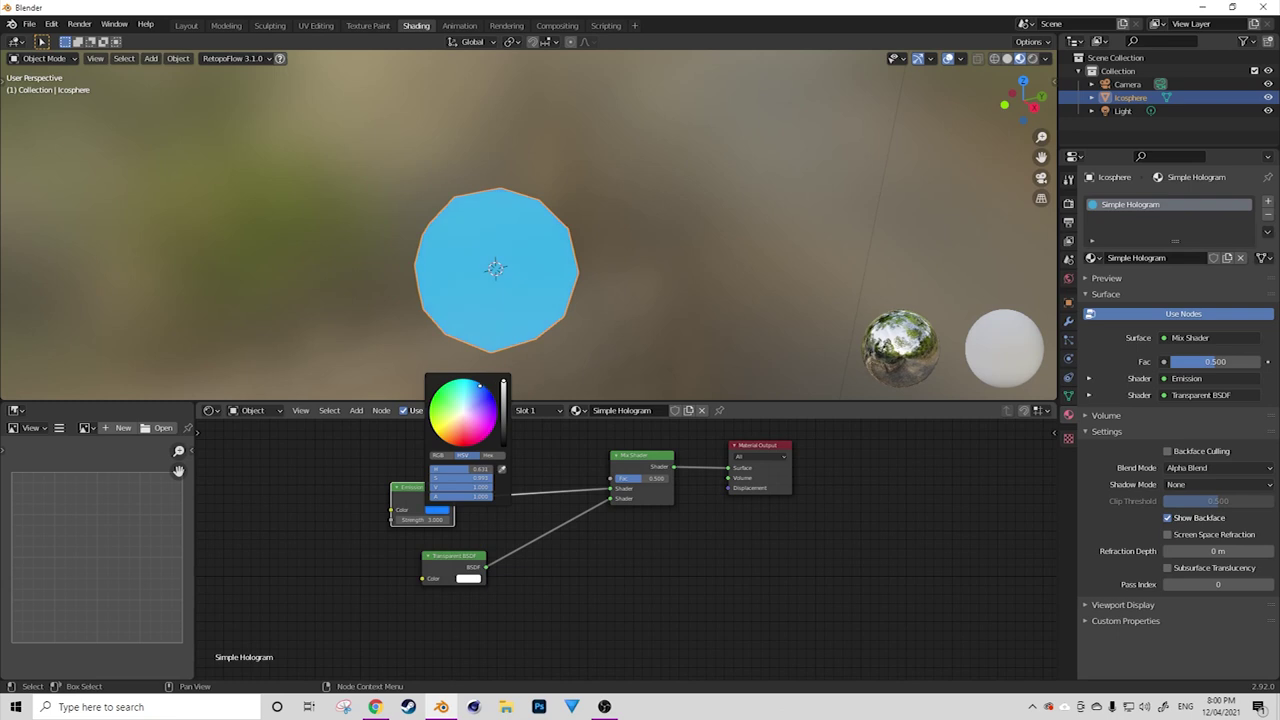
# Move the Transparent BSDF node up beneath Emission and frame the whole node tree.
pyautogui.moveTo(433, 489); pyautogui.dragTo(460, 489)
pyautogui.moveTo(459, 559); pyautogui.dragTo(453, 544)
pyautogui.press('Home')
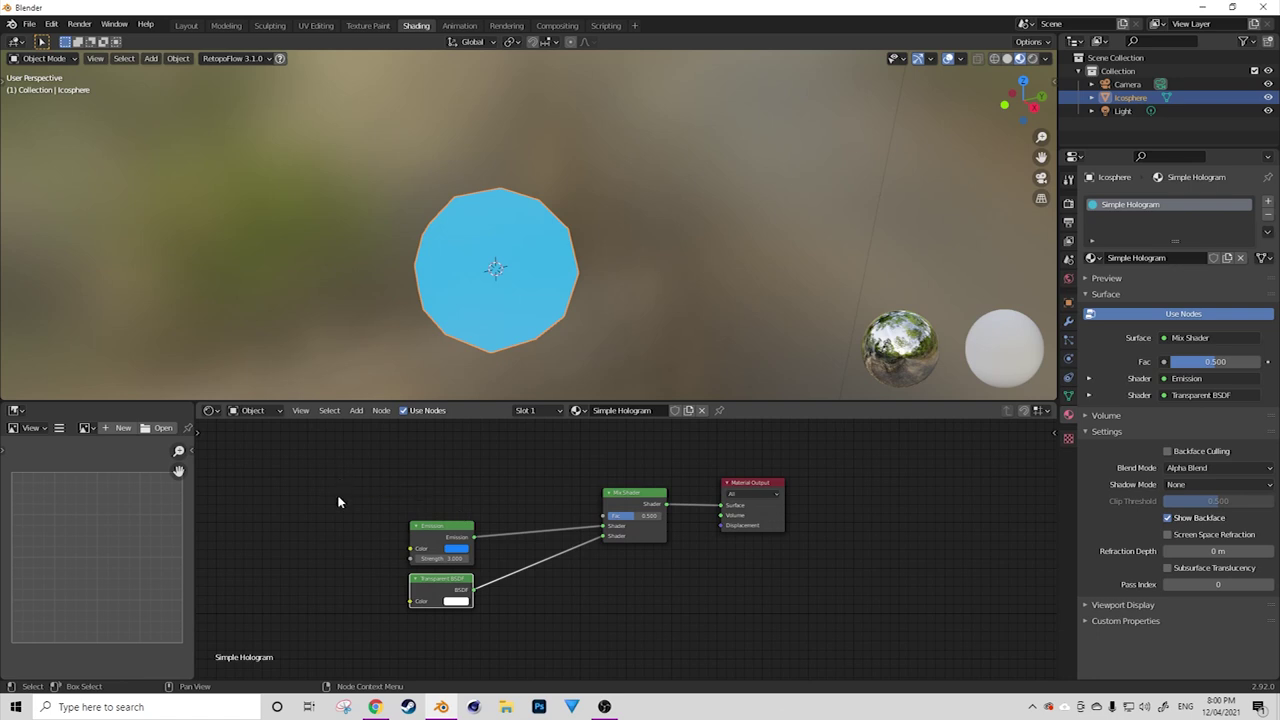
pyautogui.hotkey('shift', 'a')
# Add a Layer Weight node, link Facing to the Mix Shader Fac, and set Blend to 0.9.
pyautogui.moveTo(316, 469)
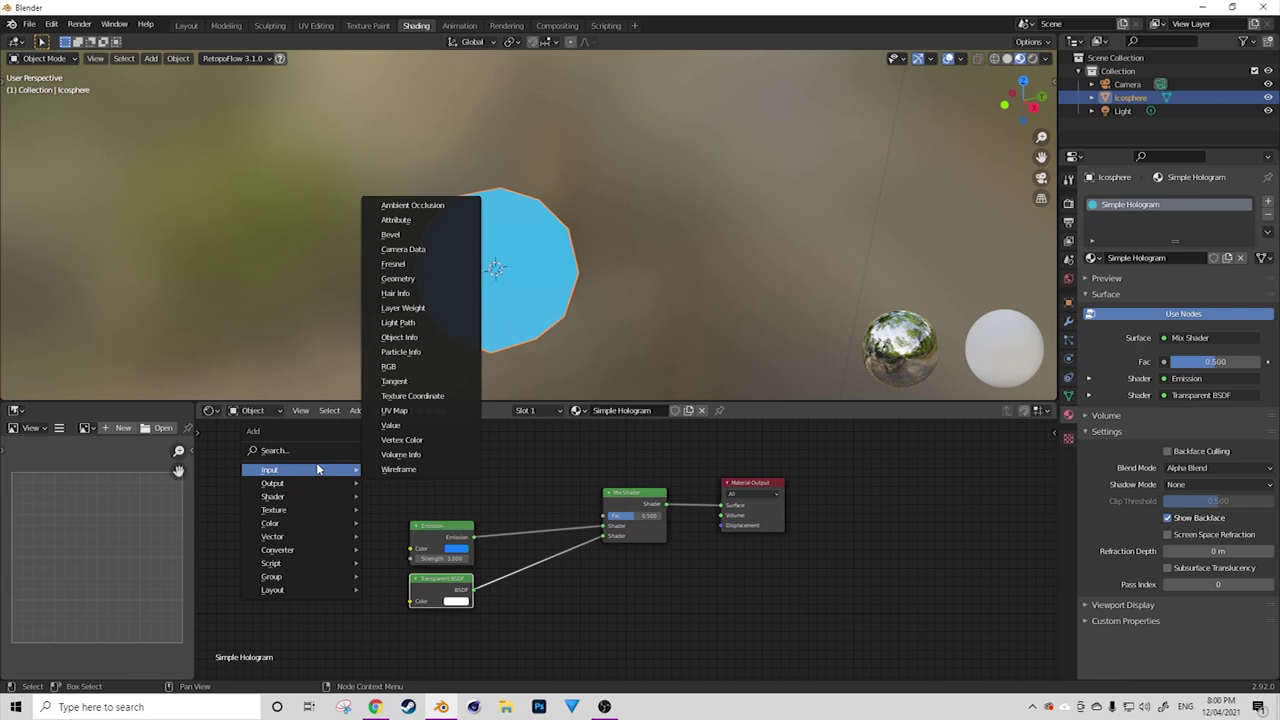
pyautogui.click(401, 307)
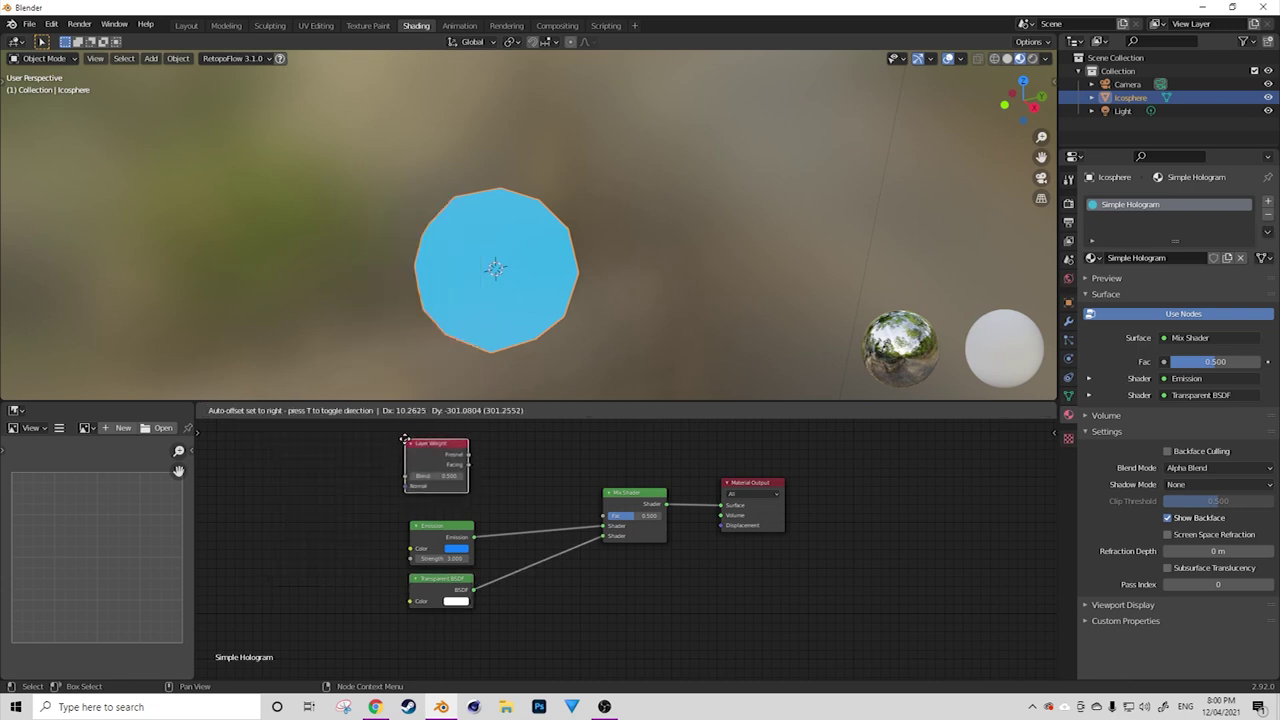
pyautogui.click(406, 441)
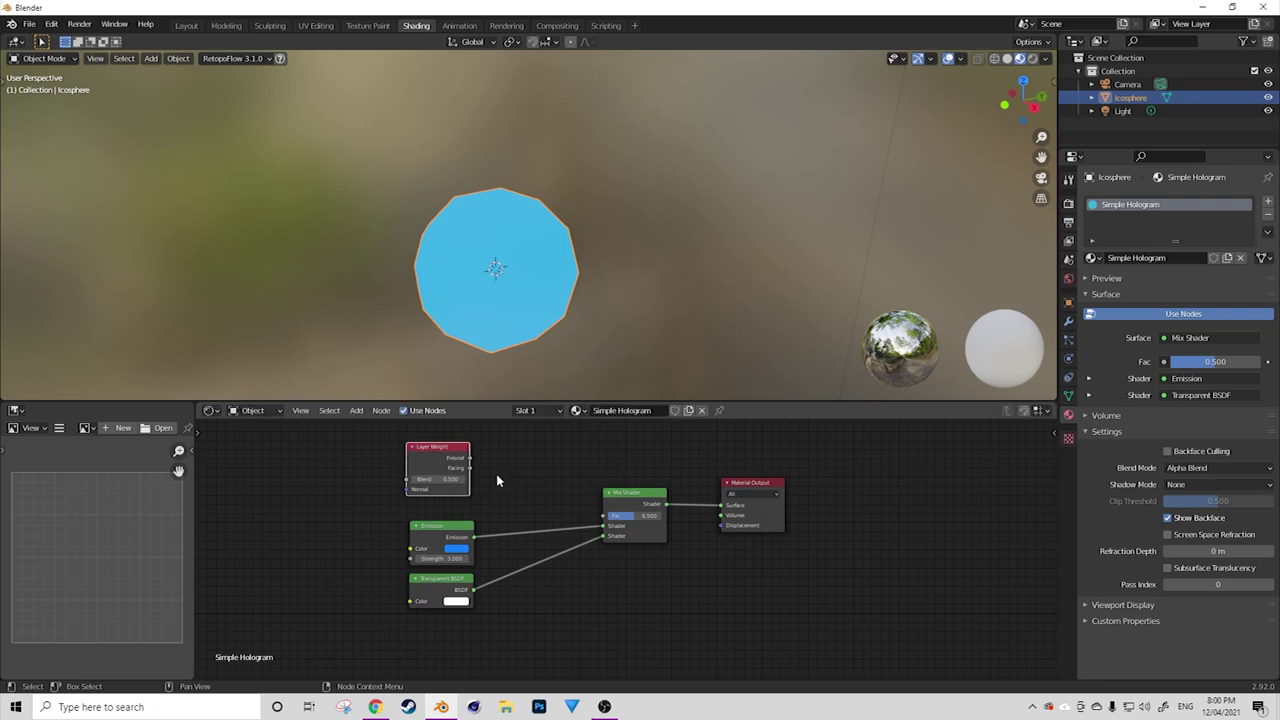
pyautogui.moveTo(469, 467); pyautogui.dragTo(608, 518)
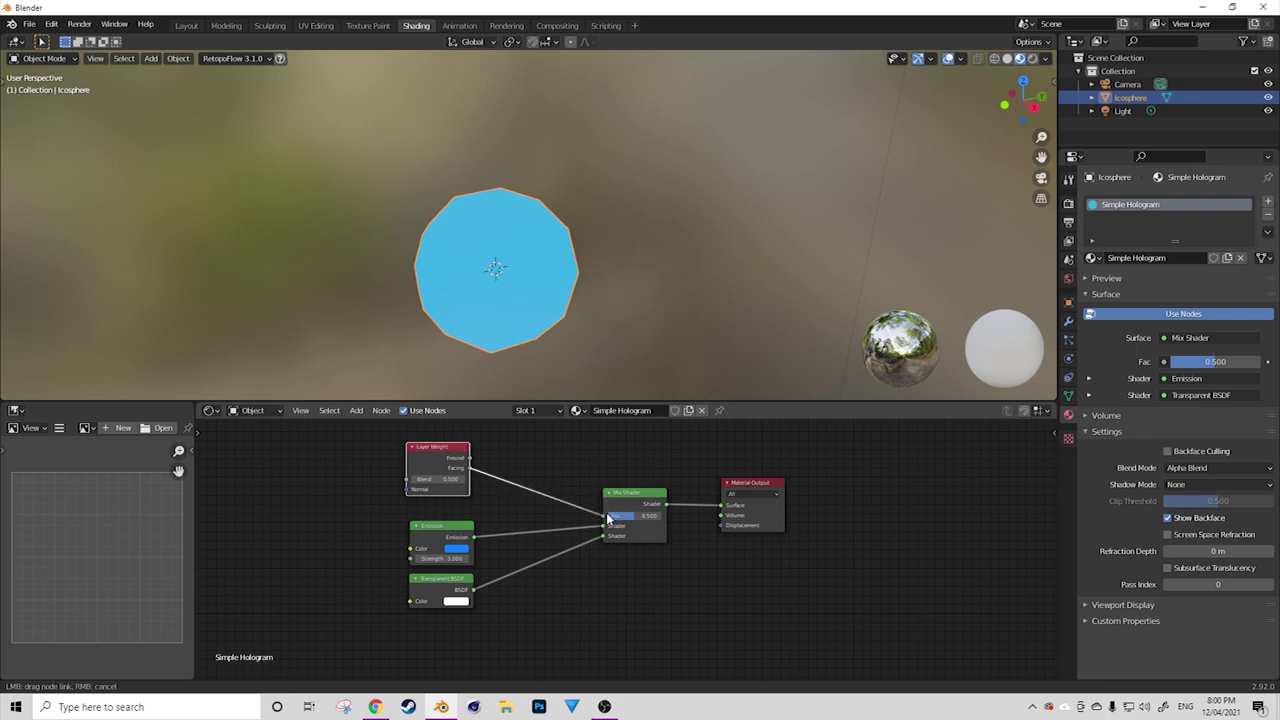
pyautogui.moveTo(608, 518); pyautogui.dragTo(606, 516)
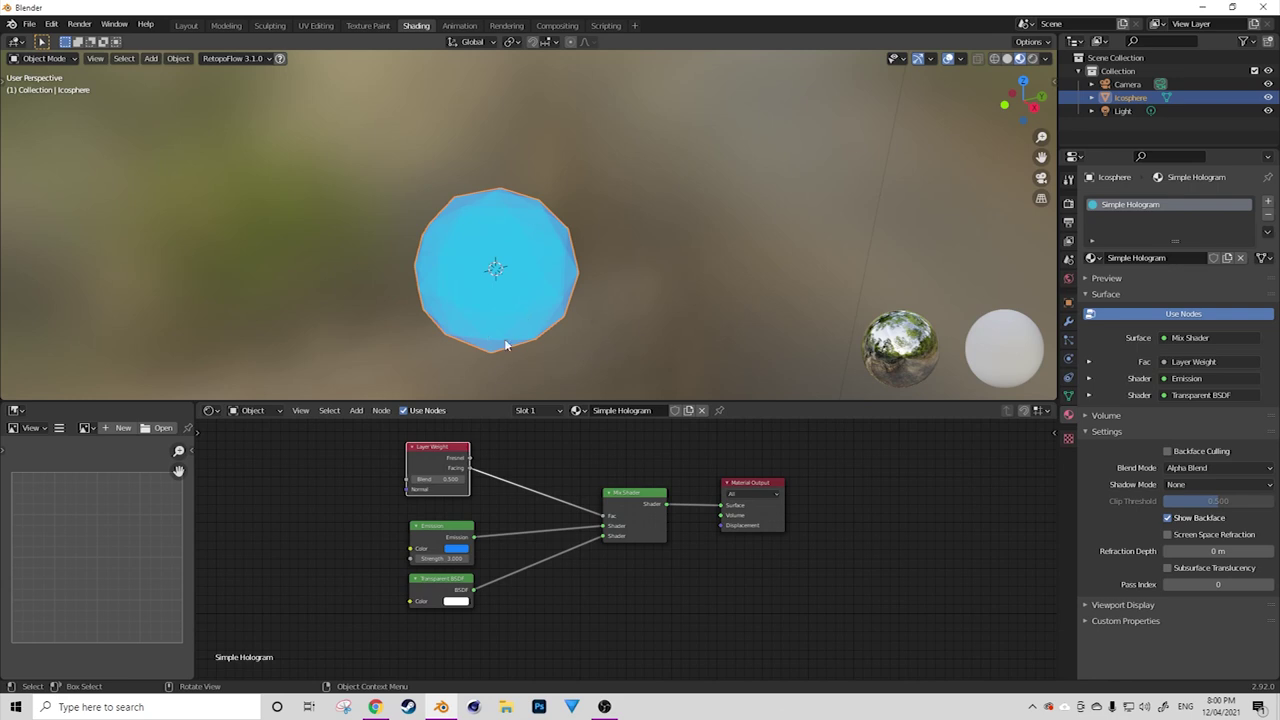
pyautogui.click(437, 480)
pyautogui.write('0')
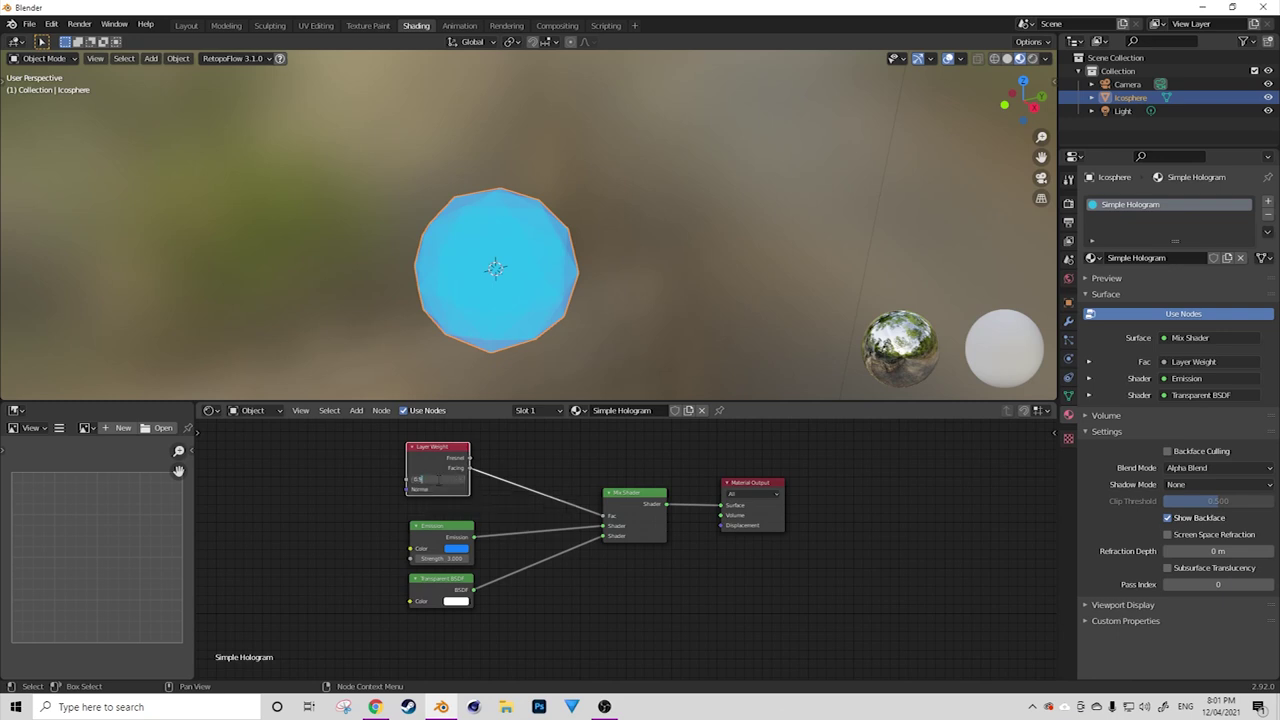
pyautogui.press('Return')
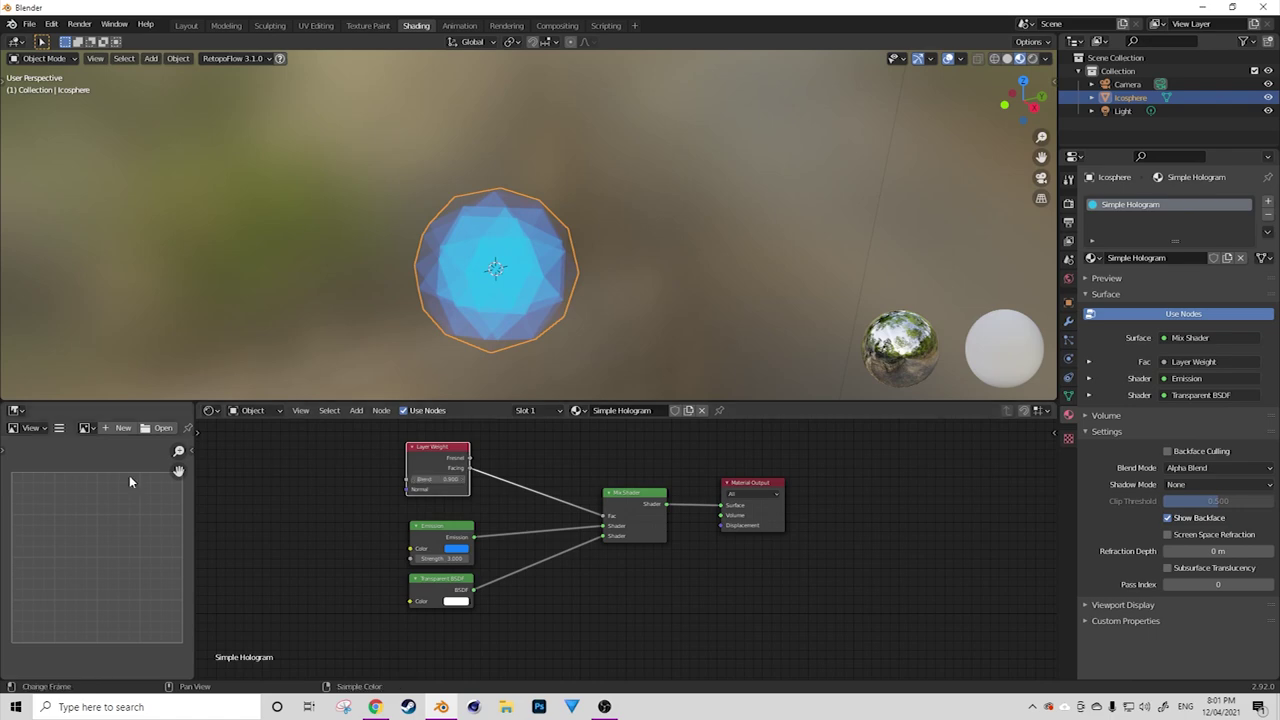
pyautogui.moveTo(583, 289); pyautogui.dragTo(496, 268, button='middle')
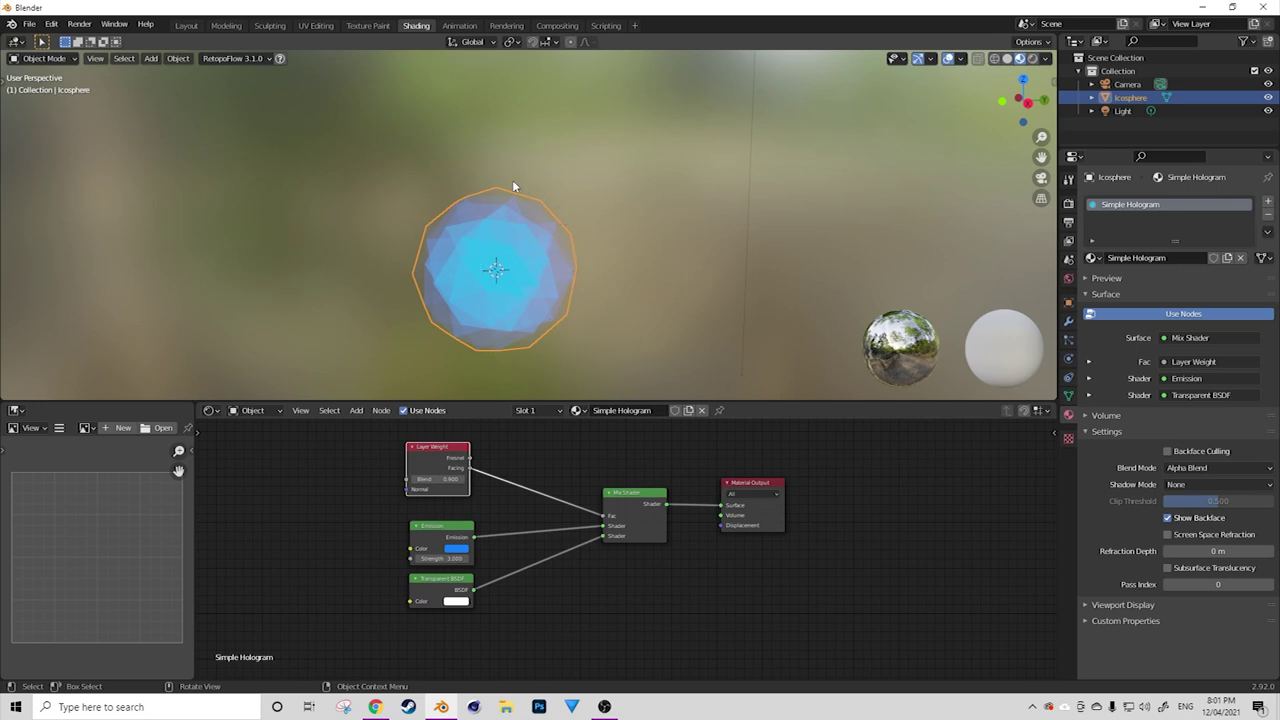
pyautogui.rightClick(591, 229)
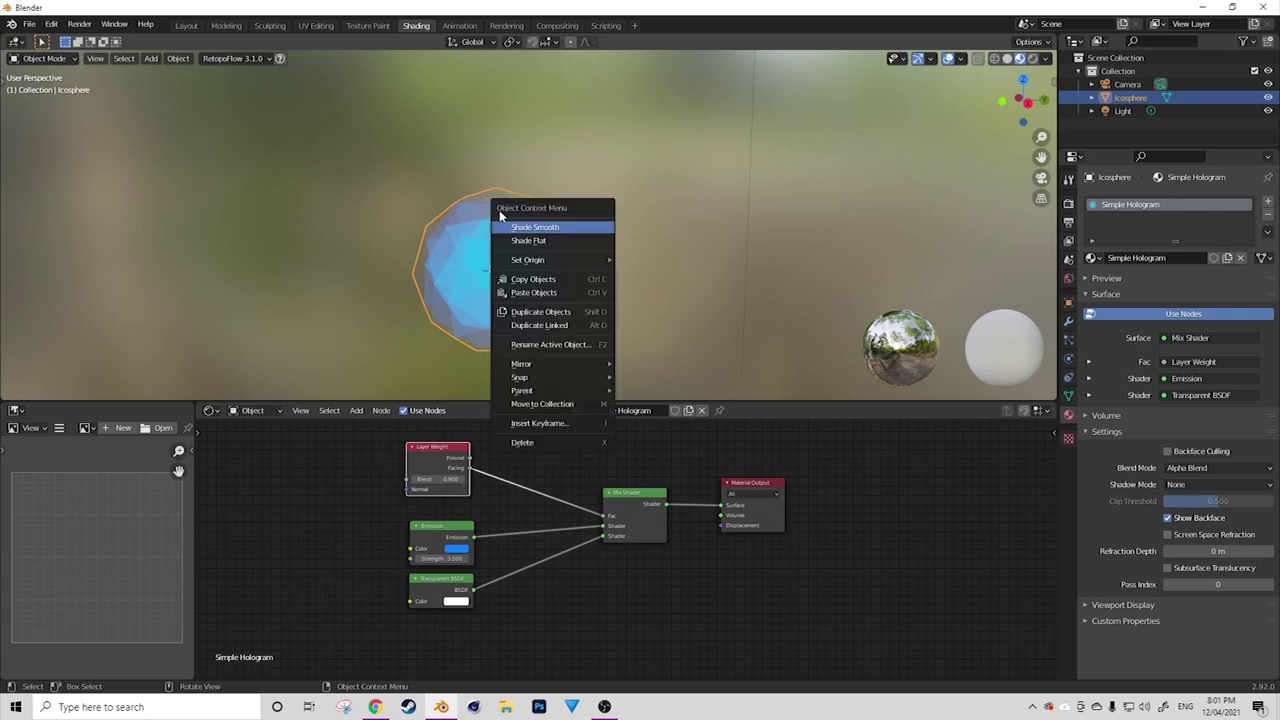
# Apply Shade Smooth to the icosphere, then deselect it and orbit to view the glowing orb.
pyautogui.click(553, 228)
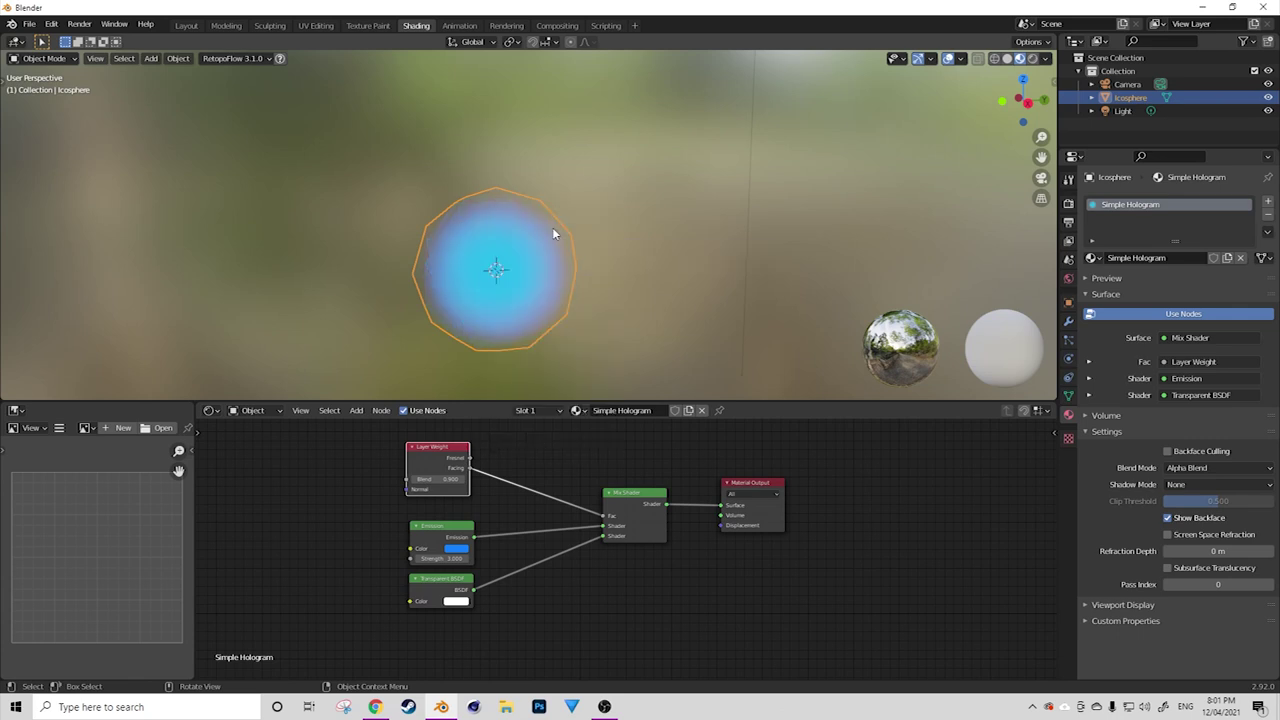
pyautogui.click(178, 59)
pyautogui.moveTo(538, 293); pyautogui.dragTo(578, 224, button='middle')
pyautogui.click(578, 224)
pyautogui.moveTo(554, 266); pyautogui.dragTo(651, 366, button='middle')
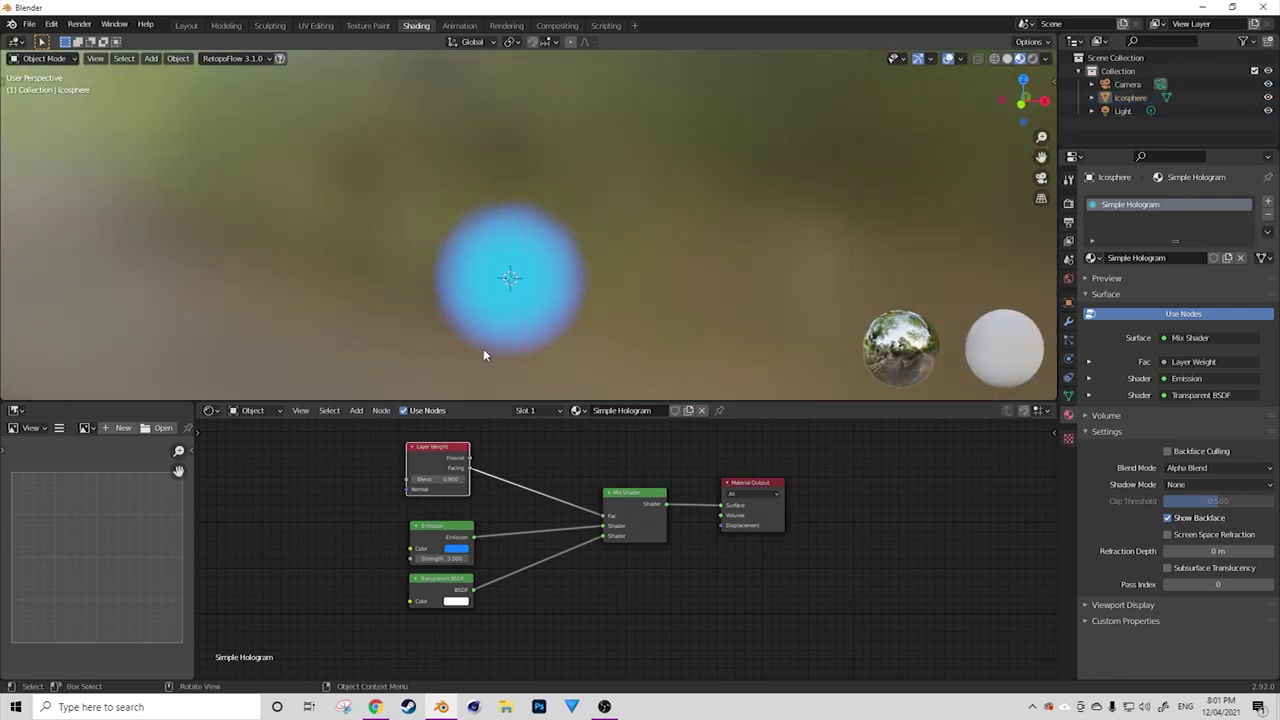
pyautogui.moveTo(451, 286); pyautogui.dragTo(645, 186, button='middle')
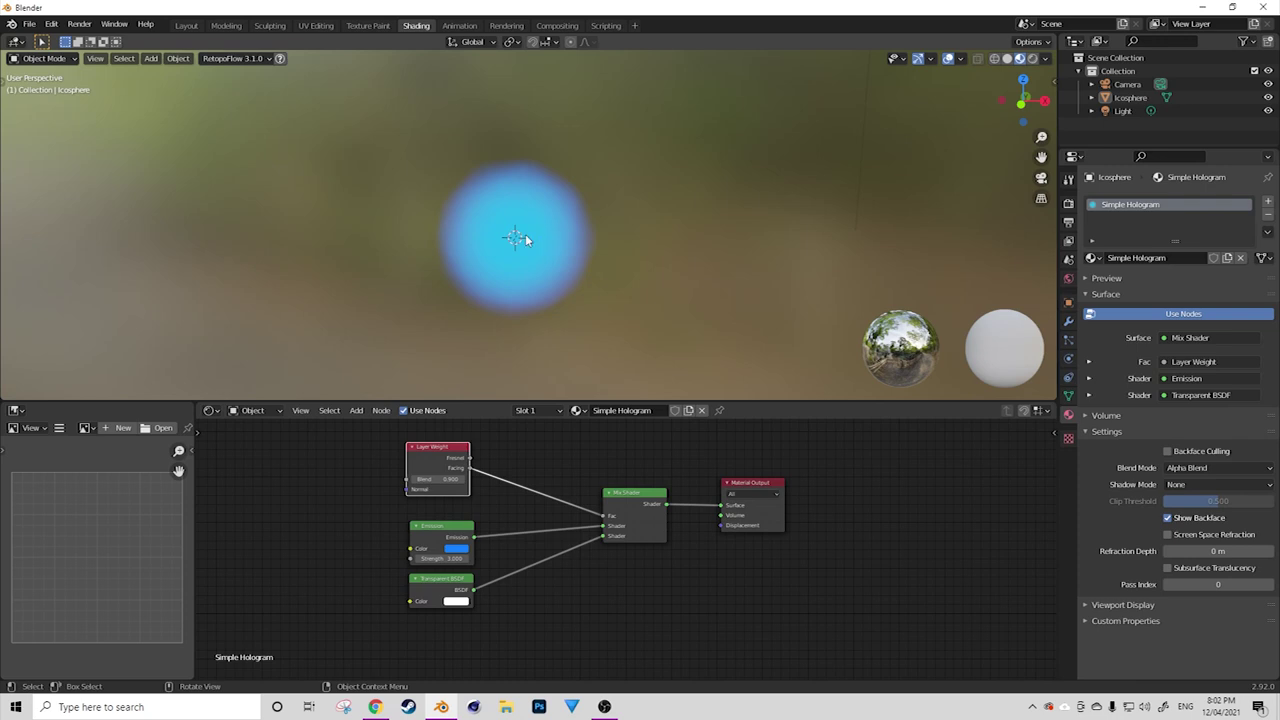
# Enable Scene World in viewport shading instead of the HDRI preview.
pyautogui.click(1045, 58)
pyautogui.click(1048, 61)
pyautogui.click(1048, 61)
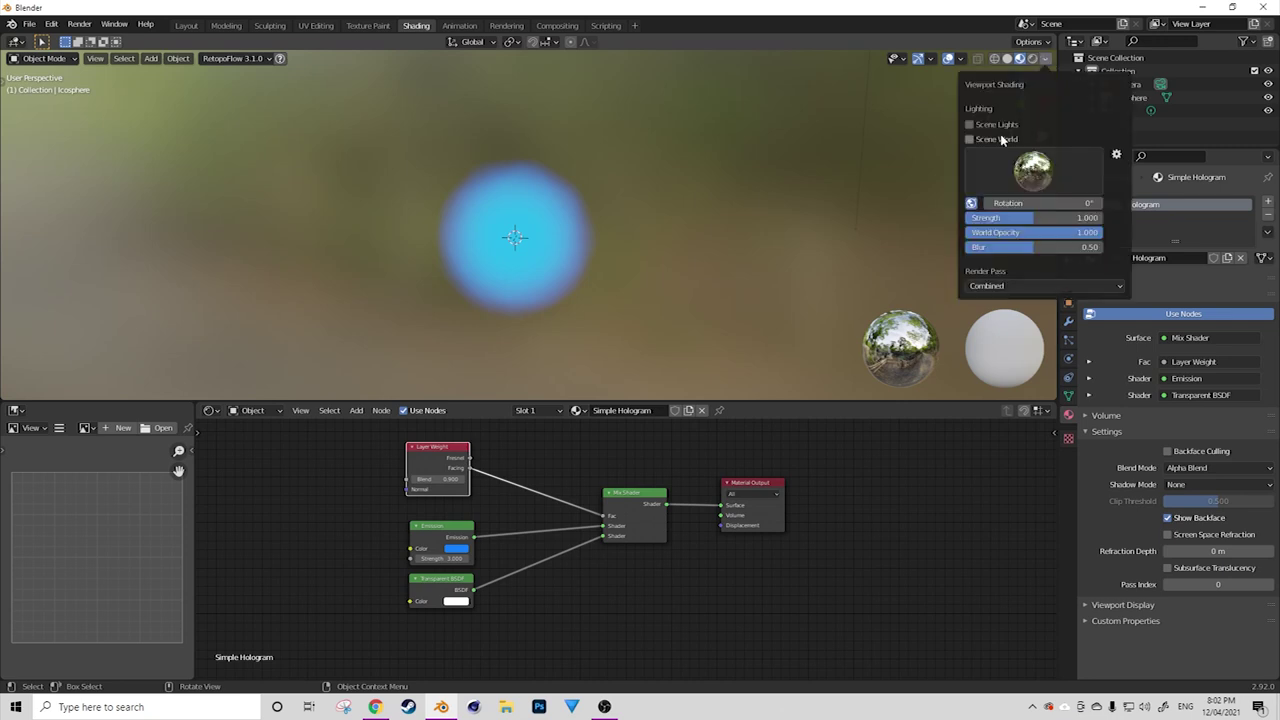
pyautogui.click(990, 138)
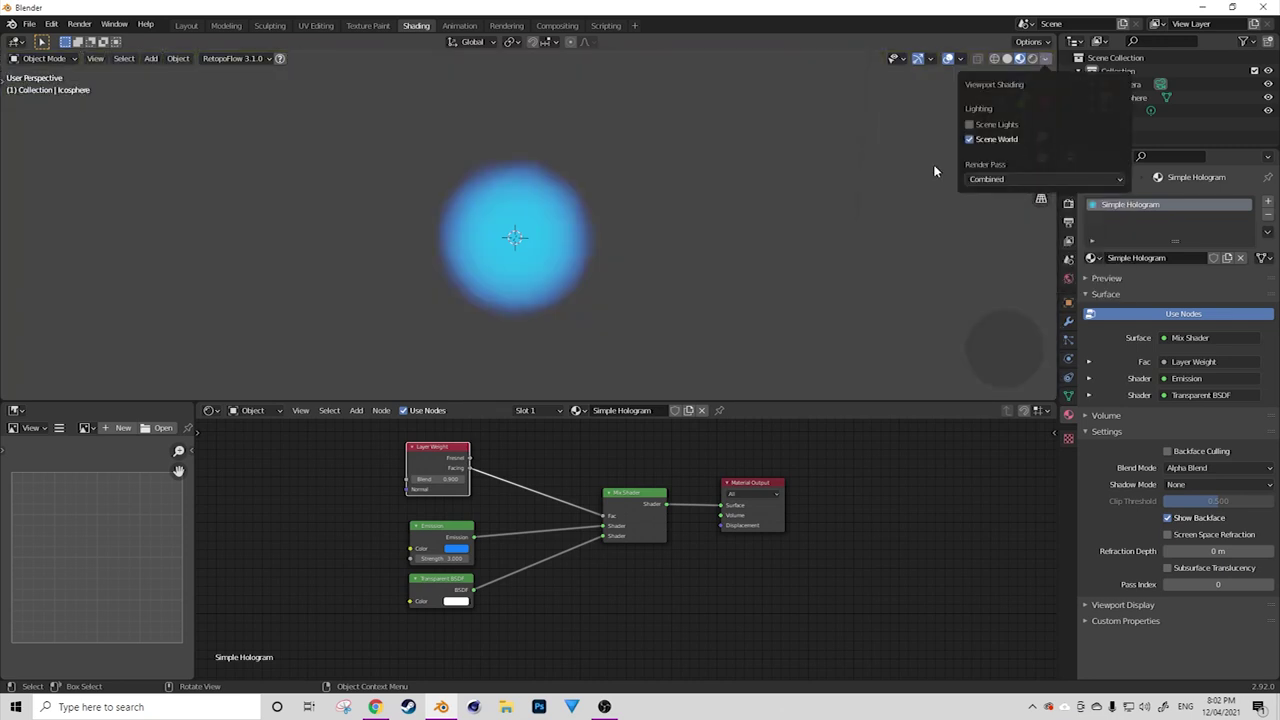
pyautogui.scroll(-4, 588, 270)
pyautogui.scroll(4, 588, 292)
pyautogui.moveTo(597, 289); pyautogui.dragTo(535, 157, button='middle')
pyautogui.scroll(-4, 549, 231)
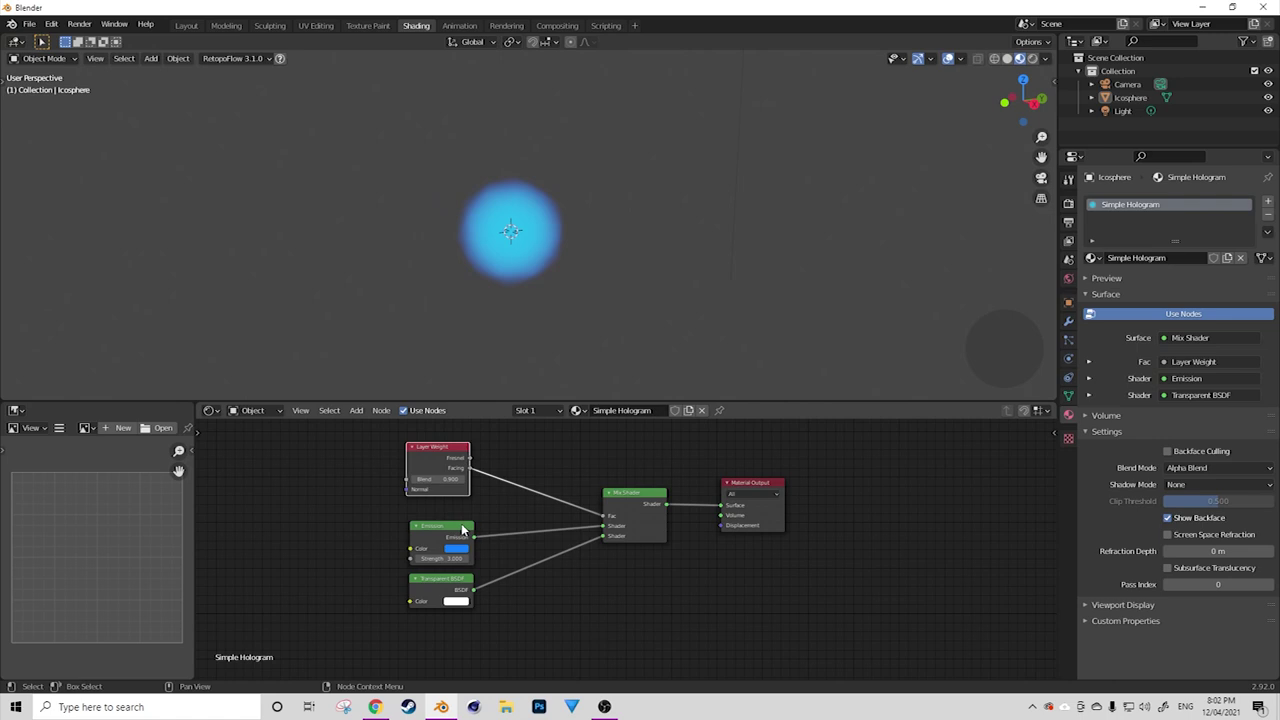
# Set the Emission Strength to 3.
pyautogui.moveTo(433, 556); pyautogui.dragTo(550, 556)
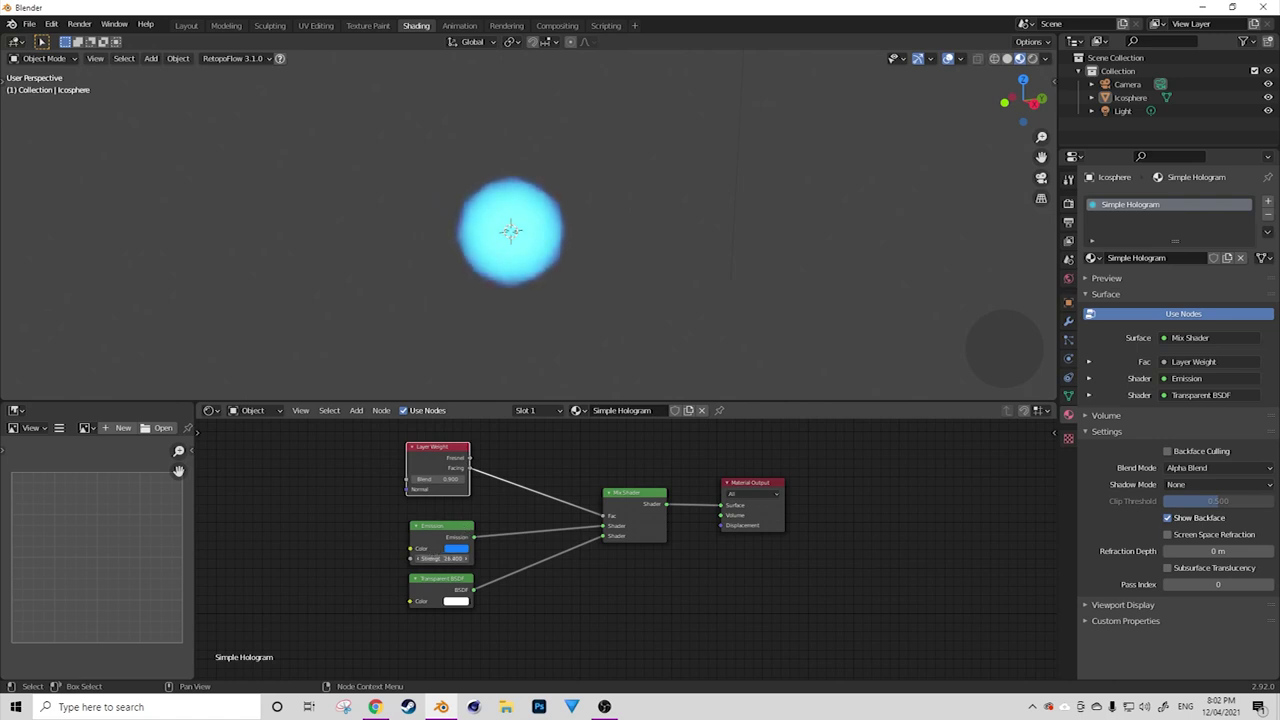
pyautogui.click(430, 558)
pyautogui.write('3')
pyautogui.press('Return')
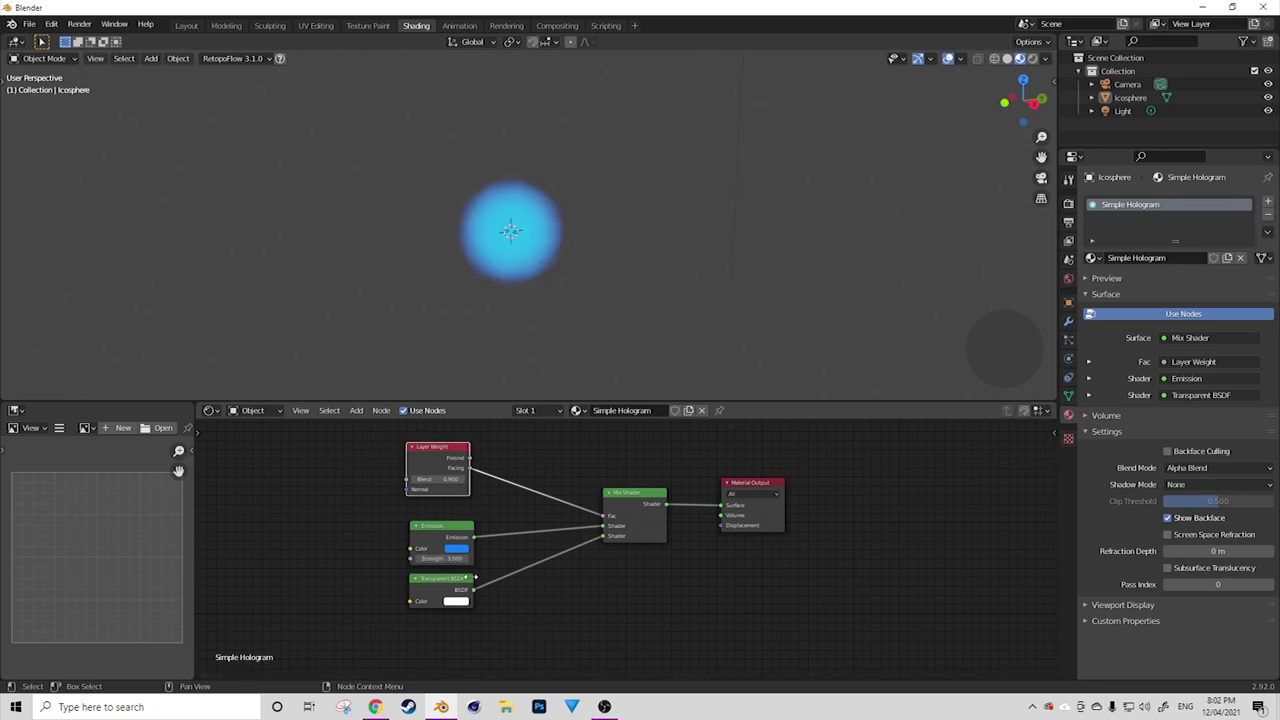
# Move the Emission and Transparent BSDF nodes further left and farther apart.
pyautogui.moveTo(446, 532); pyautogui.dragTo(384, 527)
pyautogui.moveTo(431, 581); pyautogui.dragTo(350, 614)
pyautogui.click(378, 531)
pyautogui.moveTo(378, 531); pyautogui.dragTo(352, 530)
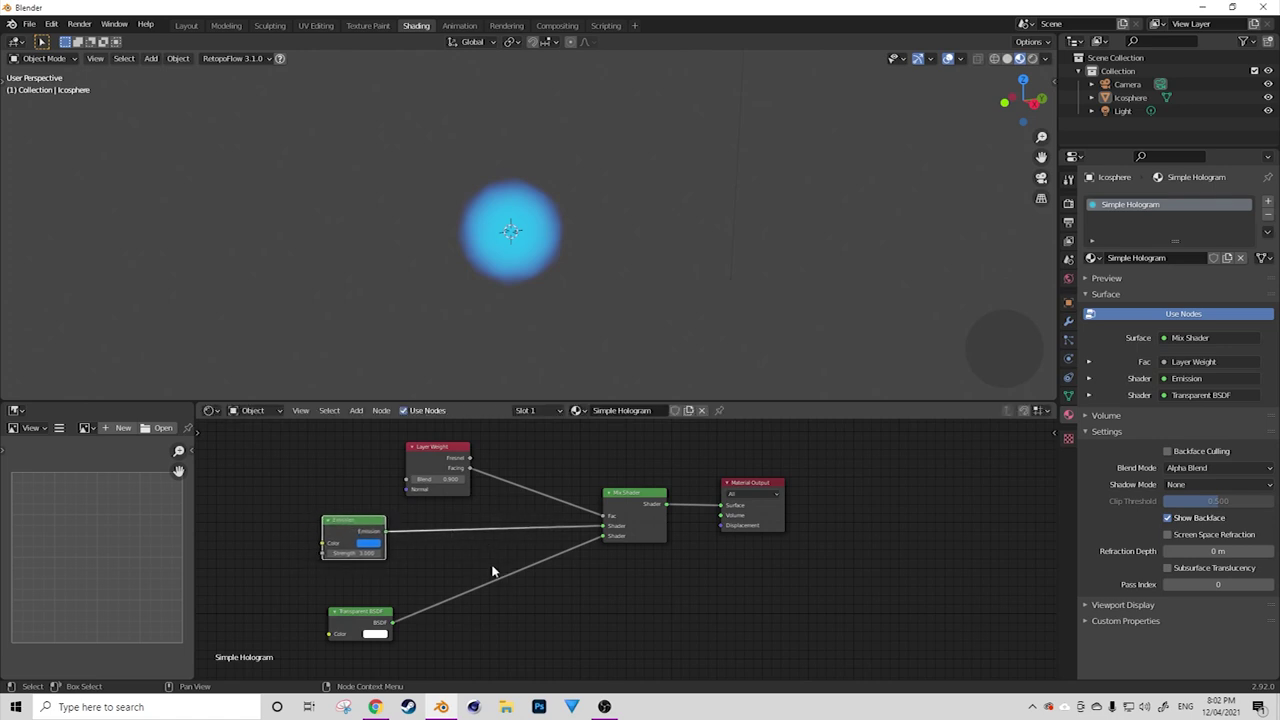
# Insert an Add Shader after Emission and plug the Transparent BSDF into its second input.
pyautogui.hotkey('shift', 'a')
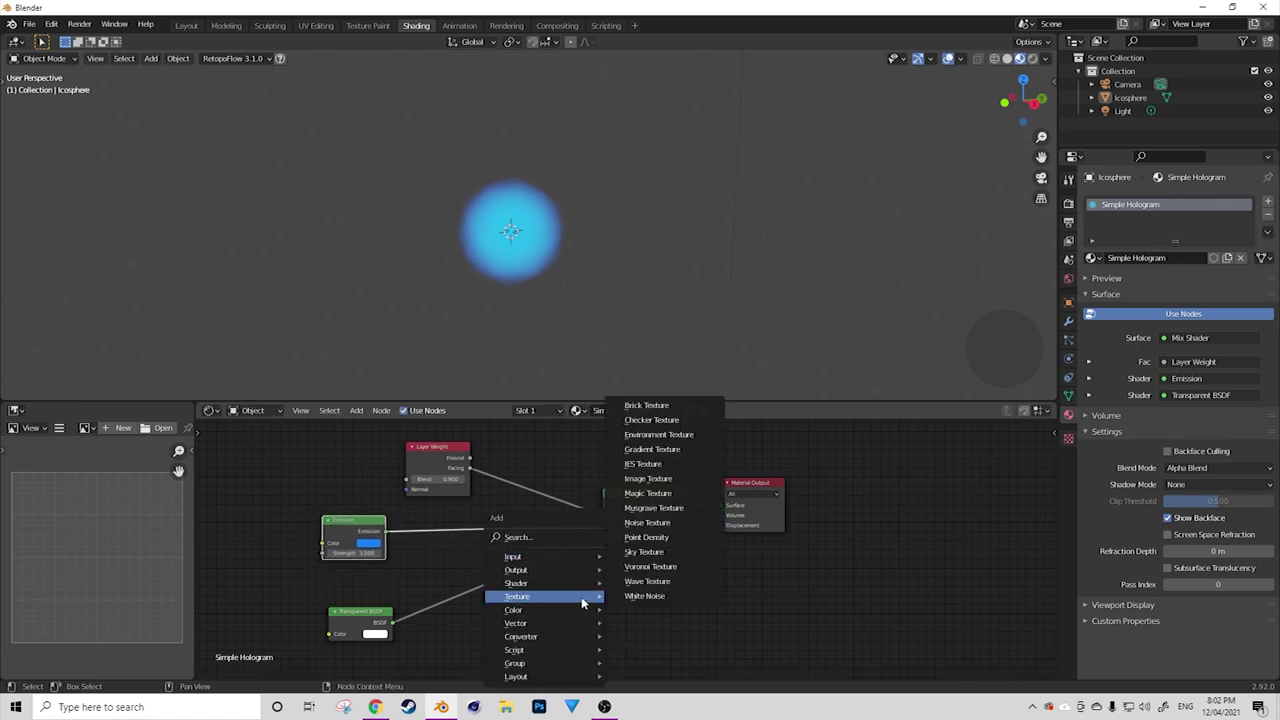
pyautogui.moveTo(546, 589)
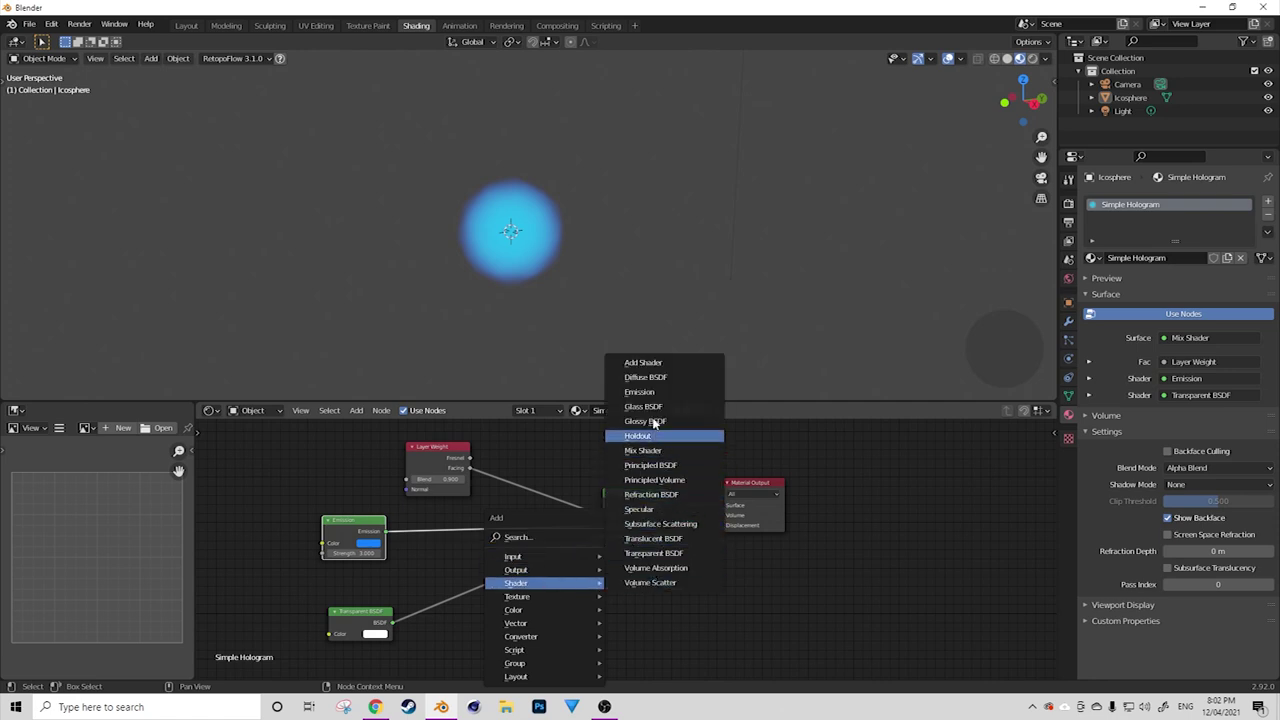
pyautogui.click(645, 371)
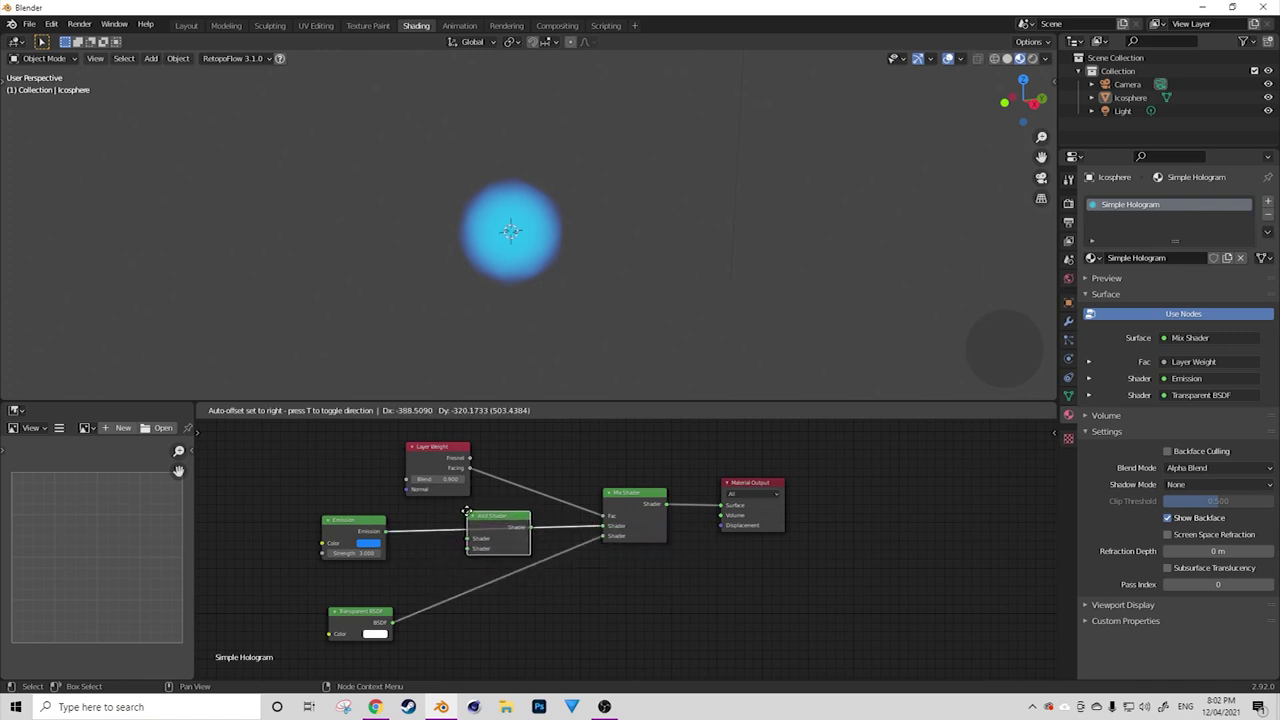
pyautogui.click(466, 511)
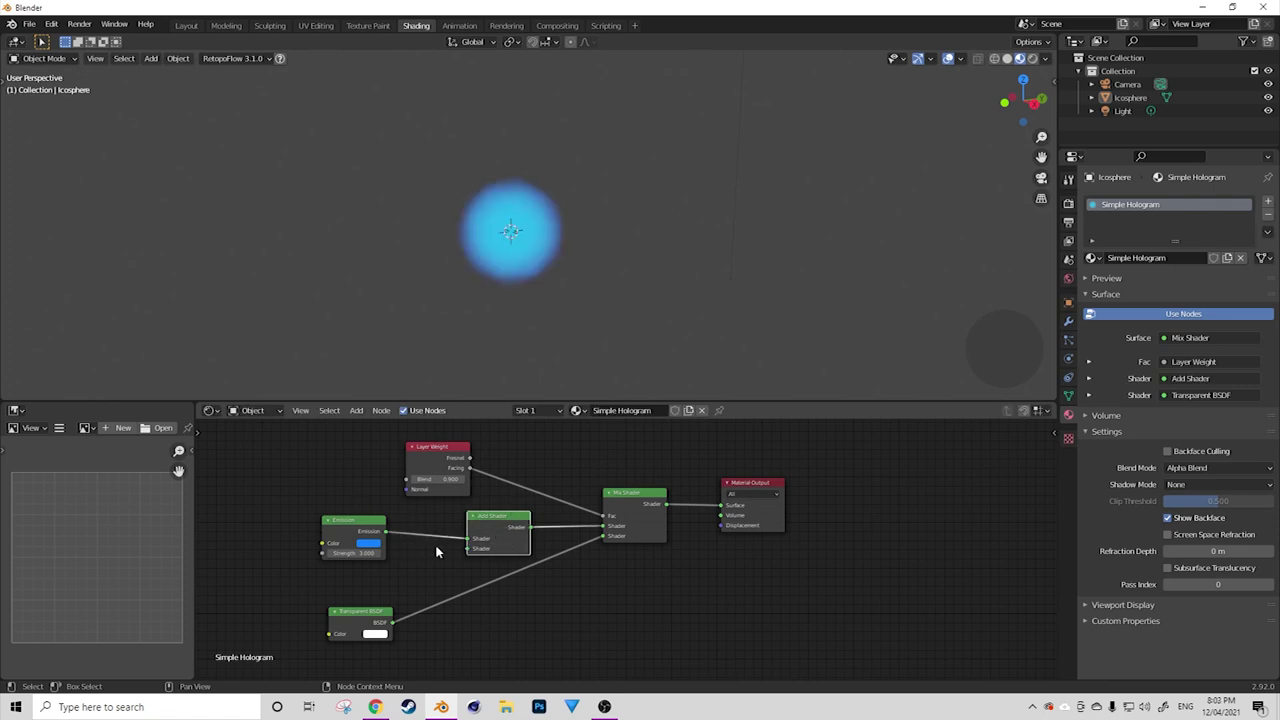
pyautogui.moveTo(358, 618); pyautogui.dragTo(350, 617)
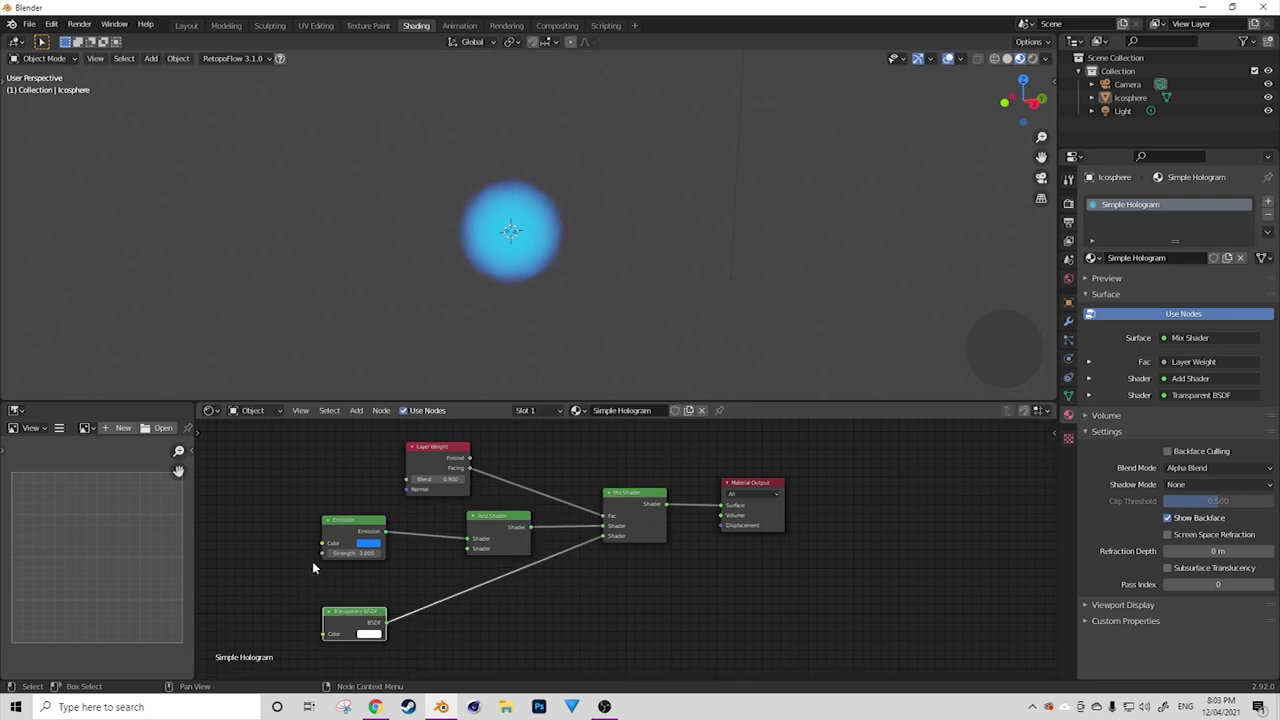
pyautogui.moveTo(384, 627); pyautogui.dragTo(474, 556)
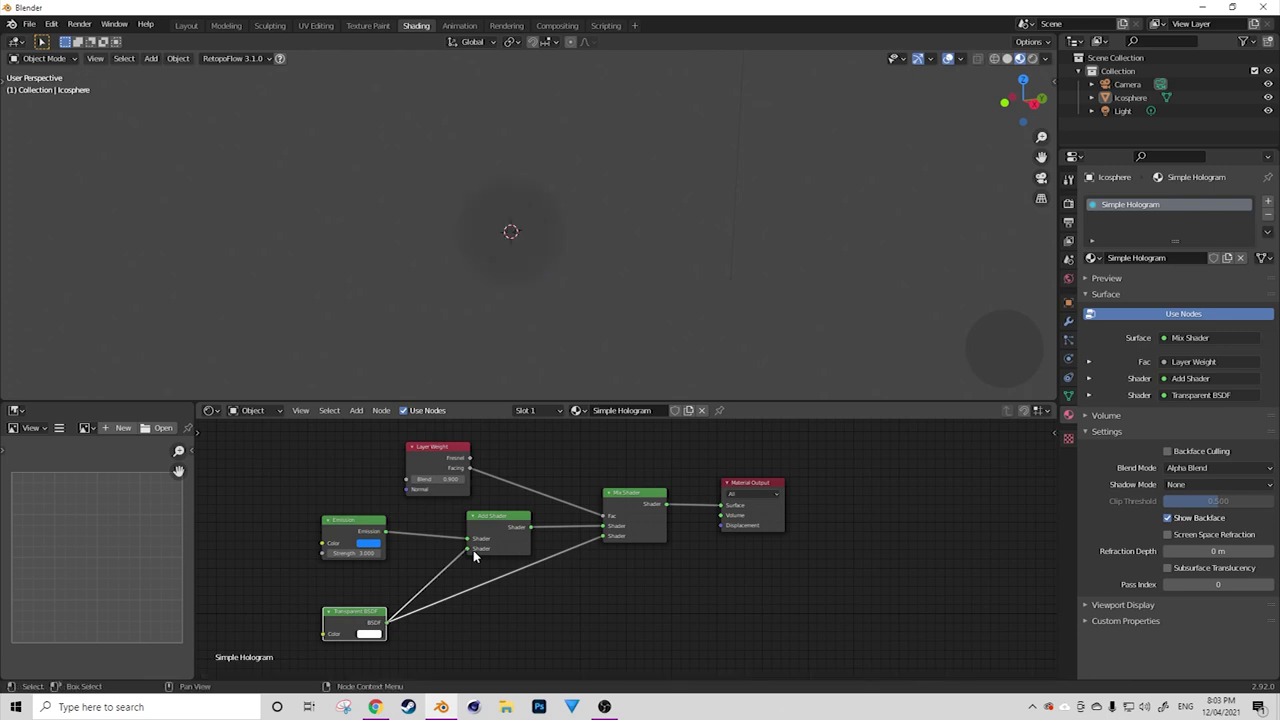
# Mute and unmute the Add Shader node to compare the hologram's look.
pyautogui.scroll(4, 496, 307)
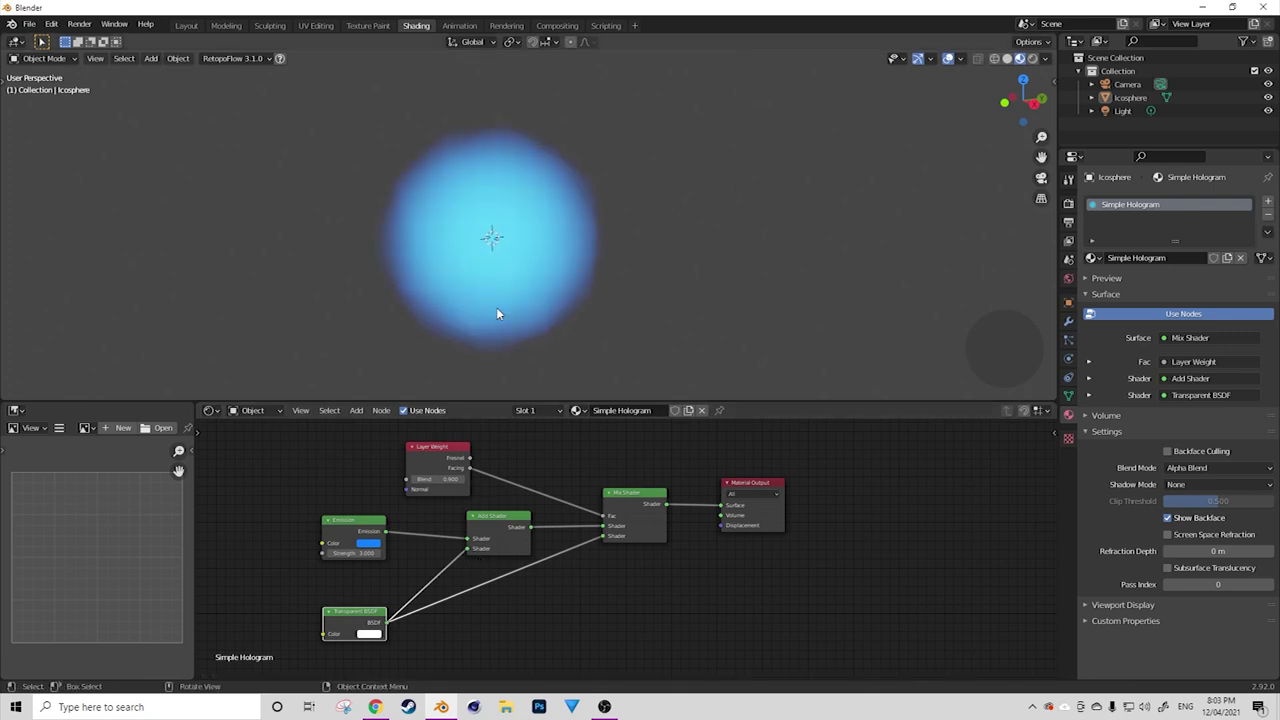
pyautogui.click(502, 529)
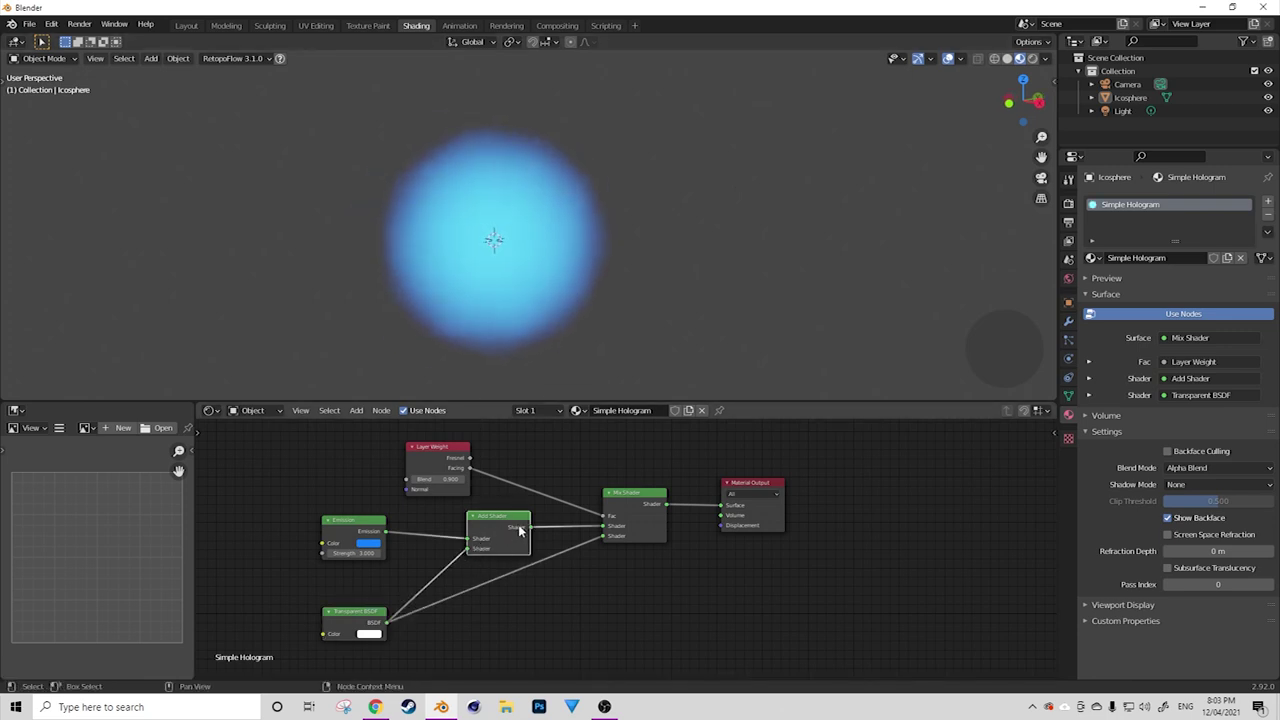
pyautogui.press('m')
pyautogui.press('m')
pyautogui.press('m')
pyautogui.press('m')
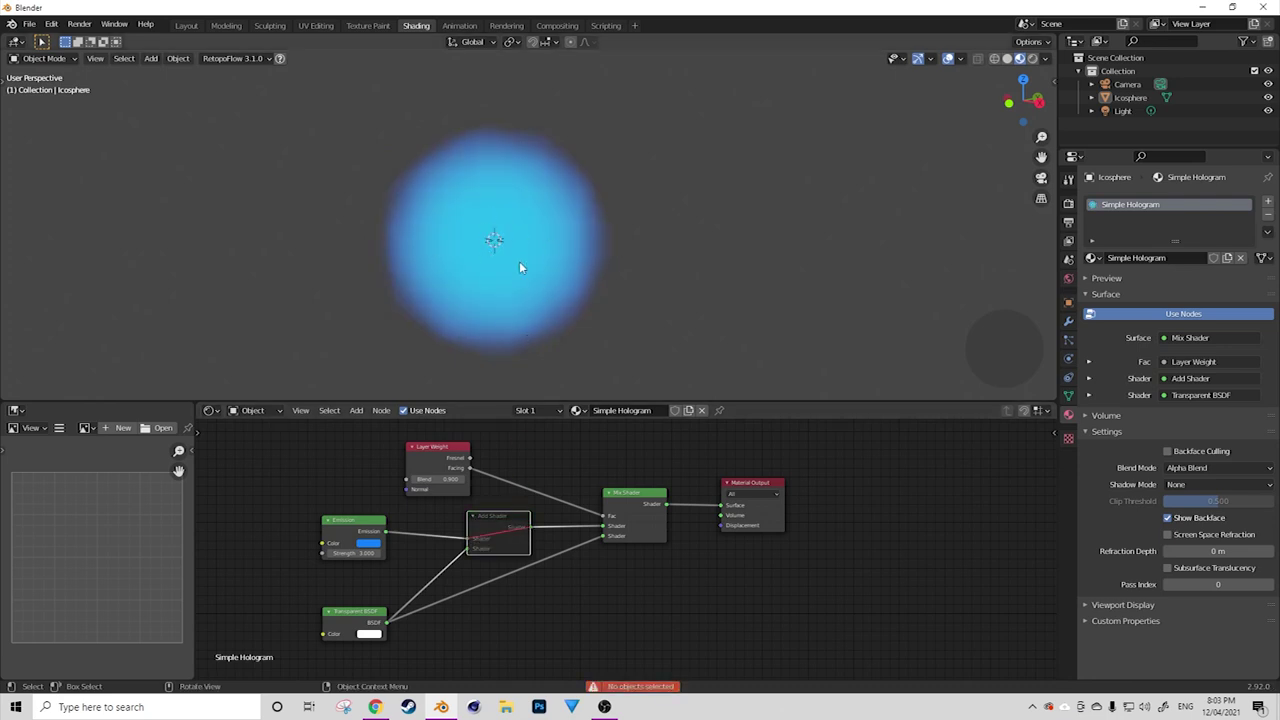
pyautogui.press('m')
pyautogui.press('m')
pyautogui.press('m')
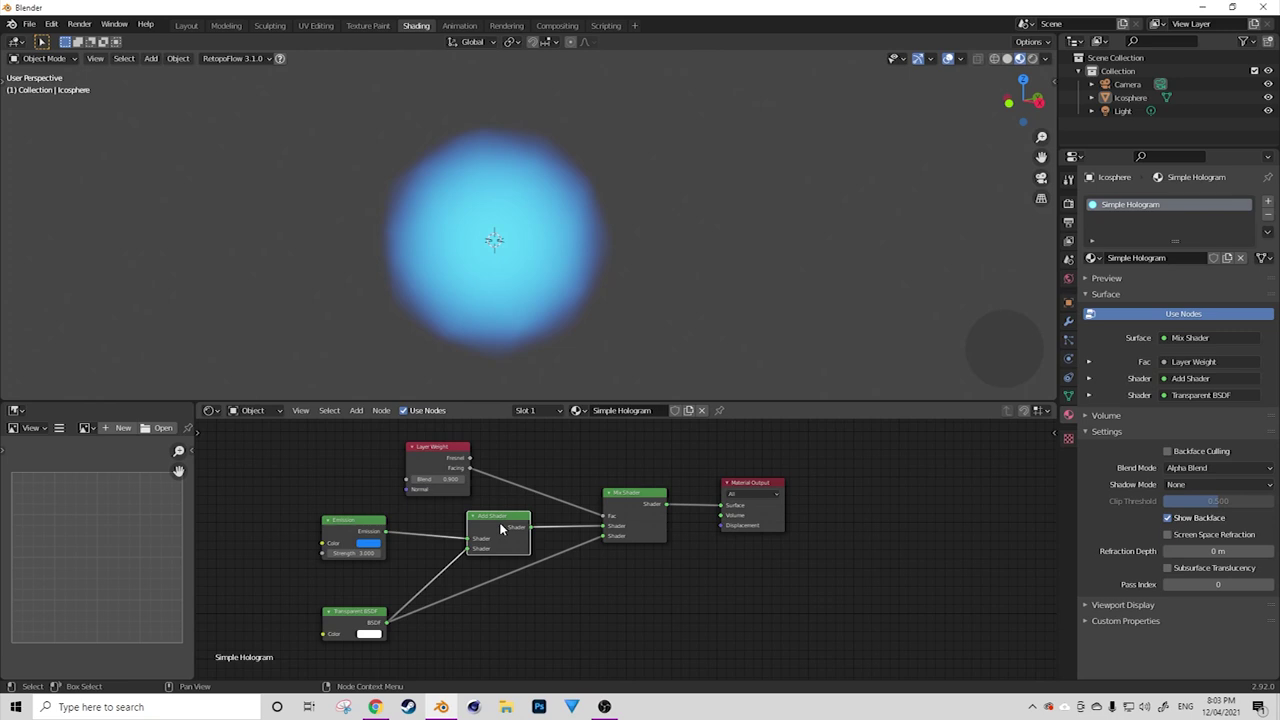
pyautogui.press('m')
pyautogui.press('m')
pyautogui.press('m')
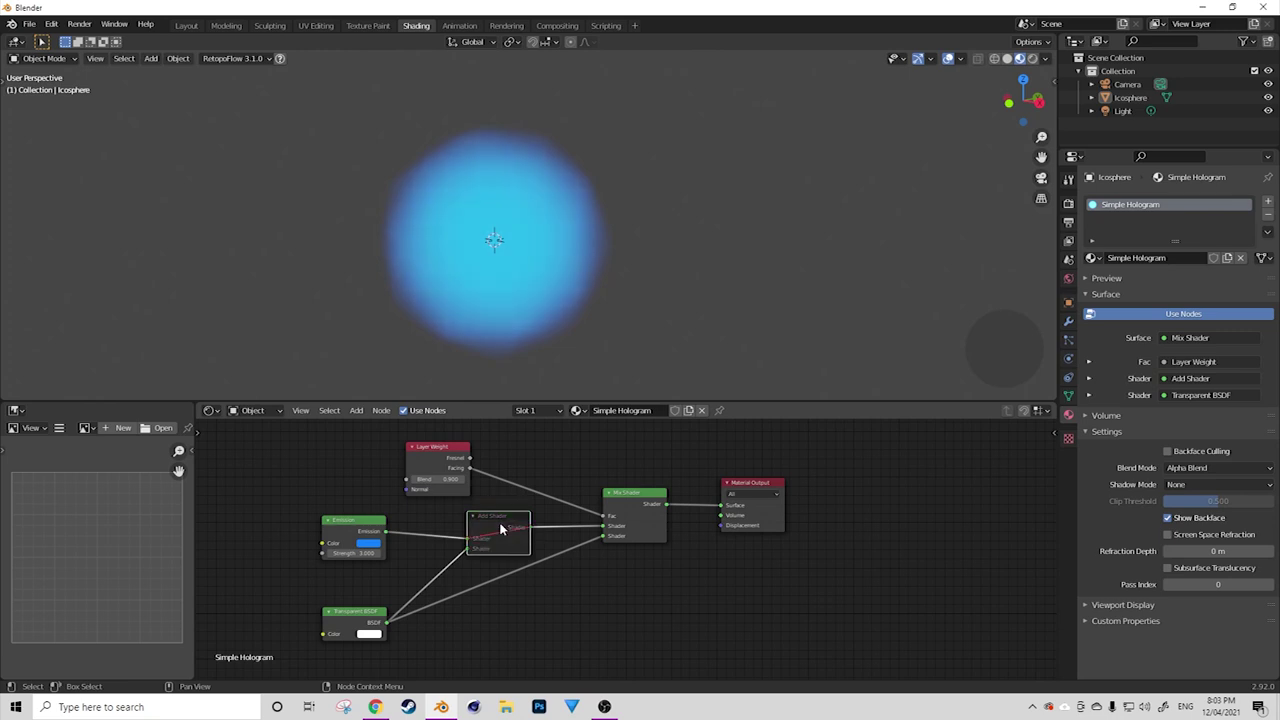
pyautogui.press('m')
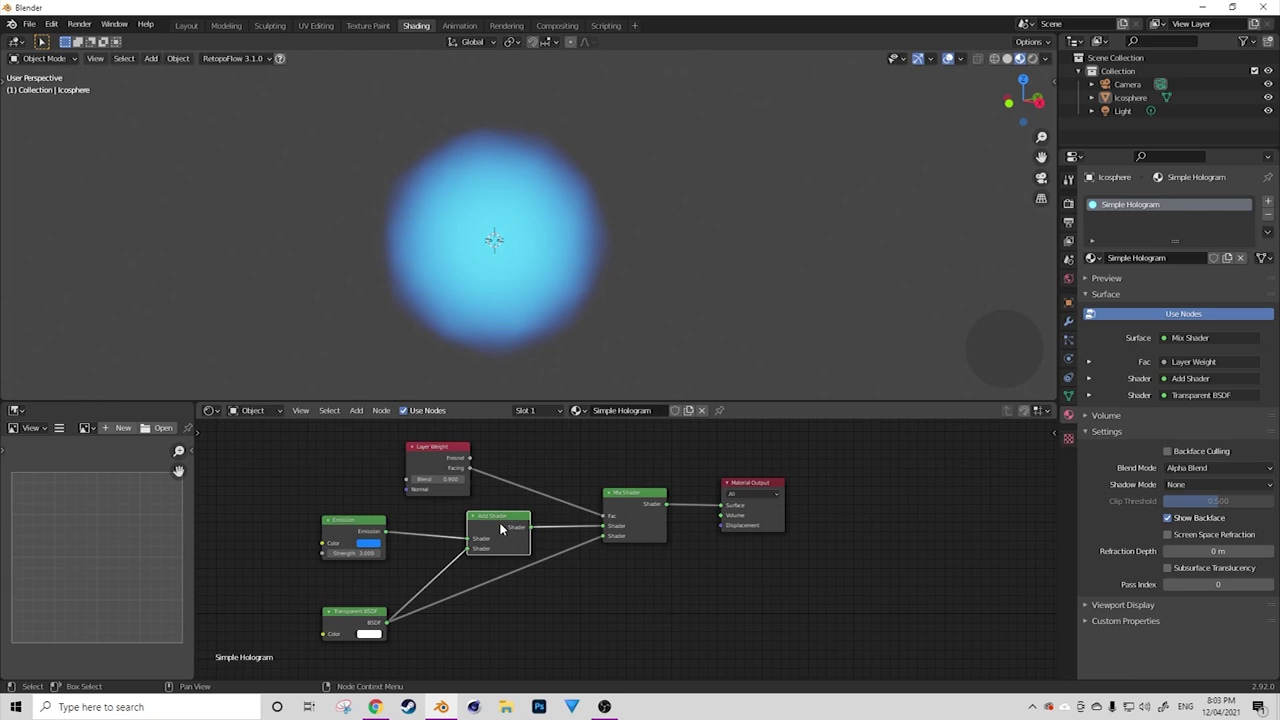
# Zoom out the node editor and return to the Layout workspace.
pyautogui.scroll(-3, 501, 528)
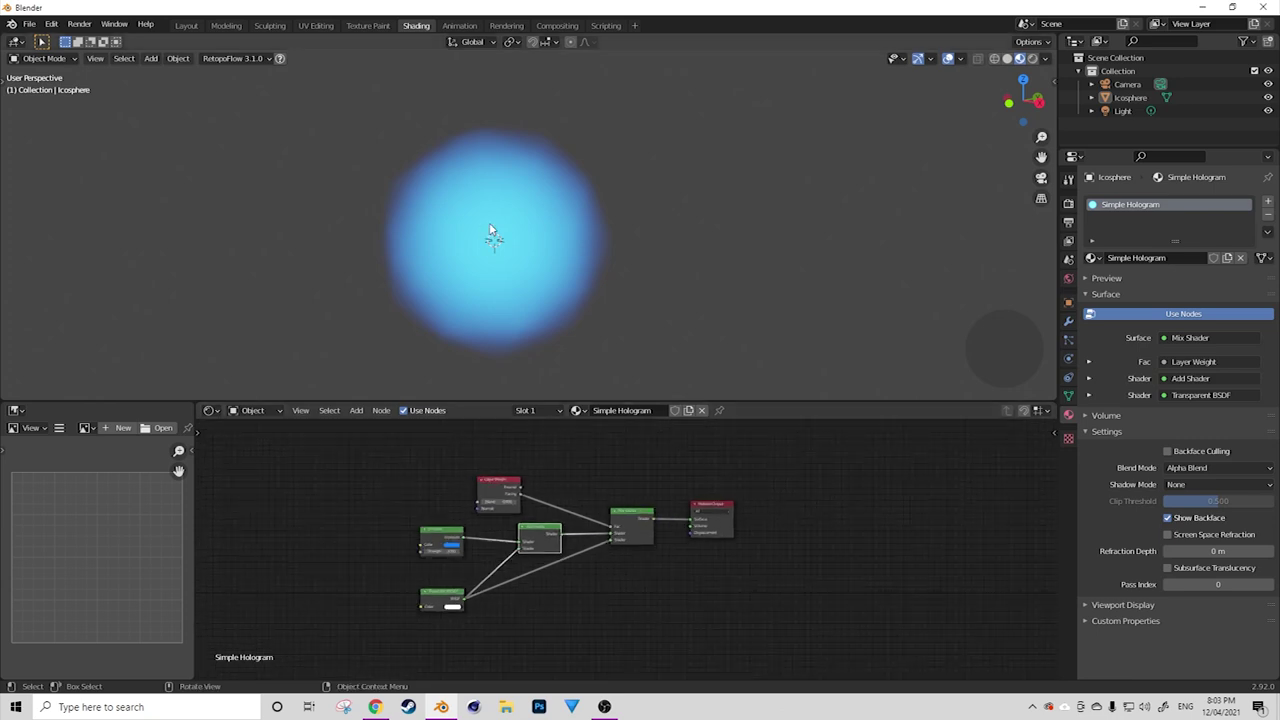
pyautogui.scroll(-4, 489, 230)
pyautogui.scroll(3, 546, 257)
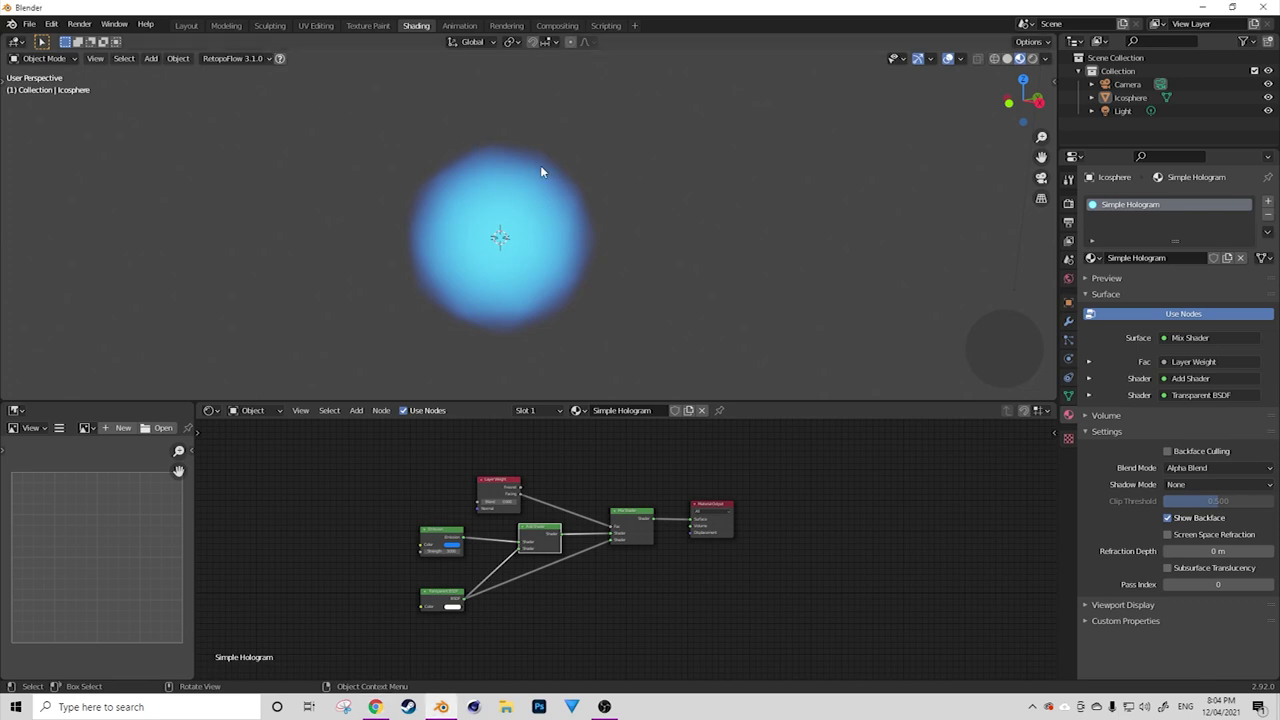
pyautogui.click(187, 26)
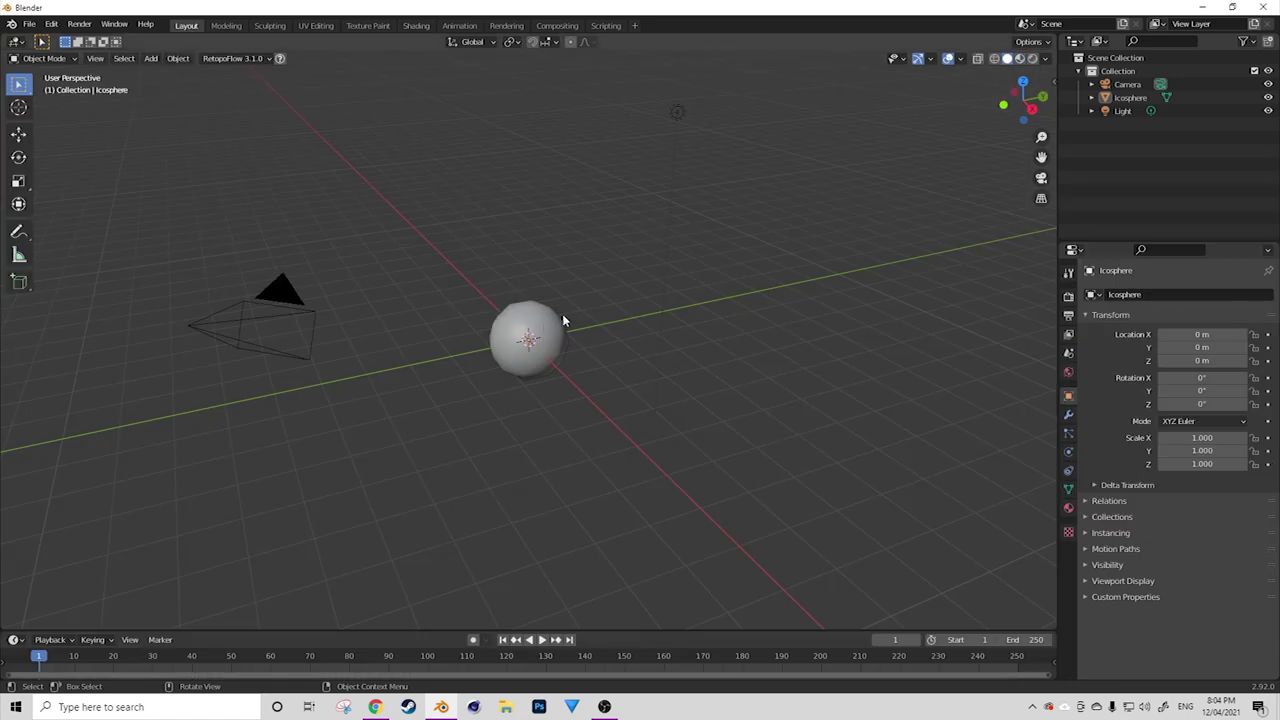
# Add a Suzanne monkey head and move it along X to 2.985 m.
pyautogui.hotkey('shift', 'a')
pyautogui.moveTo(478, 297)
pyautogui.moveTo(440, 285)
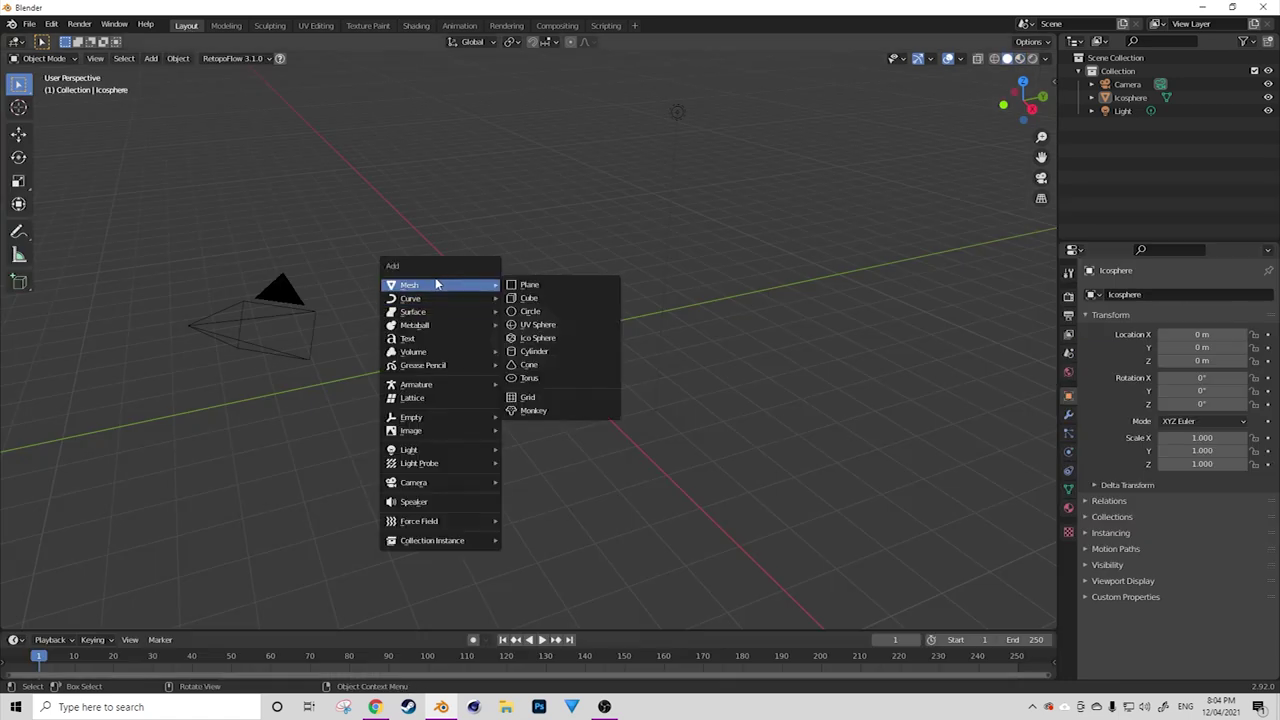
pyautogui.click(561, 410)
pyautogui.moveTo(569, 404); pyautogui.dragTo(690, 310, button='middle')
pyautogui.click(18, 134)
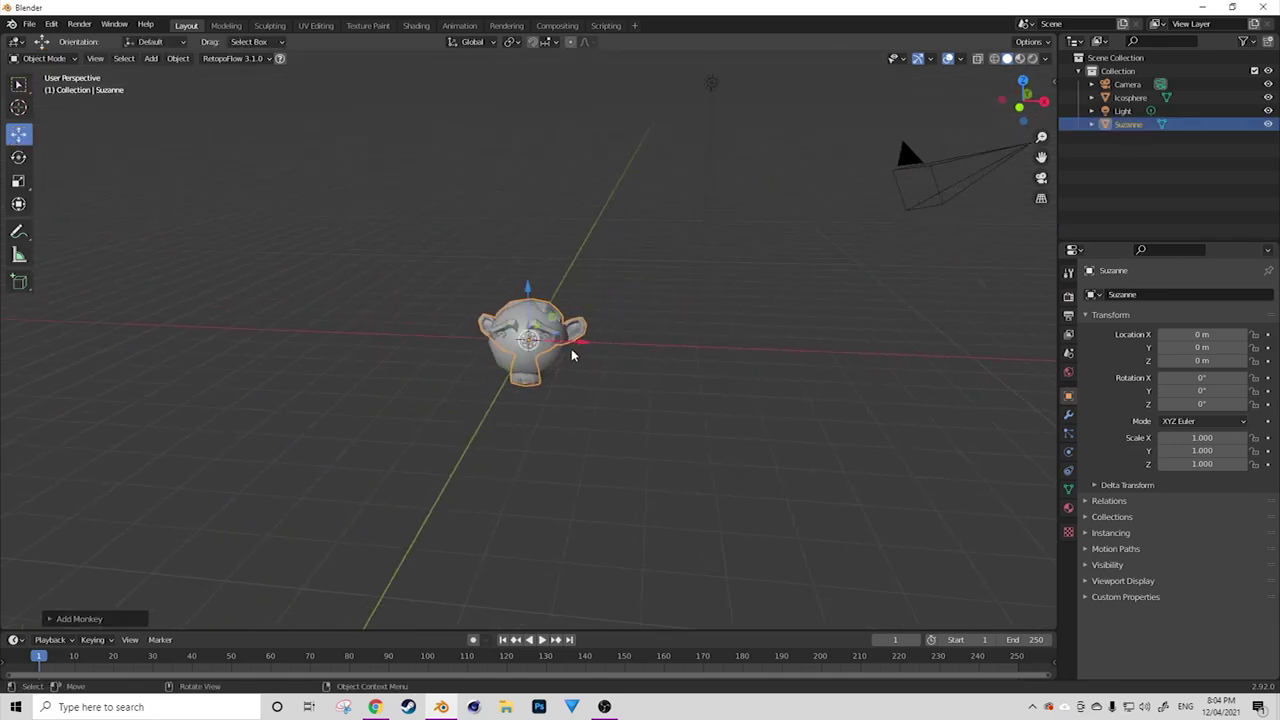
pyautogui.moveTo(585, 342); pyautogui.dragTo(705, 349)
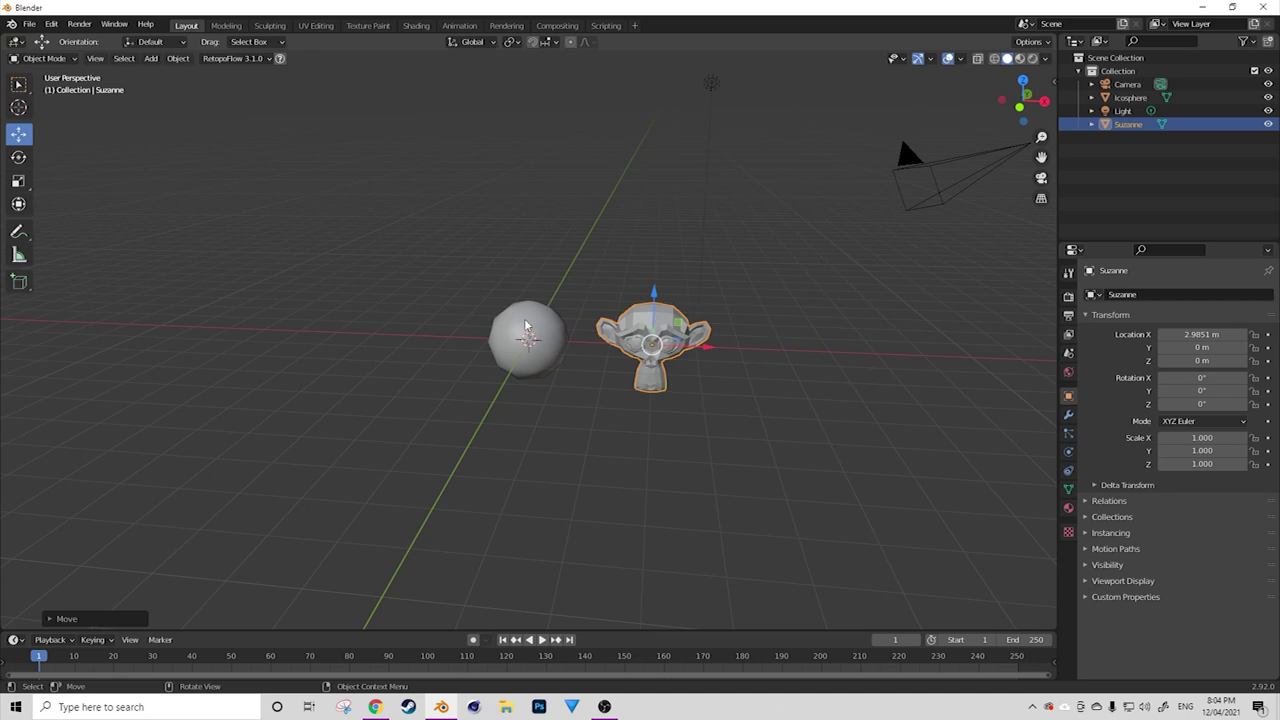
# Shade the monkey smooth and assign it the Simple Hologram material.
pyautogui.rightClick(684, 320)
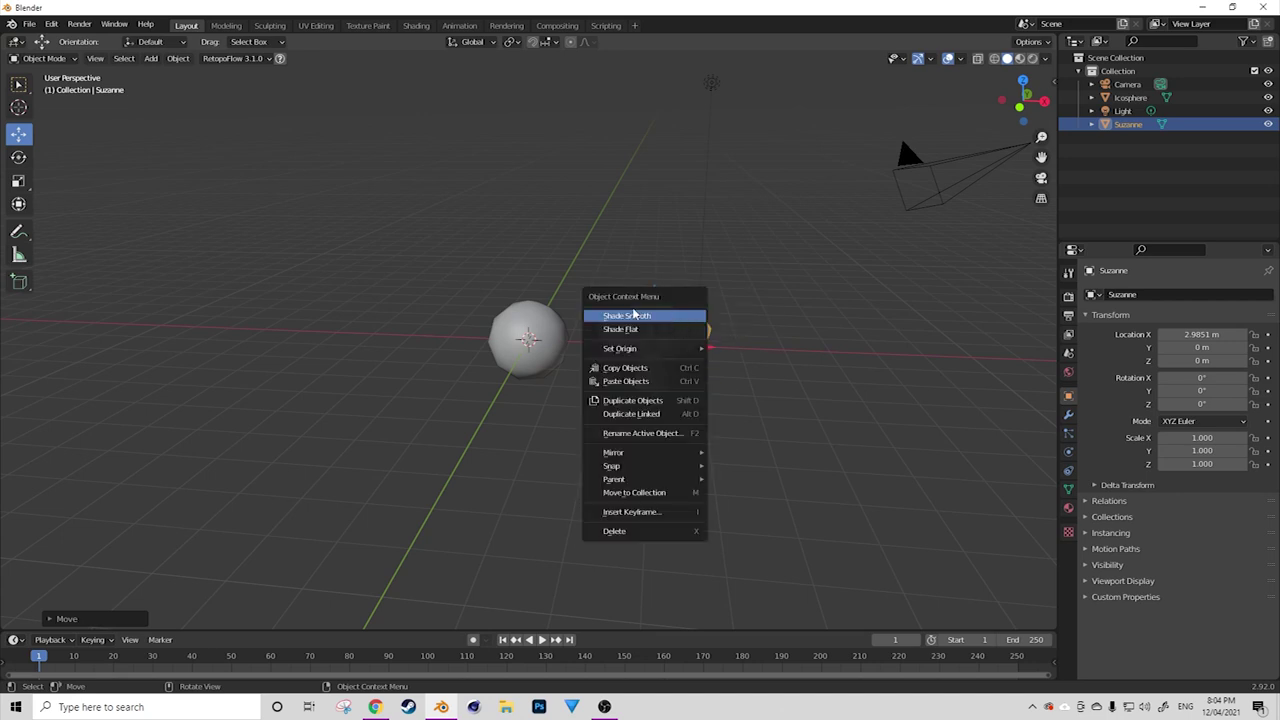
pyautogui.click(684, 320)
pyautogui.click(1069, 508)
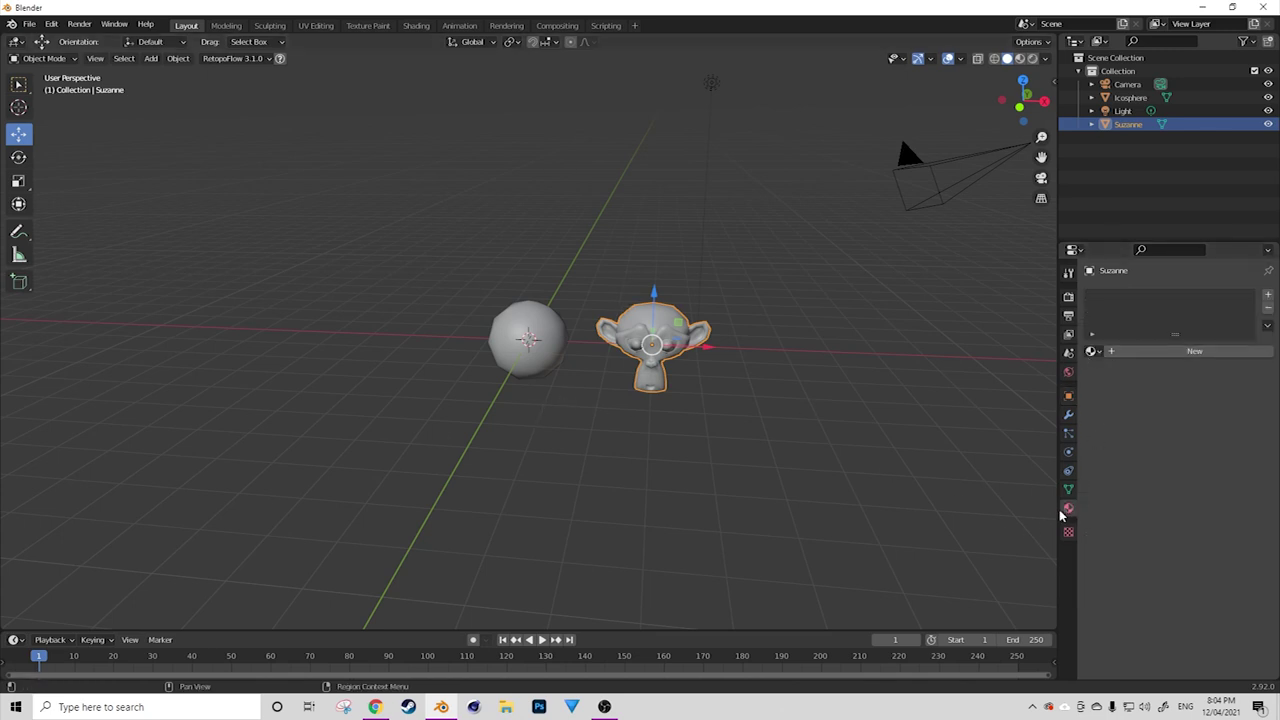
pyautogui.click(1090, 352)
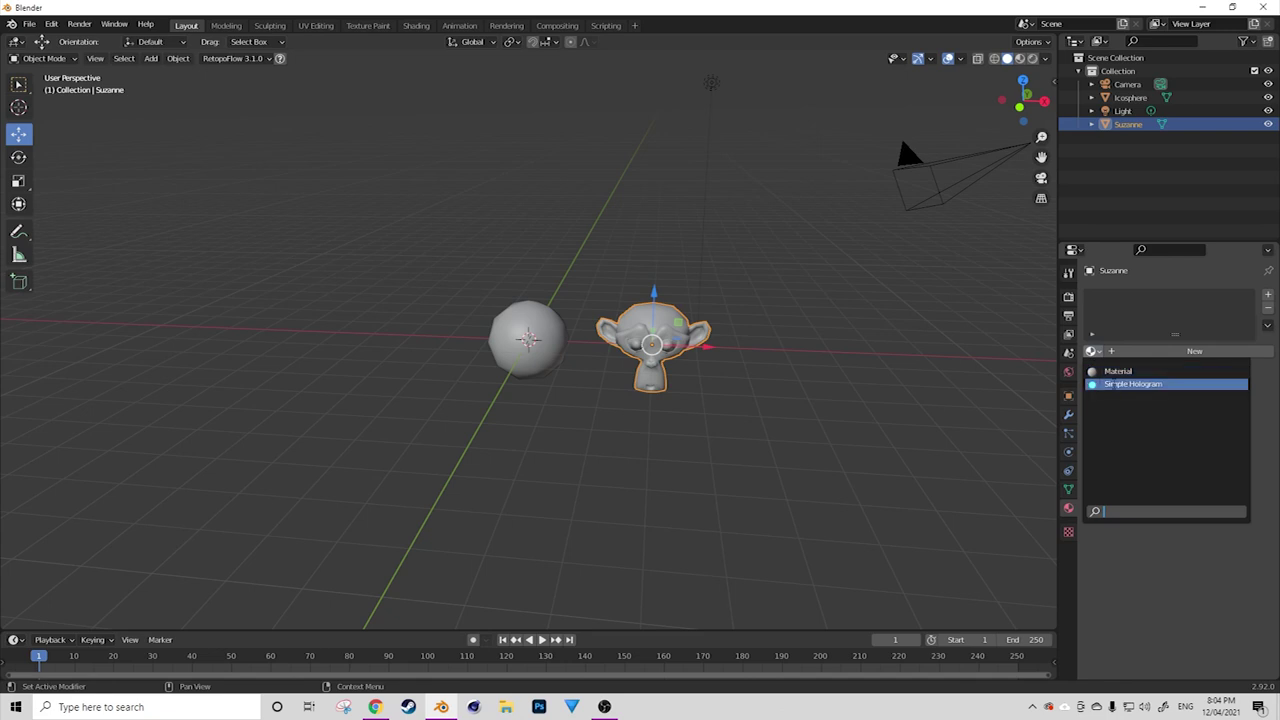
pyautogui.click(1133, 384)
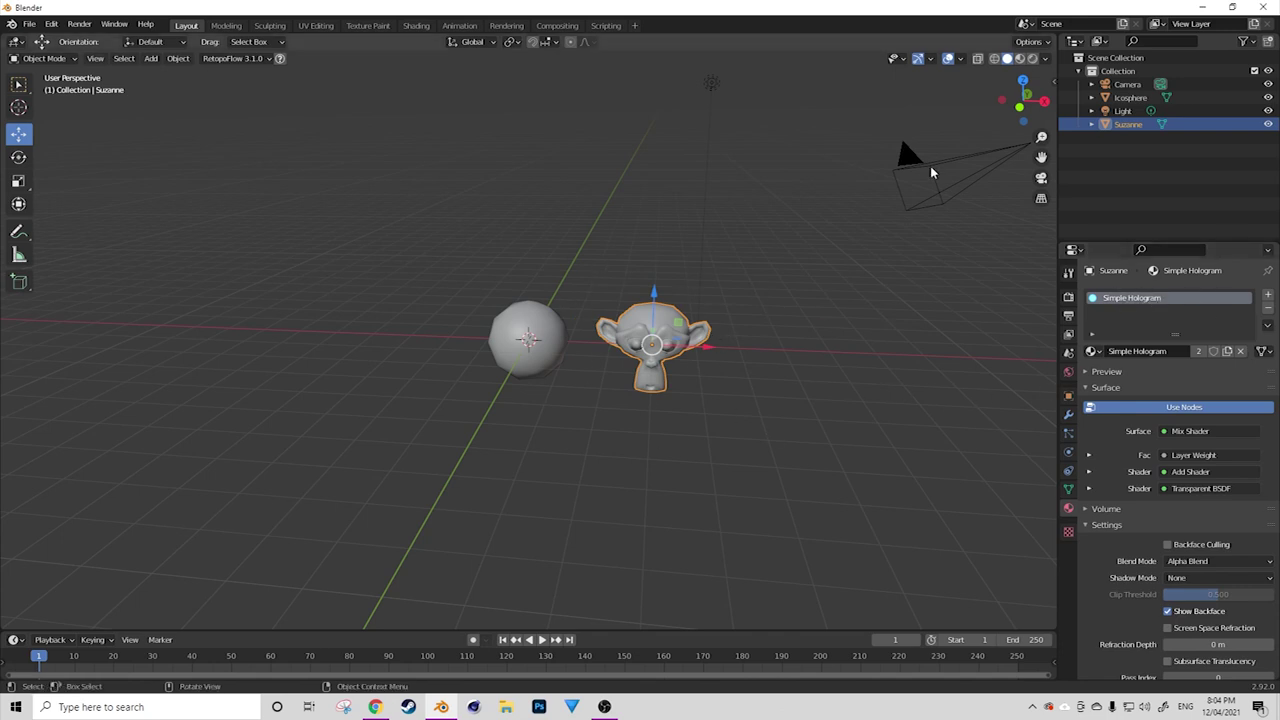
# Turn on Material Preview to see the icosphere glowing as a blue hologram.
pyautogui.click(1020, 58)
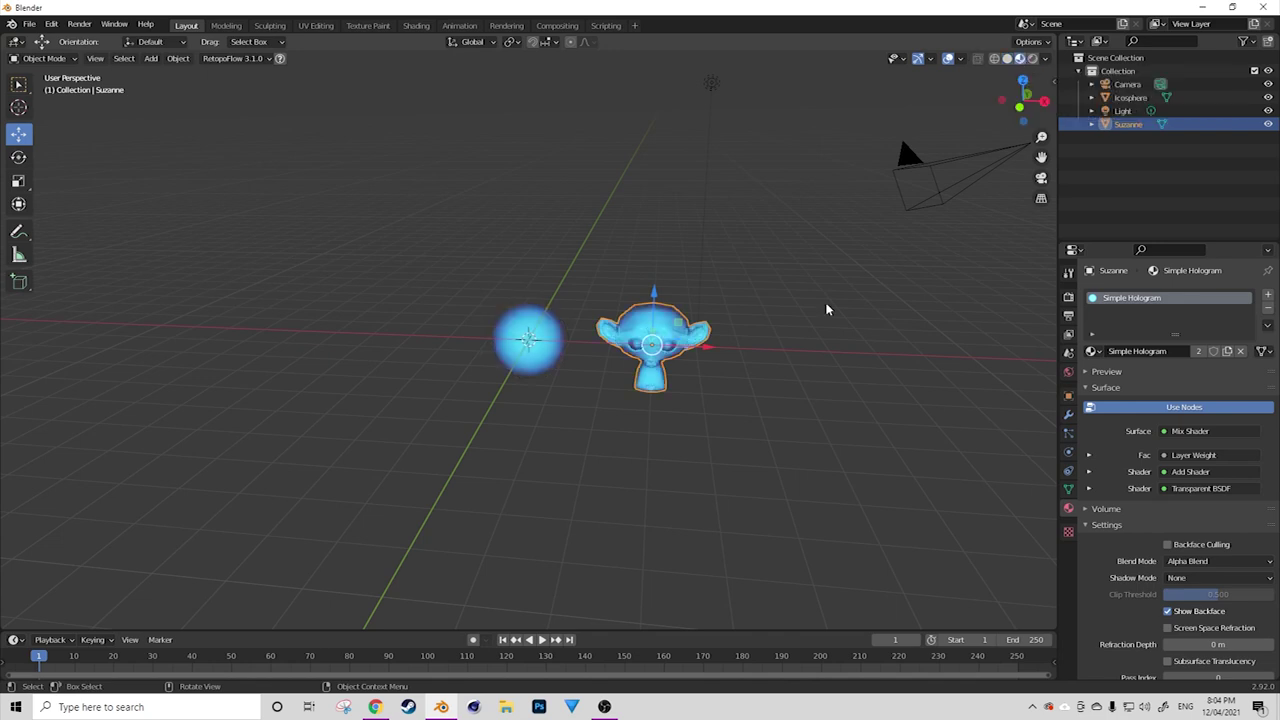
pyautogui.scroll(2, 826, 306)
pyautogui.moveTo(826, 306); pyautogui.dragTo(860, 226, button='middle')
pyautogui.click(859, 240)
pyautogui.moveTo(855, 325); pyautogui.dragTo(797, 350, button='middle')
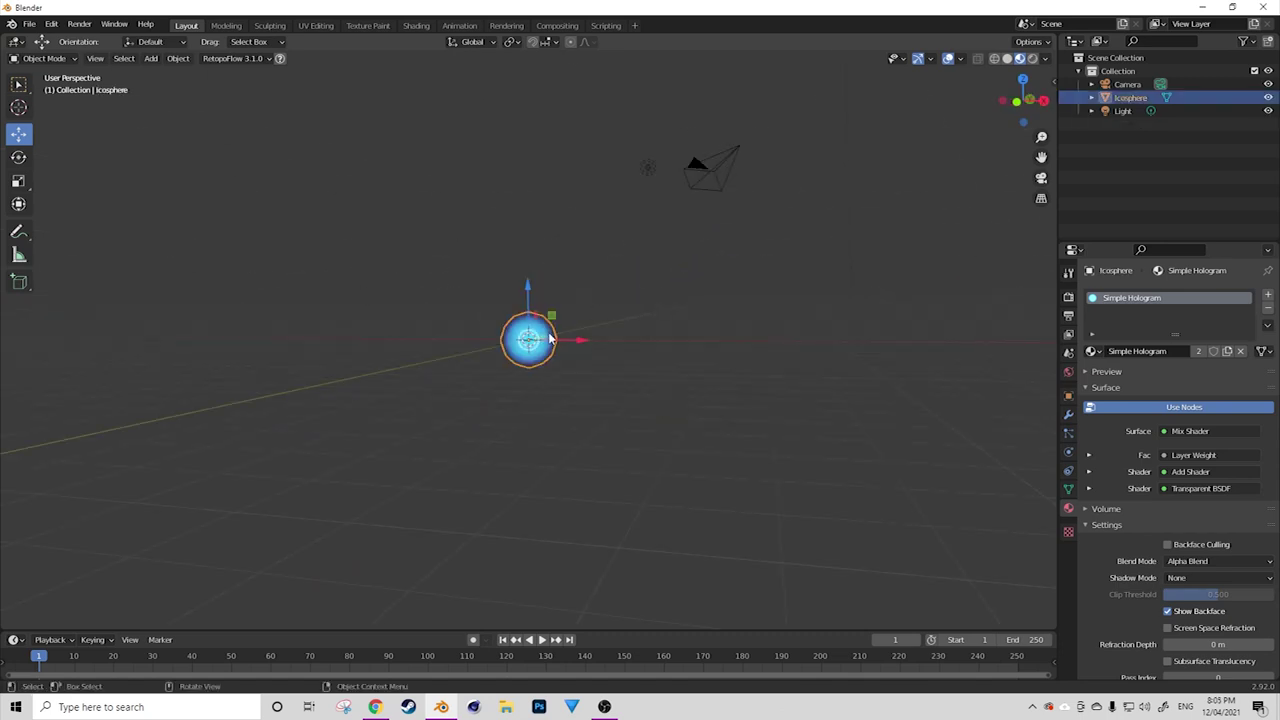
pyautogui.moveTo(574, 237); pyautogui.dragTo(623, 351, button='middle')
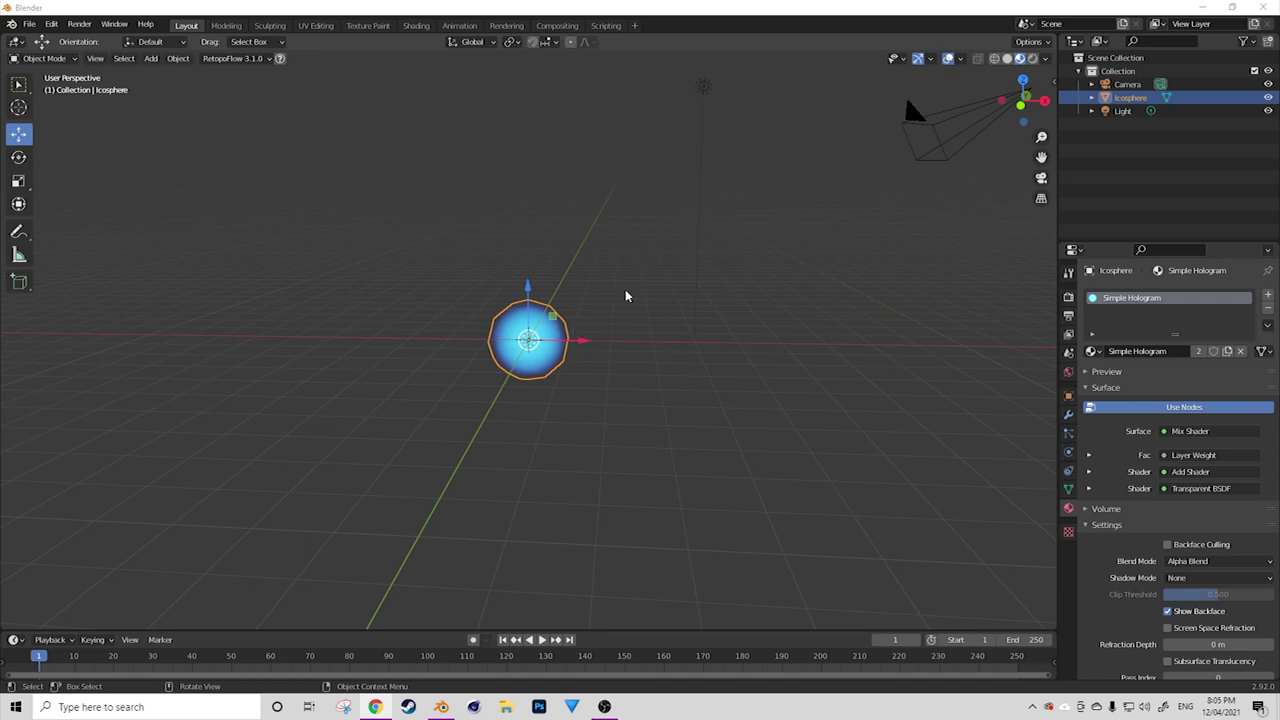
# Duplicate the icosphere to its right, name the copy 'Simple Sphere', and reselect the original.
pyautogui.hotkey('shift', 'd')
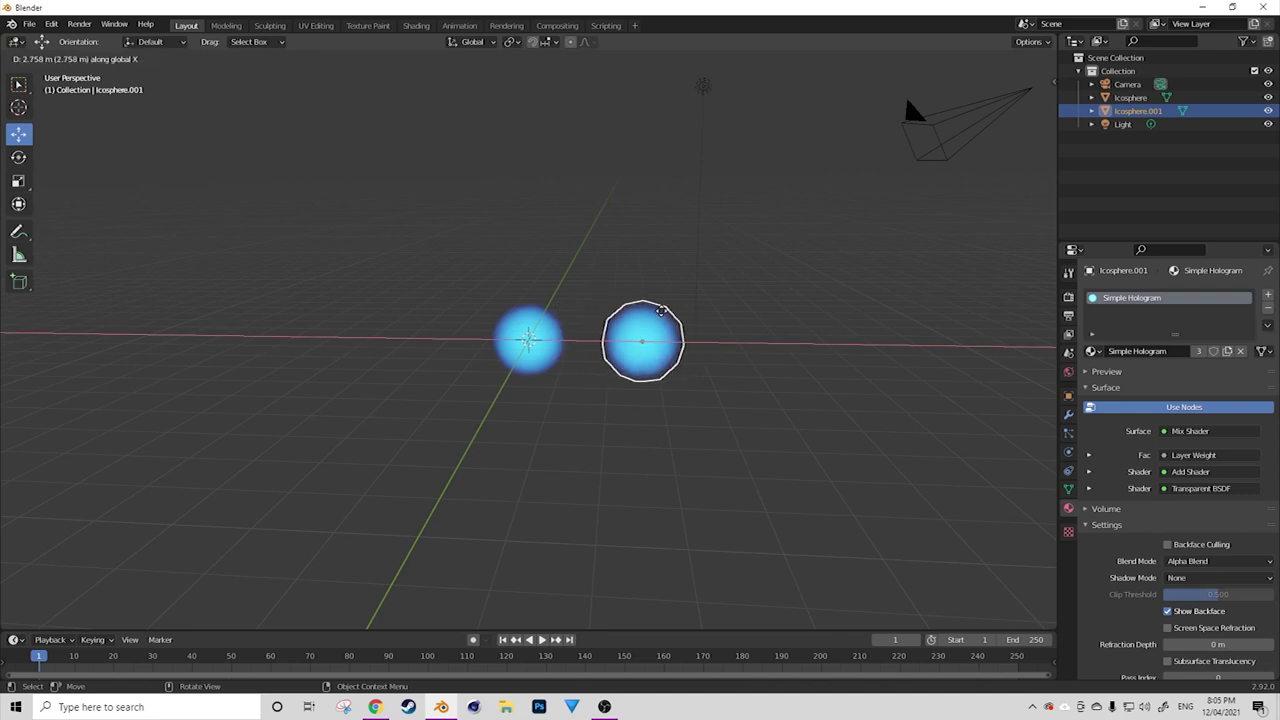
pyautogui.click(660, 320)
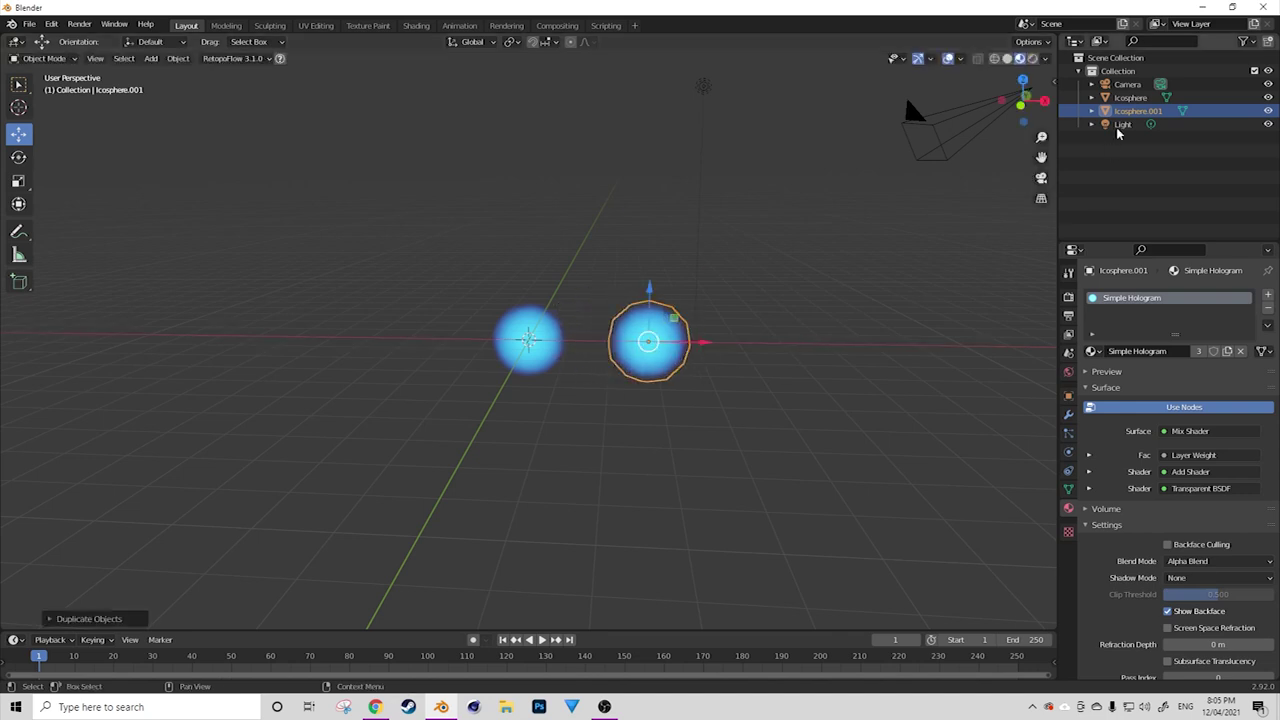
pyautogui.doubleClick(1140, 111)
pyautogui.write('Simple Sphe')
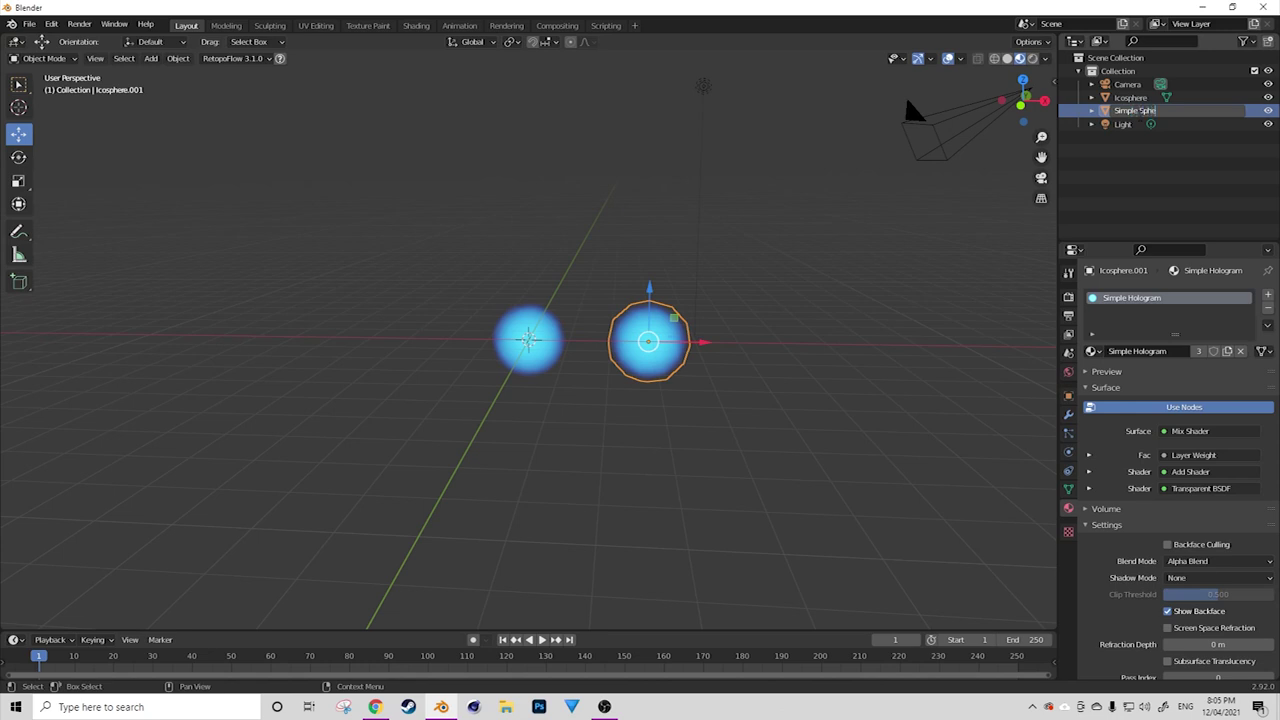
pyautogui.press('Return')
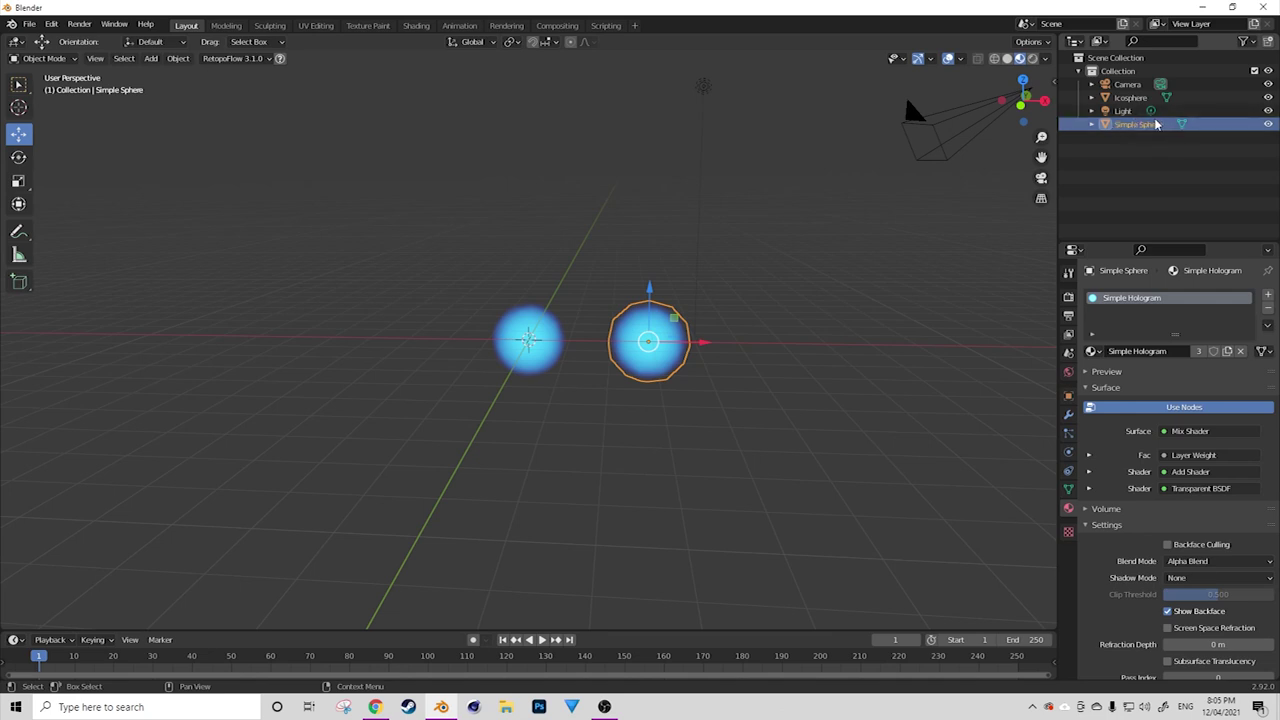
pyautogui.click(509, 342)
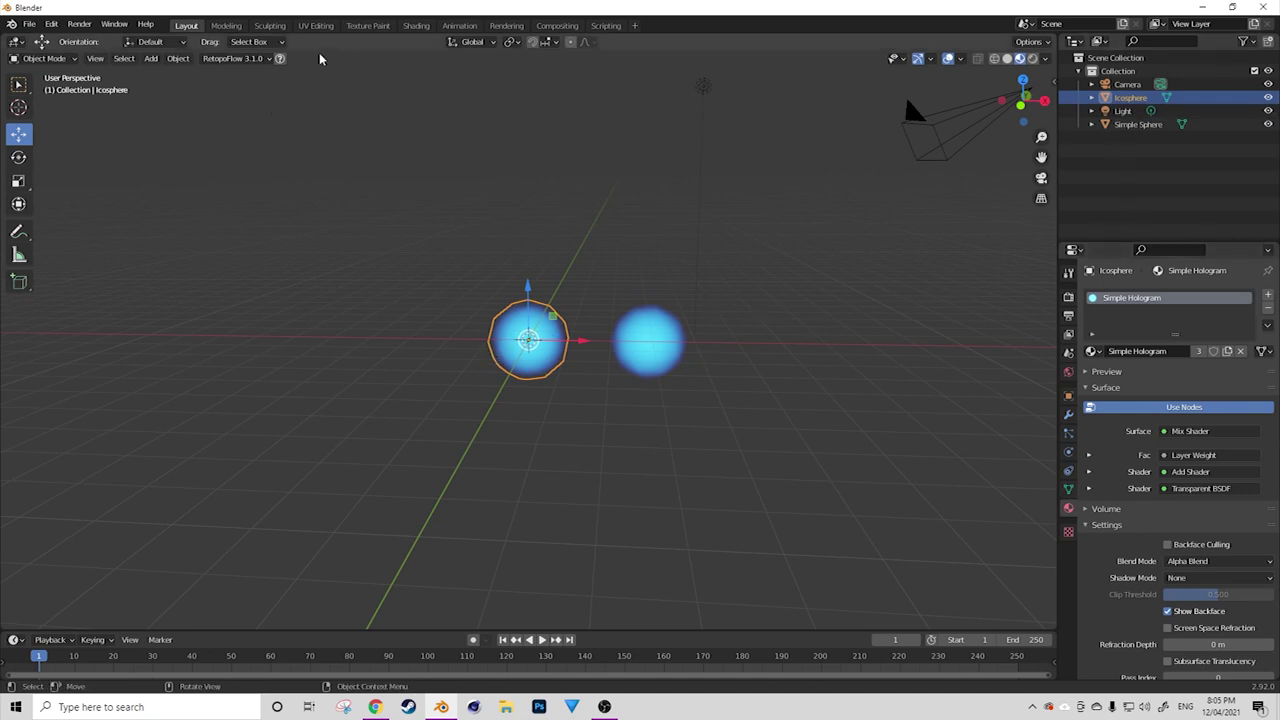
pyautogui.click(417, 26)
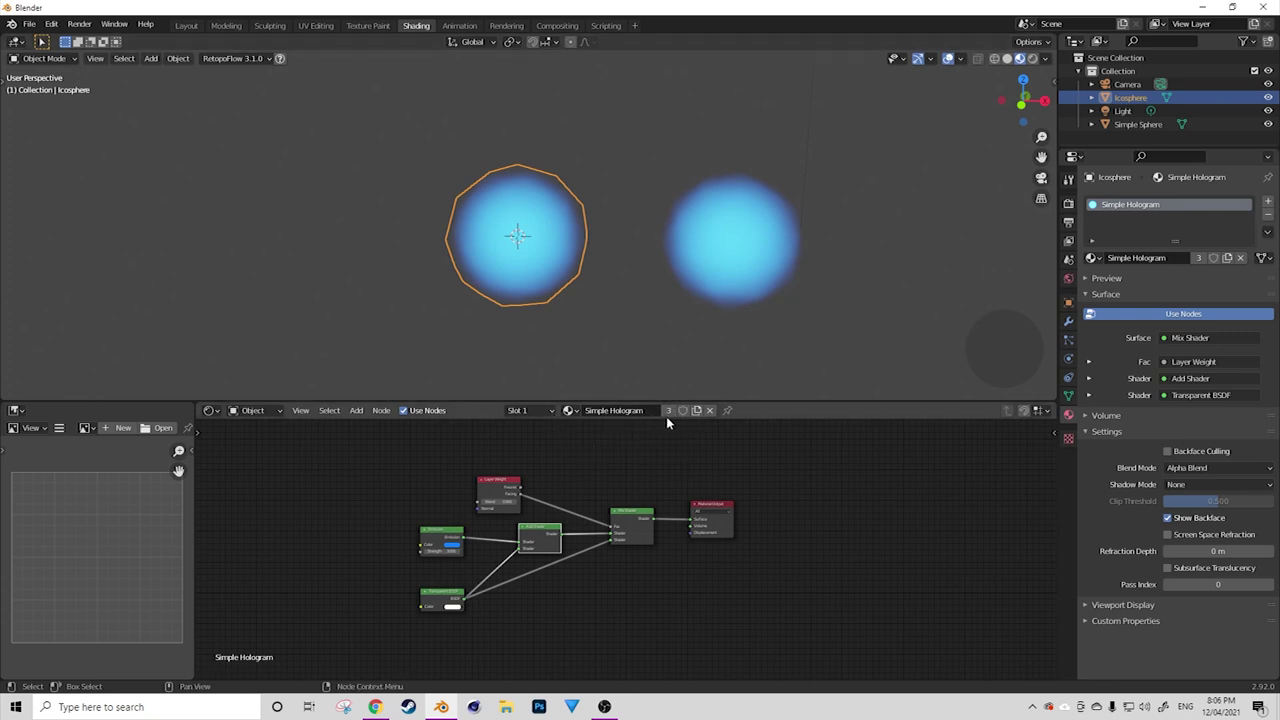
# Make the icosphere's material a single-user copy named 'A little more advanced hologram'.
pyautogui.moveTo(623, 495); pyautogui.dragTo(590, 509, button='middle')
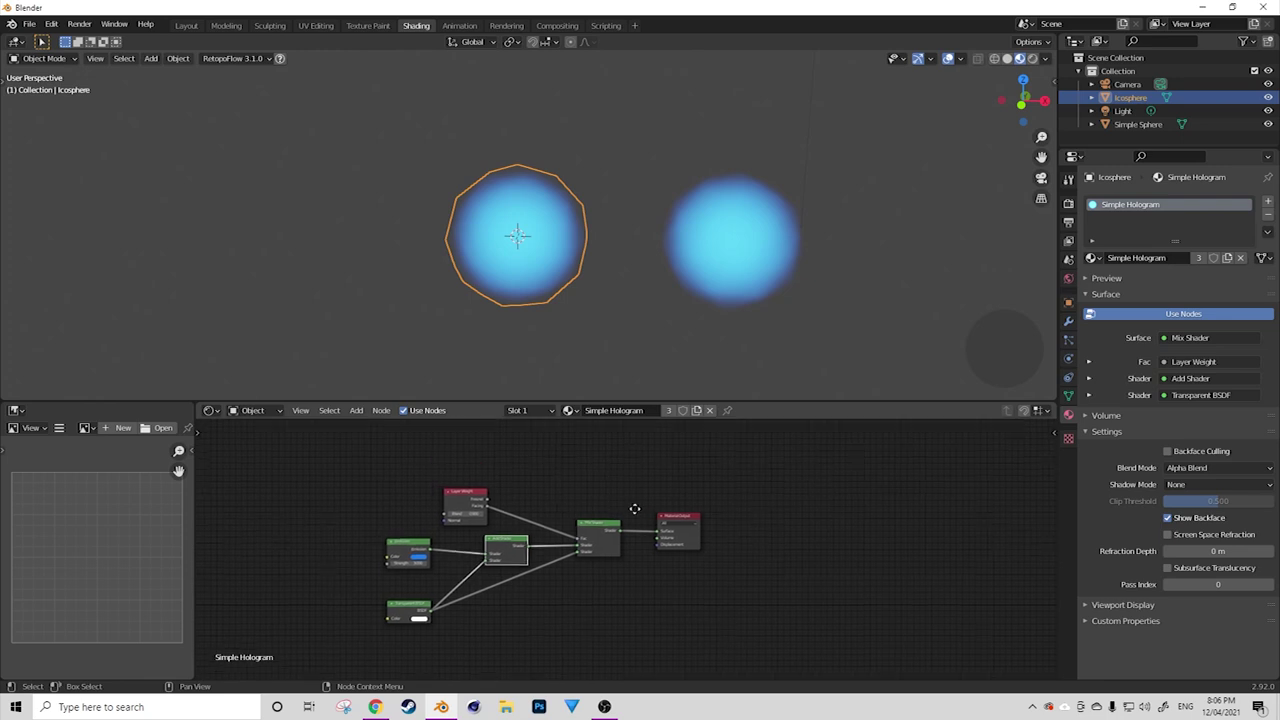
pyautogui.click(669, 411)
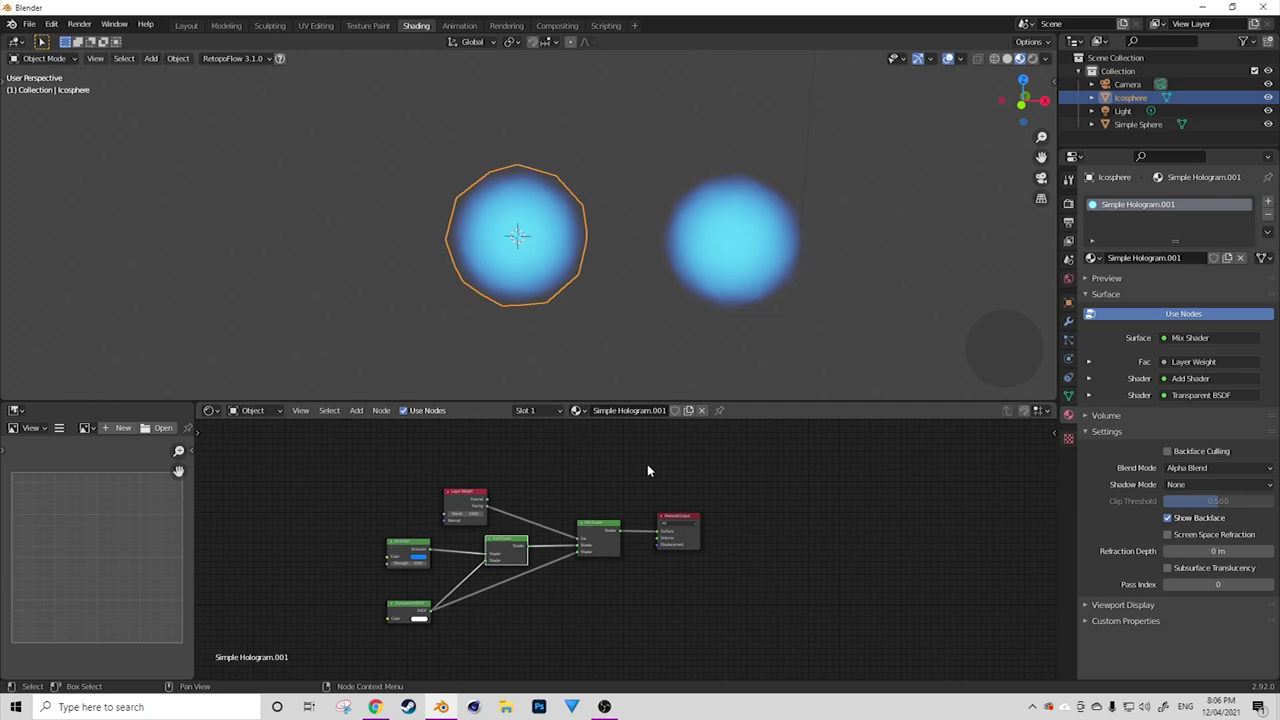
pyautogui.doubleClick(638, 410)
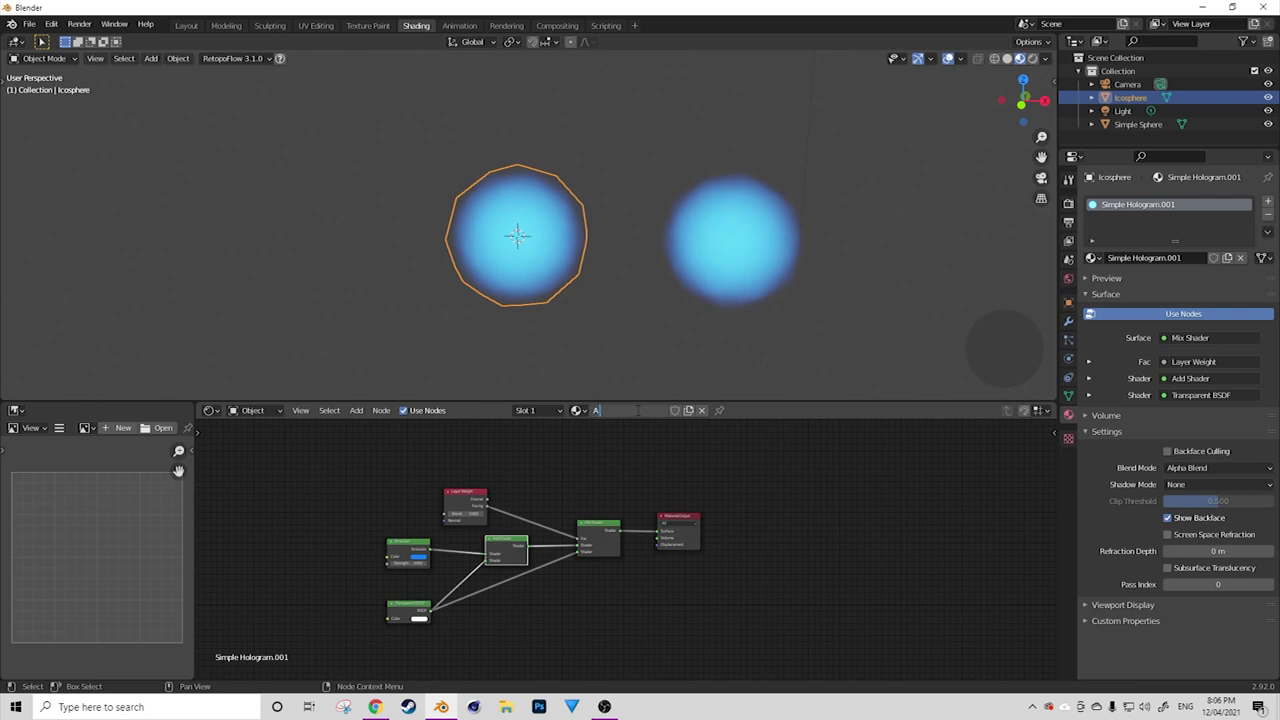
pyautogui.write('A little more advanced hologram')
pyautogui.press('Return')
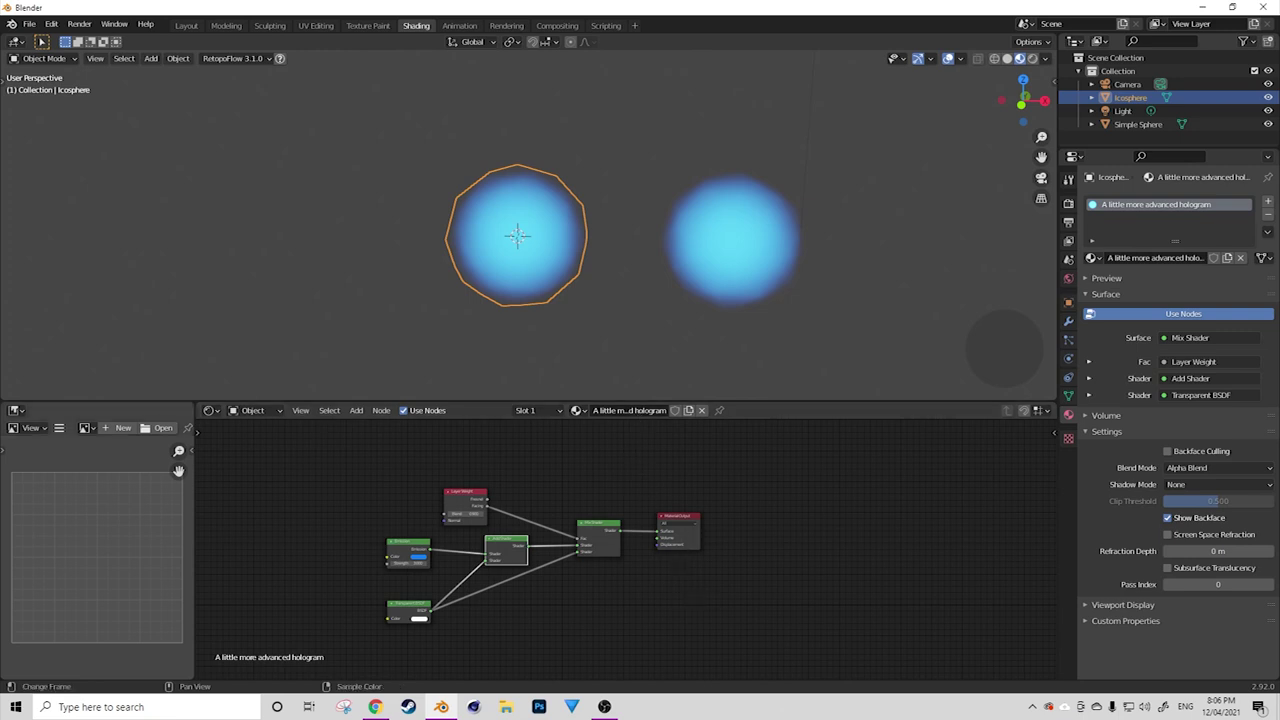
# Unplug Layer Weight from the Mix Shader's Fac and space out Layer Weight, Emission and Material Output.
pyautogui.moveTo(472, 507); pyautogui.dragTo(508, 492)
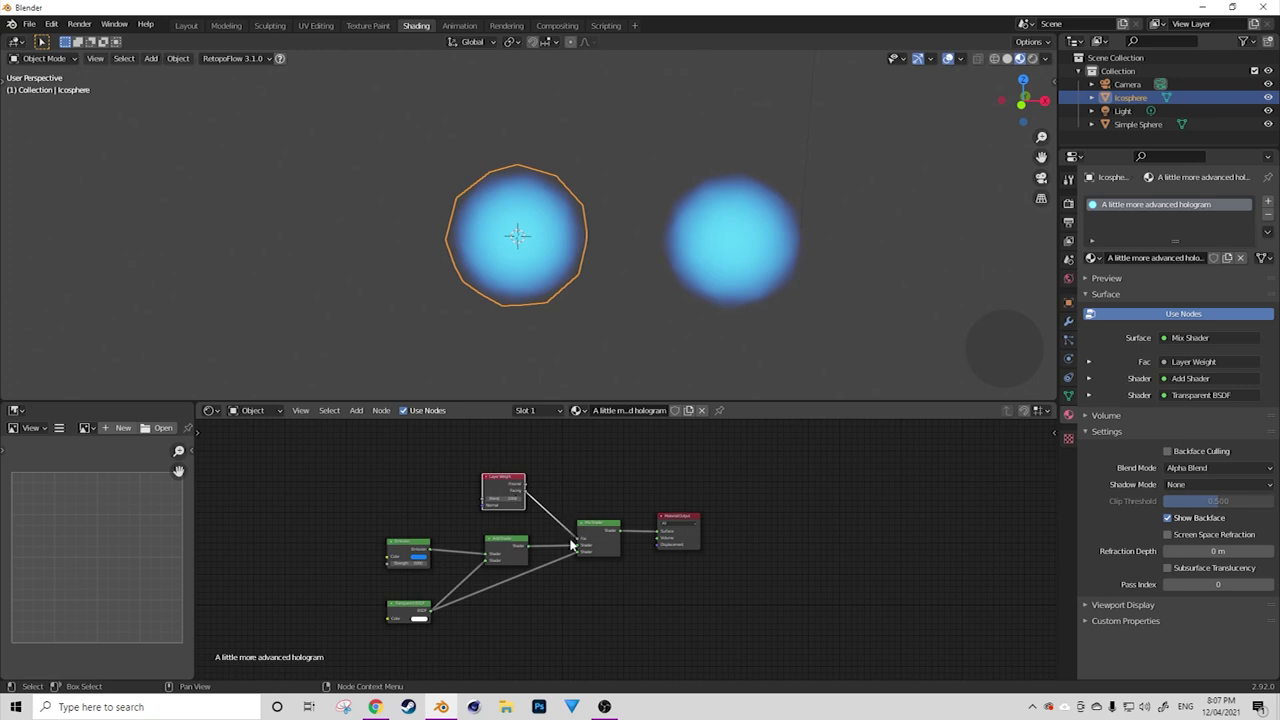
pyautogui.moveTo(579, 538); pyautogui.dragTo(589, 444)
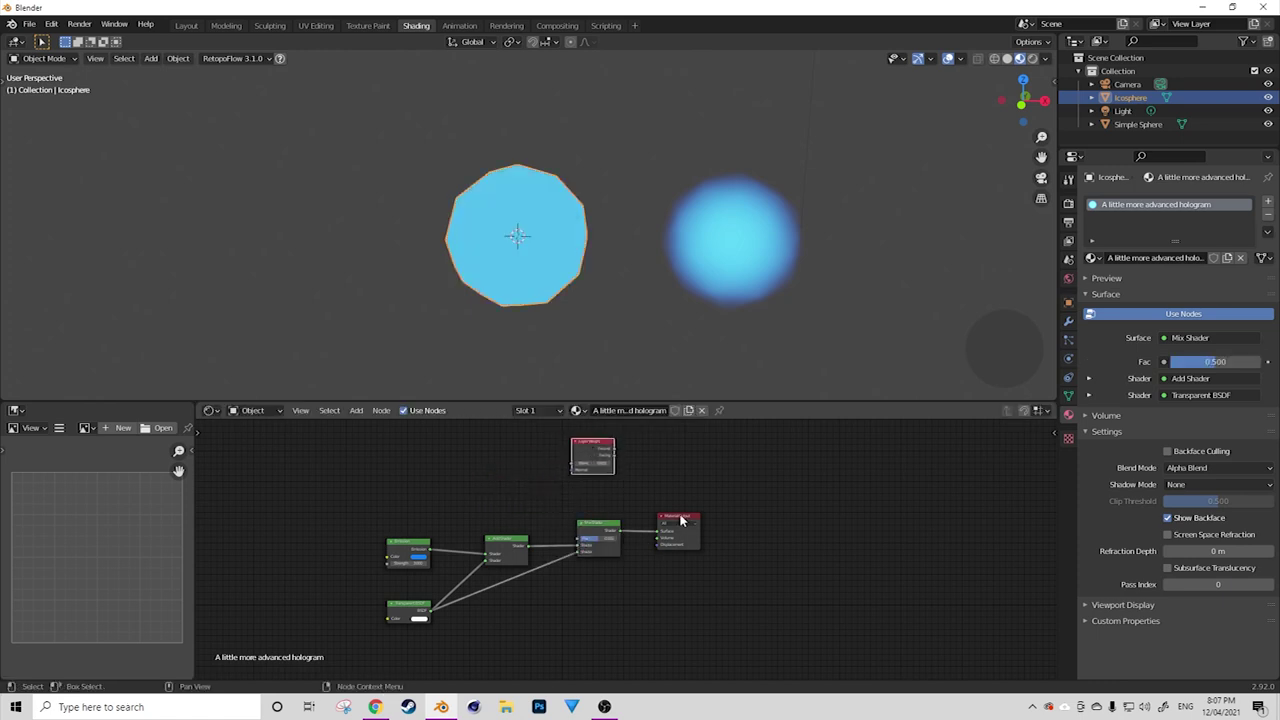
pyautogui.moveTo(684, 520); pyautogui.dragTo(774, 520)
pyautogui.moveTo(597, 530); pyautogui.dragTo(599, 531)
pyautogui.moveTo(583, 443); pyautogui.dragTo(596, 445)
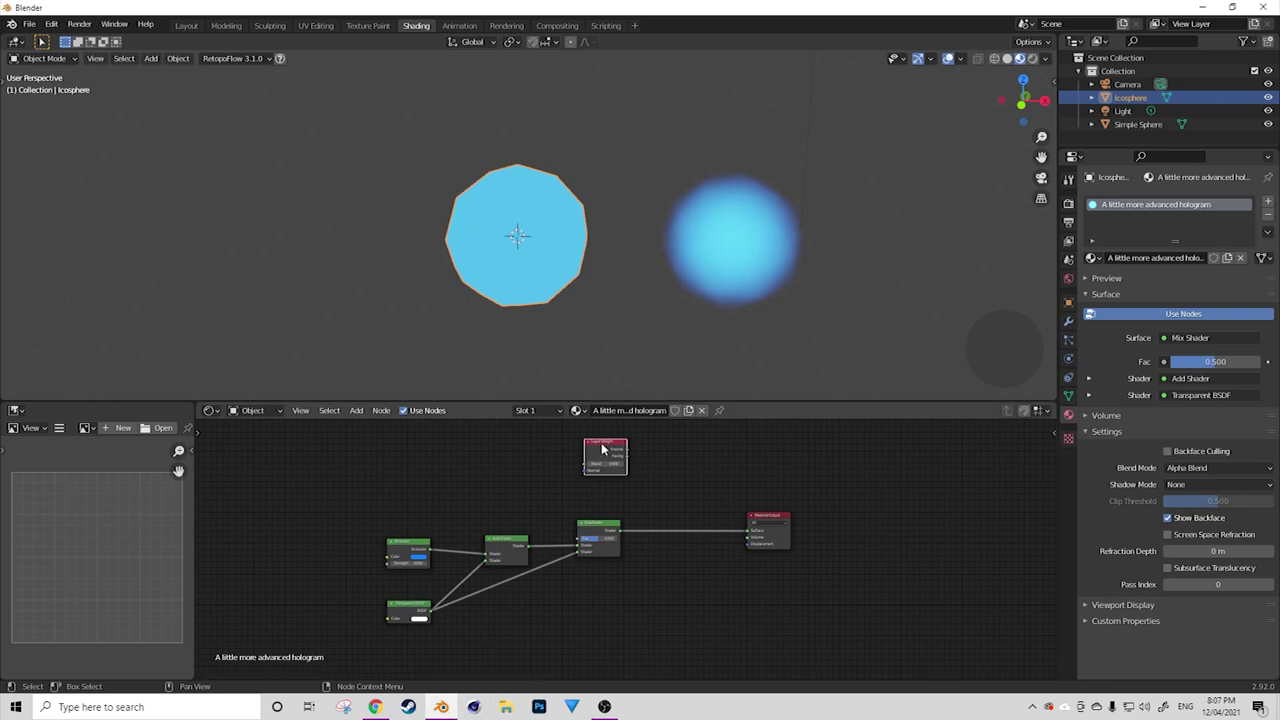
pyautogui.moveTo(598, 443); pyautogui.dragTo(592, 445)
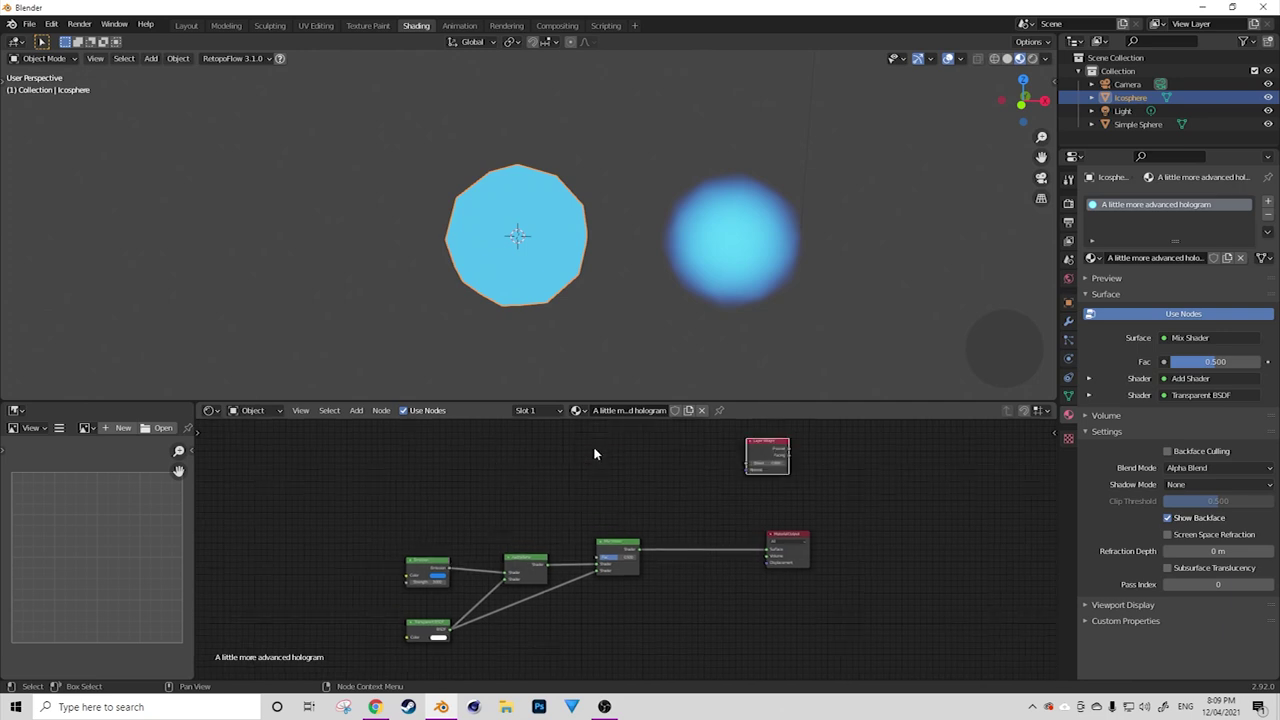
pyautogui.click(433, 566)
pyautogui.moveTo(433, 566); pyautogui.dragTo(429, 568)
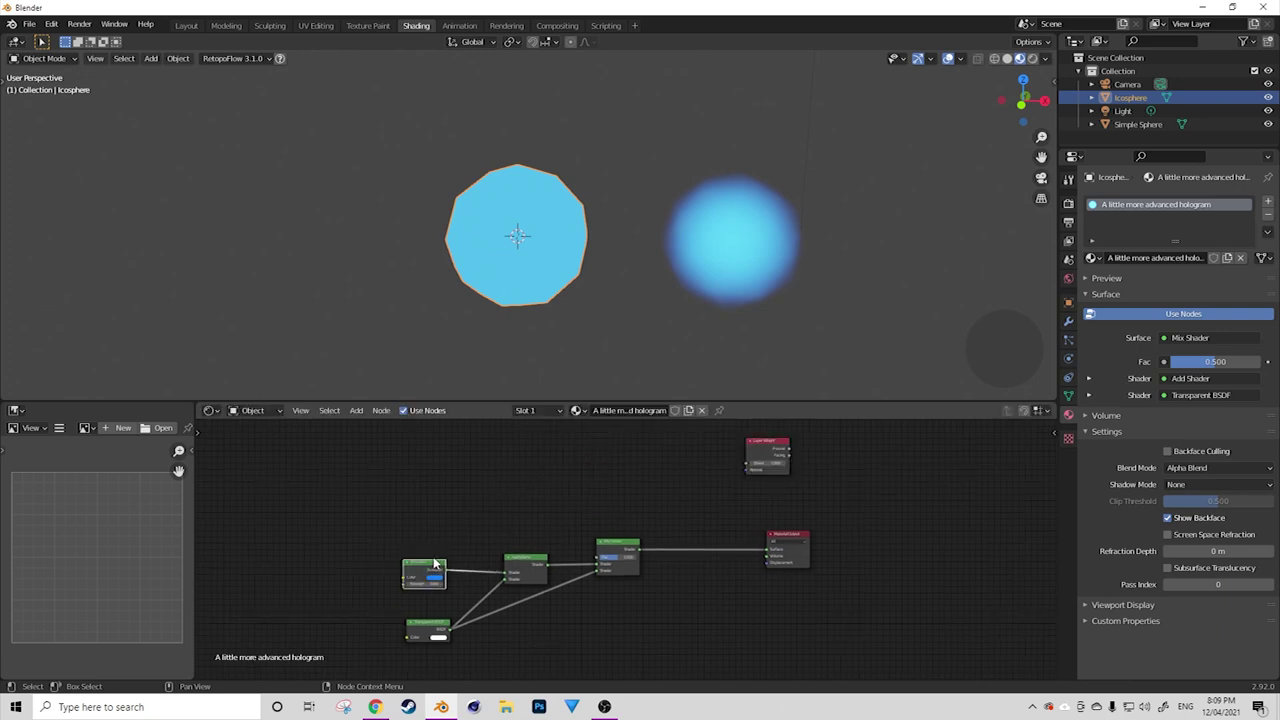
# Bring up the Add menu of node types in the node editor.
pyautogui.press('shift')
pyautogui.hotkey('shift', 'a')
pyautogui.click(423, 409)
pyautogui.press('Escape')
pyautogui.hotkey('shift', 'a')
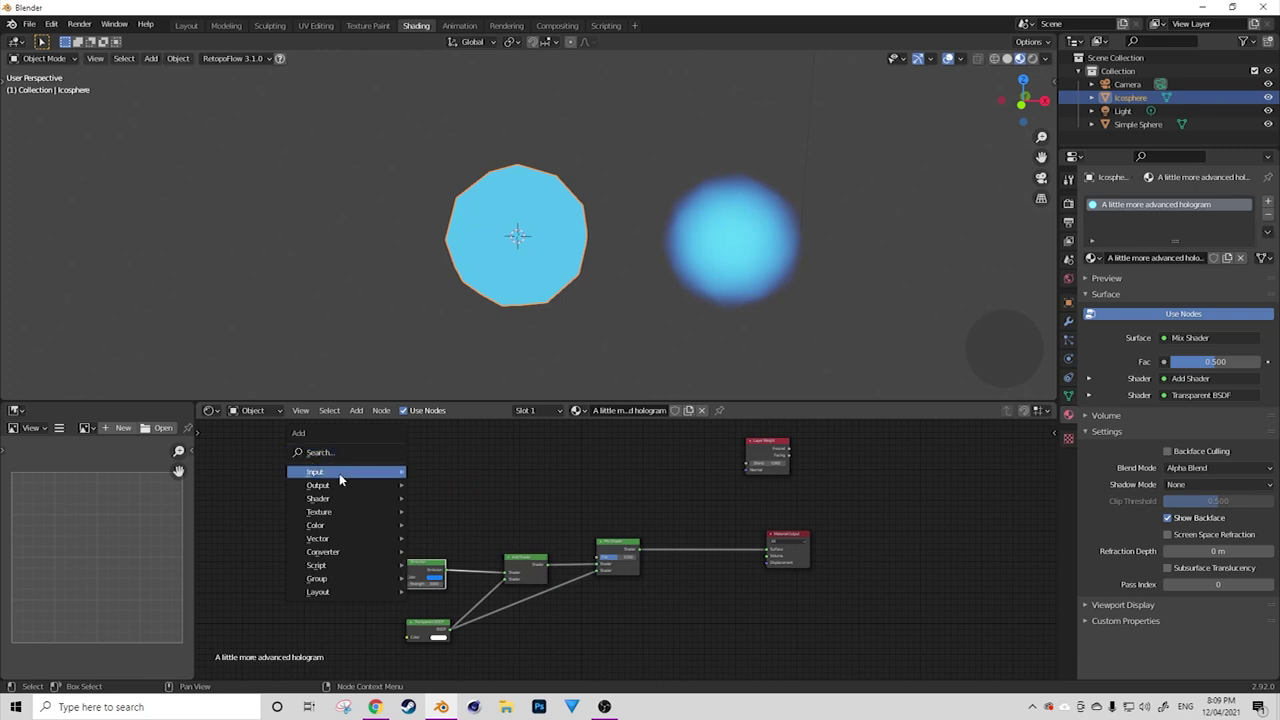
# Add a Texture Coordinate node to the hologram material.
pyautogui.moveTo(339, 473)
pyautogui.click(458, 397)
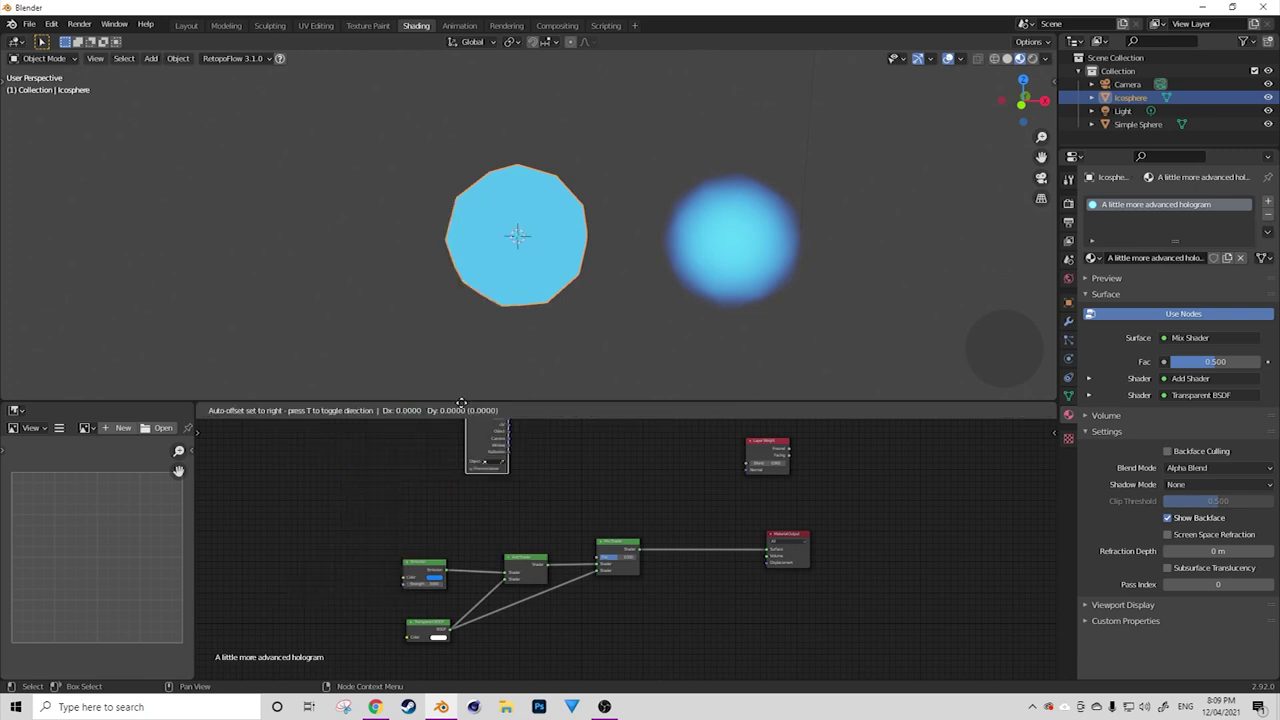
pyautogui.click(404, 453)
pyautogui.scroll(2, 503, 485)
pyautogui.moveTo(503, 485); pyautogui.dragTo(443, 494, button='middle')
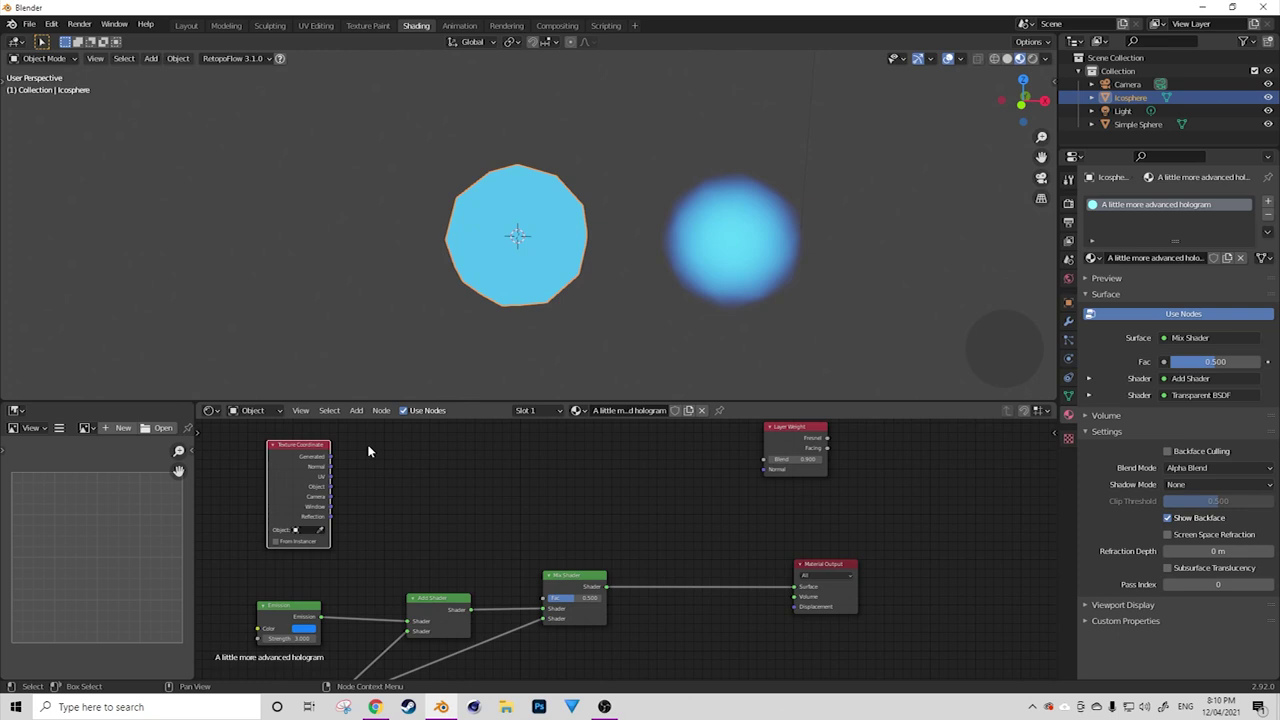
# Add a Mapping node and link Generated coordinates into its Vector input.
pyautogui.hotkey('shift', 'a')
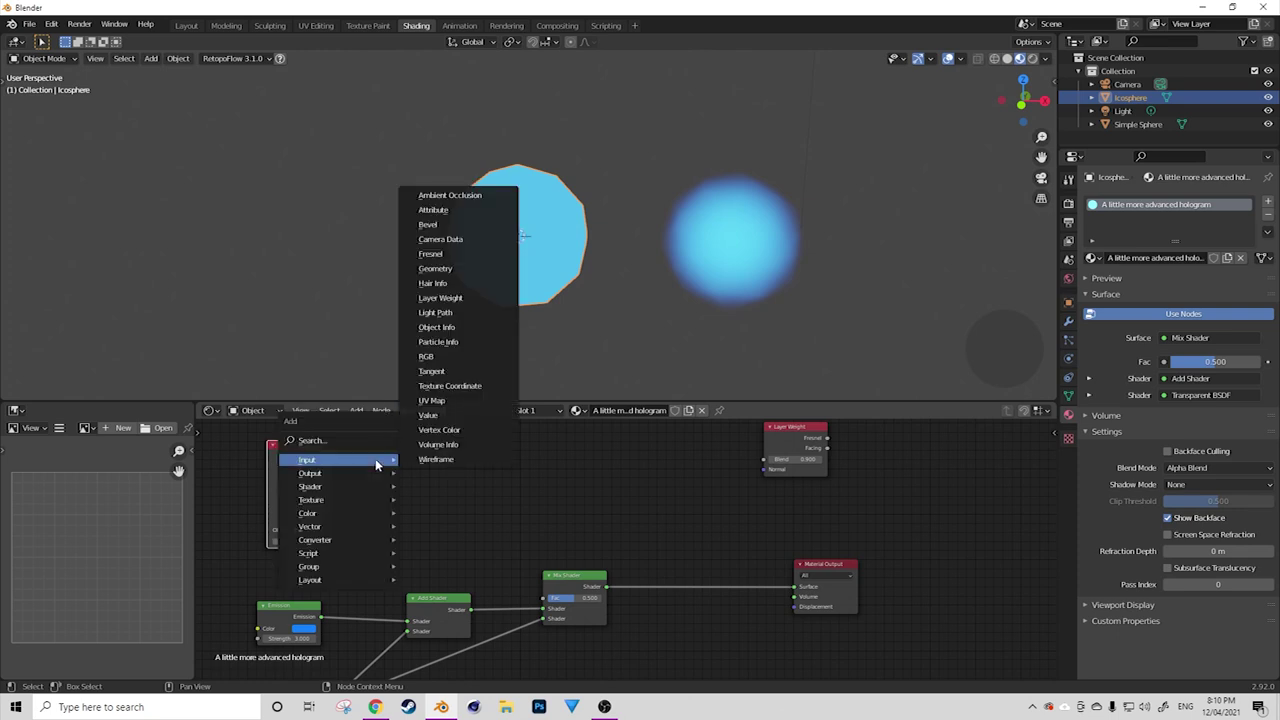
pyautogui.moveTo(339, 533)
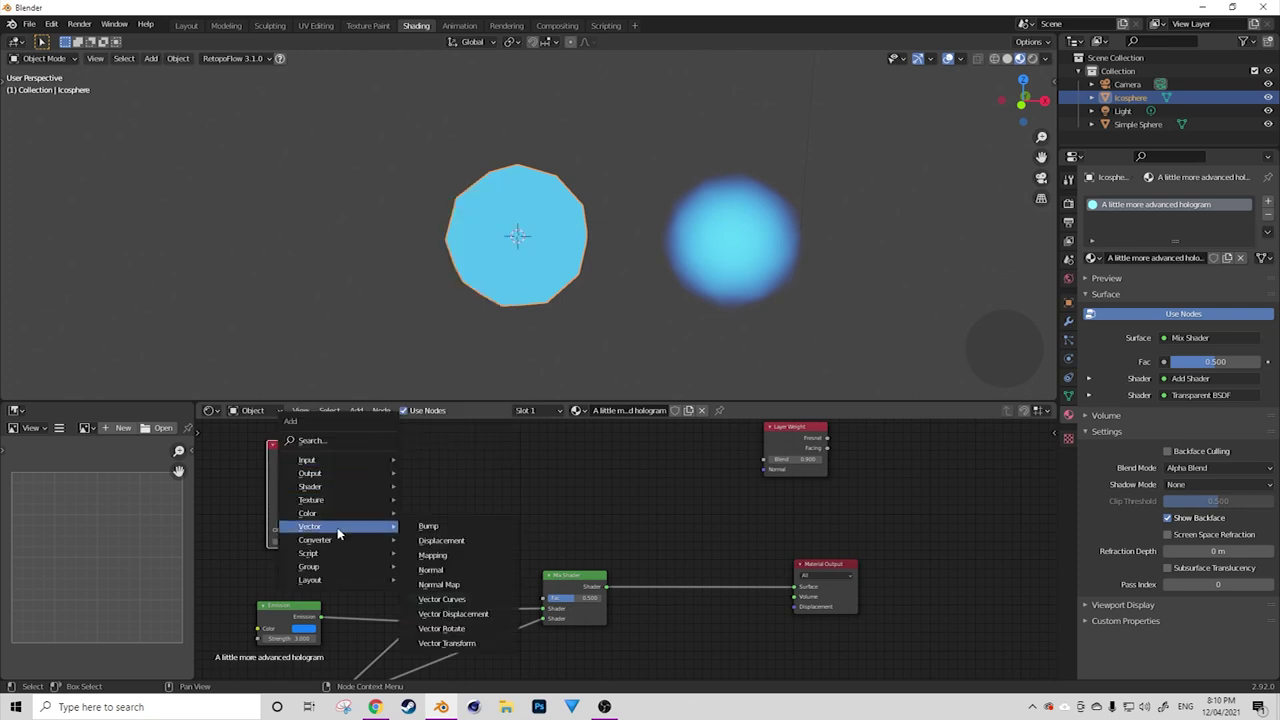
pyautogui.click(428, 557)
pyautogui.click(440, 440)
pyautogui.scroll(1, 338, 538)
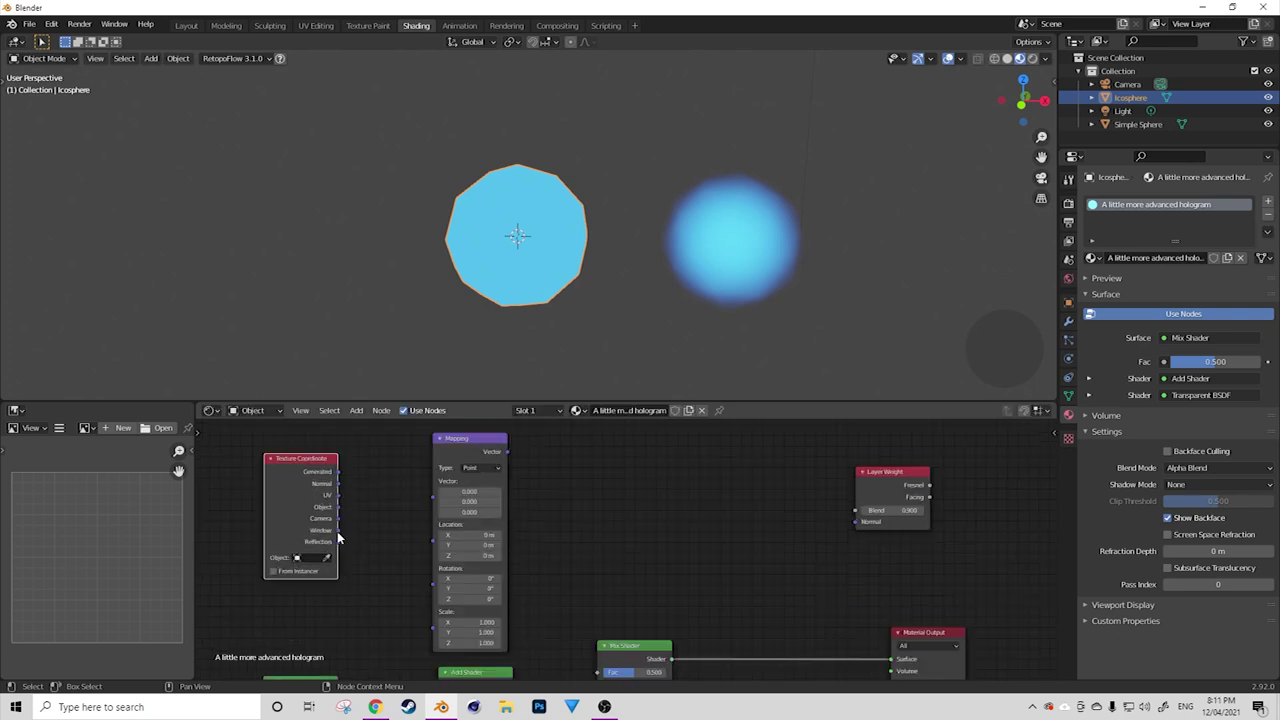
pyautogui.moveTo(338, 472); pyautogui.dragTo(360, 432)
pyautogui.moveTo(390, 479); pyautogui.dragTo(432, 497)
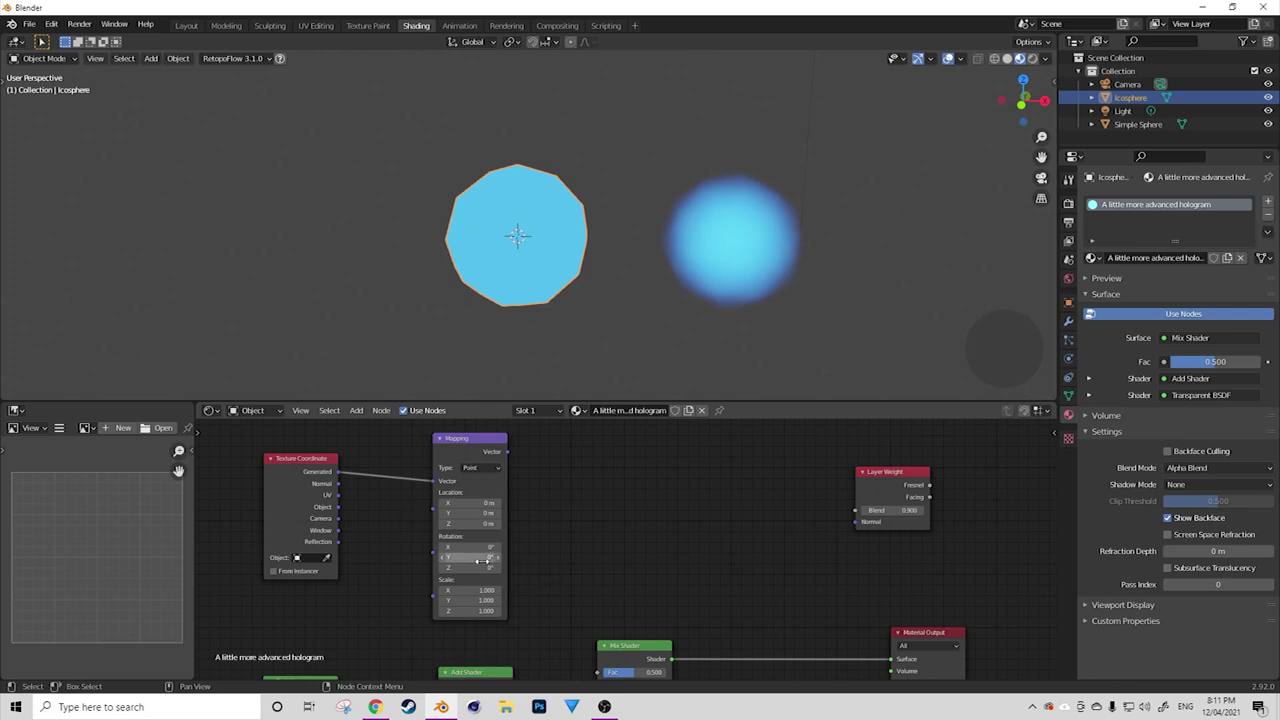
# Set the Mapping node's Y rotation to 90° and enable Backface Culling on the material.
pyautogui.click(480, 562)
pyautogui.press('Return')
pyautogui.scroll(-2, 569, 578)
pyautogui.moveTo(510, 486); pyautogui.dragTo(810, 627)
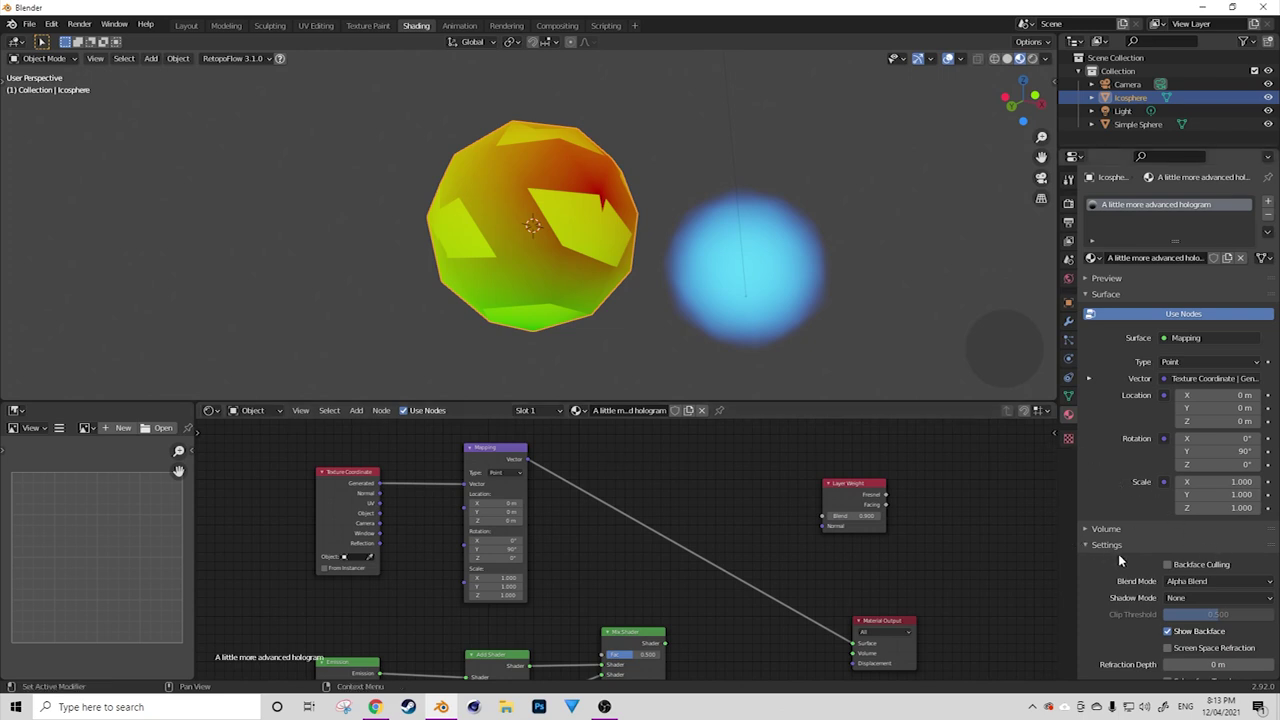
pyautogui.click(1167, 565)
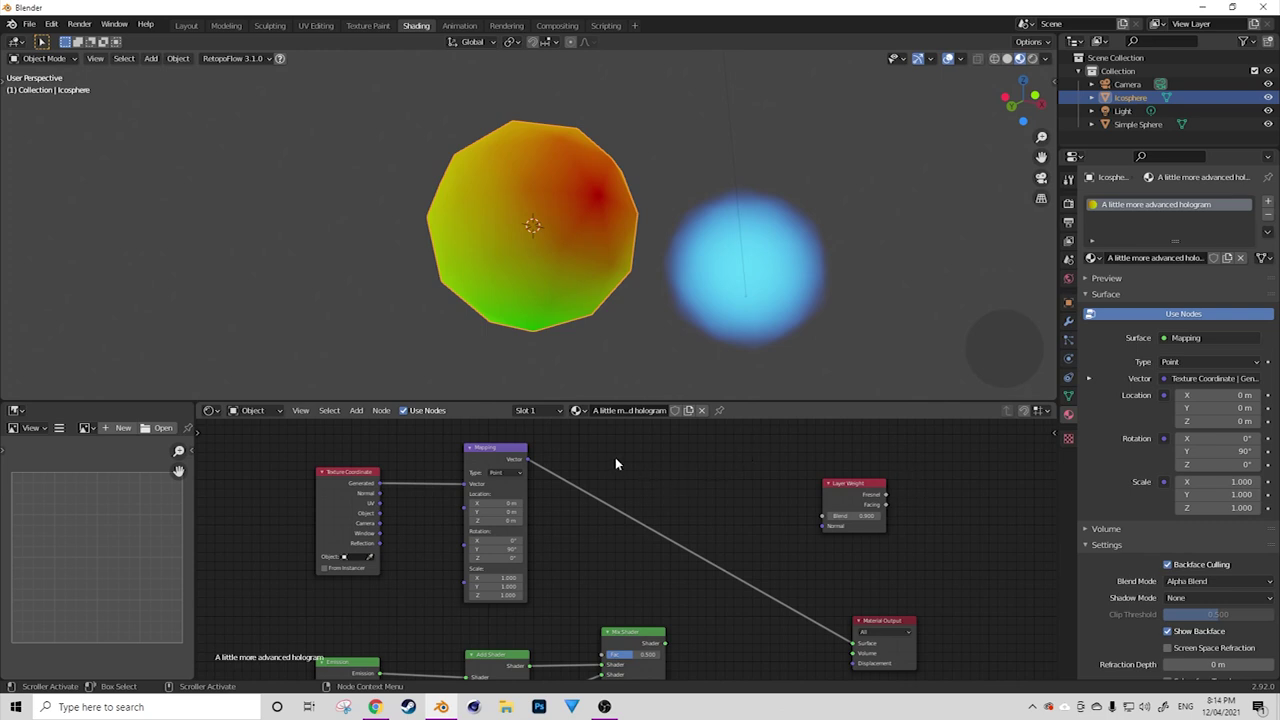
pyautogui.hotkey('shift', 'a')
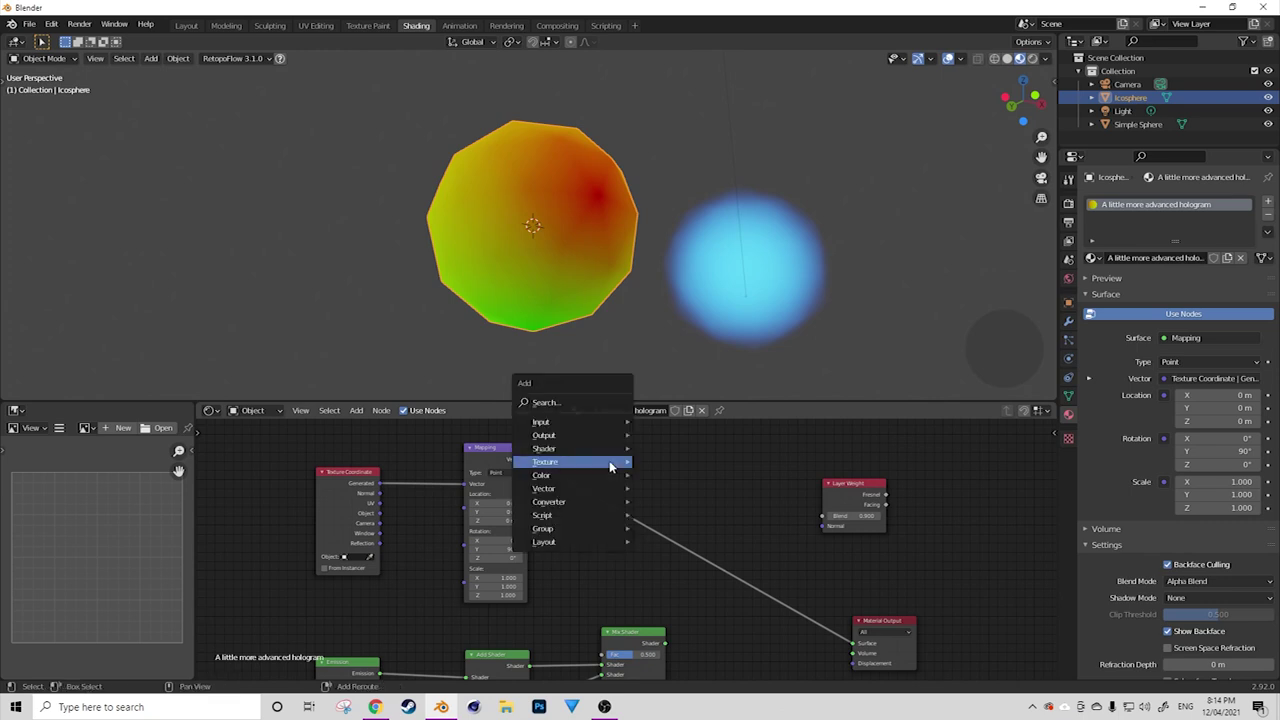
# Insert a Quadratic Gradient Texture between the Mapping node and the Material Output.
pyautogui.moveTo(609, 460)
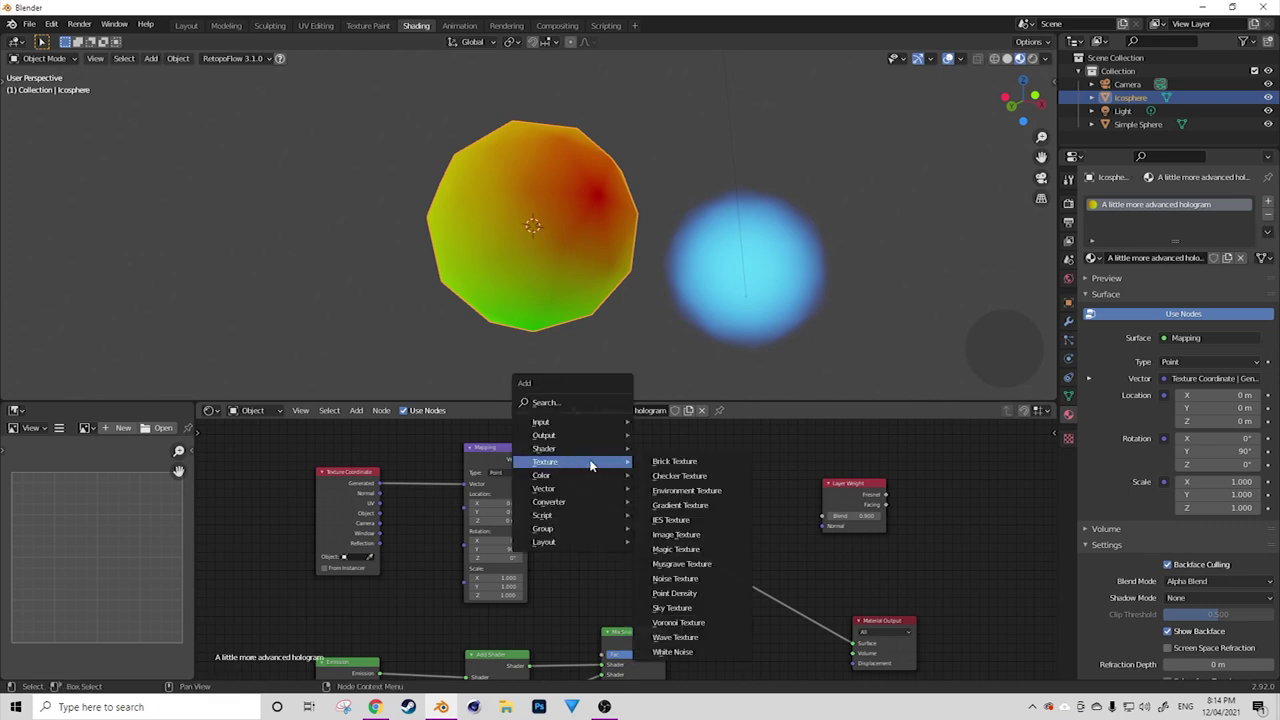
pyautogui.click(684, 505)
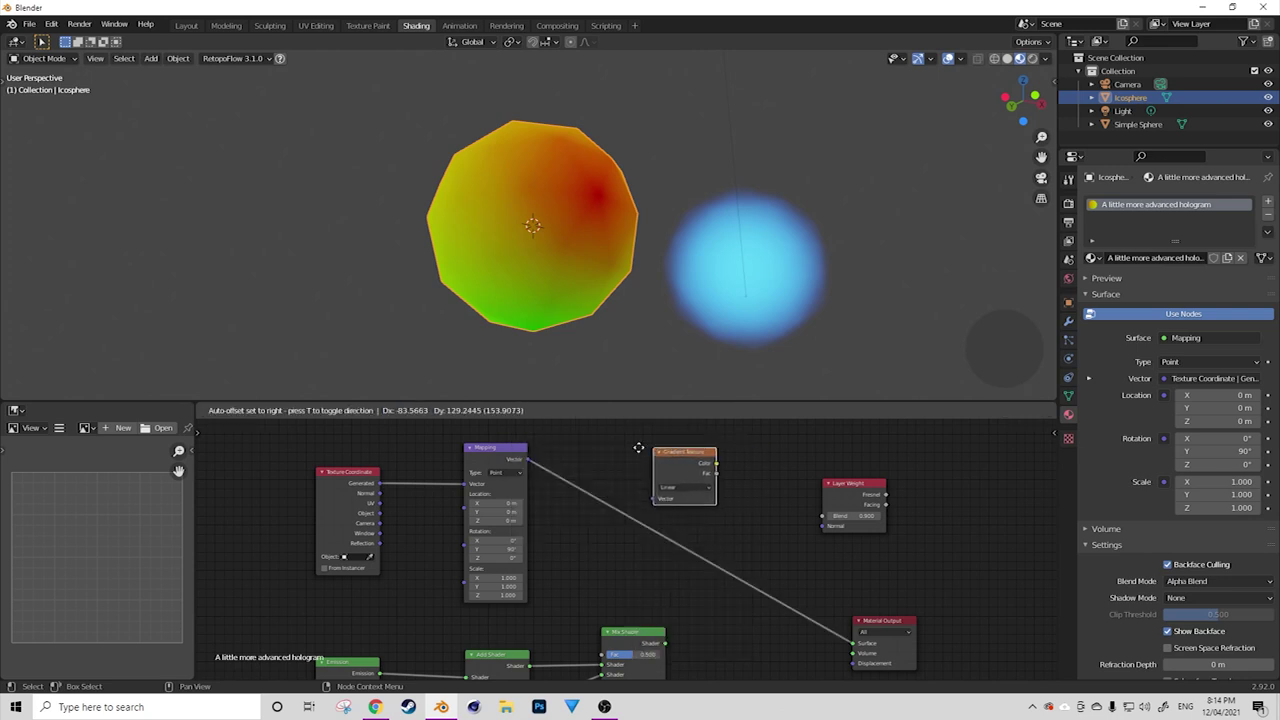
pyautogui.click(615, 486)
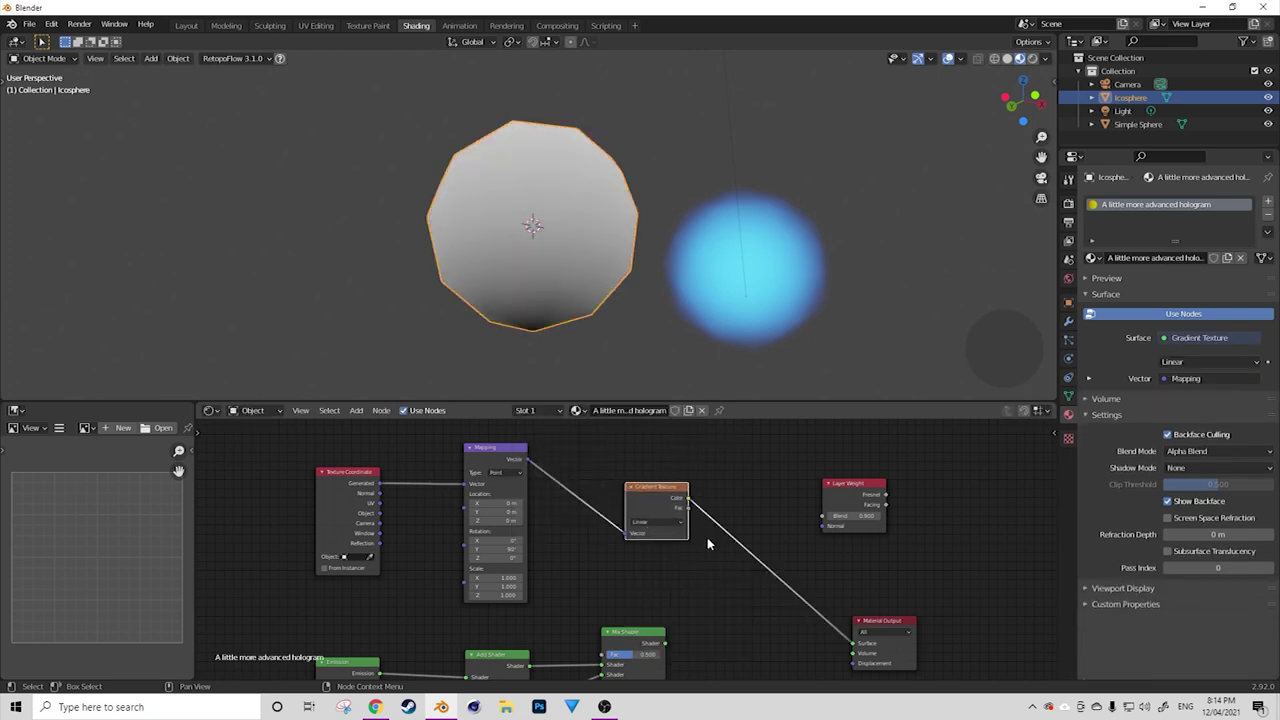
pyautogui.moveTo(658, 490); pyautogui.dragTo(641, 497)
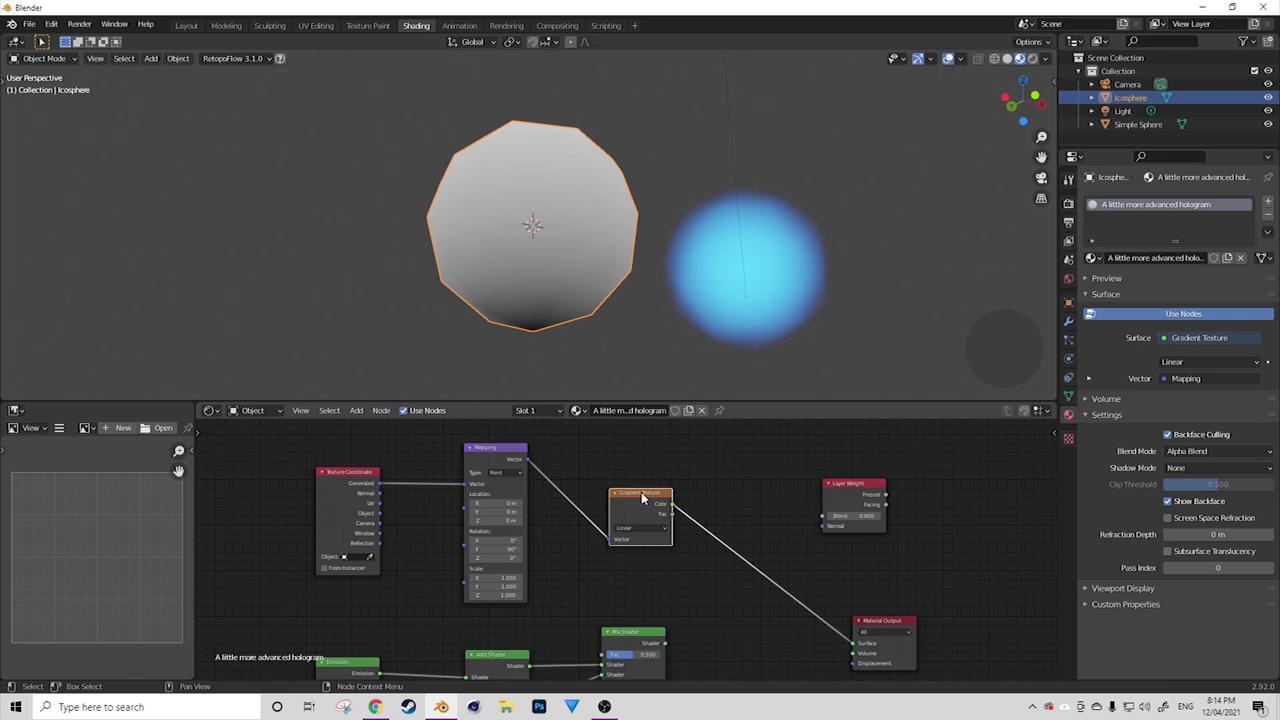
pyautogui.moveTo(648, 504); pyautogui.dragTo(643, 504)
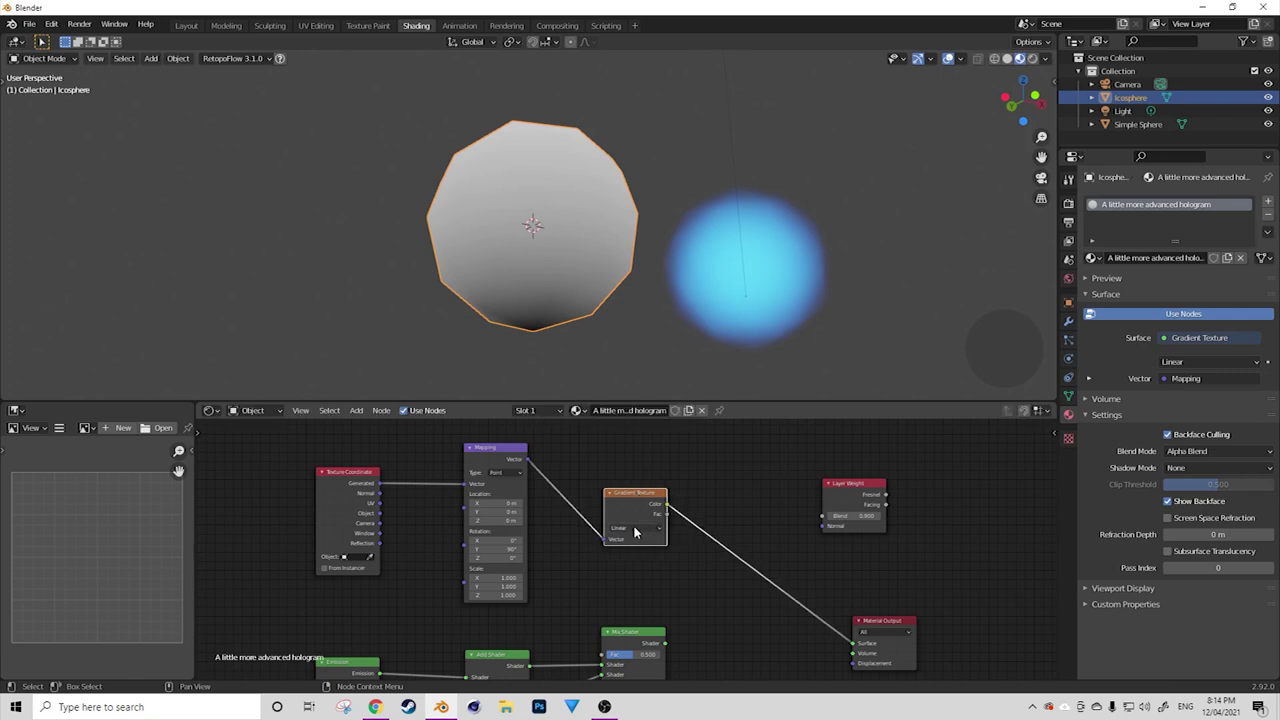
pyautogui.click(634, 528)
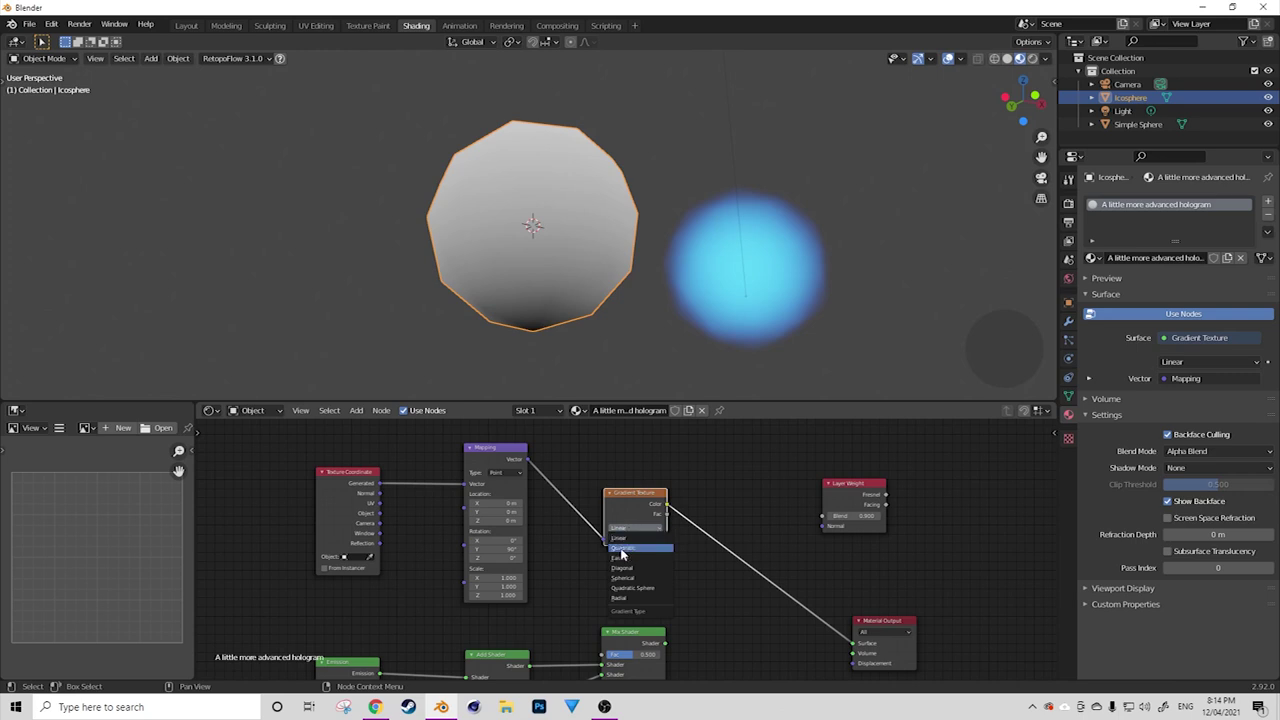
pyautogui.click(622, 549)
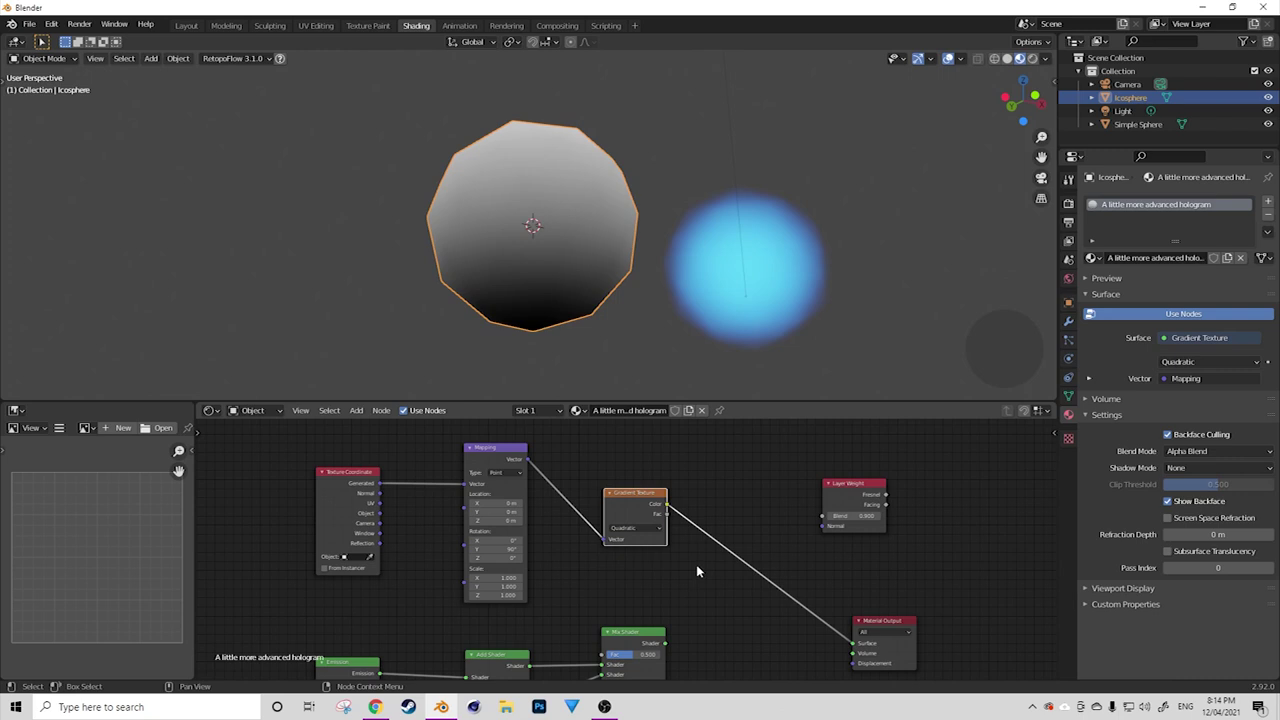
pyautogui.moveTo(636, 512); pyautogui.dragTo(590, 471)
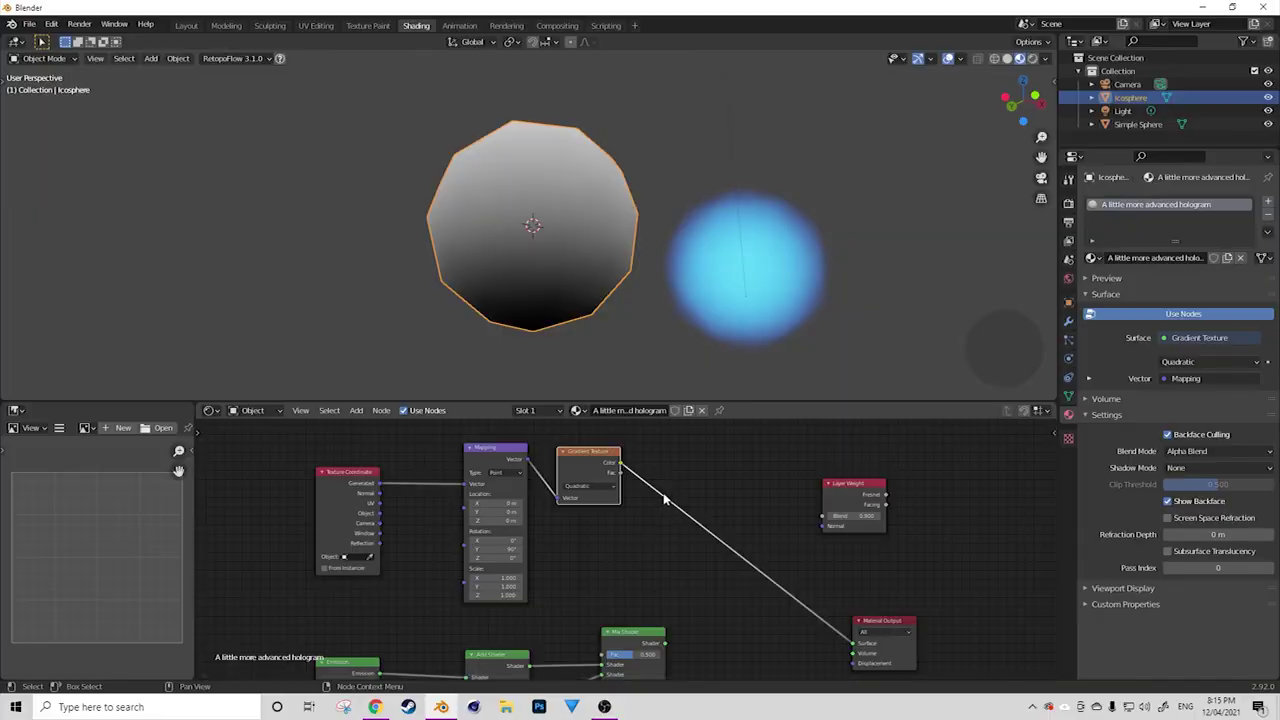
# Insert a ColorRamp node into the link after the Gradient Texture.
pyautogui.hotkey('shift', 'a')
pyautogui.moveTo(670, 494)
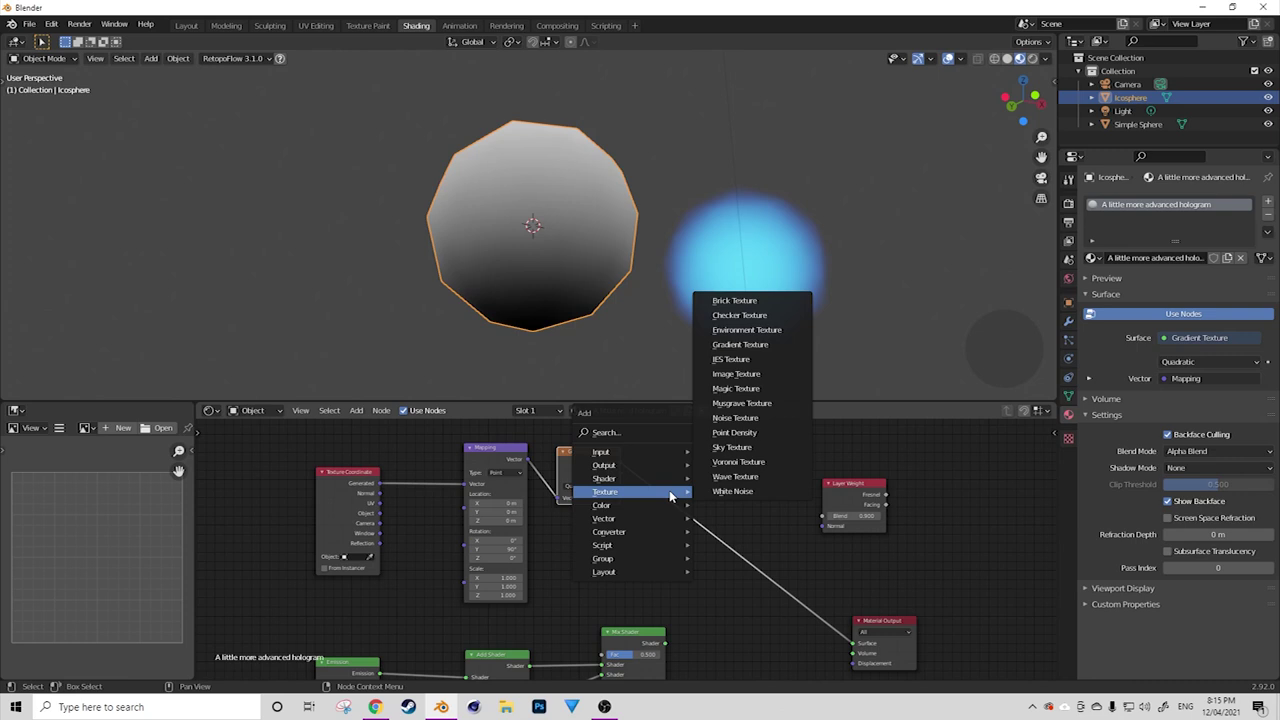
pyautogui.moveTo(643, 535)
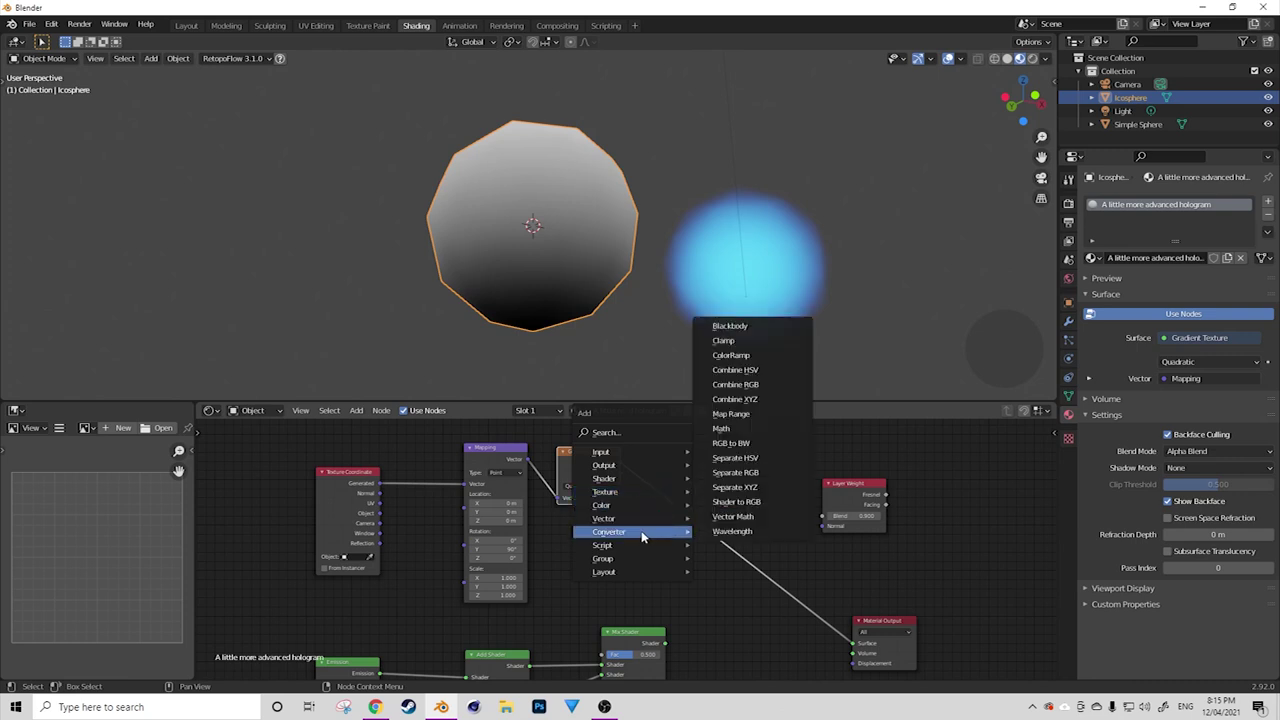
pyautogui.click(752, 356)
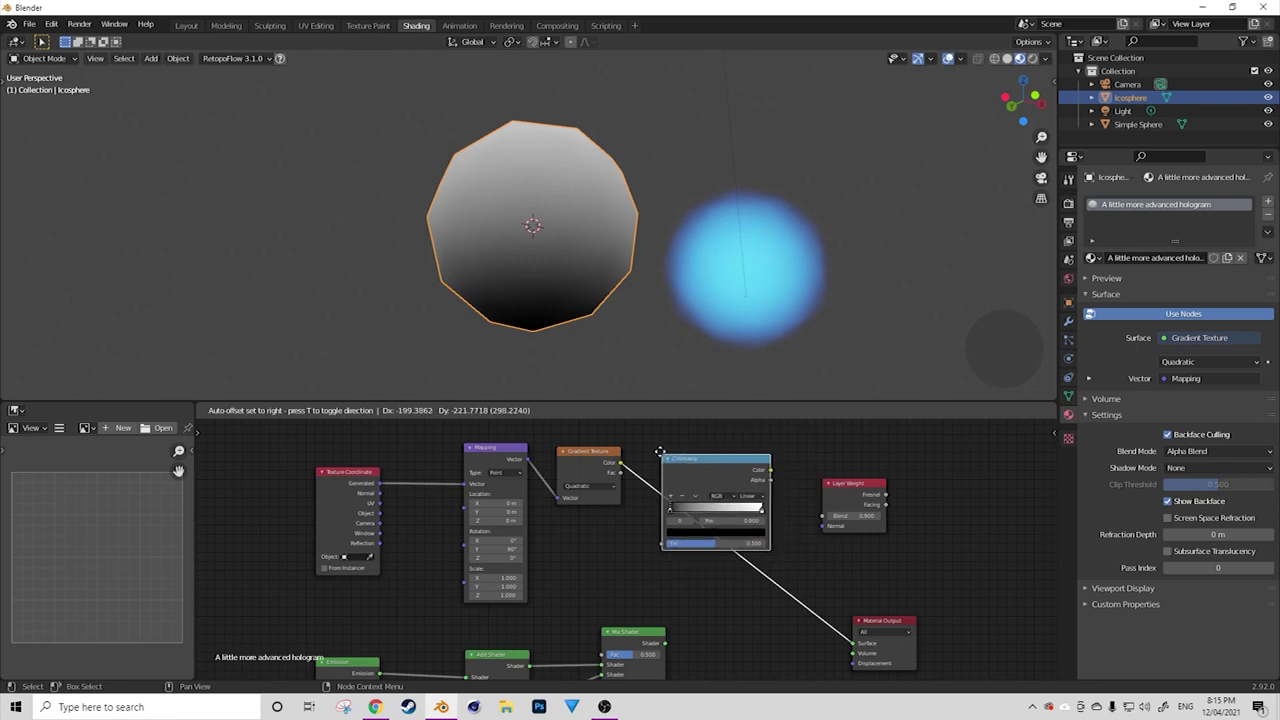
pyautogui.click(658, 451)
pyautogui.moveTo(716, 477); pyautogui.dragTo(707, 469)
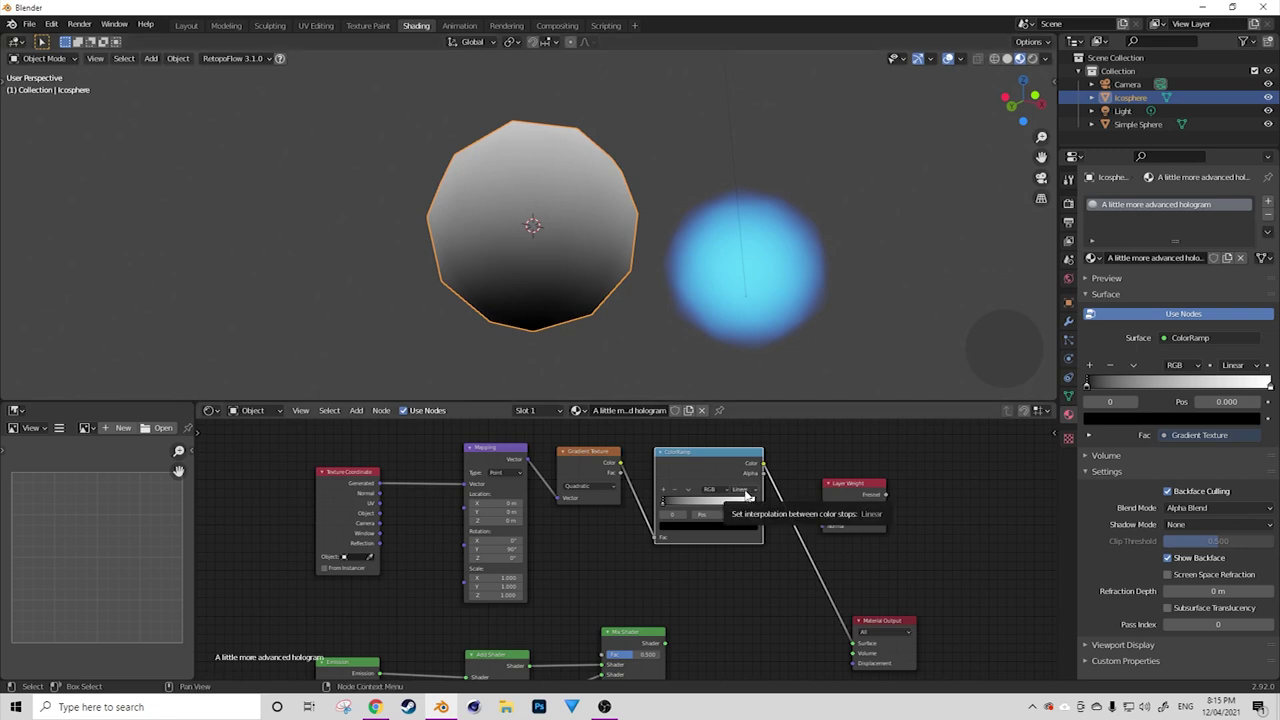
# Set the ColorRamp to B-Spline interpolation with its white stop at 0.350.
pyautogui.click(745, 496)
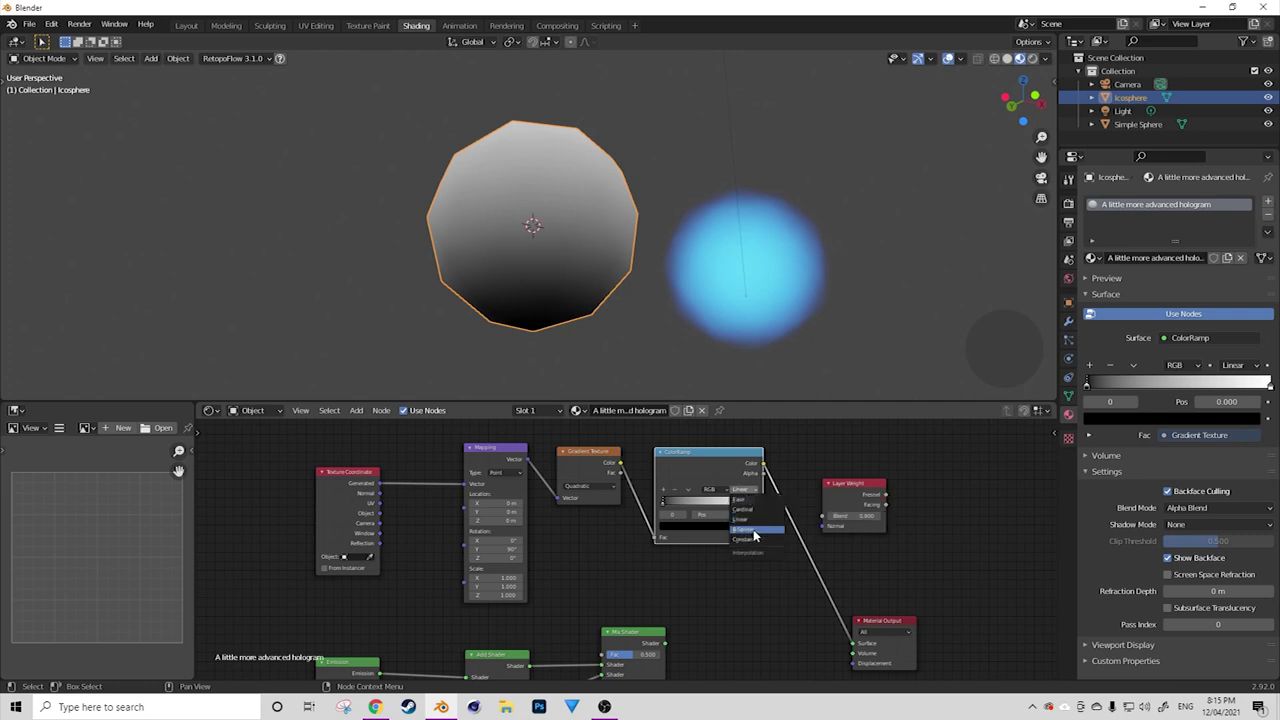
pyautogui.click(754, 535)
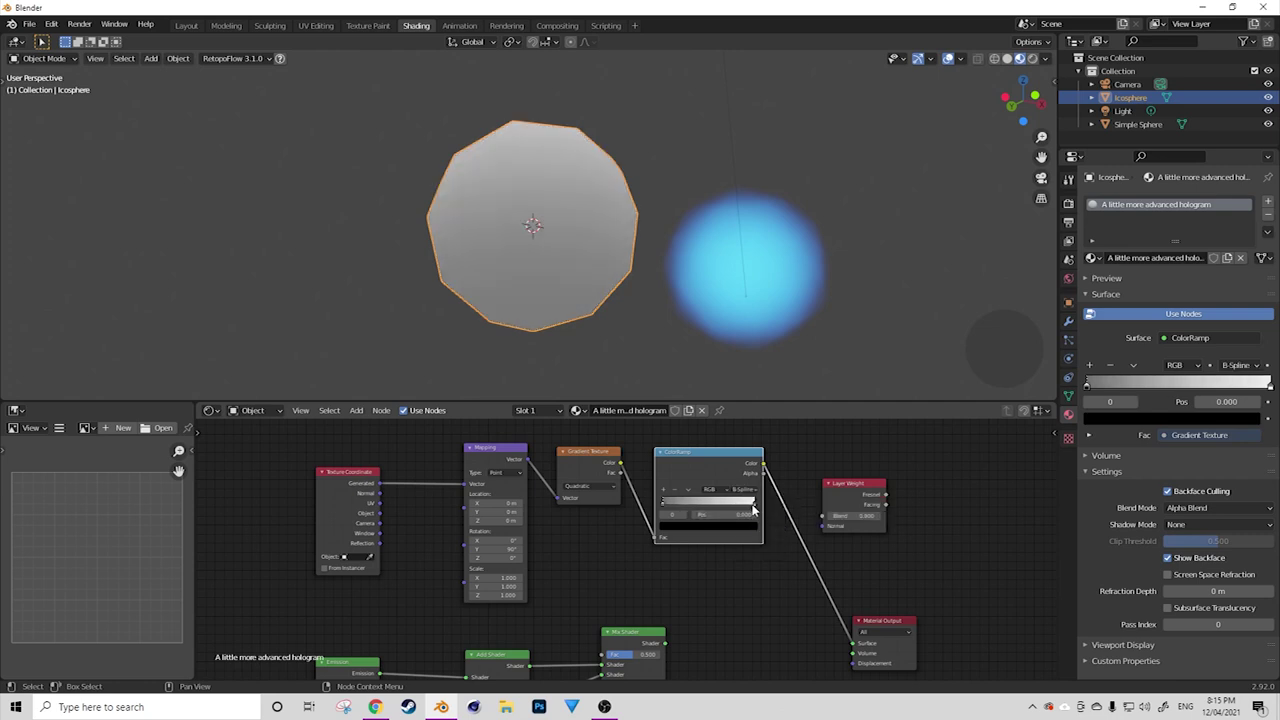
pyautogui.moveTo(754, 510); pyautogui.dragTo(721, 510)
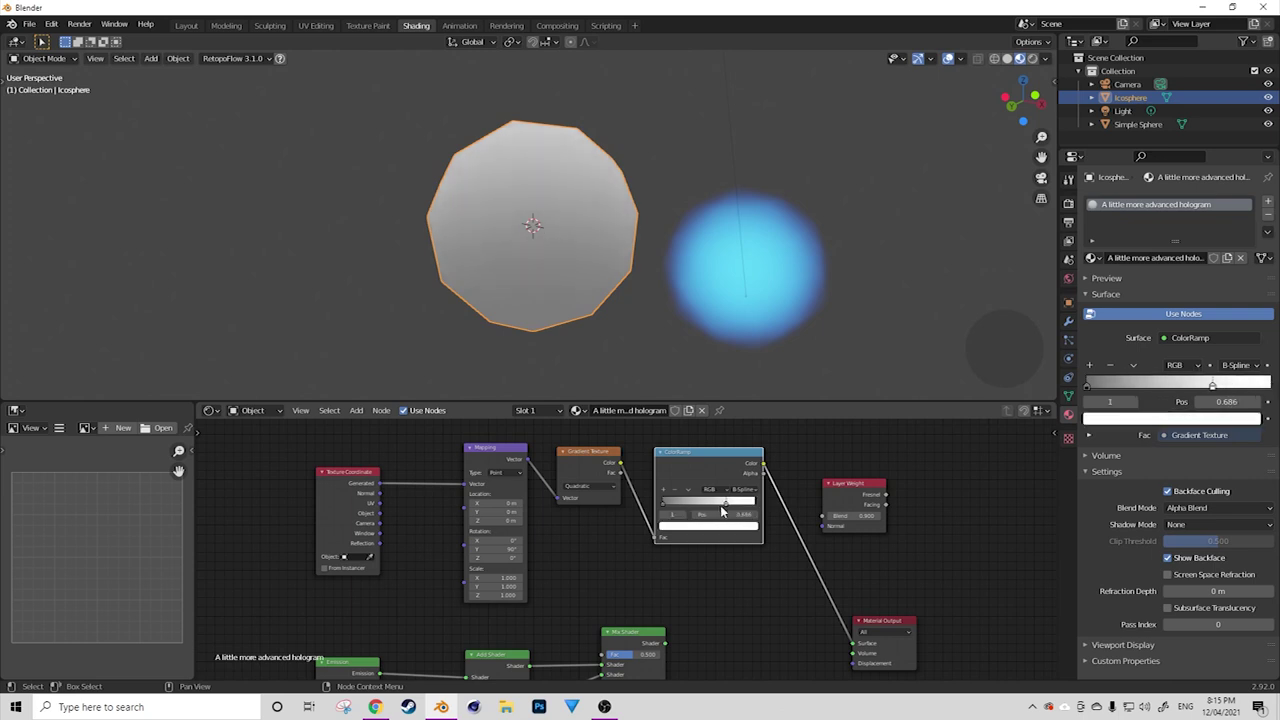
pyautogui.moveTo(722, 510); pyautogui.dragTo(695, 509)
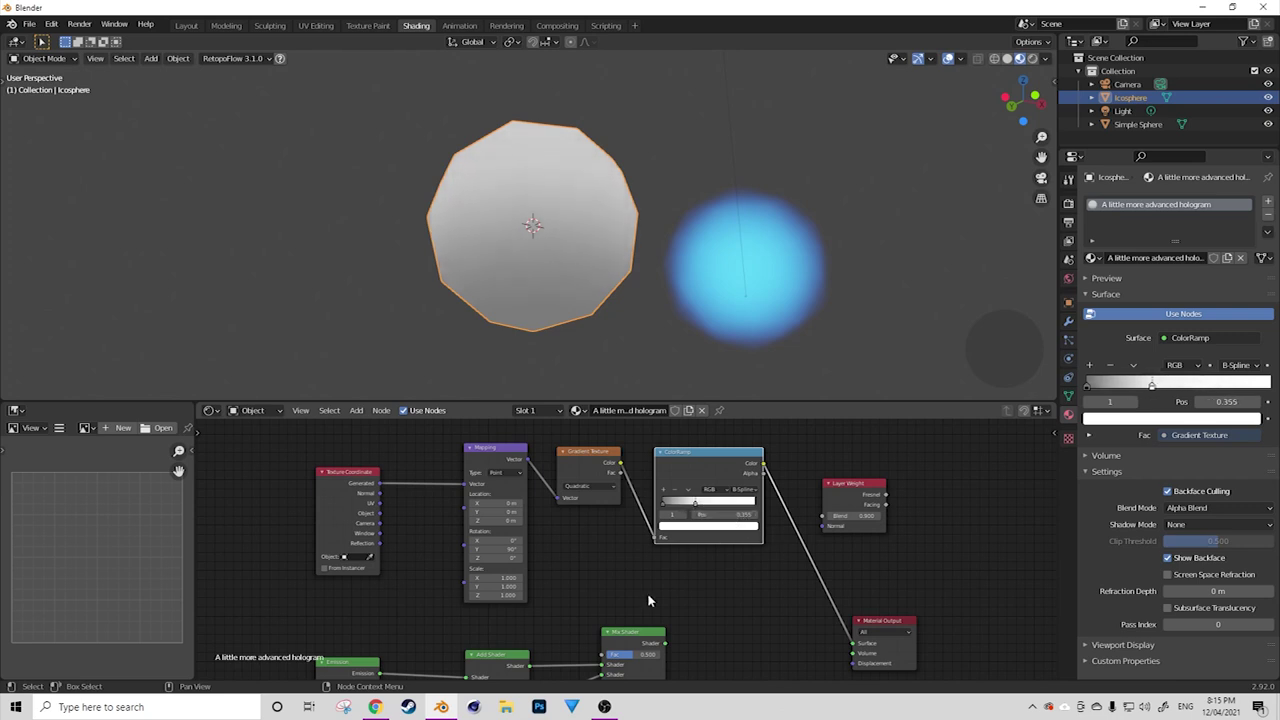
pyautogui.click(722, 514)
pyautogui.write('0.35')
pyautogui.press('Return')
pyautogui.scroll(-4, 563, 277)
pyautogui.scroll(5, 563, 277)
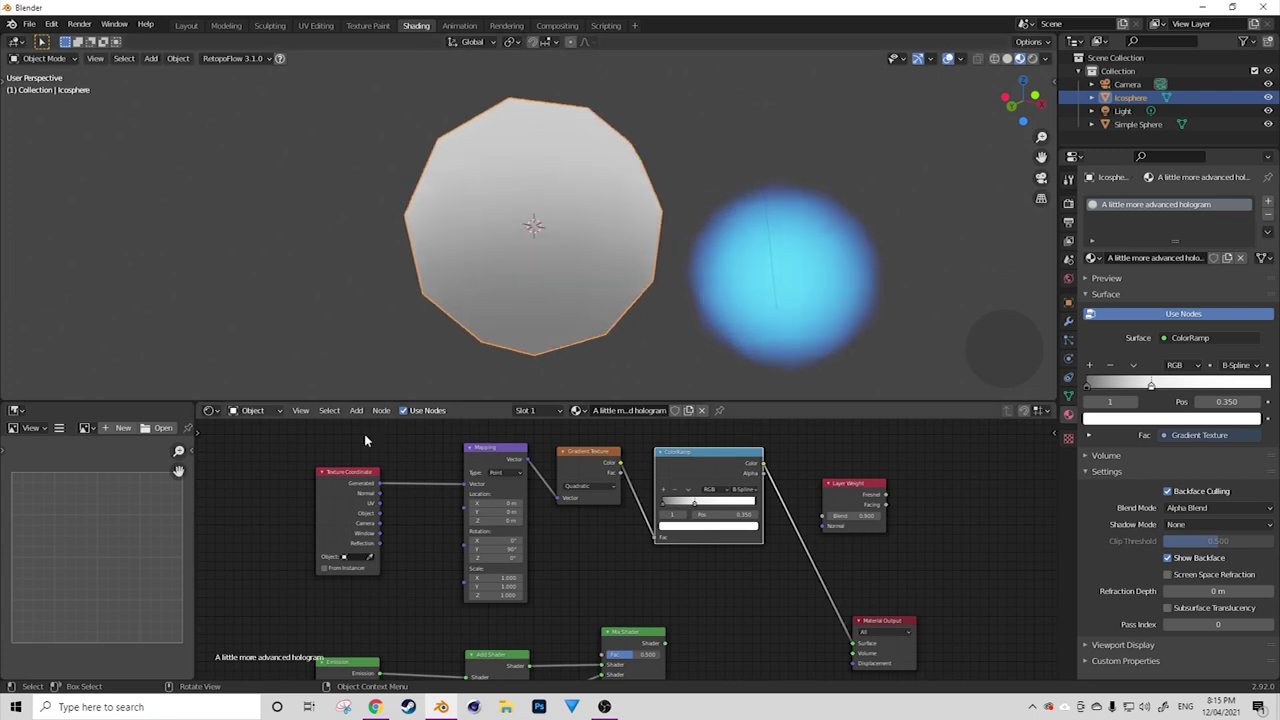
# Reroute the links so the Mix Shader feeds the Material Output Surface again.
pyautogui.hotkey('alt', 'a')
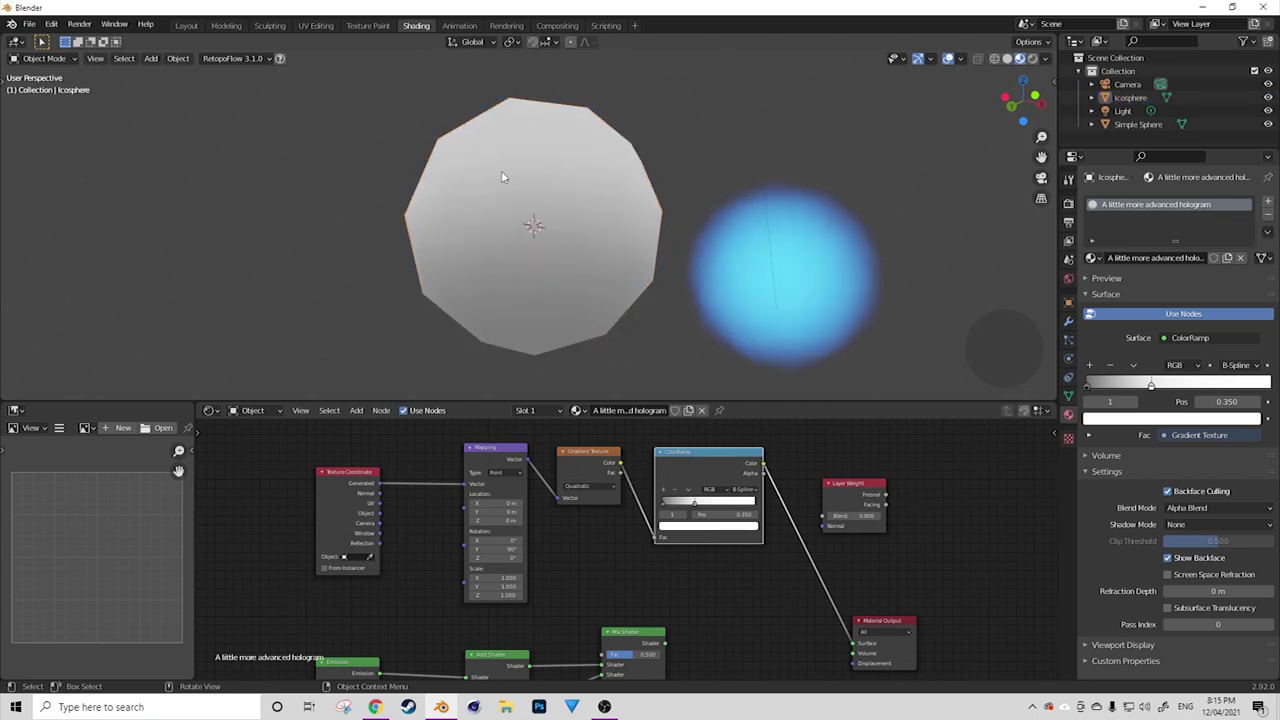
pyautogui.scroll(-4, 622, 258)
pyautogui.scroll(-2, 894, 571)
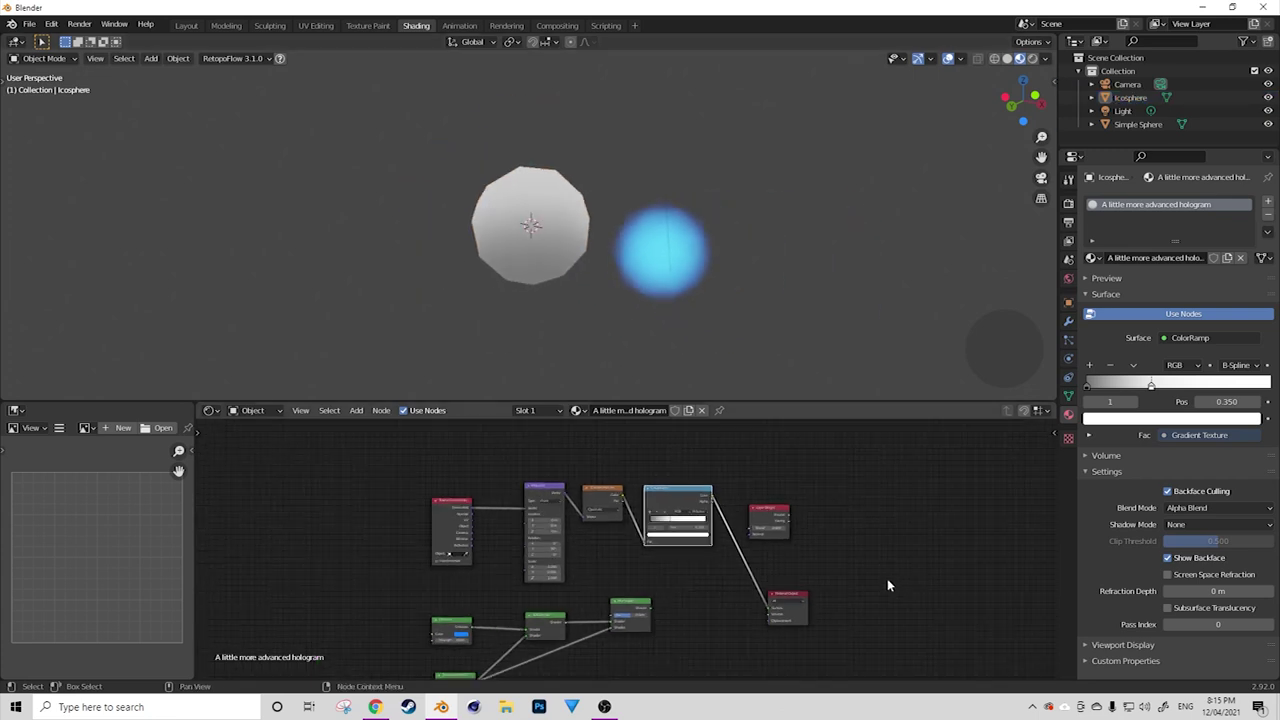
pyautogui.press('Home')
pyautogui.moveTo(767, 468); pyautogui.dragTo(767, 443)
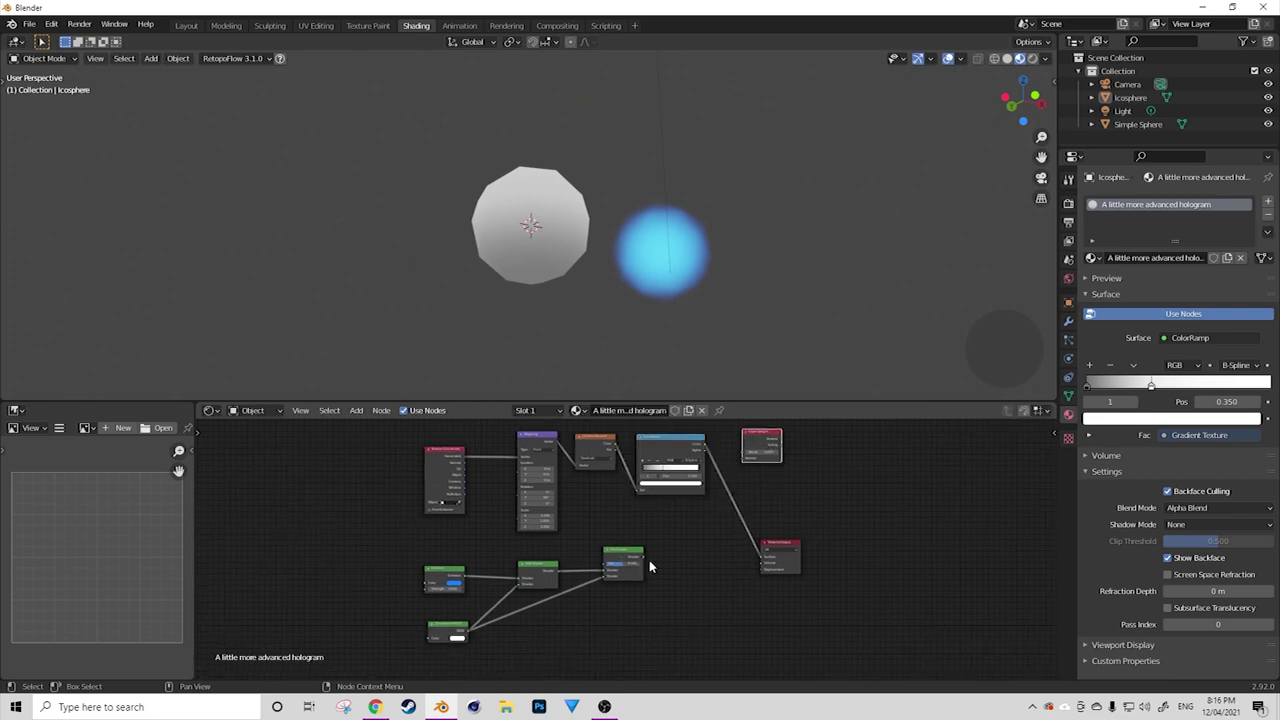
pyautogui.moveTo(645, 562); pyautogui.dragTo(673, 566)
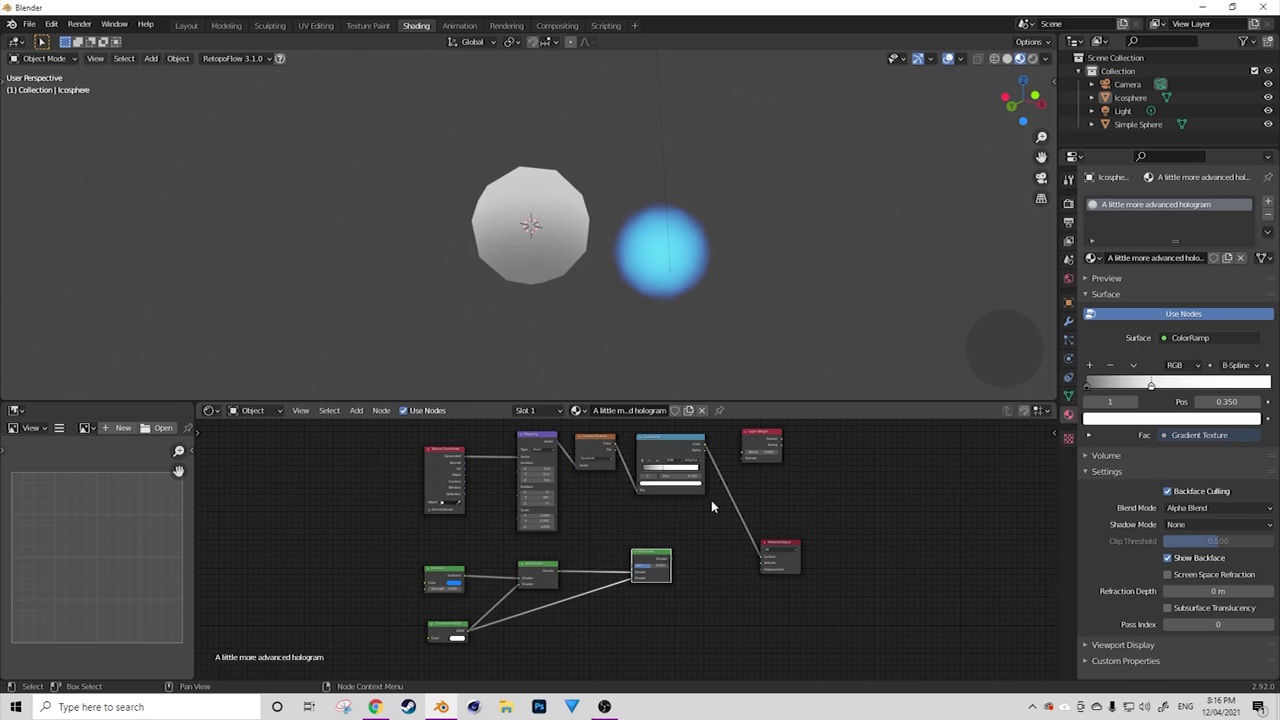
pyautogui.moveTo(761, 552); pyautogui.dragTo(753, 498)
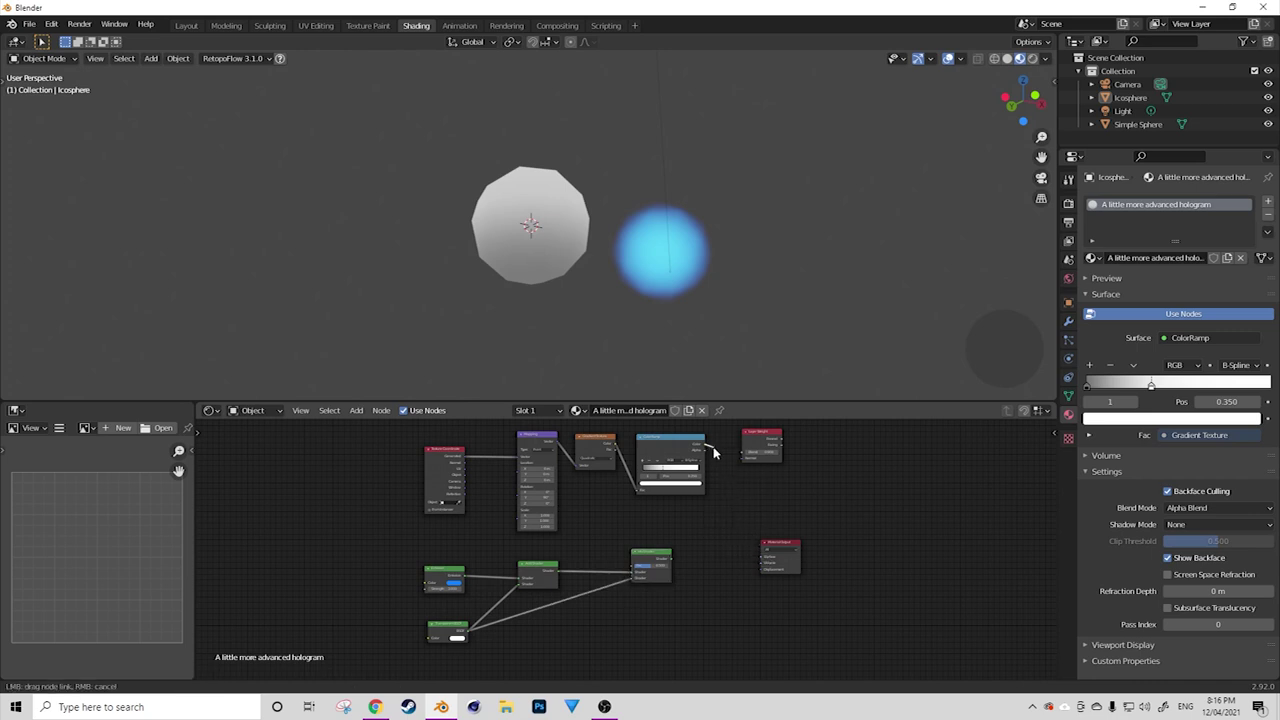
pyautogui.moveTo(663, 446); pyautogui.dragTo(765, 558)
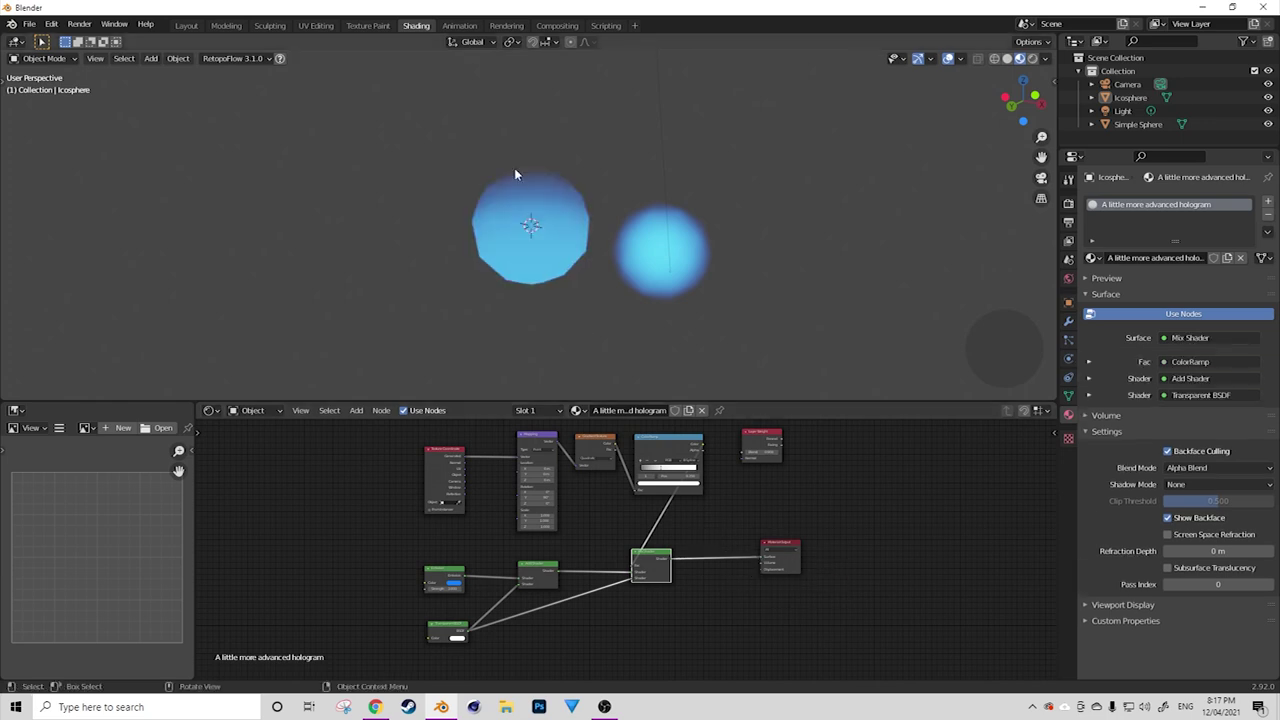
# Lay out the texture nodes, Layer Weight and Material Output neatly, then duplicate the Mix Shader.
pyautogui.scroll(3, 557, 275)
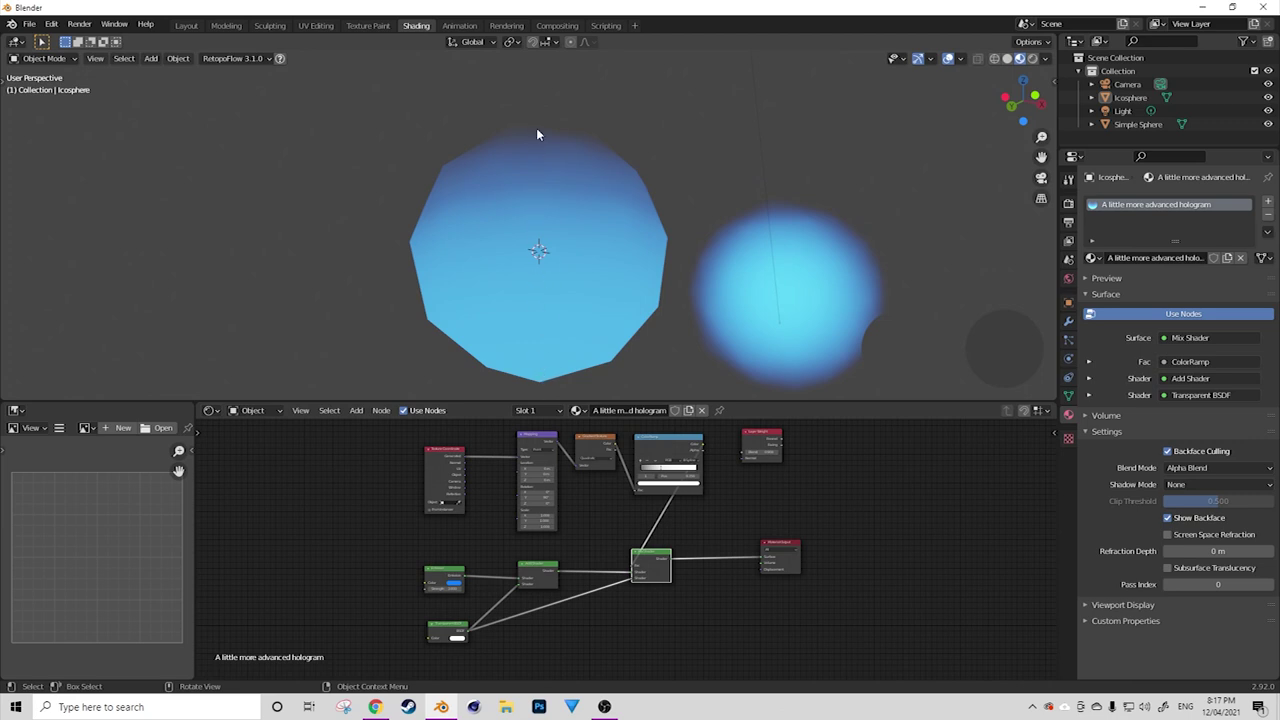
pyautogui.click(660, 447)
pyautogui.keyDown('shift'); pyautogui.click(588, 448); pyautogui.keyUp('shift')
pyautogui.click(735, 516)
pyautogui.moveTo(704, 506); pyautogui.dragTo(371, 447)
pyautogui.moveTo(717, 523); pyautogui.dragTo(372, 432)
pyautogui.moveTo(666, 448); pyautogui.dragTo(525, 483)
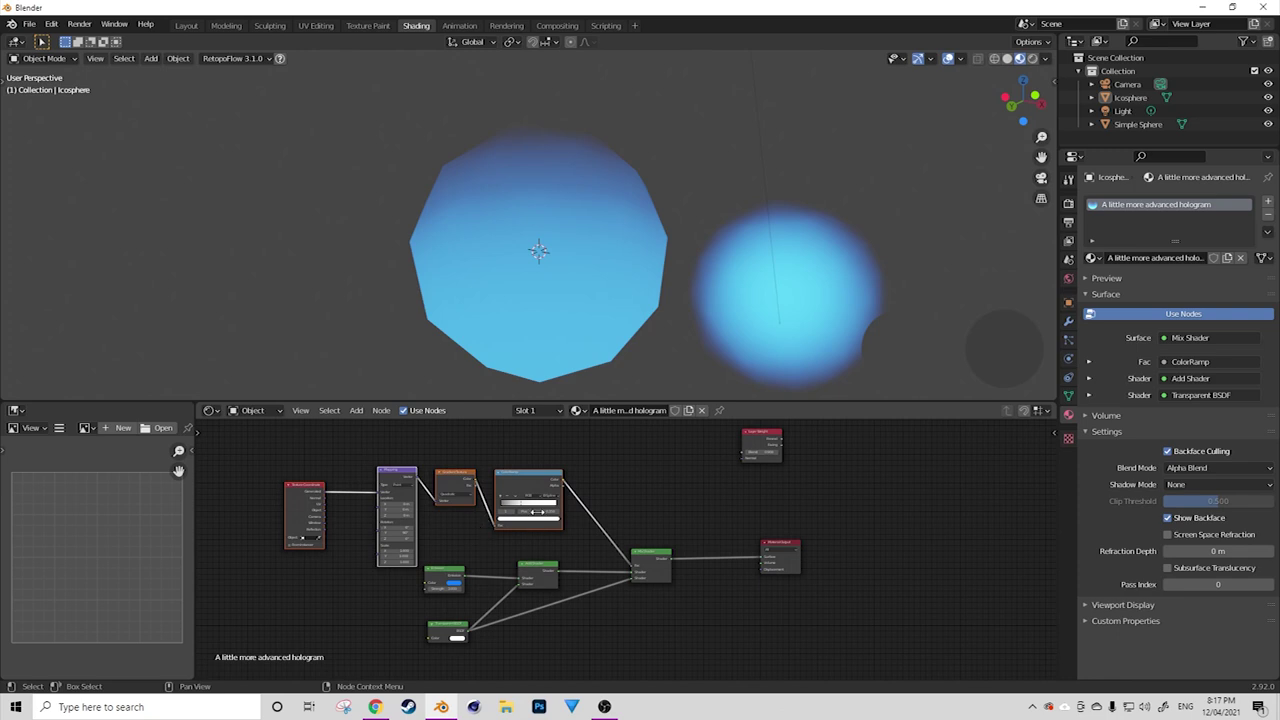
pyautogui.moveTo(775, 548); pyautogui.dragTo(826, 556)
pyautogui.scroll(1, 762, 599)
pyautogui.keyDown('shift'); pyautogui.scroll(1, 780, 540); pyautogui.keyUp('shift')
pyautogui.moveTo(797, 440); pyautogui.dragTo(648, 512)
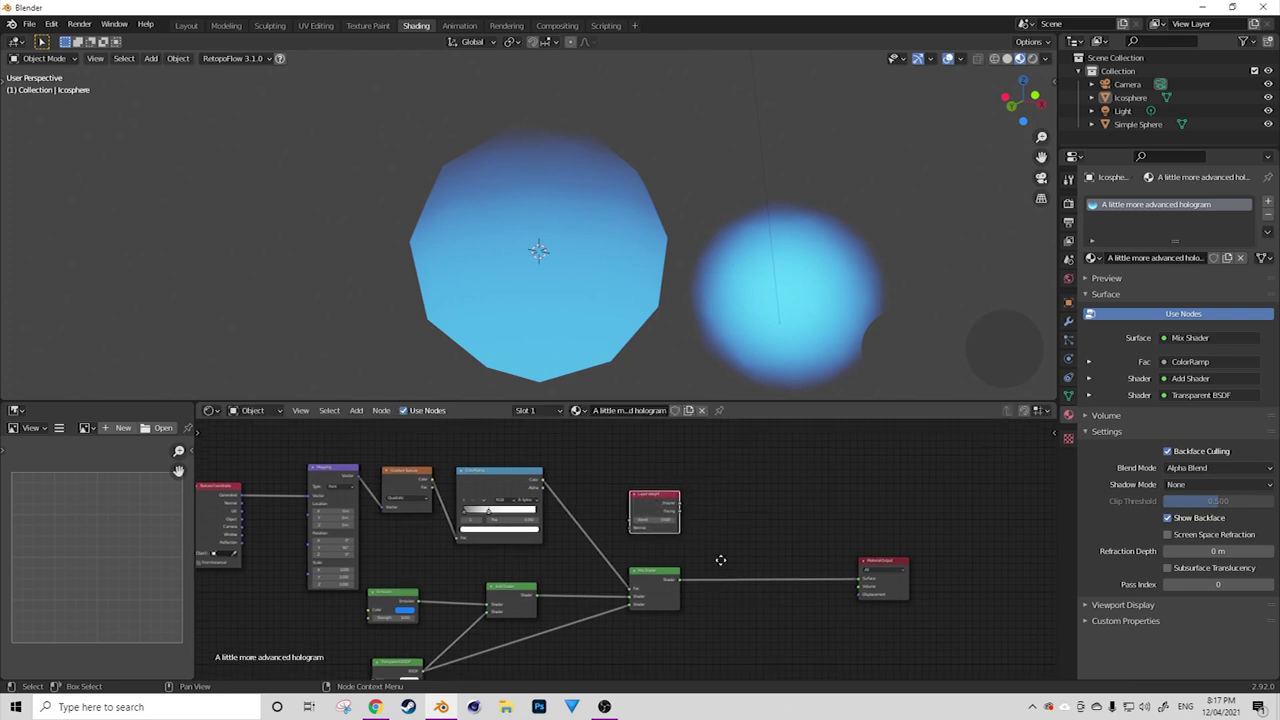
pyautogui.keyDown('shift'); pyautogui.scroll(-1, 684, 527); pyautogui.keyUp('shift')
pyautogui.click(653, 550)
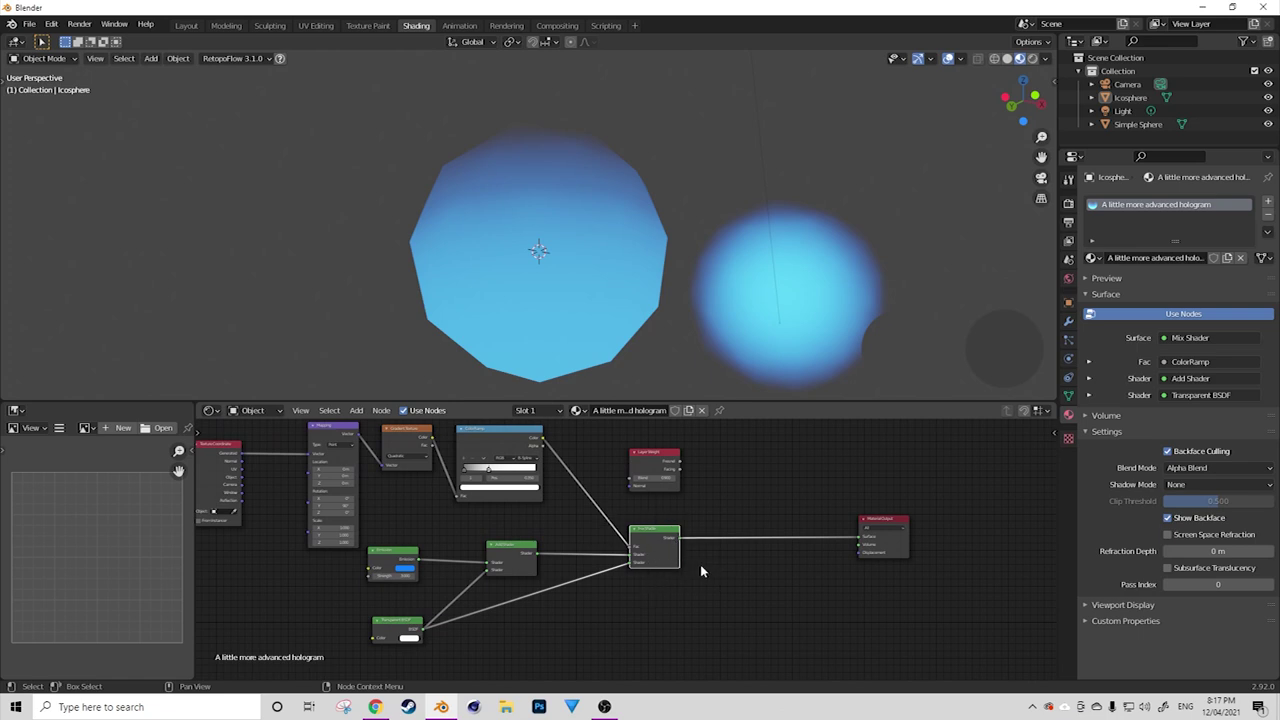
pyautogui.hotkey('shift', 'd')
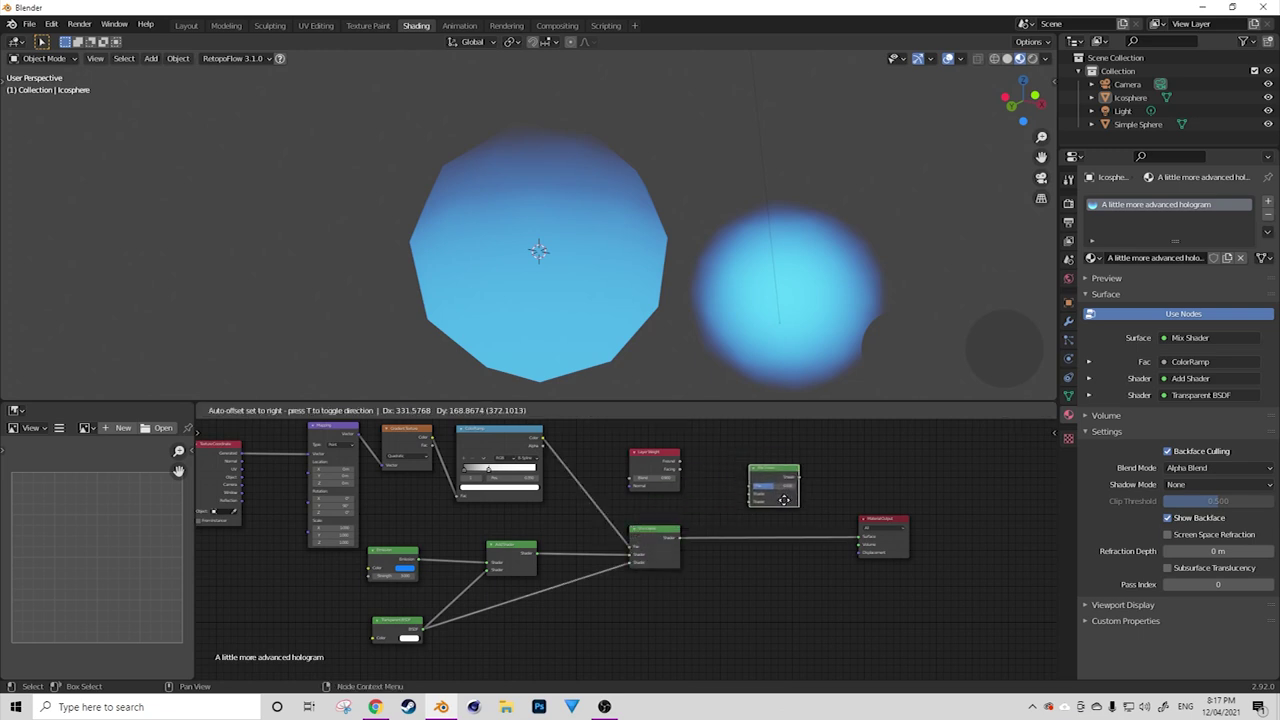
# Place the Mix Shader copy before the output, with Layer Weight on Fac and Transparent BSDF blended in.
pyautogui.click(788, 545)
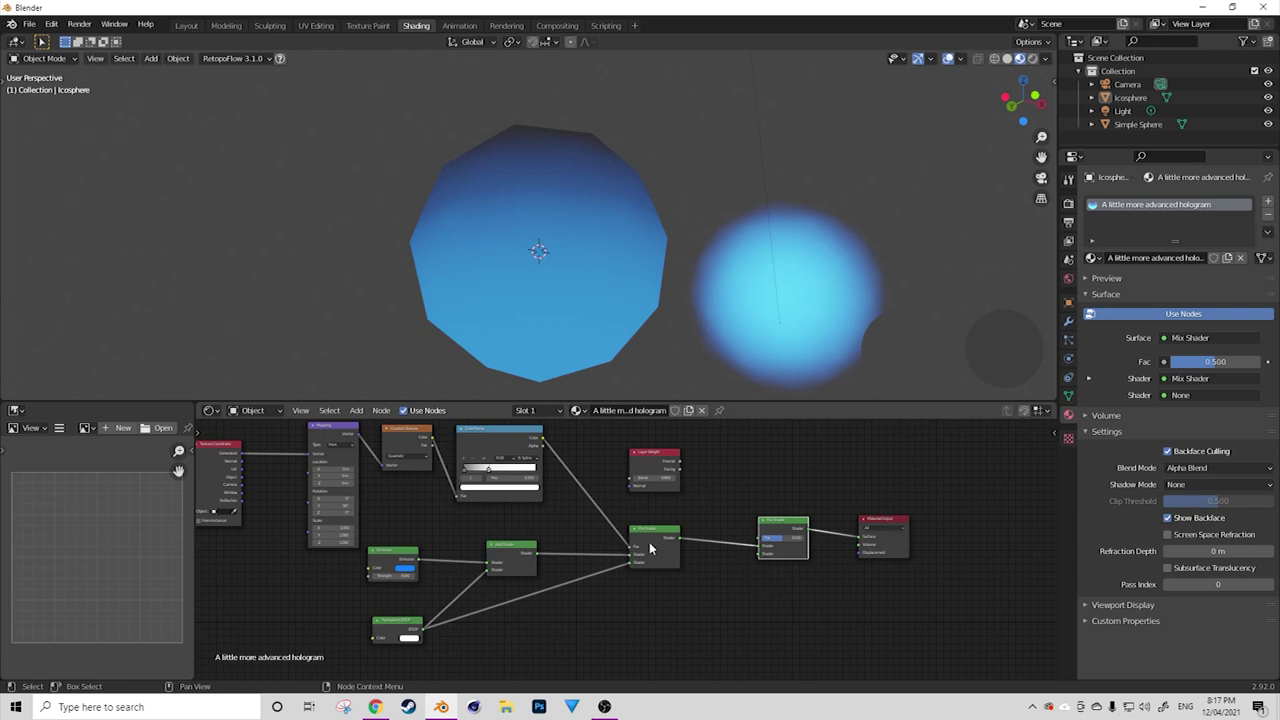
pyautogui.moveTo(669, 466); pyautogui.dragTo(760, 541)
pyautogui.moveTo(720, 565); pyautogui.dragTo(774, 523, button='middle')
pyautogui.click(397, 628)
pyautogui.moveTo(452, 585); pyautogui.dragTo(815, 515)
pyautogui.scroll(-3, 589, 206)
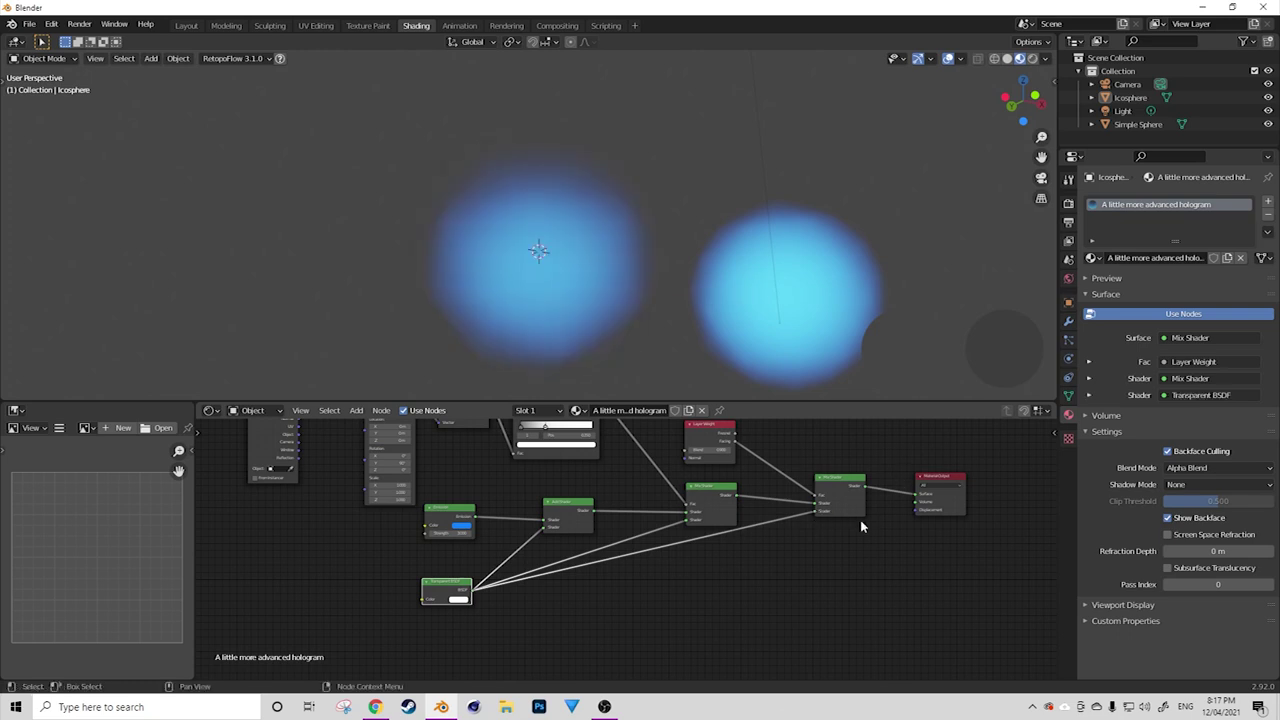
pyautogui.moveTo(583, 259); pyautogui.dragTo(538, 229, button='middle')
pyautogui.click(626, 227)
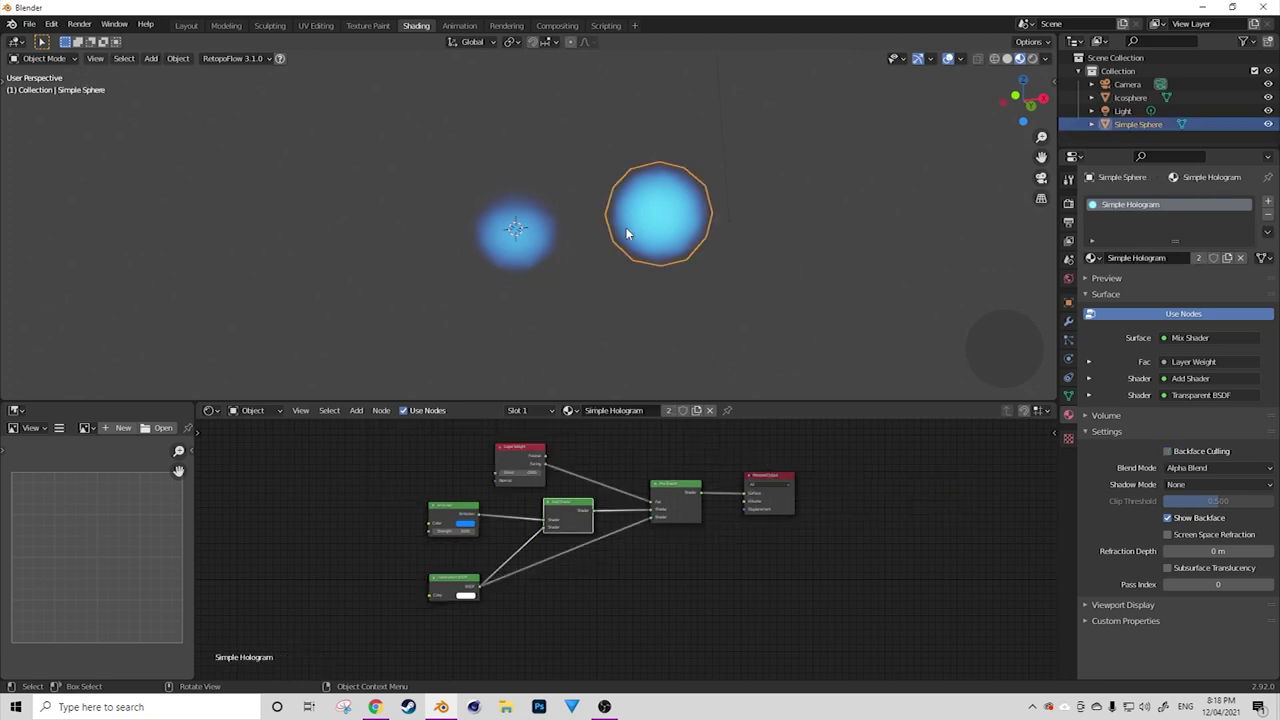
# Reselect the icosphere and set its ColorRamp stop position to 0.350.
pyautogui.click(558, 238)
pyautogui.moveTo(569, 239); pyautogui.dragTo(604, 274, button='middle')
pyautogui.scroll(4, 585, 278)
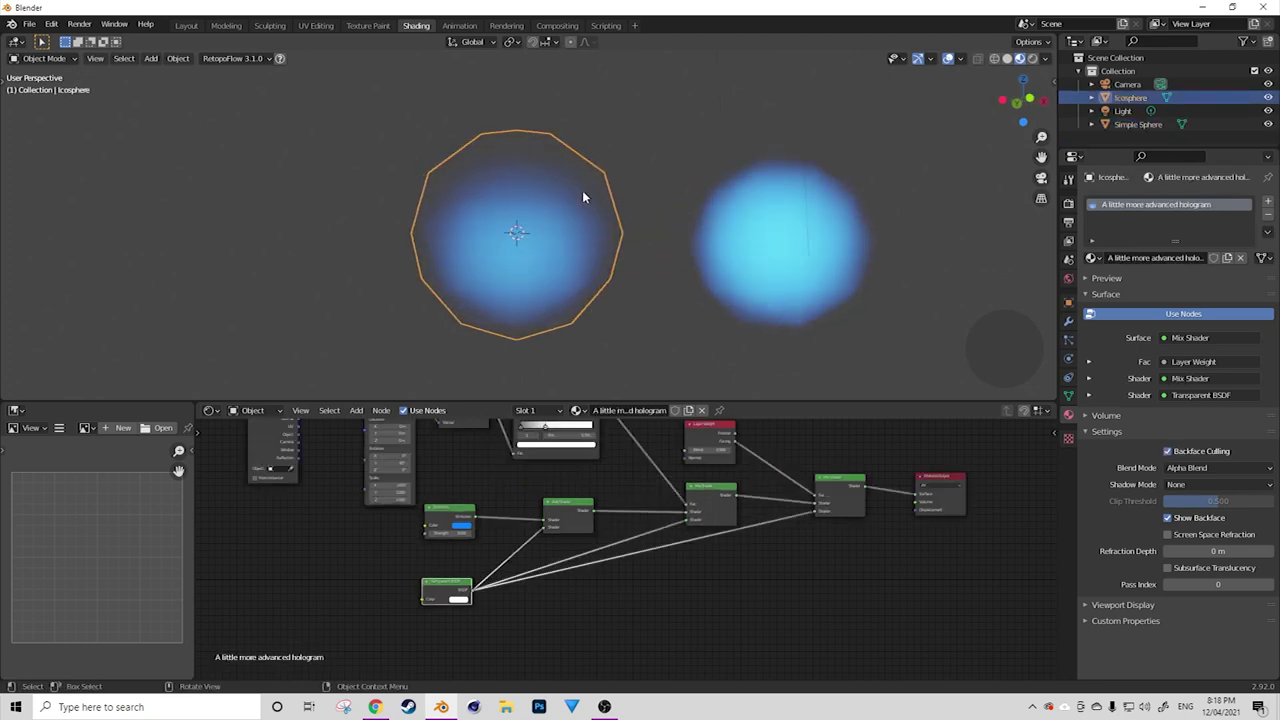
pyautogui.moveTo(578, 456); pyautogui.dragTo(584, 516, button='middle')
pyautogui.scroll(2, 581, 516)
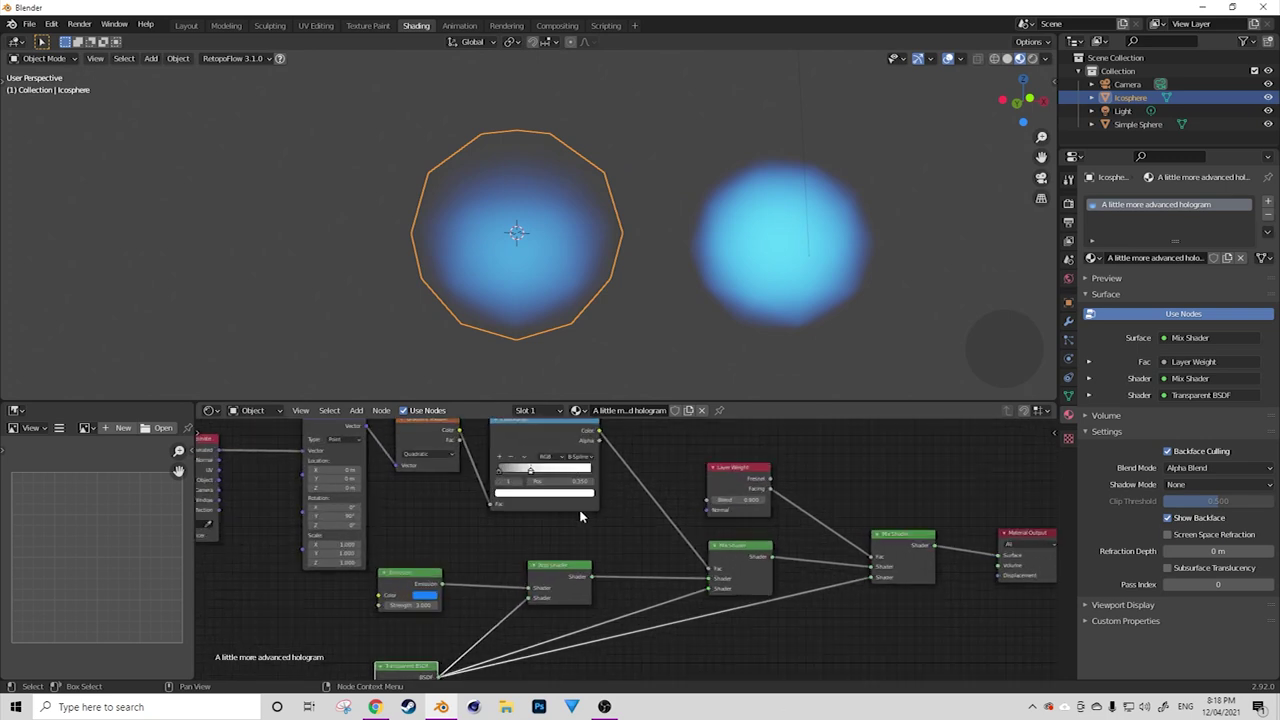
pyautogui.moveTo(530, 473); pyautogui.dragTo(600, 485, button='middle')
pyautogui.moveTo(600, 483)
pyautogui.mouseDown()
pyautogui.moveTo(635, 483)
pyautogui.moveTo(577, 481)
pyautogui.mouseUp()
pyautogui.moveTo(591, 480); pyautogui.dragTo(596, 481)
pyautogui.click(620, 492)
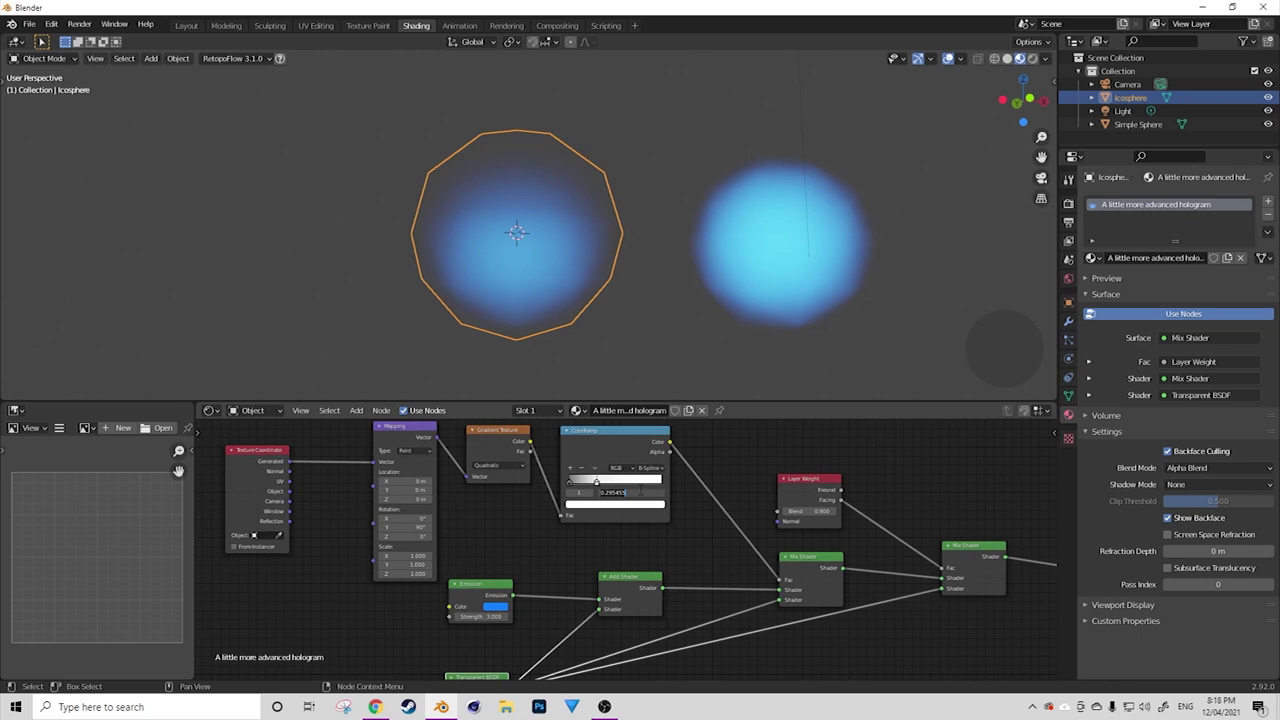
pyautogui.press('BackSpace')
pyautogui.write('0.35')
pyautogui.press('Return')
# Select Simple Sphere and return to the Layout workspace.
pyautogui.scroll(-3, 638, 495)
pyautogui.moveTo(786, 528); pyautogui.dragTo(713, 522, button='middle')
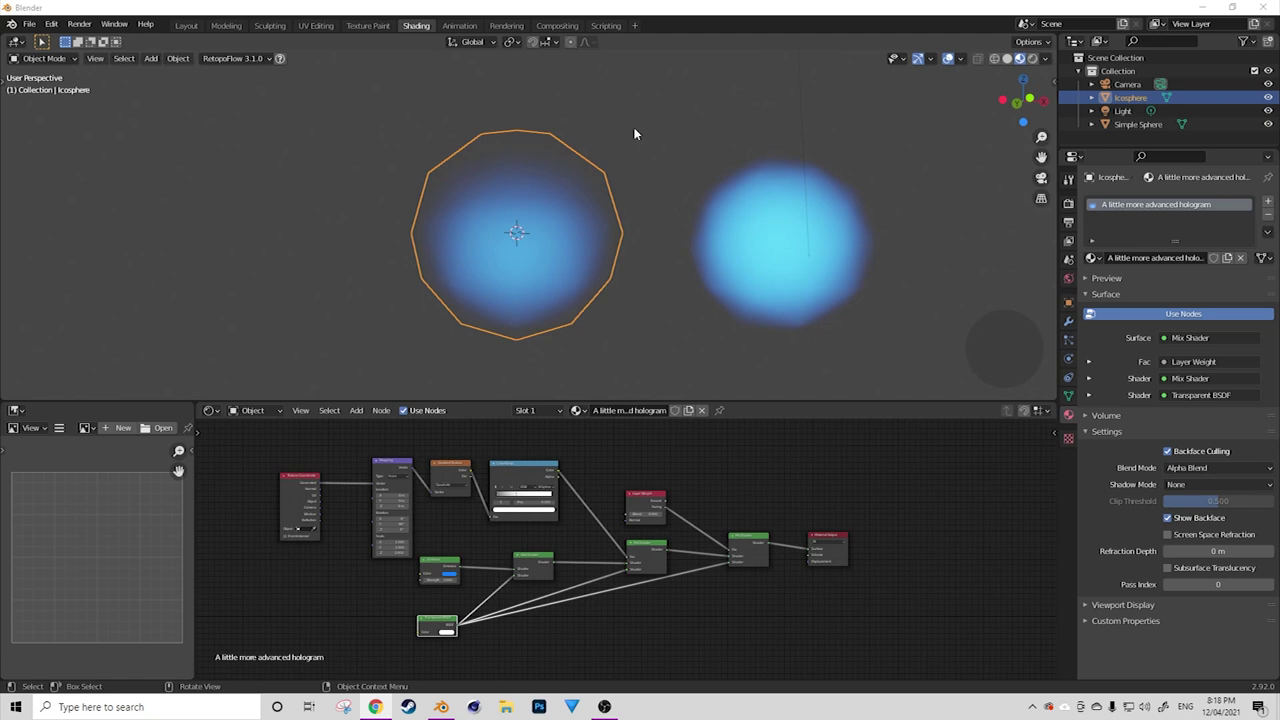
pyautogui.scroll(-3, 680, 240)
pyautogui.click(660, 250)
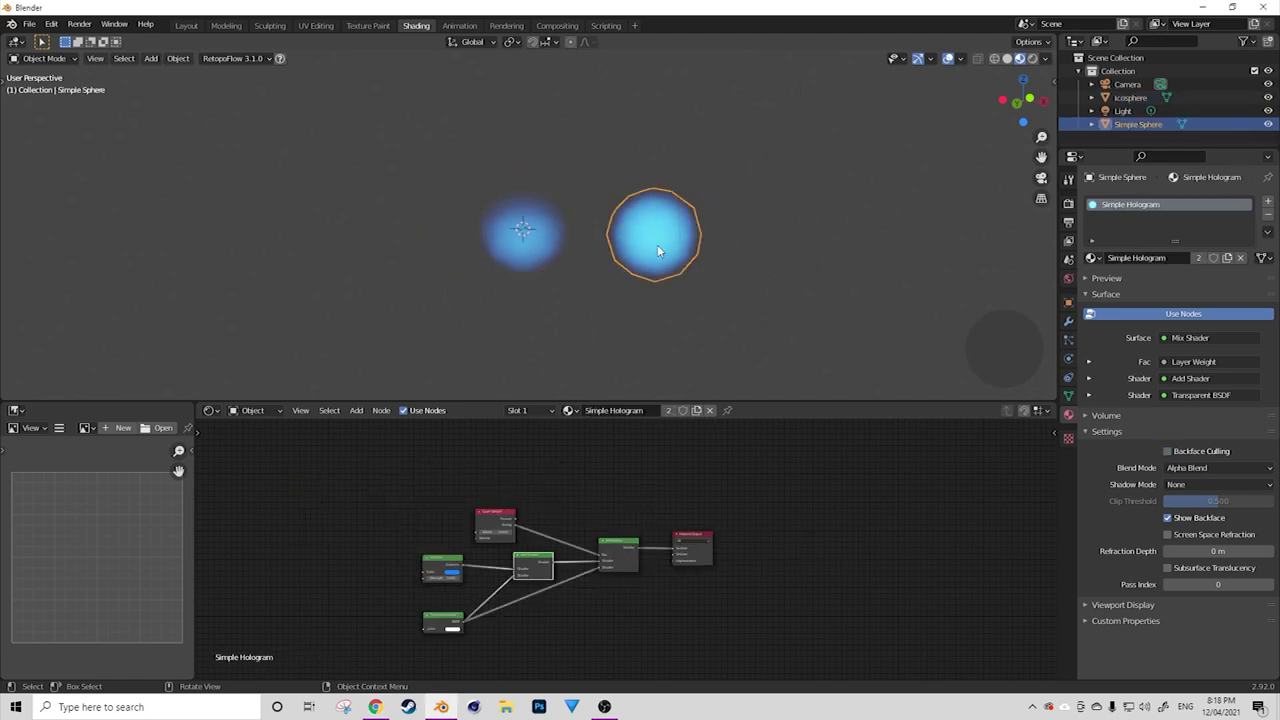
pyautogui.click(186, 25)
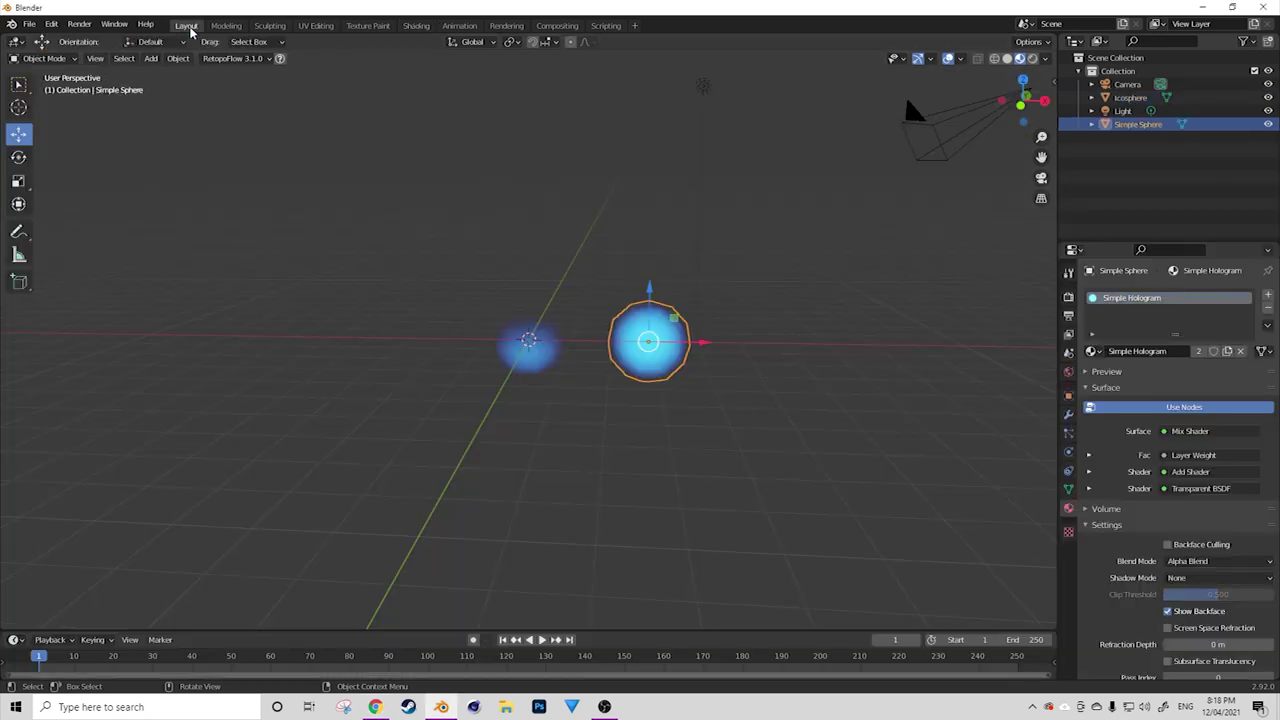
# Drag Simple Sphere to the right along X, then delete the icosphere.
pyautogui.moveTo(704, 343); pyautogui.dragTo(943, 351)
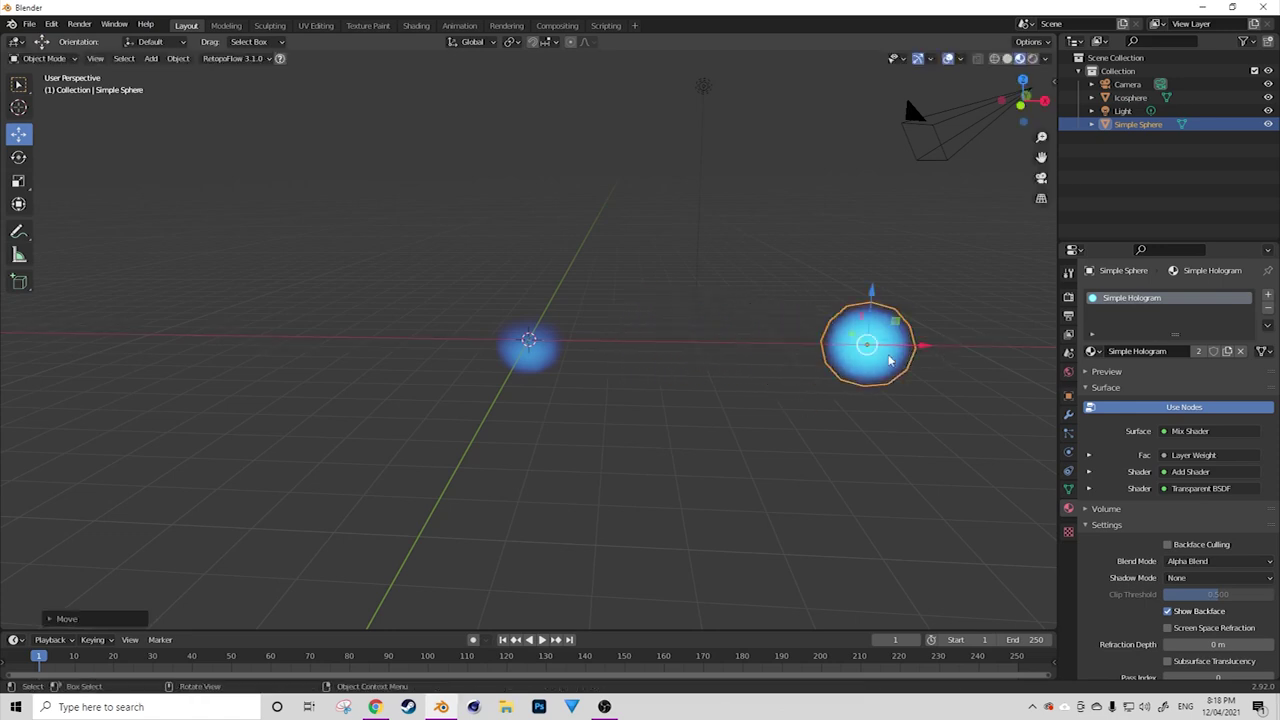
pyautogui.click(523, 342)
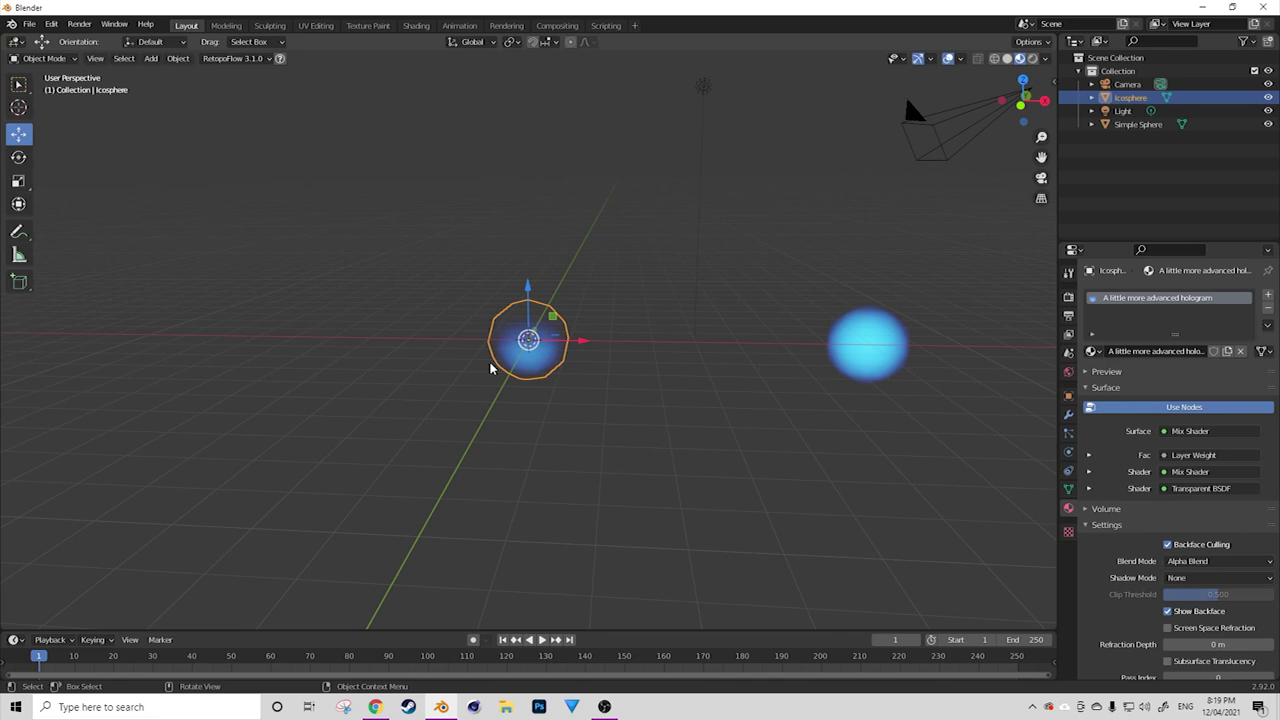
pyautogui.press('x')
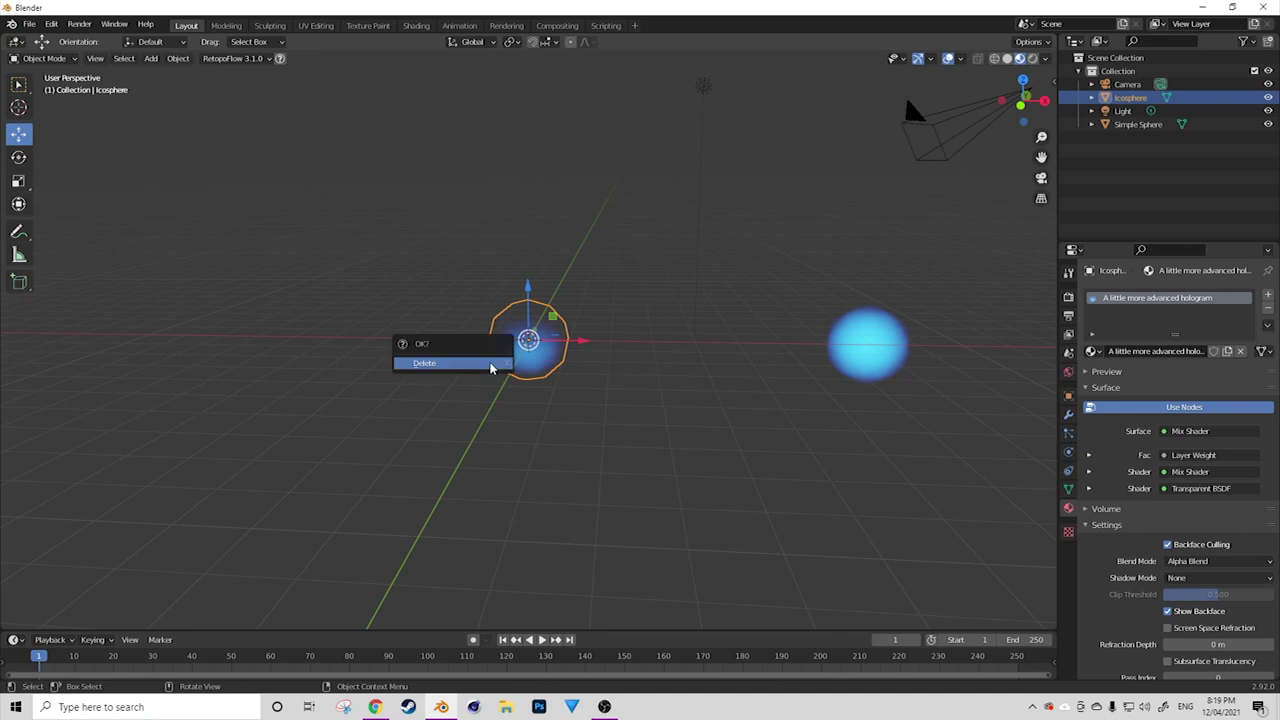
pyautogui.click(490, 365)
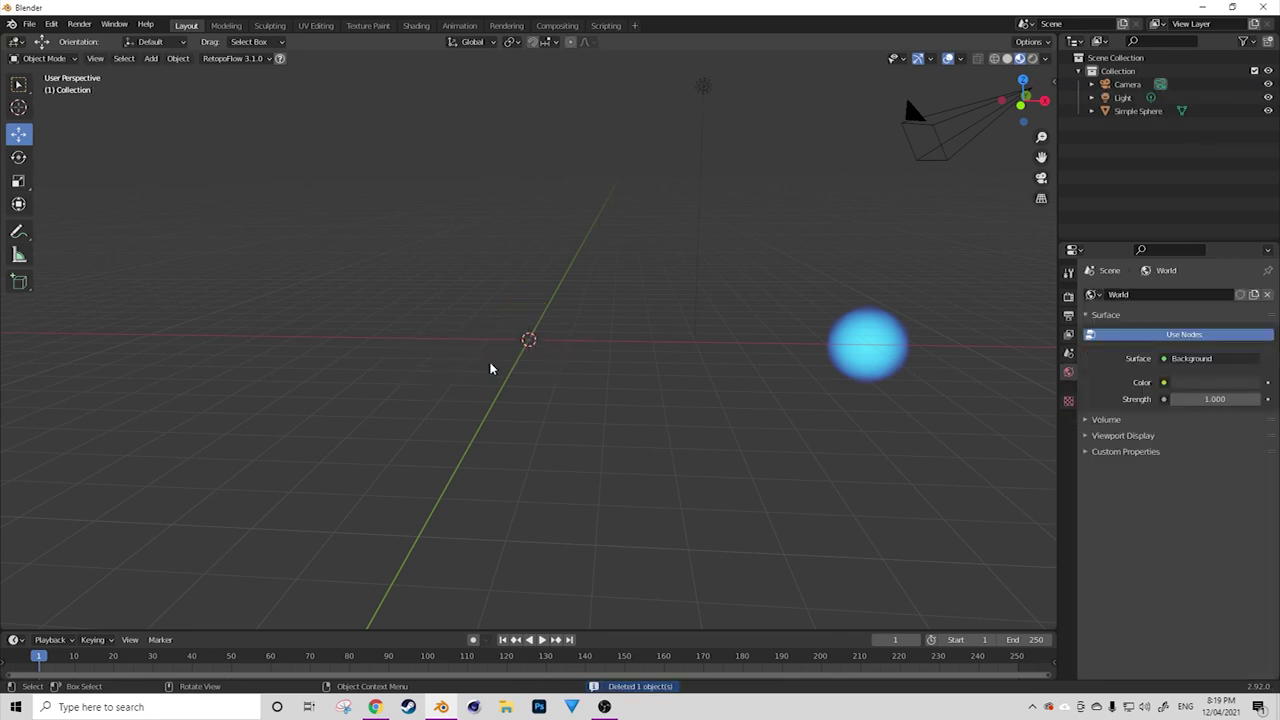
# Add a cylinder mesh at the scene centre with Shift+A and enter Edit Mode.
pyautogui.hotkey('shift', 'a')
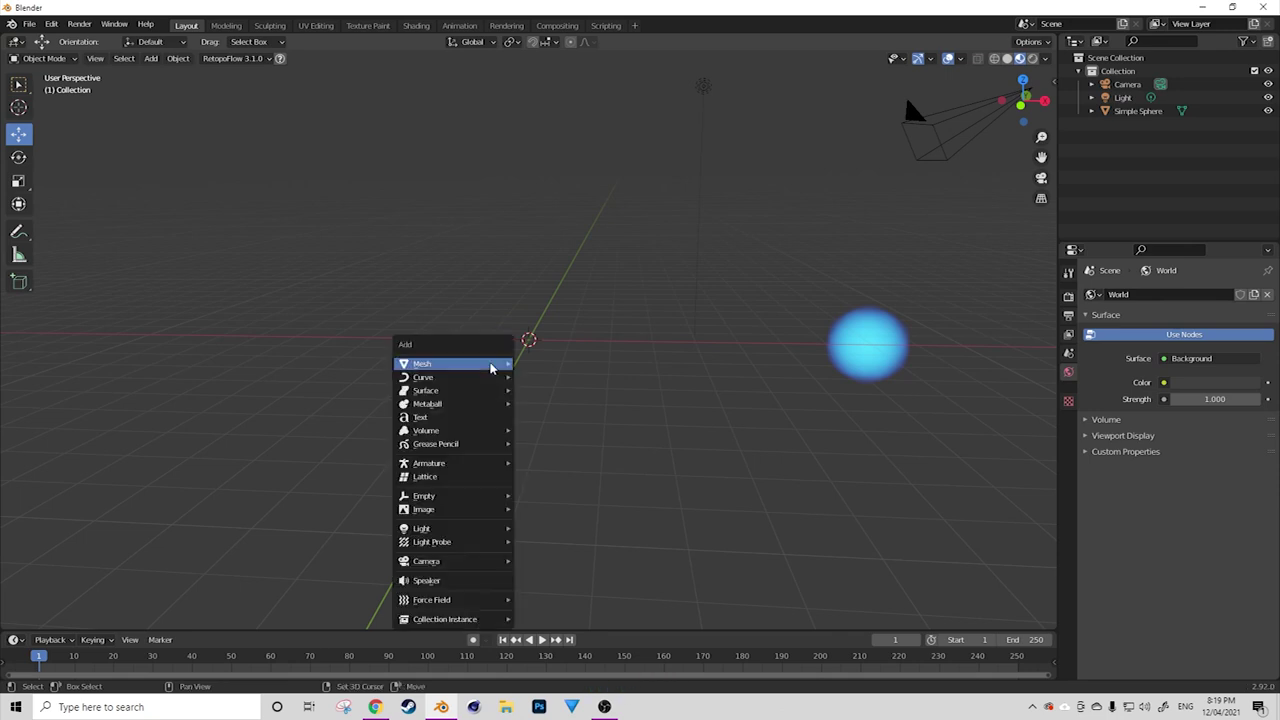
pyautogui.moveTo(490, 365)
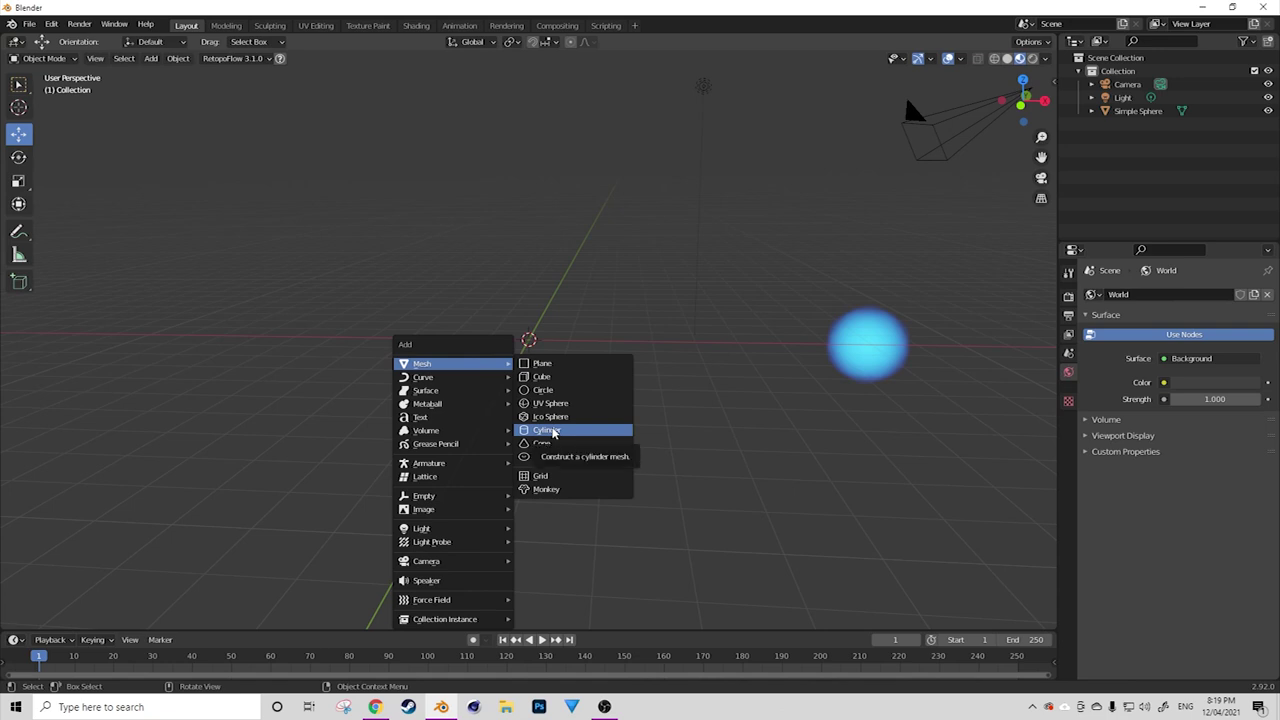
pyautogui.click(552, 431)
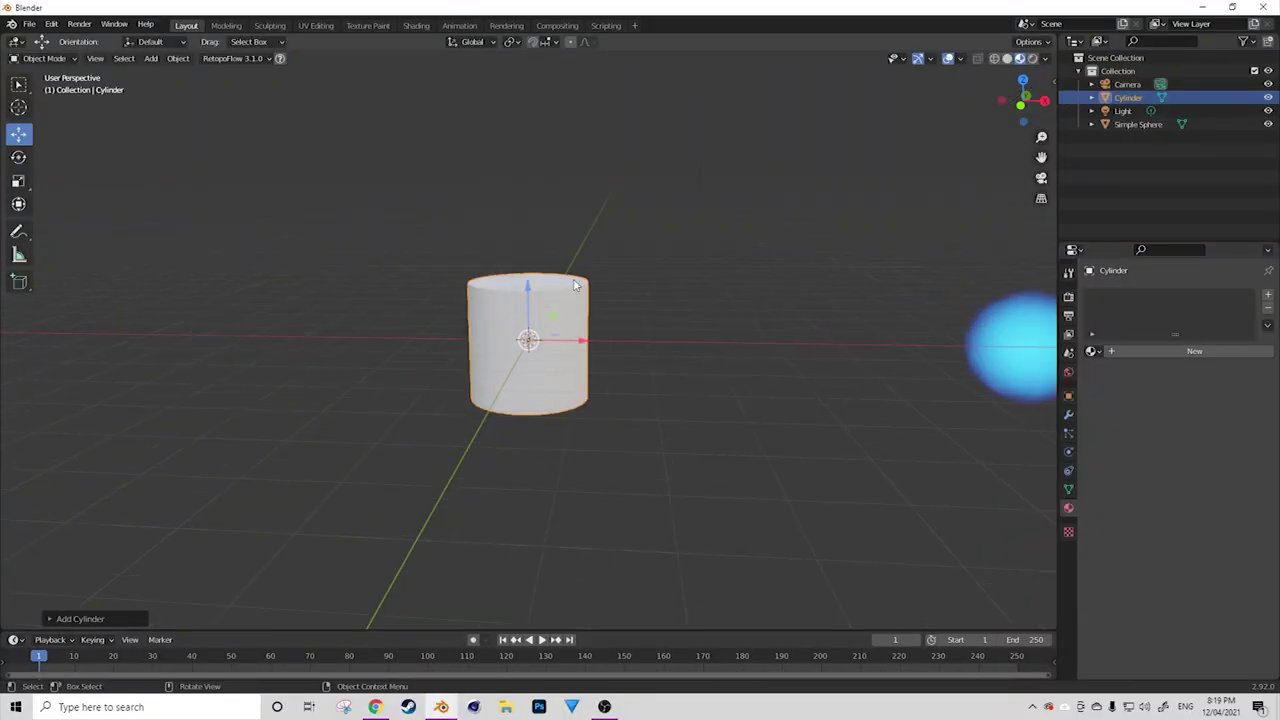
pyautogui.press('Tab')
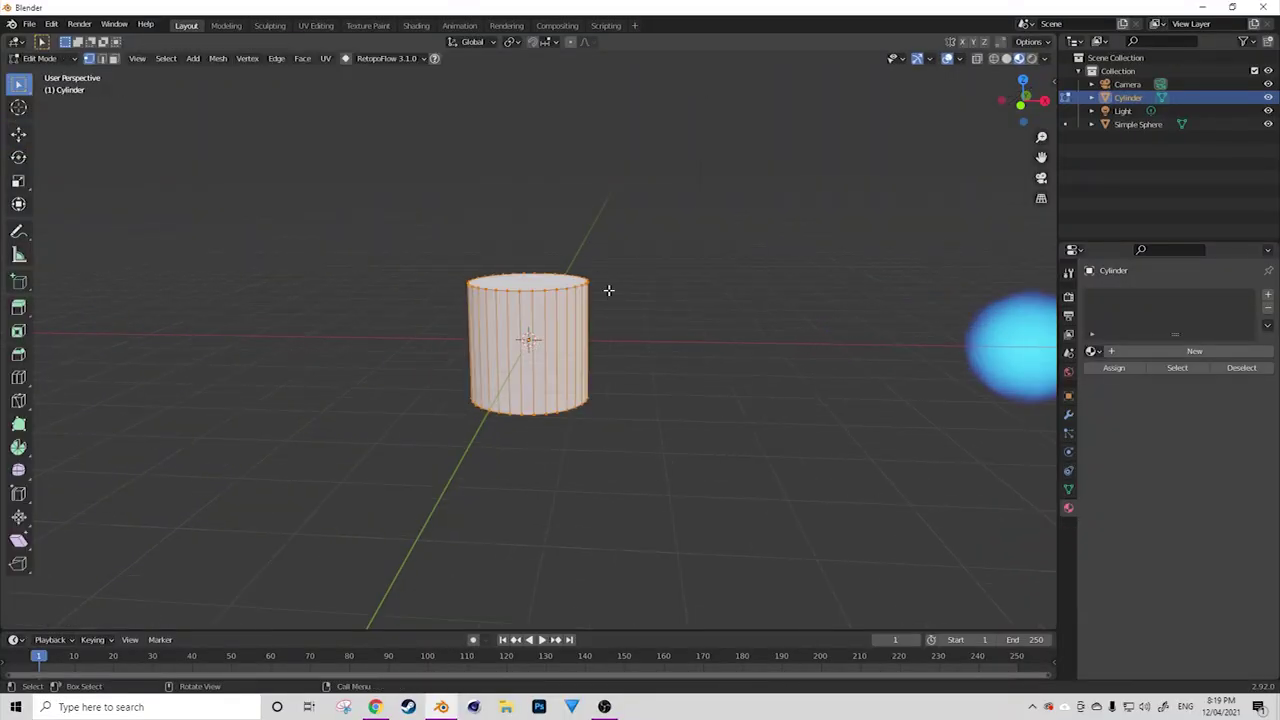
# In face select mode, scale up the cylinder's top face to widen it into a cone.
pyautogui.click(115, 59)
pyautogui.click(522, 284)
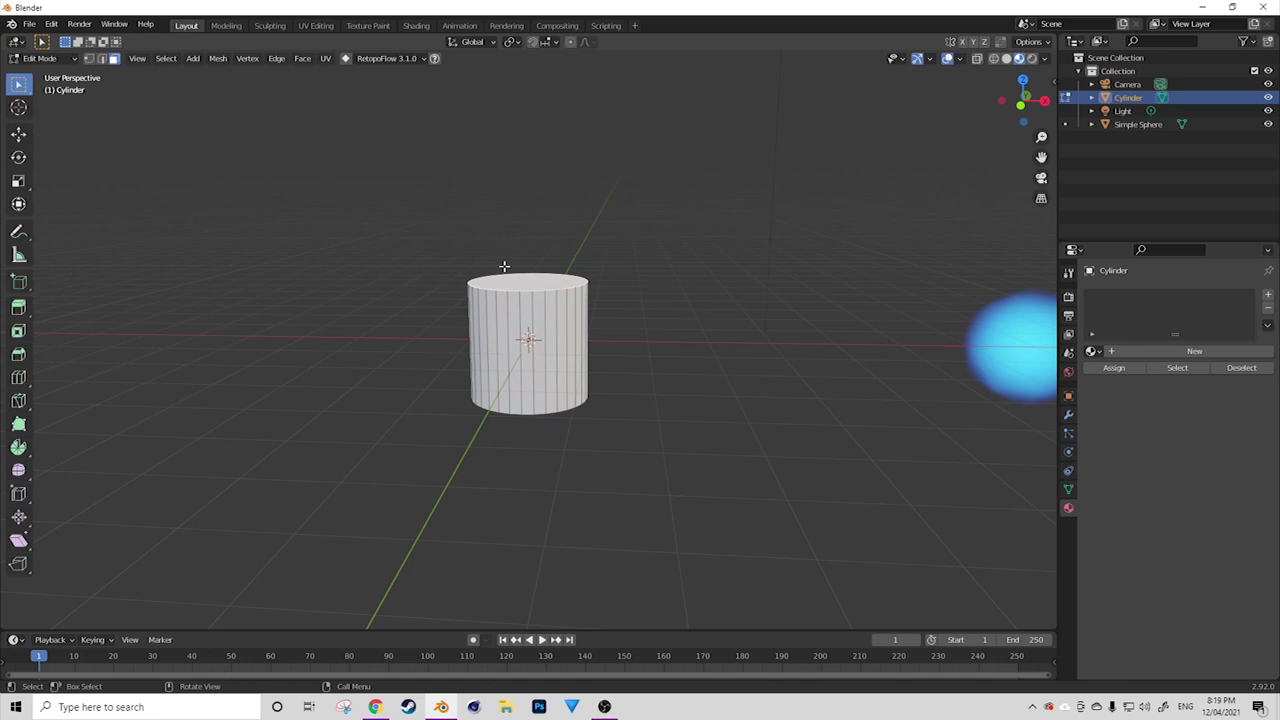
pyautogui.press('s')
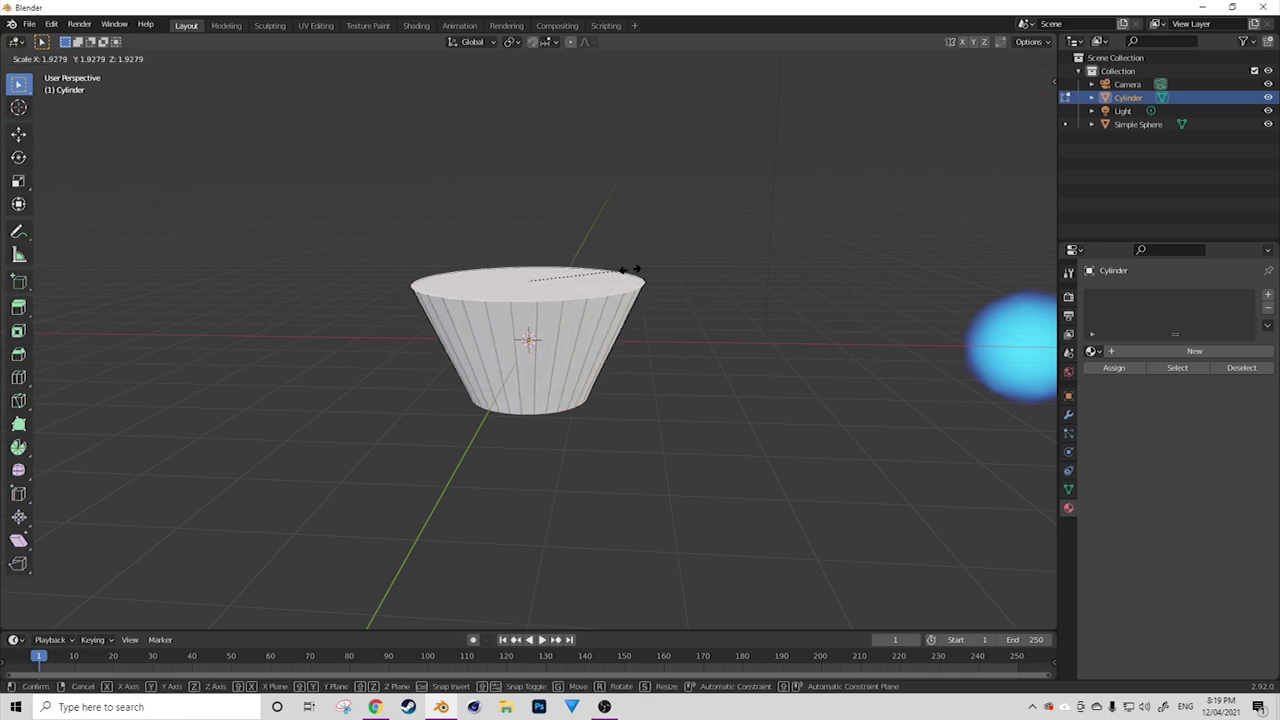
pyautogui.click(678, 270)
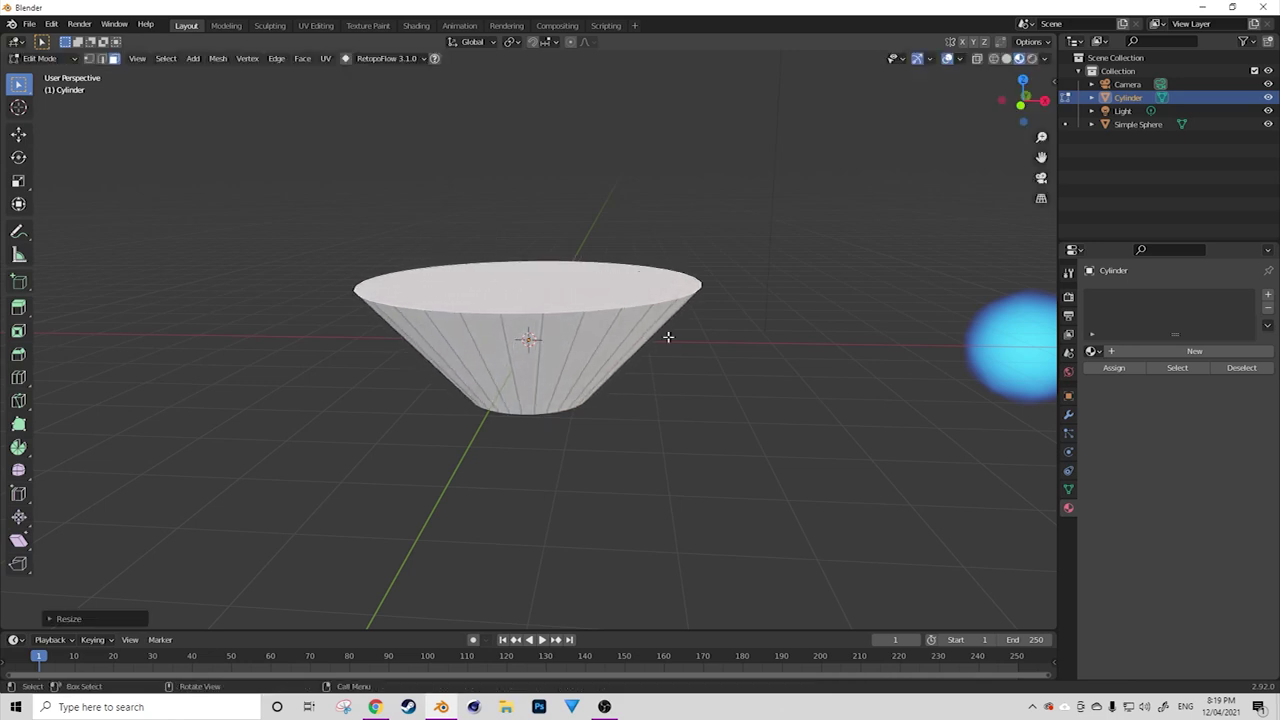
# Shrink the cone's narrow bottom face down to a small opening.
pyautogui.moveTo(566, 497); pyautogui.dragTo(540, 382, button='middle')
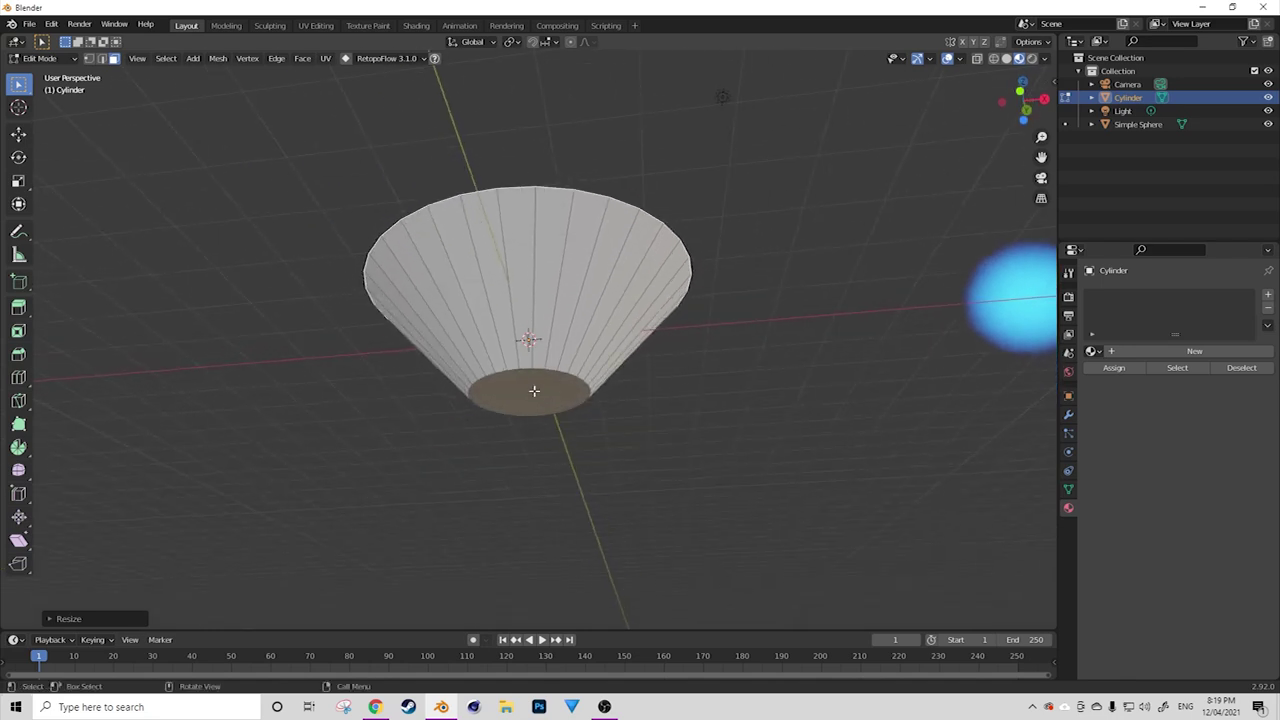
pyautogui.click(536, 387)
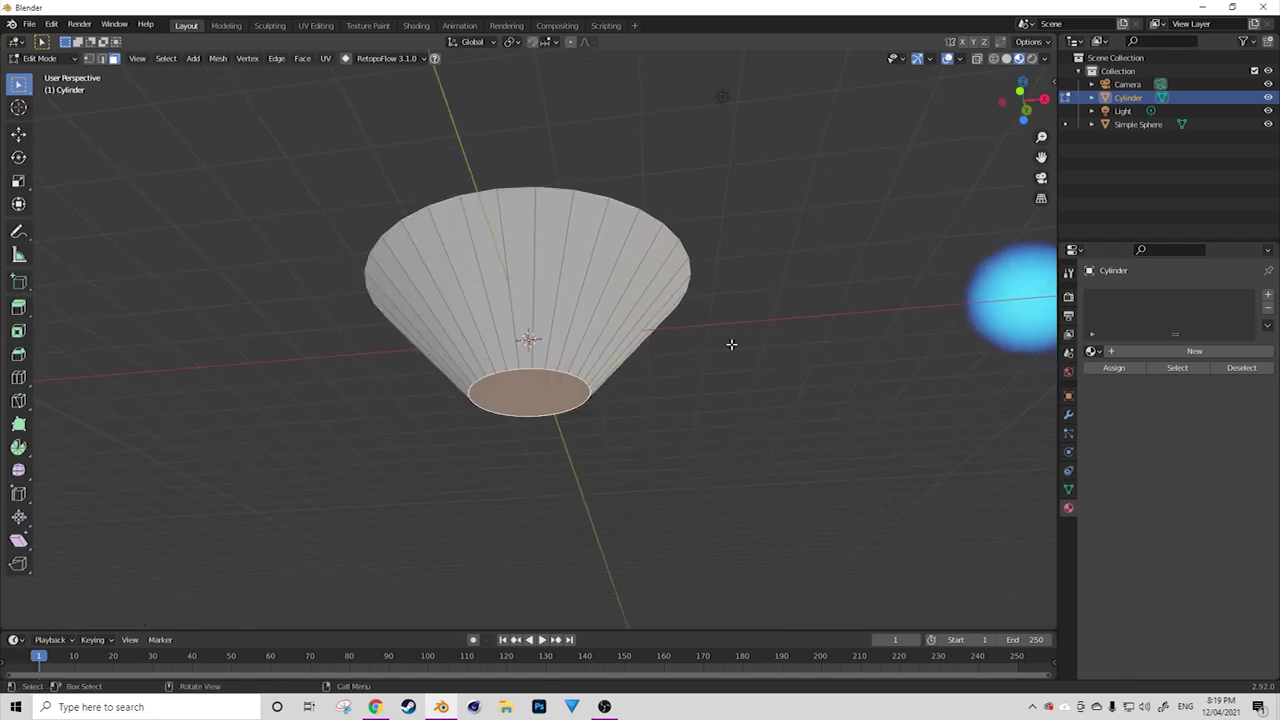
pyautogui.press('s')
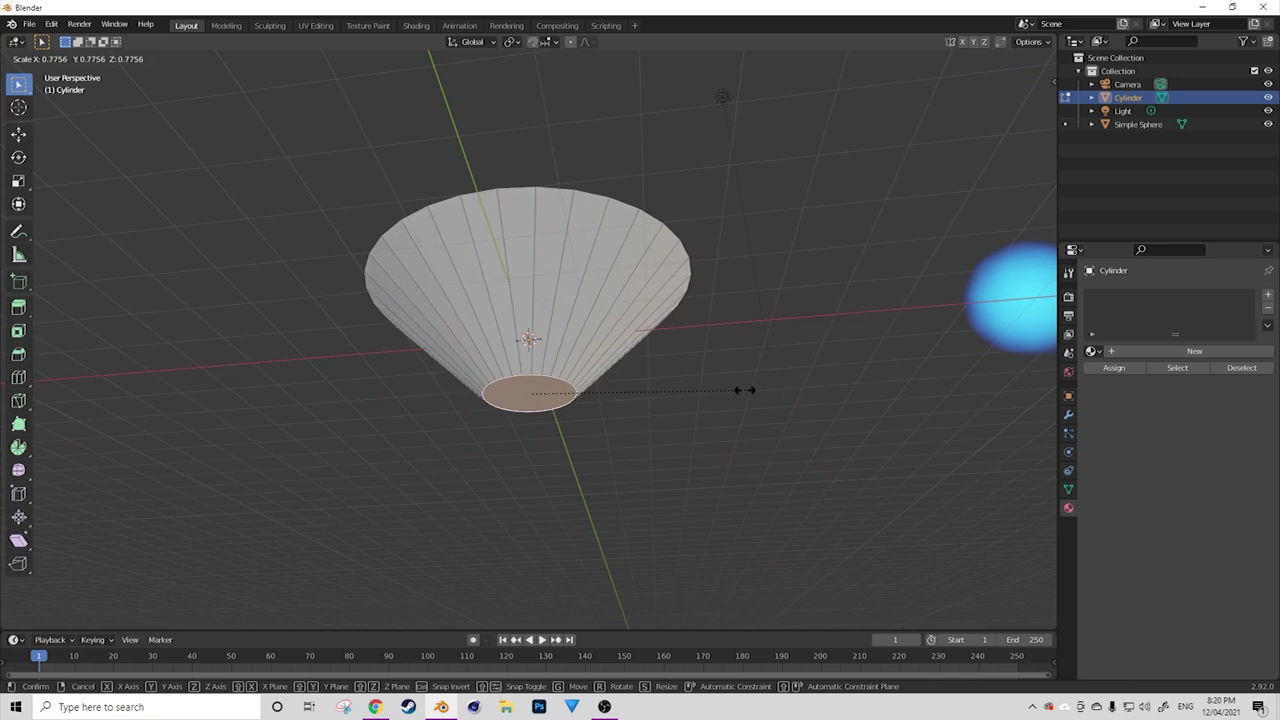
pyautogui.click(619, 392)
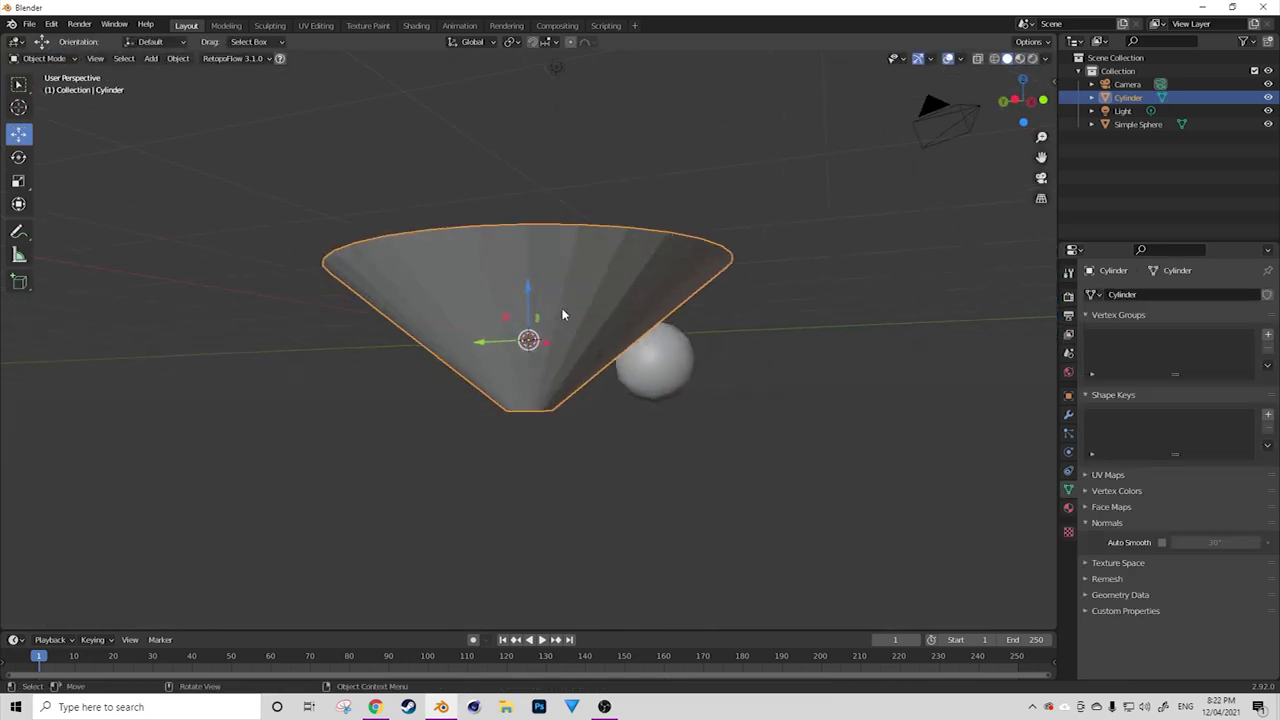
# Return the cone to Object Mode and show its modifier properties.
pyautogui.press('Tab')
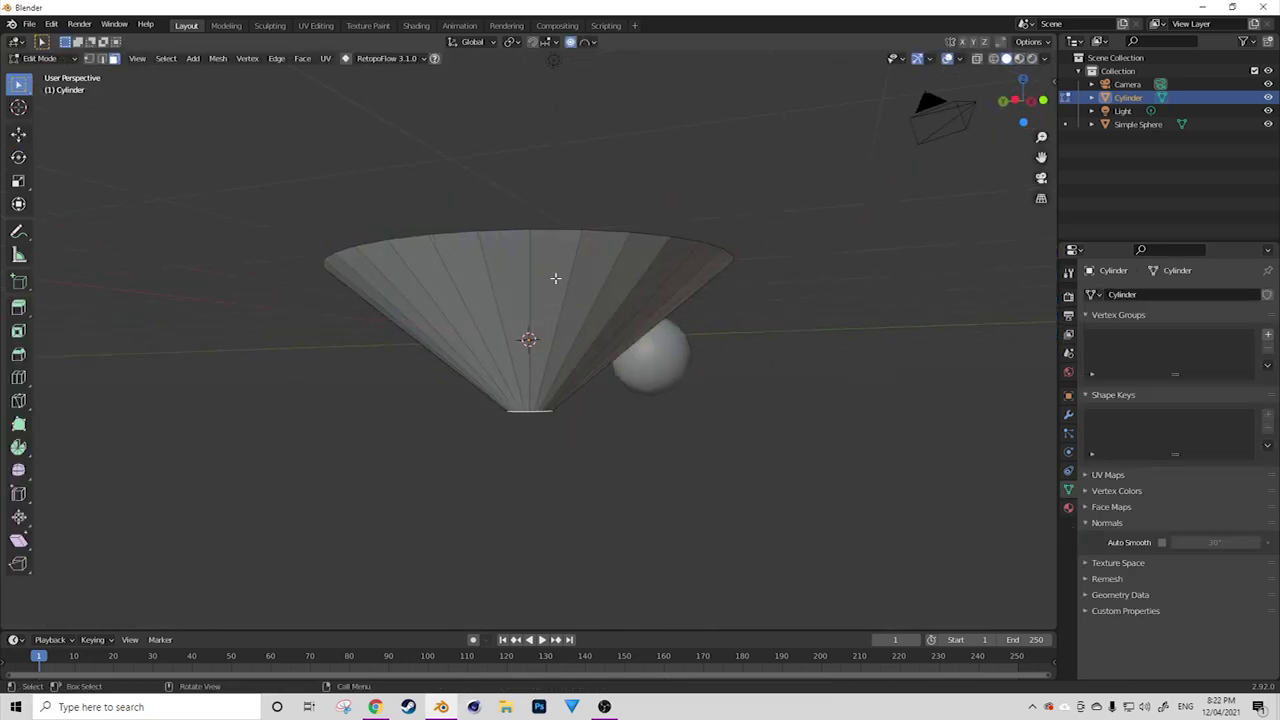
pyautogui.moveTo(537, 243); pyautogui.dragTo(591, 300, button='middle')
pyautogui.press('Tab')
pyautogui.moveTo(660, 411); pyautogui.dragTo(651, 325, button='middle')
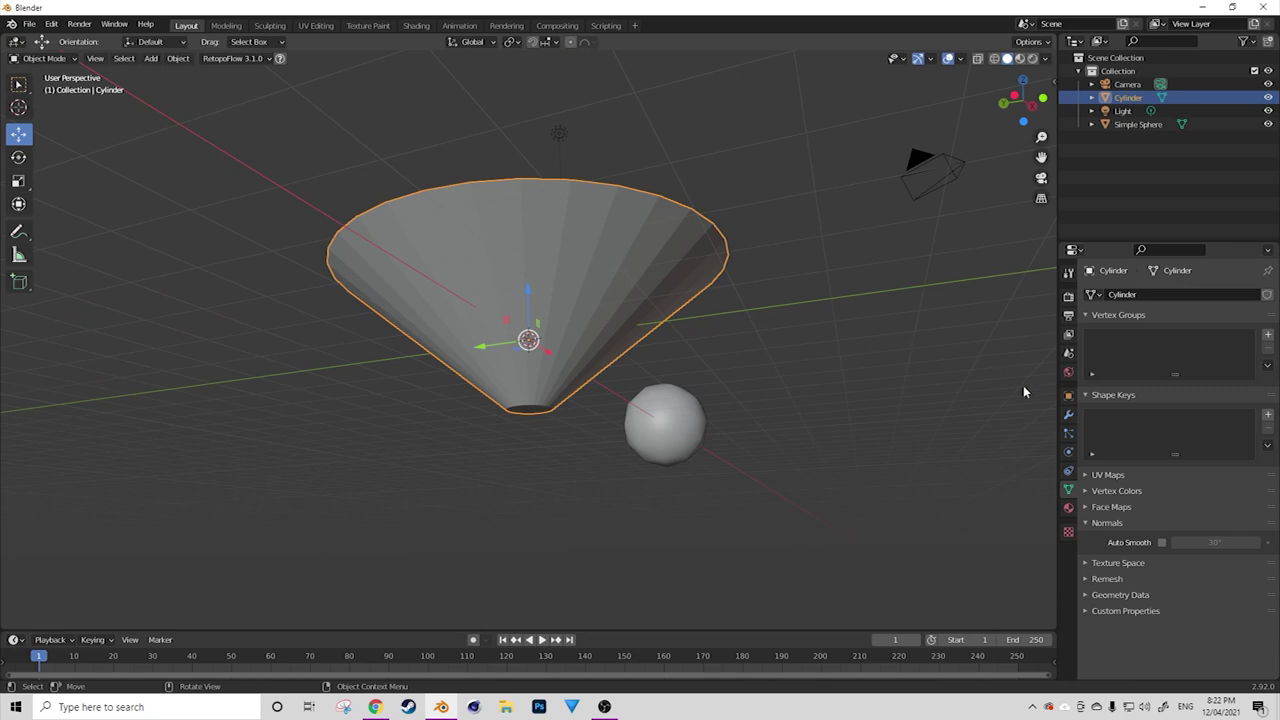
pyautogui.click(1068, 415)
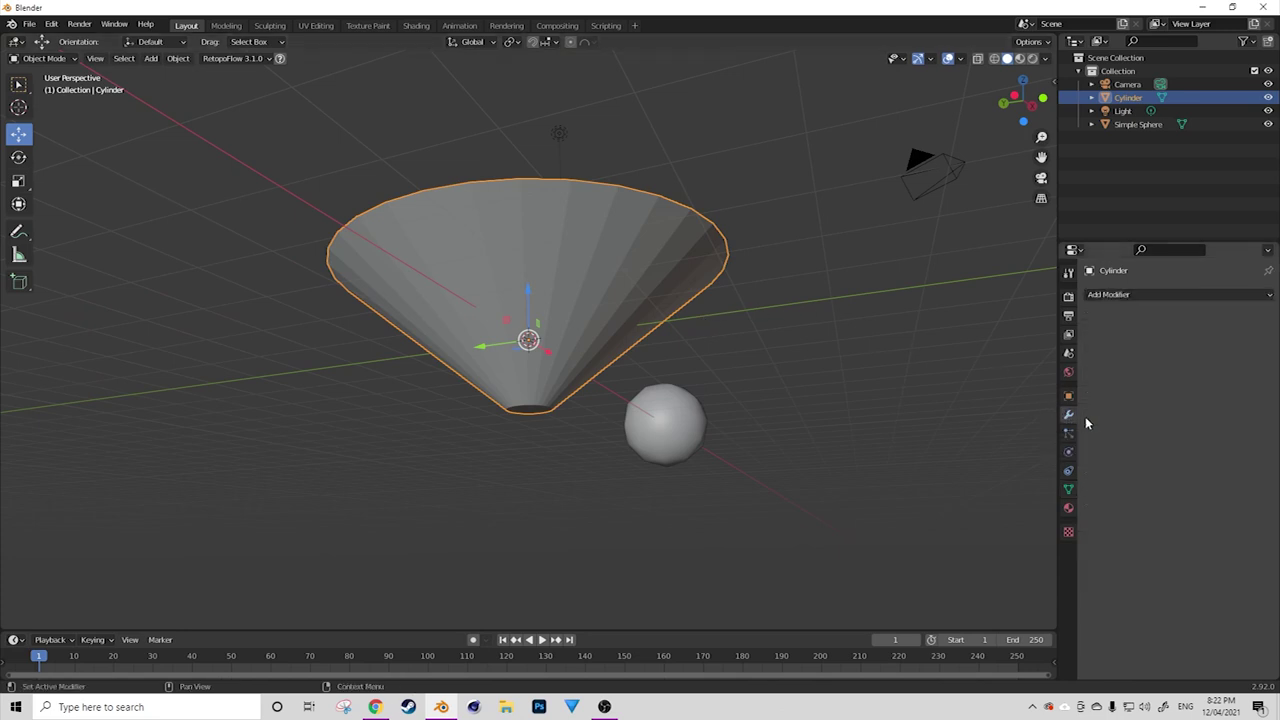
# Add a Subdivision Surface modifier to the cone.
pyautogui.click(1140, 295)
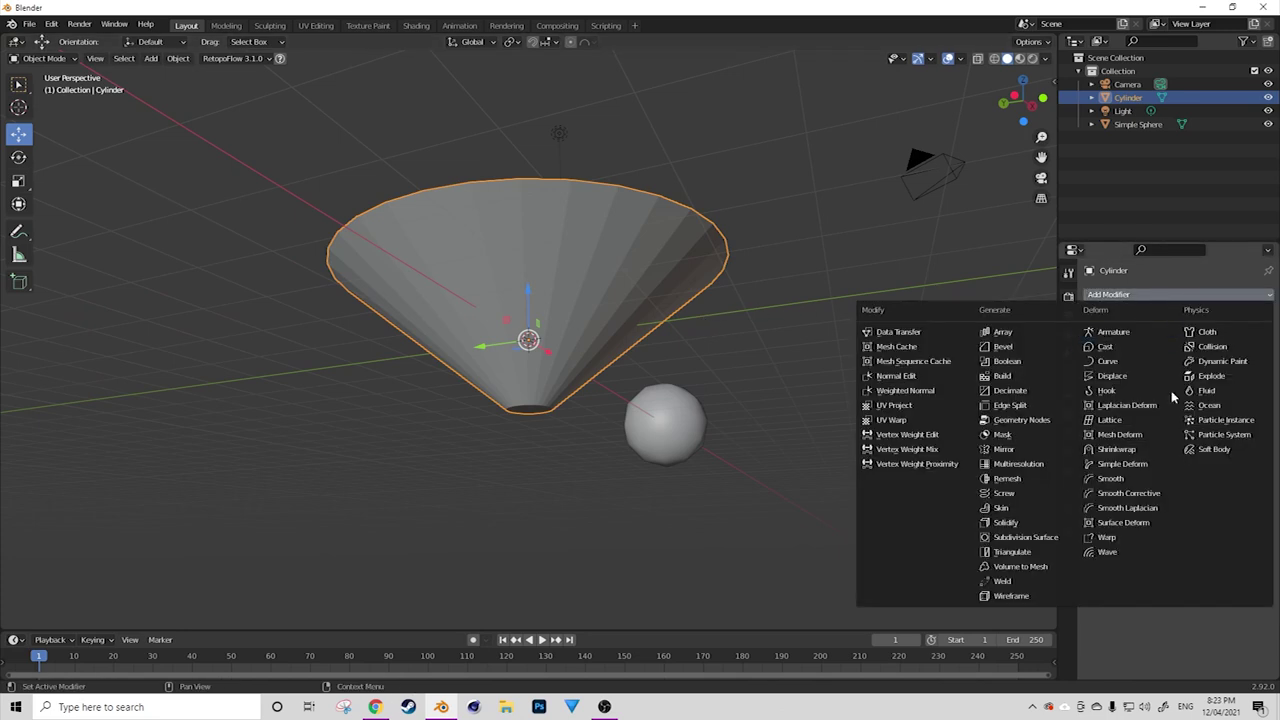
pyautogui.click(1047, 537)
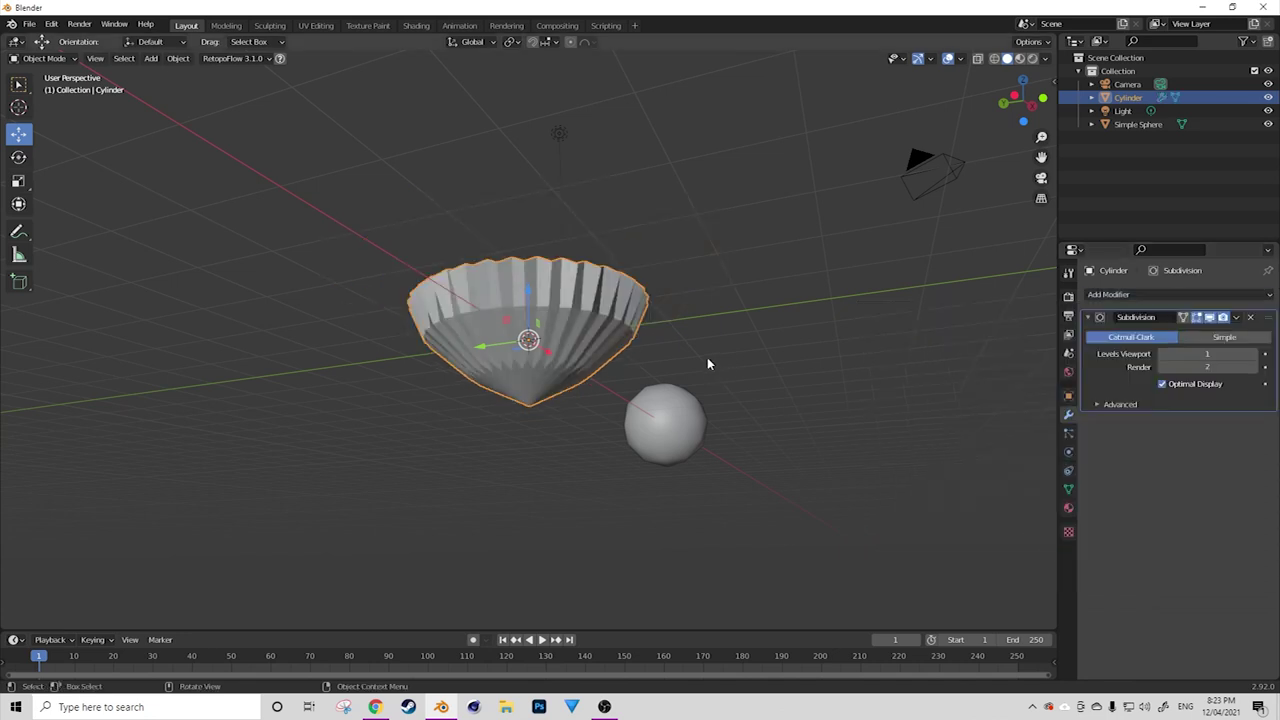
pyautogui.moveTo(707, 364); pyautogui.dragTo(577, 333, button='middle')
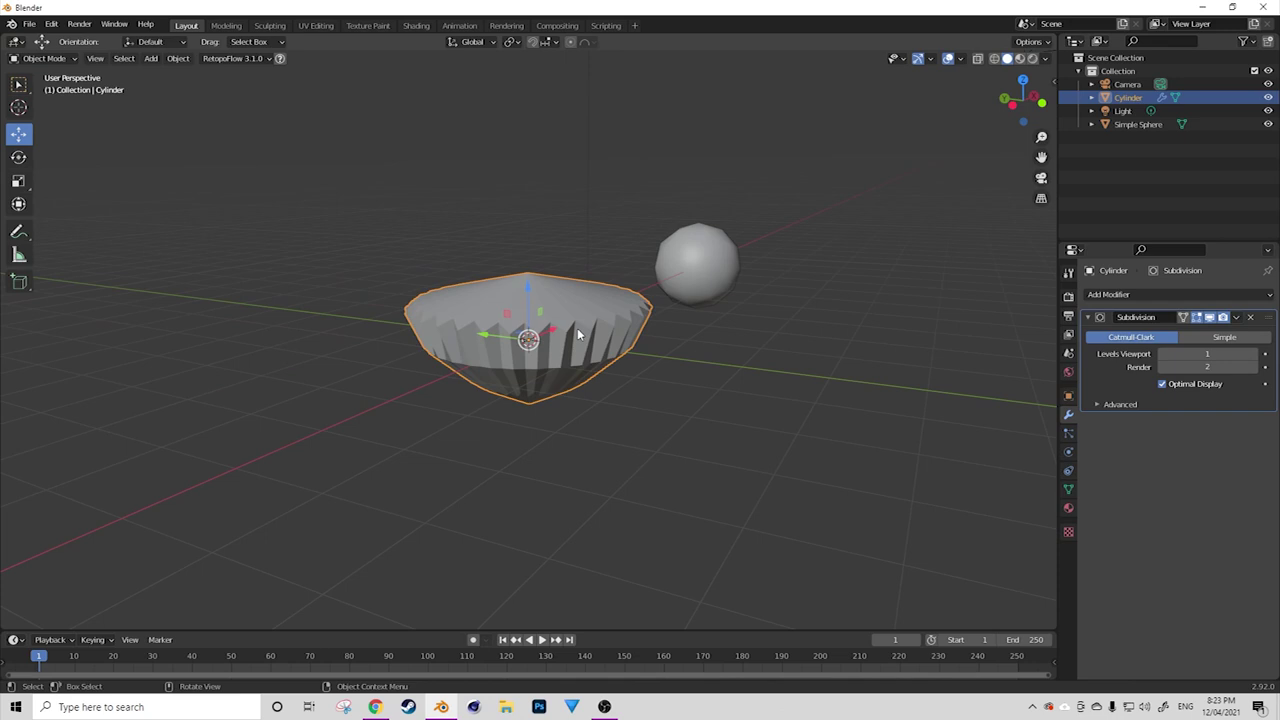
# Crease the cone's top and bottom rim edges in Edit Mode to keep them sharp.
pyautogui.press('Tab')
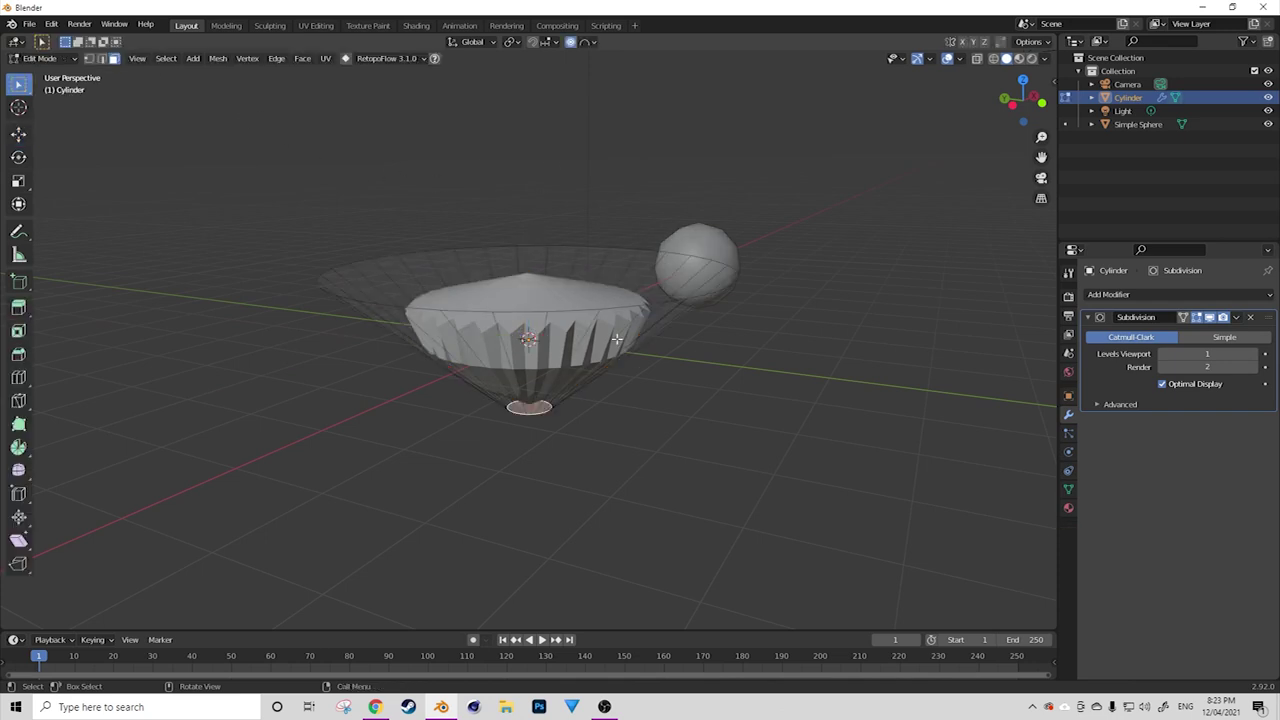
pyautogui.moveTo(576, 321); pyautogui.dragTo(323, 332, button='middle')
pyautogui.moveTo(538, 402); pyautogui.dragTo(570, 432, button='middle')
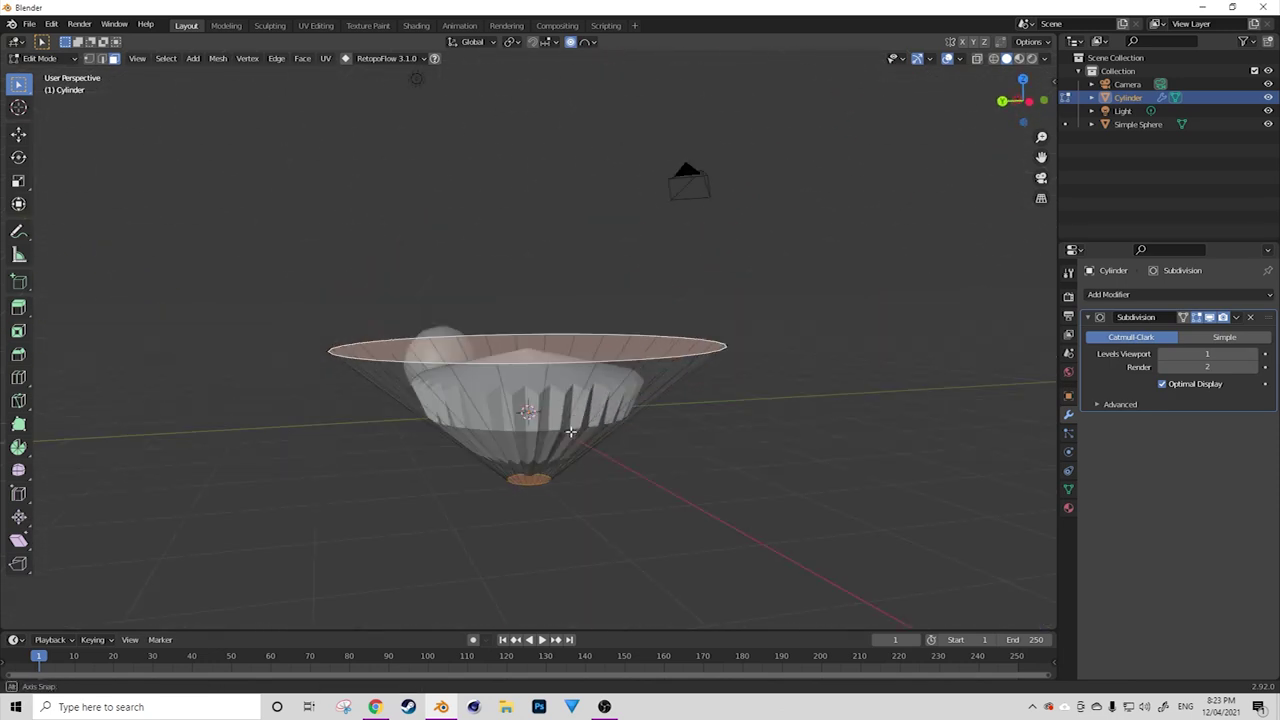
pyautogui.hotkey('shift', 'e')
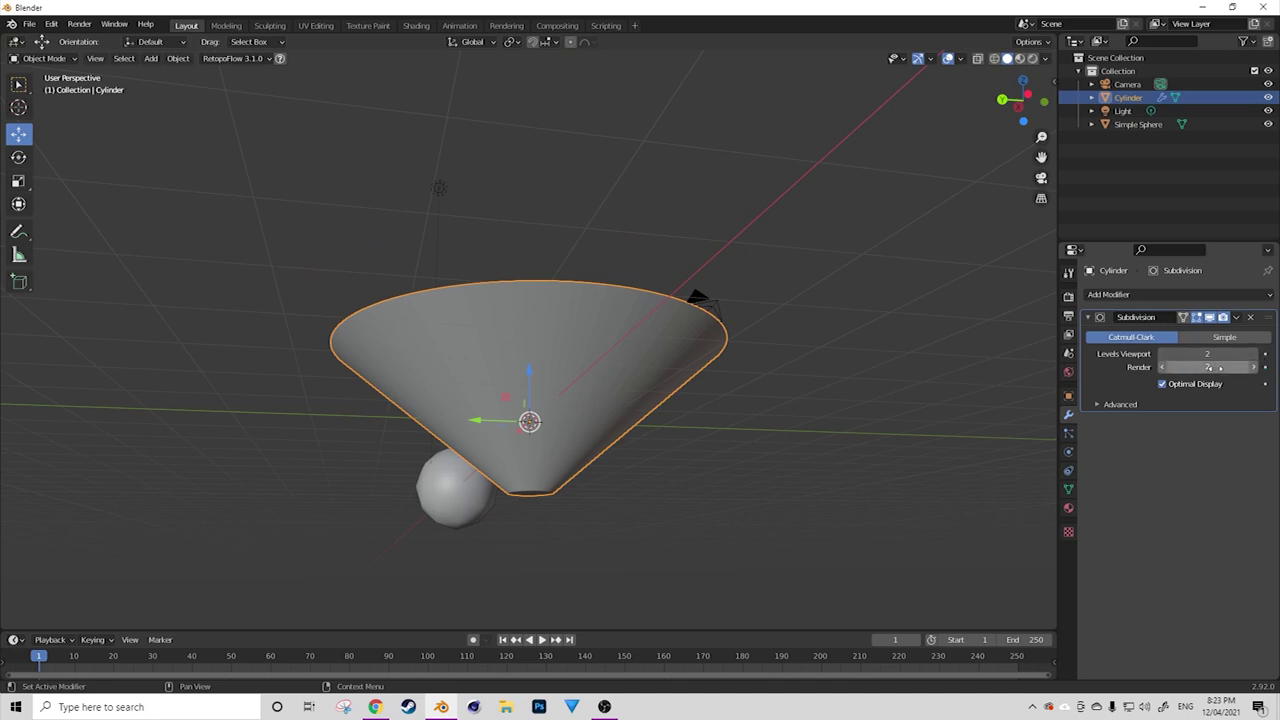
pyautogui.scroll(2, 791, 370)
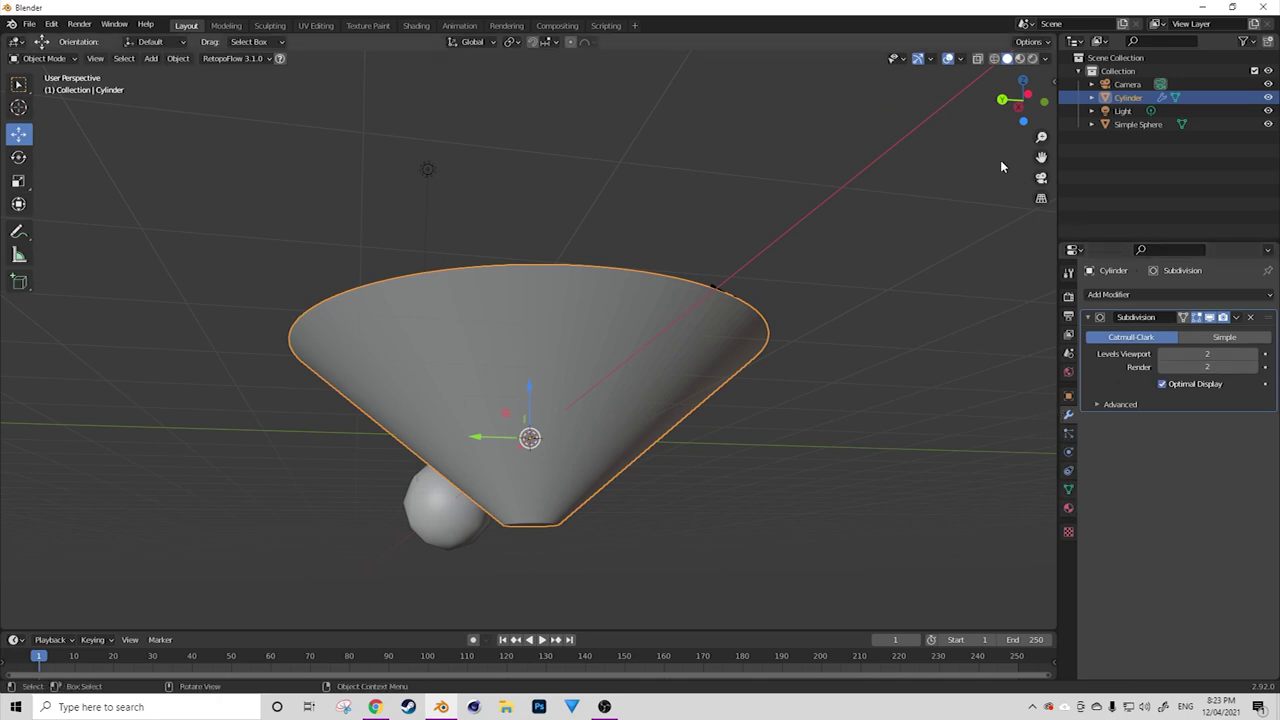
pyautogui.click(1069, 508)
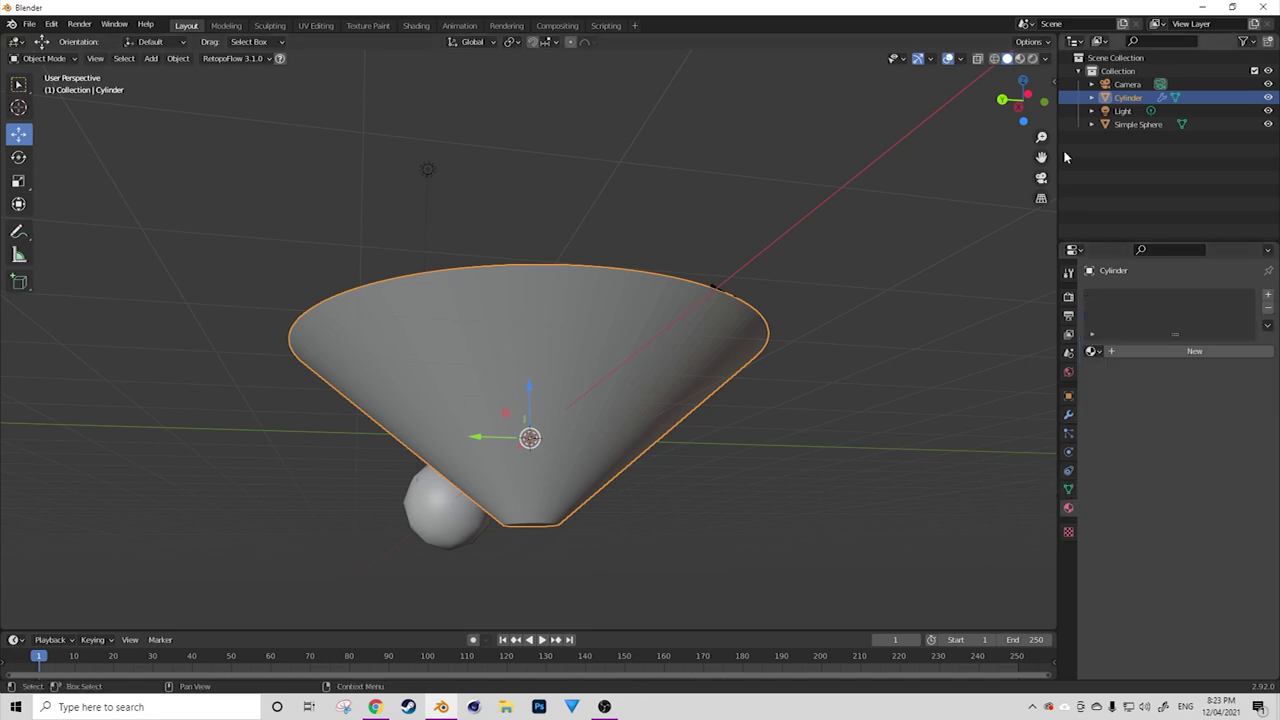
# Assign the 'A little more advanced hologram' material to the cone and view it in Material Preview.
pyautogui.click(1091, 352)
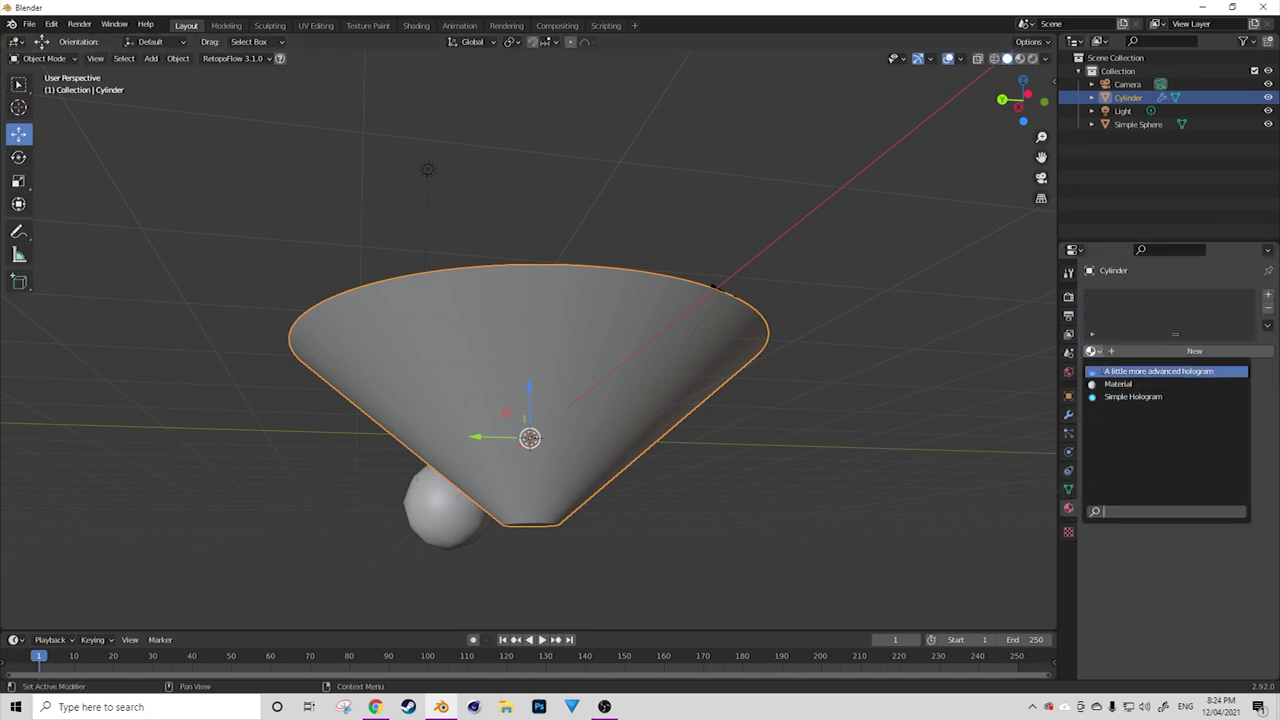
pyautogui.click(1150, 371)
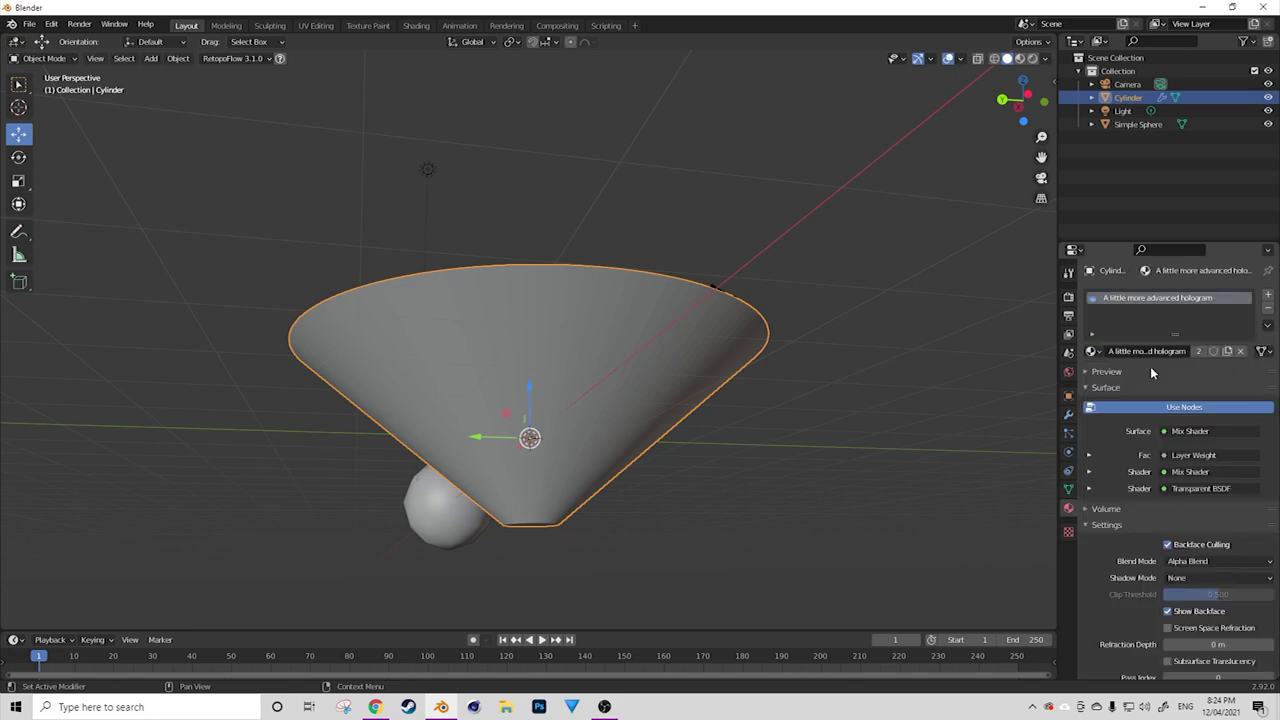
pyautogui.click(1020, 58)
pyautogui.moveTo(708, 337); pyautogui.dragTo(843, 357, button='middle')
pyautogui.click(586, 400)
pyautogui.moveTo(586, 400); pyautogui.dragTo(530, 330, button='middle')
pyautogui.click(530, 332)
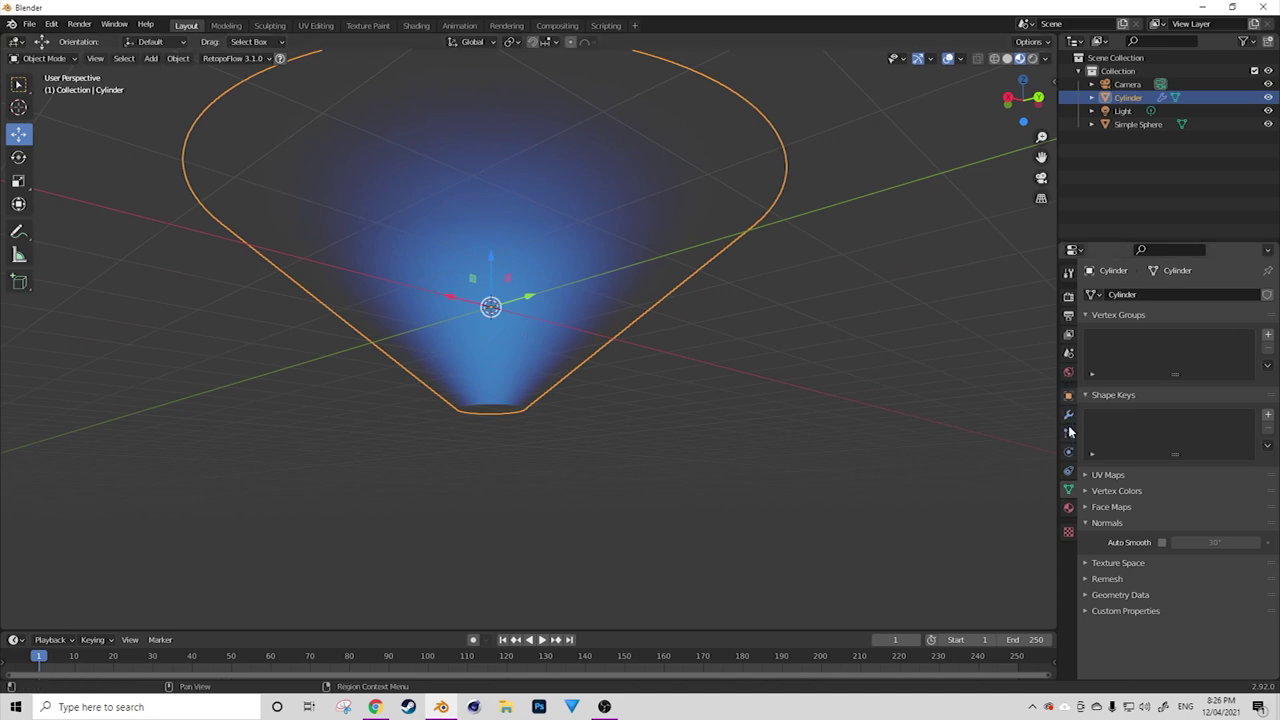
# Uncheck Backface Culling in the hologram material's settings.
pyautogui.click(1069, 509)
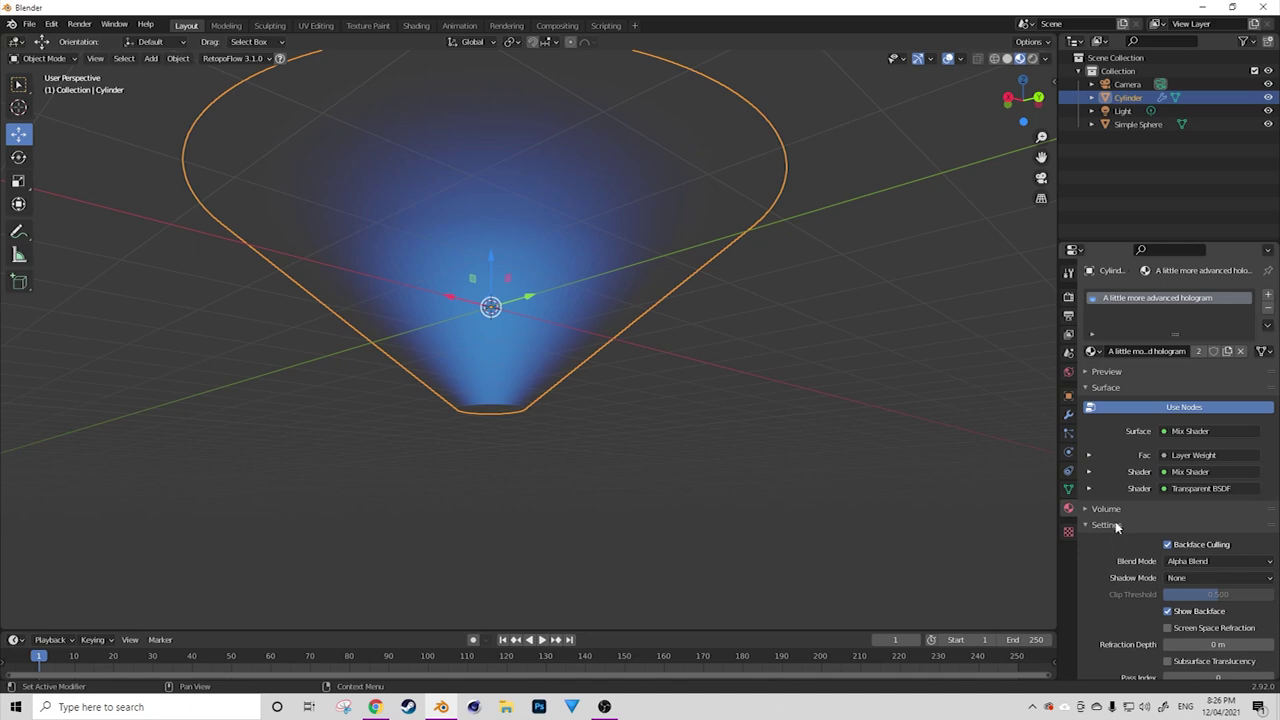
pyautogui.scroll(6, 585, 332)
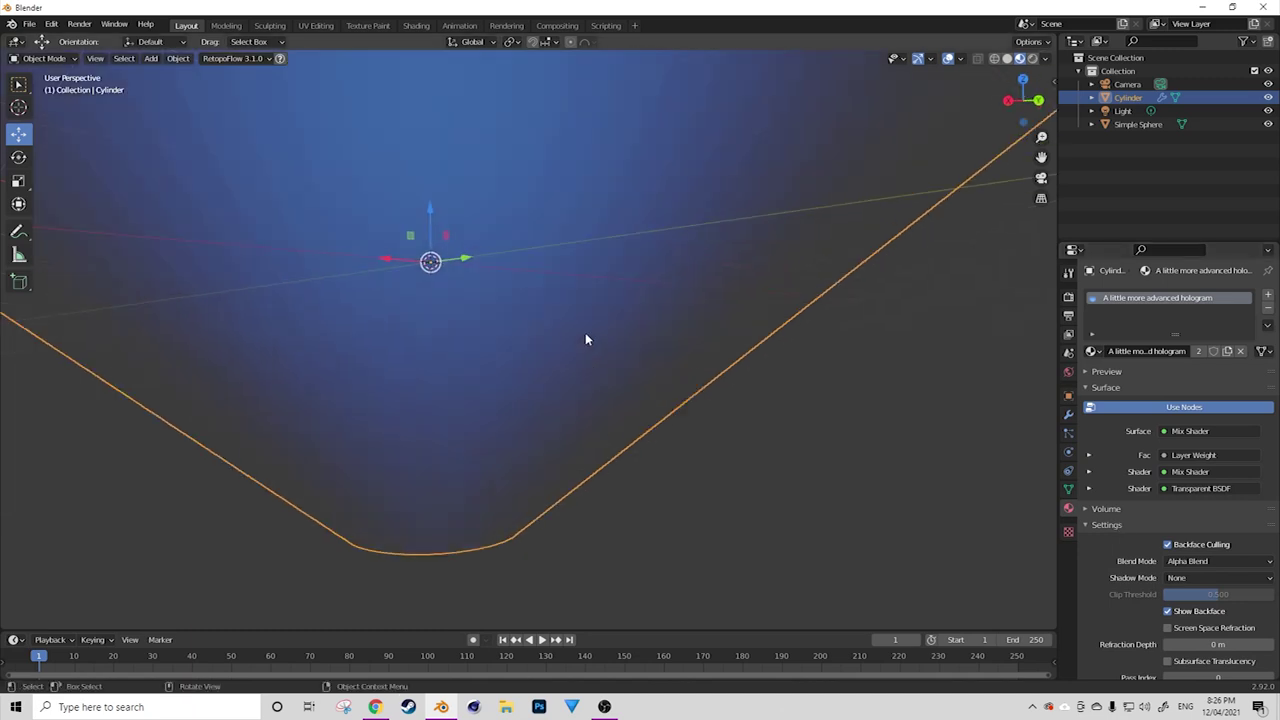
pyautogui.scroll(-2, 1019, 497)
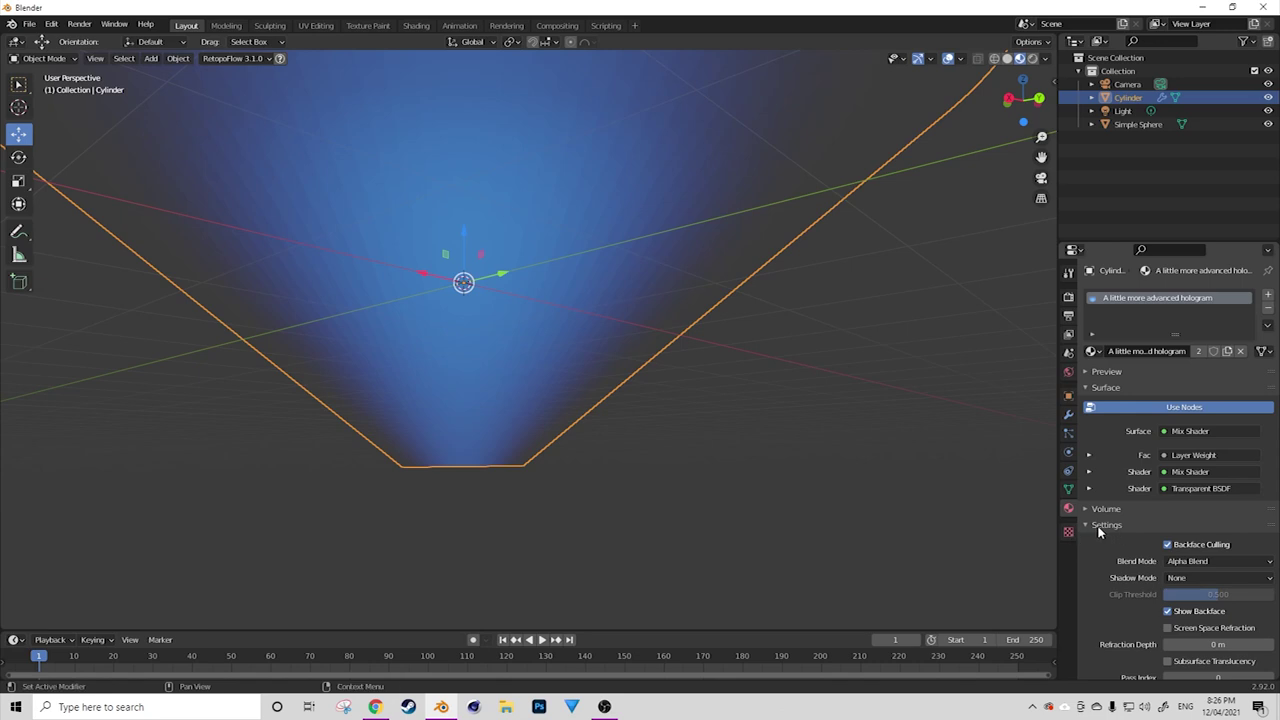
pyautogui.click(1167, 546)
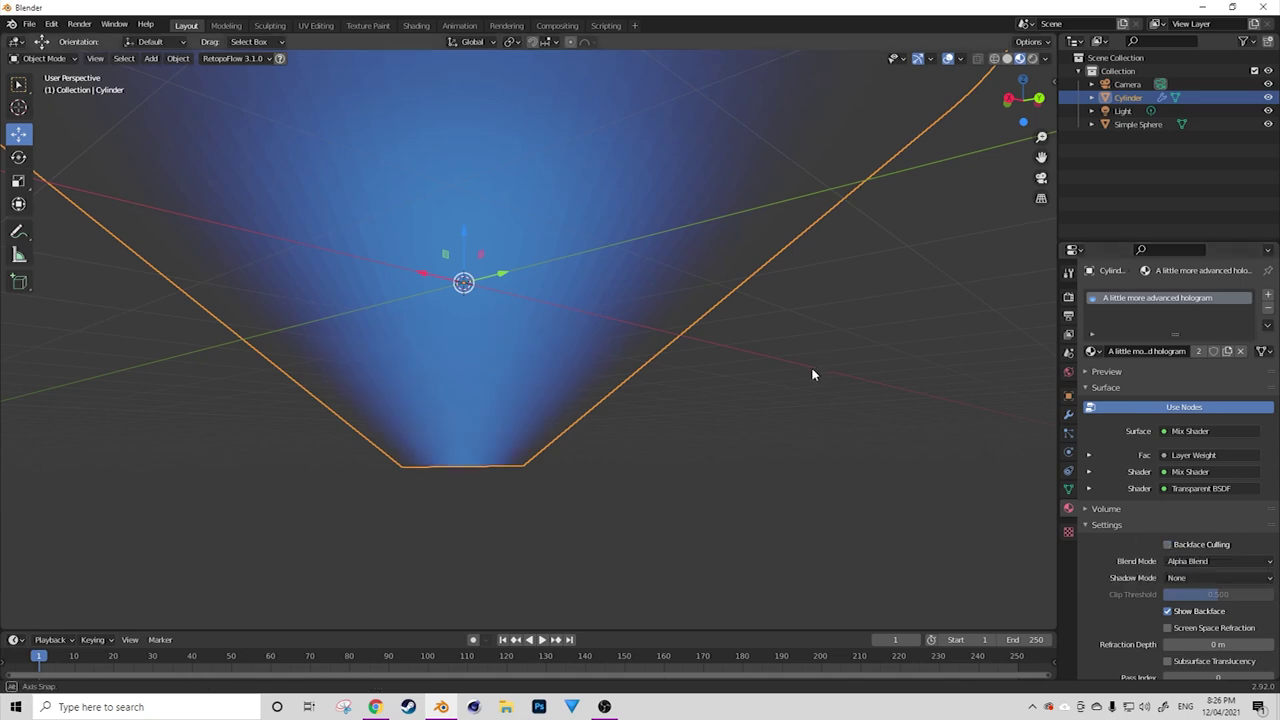
pyautogui.scroll(-3, 797, 397)
pyautogui.moveTo(797, 397); pyautogui.dragTo(608, 346, button='middle')
pyautogui.scroll(4, 609, 364)
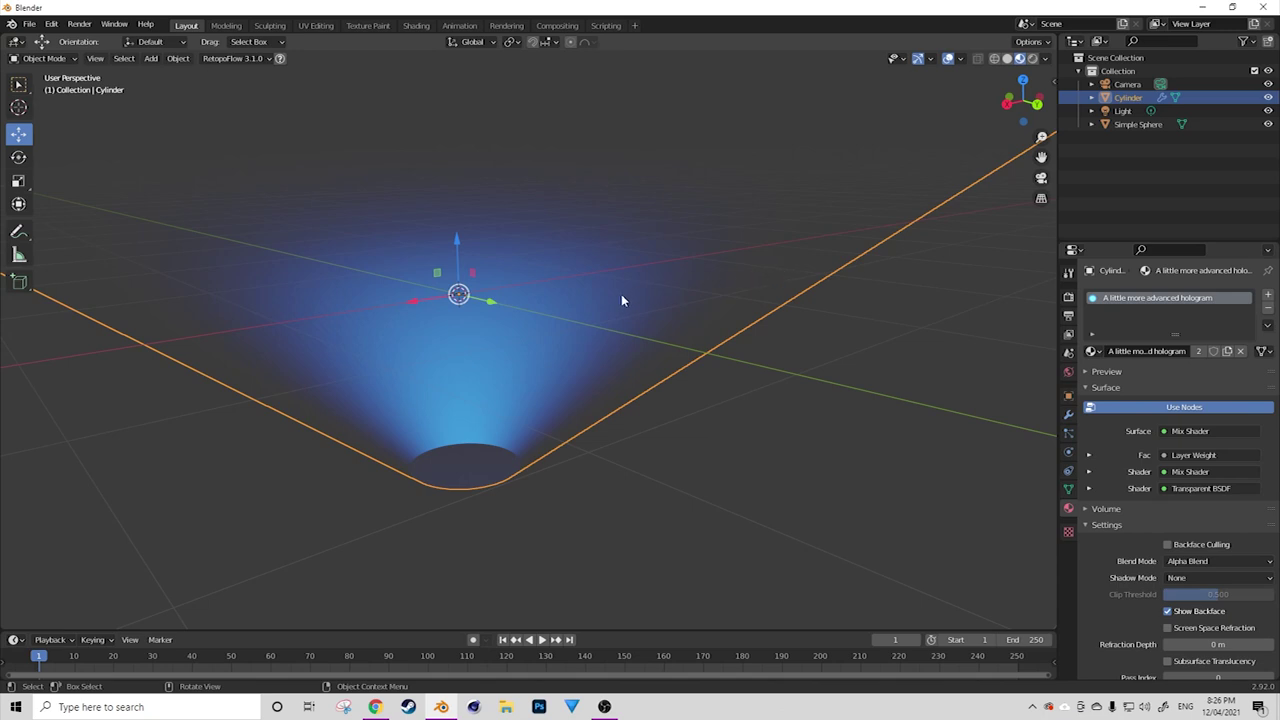
pyautogui.scroll(-4, 619, 296)
# Shade the cone smooth from its right-click context menu.
pyautogui.moveTo(608, 306); pyautogui.dragTo(565, 325, button='middle')
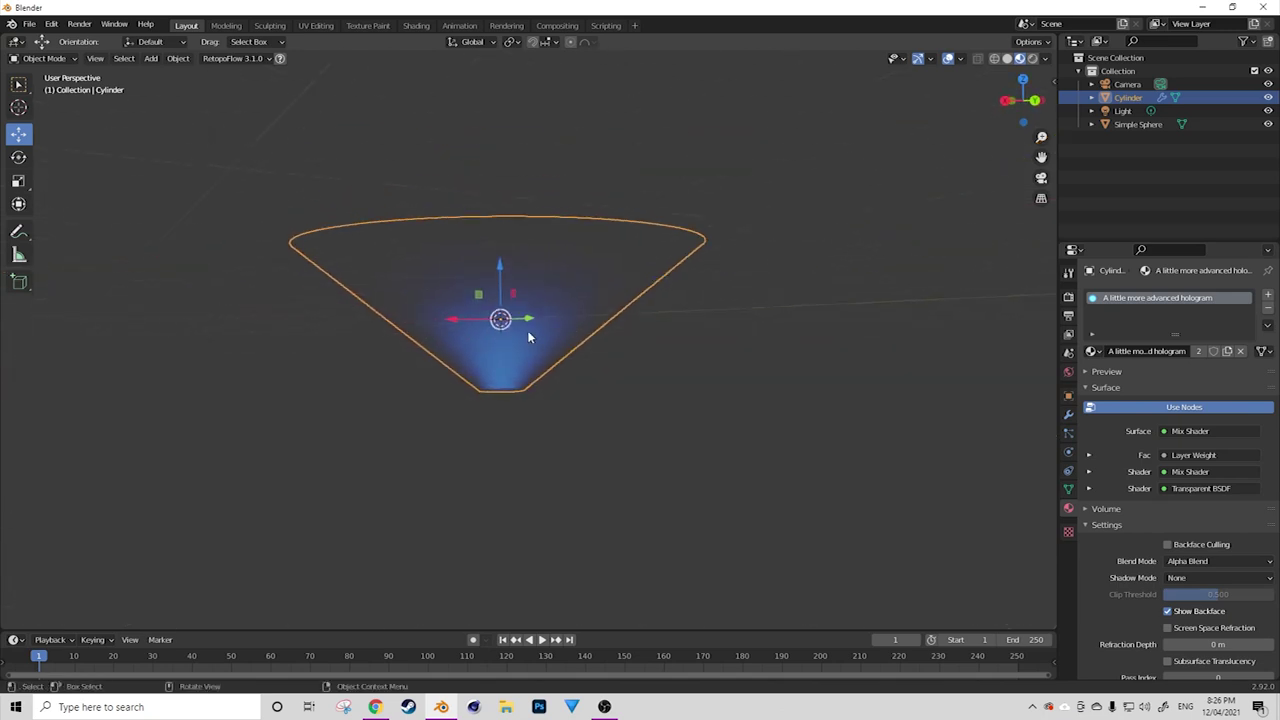
pyautogui.rightClick(527, 333)
pyautogui.click(505, 332)
pyautogui.scroll(2, 543, 406)
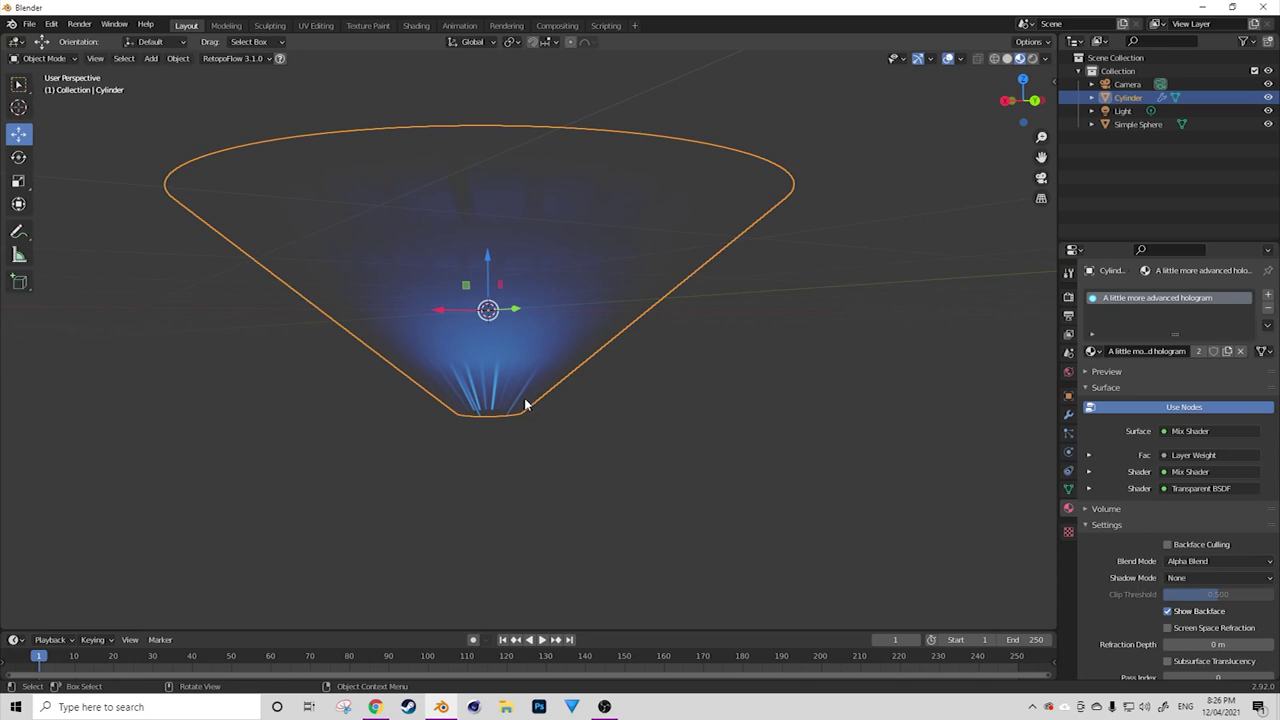
pyautogui.click(1068, 490)
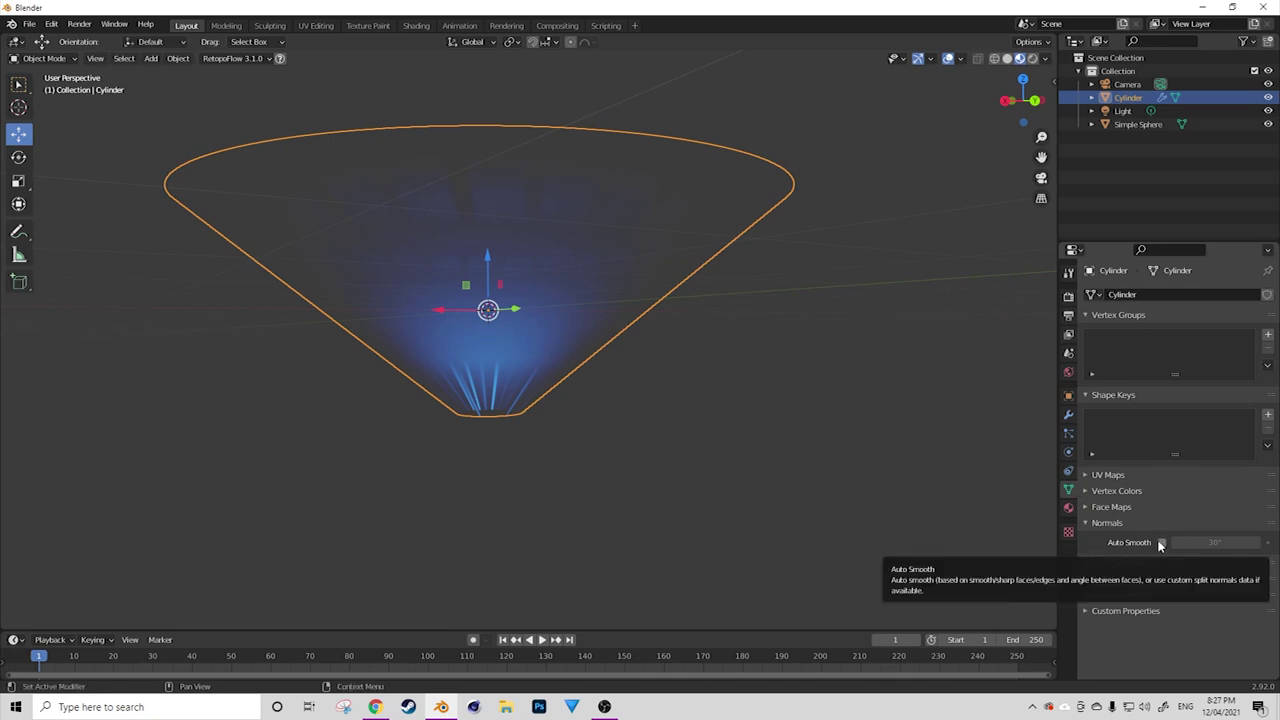
# Enable Auto Smooth at 30° in the cone's Normals settings, then enter Edit Mode.
pyautogui.click(1161, 543)
pyautogui.moveTo(505, 385); pyautogui.dragTo(588, 335, button='middle')
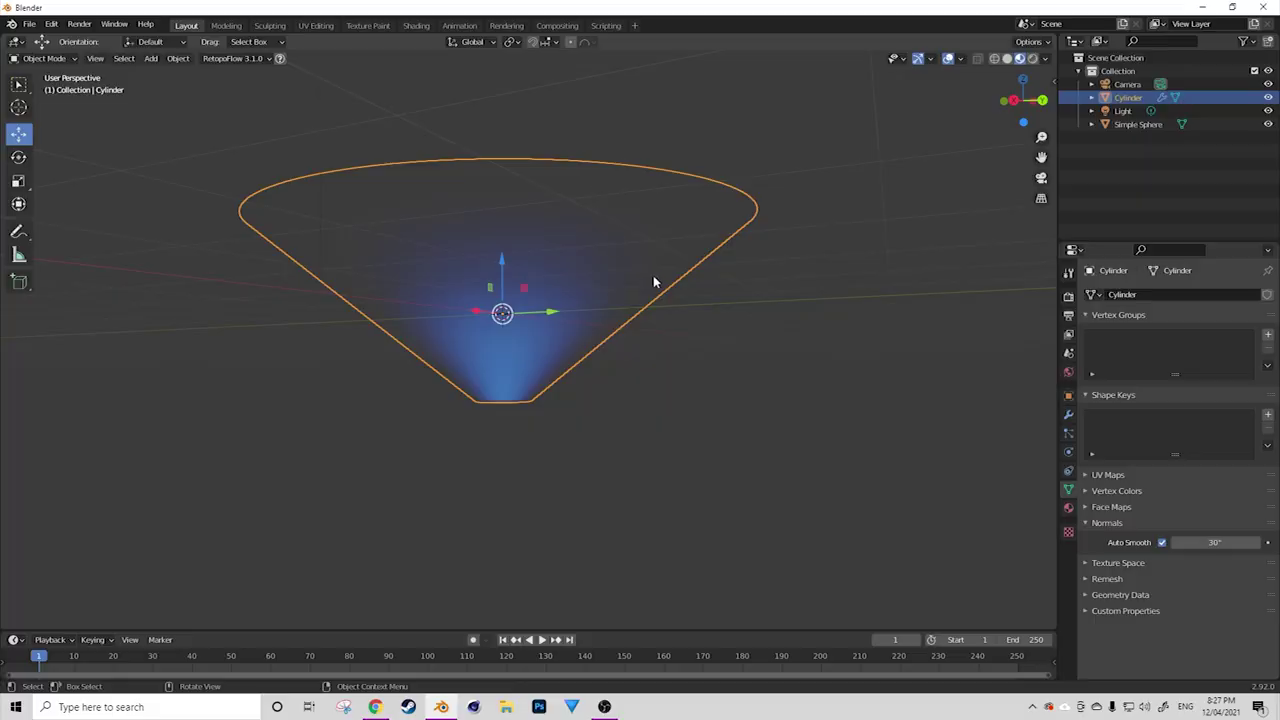
pyautogui.press('Tab')
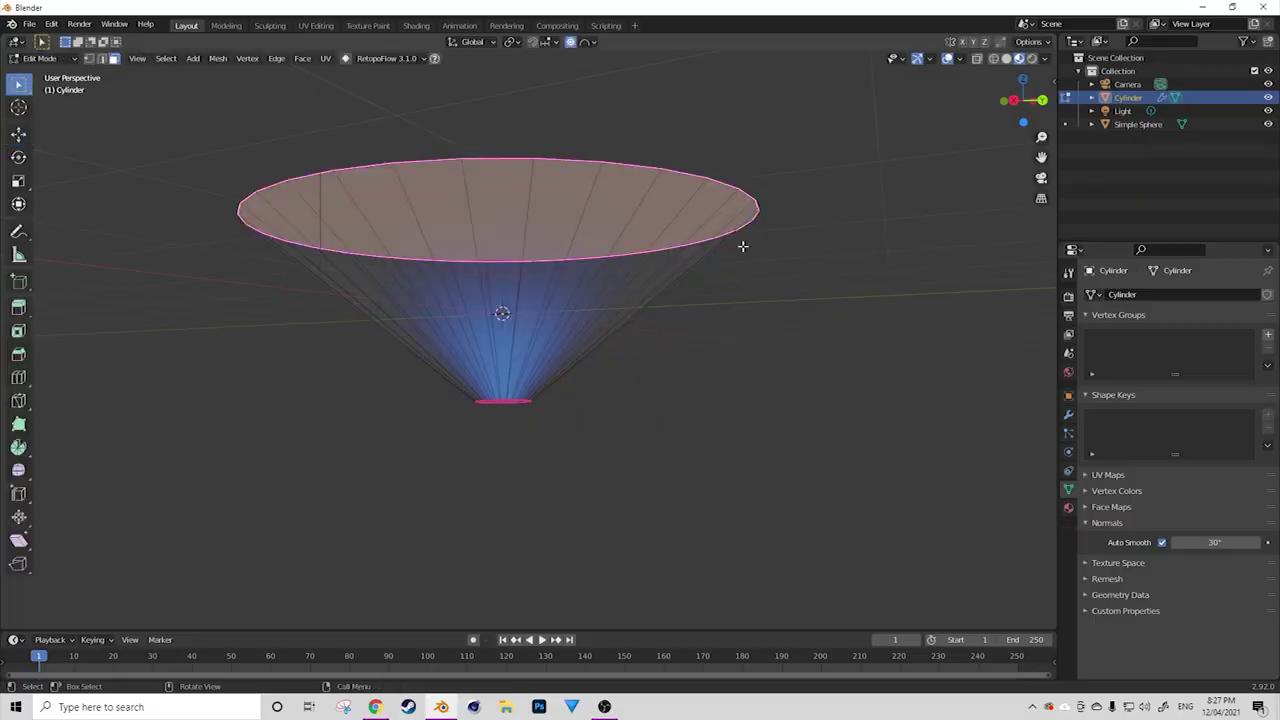
# Display face normals on the cone and toggle Auto Smooth off and on to compare.
pyautogui.click(959, 59)
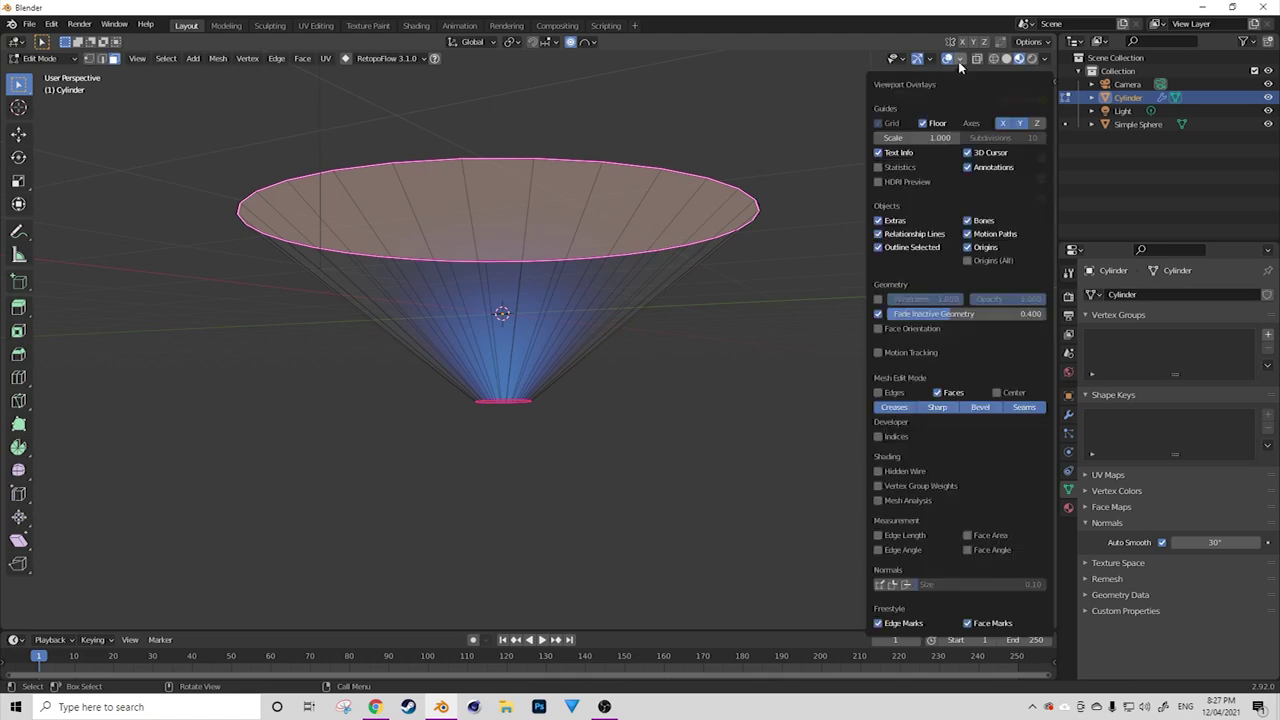
pyautogui.click(892, 585)
pyautogui.moveTo(612, 391); pyautogui.dragTo(680, 370, button='middle')
pyautogui.click(1162, 542)
pyautogui.click(1162, 542)
pyautogui.click(1162, 542)
pyautogui.click(1162, 542)
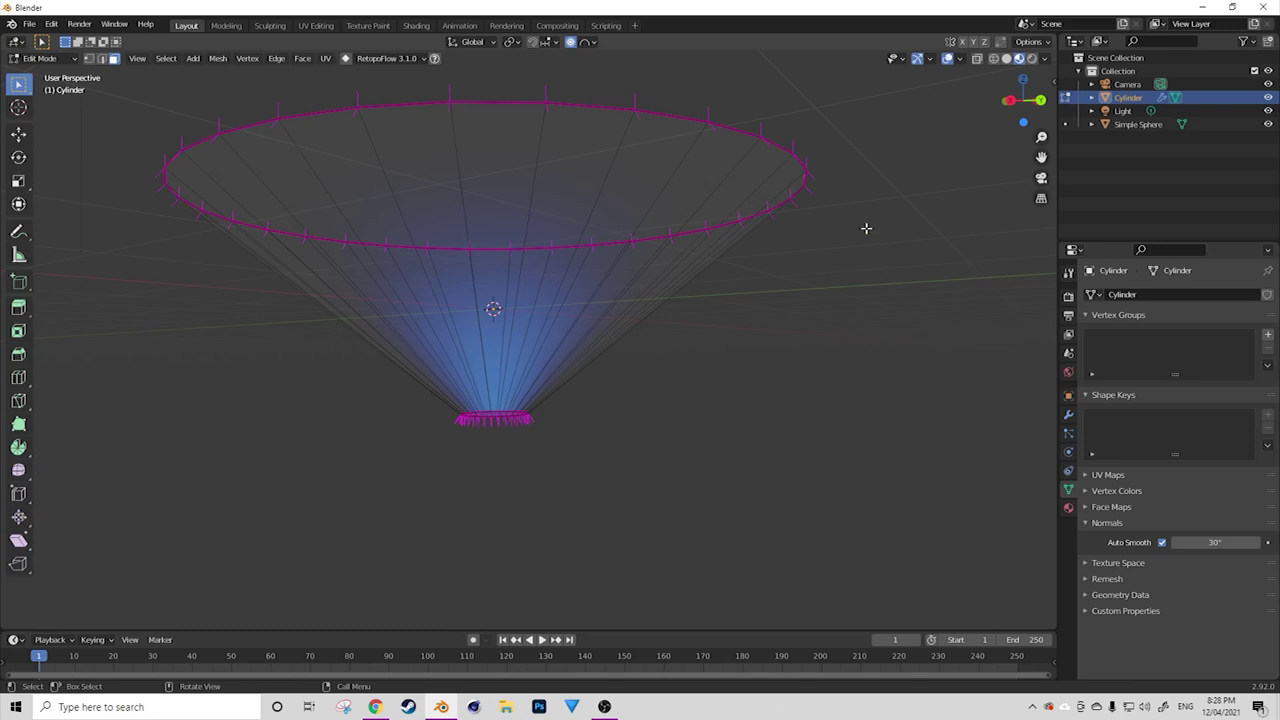
# Turn off proportional editing and hide the face normal overlay.
pyautogui.click(571, 42)
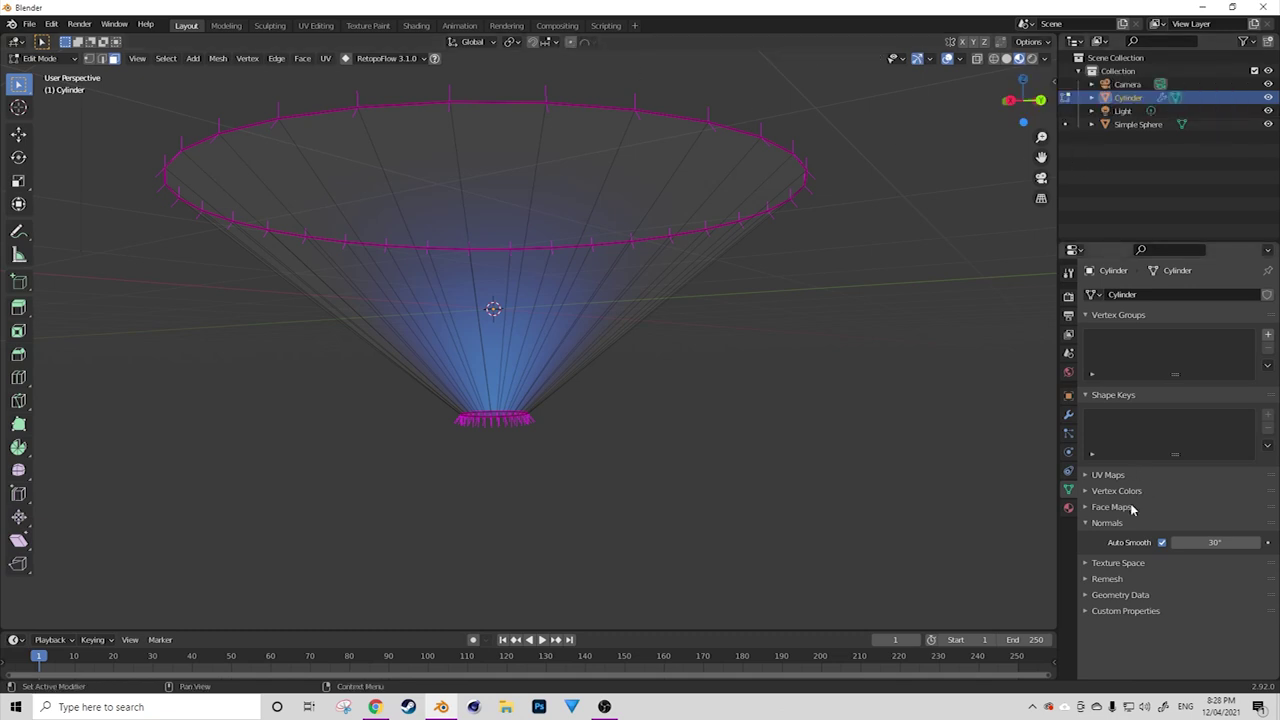
pyautogui.click(960, 58)
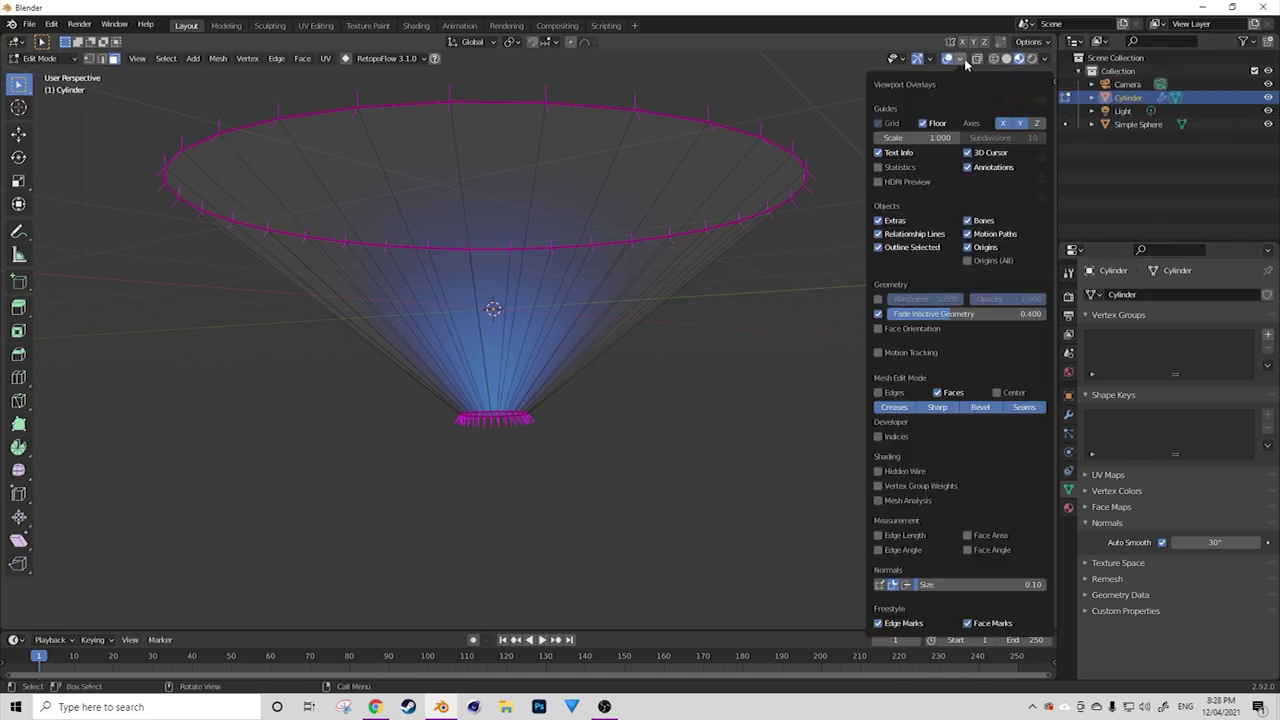
pyautogui.click(893, 584)
pyautogui.scroll(-2, 491, 251)
pyautogui.moveTo(491, 251); pyautogui.dragTo(580, 357, button='middle')
# Return to Object Mode and reselect the cone.
pyautogui.press('Tab')
pyautogui.click(648, 386)
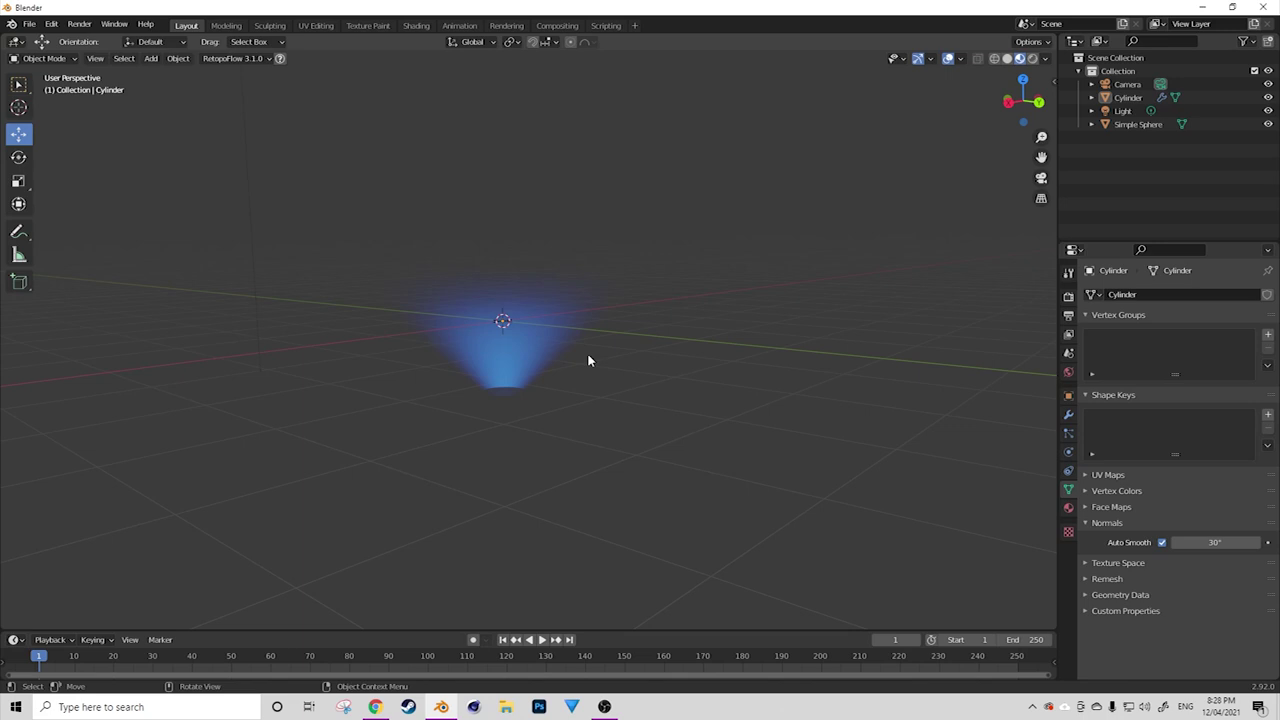
pyautogui.scroll(2, 540, 382)
pyautogui.click(523, 380)
pyautogui.scroll(2, 538, 370)
pyautogui.hotkey('alt', 'a')
pyautogui.scroll(-4, 560, 365)
pyautogui.click(503, 351)
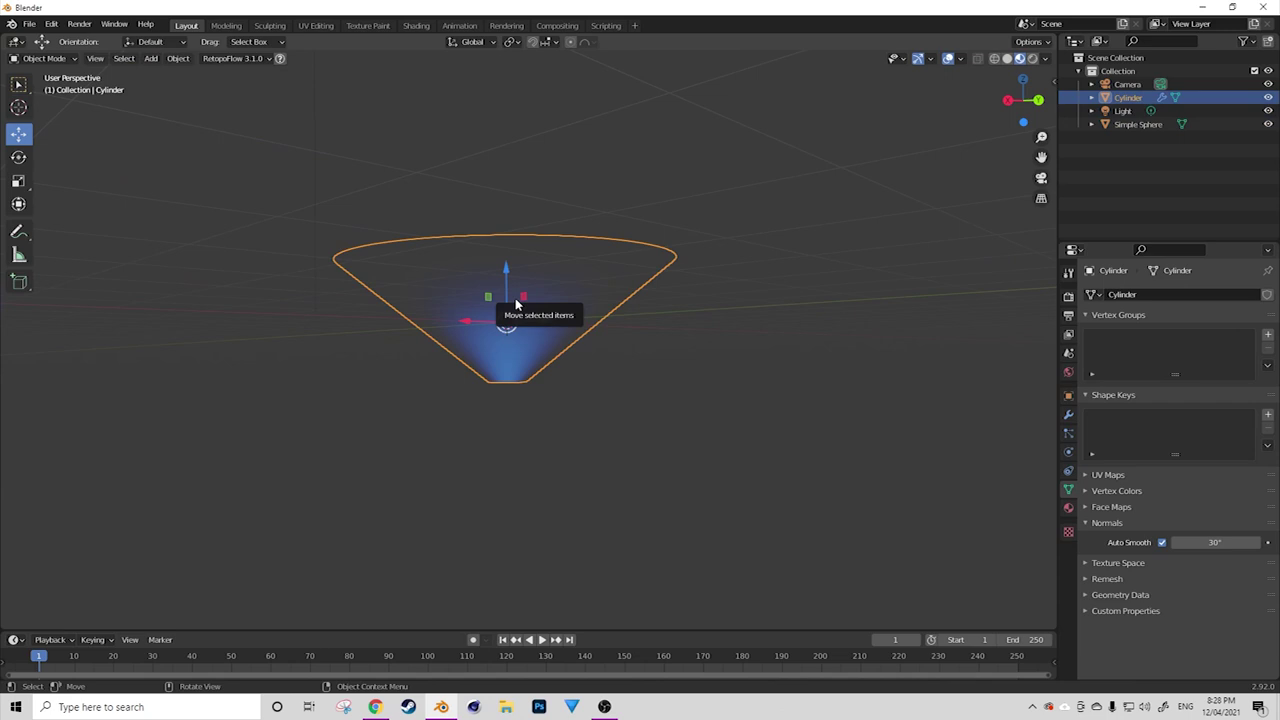
# Duplicate the cone as Cylinder.001, slide it about 3.7 m right along X, and enter Edit Mode.
pyautogui.moveTo(517, 303); pyautogui.dragTo(700, 346, button='middle')
pyautogui.hotkey('shift', 'd')
pyautogui.rightClick(632, 351)
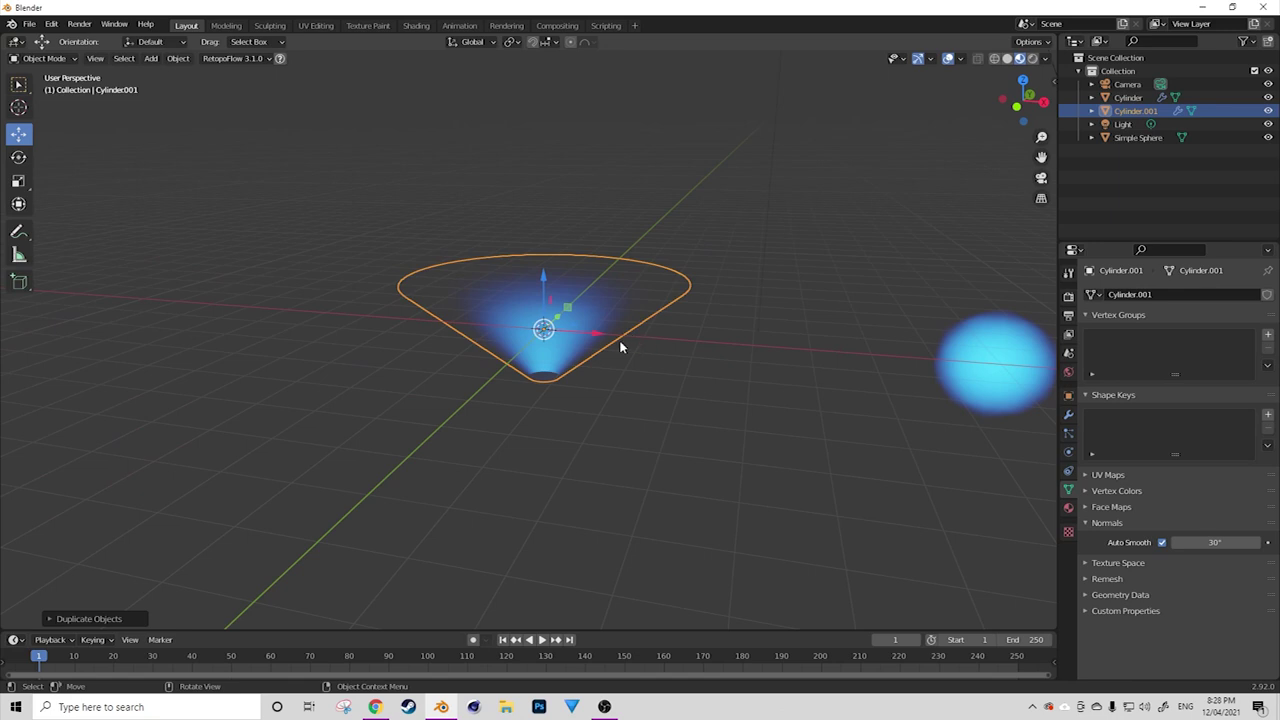
pyautogui.hotkey('ctrl', 'z')
pyautogui.hotkey('shift', 'd')
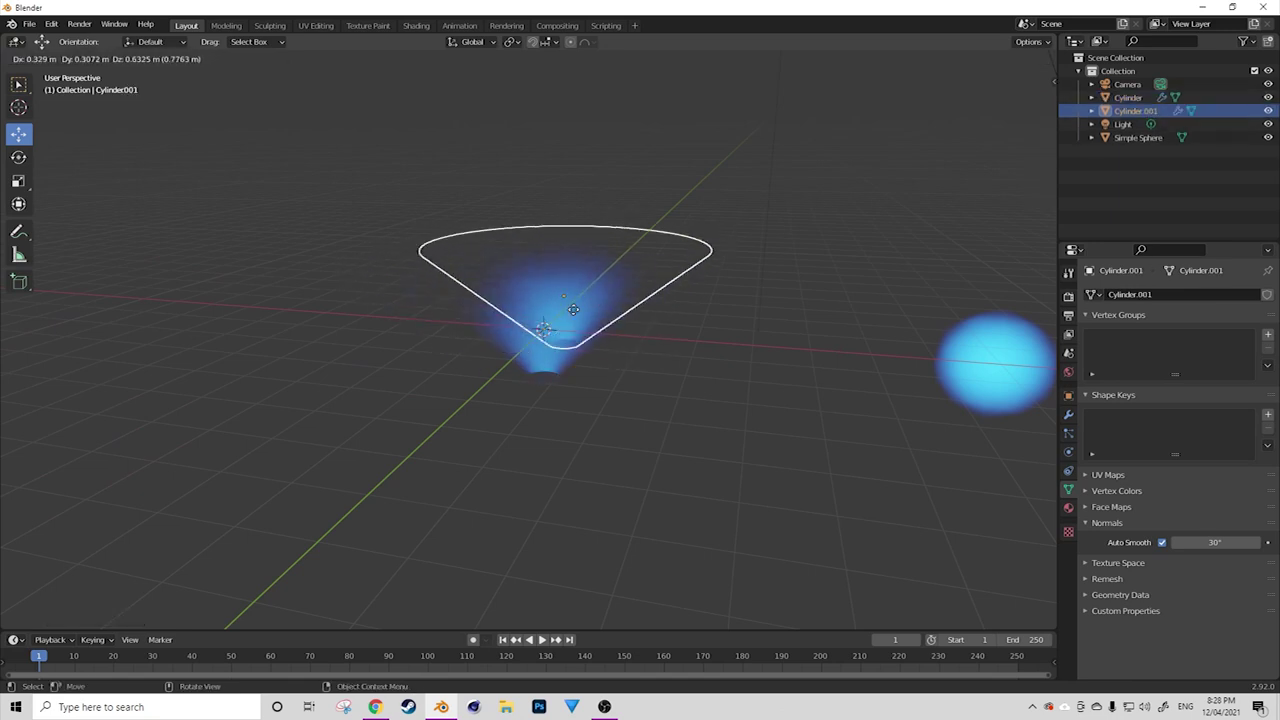
pyautogui.press('x')
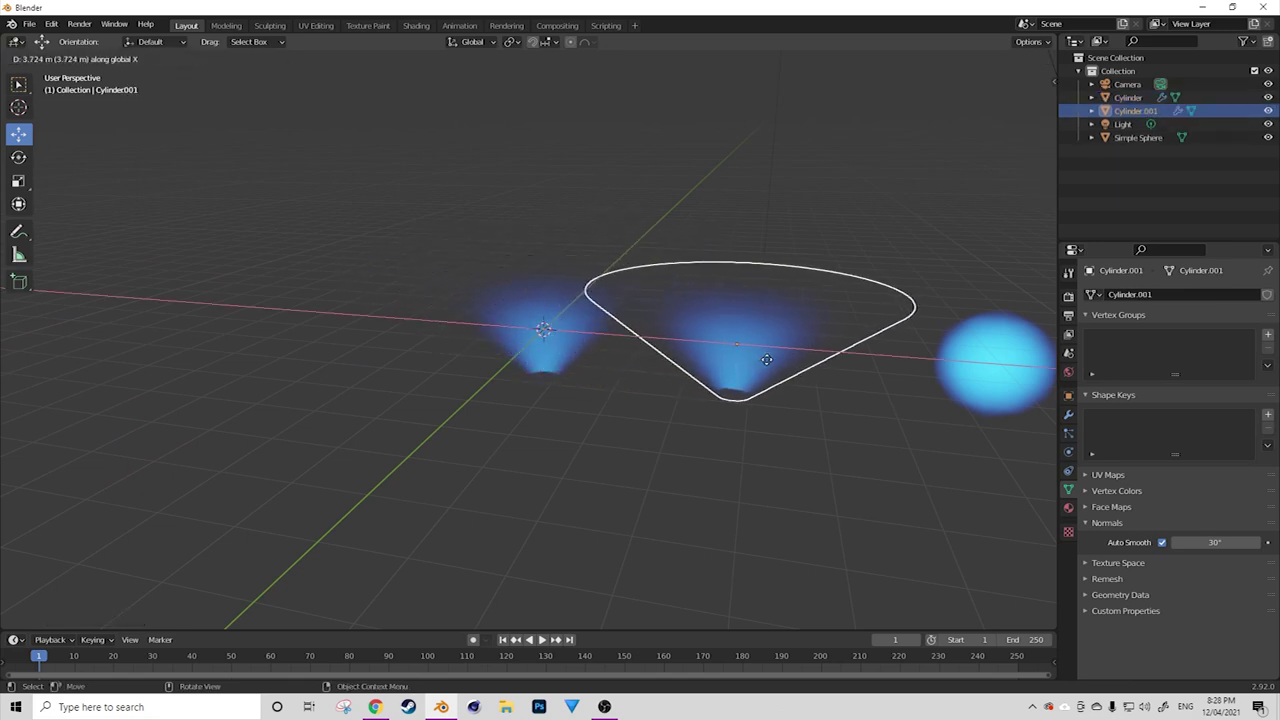
pyautogui.click(790, 368)
pyautogui.scroll(5, 680, 357)
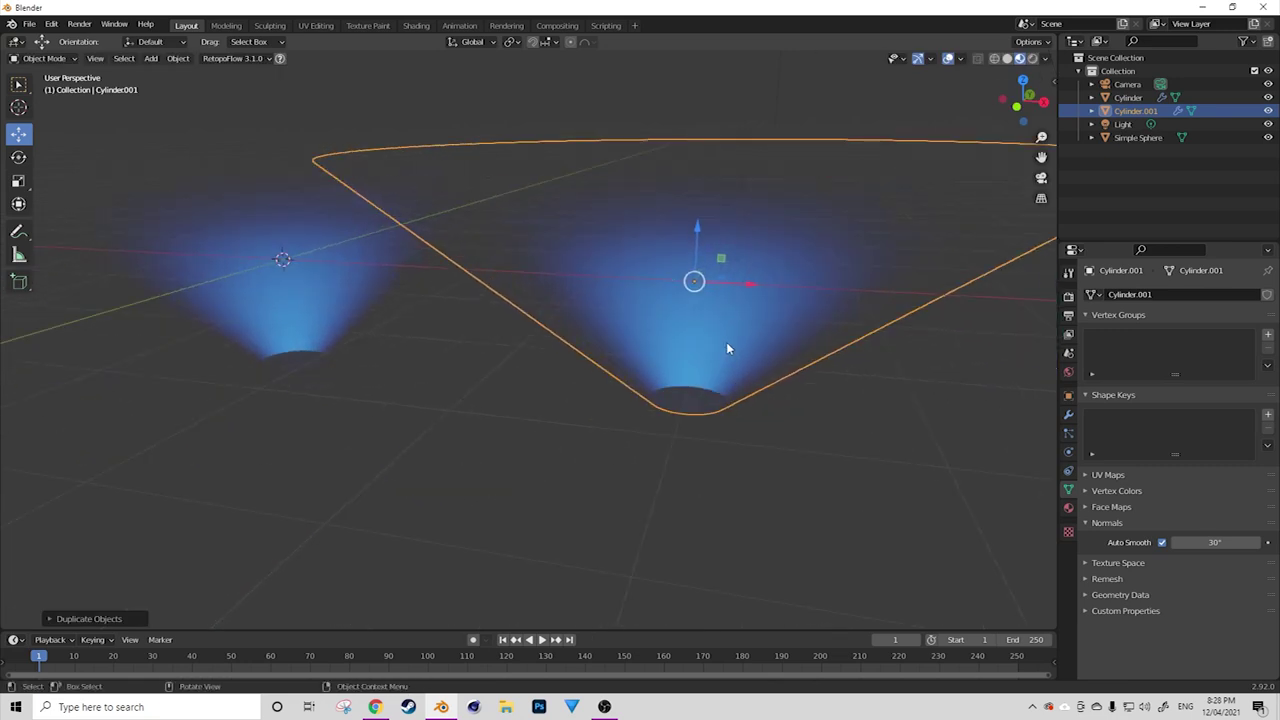
pyautogui.scroll(-3, 728, 349)
pyautogui.press('Tab')
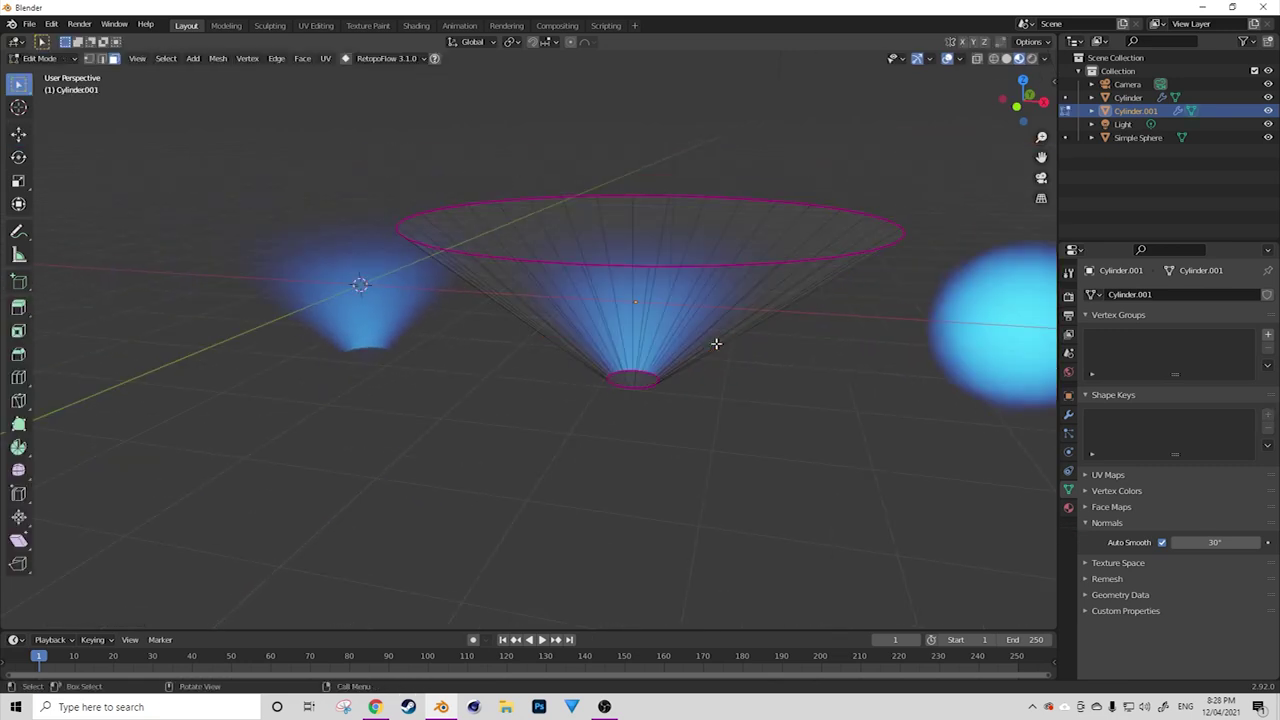
# Add a horizontal loop cut around the middle of the copied cone.
pyautogui.moveTo(677, 329); pyautogui.dragTo(606, 302, button='middle')
pyautogui.hotkey('ctrl', 'r')
pyautogui.press('Escape')
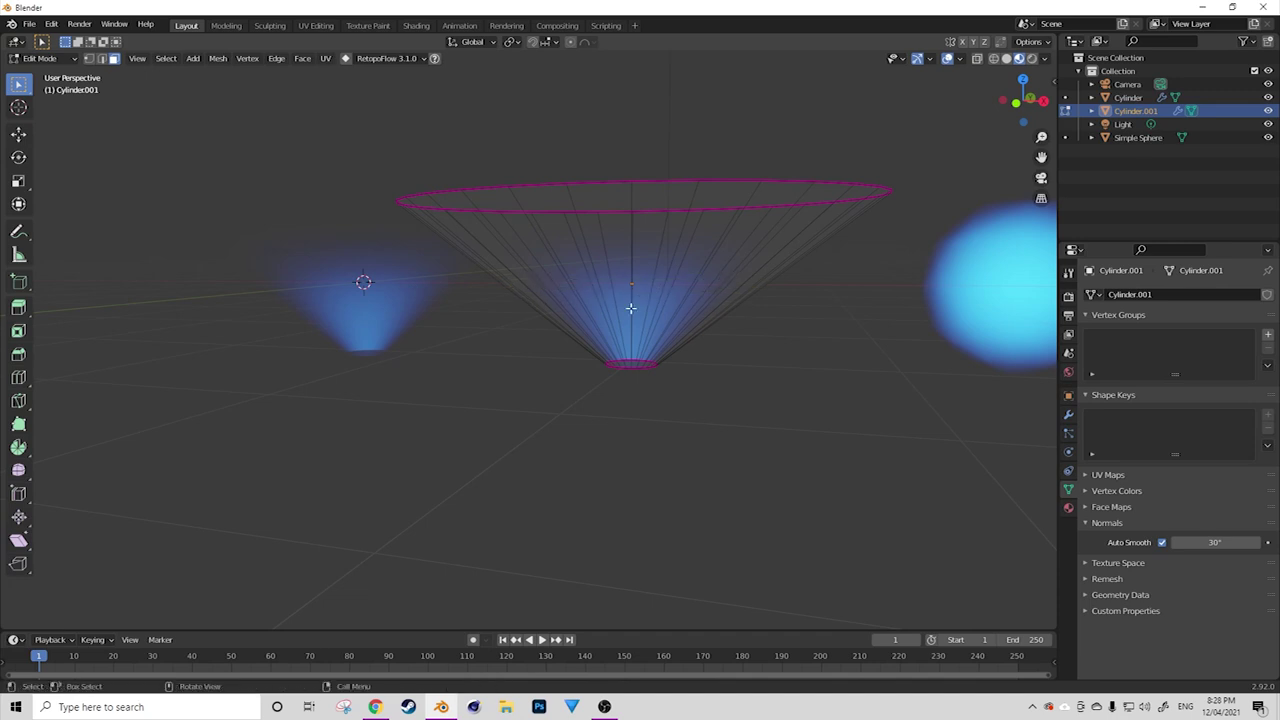
pyautogui.hotkey('ctrl', 'r')
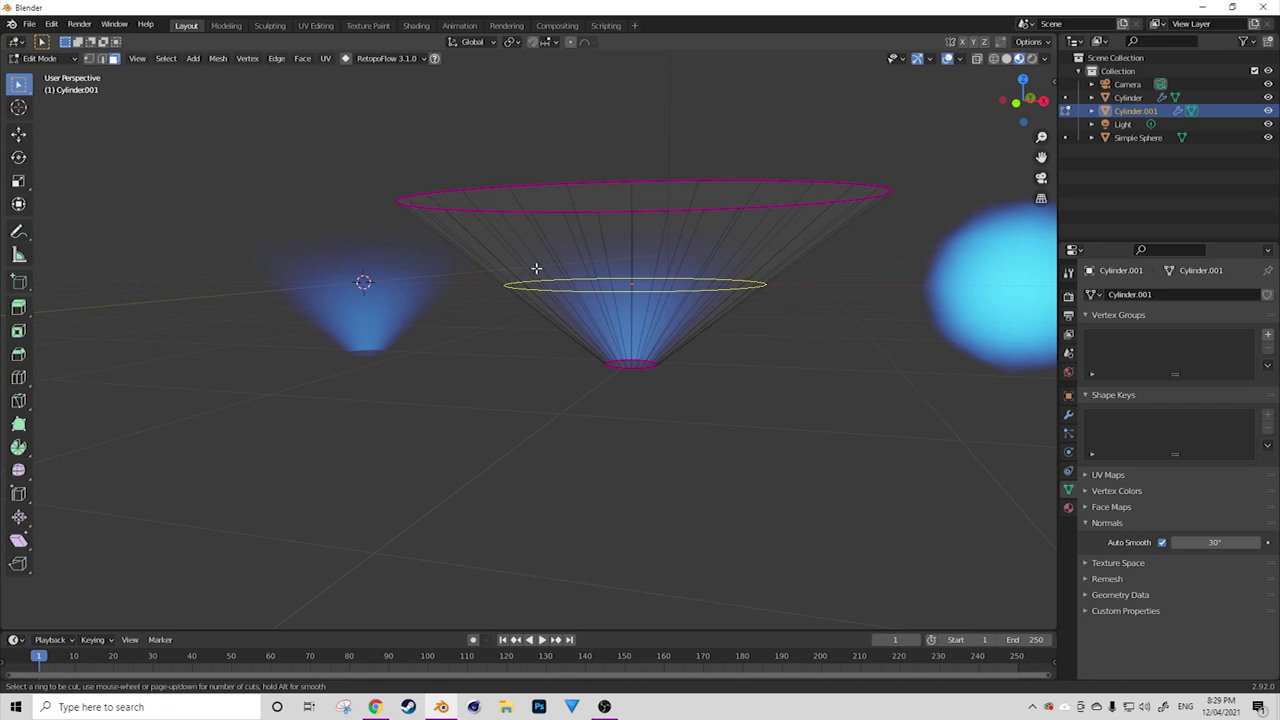
pyautogui.moveTo(616, 289); pyautogui.dragTo(628, 275, button='middle')
pyautogui.click(628, 275)
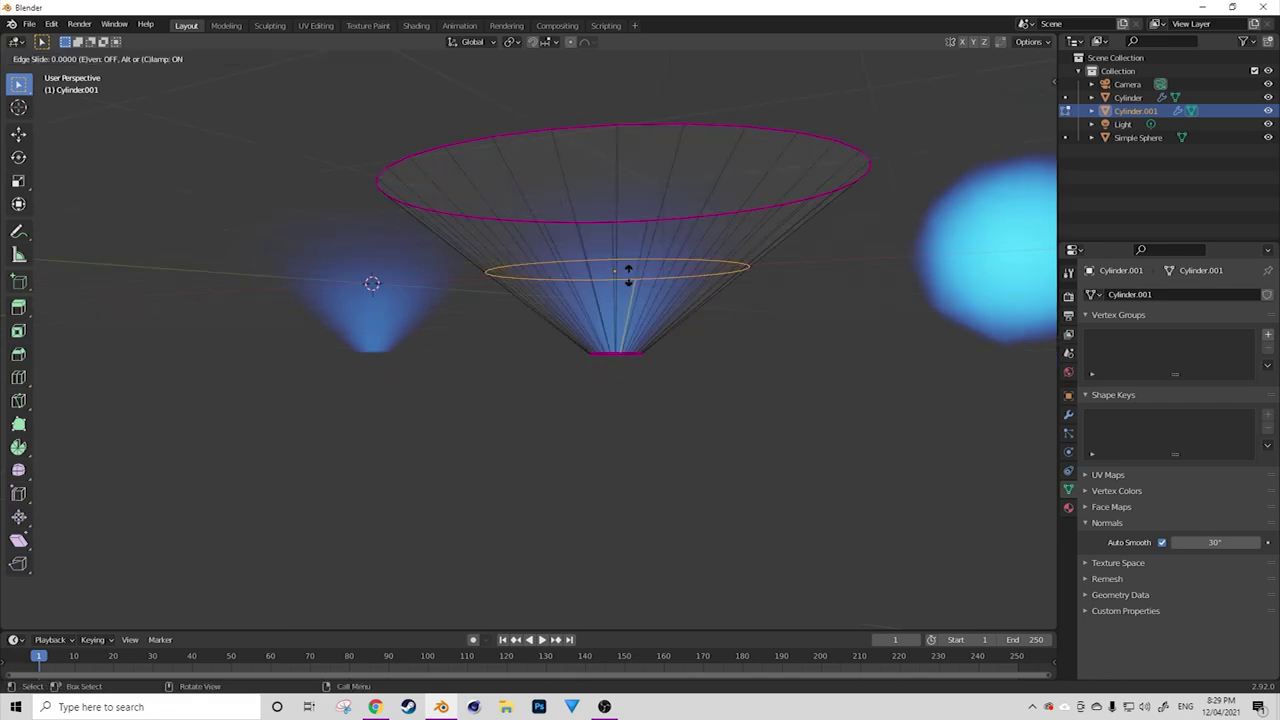
pyautogui.click(628, 275)
# Select the copy's top rim and scale it down smaller.
pyautogui.moveTo(626, 277); pyautogui.dragTo(462, 202, button='middle')
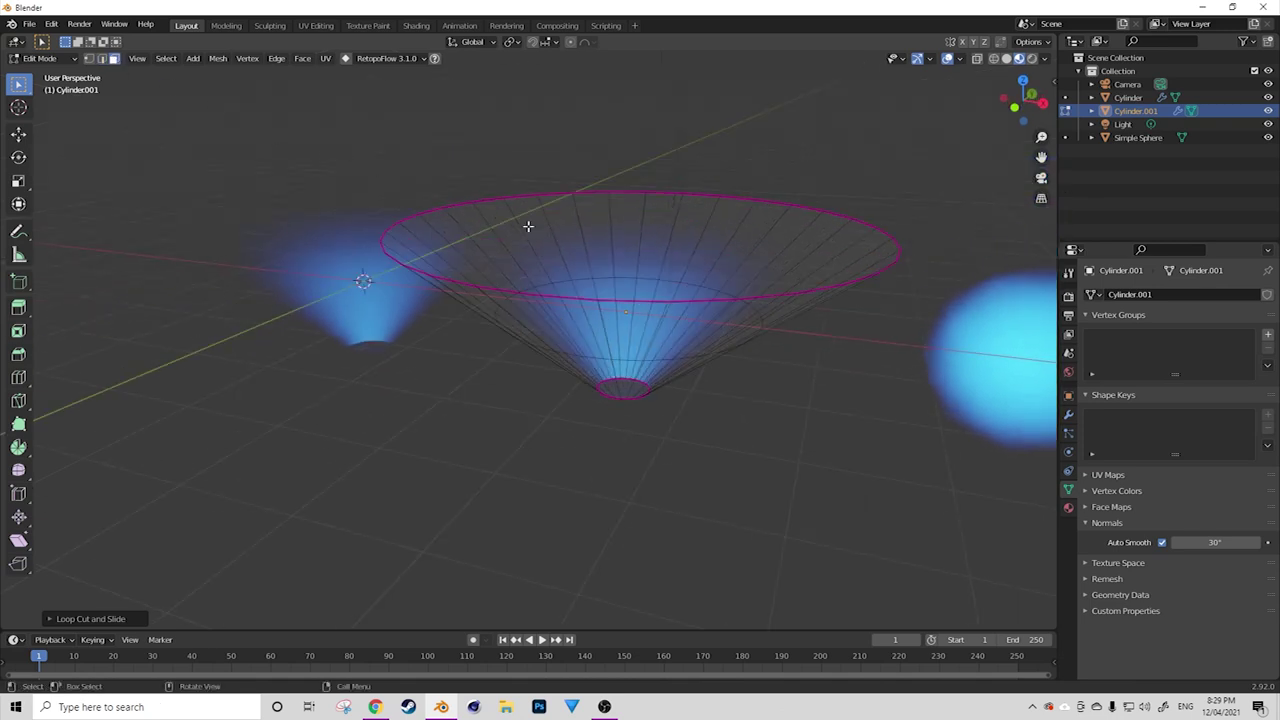
pyautogui.click(642, 256)
pyautogui.moveTo(674, 274); pyautogui.dragTo(1007, 256, button='middle')
pyautogui.press('s')
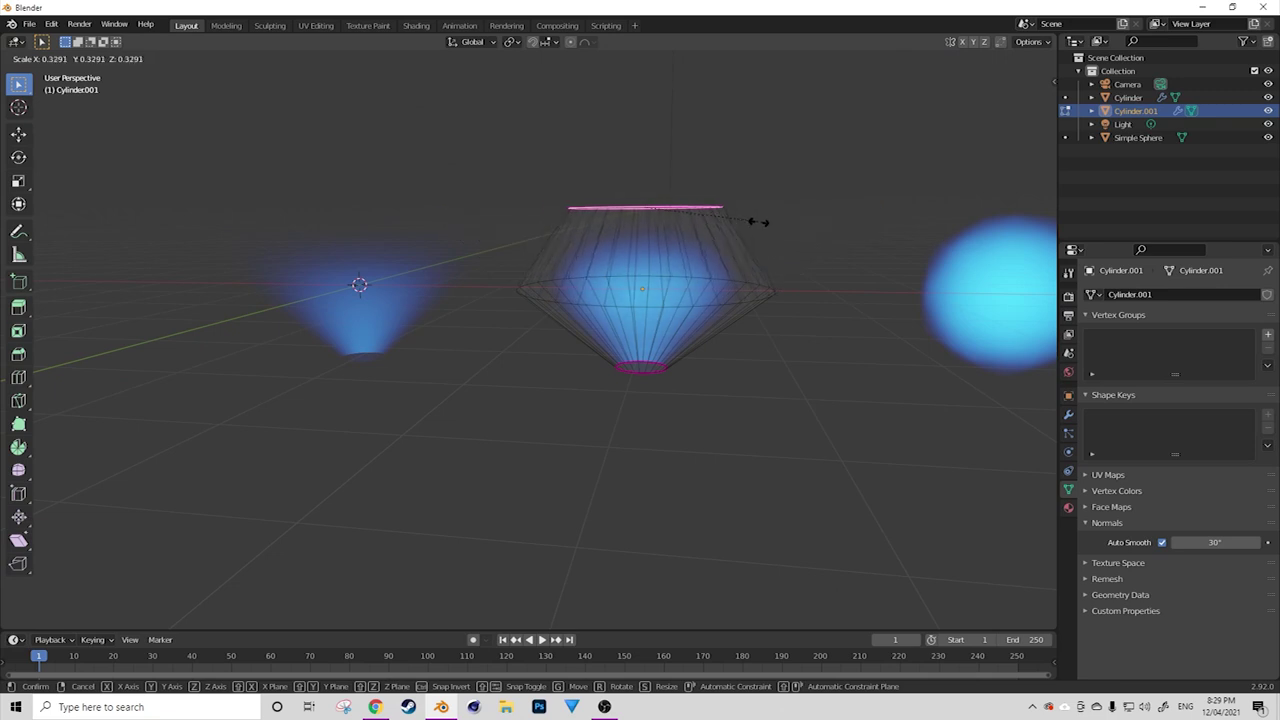
pyautogui.click(677, 217)
# In edge select mode, select the middle edge loop and start scaling it.
pyautogui.moveTo(709, 360); pyautogui.dragTo(634, 314, button='middle')
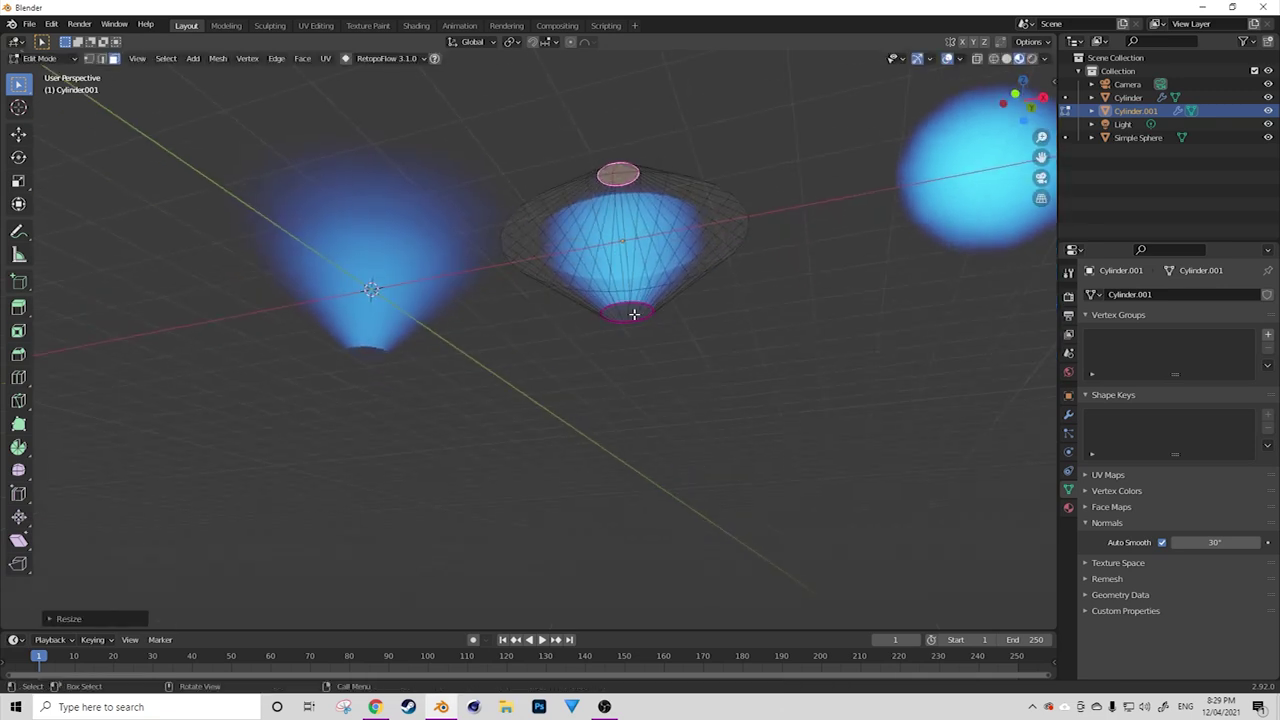
pyautogui.moveTo(731, 306); pyautogui.dragTo(550, 265, button='middle')
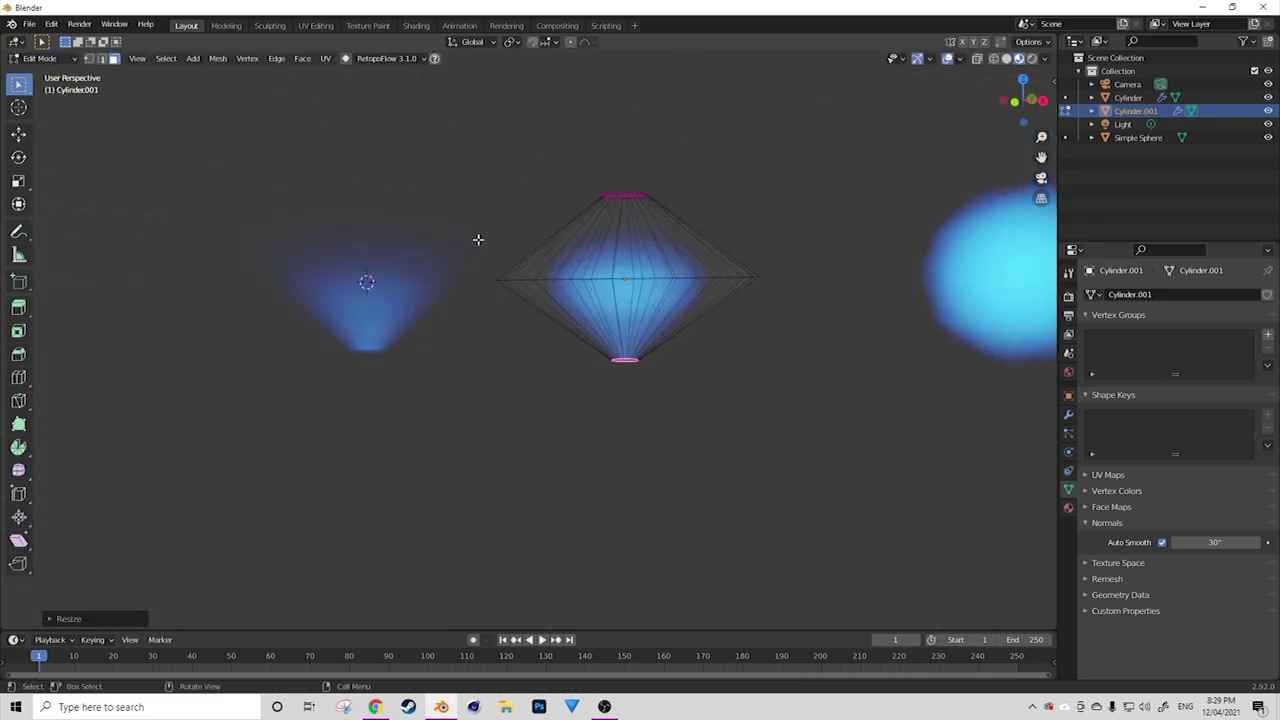
pyautogui.click(101, 58)
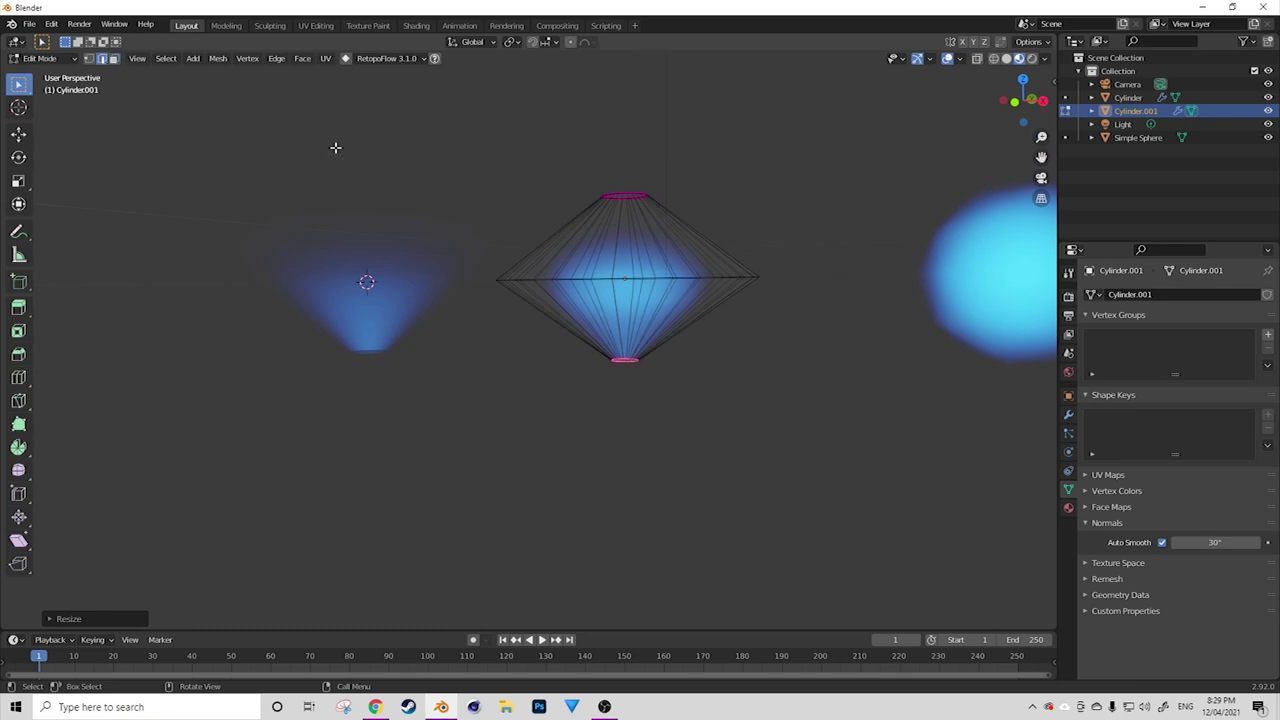
pyautogui.moveTo(490, 285); pyautogui.dragTo(647, 227, button='middle')
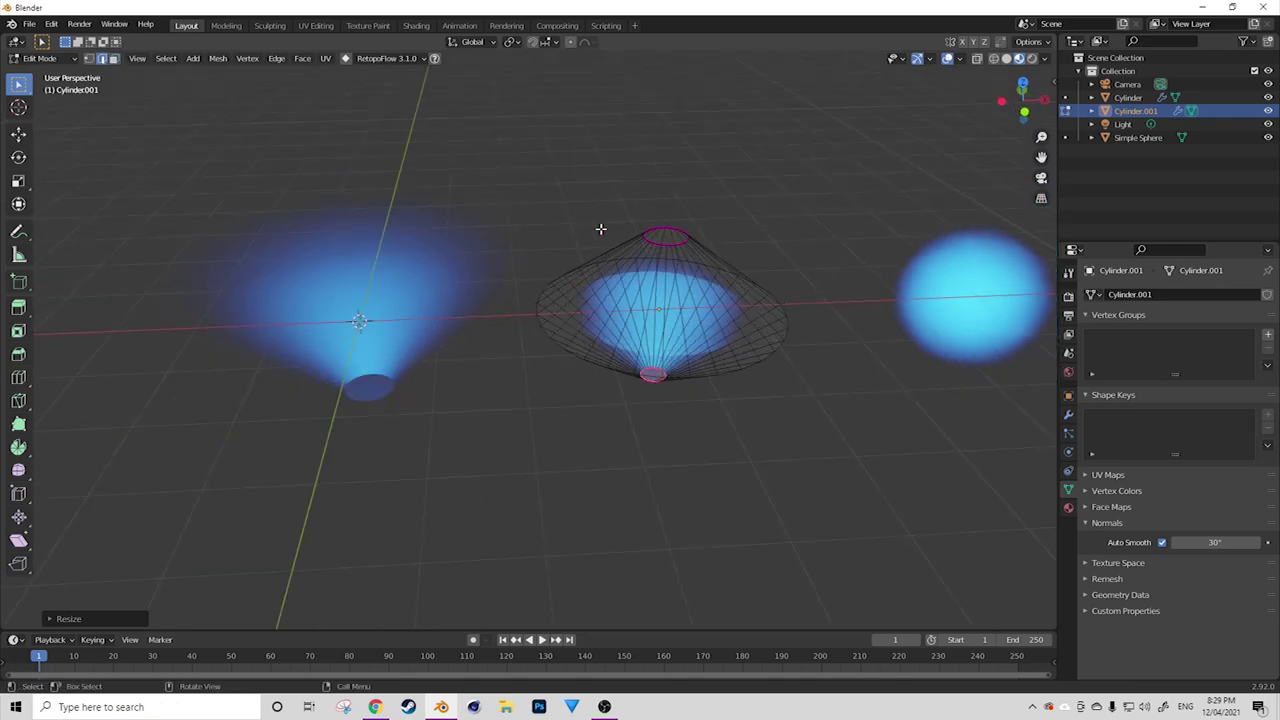
pyautogui.scroll(6, 690, 380)
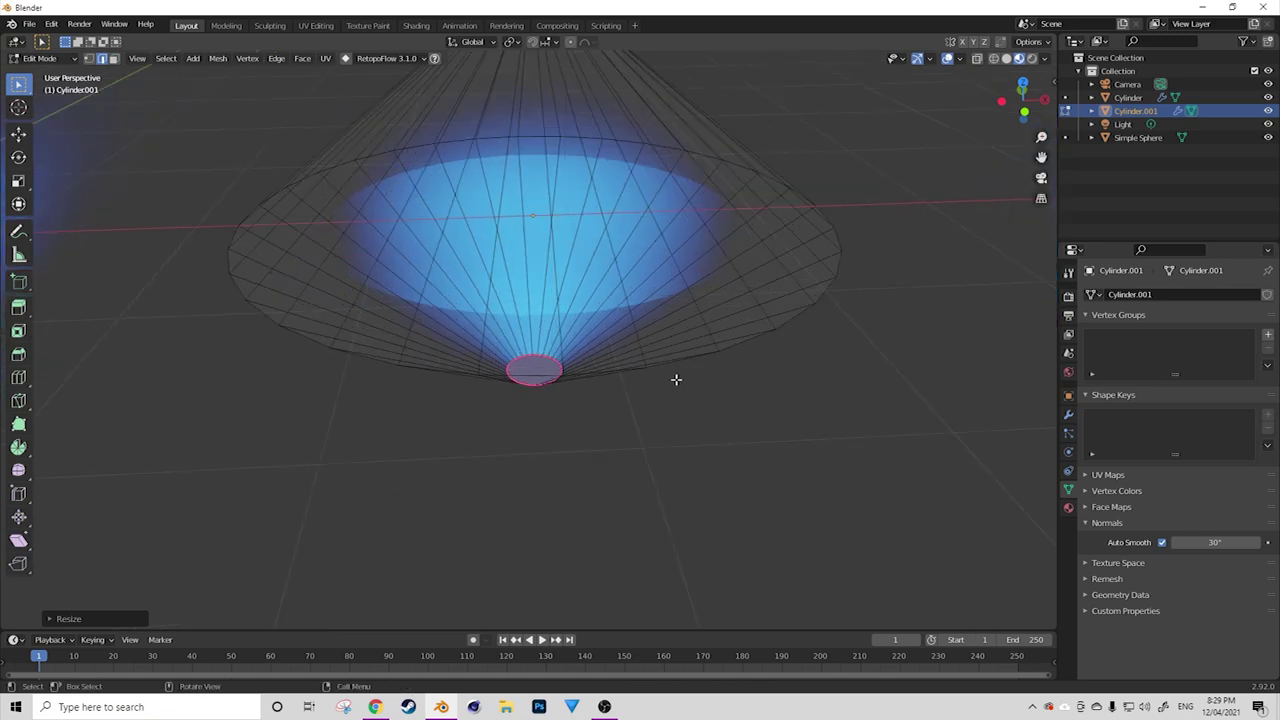
pyautogui.moveTo(675, 380); pyautogui.dragTo(686, 360, button='middle')
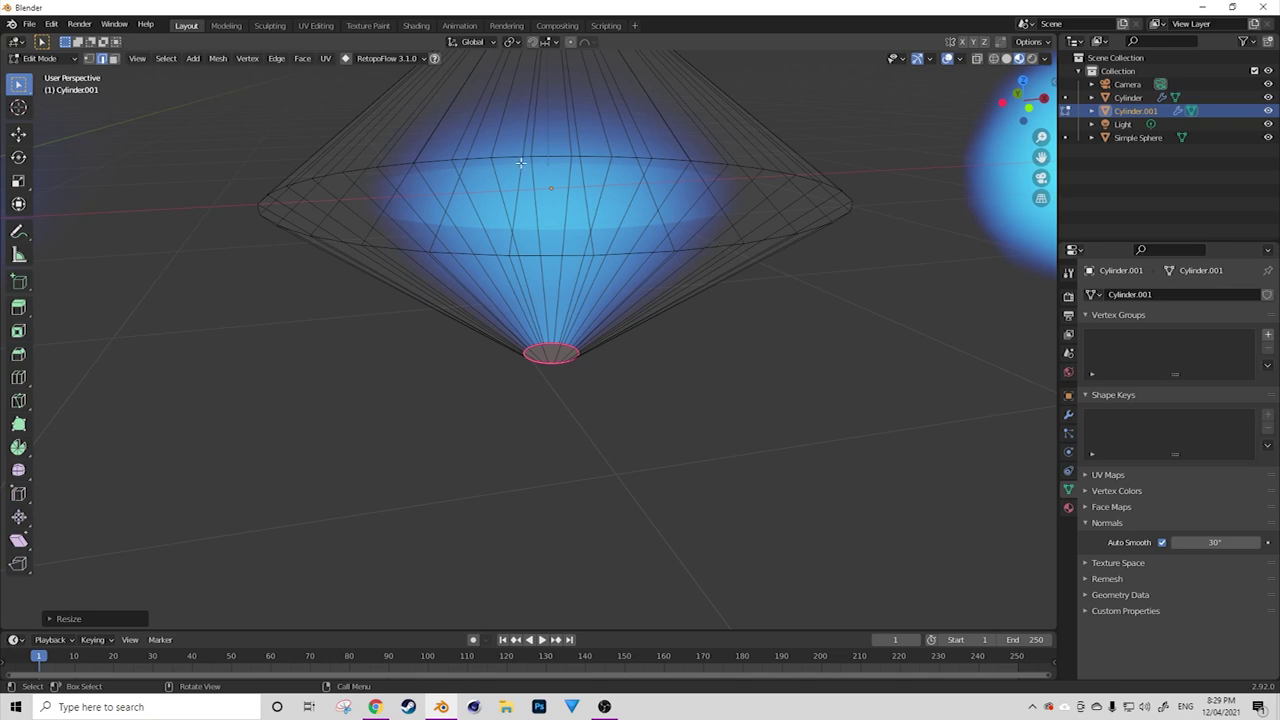
pyautogui.keyDown('alt'); pyautogui.click(722, 244); pyautogui.keyUp('alt')
pyautogui.scroll(-2, 774, 306)
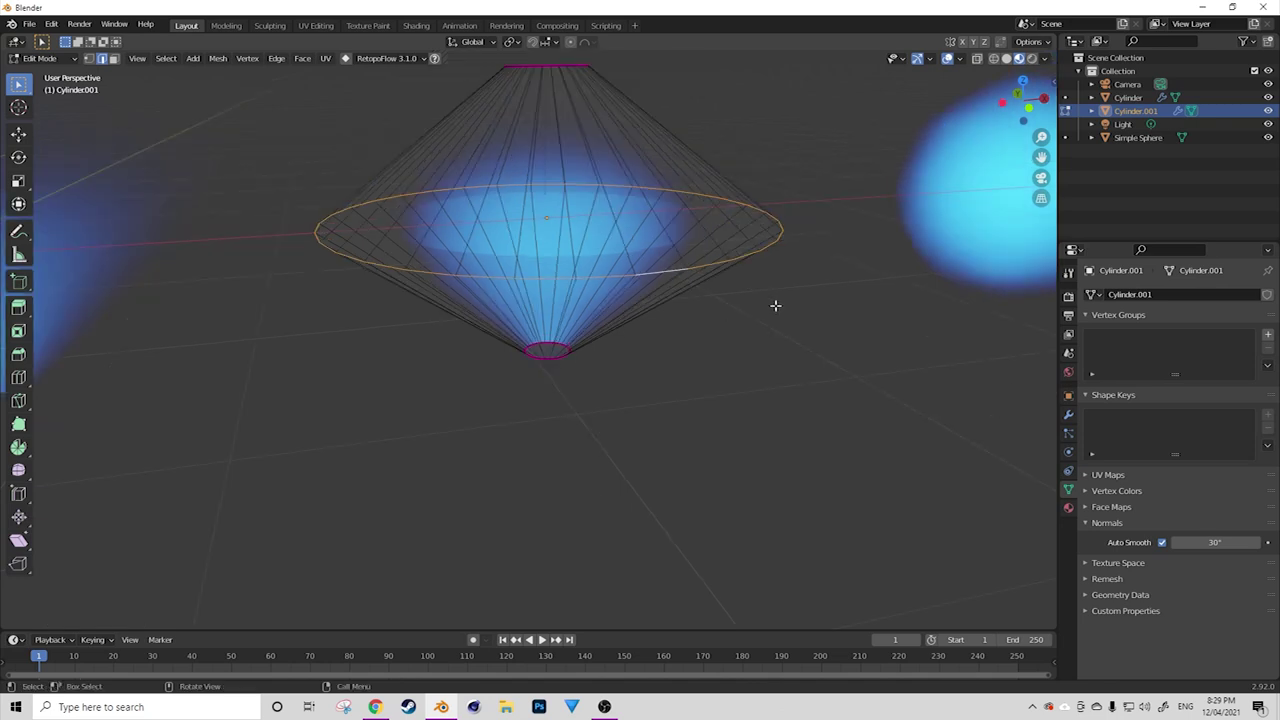
pyautogui.press('s')
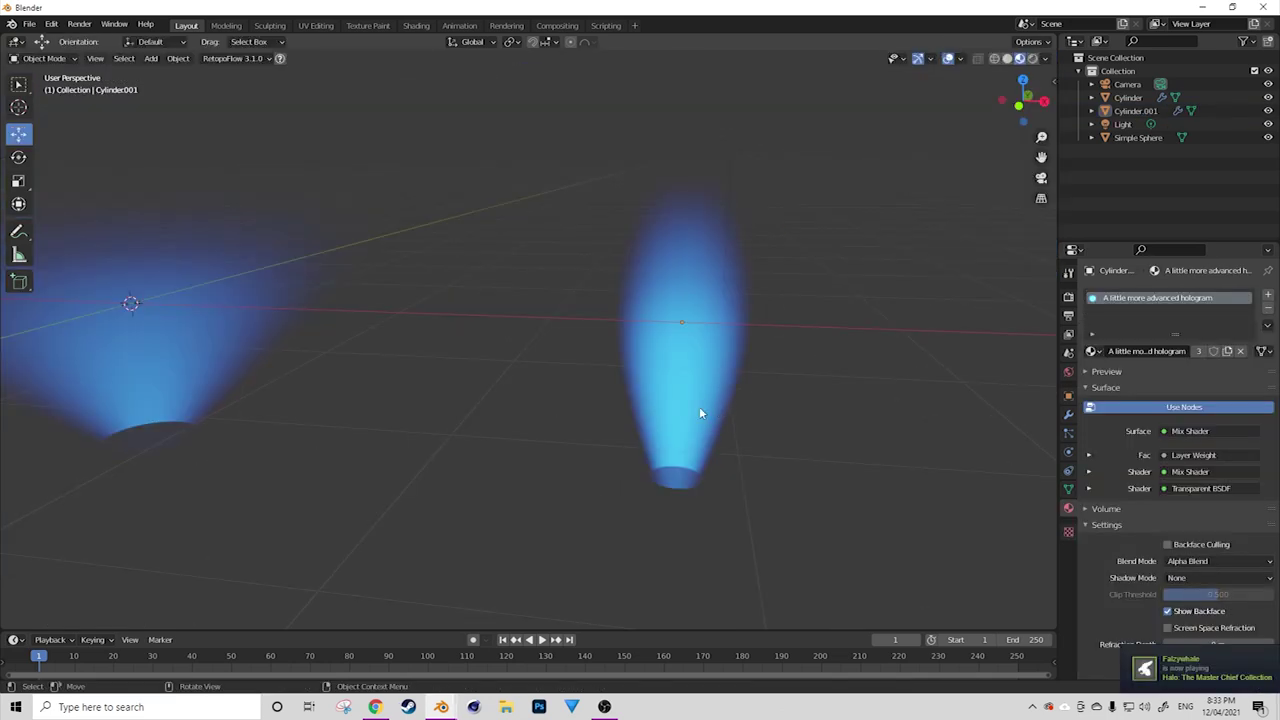
# In front view, rename the copied beam Cylinder.001 to 'Spotlight' in the Outliner.
pyautogui.click(679, 378)
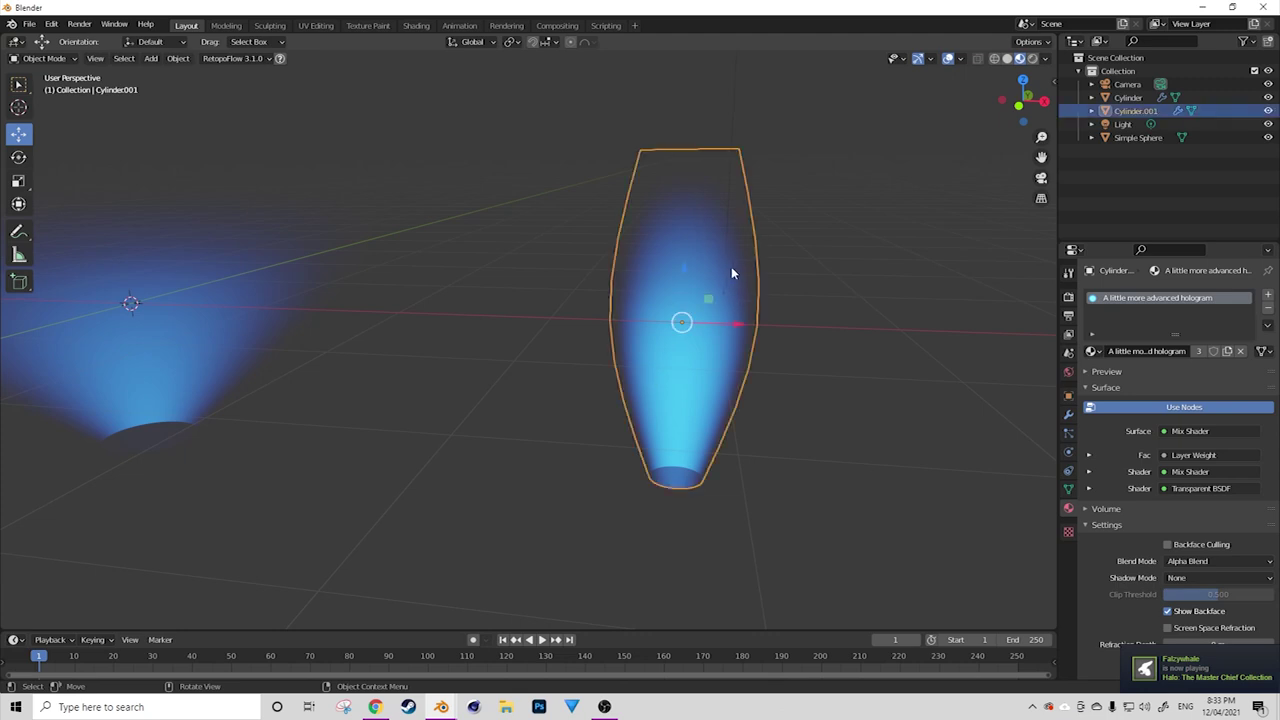
pyautogui.scroll(-6, 734, 266)
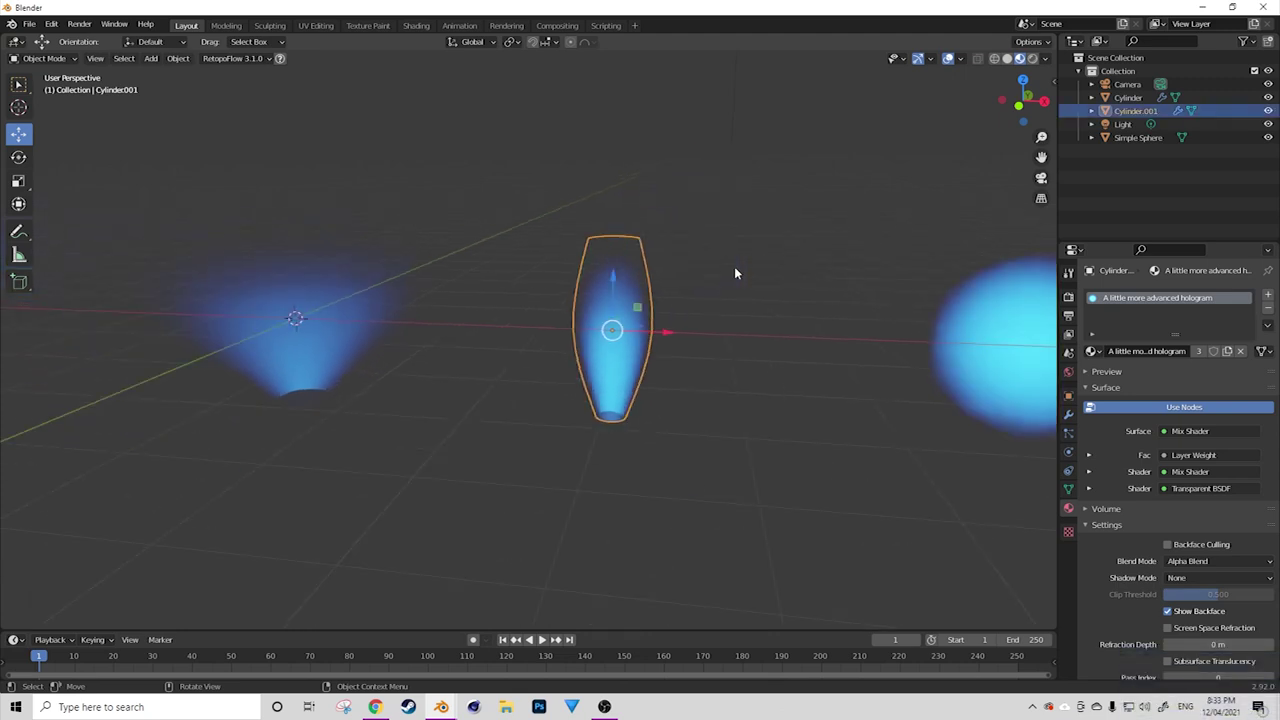
pyautogui.scroll(3, 558, 357)
pyautogui.press('KP_1')
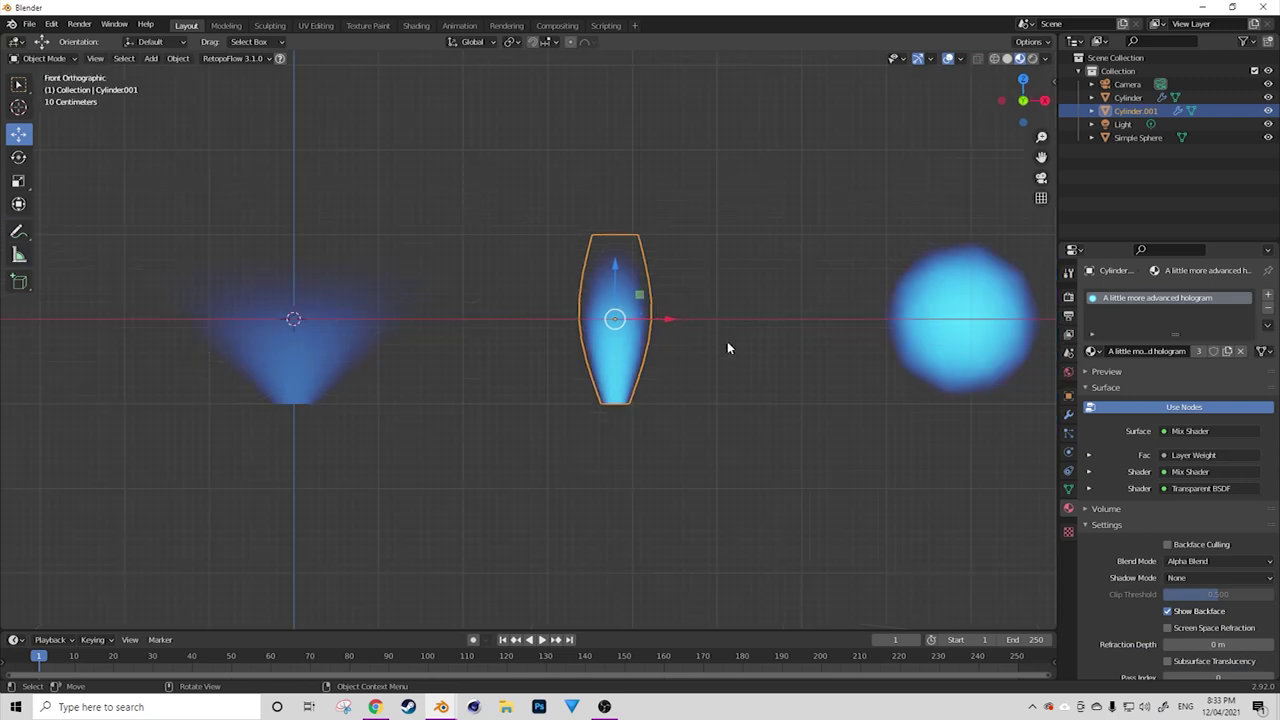
pyautogui.doubleClick(1152, 111)
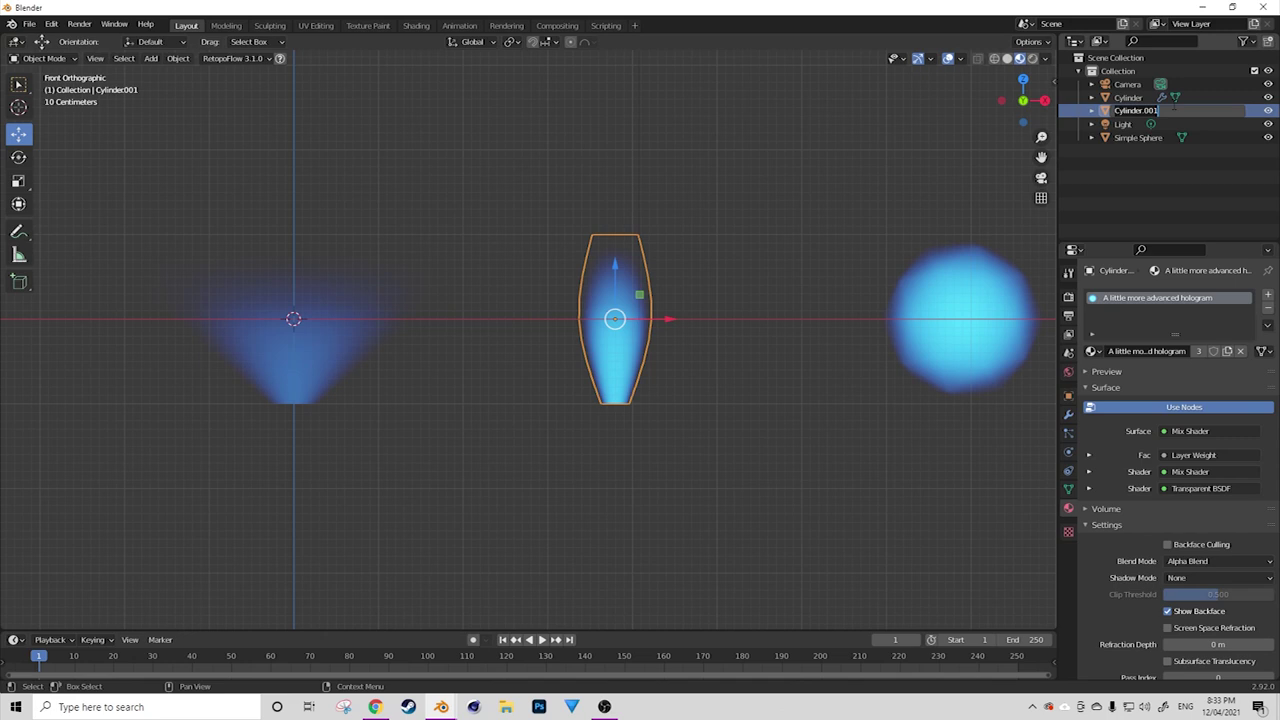
pyautogui.write('Spotlight')
pyautogui.press('Return')
# Rename the original cone Cylinder to 'Hologram Projector'.
pyautogui.click(1124, 98)
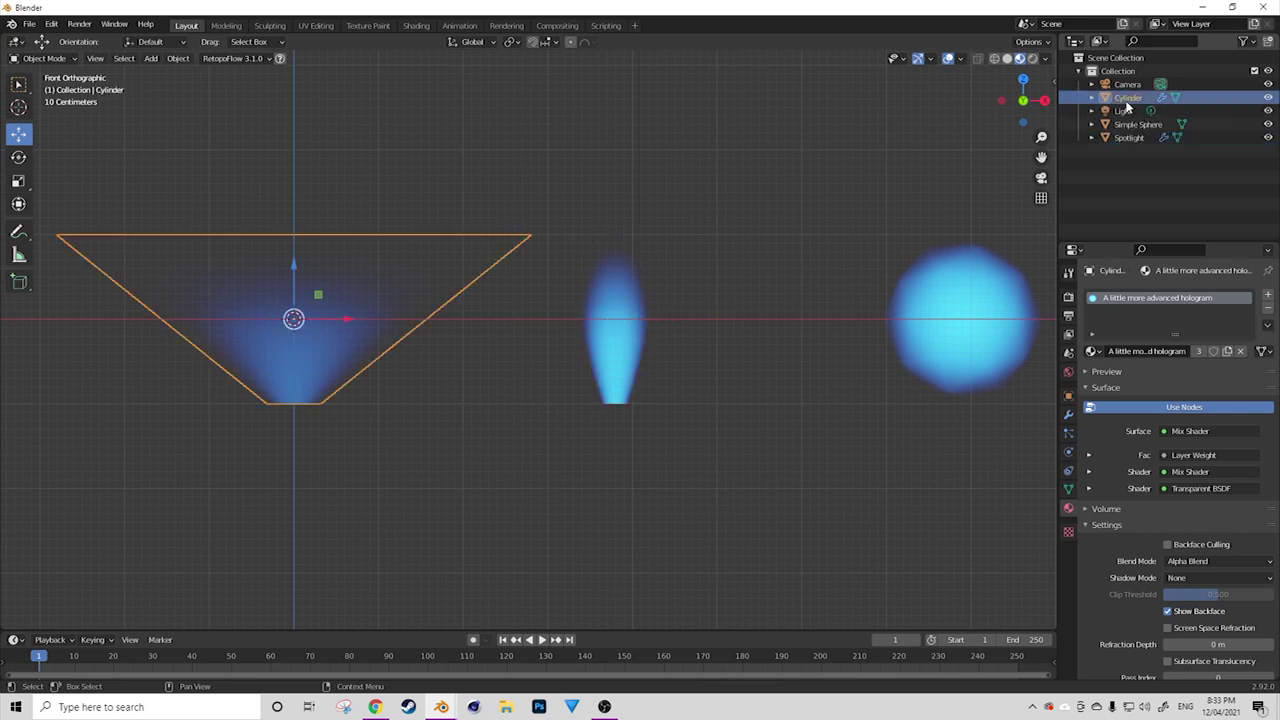
pyautogui.doubleClick(1135, 98)
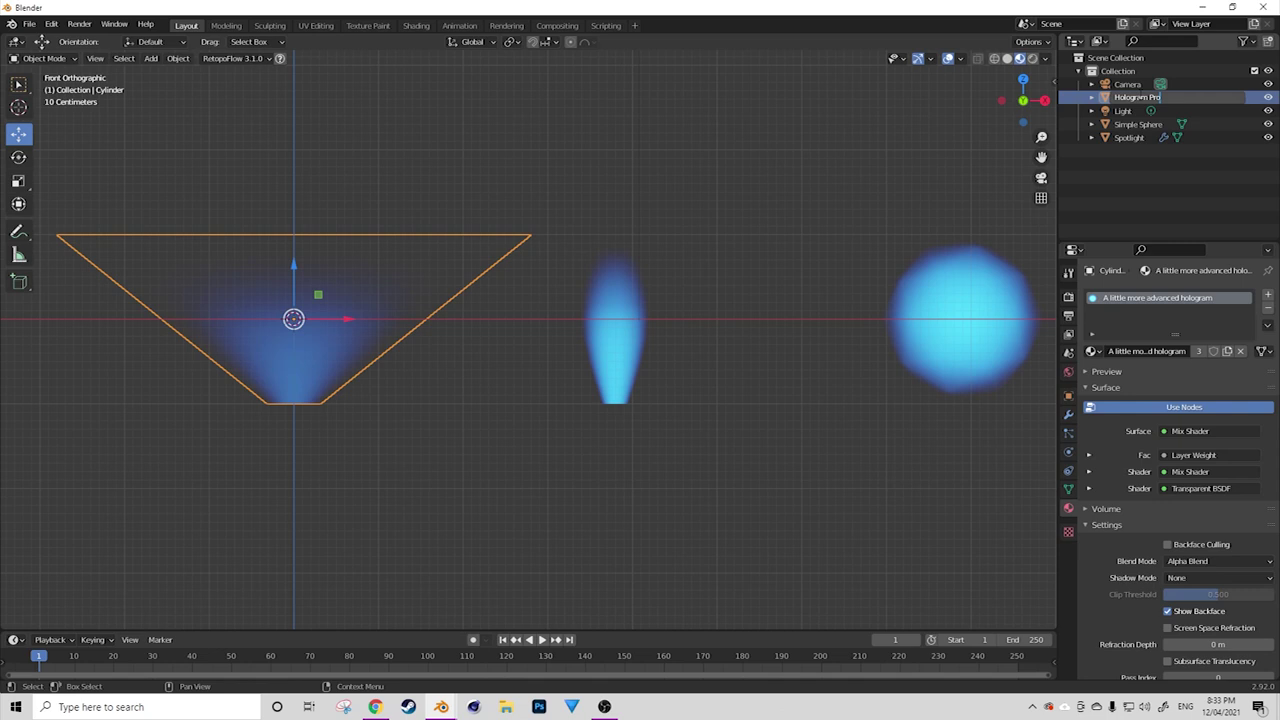
pyautogui.press('Return')
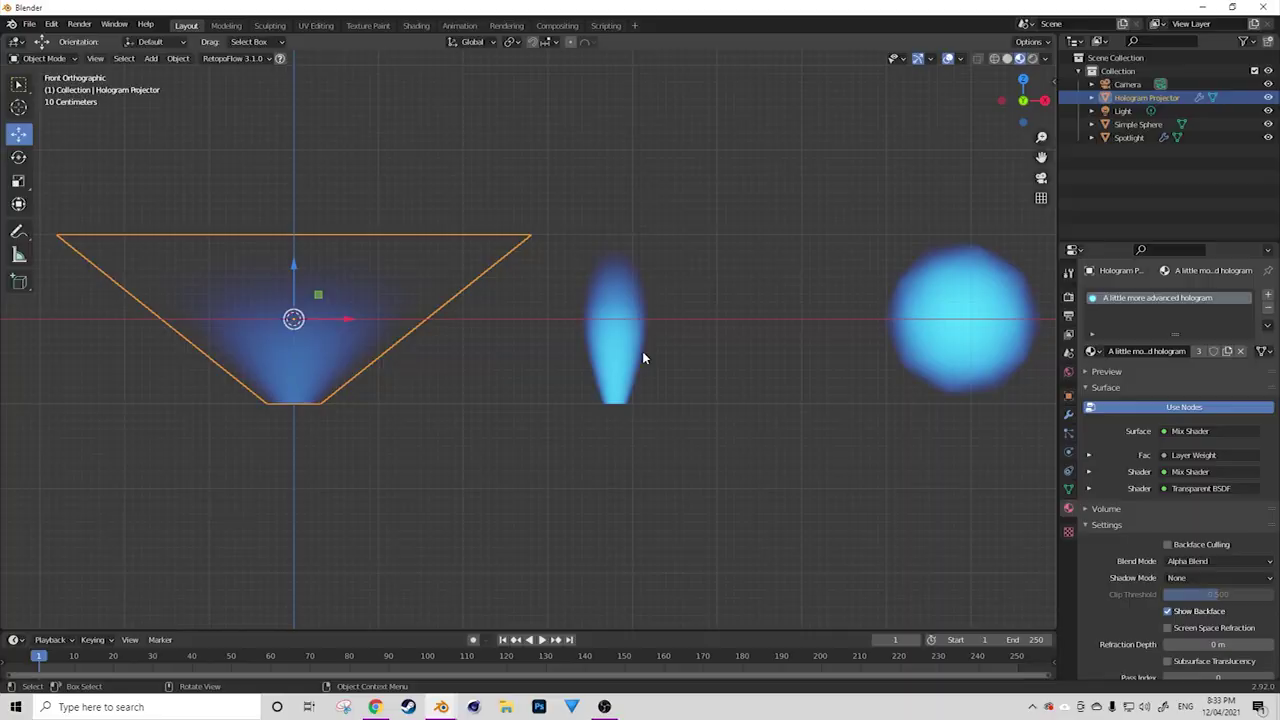
# Shrink the Spotlight beam and move it to a new spot.
pyautogui.click(642, 351)
pyautogui.scroll(3, 642, 350)
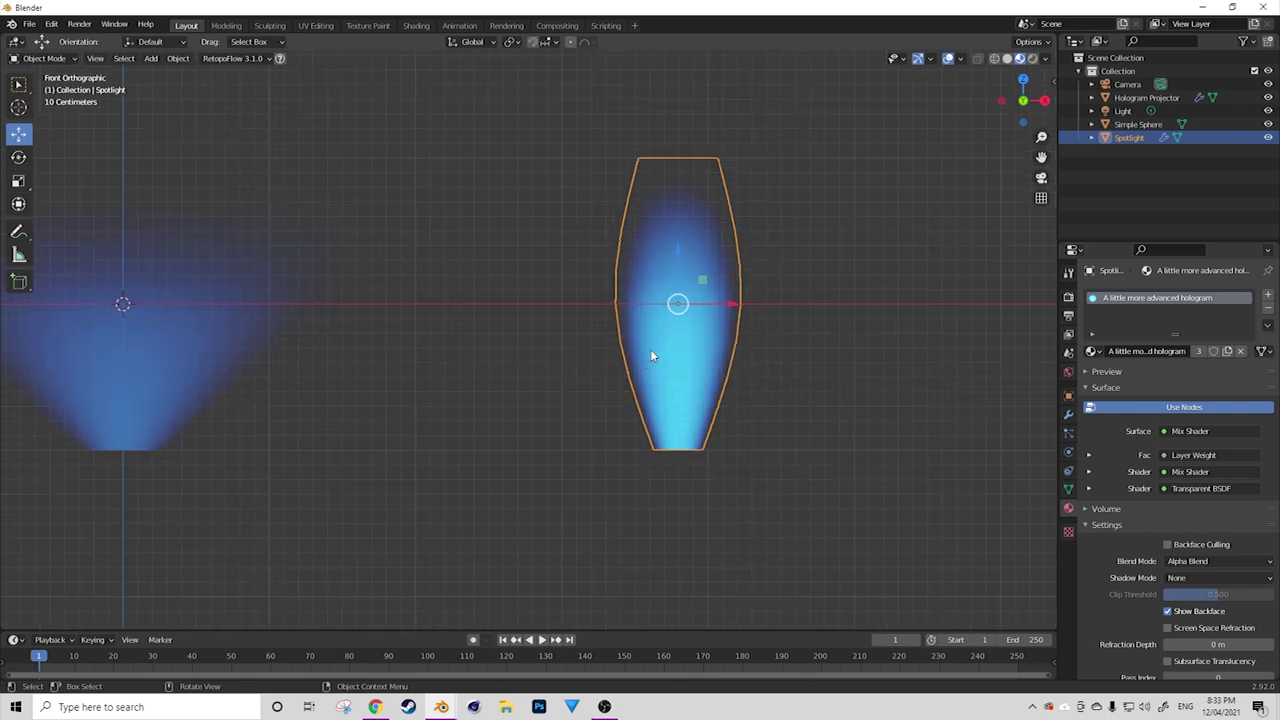
pyautogui.keyDown('shift'); pyautogui.moveTo(650, 349); pyautogui.dragTo(844, 349, button='middle'); pyautogui.keyUp('shift')
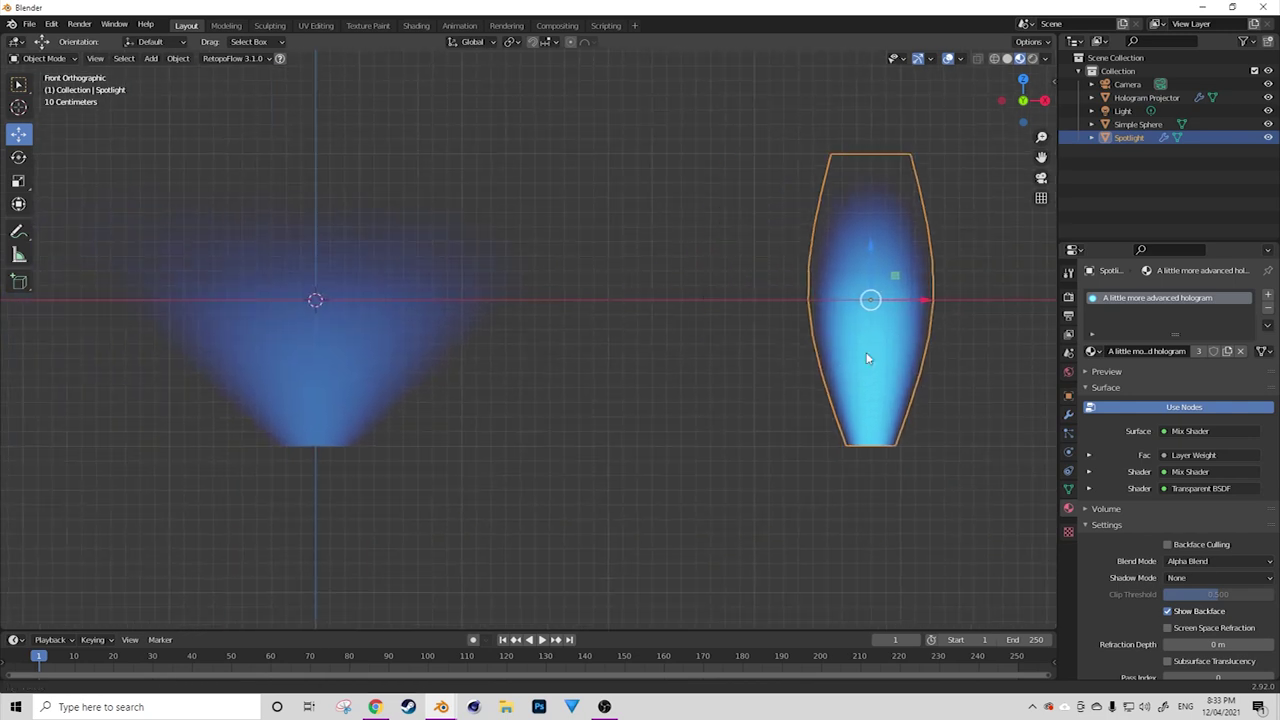
pyautogui.press('s')
pyautogui.click(912, 320)
pyautogui.press('g')
pyautogui.click(385, 406)
# Tilt the Spotlight, set it at the projector's base and resize it.
pyautogui.press('r')
pyautogui.click(520, 436)
pyautogui.press('g')
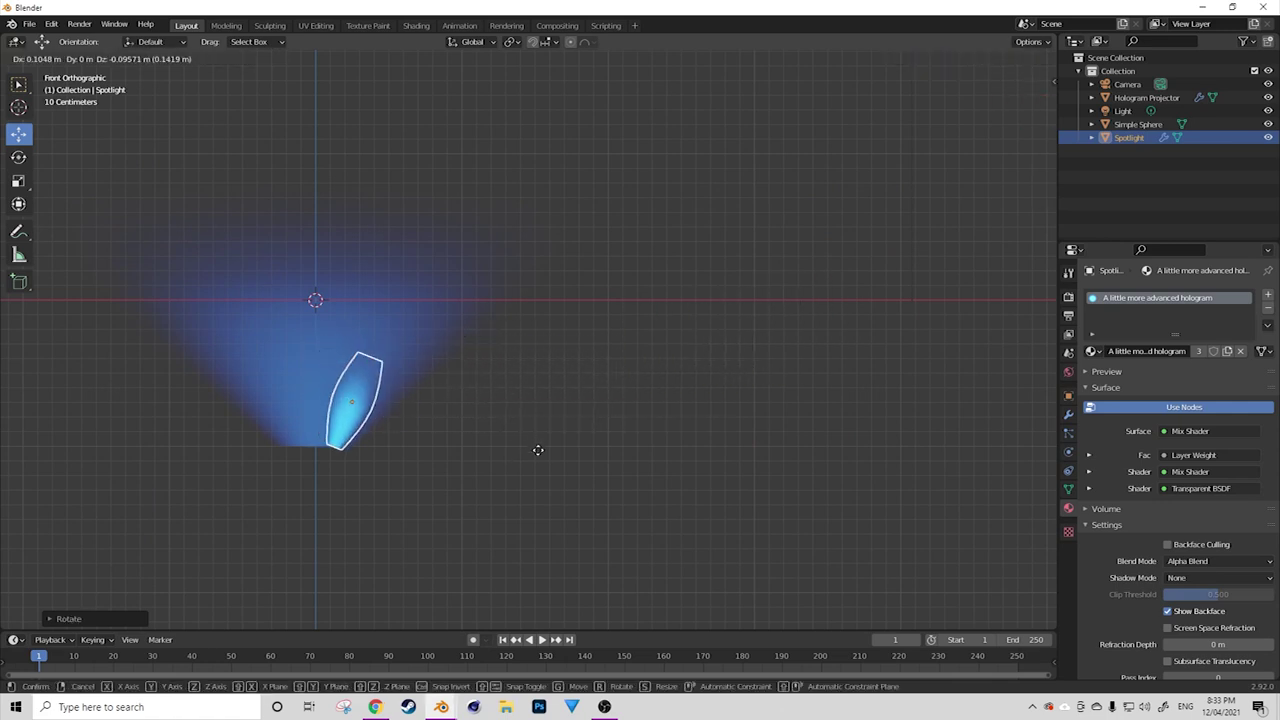
pyautogui.click(537, 450)
pyautogui.scroll(3, 541, 410)
pyautogui.keyDown('shift'); pyautogui.moveTo(329, 437); pyautogui.dragTo(621, 405, button='middle'); pyautogui.keyUp('shift')
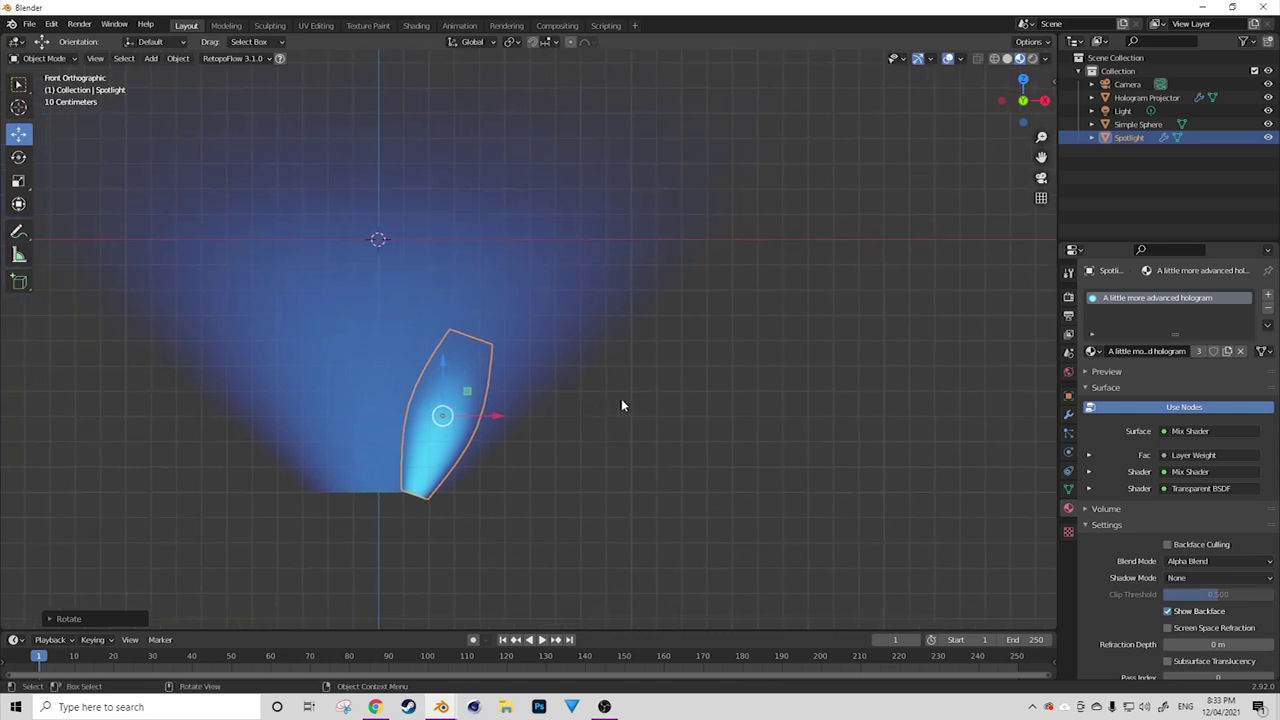
pyautogui.press('s')
pyautogui.click(581, 414)
# Undo the tilt and resize, then place the upright beam right of the cone.
pyautogui.hotkey('ctrl', 'z')
pyautogui.hotkey('ctrl', 'z')
pyautogui.hotkey('ctrl', 'z')
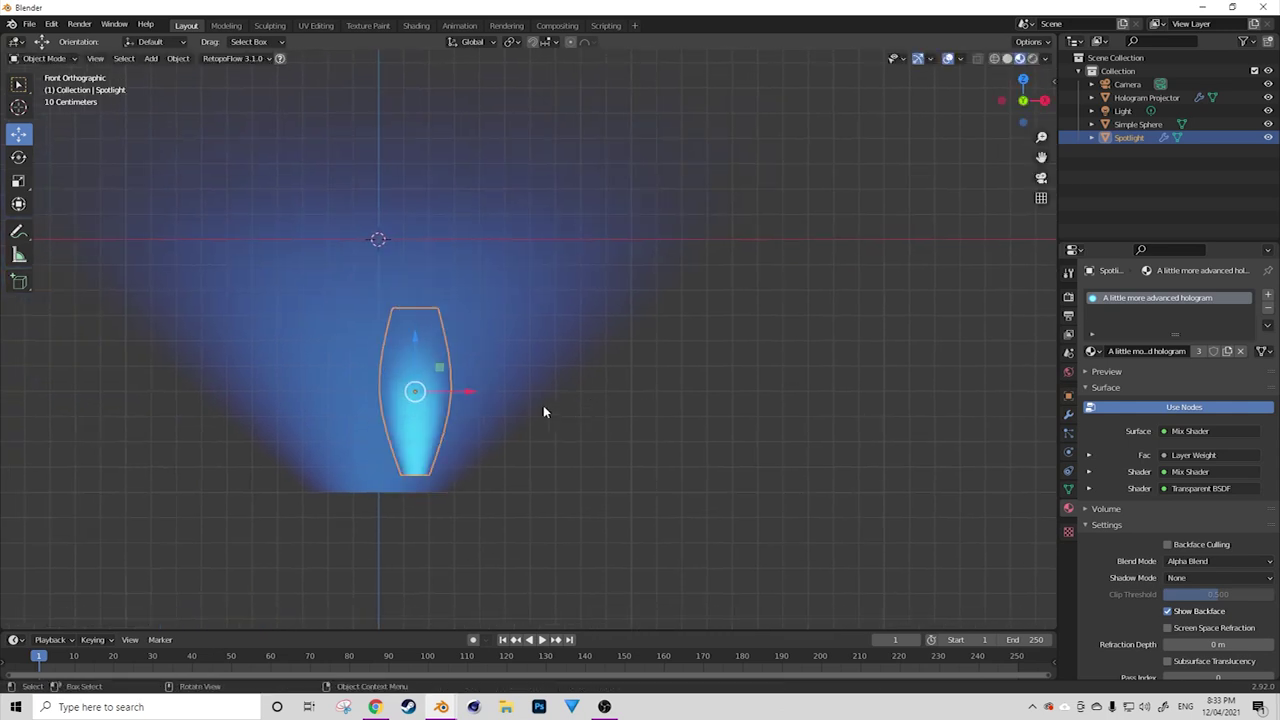
pyautogui.press('g')
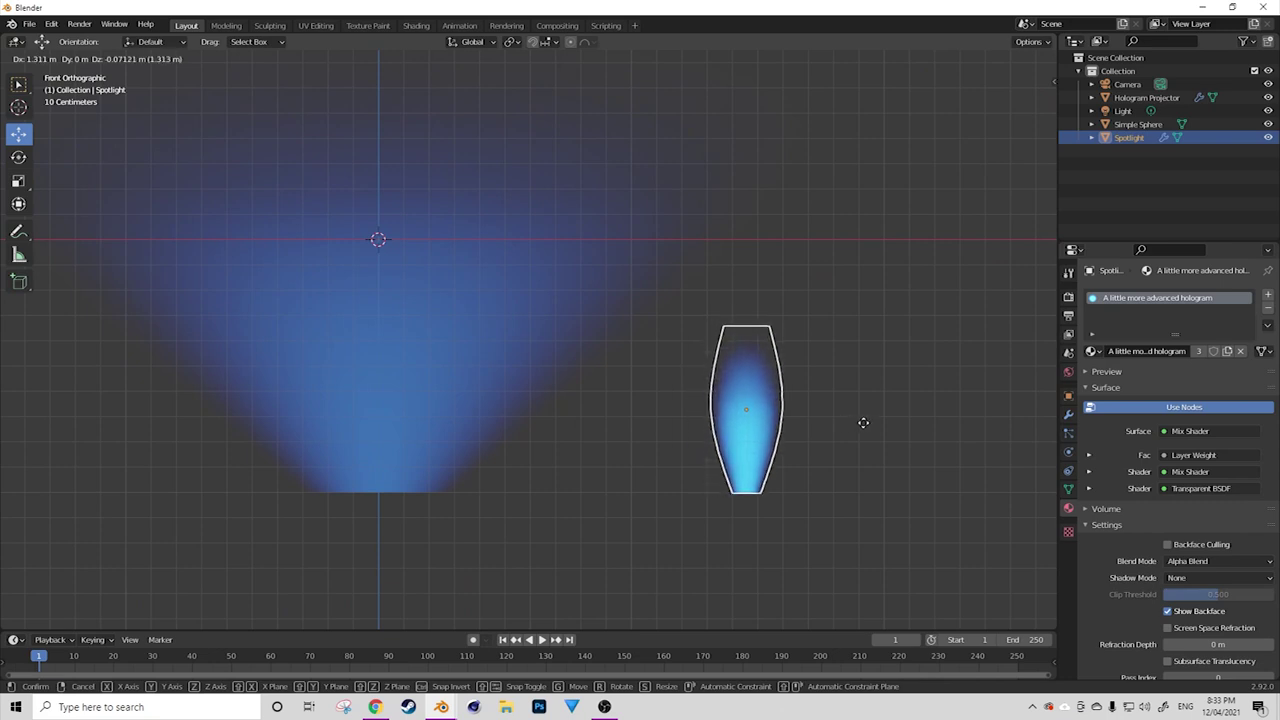
pyautogui.click(905, 423)
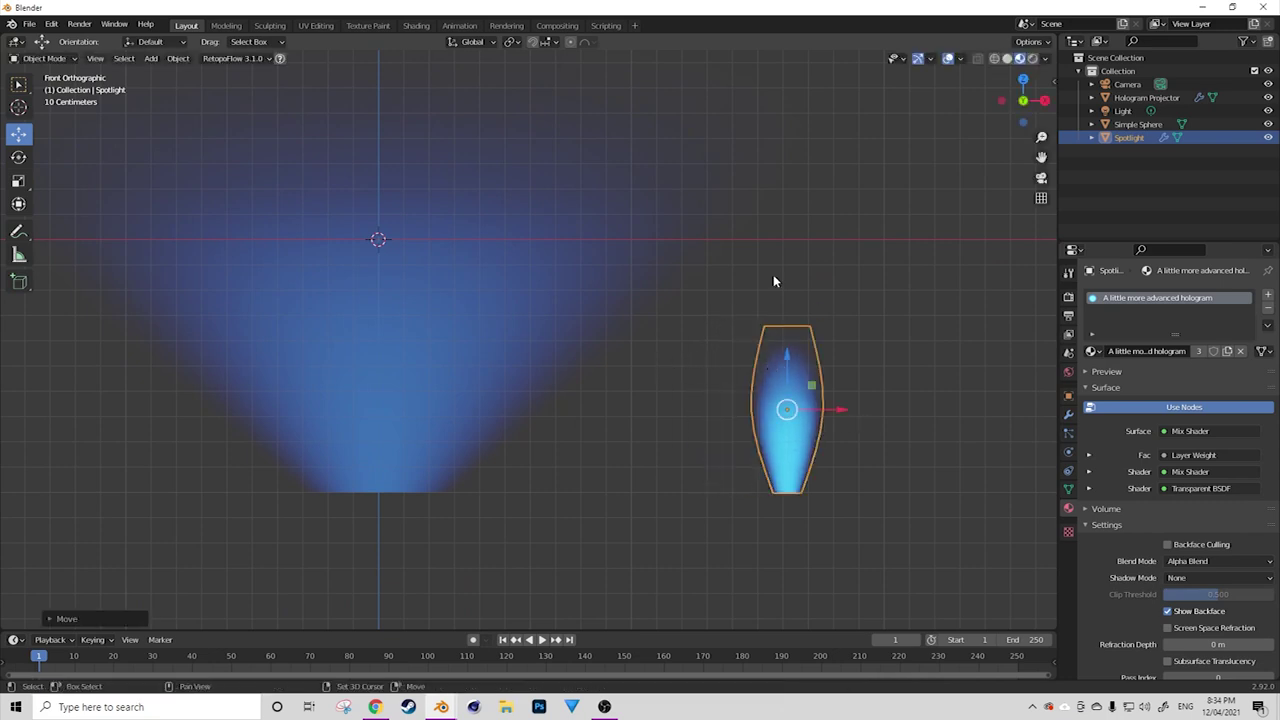
pyautogui.click(751, 393)
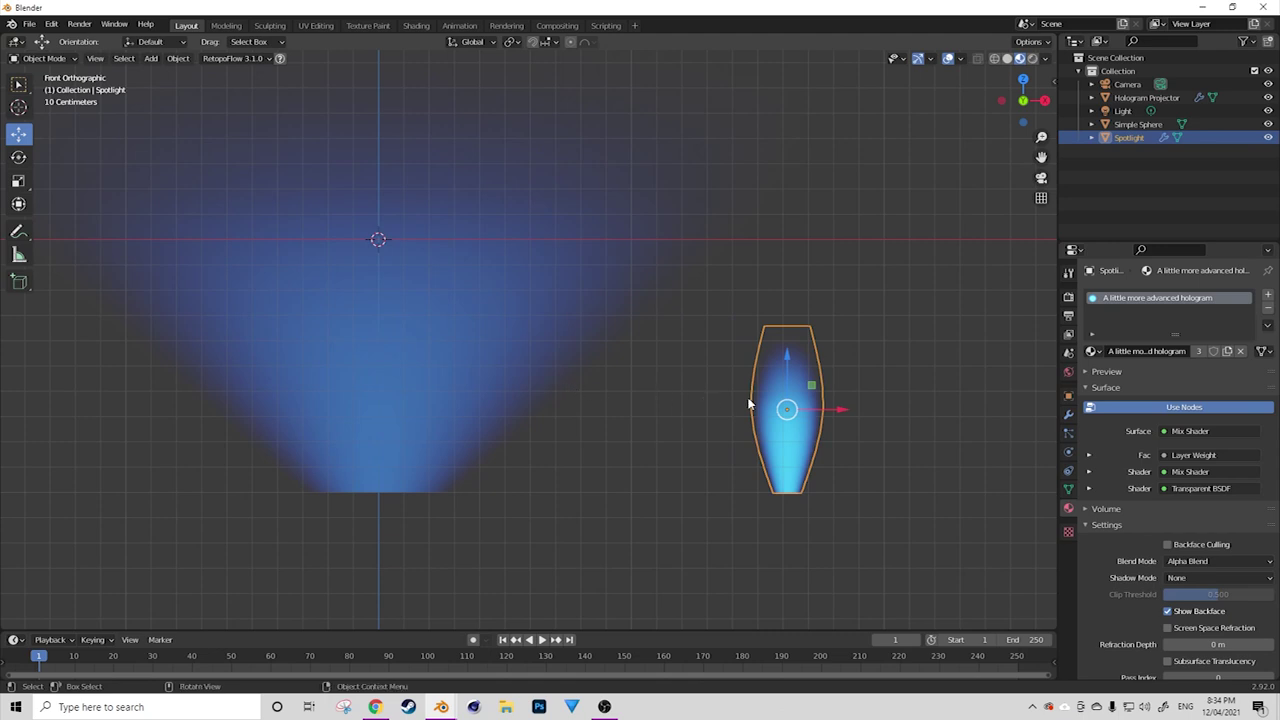
# Duplicate the beam into the cone, stretch it taller on Z, raise and tilt it.
pyautogui.hotkey('shift', 'd')
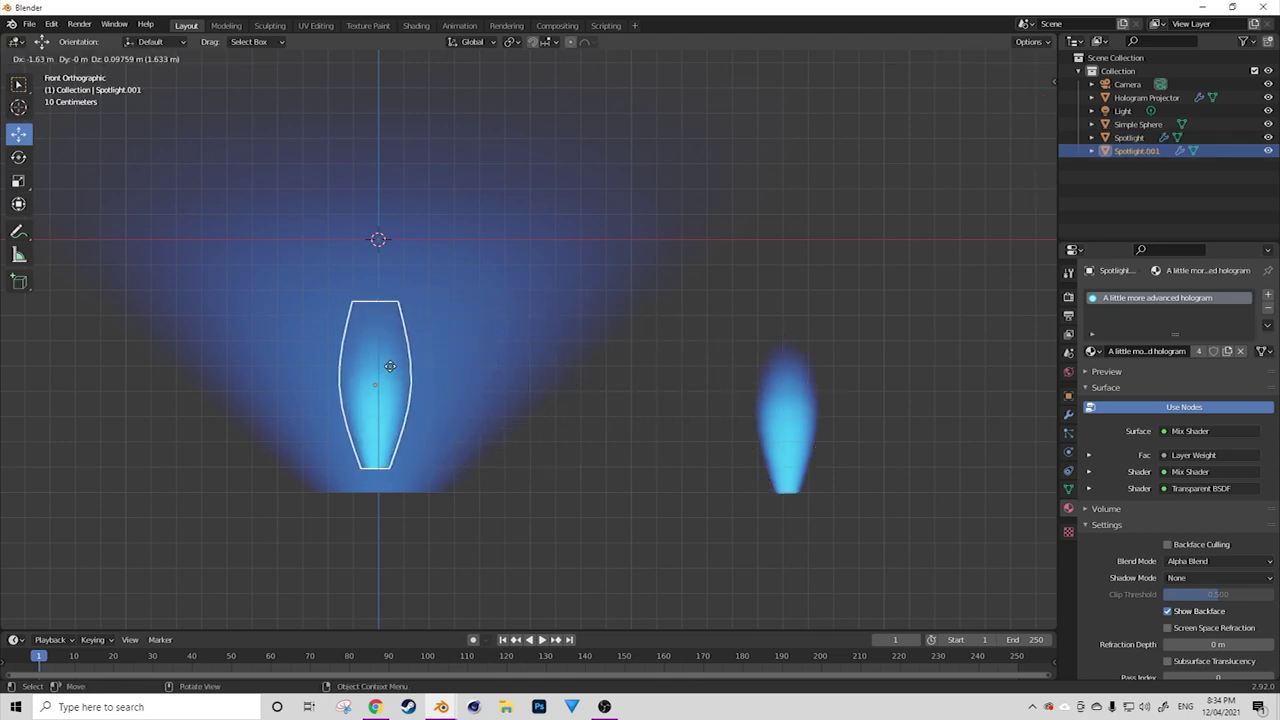
pyautogui.click(362, 384)
pyautogui.press('s')
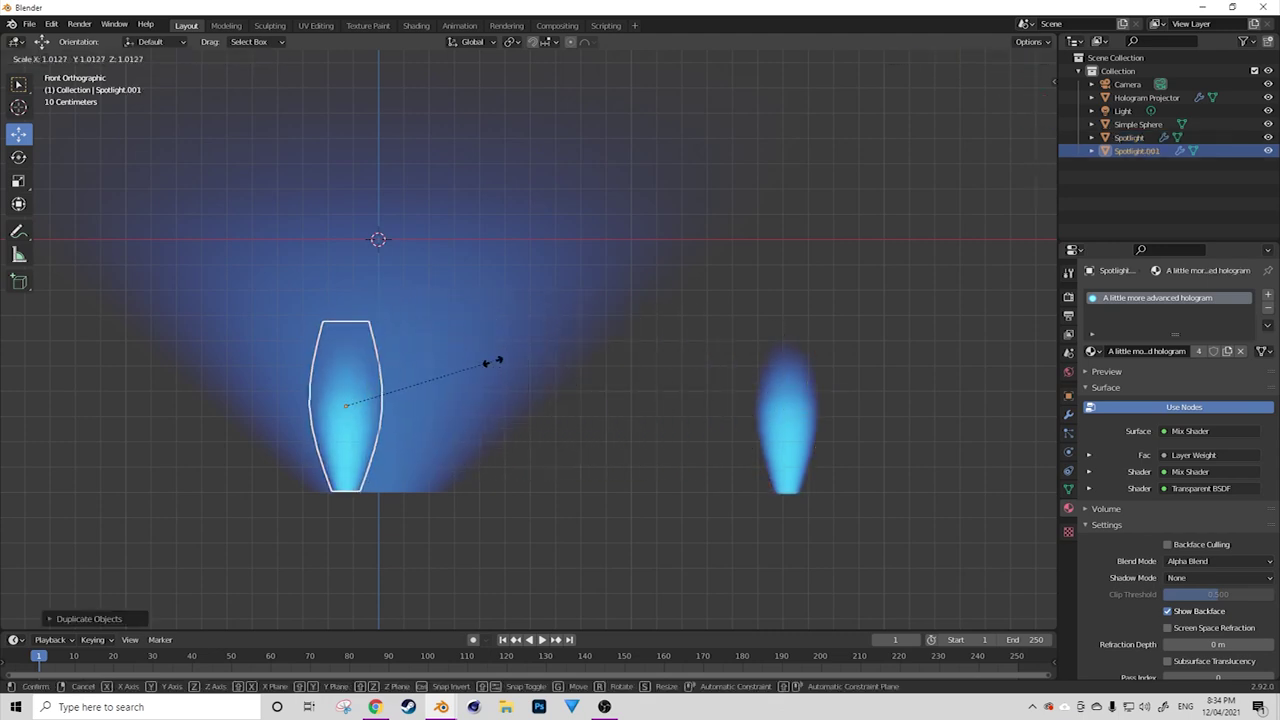
pyautogui.press('z')
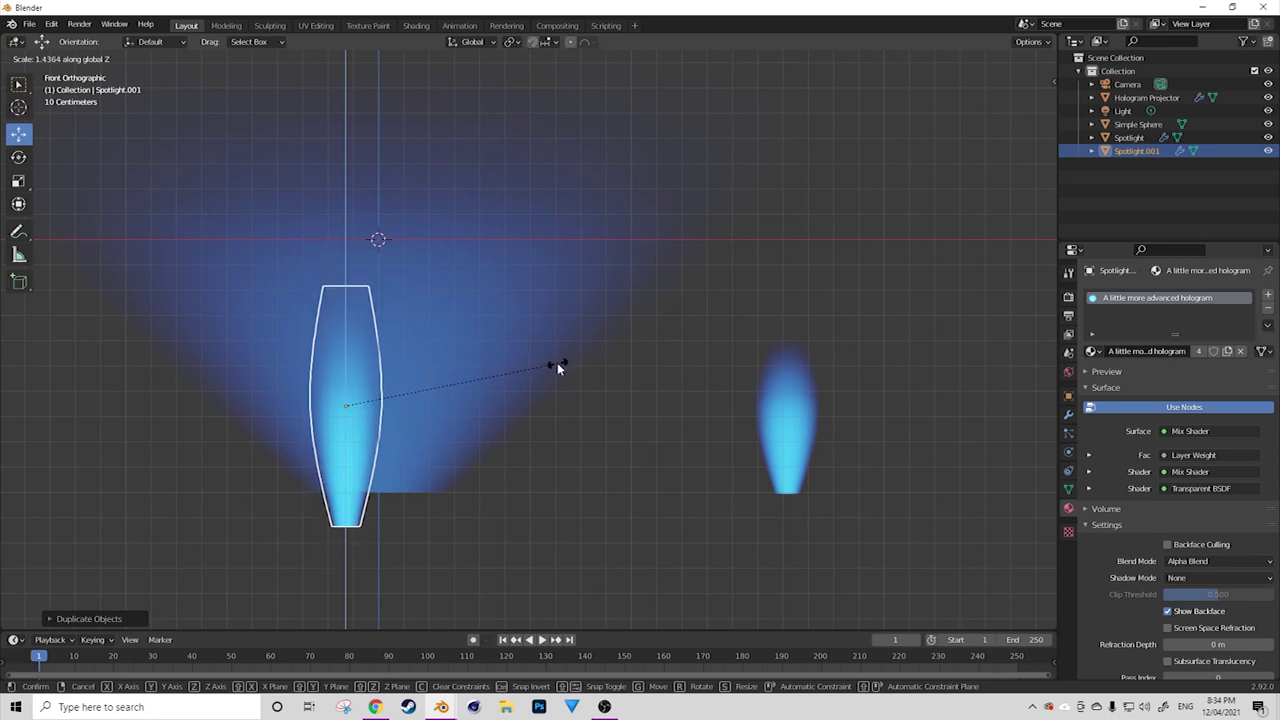
pyautogui.press('Escape')
pyautogui.press('s')
pyautogui.press('z')
pyautogui.click(705, 348)
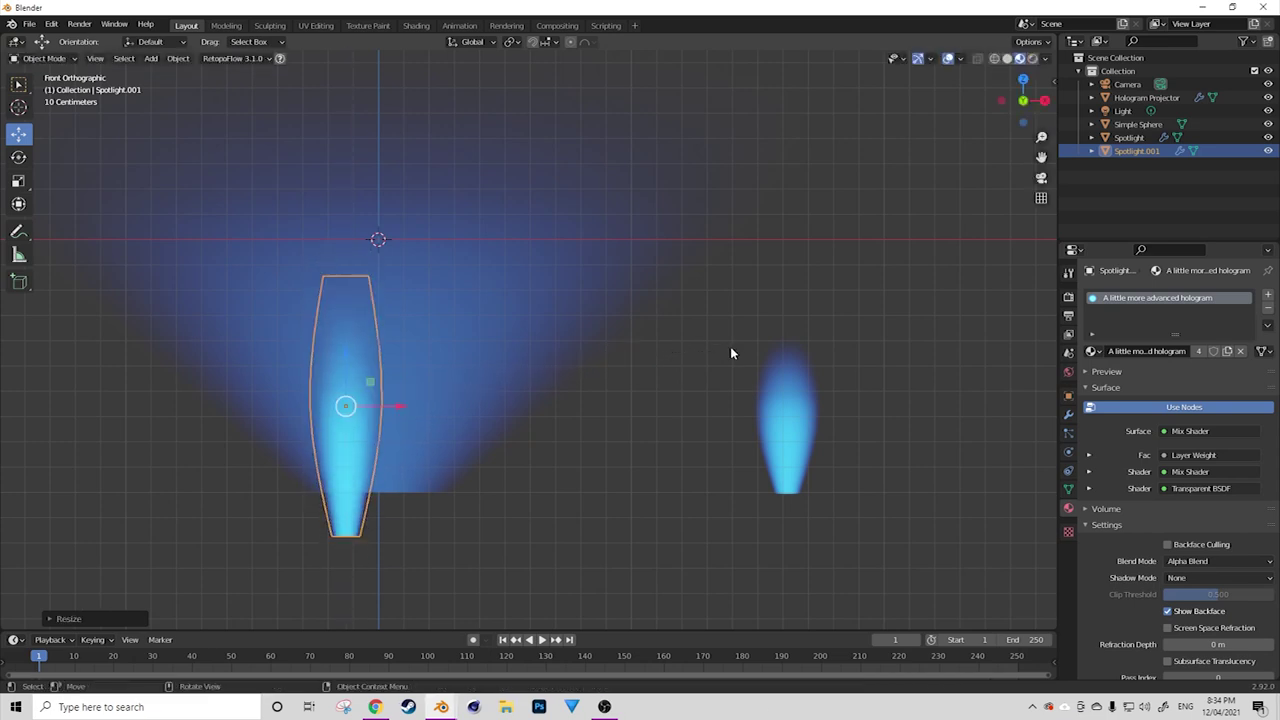
pyautogui.press('g')
pyautogui.press('z')
pyautogui.click(705, 285)
pyautogui.press('r')
pyautogui.click(636, 245)
pyautogui.press('g')
pyautogui.click(600, 248)
# Duplicate the right-hand beam near the cone centre and tilt it into place.
pyautogui.click(812, 420)
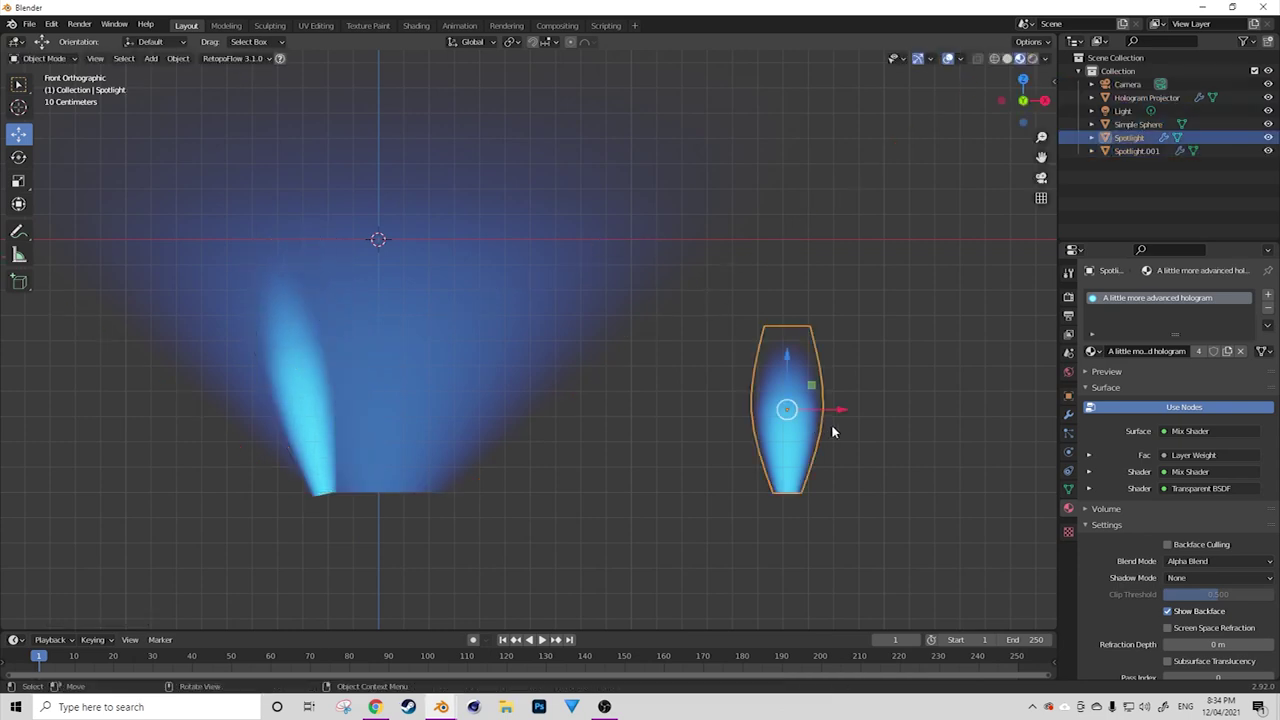
pyautogui.hotkey('shift', 'd')
pyautogui.click(400, 423)
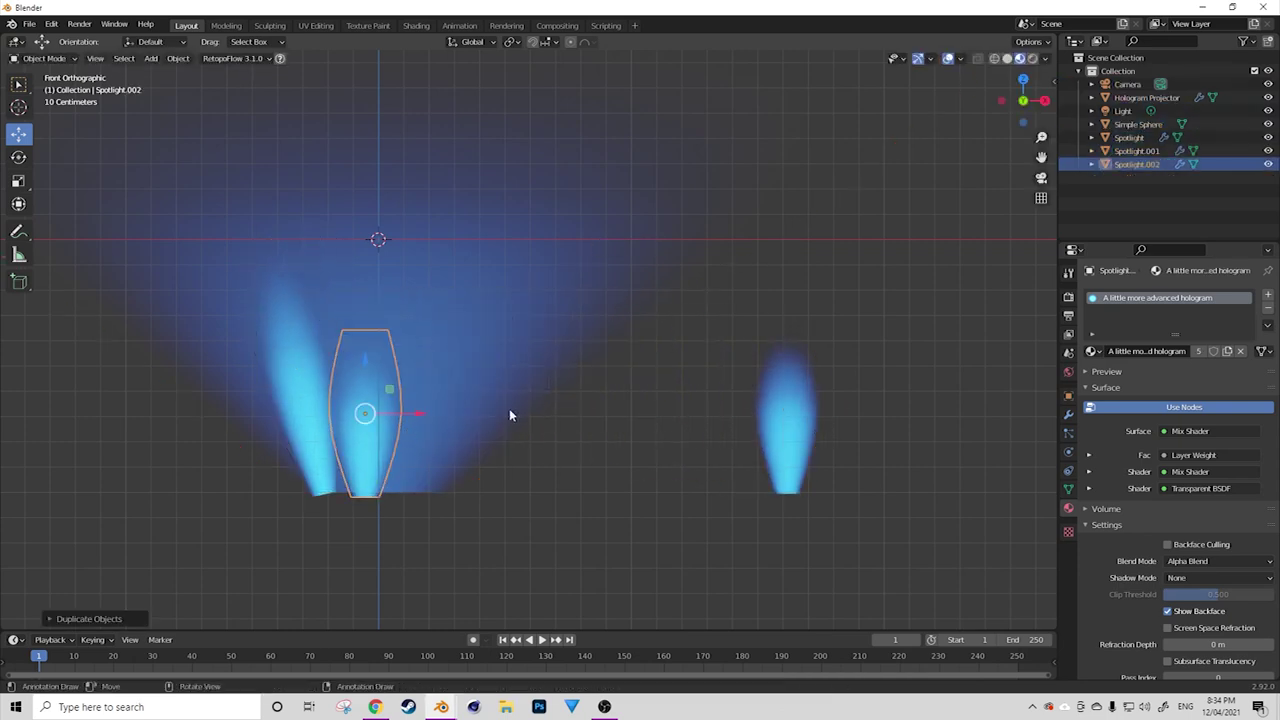
pyautogui.moveTo(509, 415); pyautogui.dragTo(368, 412, button='middle')
pyautogui.press('r')
pyautogui.click(551, 344)
pyautogui.press('g')
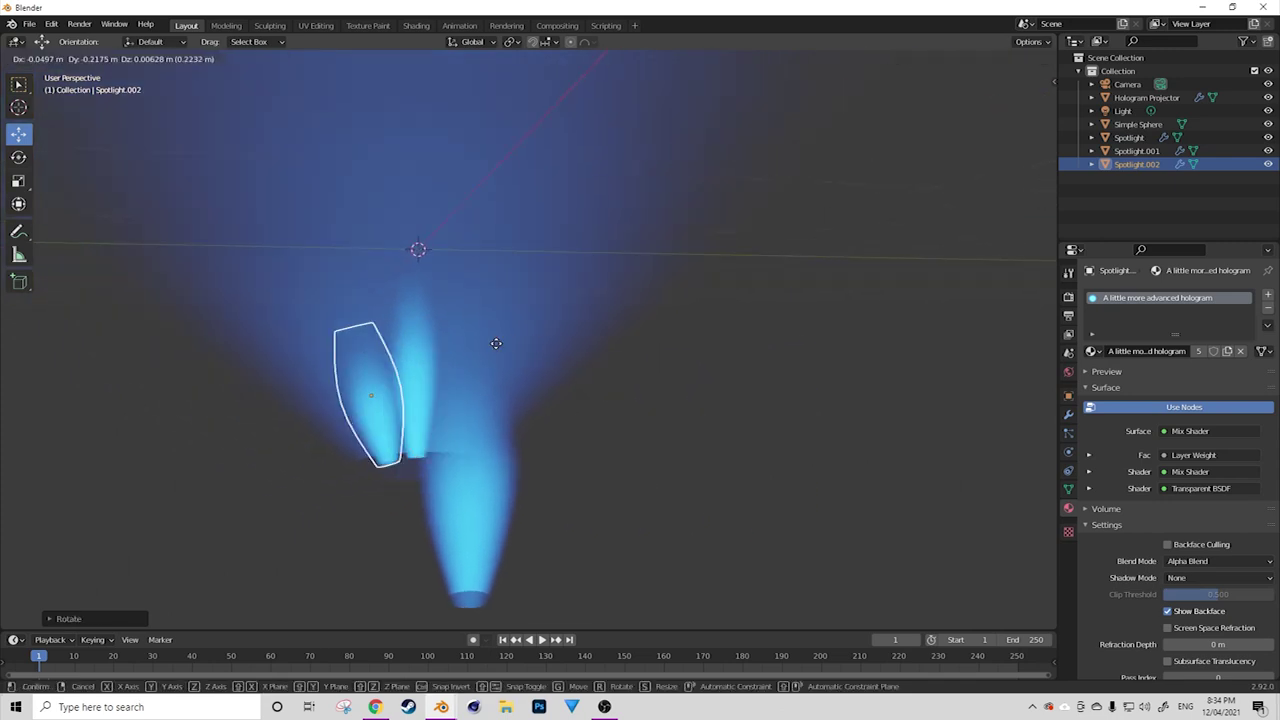
pyautogui.click(490, 346)
pyautogui.moveTo(488, 347); pyautogui.dragTo(529, 439, button='middle')
pyautogui.click(545, 444)
# Duplicate the middle beam copy into a fourth beam, reposition and resize it smaller.
pyautogui.click(530, 438)
pyautogui.press('KP_1')
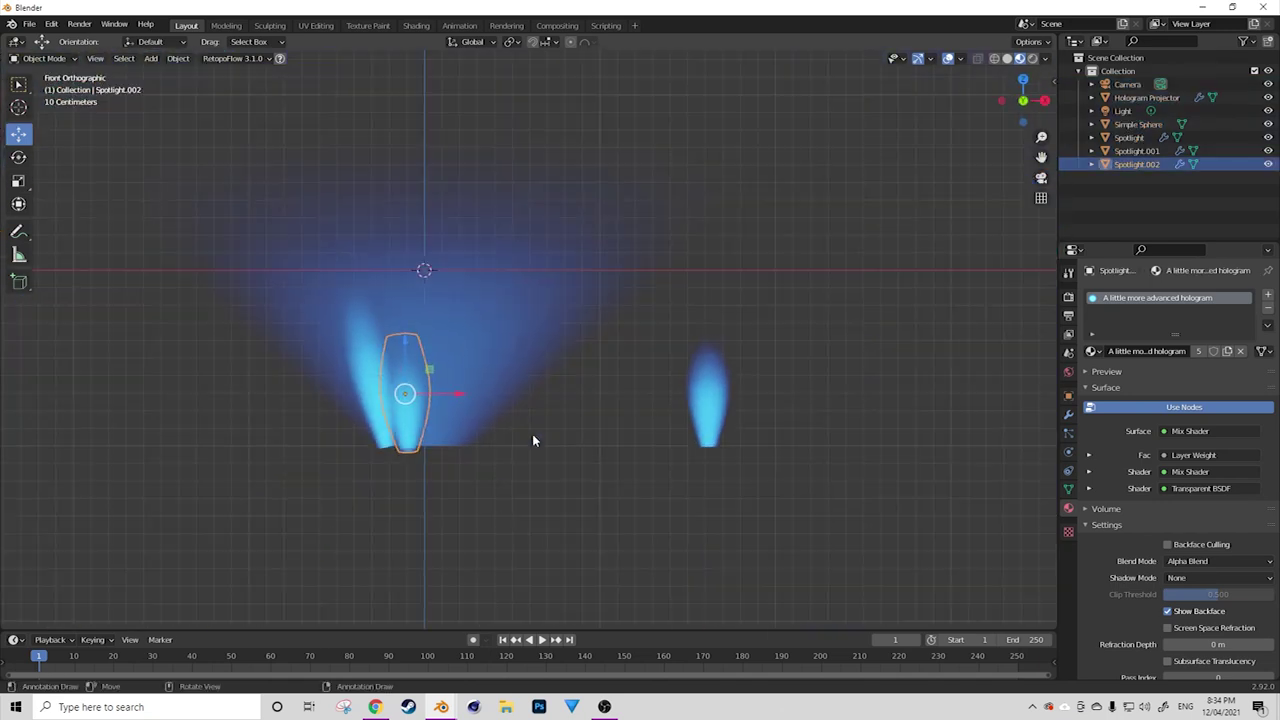
pyautogui.hotkey('shift', 'd')
pyautogui.click(563, 437)
pyautogui.press('r')
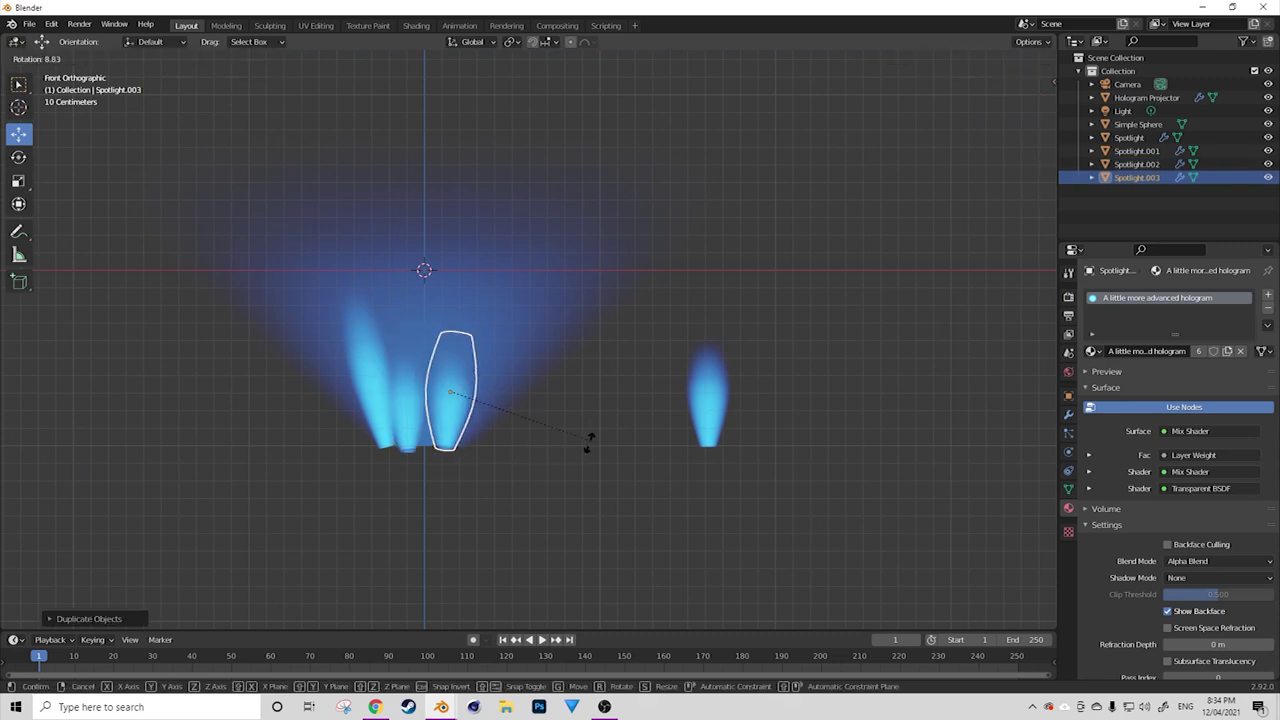
pyautogui.press('g')
pyautogui.click(615, 458)
pyautogui.press('s')
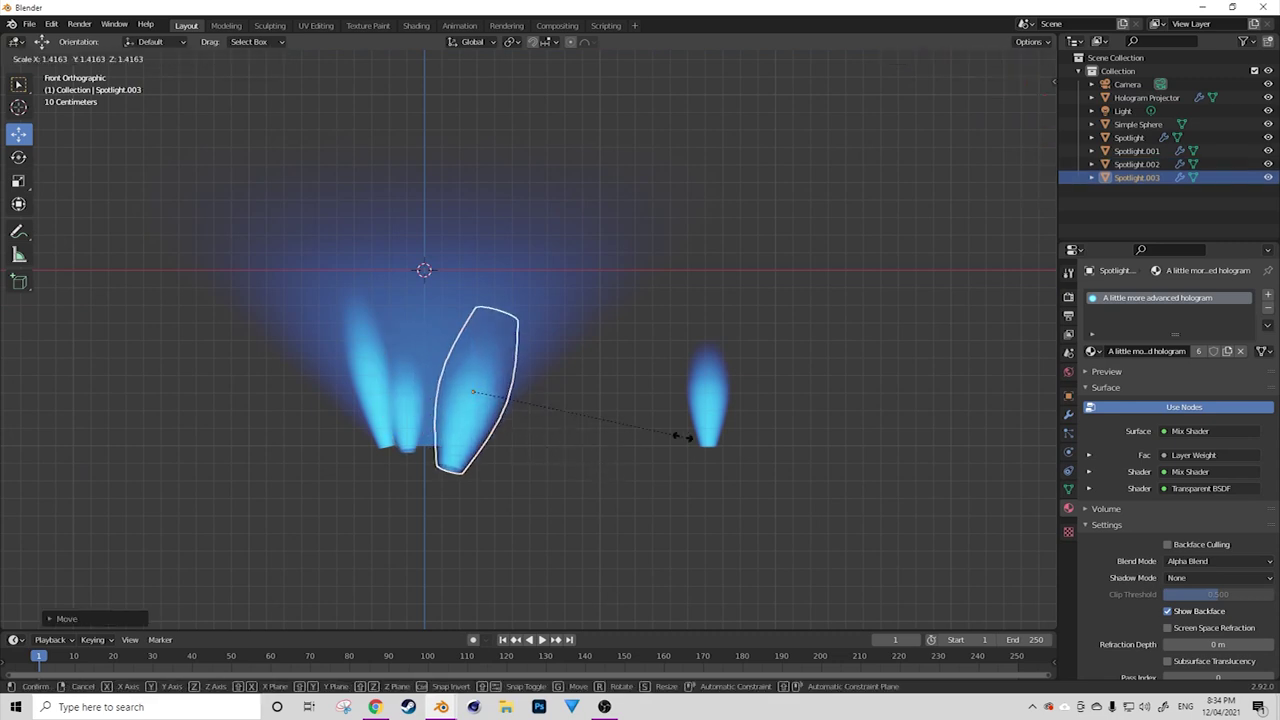
pyautogui.click(684, 414)
pyautogui.press('s')
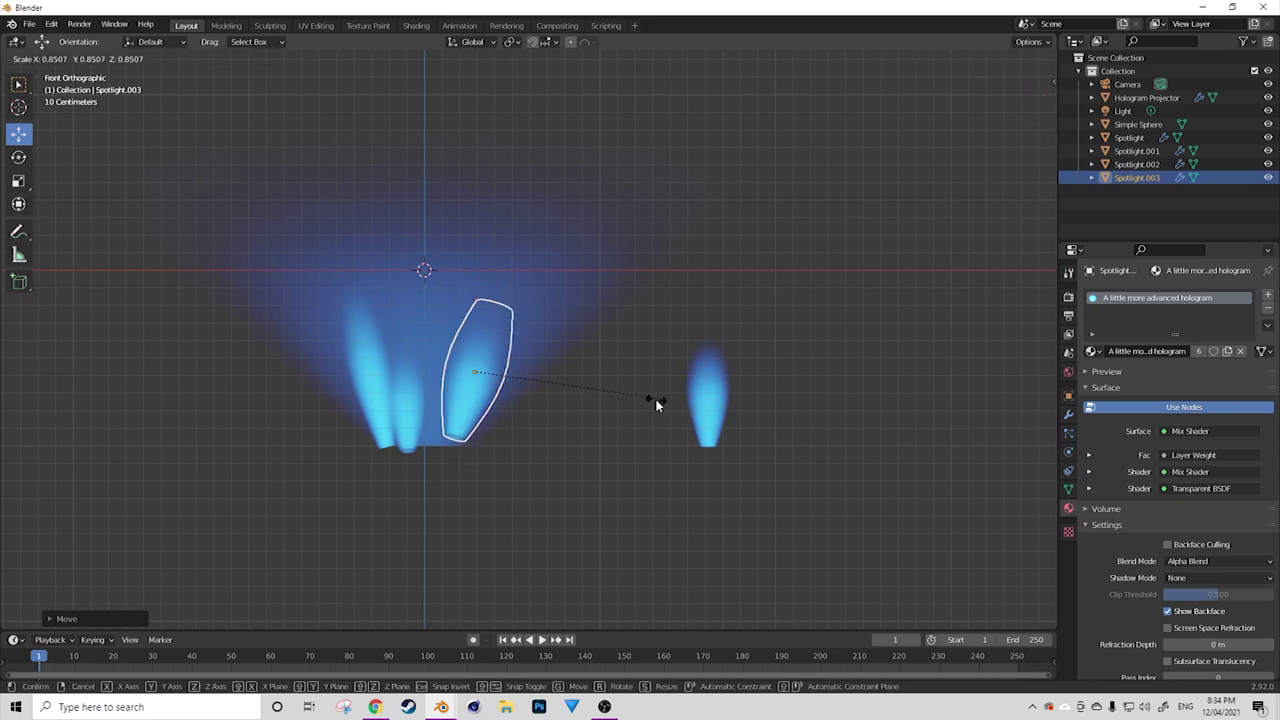
pyautogui.click(607, 393)
pyautogui.moveTo(607, 393)
pyautogui.mouseDown(button='middle')
pyautogui.moveTo(492, 419)
pyautogui.moveTo(458, 405)
pyautogui.moveTo(595, 404)
pyautogui.mouseUp(button='middle')
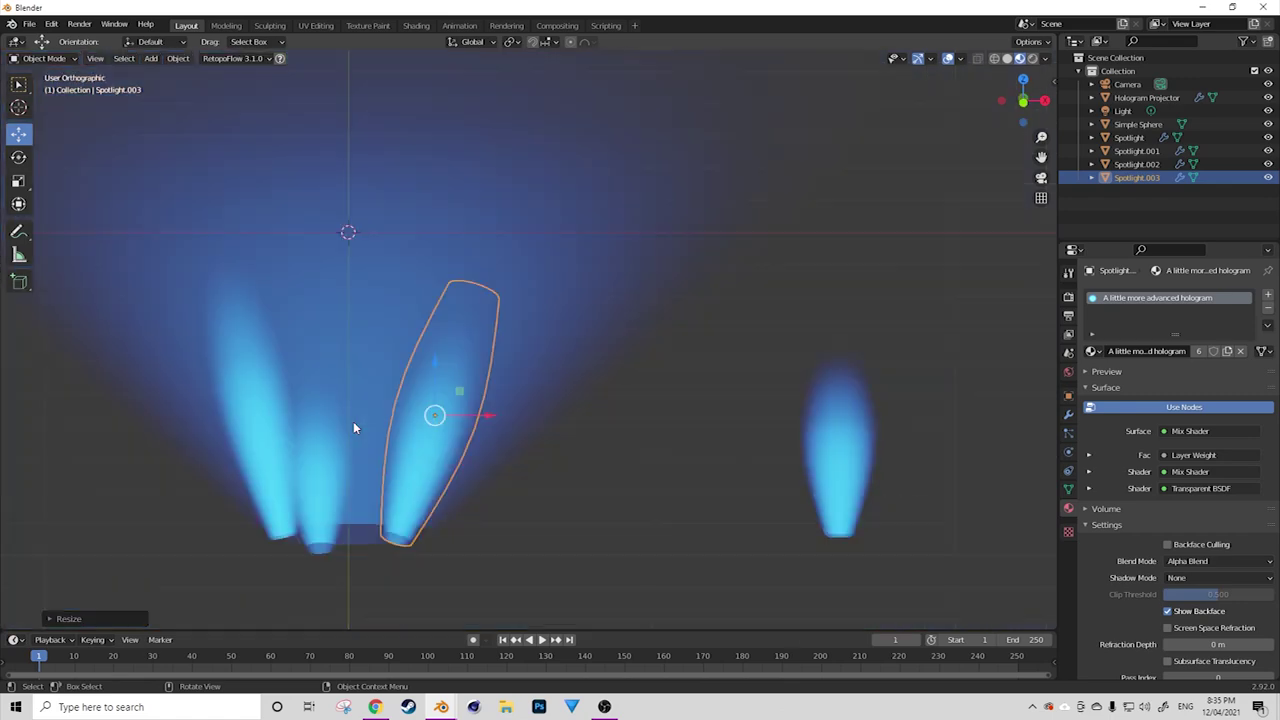
# Shift the middle beam copy slightly to the right in front view.
pyautogui.press('KP_1')
pyautogui.click(320, 475)
pyautogui.click(321, 475)
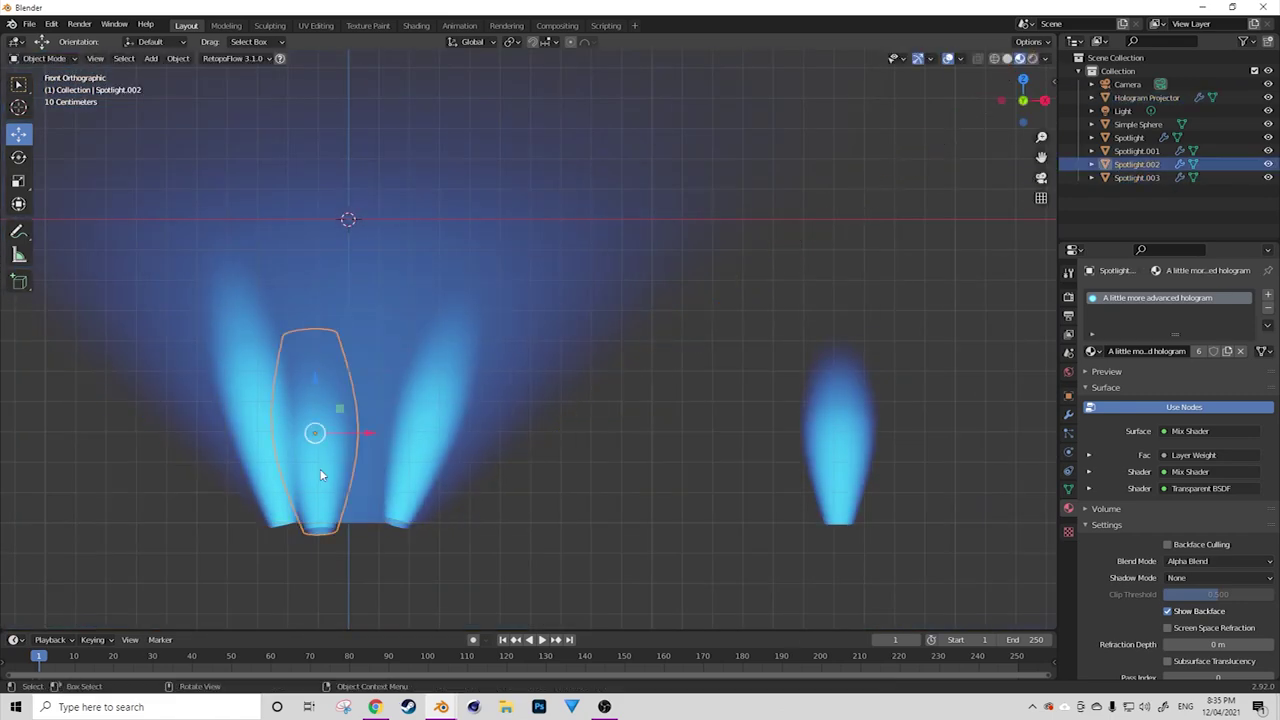
pyautogui.press('g')
pyautogui.click(346, 465)
pyautogui.press('r')
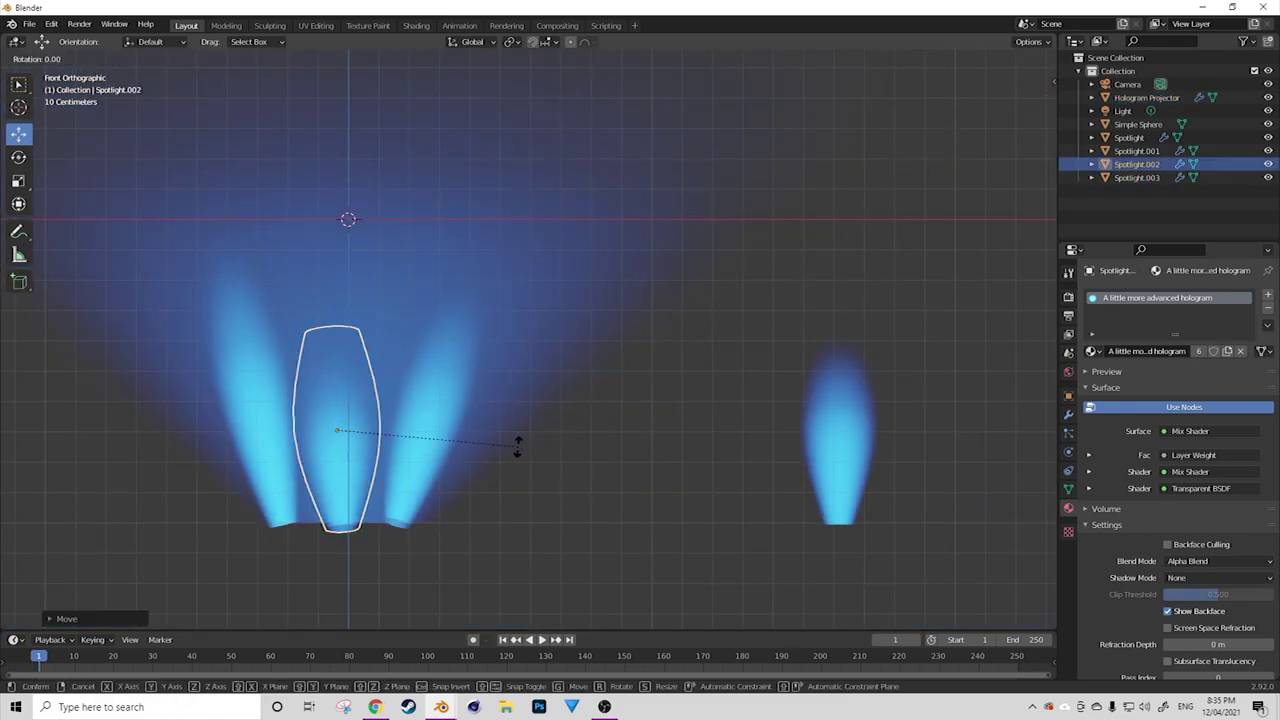
pyautogui.rightClick(518, 447)
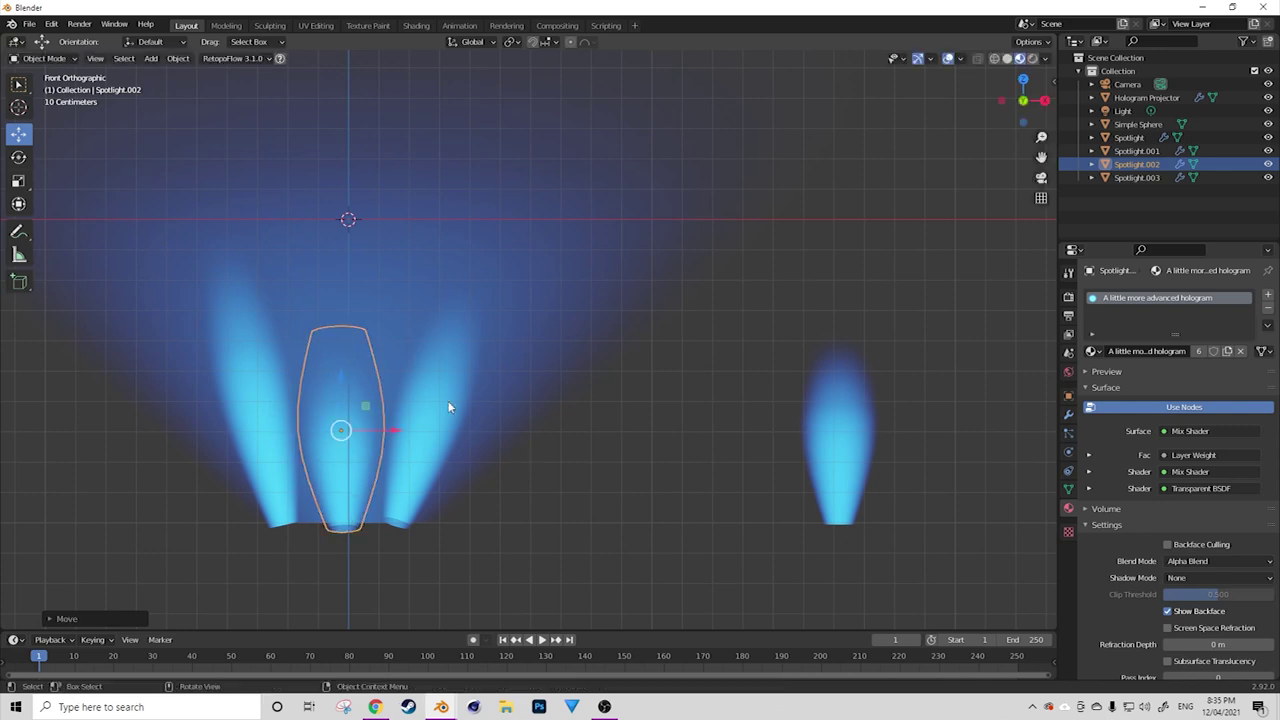
# From top view, duplicate the tilted beam Spotlight.003 and move the copy upward.
pyautogui.click(507, 420)
pyautogui.click(476, 405)
pyautogui.moveTo(476, 405); pyautogui.dragTo(303, 452, button='middle')
pyautogui.press('KP_7')
pyautogui.hotkey('shift', 'd')
pyautogui.click(386, 391)
pyautogui.press('r')
pyautogui.press('g')
pyautogui.click(463, 297)
pyautogui.moveTo(463, 297); pyautogui.dragTo(643, 360, button='middle')
pyautogui.click(782, 258)
# Duplicate Spotlight.001 onto the cone's base and rotate the new Spotlight.004.
pyautogui.click(620, 409)
pyautogui.moveTo(620, 409); pyautogui.dragTo(578, 399, button='middle')
pyautogui.click(666, 382)
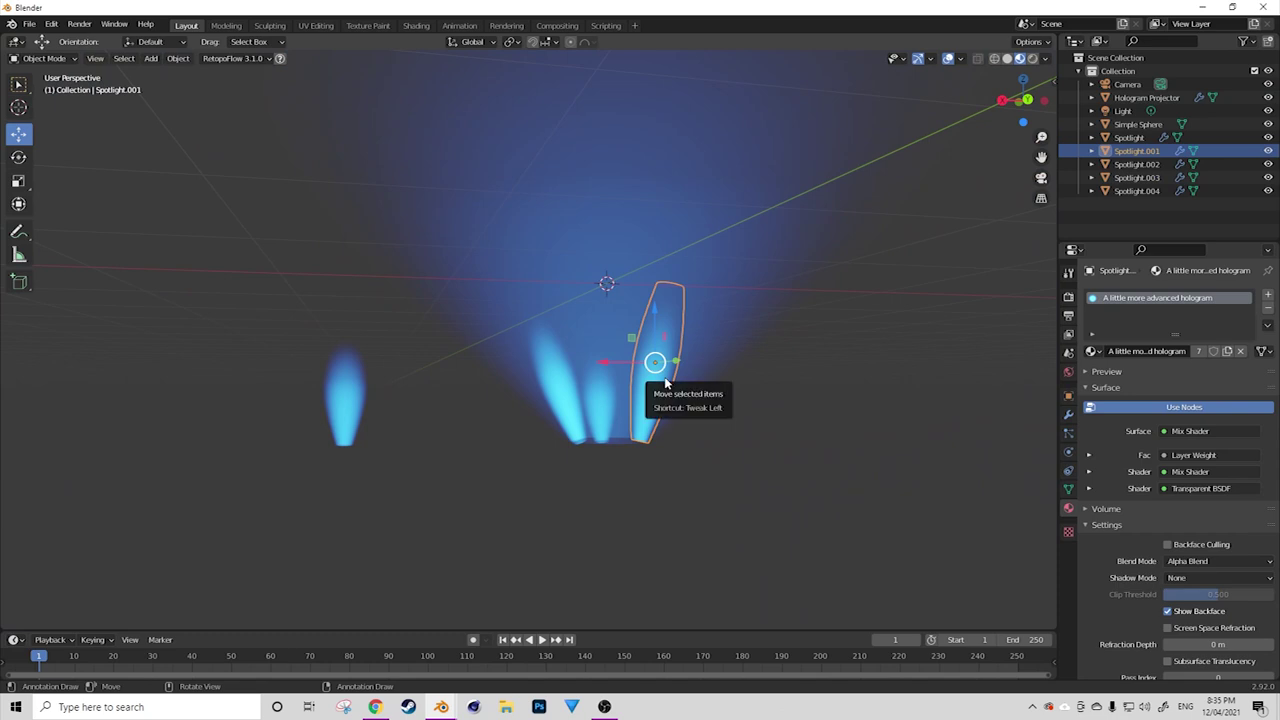
pyautogui.press('KP_7')
pyautogui.scroll(2, 342, 440)
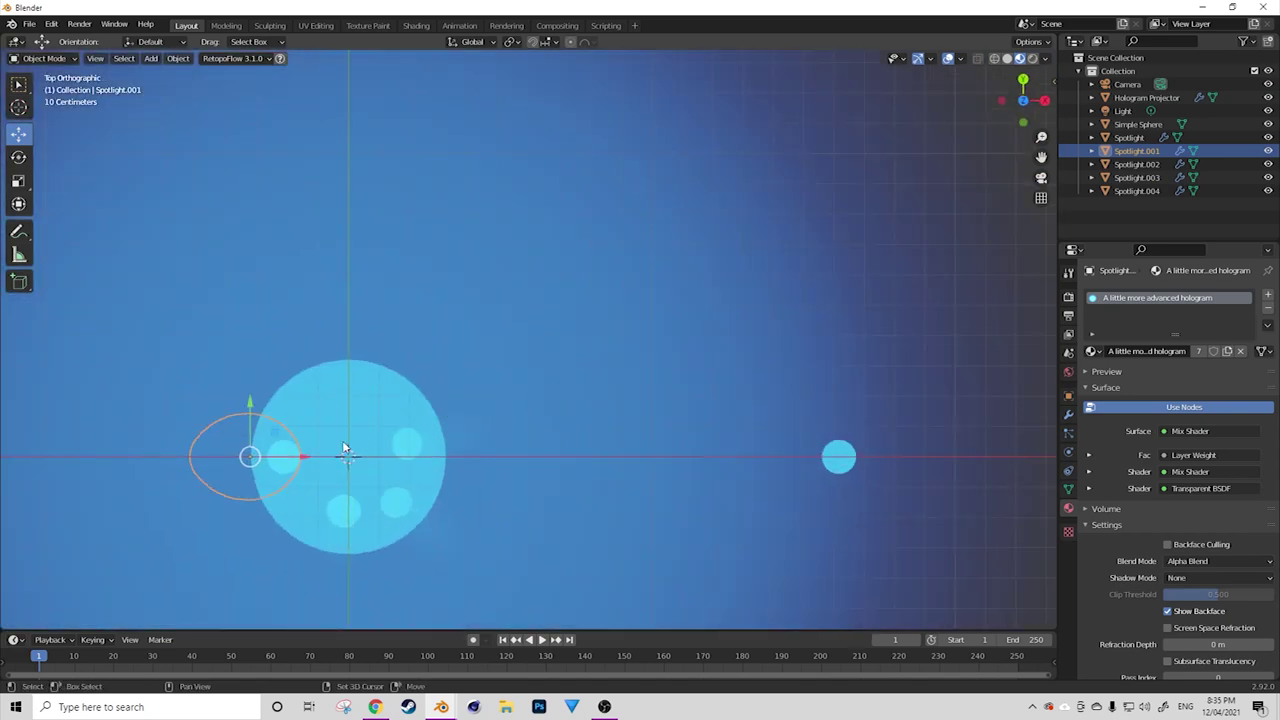
pyautogui.hotkey('shift', 'd')
pyautogui.click(505, 415)
pyautogui.moveTo(414, 446)
pyautogui.mouseDown()
pyautogui.moveTo(426, 438)
pyautogui.moveTo(412, 444)
pyautogui.mouseUp()
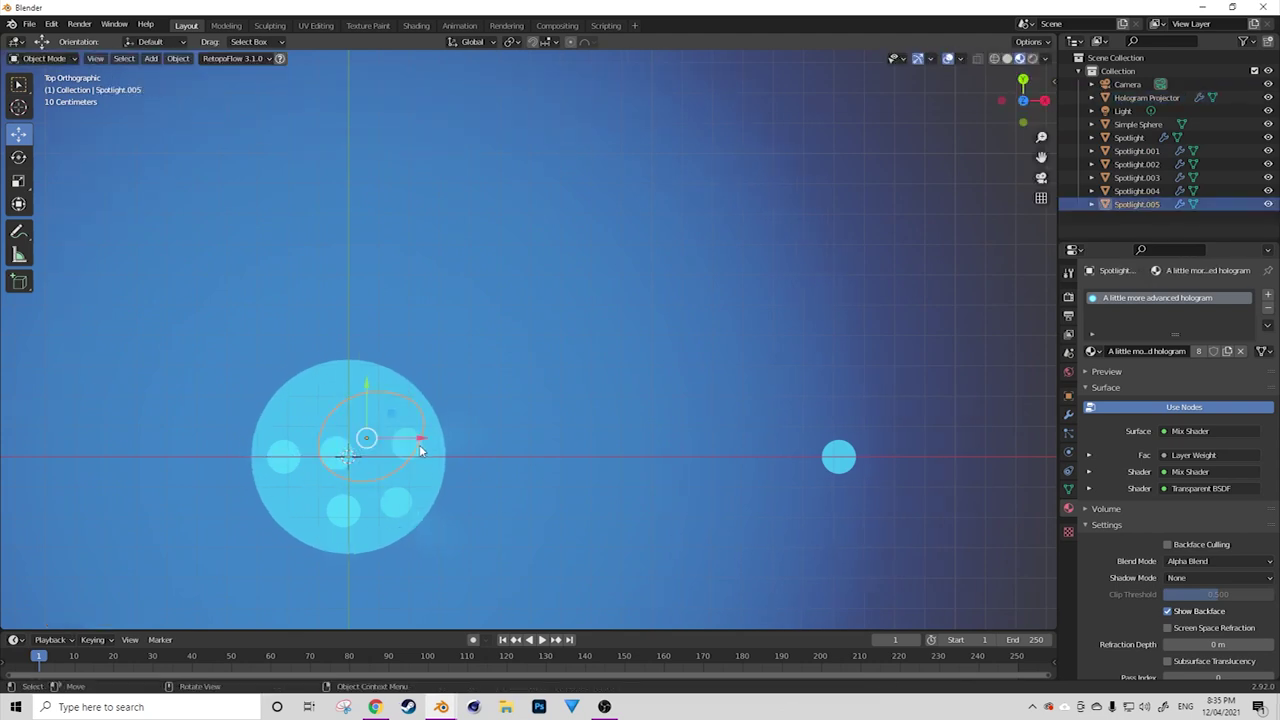
pyautogui.click(420, 445)
pyautogui.press('r')
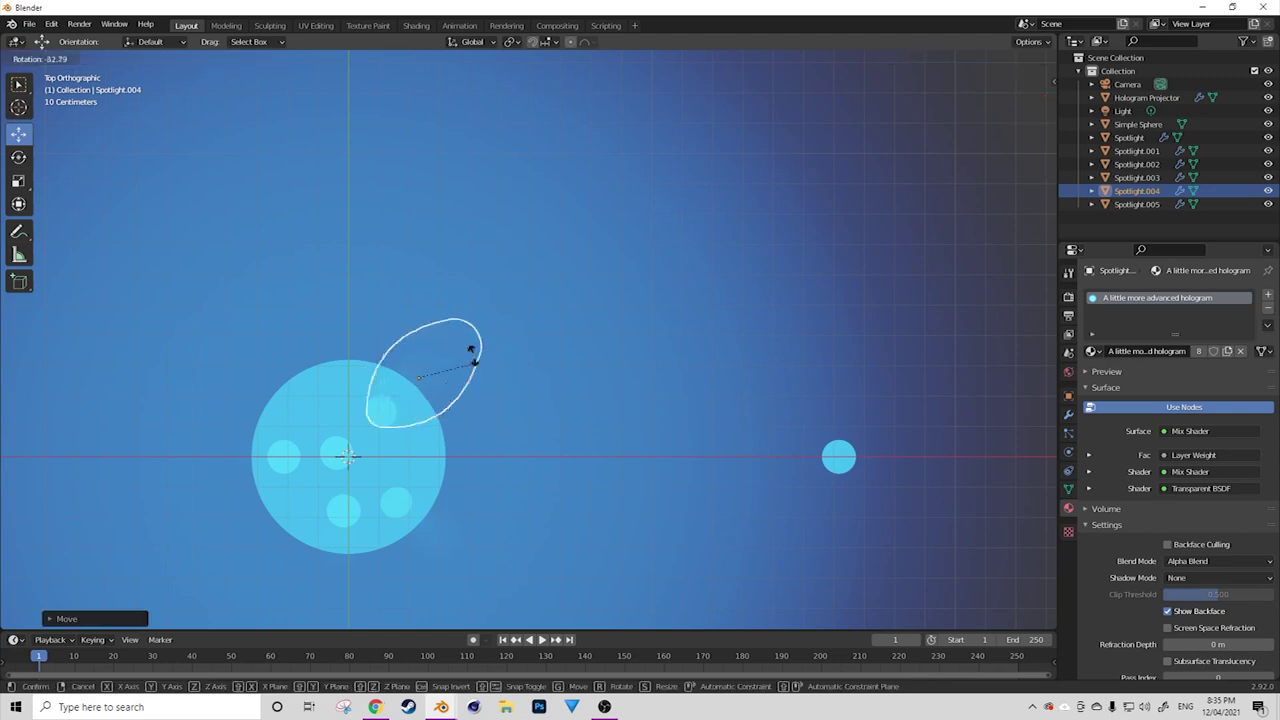
pyautogui.click(465, 320)
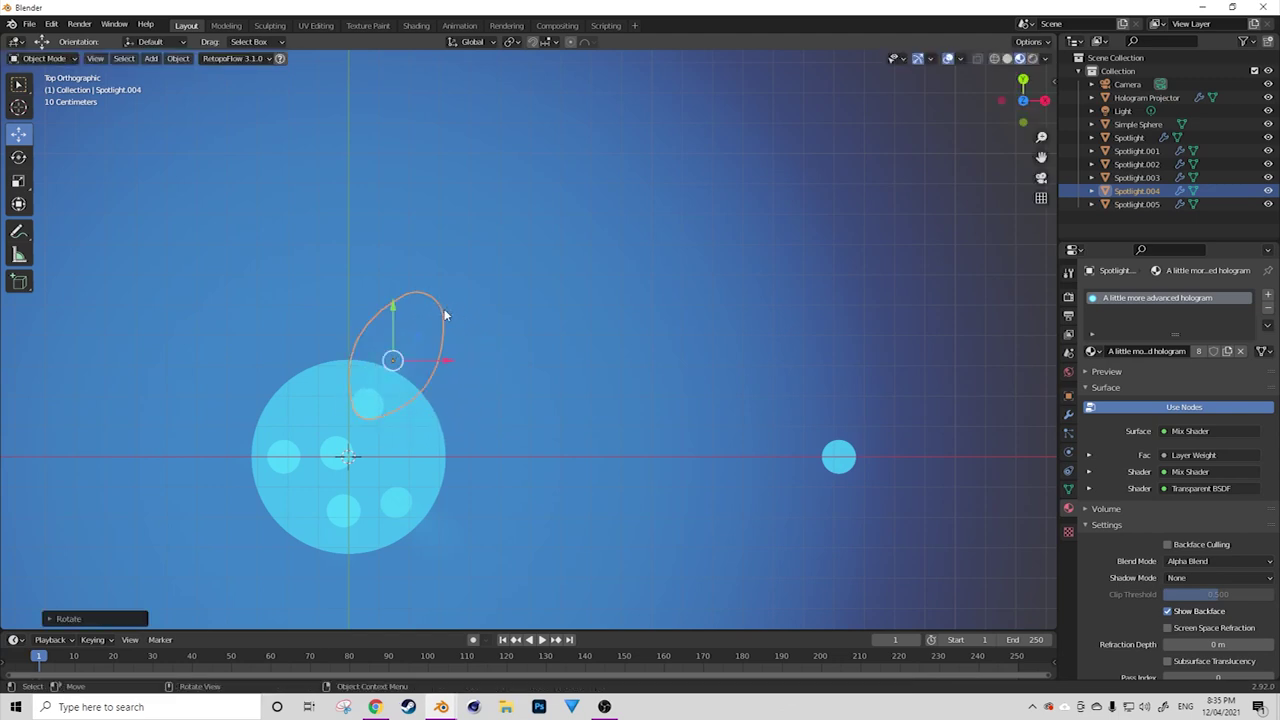
pyautogui.press('r')
pyautogui.press('Escape')
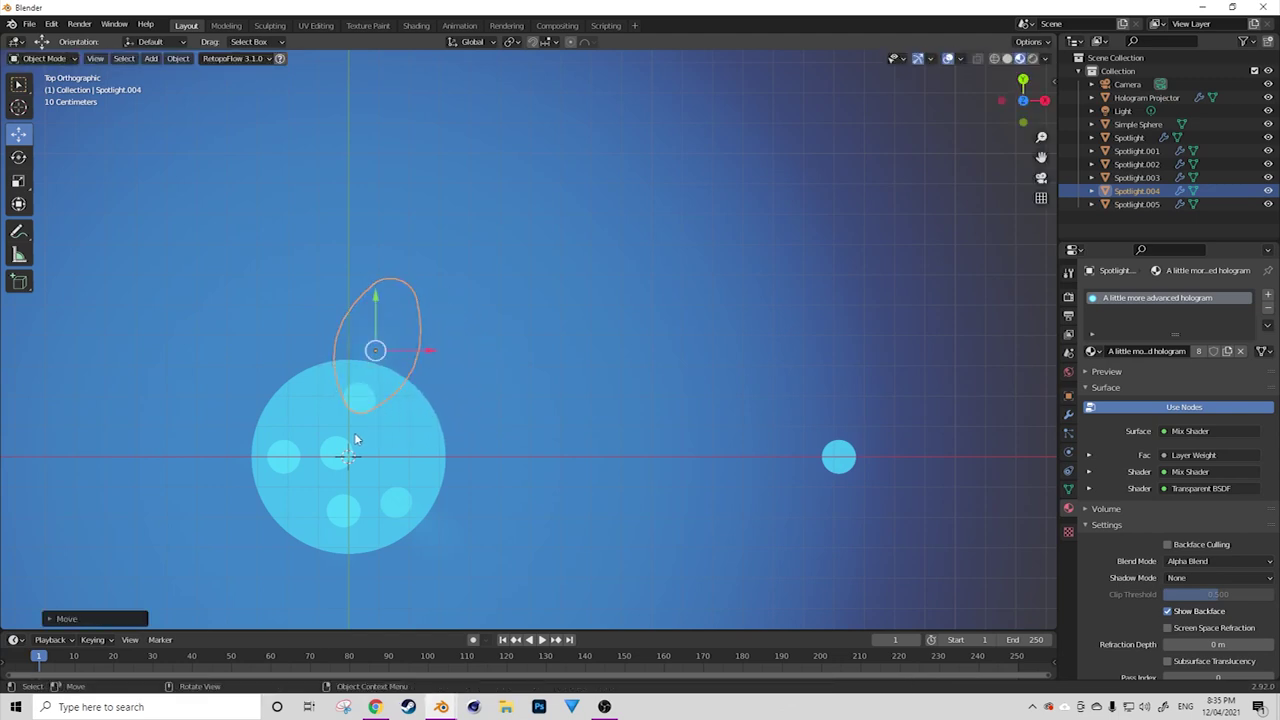
# Move Spotlight.005 onto the cone's base and view all five beams in perspective.
pyautogui.click(348, 457)
pyautogui.click(348, 457)
pyautogui.press('g')
pyautogui.click(423, 437)
pyautogui.click(295, 458)
pyautogui.moveTo(305, 463); pyautogui.dragTo(436, 325, button='middle')
pyautogui.scroll(-8, 436, 325)
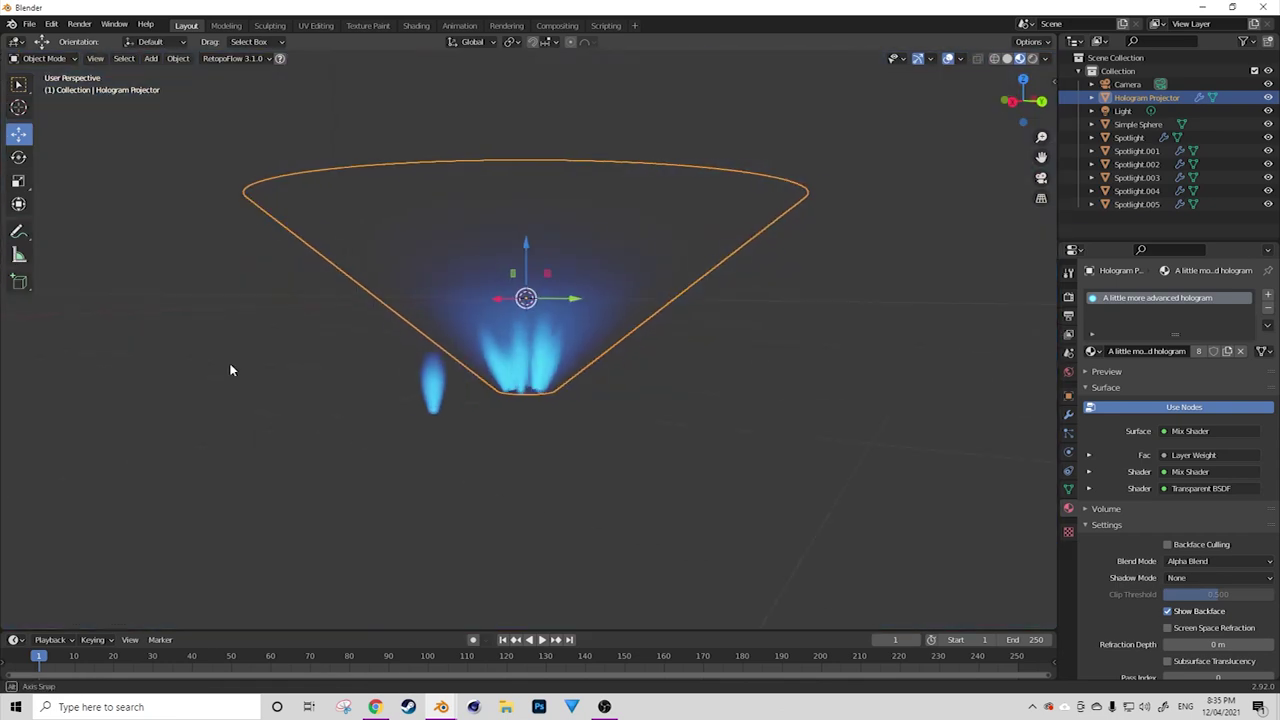
# Orbit around the cone and slide the Spotlight beam sideways, then back toward the cone.
pyautogui.moveTo(230, 370); pyautogui.dragTo(761, 378, button='middle')
pyautogui.press('a')
pyautogui.hotkey('alt', 'a')
pyautogui.scroll(5, 488, 385)
pyautogui.moveTo(486, 380); pyautogui.dragTo(673, 436, button='middle')
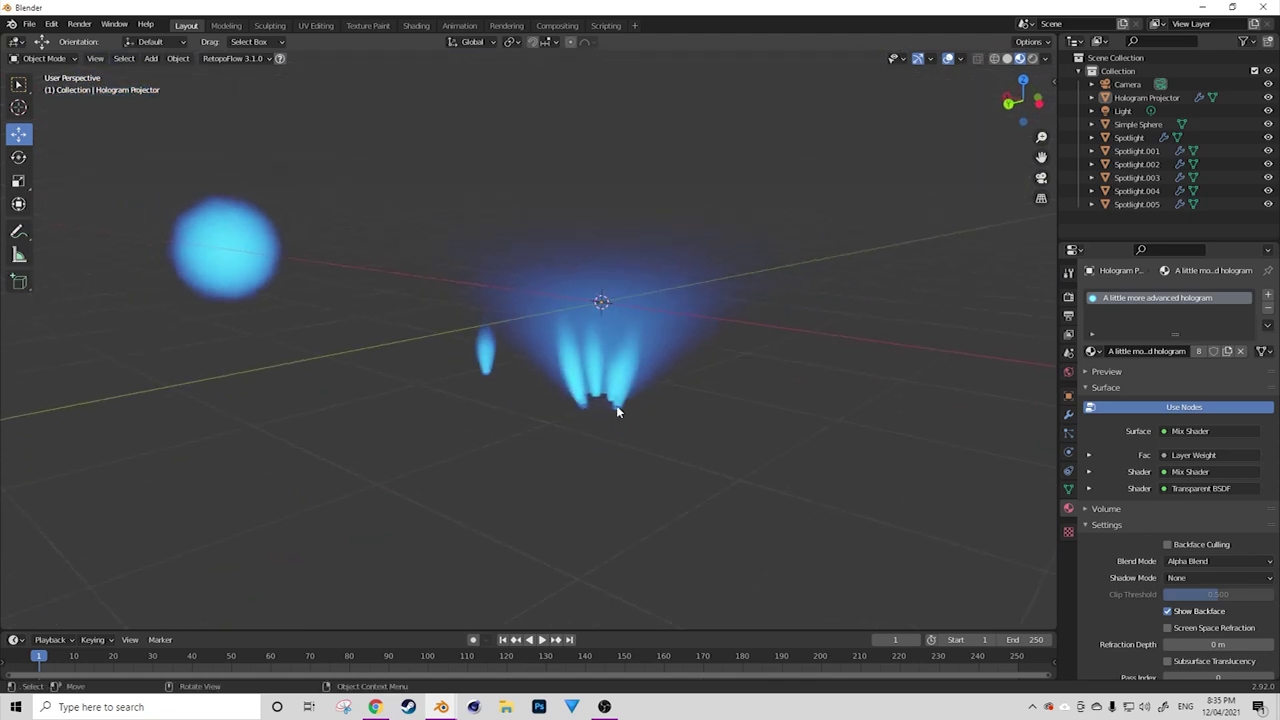
pyautogui.moveTo(616, 410); pyautogui.dragTo(583, 330, button='middle')
pyautogui.moveTo(518, 390)
pyautogui.mouseDown(button='middle')
pyautogui.moveTo(571, 349)
pyautogui.moveTo(531, 371)
pyautogui.mouseUp(button='middle')
pyautogui.click(674, 418)
pyautogui.moveTo(674, 418); pyautogui.dragTo(657, 401, button='middle')
pyautogui.moveTo(662, 378); pyautogui.dragTo(998, 366)
pyautogui.moveTo(998, 366); pyautogui.dragTo(780, 412, button='middle')
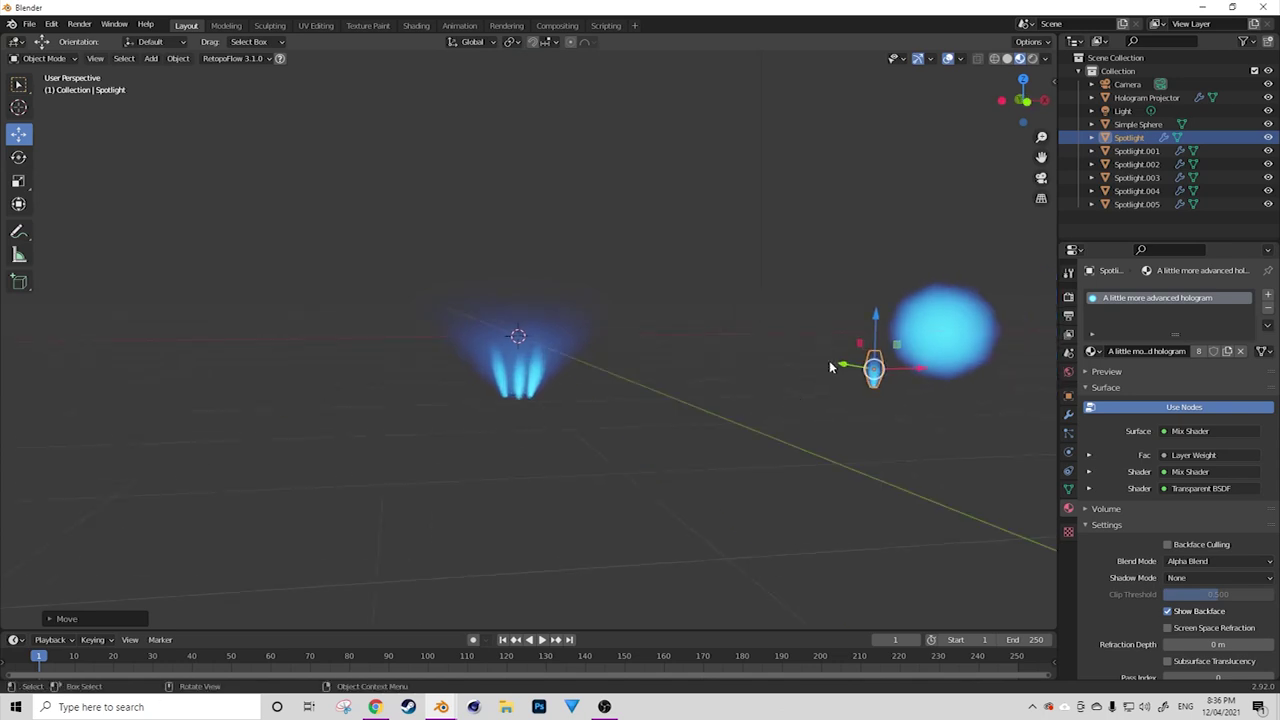
pyautogui.moveTo(829, 360); pyautogui.dragTo(571, 386)
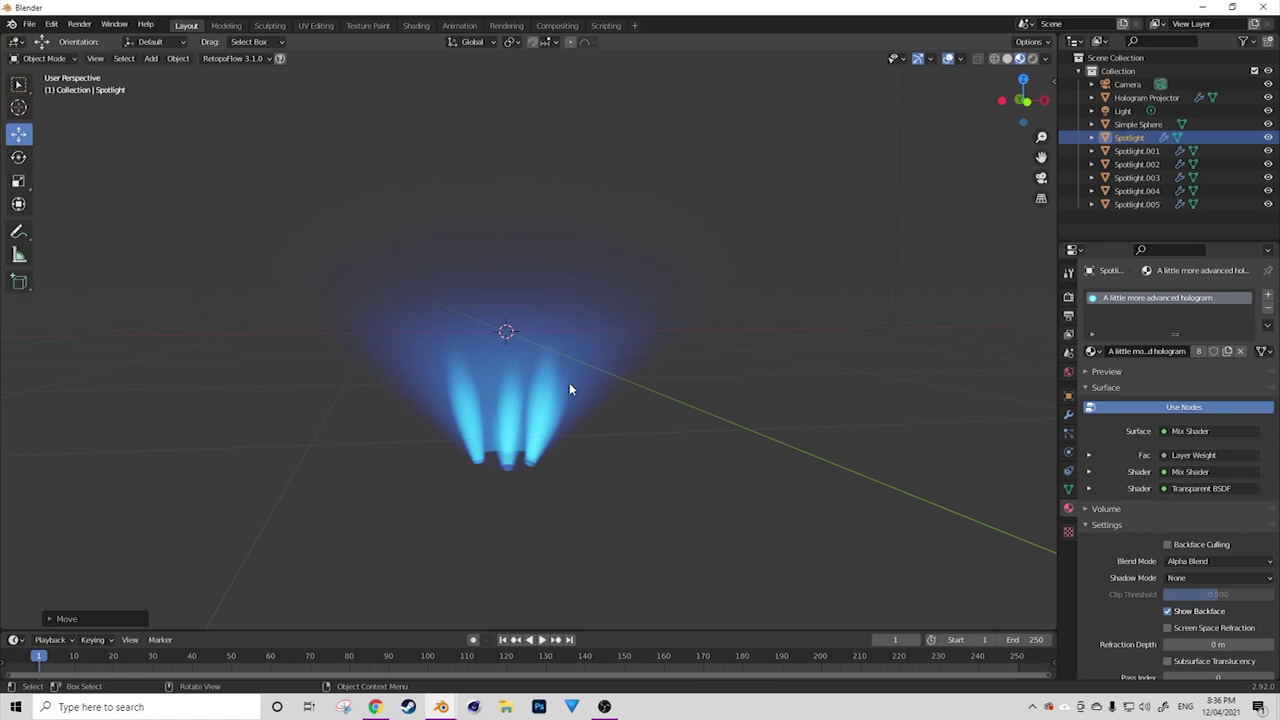
pyautogui.moveTo(569, 389); pyautogui.dragTo(699, 399, button='middle')
pyautogui.scroll(3, 699, 399)
# Duplicate the Spotlight as Spotlight.006, move it left along X, and enter the Shading workspace.
pyautogui.hotkey('shift', 'd')
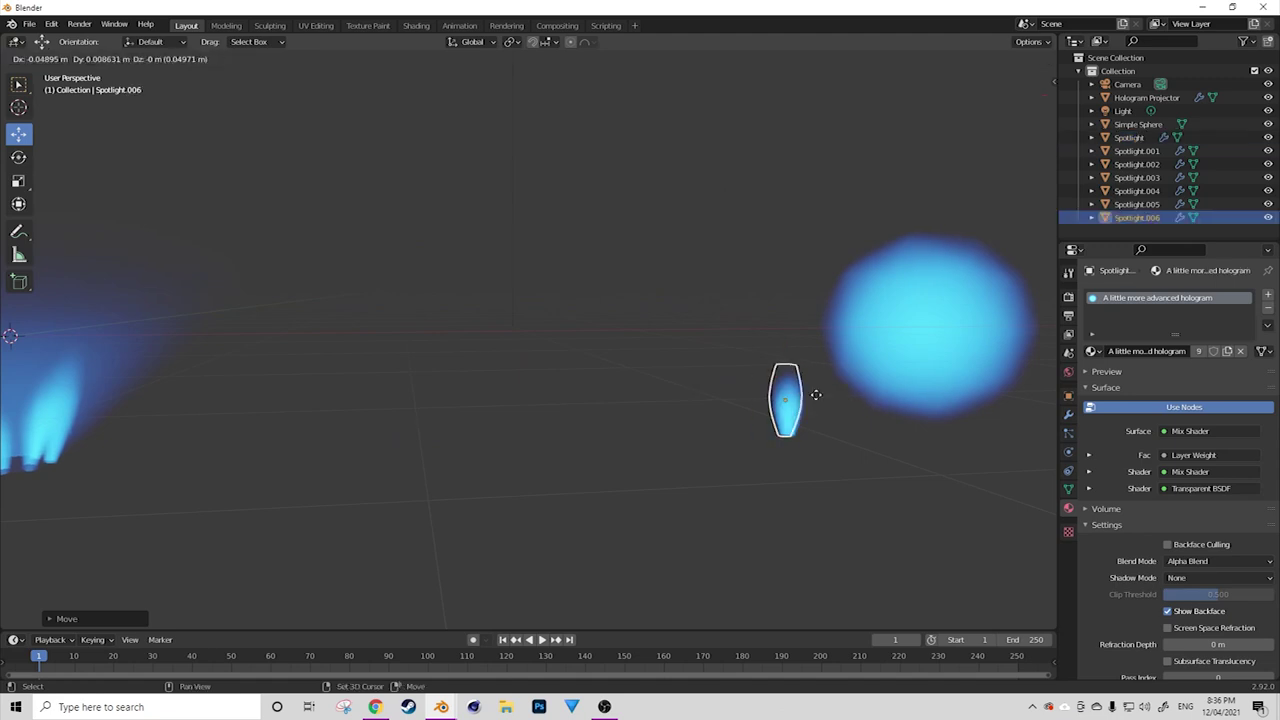
pyautogui.press('x')
pyautogui.click(745, 403)
pyautogui.scroll(2, 745, 403)
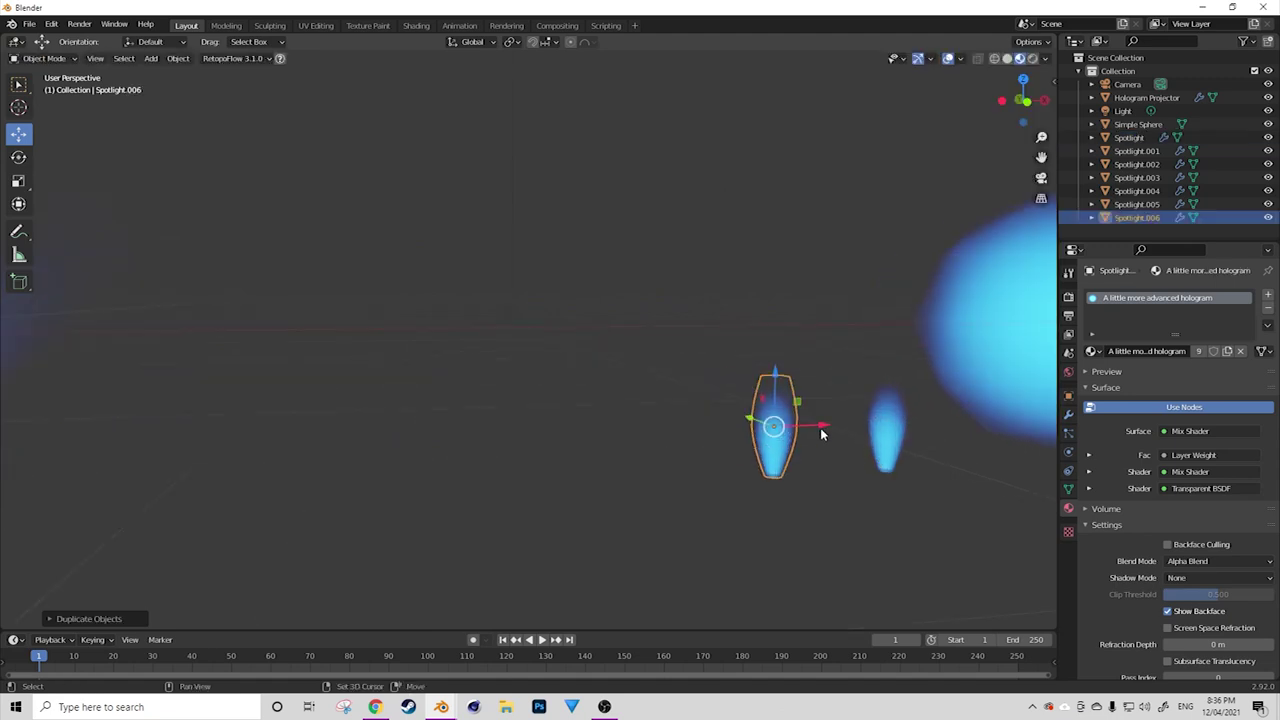
pyautogui.scroll(-1, 790, 420)
pyautogui.press('g')
pyautogui.press('x')
pyautogui.click(606, 385)
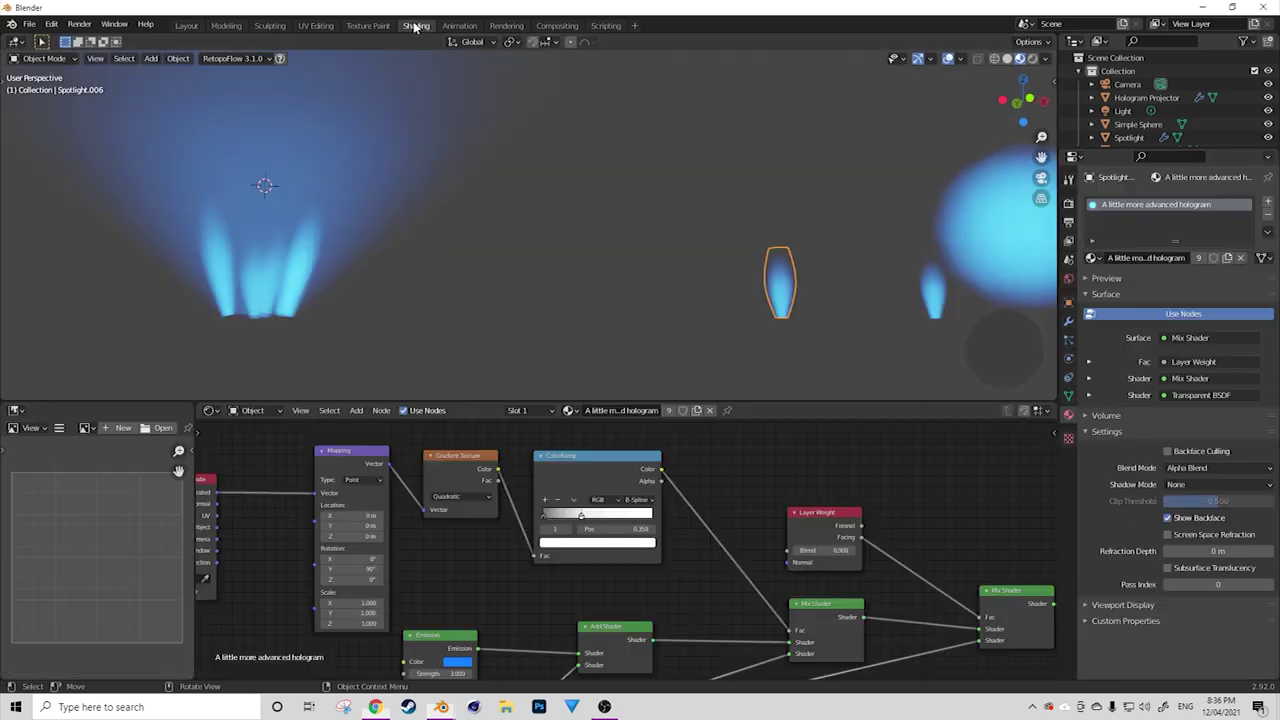
pyautogui.click(416, 25)
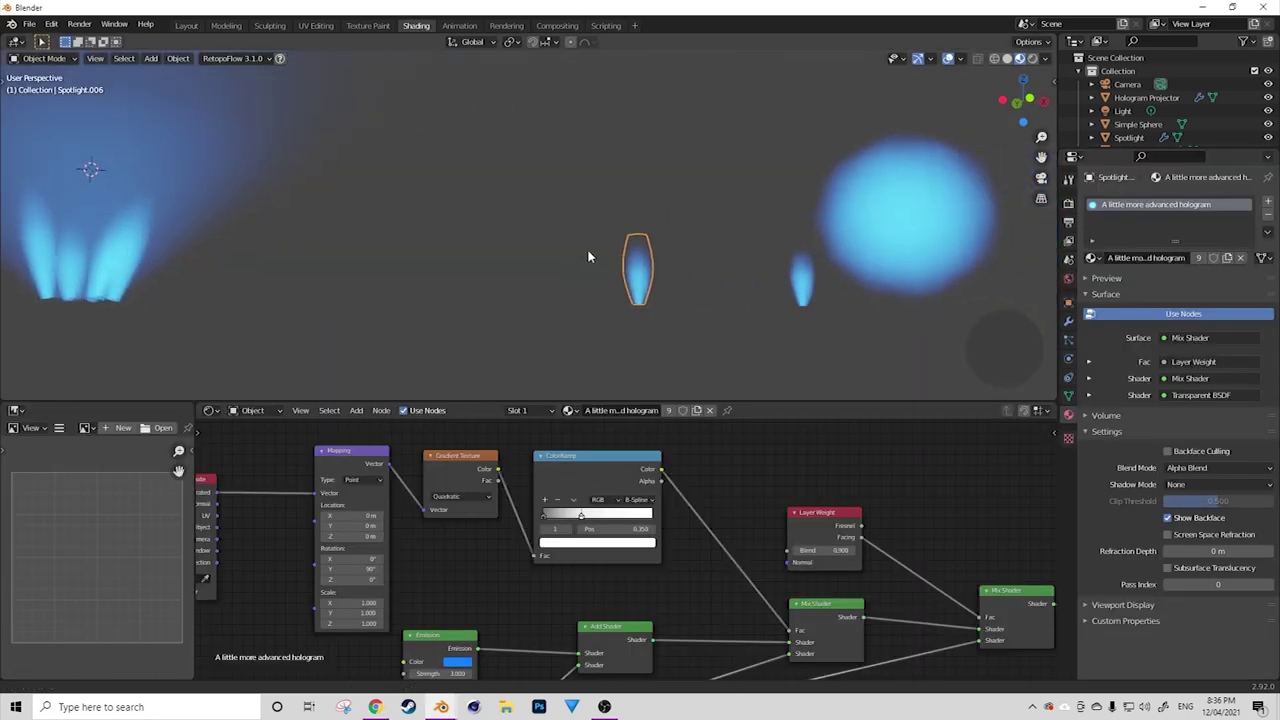
# Make Spotlight.006's hologram material single-user and rename it 'Digital Hologram'.
pyautogui.press('Home')
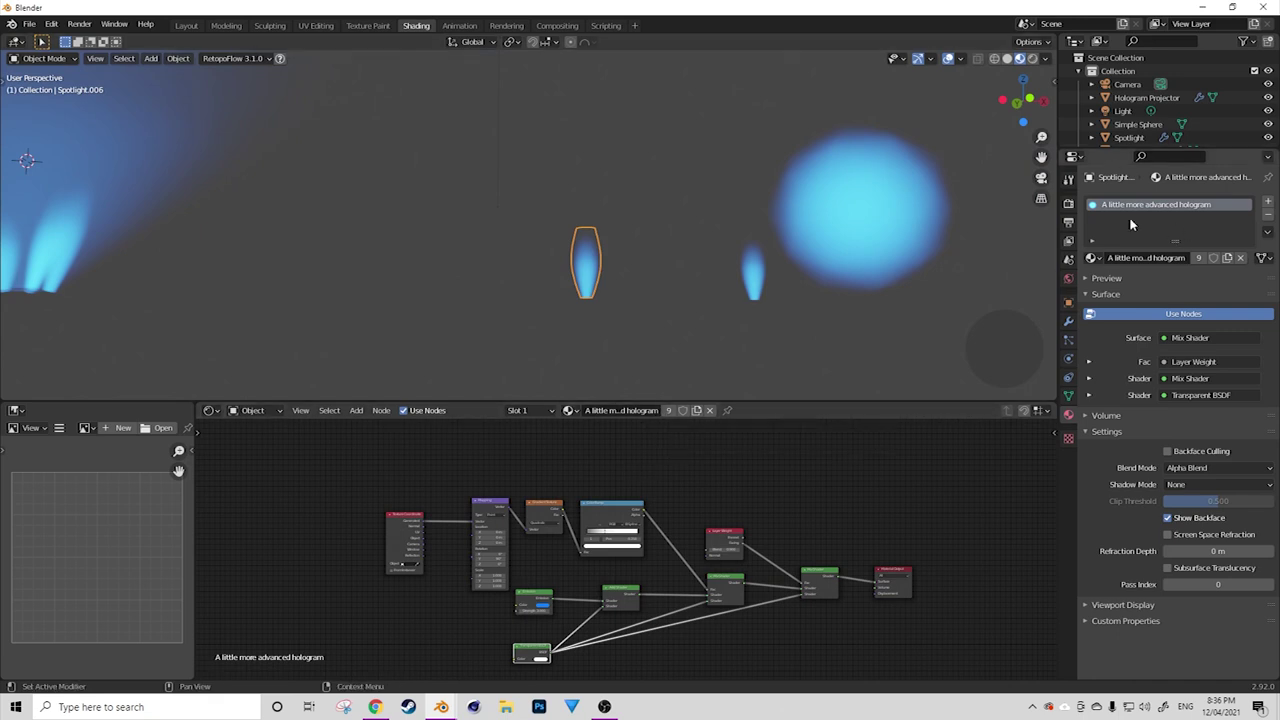
pyautogui.click(668, 410)
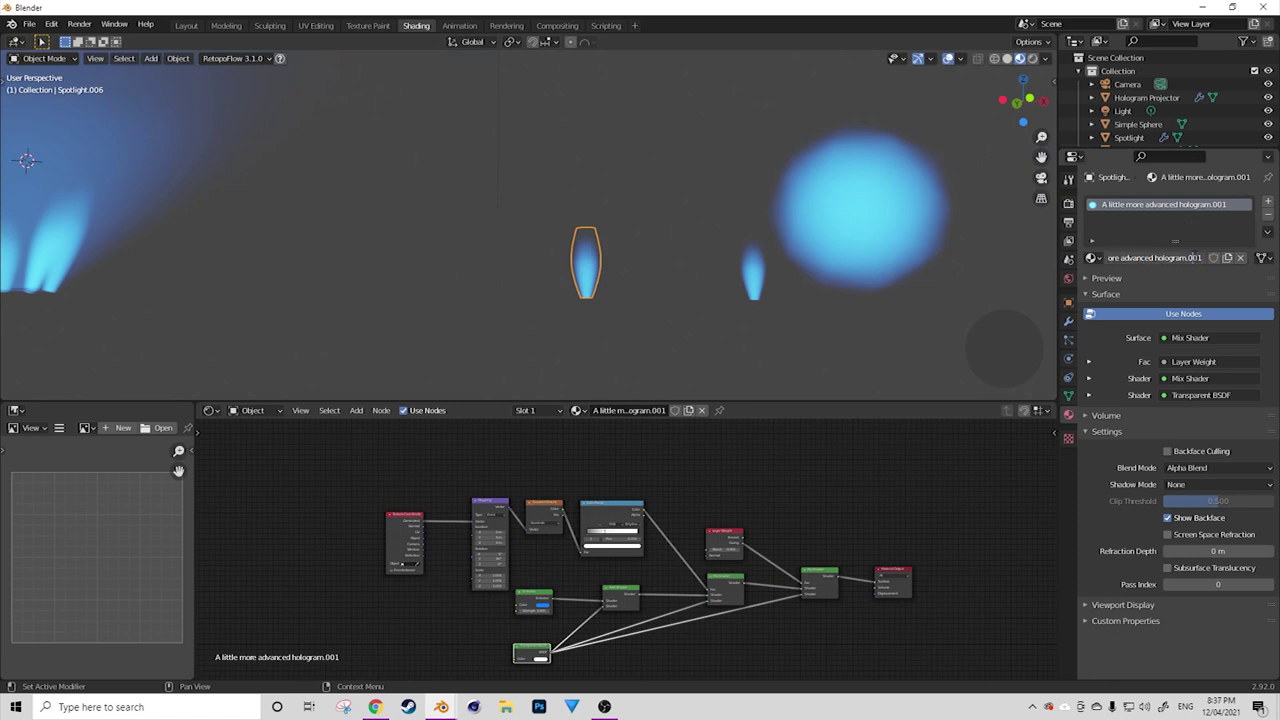
pyautogui.press('Home')
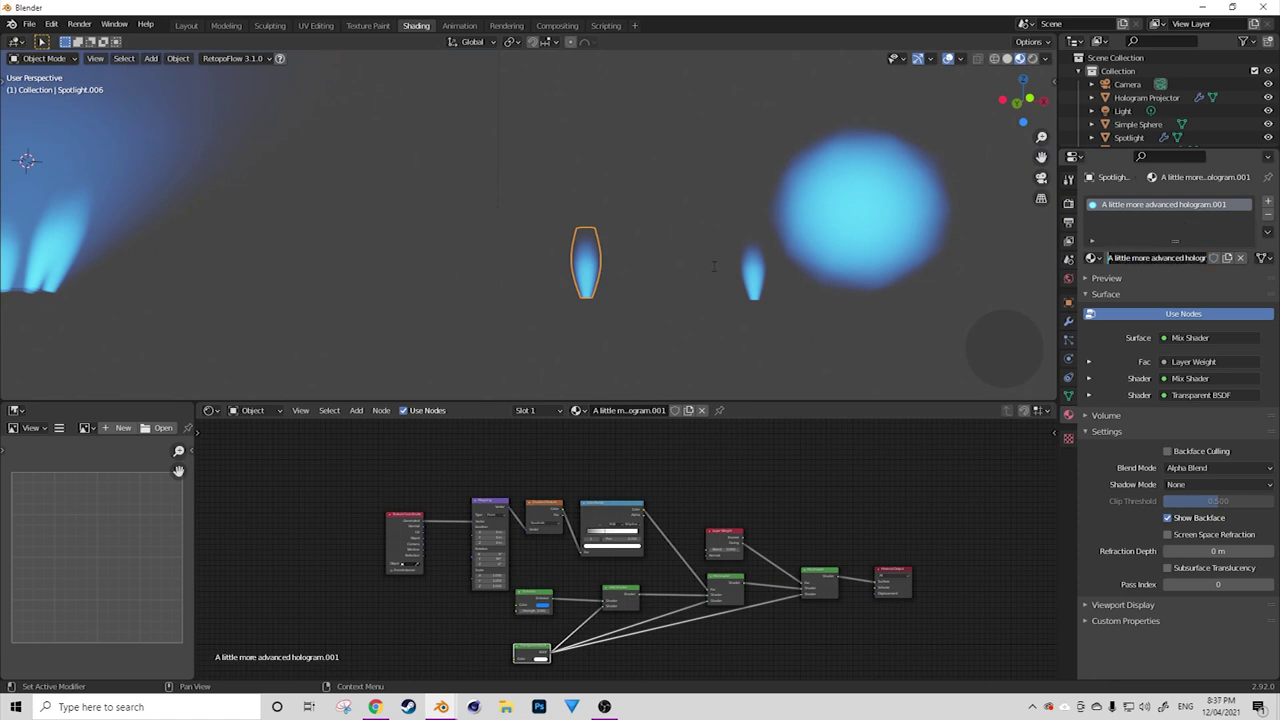
pyautogui.write('Digital Hologram')
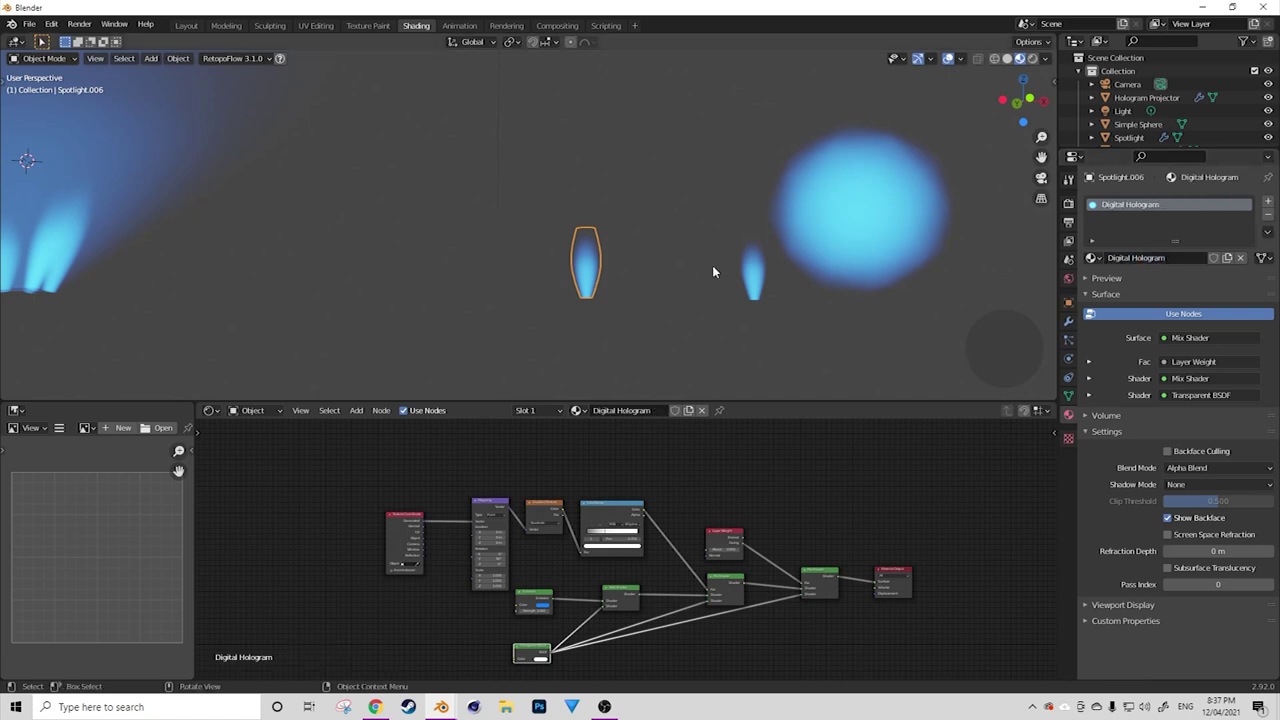
pyautogui.press('Return')
pyautogui.scroll(2, 736, 562)
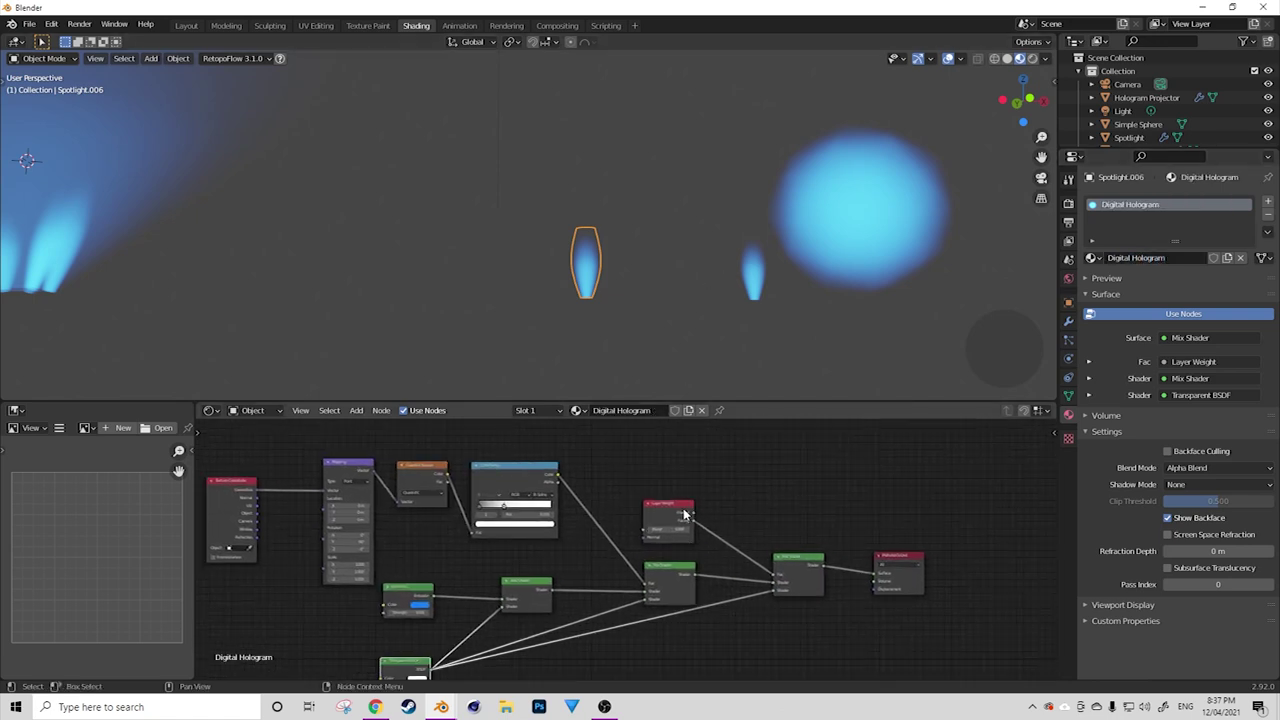
# Move the Layer Weight, final Mix Shader and Material Output nodes right to make room.
pyautogui.click(672, 514)
pyautogui.click(797, 565)
pyautogui.keyDown('shift'); pyautogui.click(900, 562); pyautogui.keyUp('shift')
pyautogui.moveTo(797, 565); pyautogui.dragTo(1044, 555)
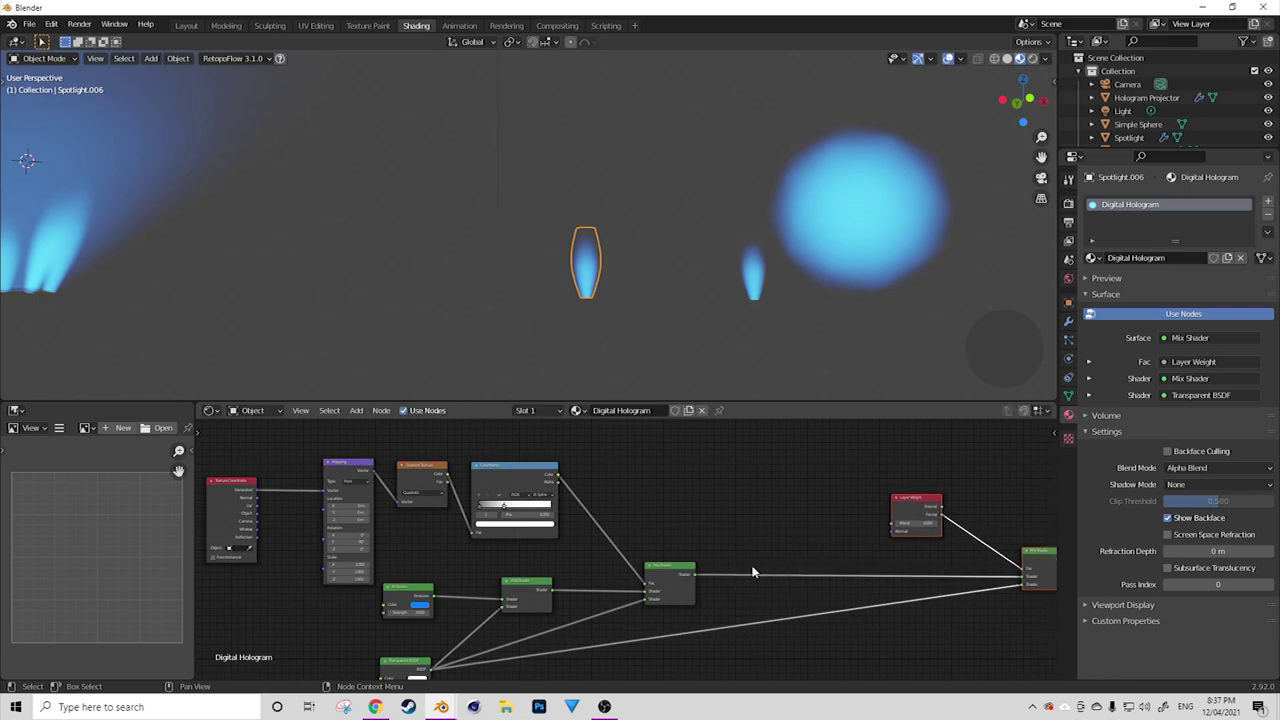
pyautogui.moveTo(794, 540); pyautogui.dragTo(736, 532, button='middle')
# Add a Mix Shader and drop it onto the link between the two existing Mix Shaders.
pyautogui.hotkey('shift', 'a')
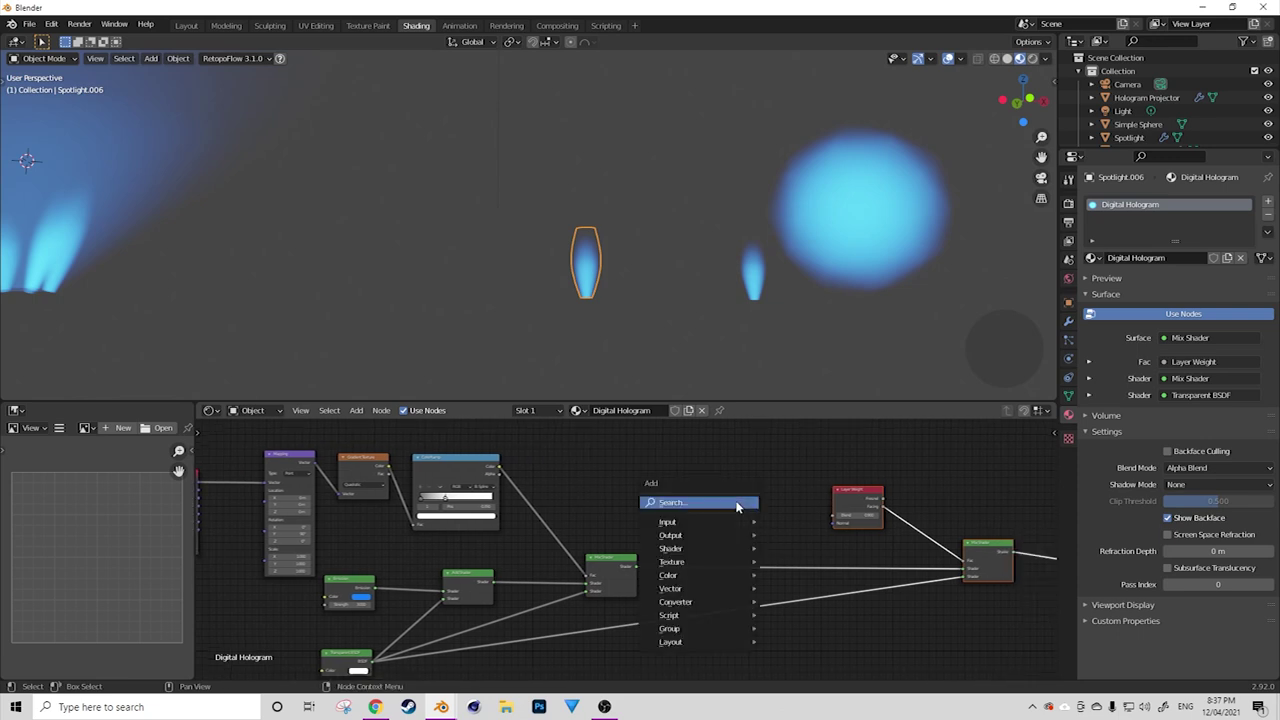
pyautogui.moveTo(703, 547)
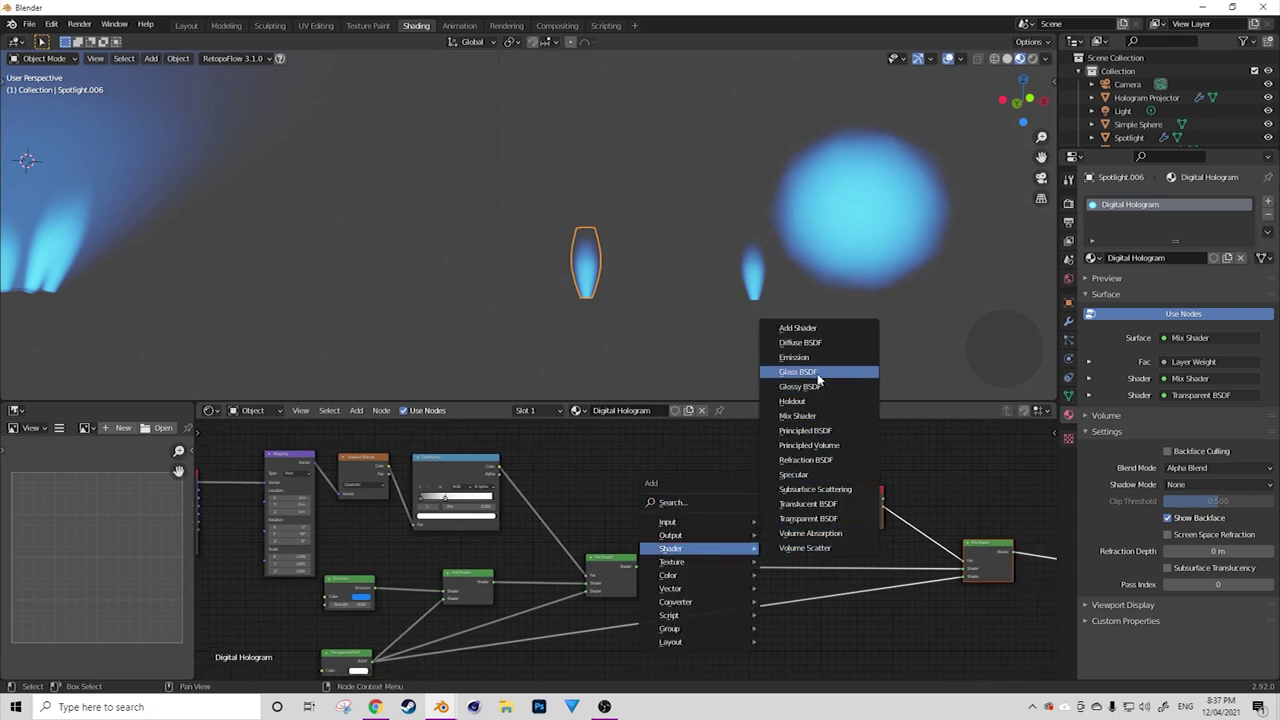
pyautogui.click(822, 415)
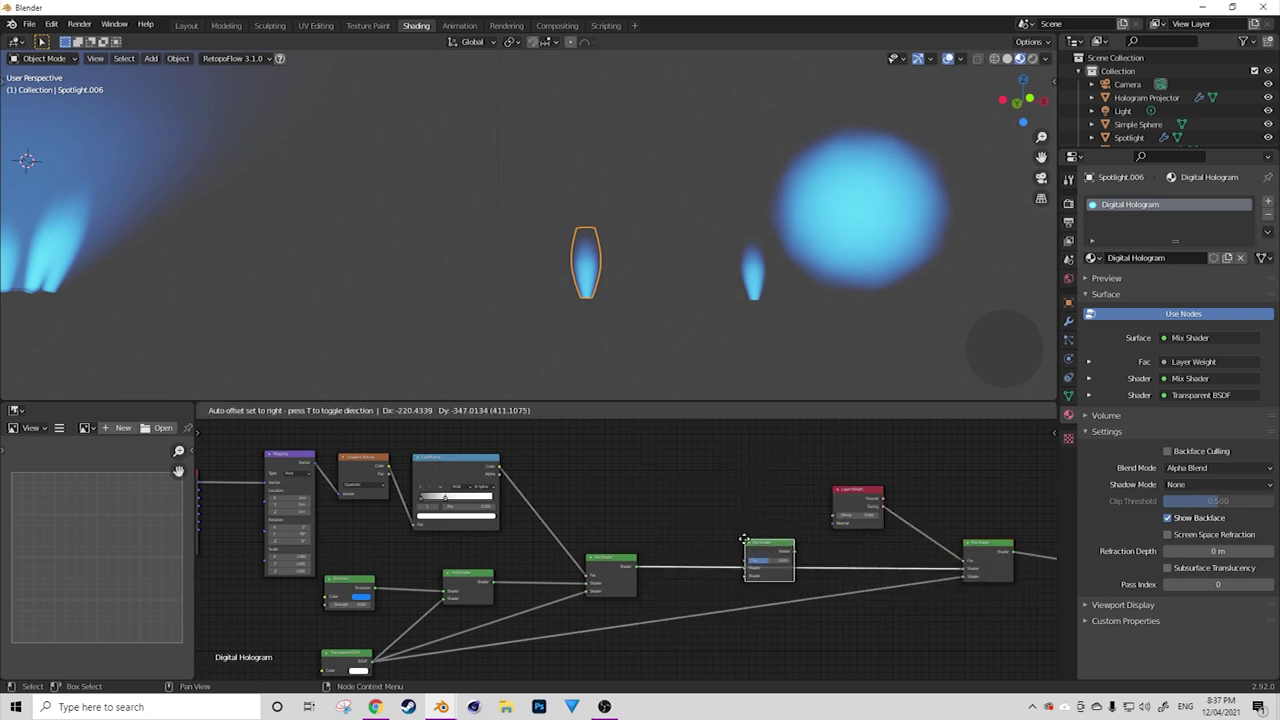
pyautogui.click(741, 543)
pyautogui.scroll(3, 770, 567)
pyautogui.moveTo(770, 567); pyautogui.dragTo(664, 510, button='middle')
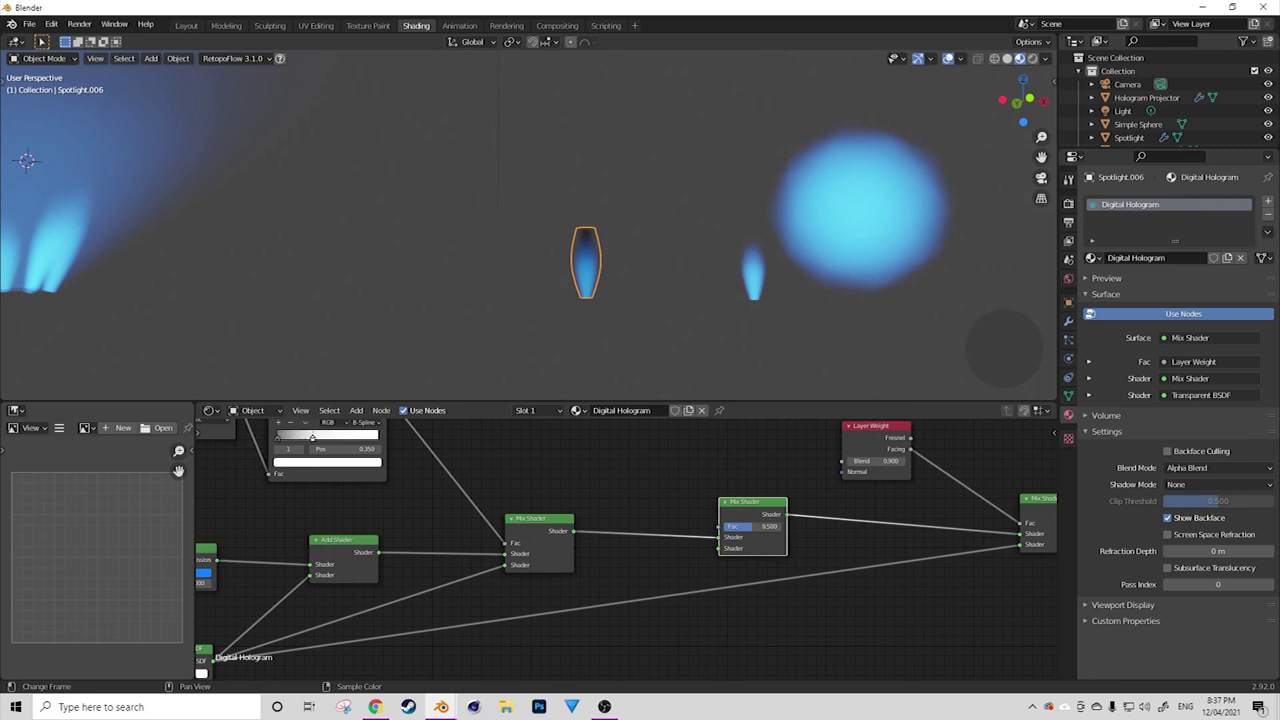
# Duplicate the Texture Coordinate and Mapping nodes and place the copies above the originals.
pyautogui.moveTo(566, 480); pyautogui.dragTo(726, 600, button='middle')
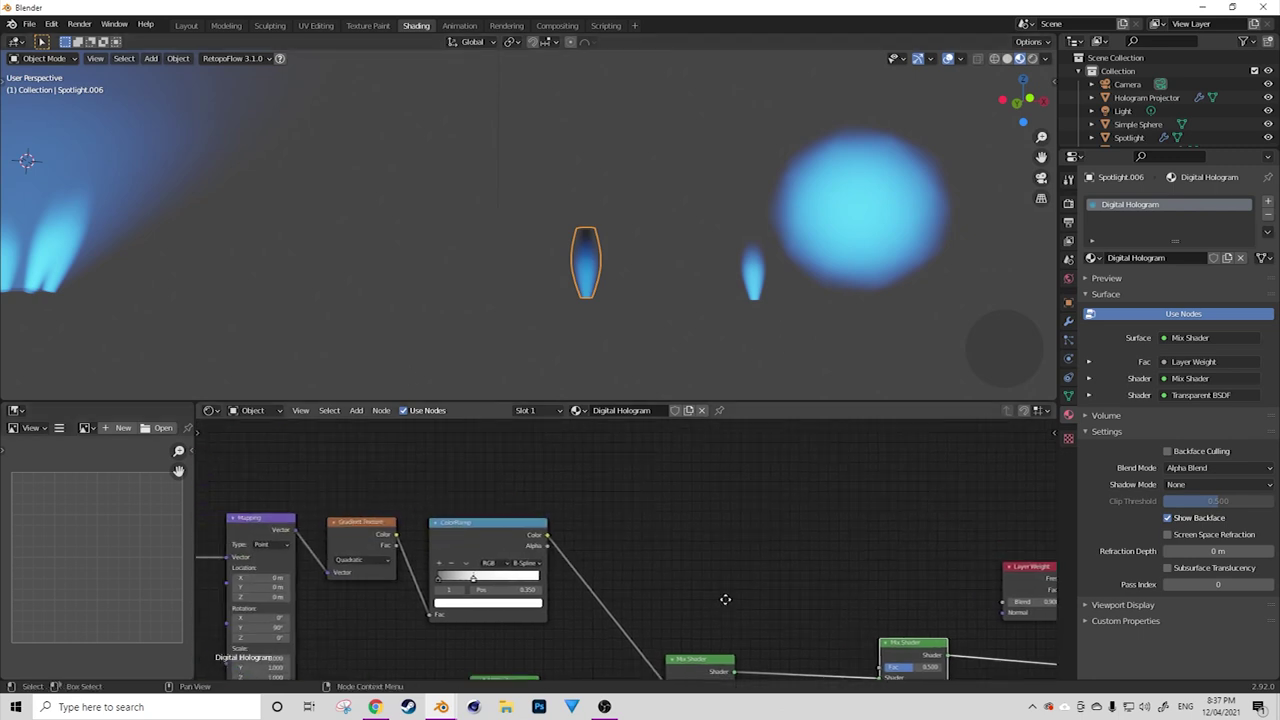
pyautogui.scroll(-2, 706, 578)
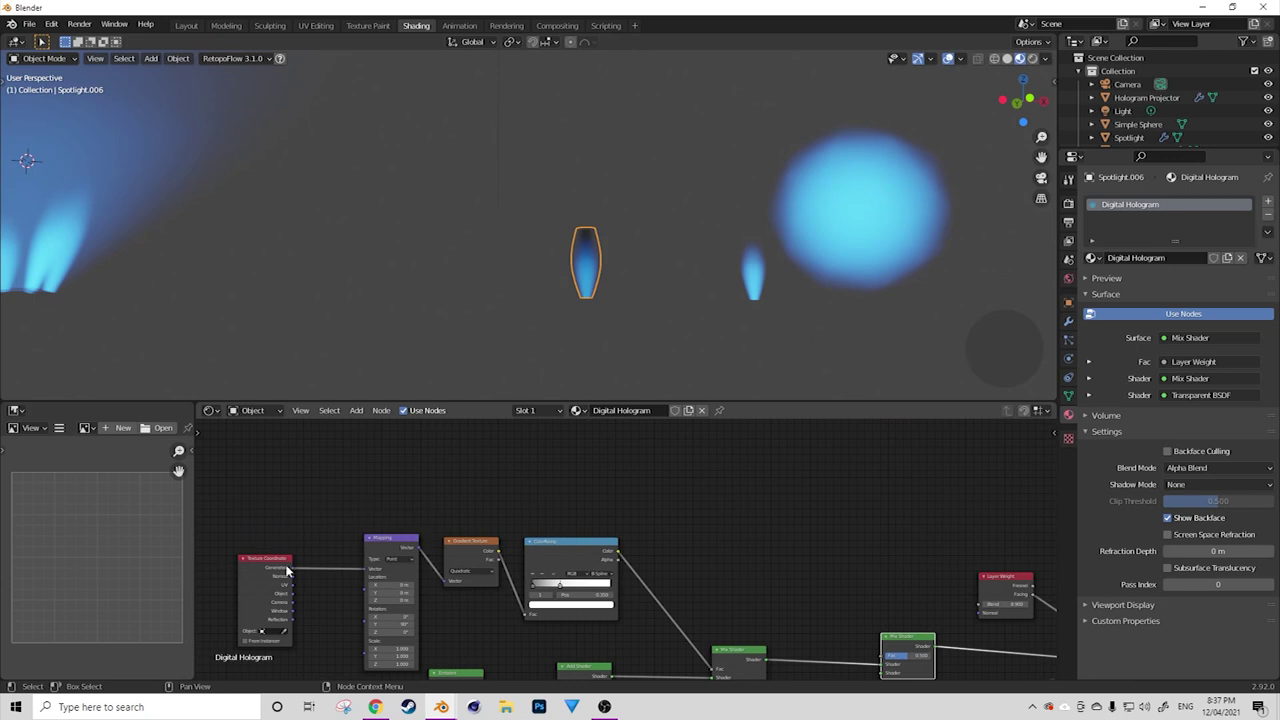
pyautogui.click(391, 550)
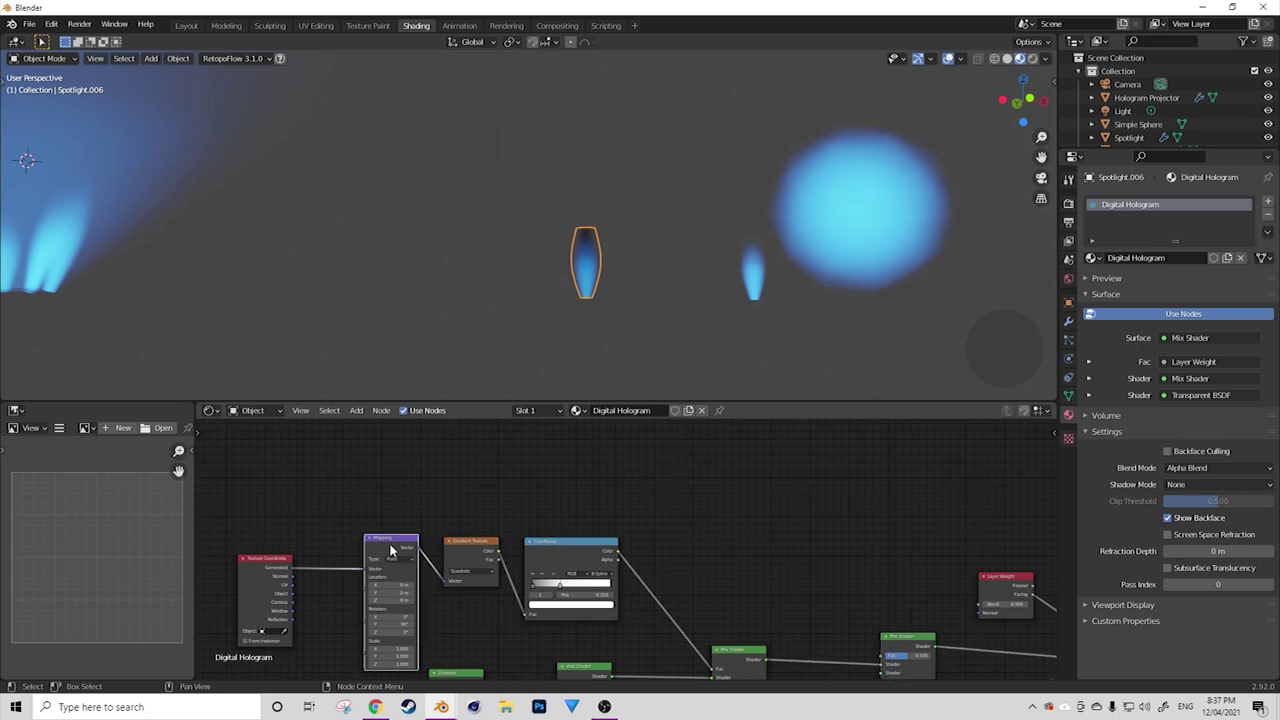
pyautogui.click(253, 573)
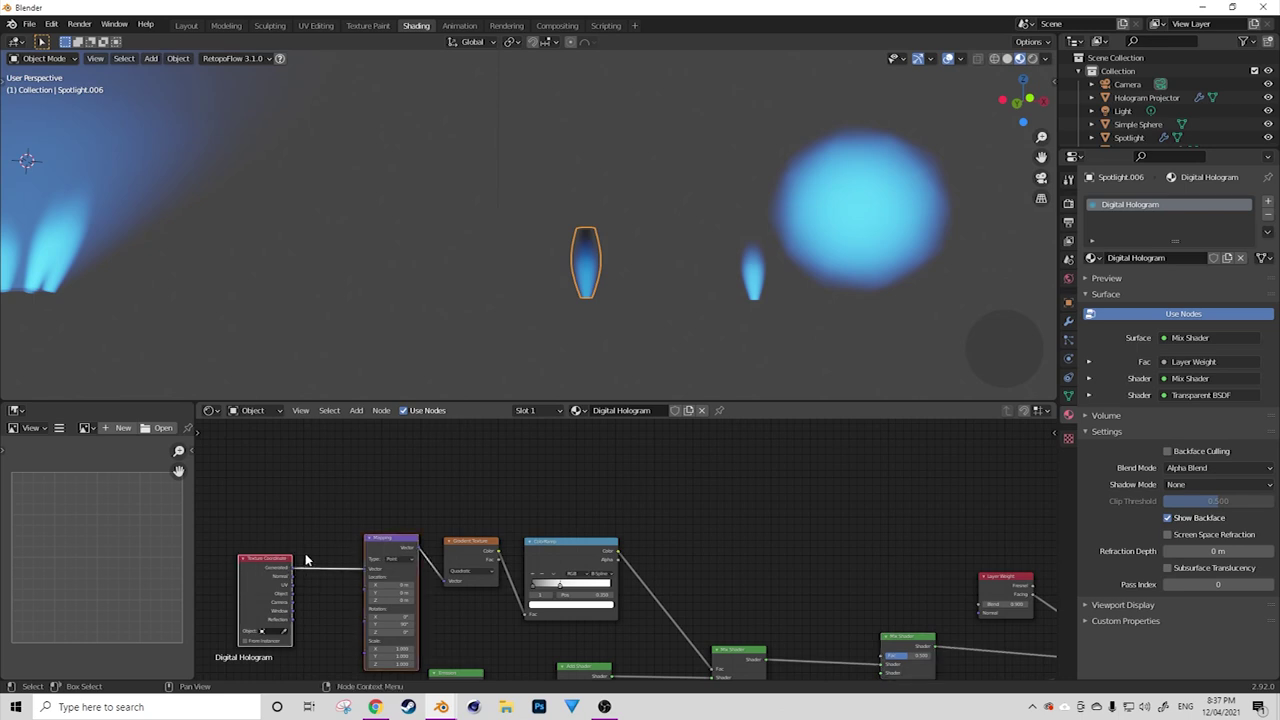
pyautogui.hotkey('shift', 'd')
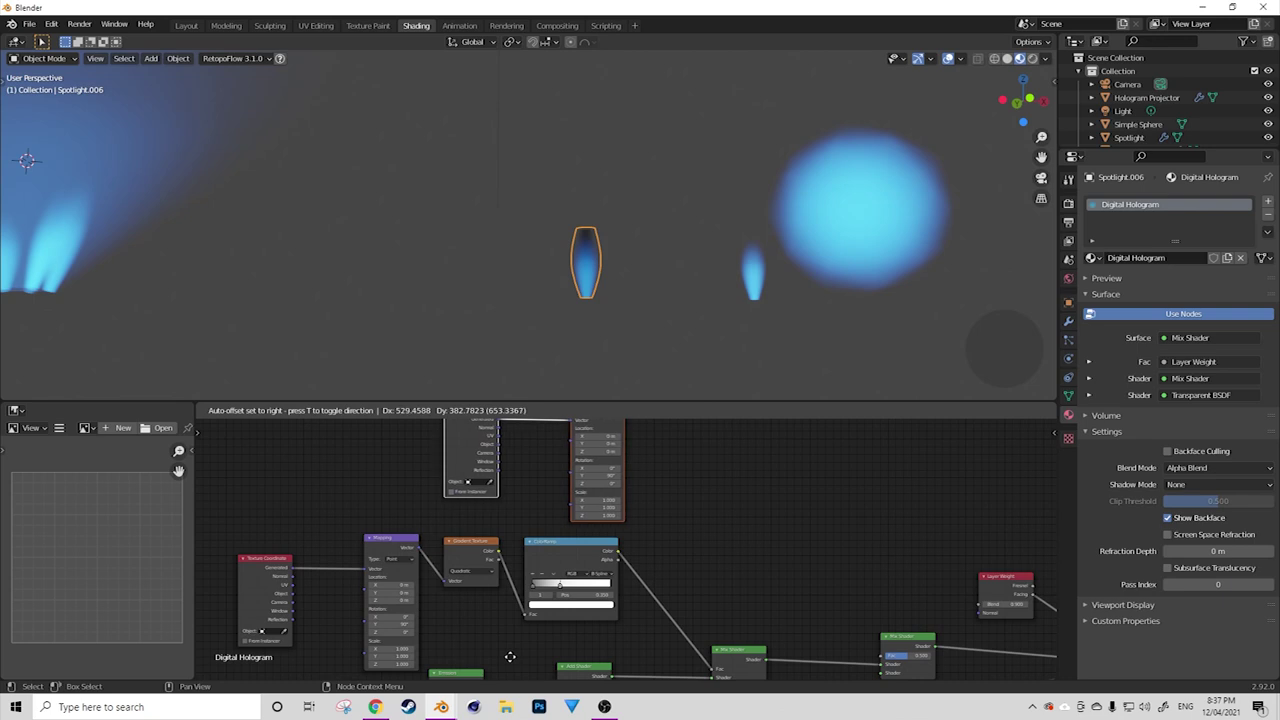
pyautogui.click(507, 660)
pyautogui.moveTo(477, 433); pyautogui.dragTo(440, 488, button='middle')
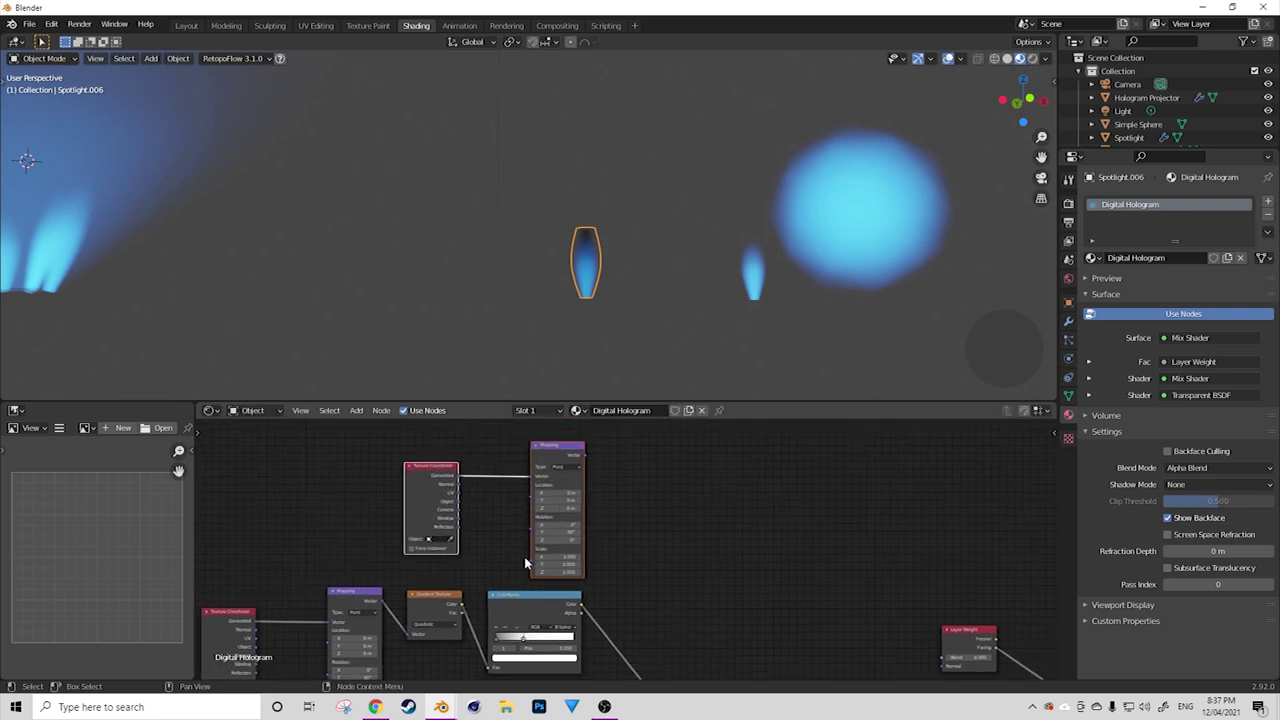
pyautogui.scroll(3, 524, 556)
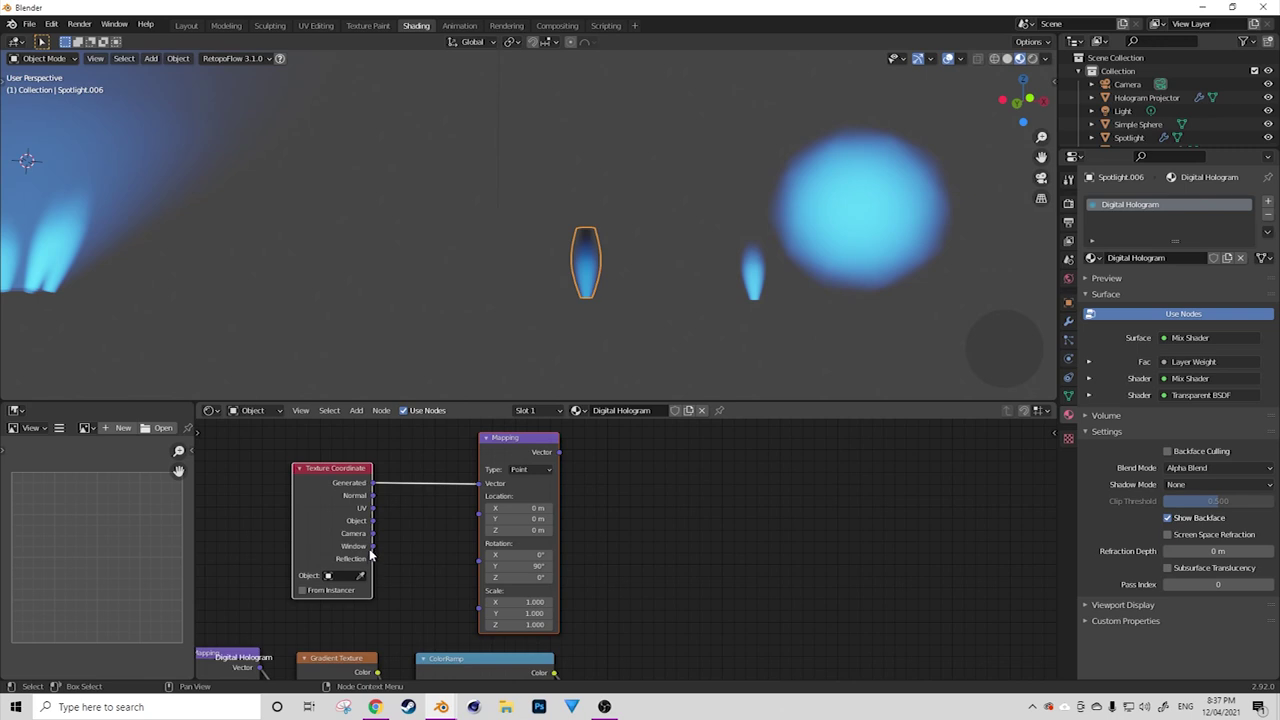
# Connect the copied Window output to the Mapping Vector and reset its Y rotation to 0°.
pyautogui.moveTo(371, 553); pyautogui.dragTo(483, 487)
pyautogui.click(509, 566)
pyautogui.moveTo(559, 475)
pyautogui.mouseDown()
pyautogui.moveTo(554, 497)
pyautogui.moveTo(558, 477)
pyautogui.mouseUp()
pyautogui.click(558, 477)
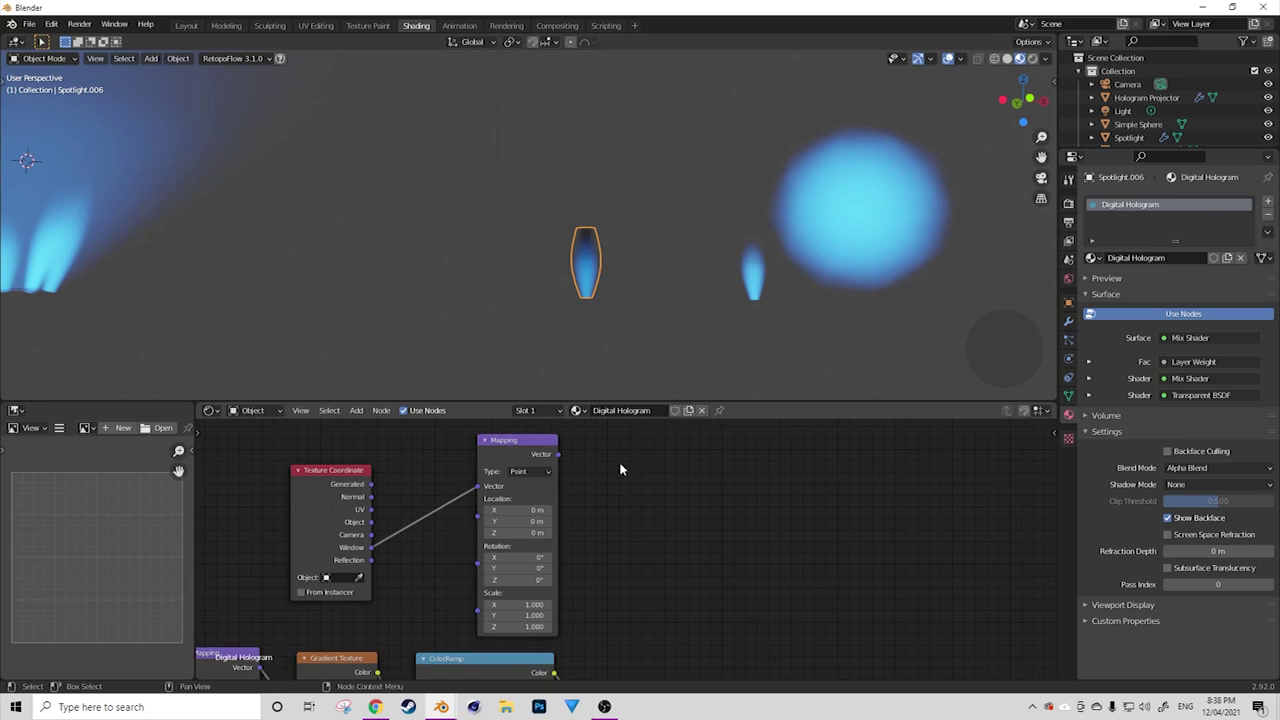
pyautogui.hotkey('shift', 'a')
pyautogui.moveTo(600, 478)
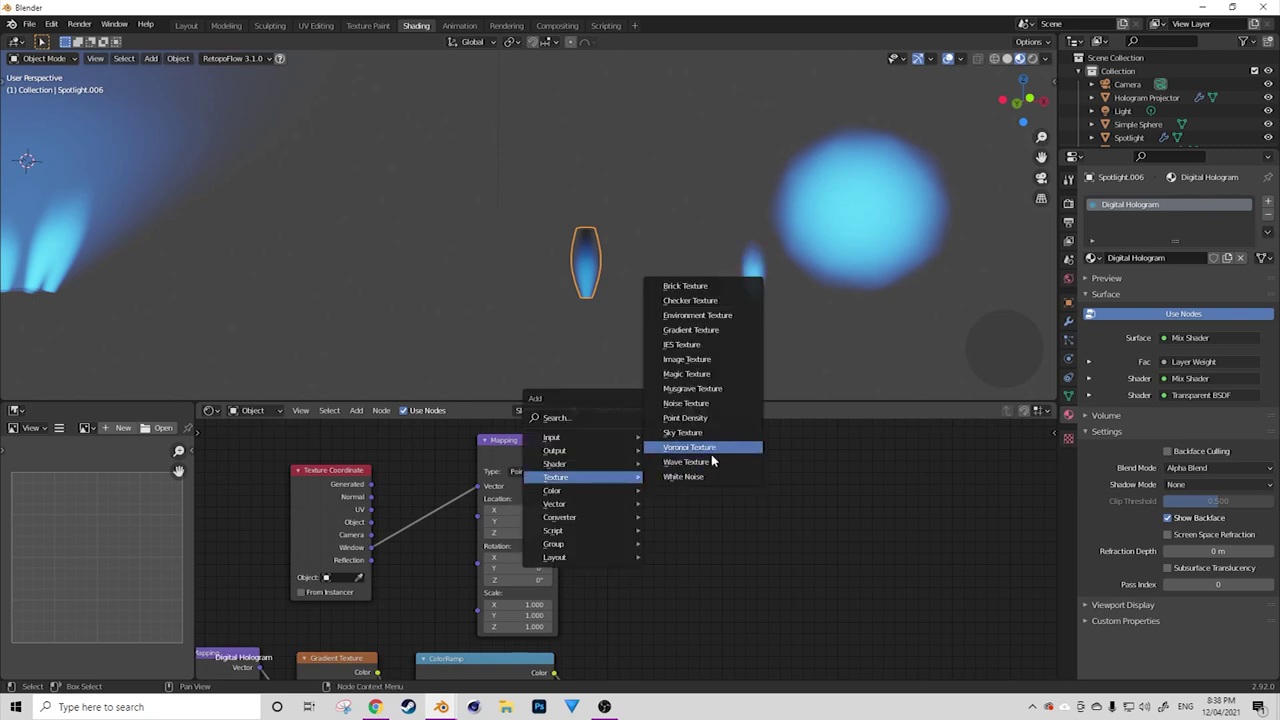
# Add a Noise Texture node beside the new Mapping node and feed it the Mapping output.
pyautogui.click(700, 404)
pyautogui.click(647, 441)
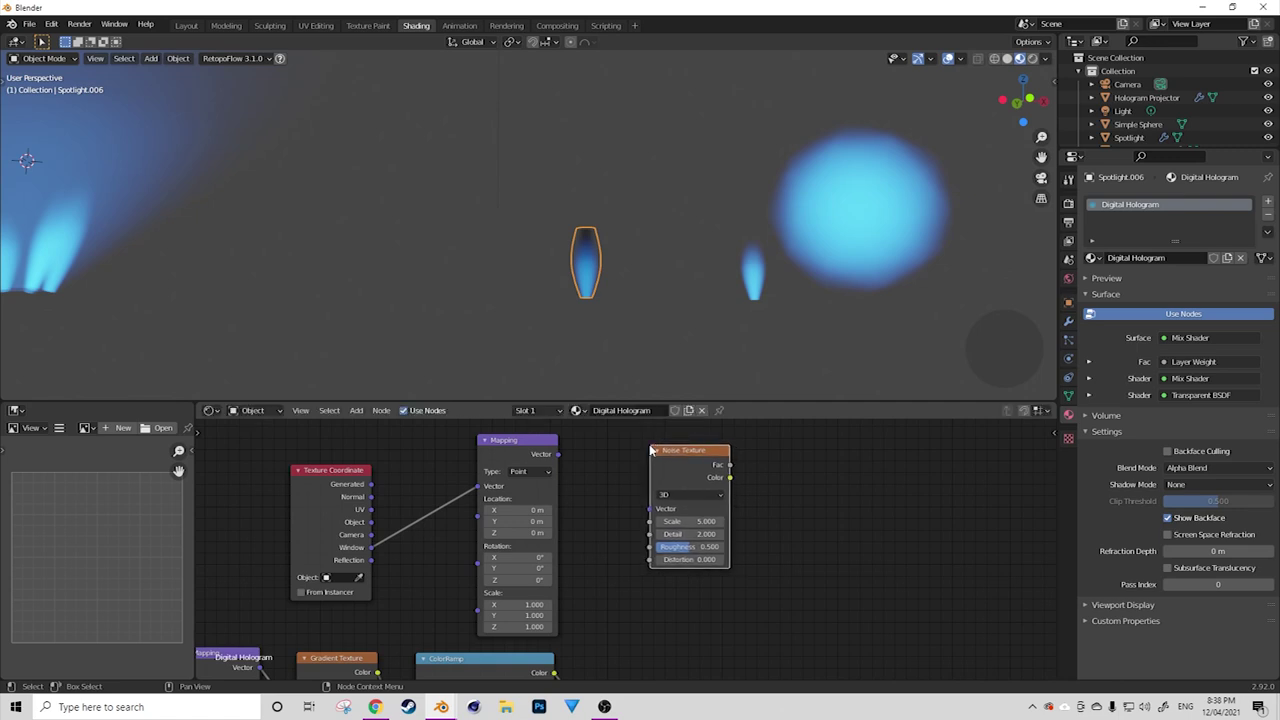
pyautogui.moveTo(557, 454); pyautogui.dragTo(650, 509)
pyautogui.moveTo(706, 462); pyautogui.dragTo(692, 457)
pyautogui.scroll(-2, 826, 592)
pyautogui.scroll(3, 661, 624)
# Set the Noise Texture Scale to 100 and Roughness to 1.000.
pyautogui.click(618, 546)
pyautogui.write('100')
pyautogui.press('Return')
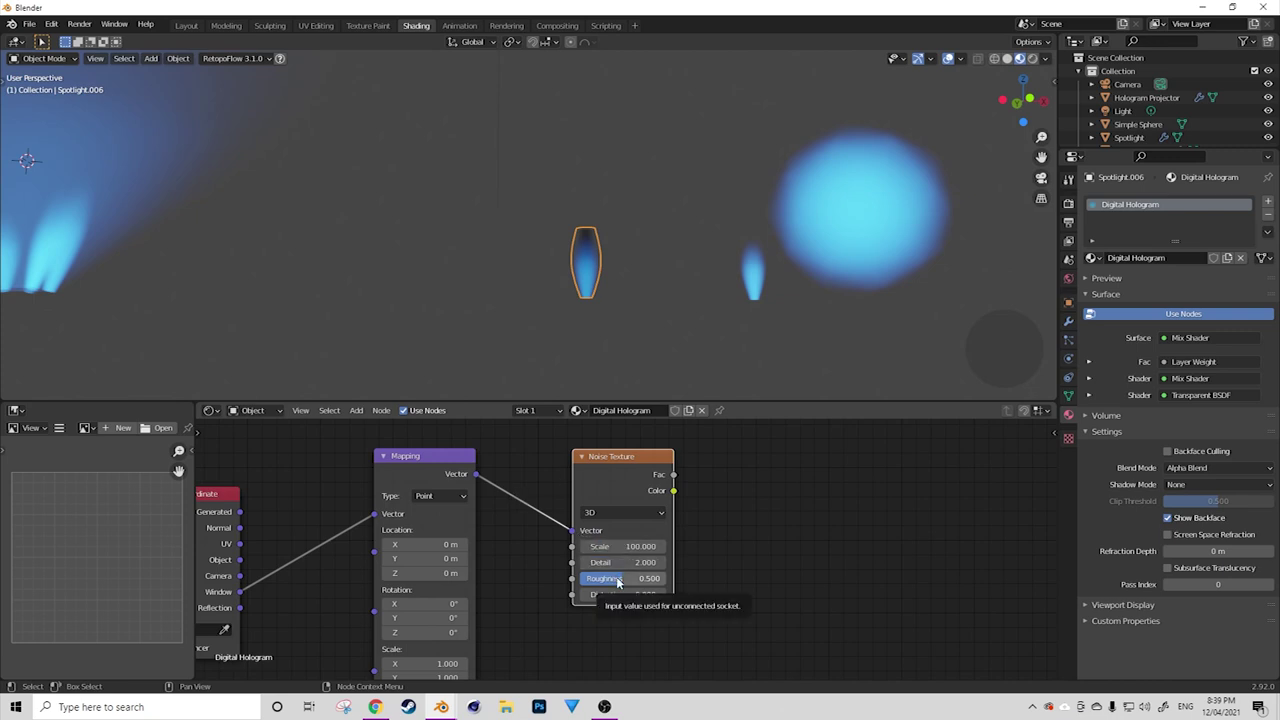
pyautogui.moveTo(619, 582); pyautogui.dragTo(690, 582)
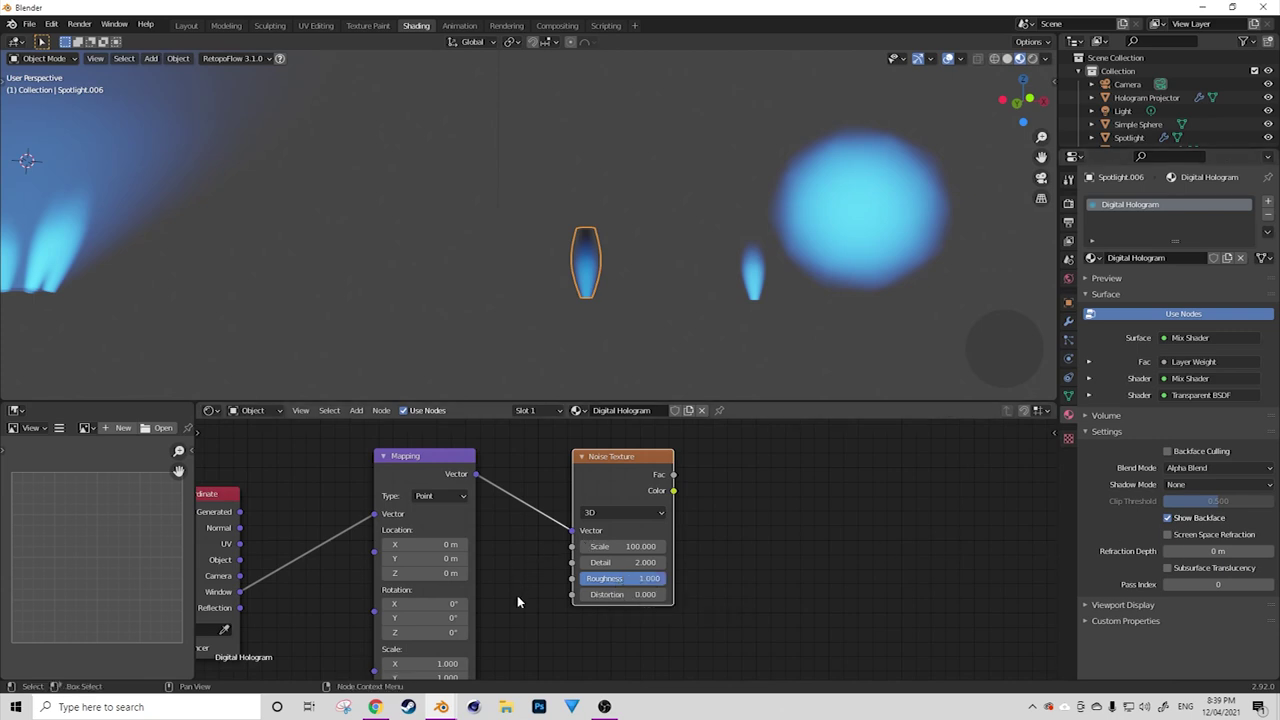
pyautogui.moveTo(517, 602); pyautogui.dragTo(527, 550, button='middle')
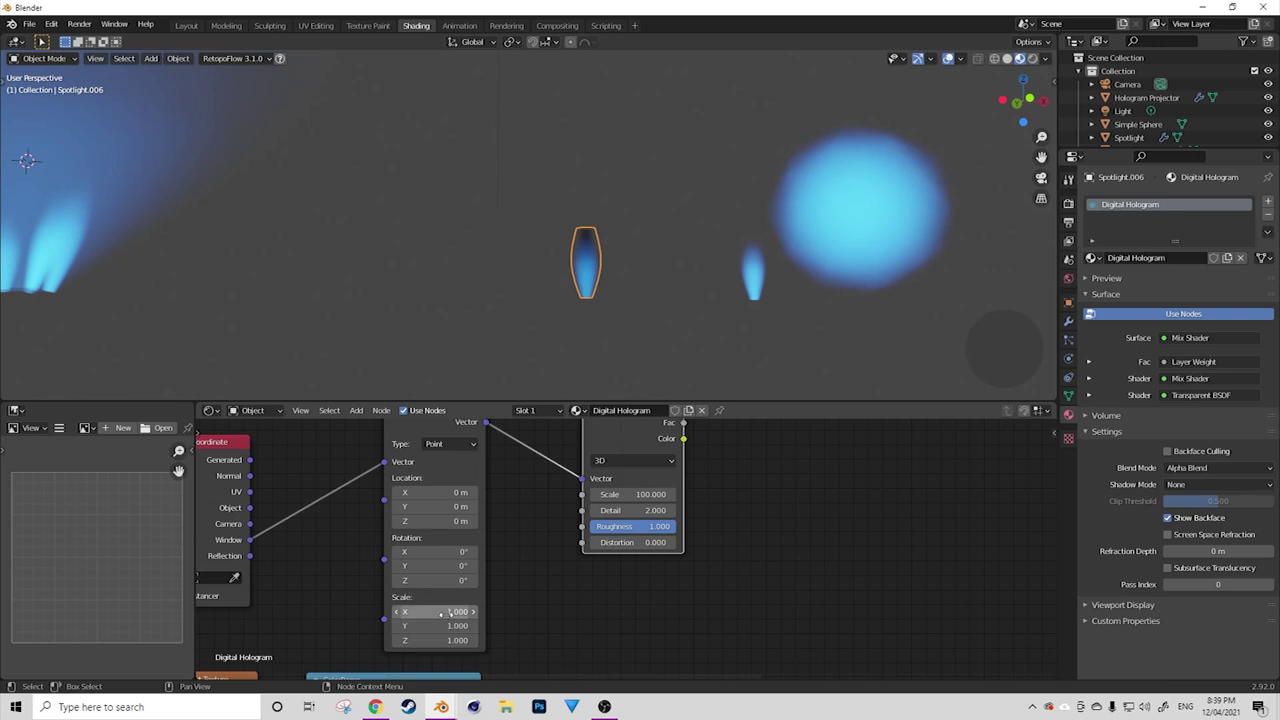
pyautogui.click(441, 612)
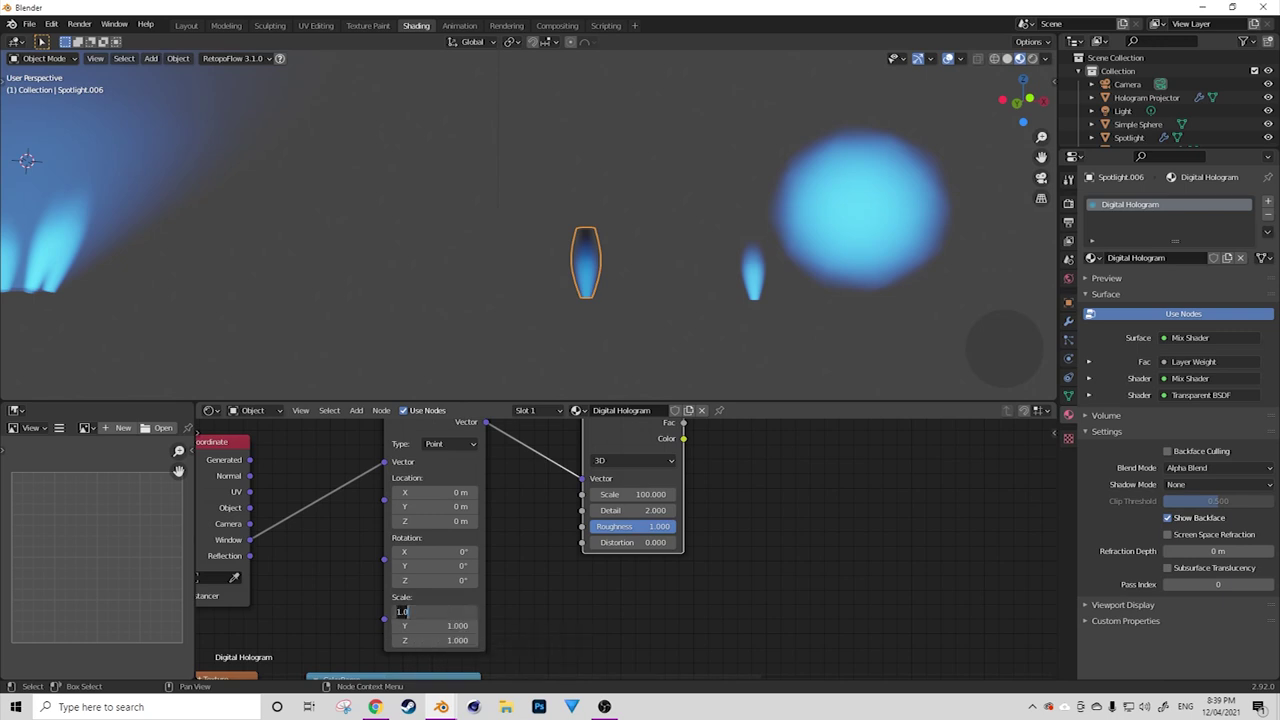
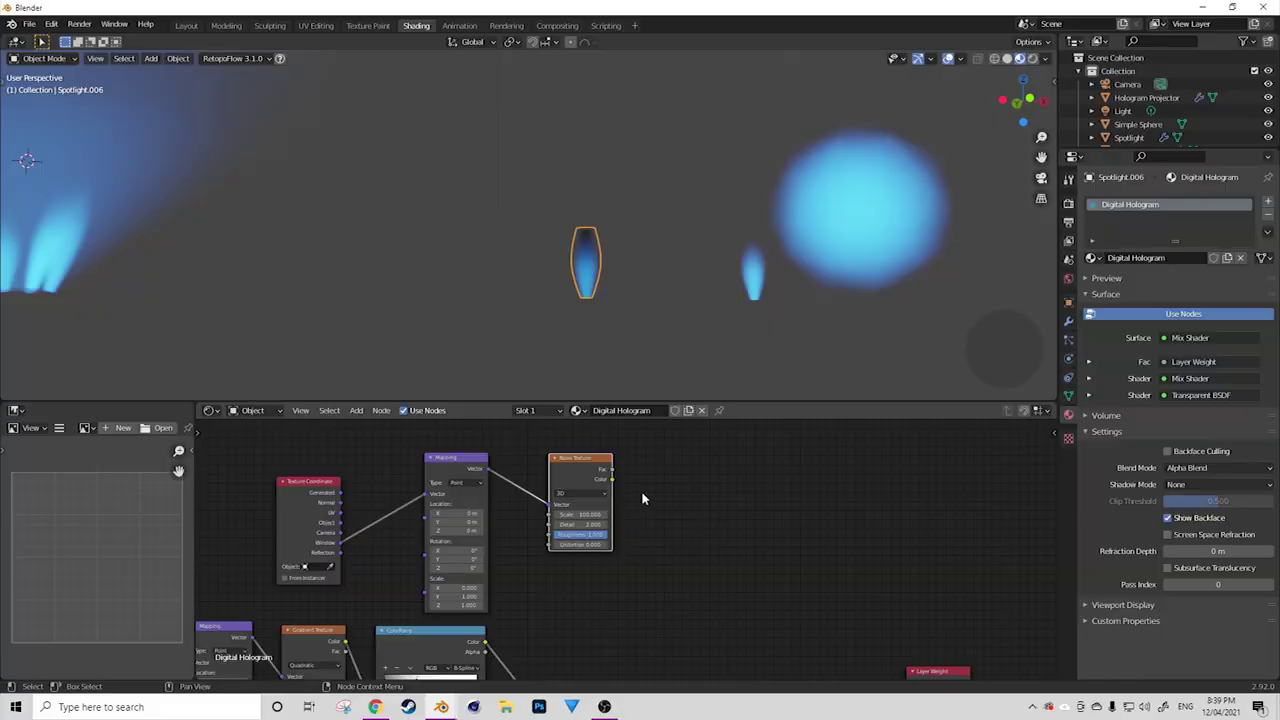
# Add a ColorRamp after the Noise Texture, link Fac to Fac, and pull its black and white stops inward.
pyautogui.hotkey('shift', 'a')
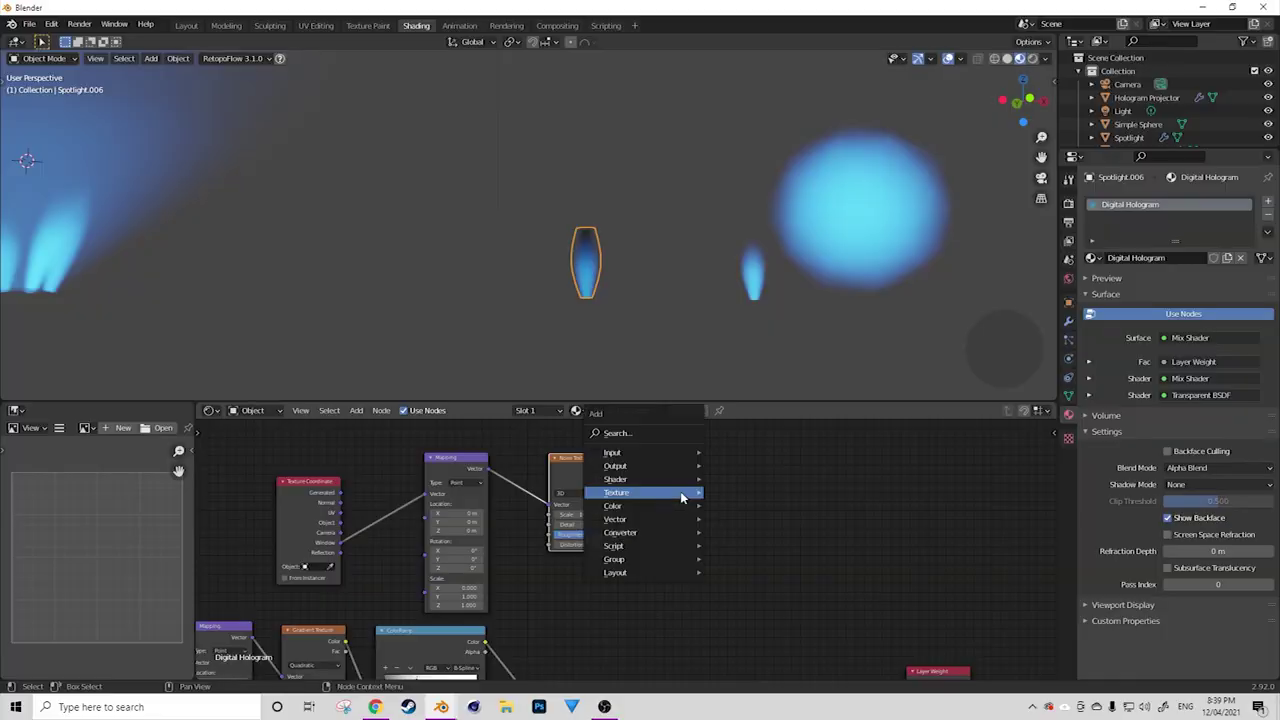
pyautogui.click(656, 435)
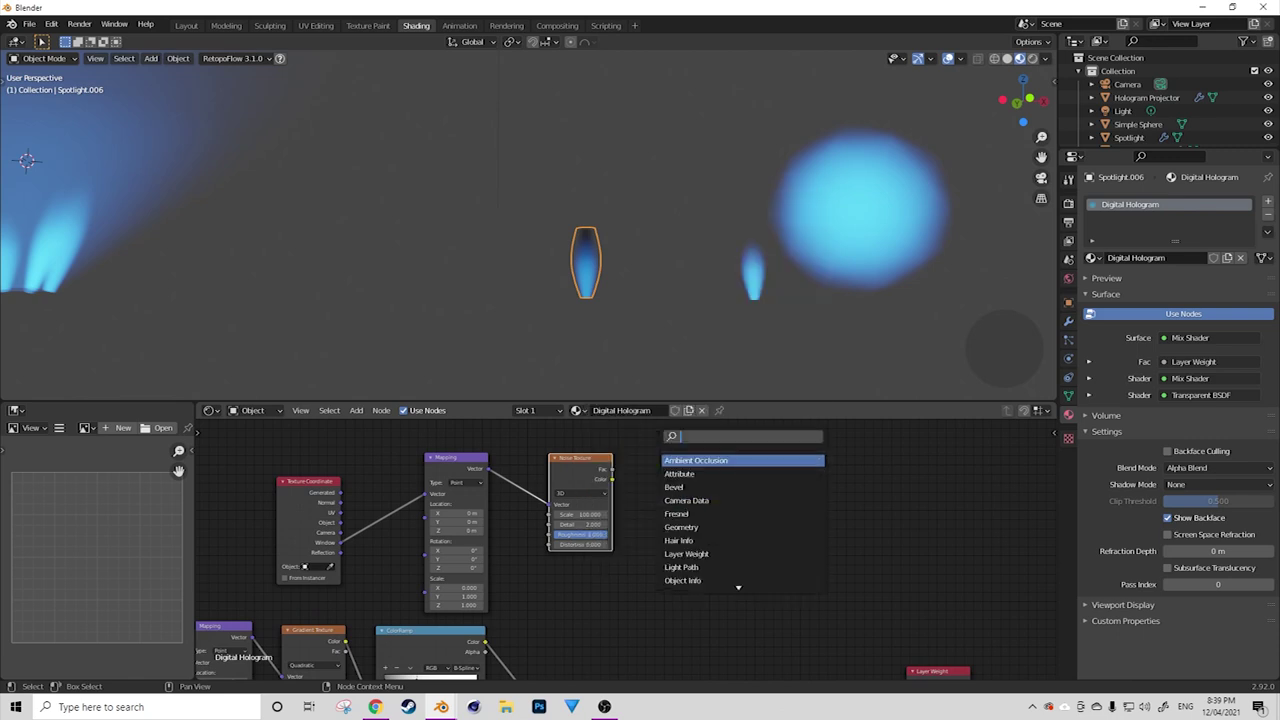
pyautogui.press('Escape')
pyautogui.hotkey('shift', 'a')
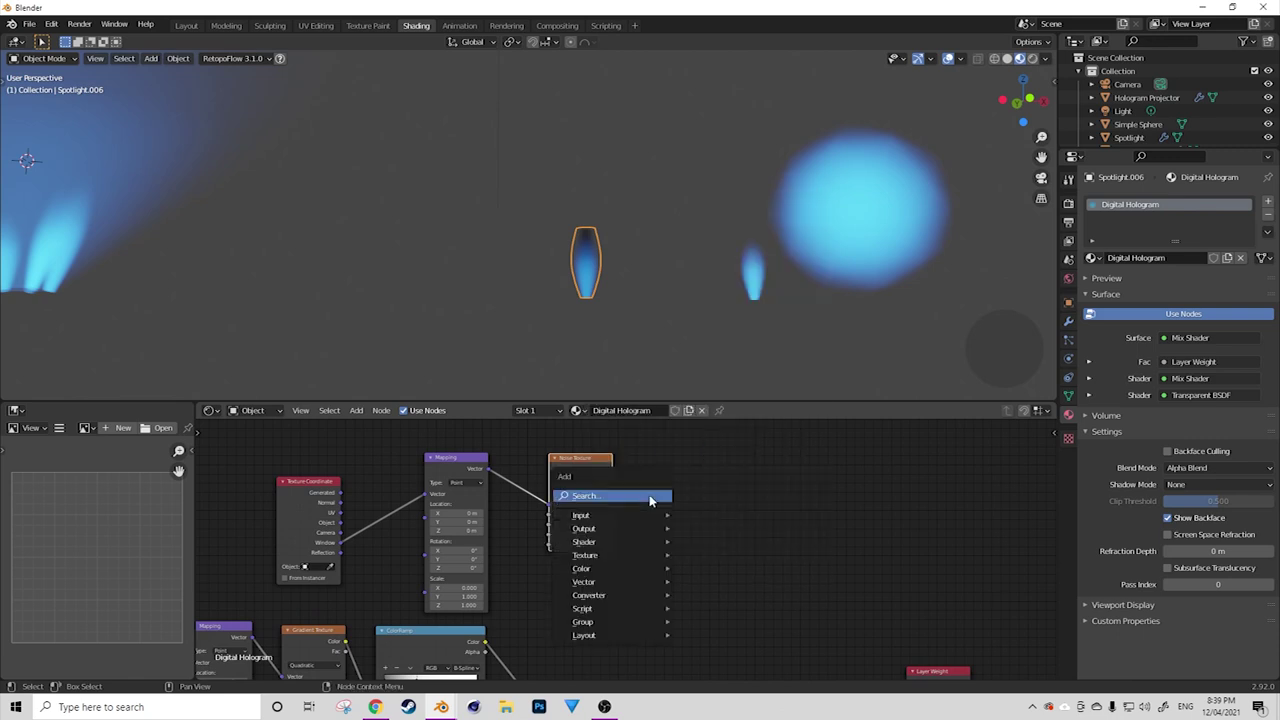
pyautogui.moveTo(617, 598)
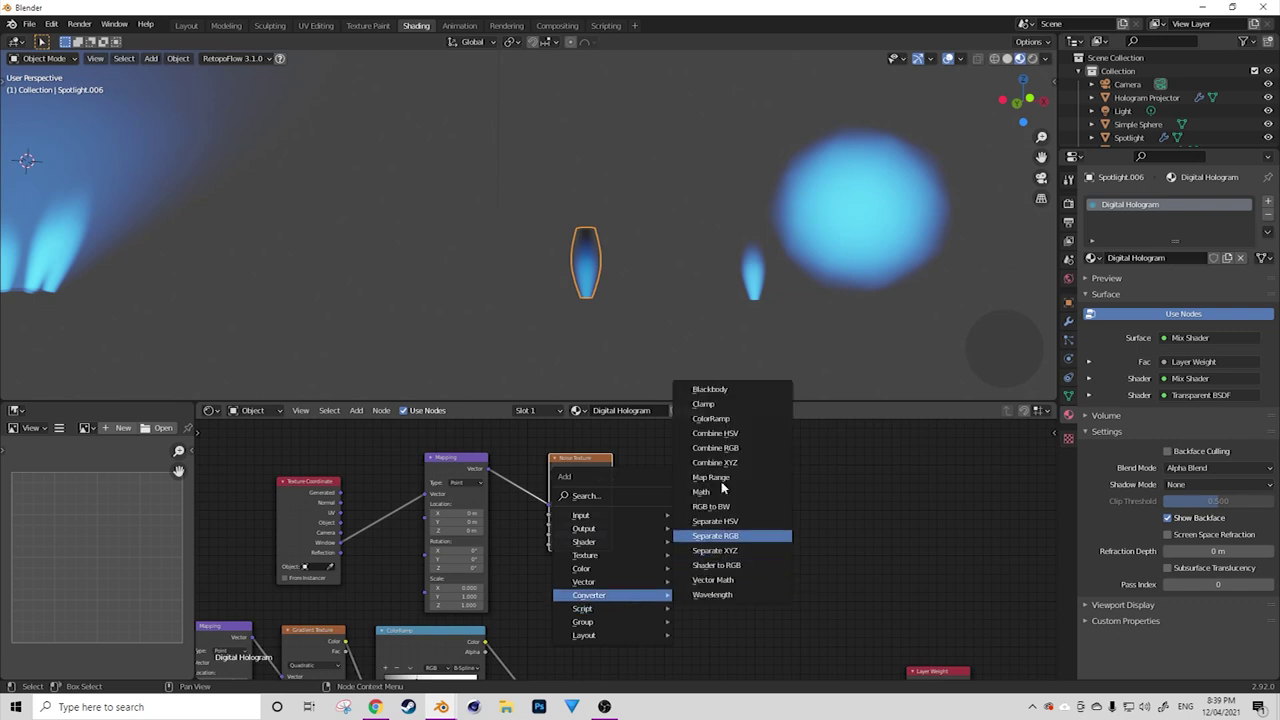
pyautogui.click(721, 421)
pyautogui.click(660, 445)
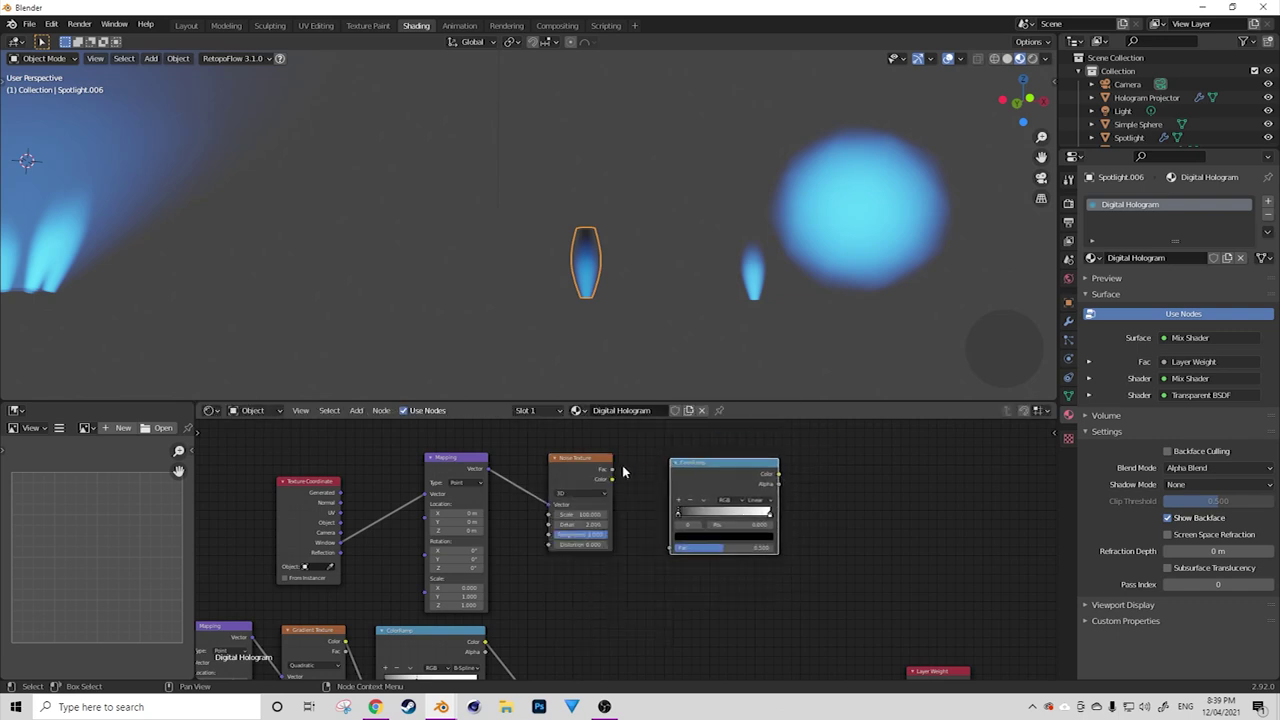
pyautogui.moveTo(612, 469); pyautogui.dragTo(672, 548)
pyautogui.moveTo(765, 513); pyautogui.dragTo(704, 516)
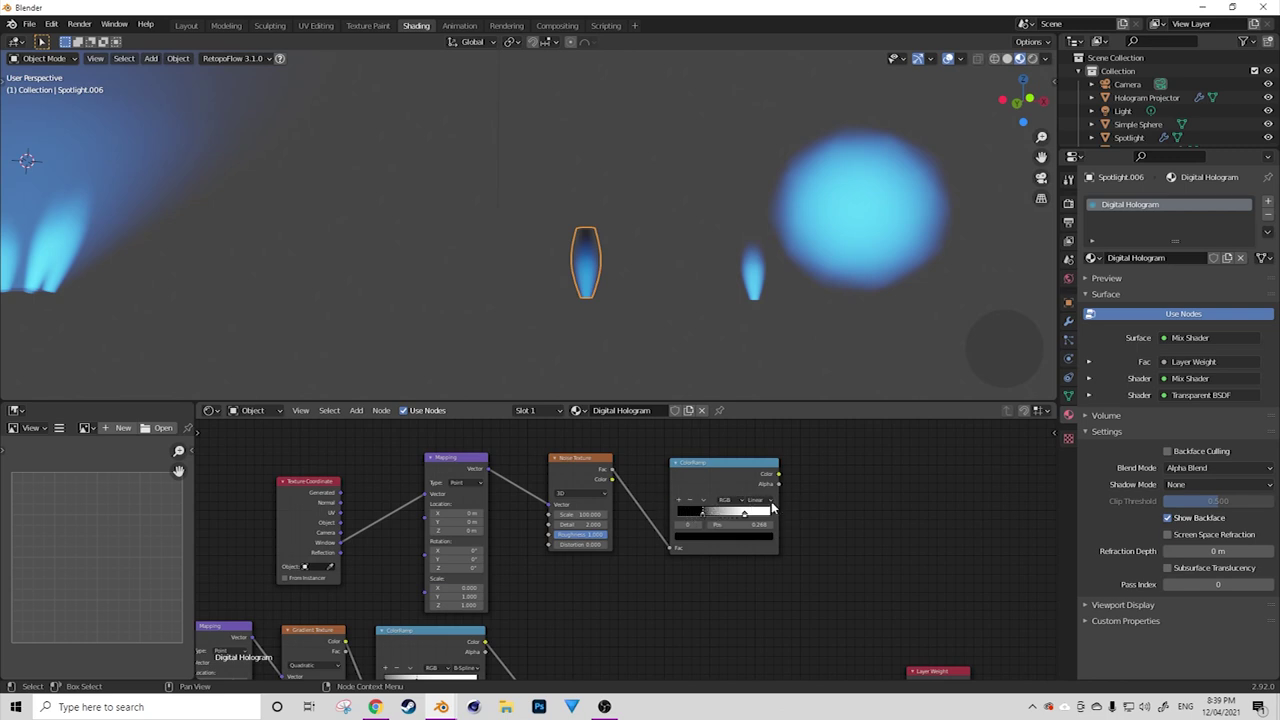
# Connect the ColorRamp Color output into the Mix Shader Fac.
pyautogui.scroll(-4, 857, 583)
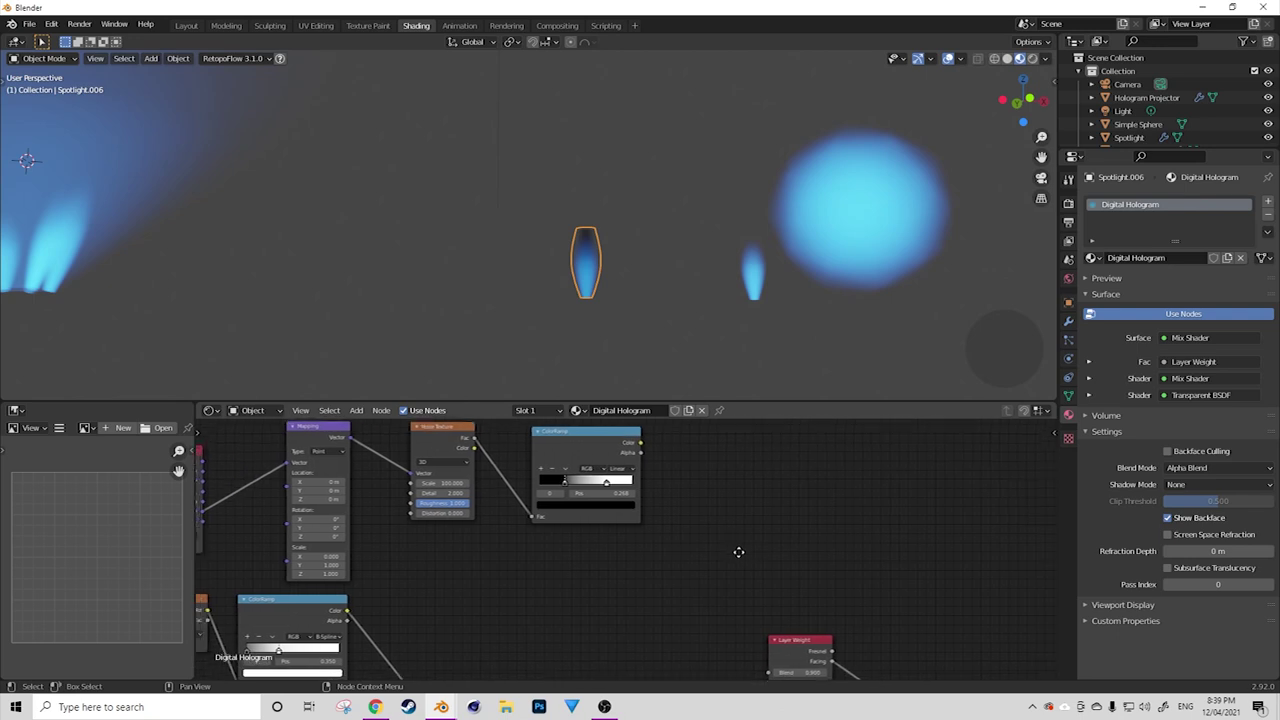
pyautogui.moveTo(749, 563); pyautogui.dragTo(822, 516, button='middle')
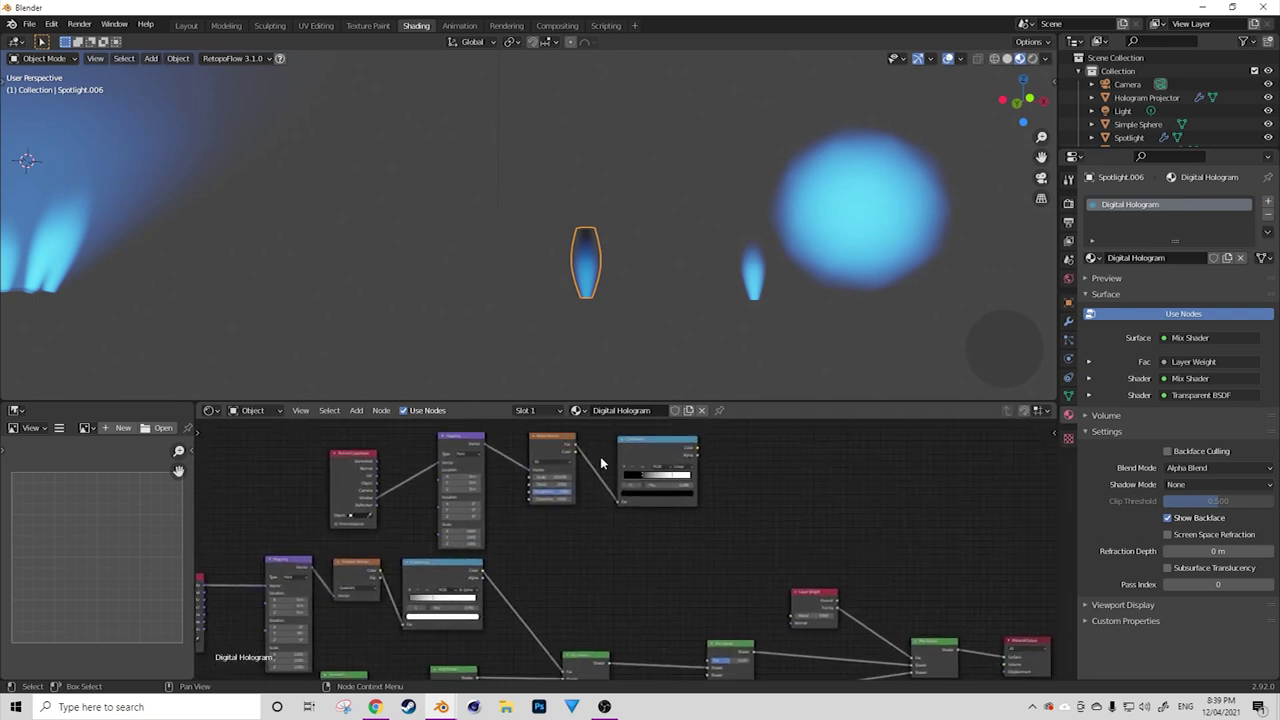
pyautogui.moveTo(694, 453); pyautogui.dragTo(713, 665)
pyautogui.moveTo(726, 651); pyautogui.dragTo(721, 574, button='middle')
pyautogui.scroll(3, 571, 287)
pyautogui.scroll(-1, 558, 221)
pyautogui.scroll(3, 600, 200)
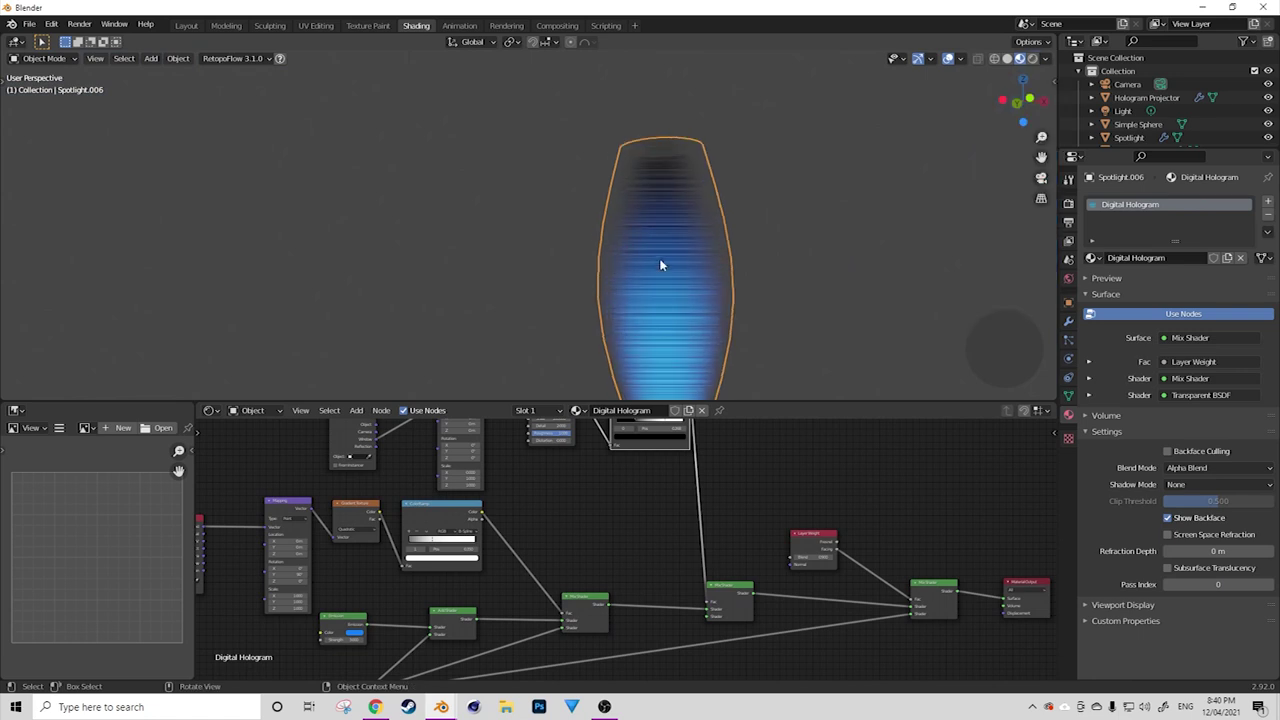
pyautogui.scroll(-1, 663, 323)
pyautogui.moveTo(729, 598); pyautogui.dragTo(729, 510, button='middle')
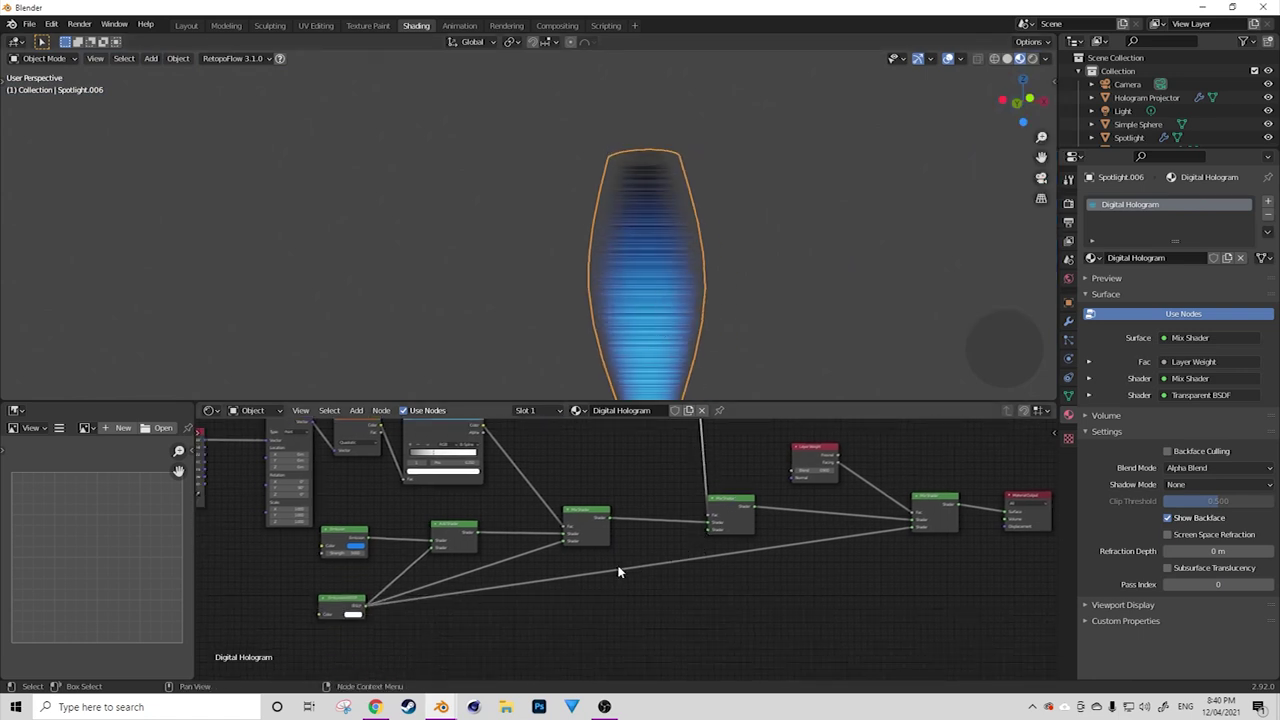
# Link the small white colour node into the other Mix Shader.
pyautogui.moveTo(366, 604); pyautogui.dragTo(377, 630)
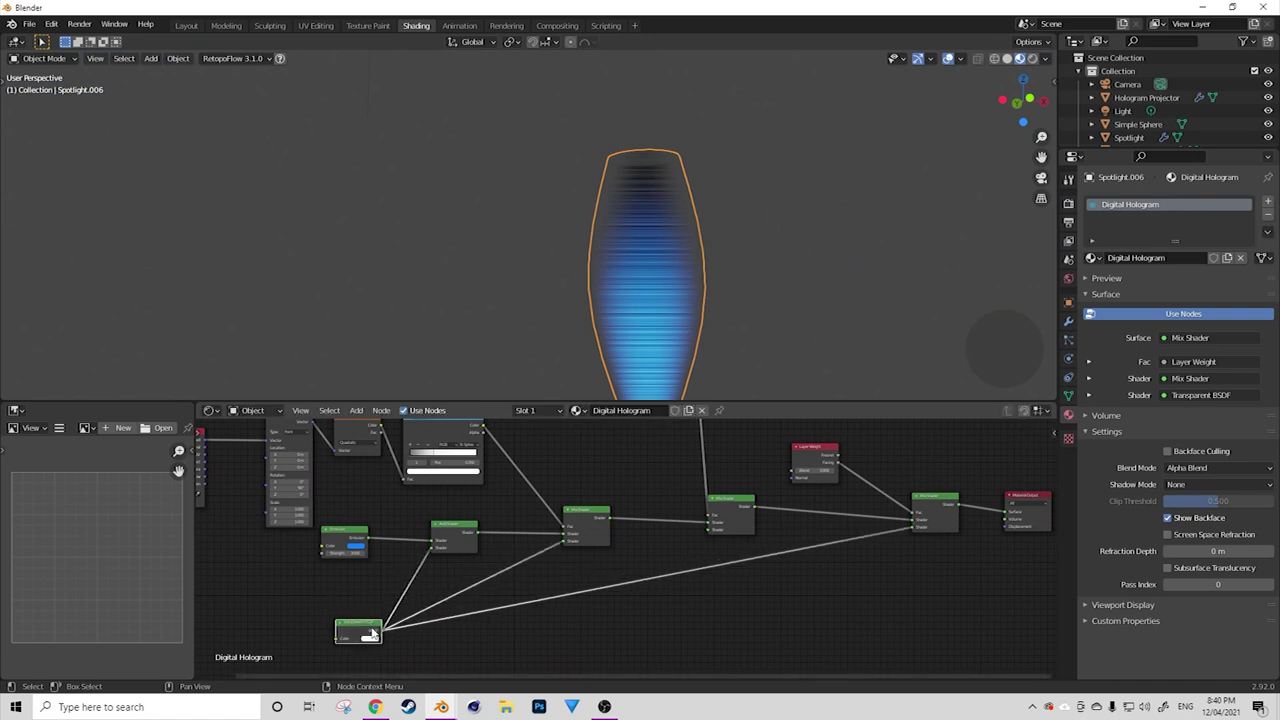
pyautogui.moveTo(381, 633); pyautogui.dragTo(713, 531)
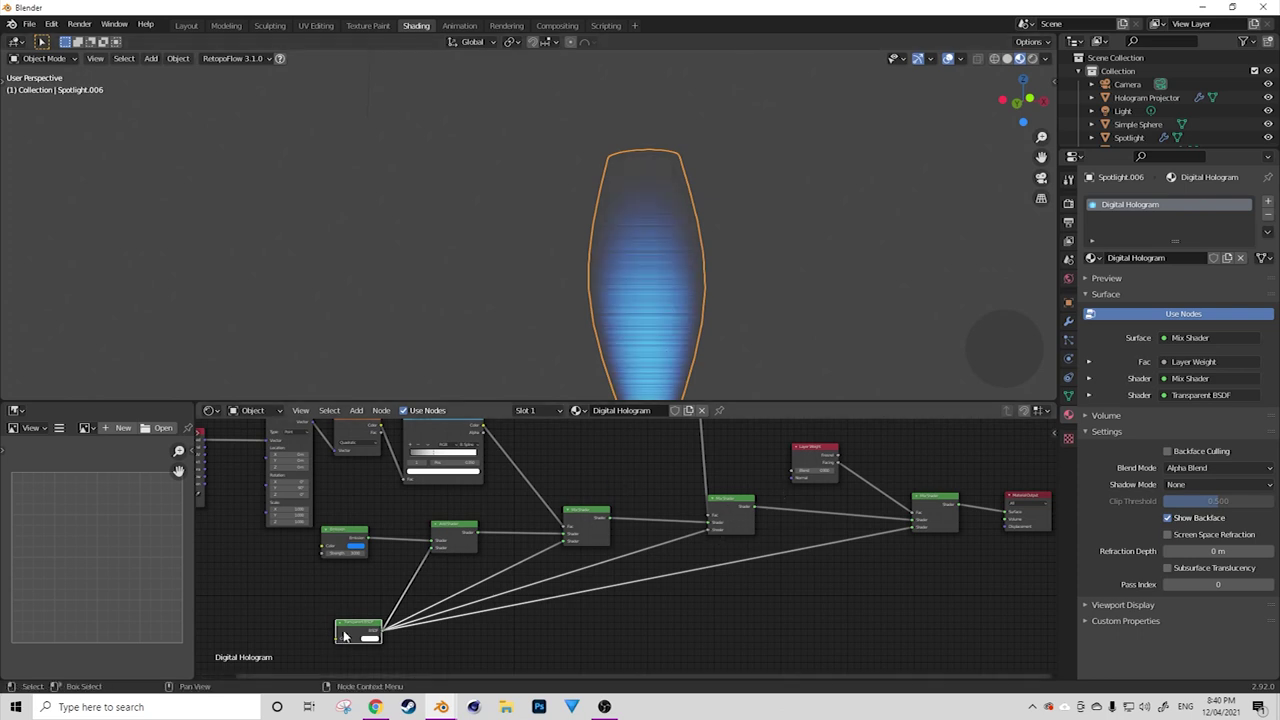
pyautogui.scroll(3, 714, 323)
pyautogui.moveTo(750, 341); pyautogui.dragTo(534, 299, button='middle')
# Tidy the layout by moving the ColorRamp and the four upper nodes left.
pyautogui.moveTo(766, 449); pyautogui.dragTo(711, 574, button='middle')
pyautogui.moveTo(690, 496); pyautogui.dragTo(667, 462)
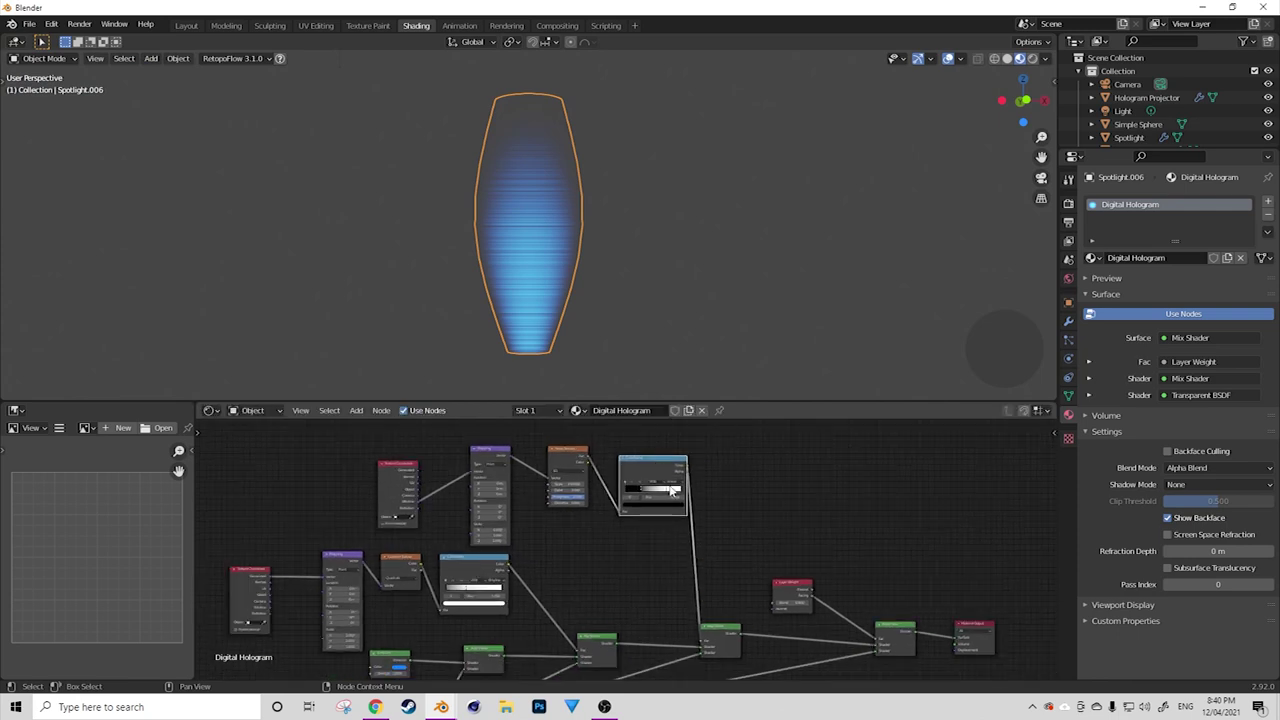
pyautogui.moveTo(364, 448); pyautogui.dragTo(522, 492)
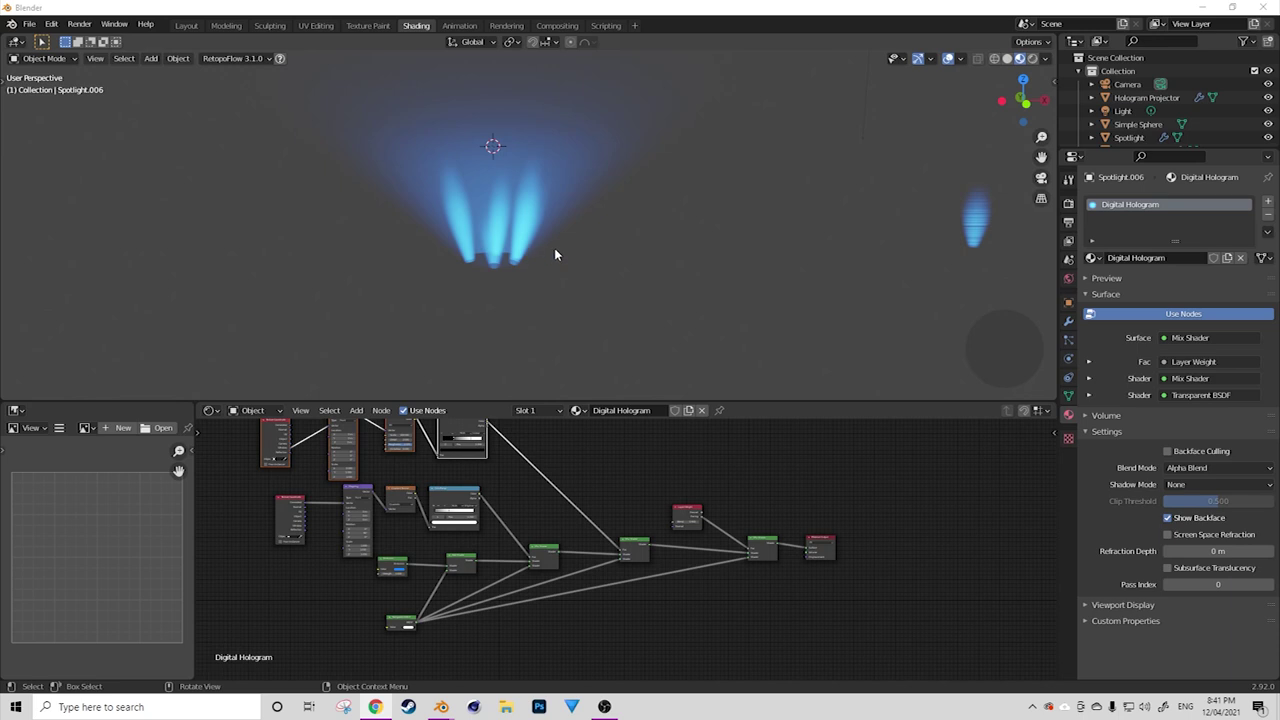
pyautogui.moveTo(509, 263)
pyautogui.mouseDown(button='middle')
pyautogui.moveTo(449, 269)
pyautogui.moveTo(509, 277)
pyautogui.moveTo(517, 255)
pyautogui.mouseUp(button='middle')
# Add a cylinder mesh to the scene.
pyautogui.hotkey('shift', 'a')
pyautogui.moveTo(555, 222)
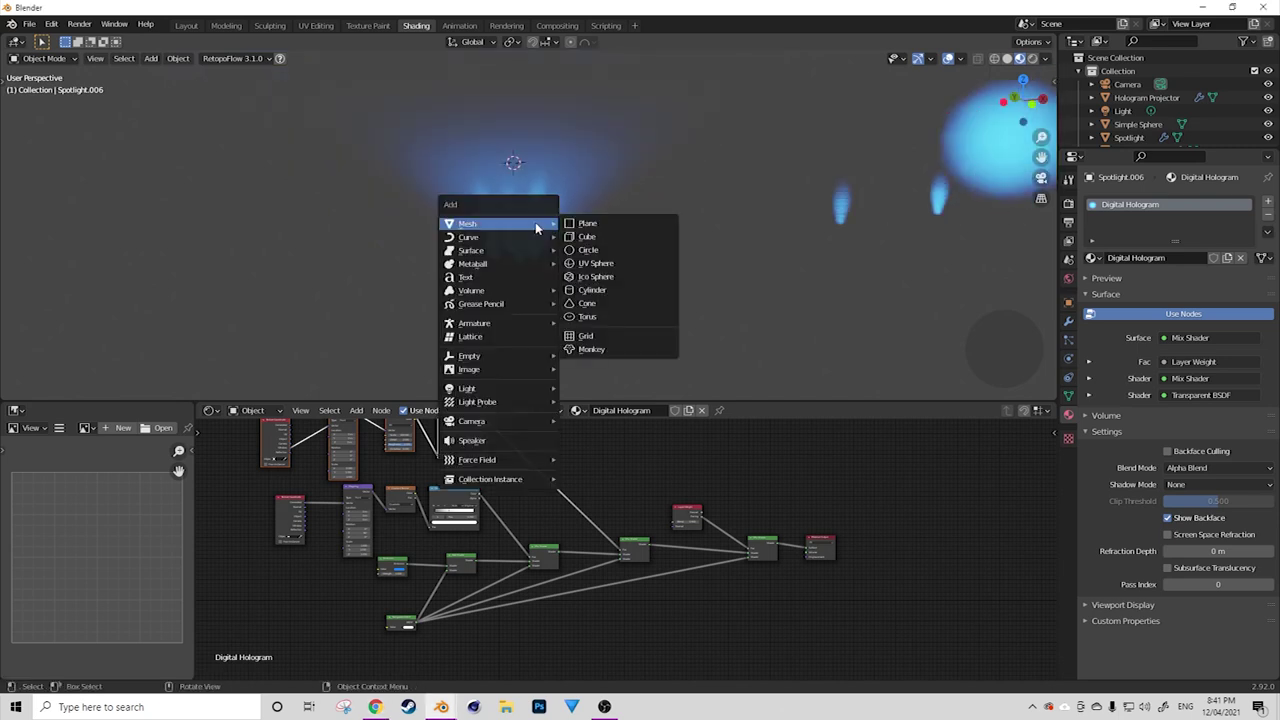
pyautogui.click(590, 289)
pyautogui.press('s')
pyautogui.rightClick(763, 217)
pyautogui.scroll(-3, 693, 174)
# In Edit Mode, flatten the cylinder along Z into a disc and shrink it to 0.4541.
pyautogui.press('Tab')
pyautogui.press('s')
pyautogui.press('z')
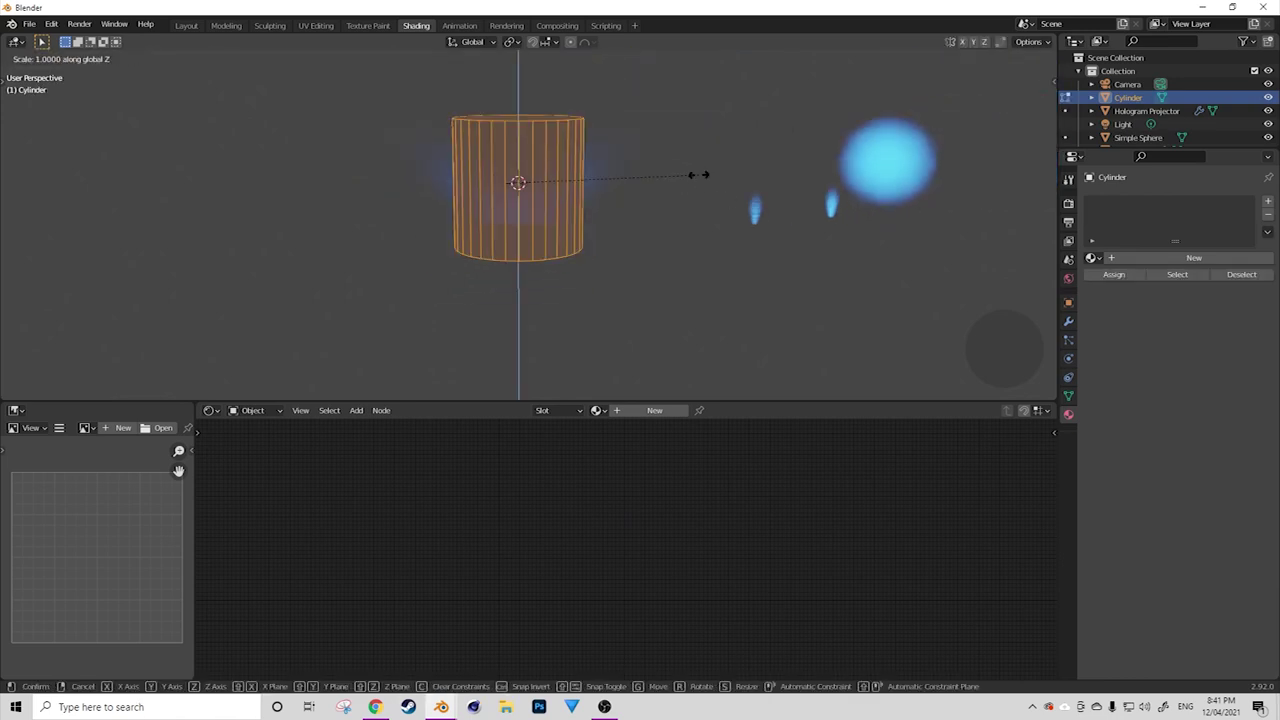
pyautogui.click(542, 181)
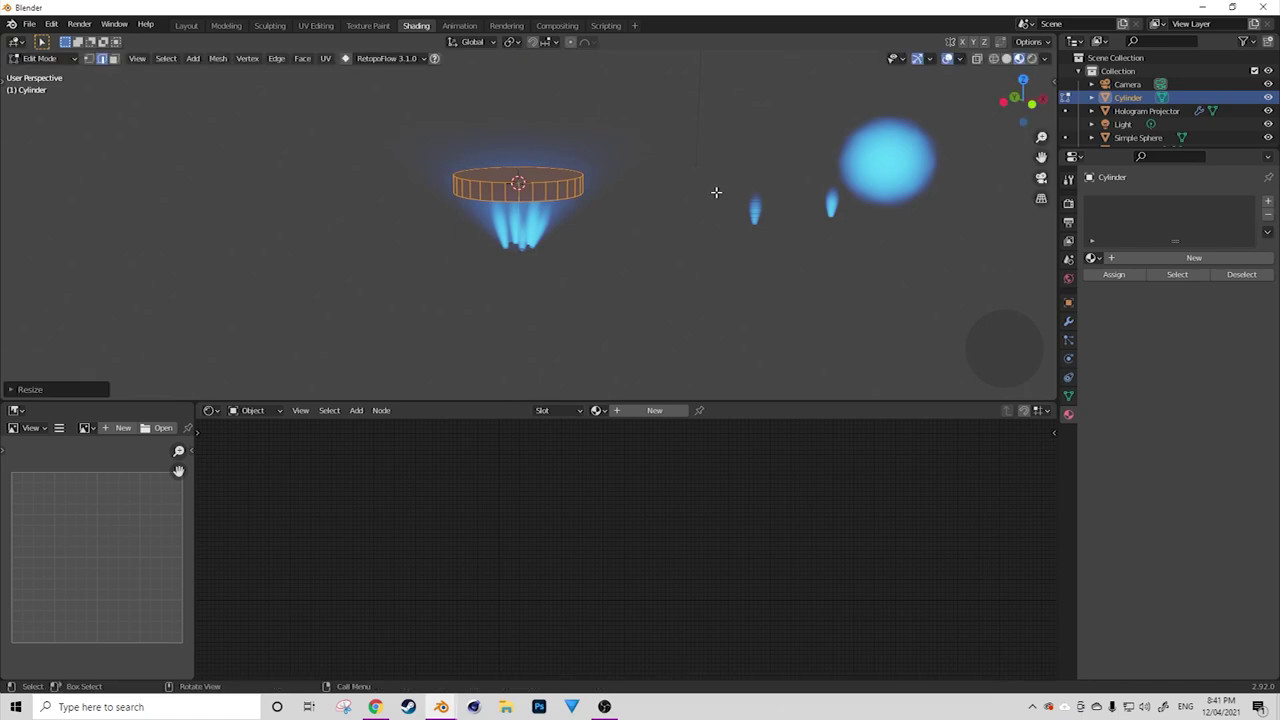
pyautogui.scroll(2, 716, 192)
pyautogui.press('s')
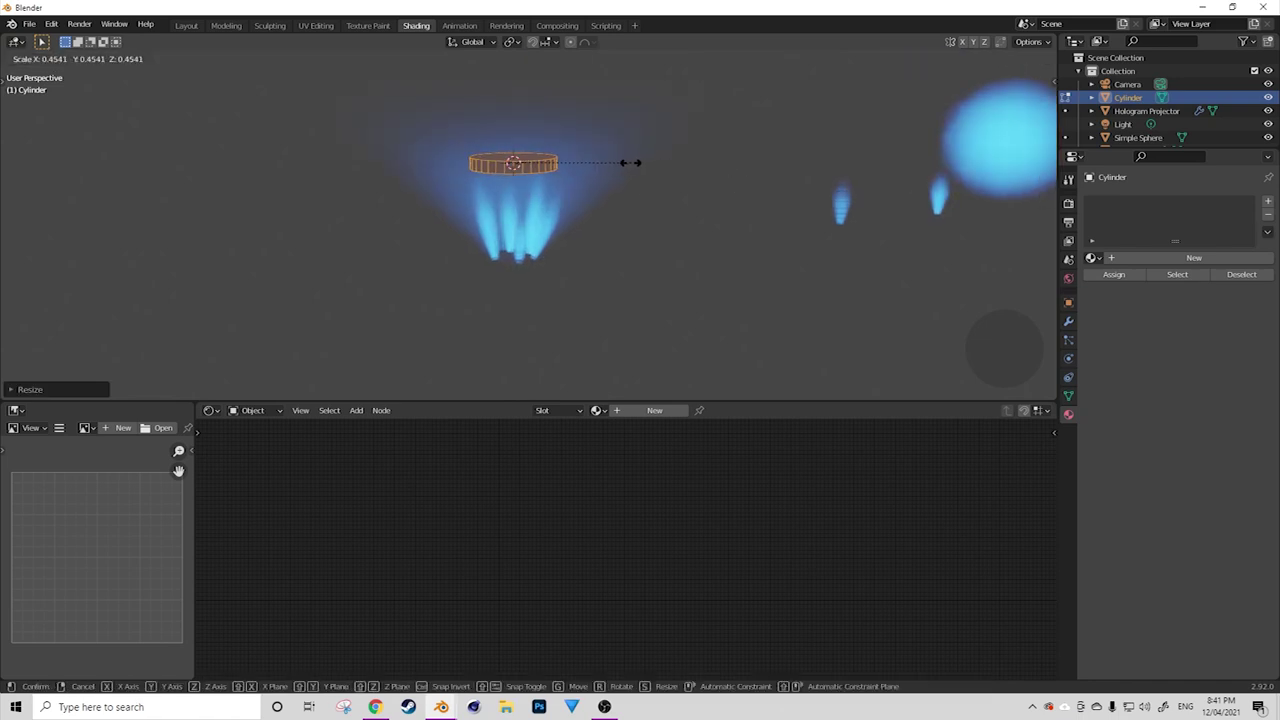
pyautogui.click(630, 162)
# Move the disc down along Z to sit beneath the blue beams.
pyautogui.press('g')
pyautogui.press('z')
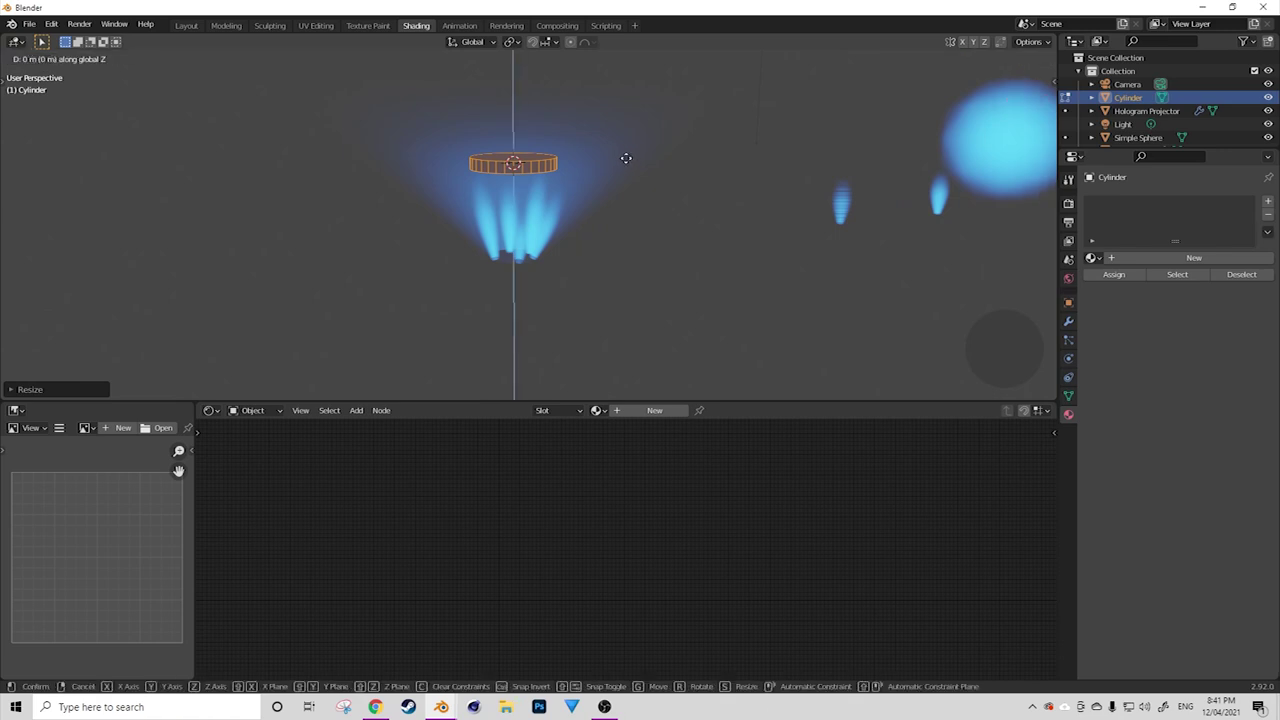
pyautogui.press('z')
pyautogui.press('z')
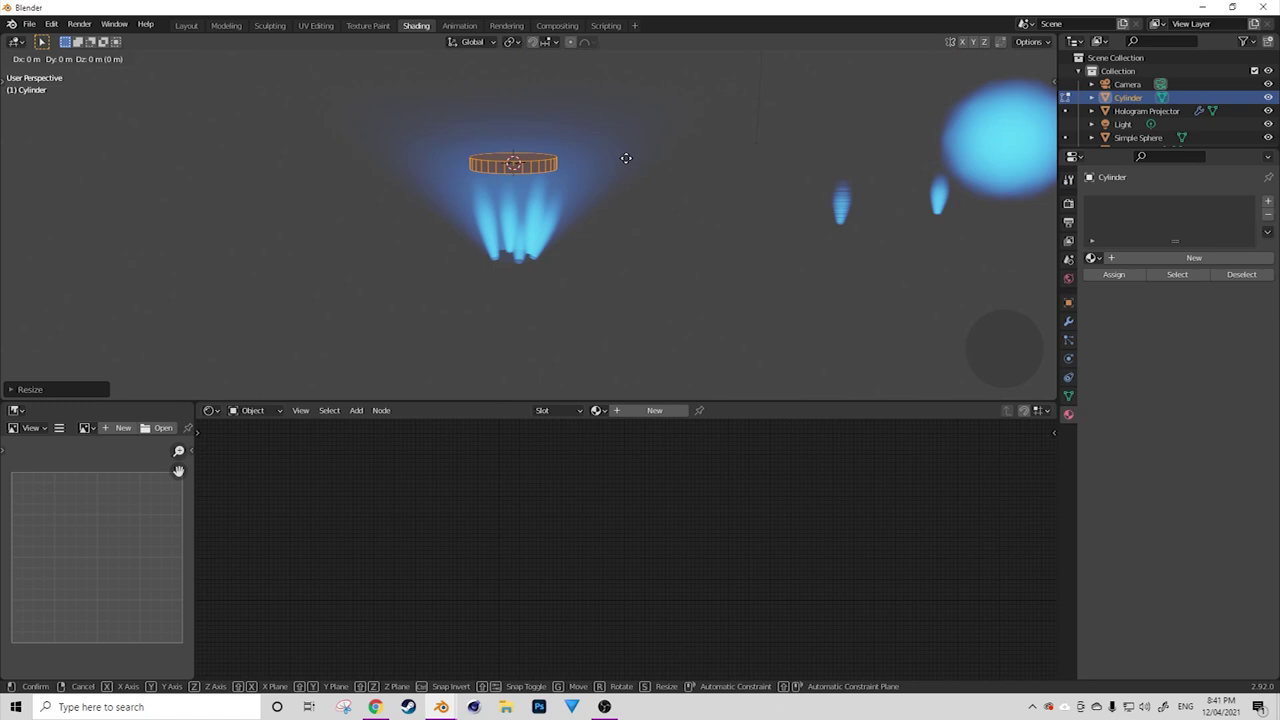
pyautogui.press('z')
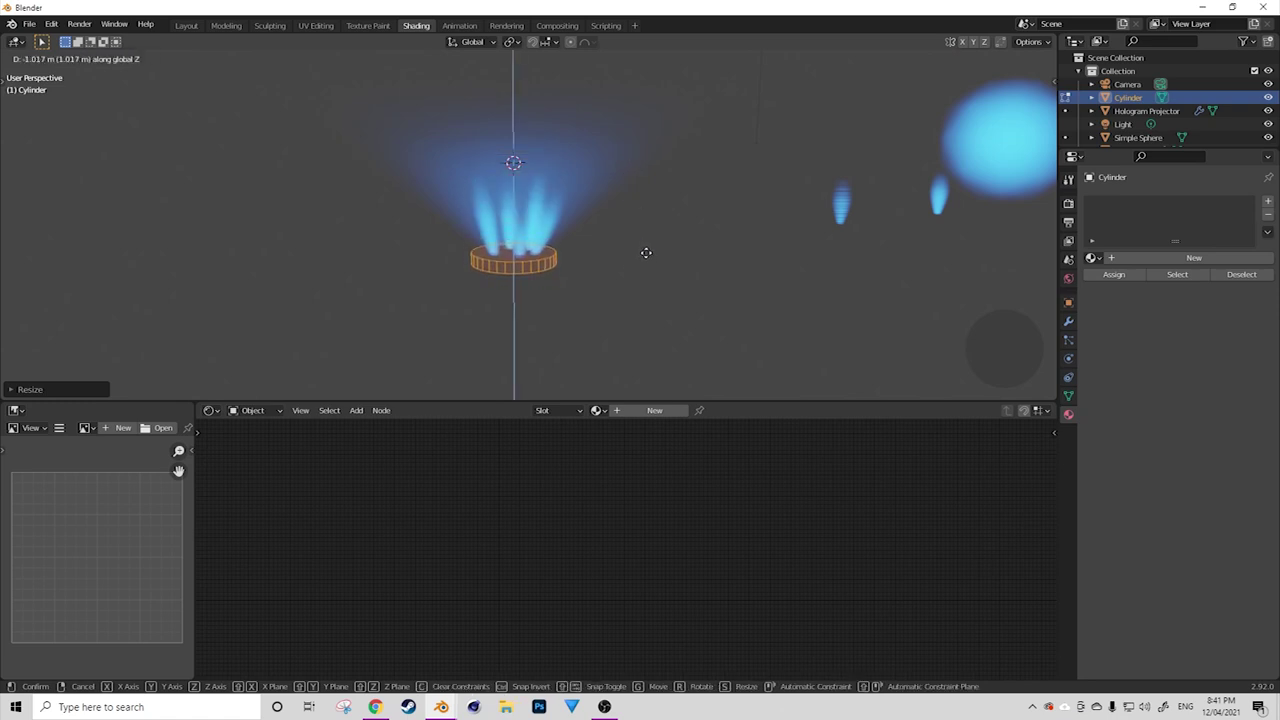
pyautogui.click(617, 269)
pyautogui.scroll(6, 498, 280)
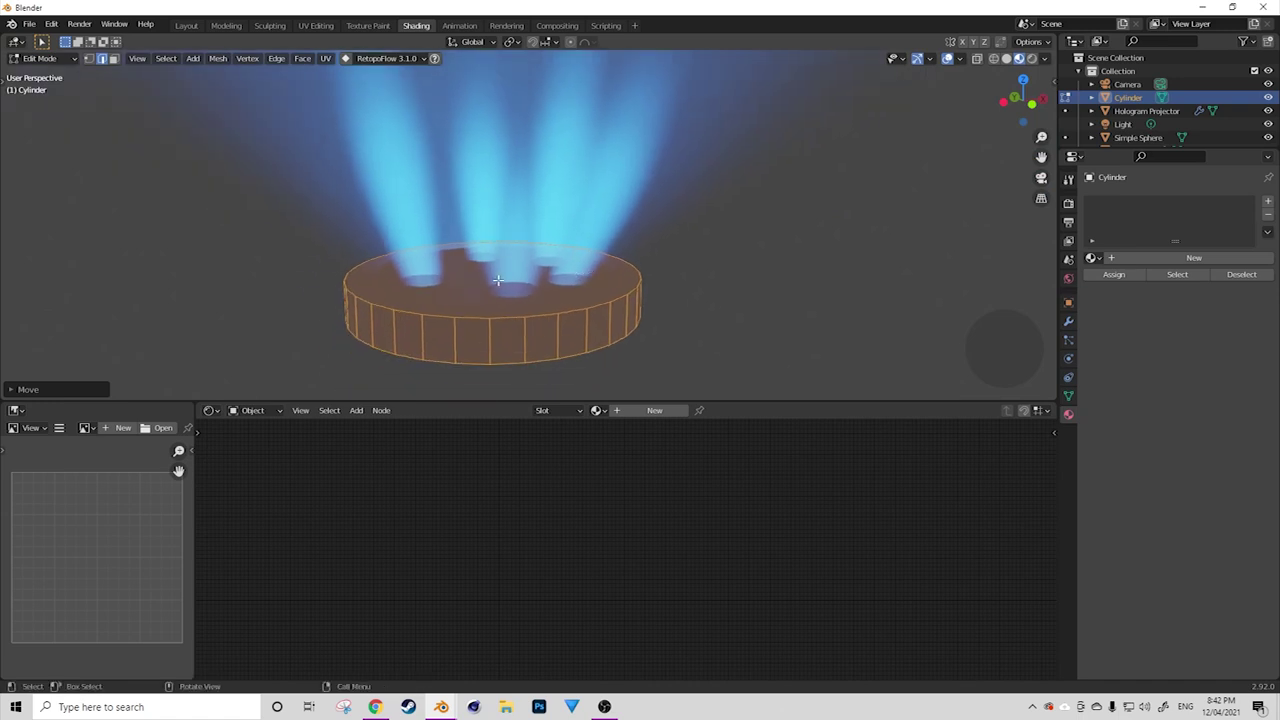
# Inset the disc's top face, then extrude the inner face slightly downward to form a recess.
pyautogui.click(491, 287)
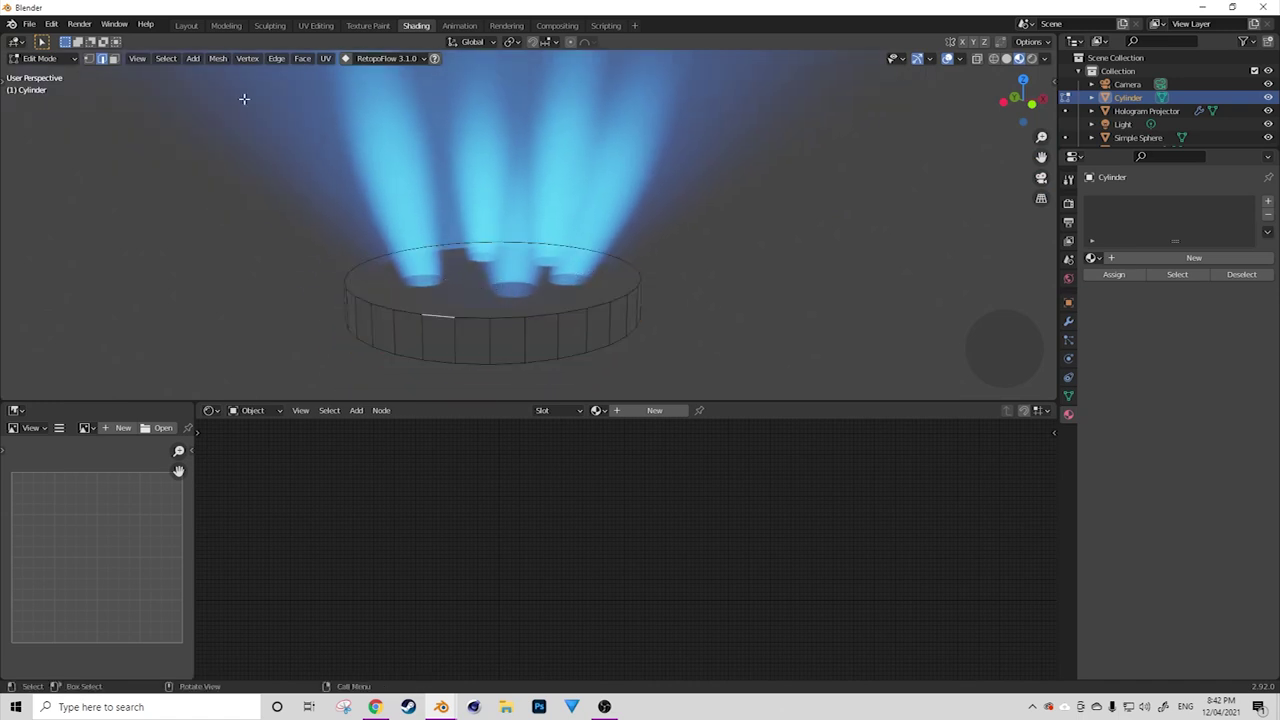
pyautogui.click(477, 285)
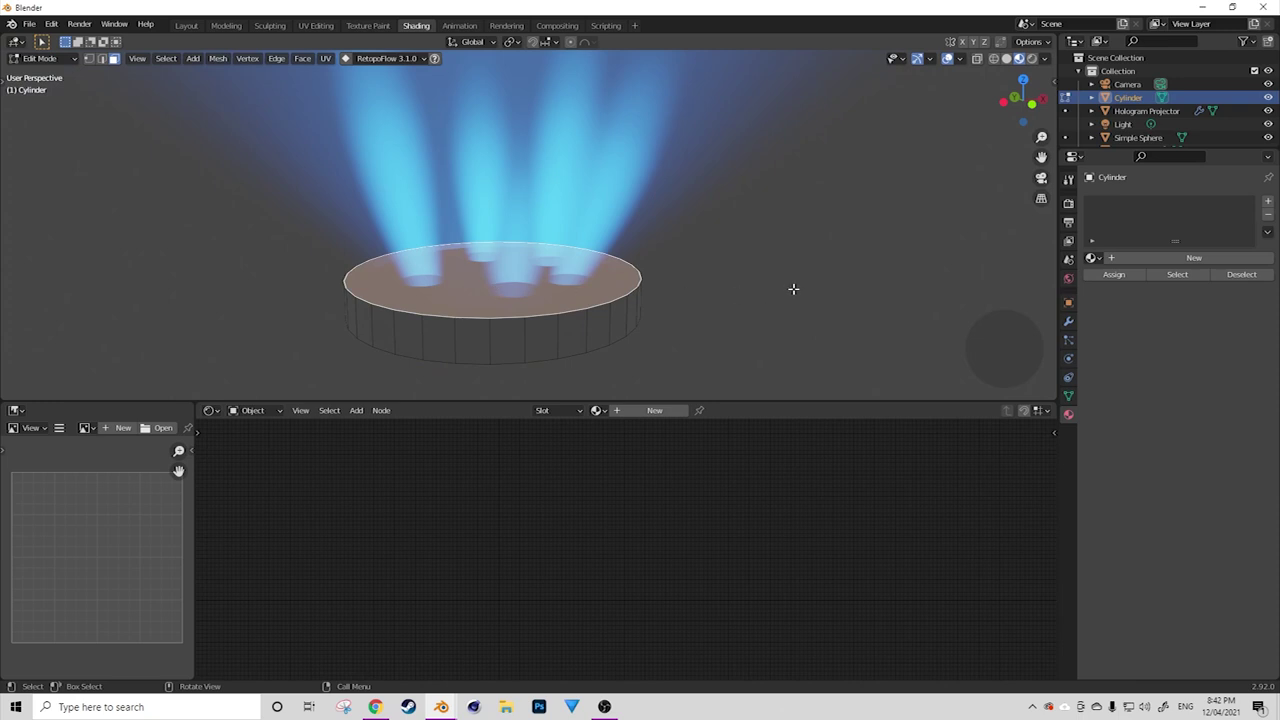
pyautogui.press('i')
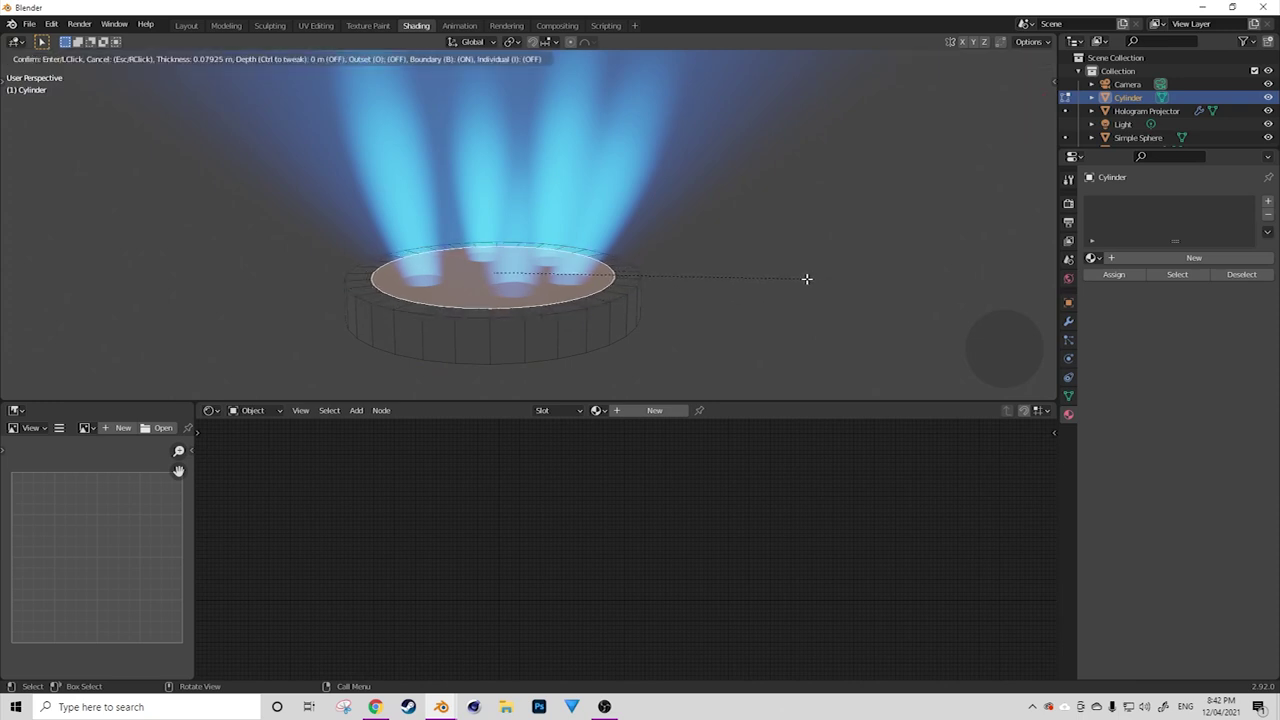
pyautogui.click(807, 279)
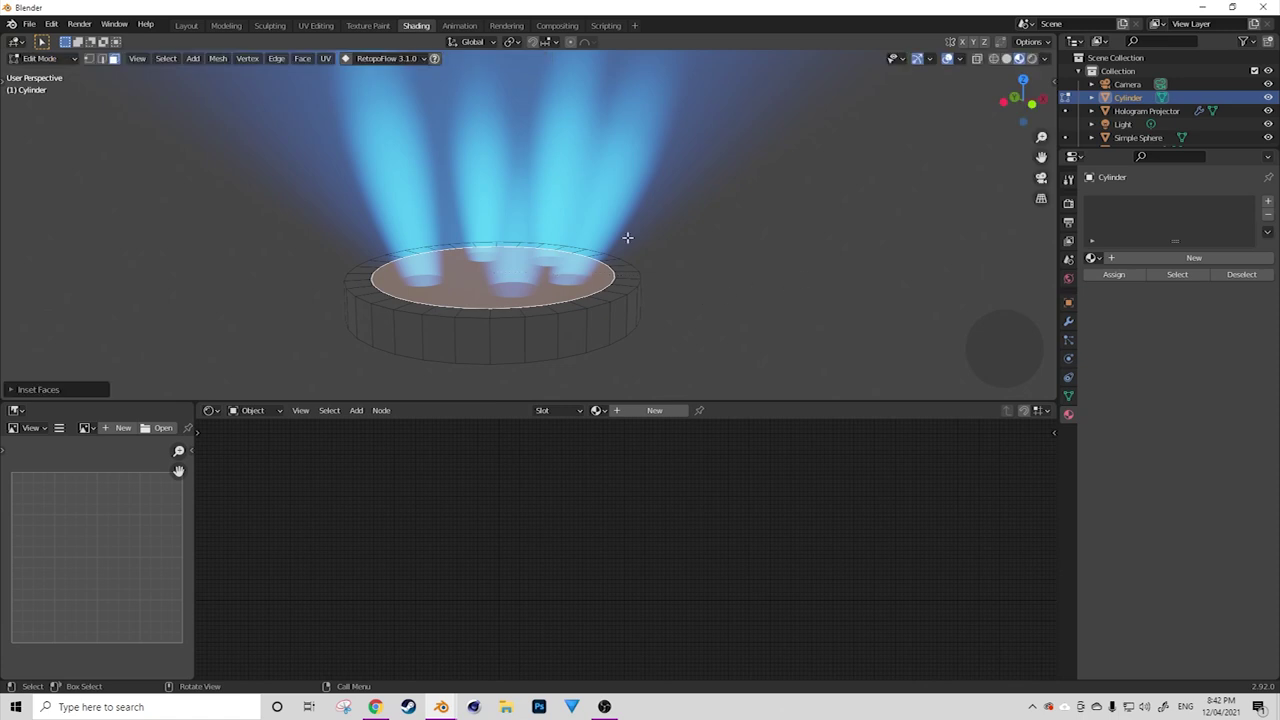
pyautogui.press('e')
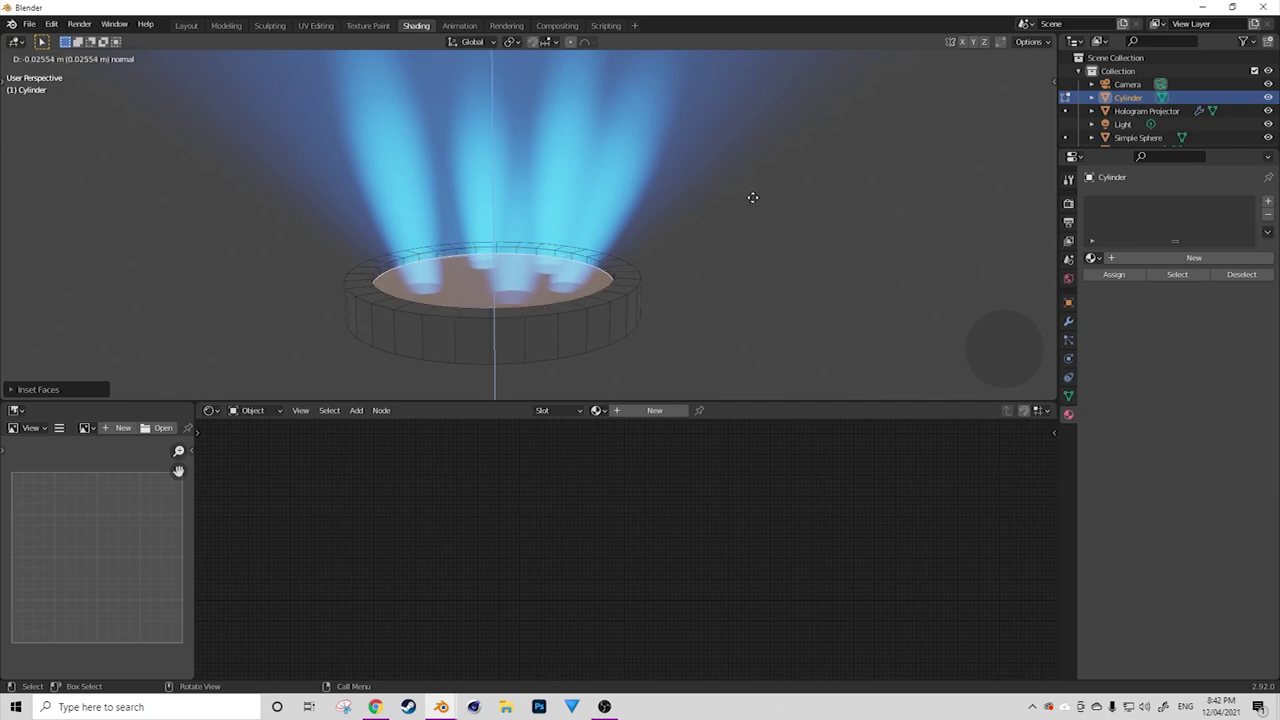
pyautogui.click(752, 197)
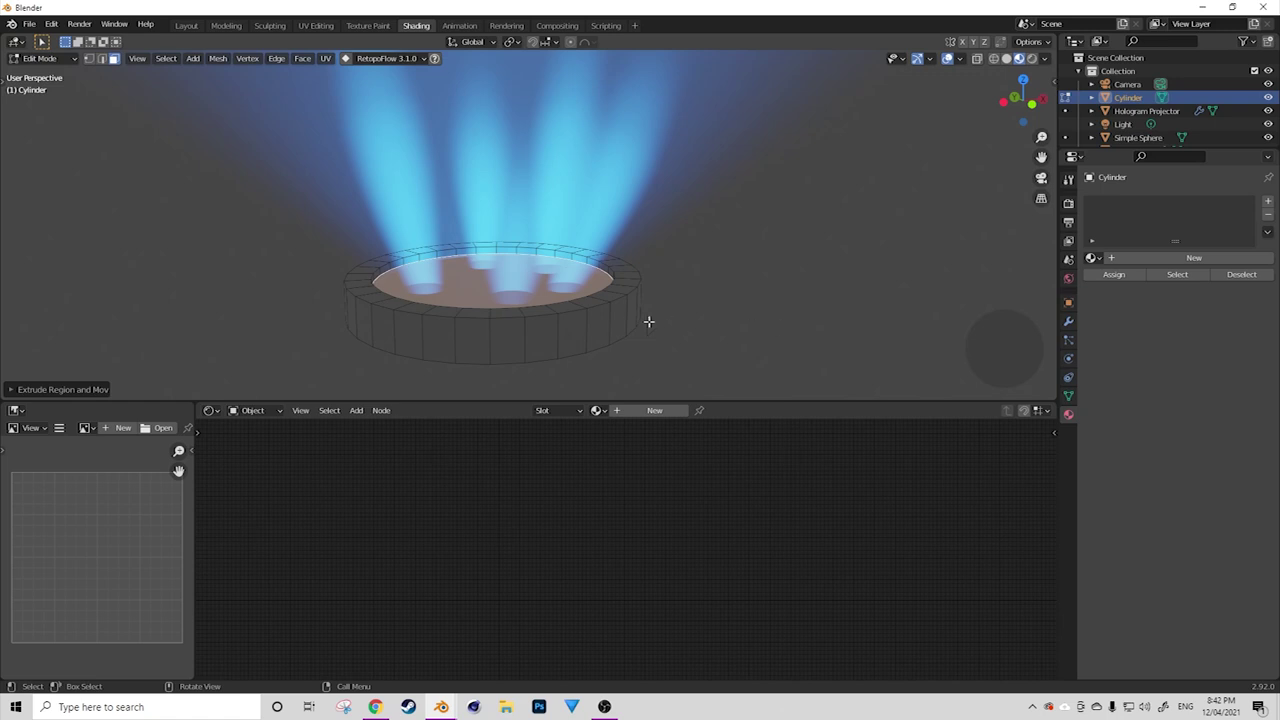
pyautogui.moveTo(649, 317); pyautogui.dragTo(717, 298, button='middle')
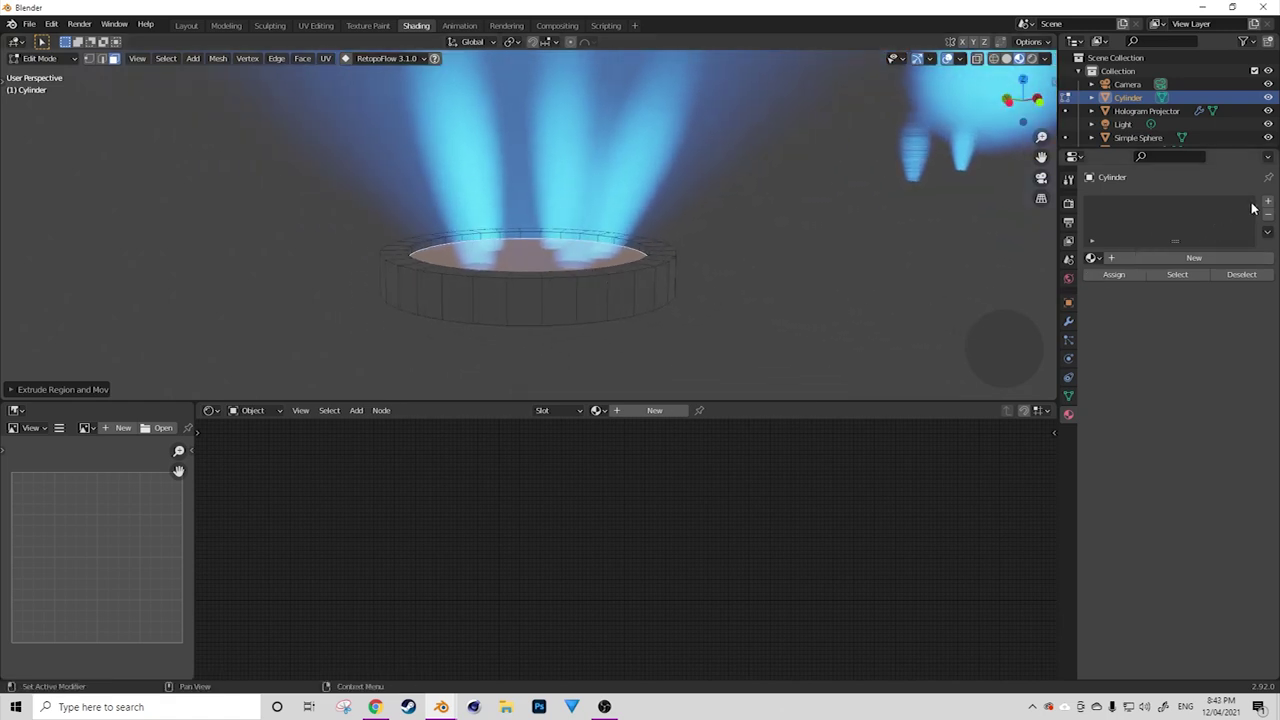
# Add two material slots and create a new material named Metal in the first.
pyautogui.click(1268, 203)
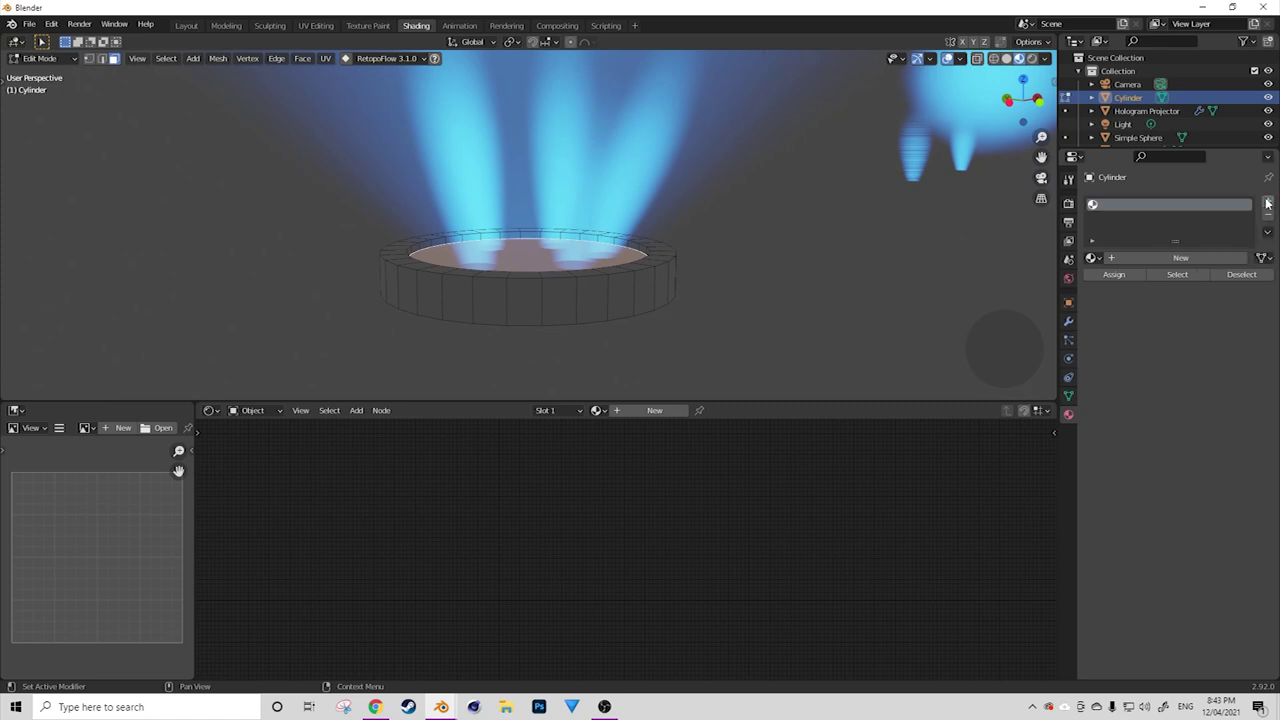
pyautogui.click(1268, 202)
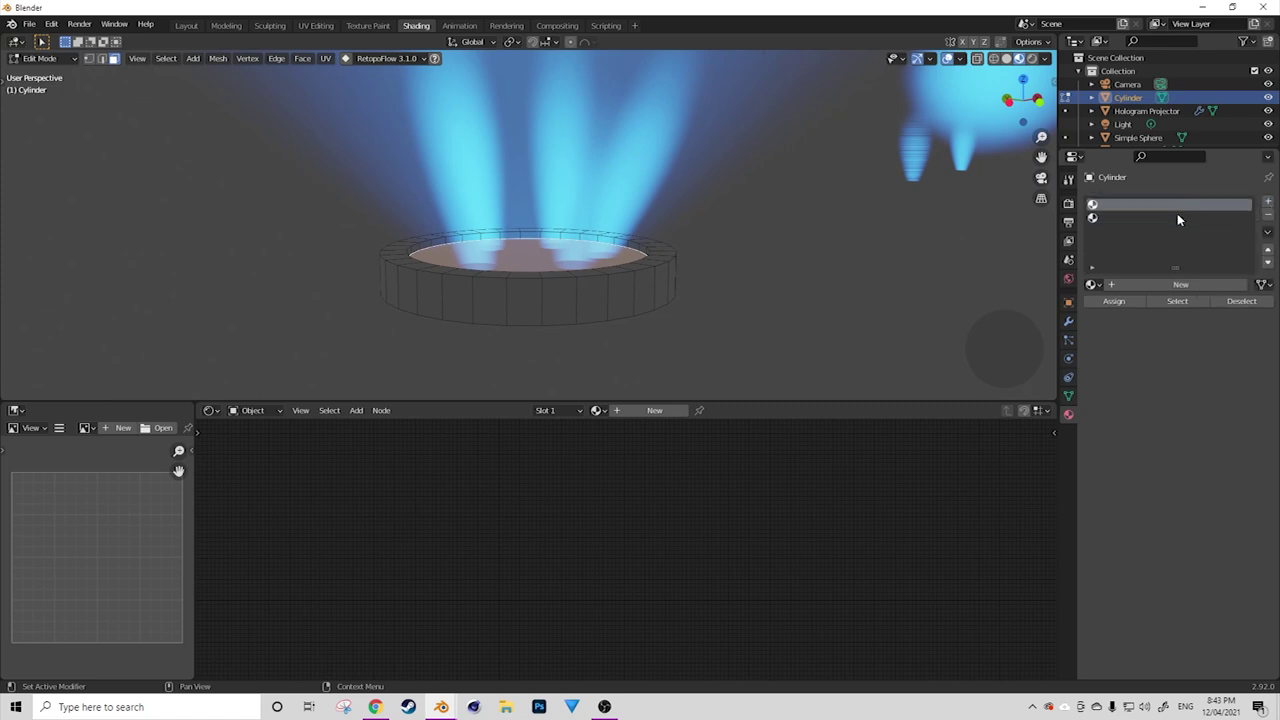
pyautogui.click(1143, 285)
pyautogui.write('Metal')
pyautogui.press('Return')
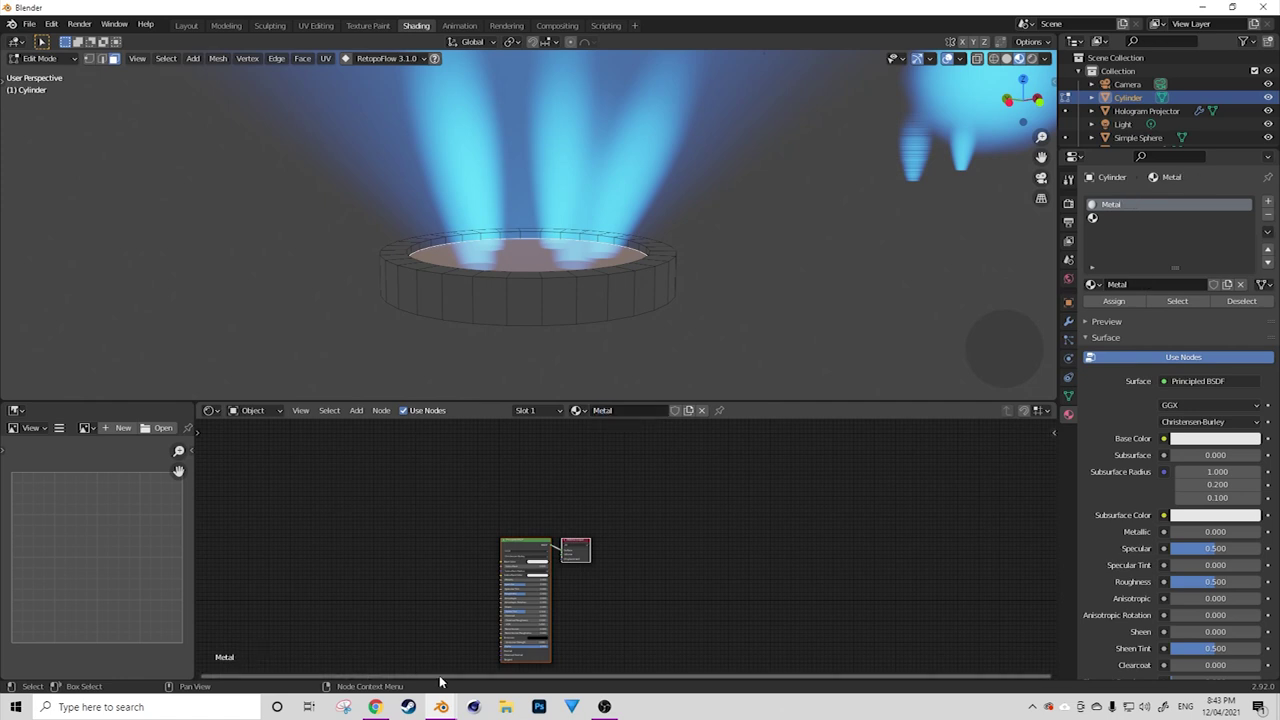
# Set the Metal material's Metallic to 0.909 and Roughness to 0.255.
pyautogui.scroll(4, 560, 634)
pyautogui.scroll(3, 594, 617)
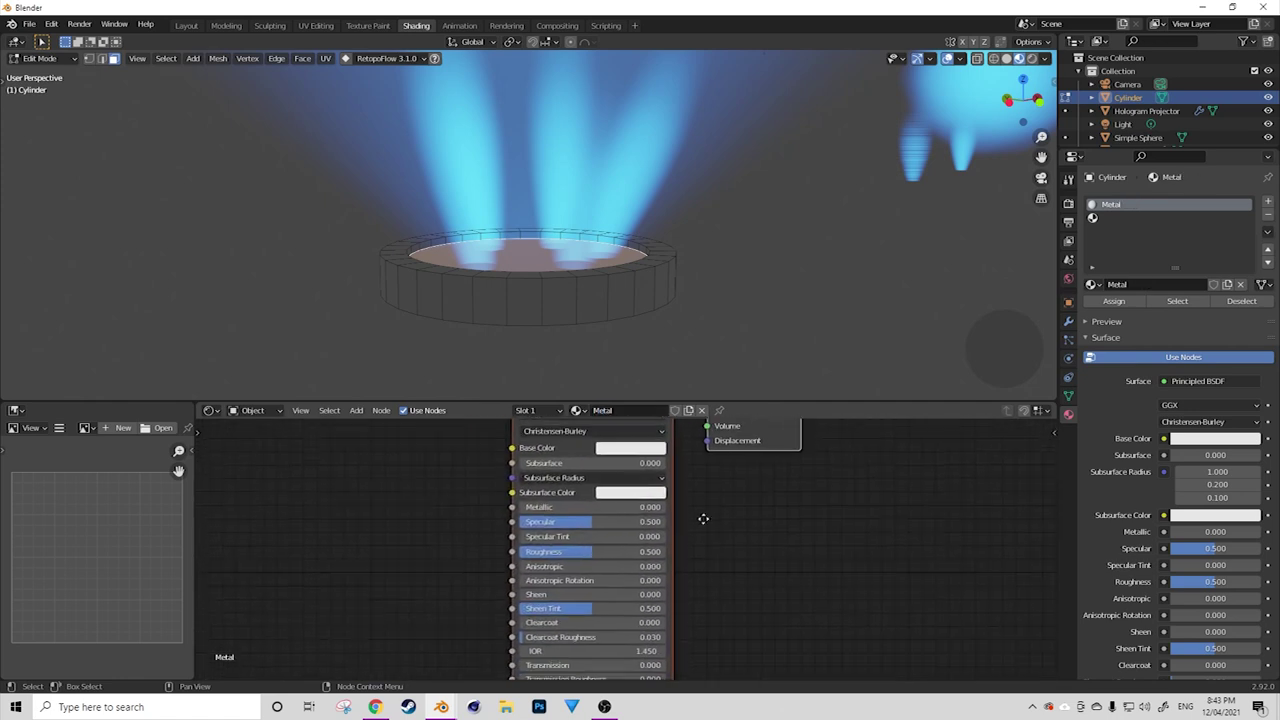
pyautogui.moveTo(563, 531); pyautogui.dragTo(653, 531)
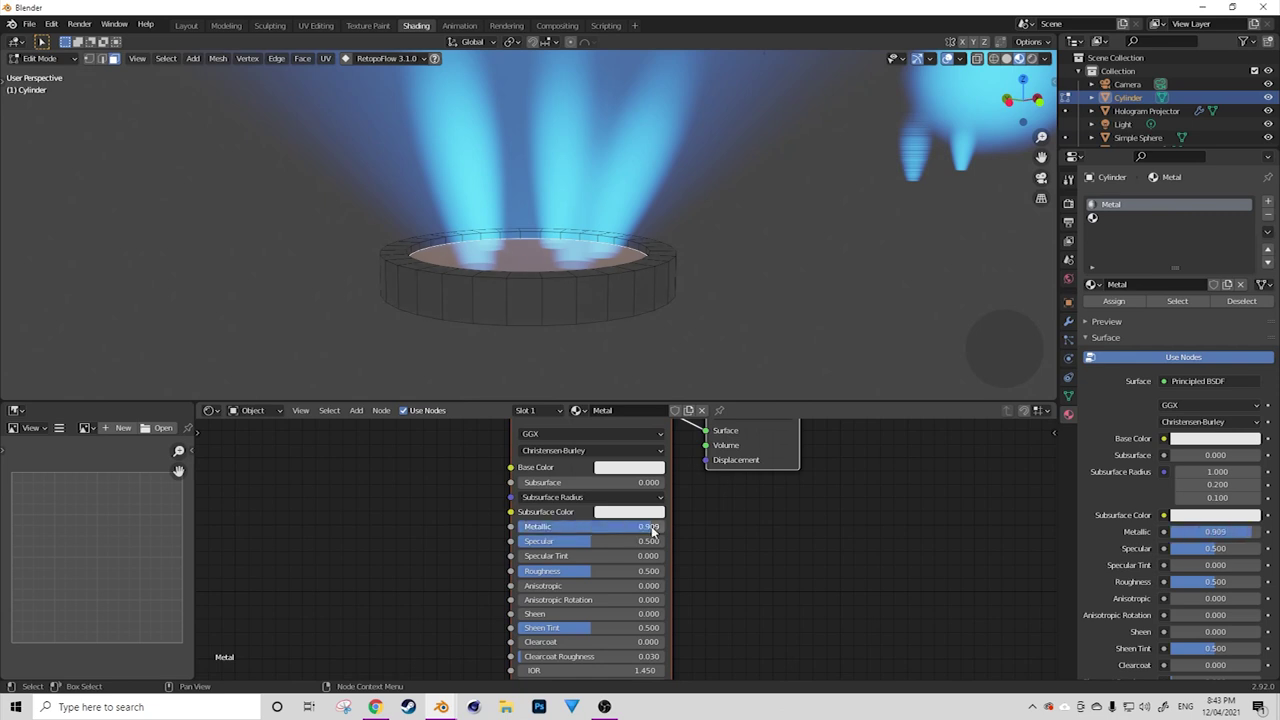
pyautogui.moveTo(580, 571); pyautogui.dragTo(555, 571)
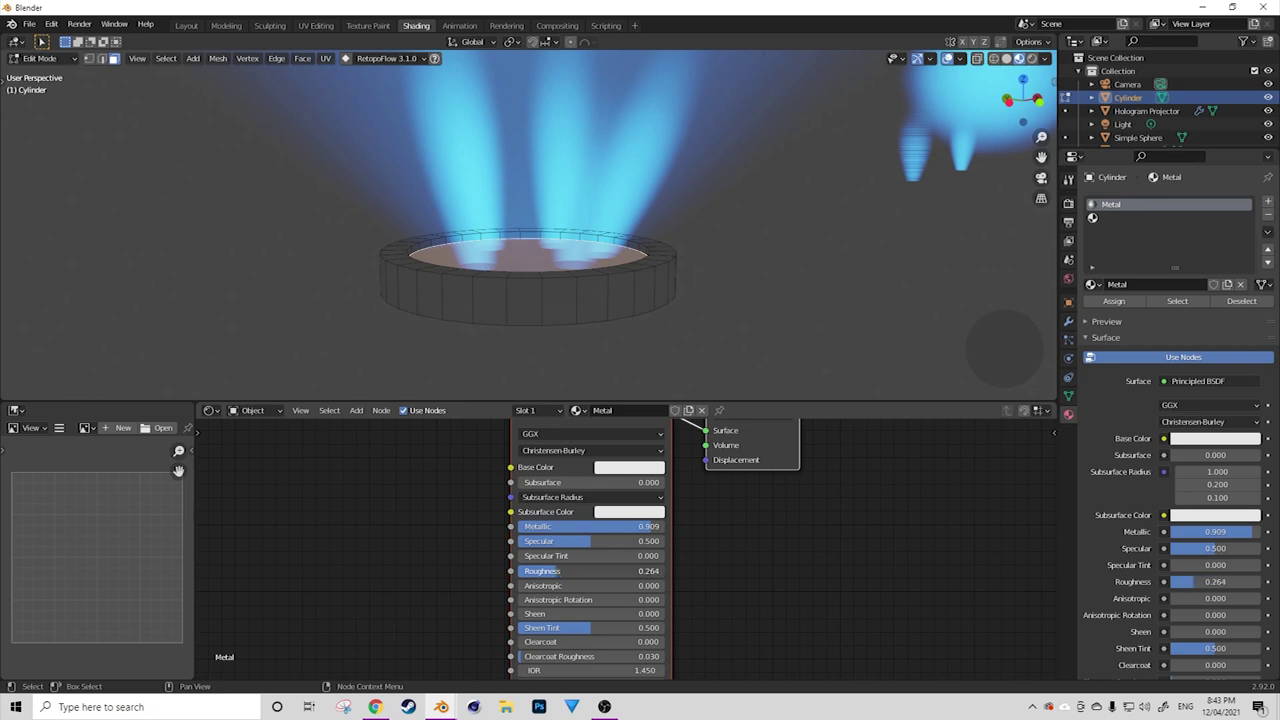
pyautogui.moveTo(572, 358); pyautogui.dragTo(651, 260, button='middle')
pyautogui.scroll(2, 598, 249)
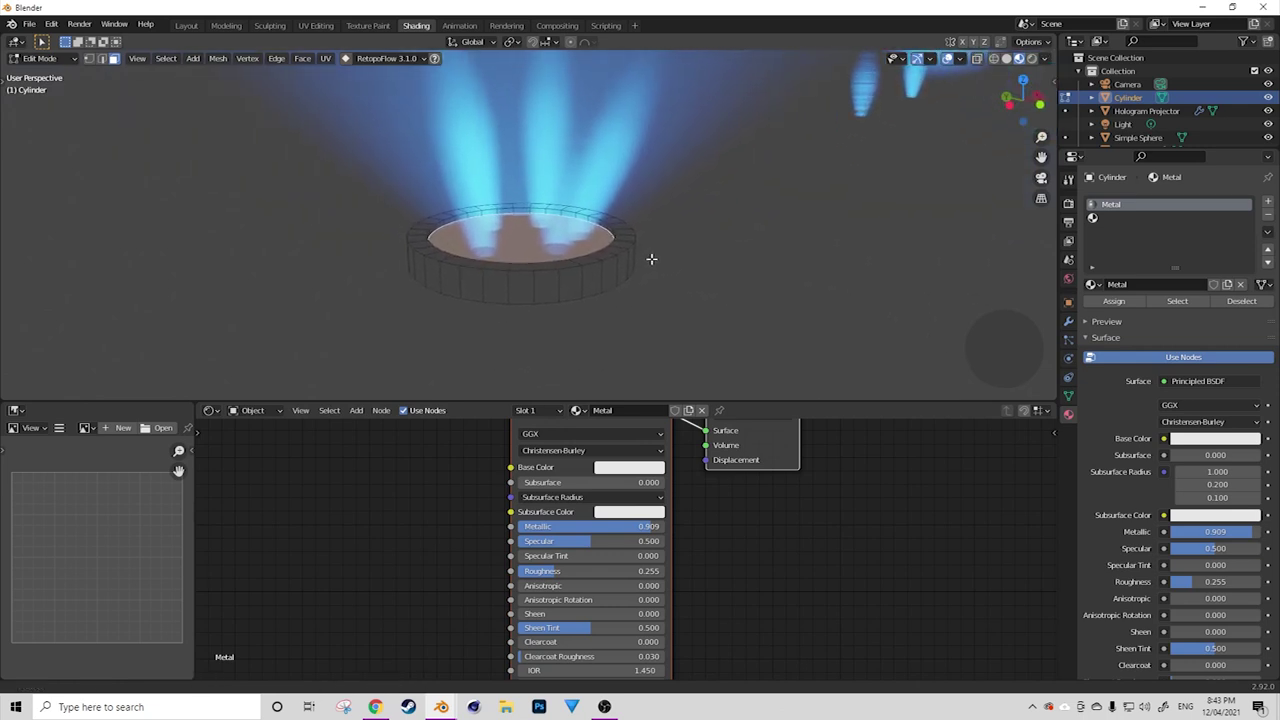
# Create a new material named Emission in the second material slot.
pyautogui.click(1099, 218)
pyautogui.click(1141, 284)
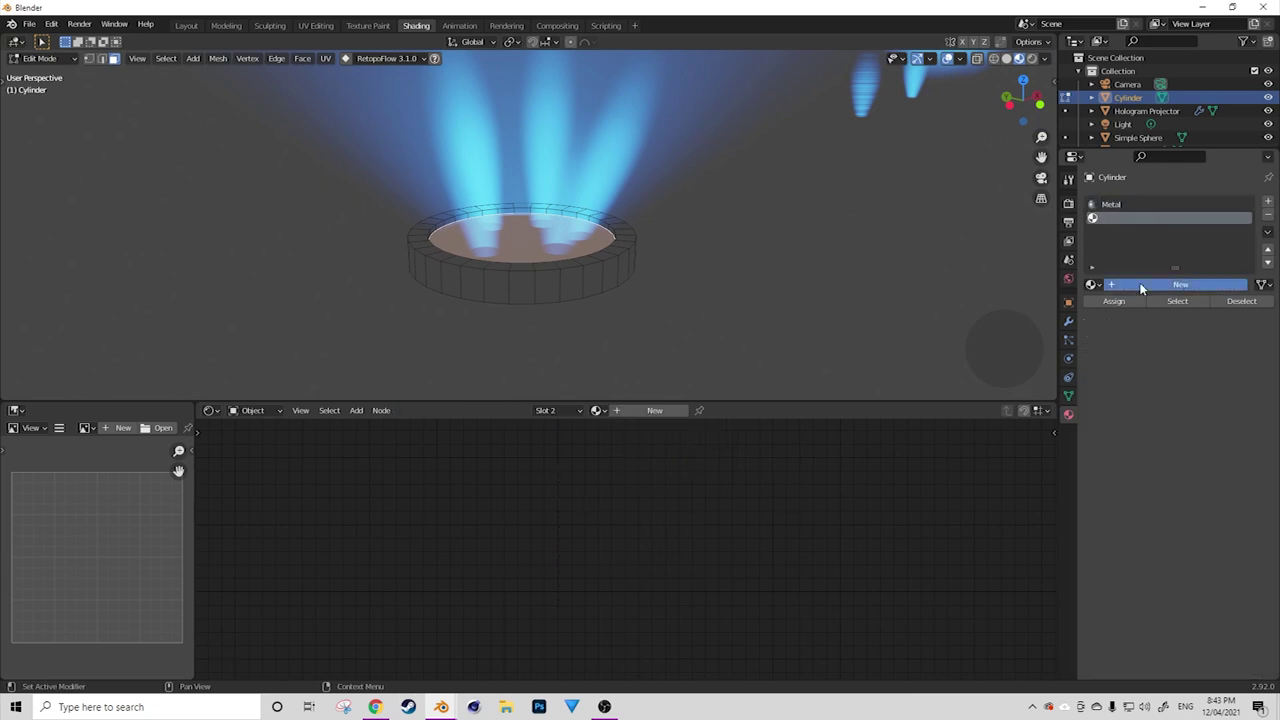
pyautogui.doubleClick(614, 410)
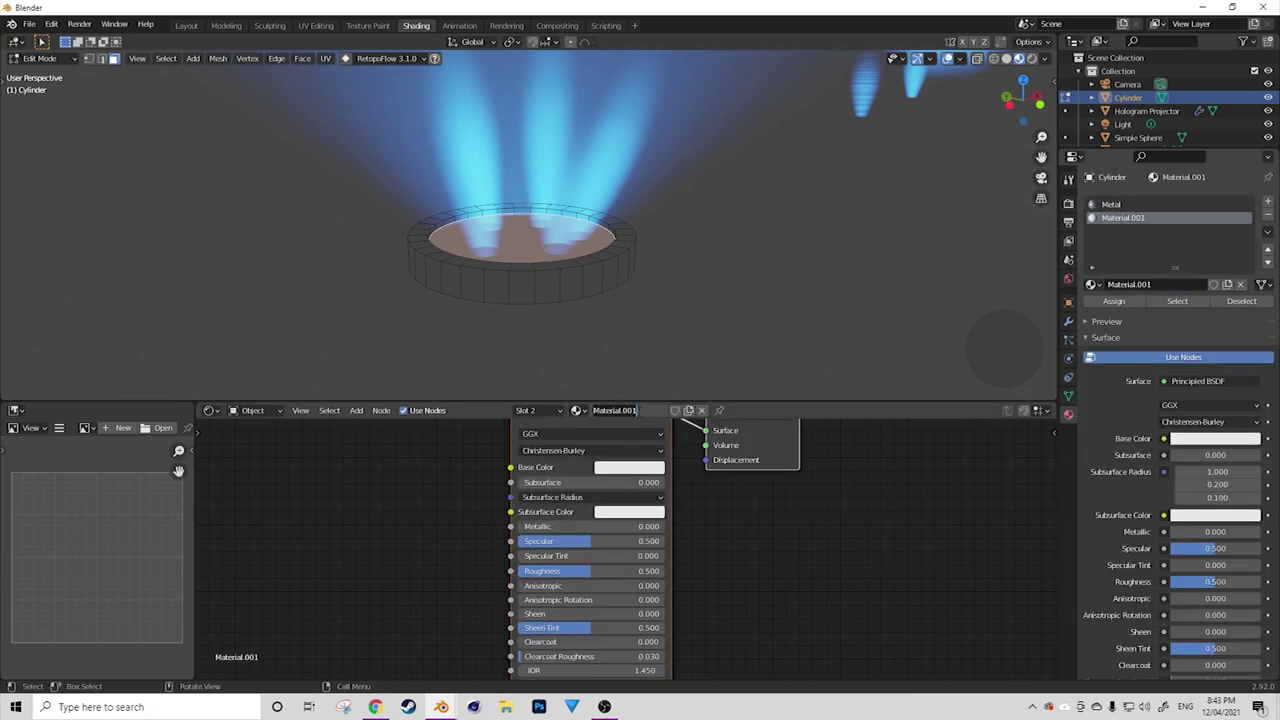
pyautogui.write('Emission')
pyautogui.press('Return')
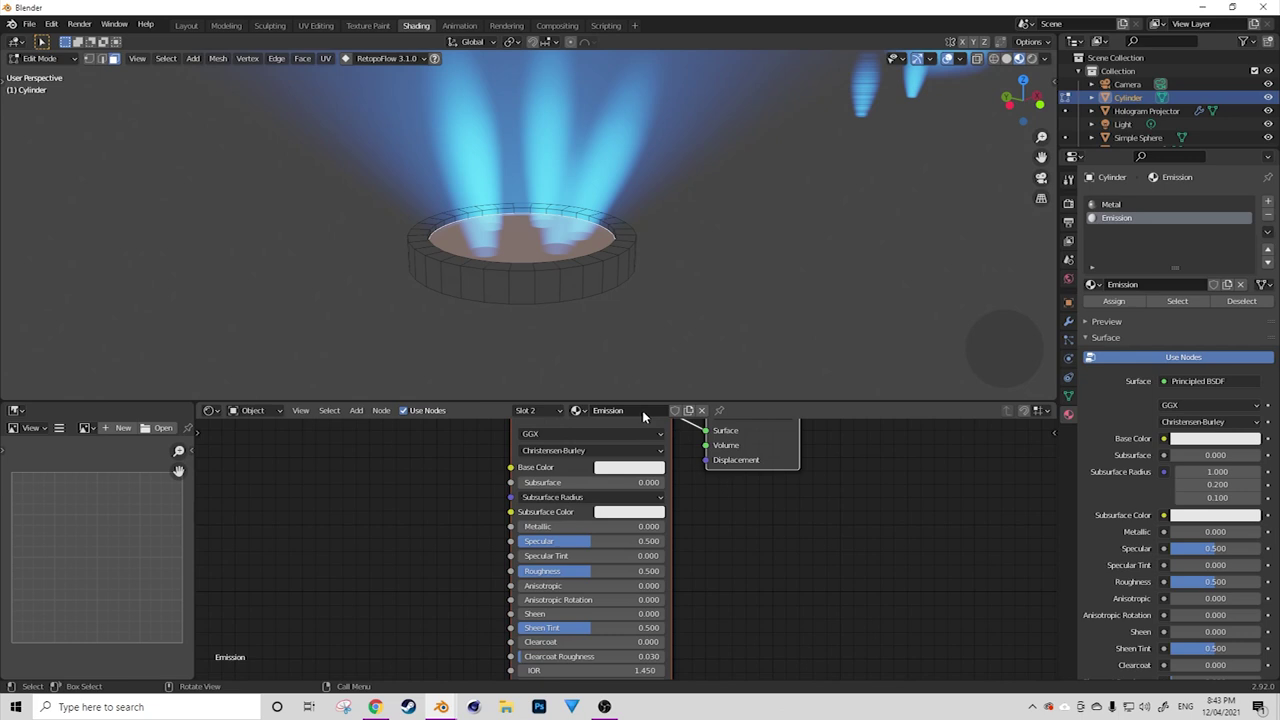
# Replace the Principled BSDF with an Emission node wired to the Material Output Surface.
pyautogui.moveTo(693, 544); pyautogui.dragTo(726, 594, button='middle')
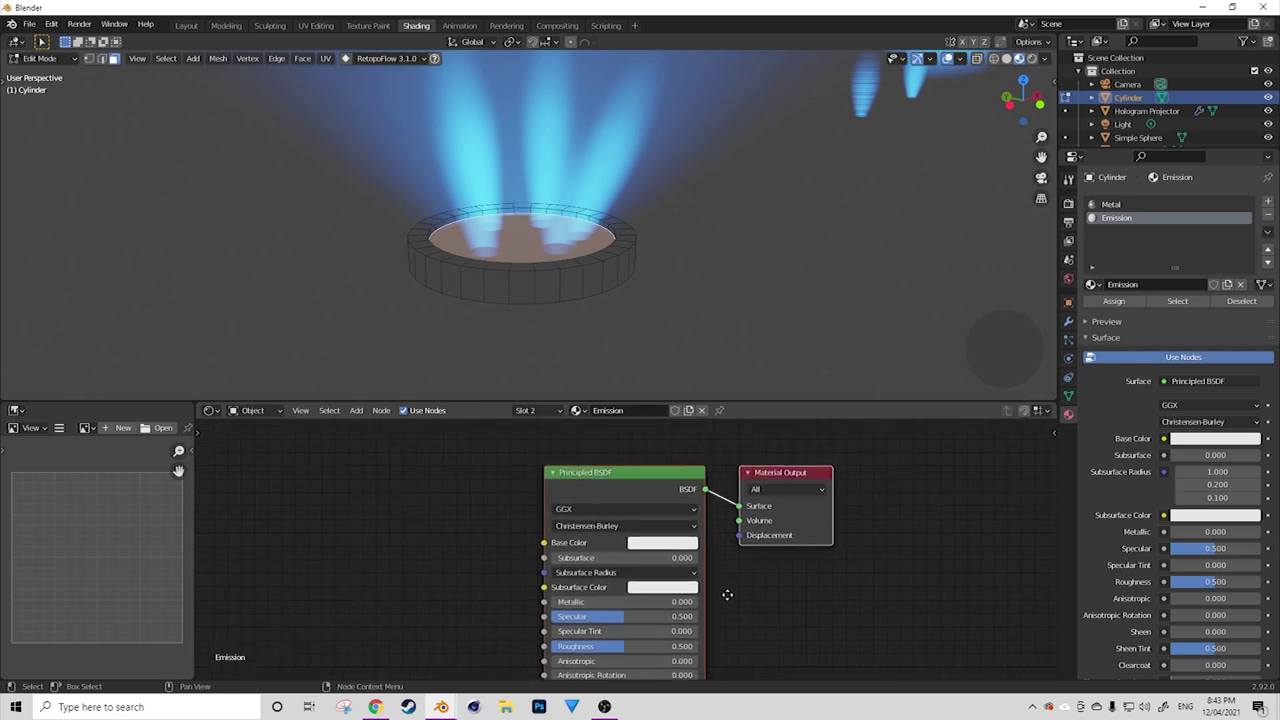
pyautogui.click(616, 492)
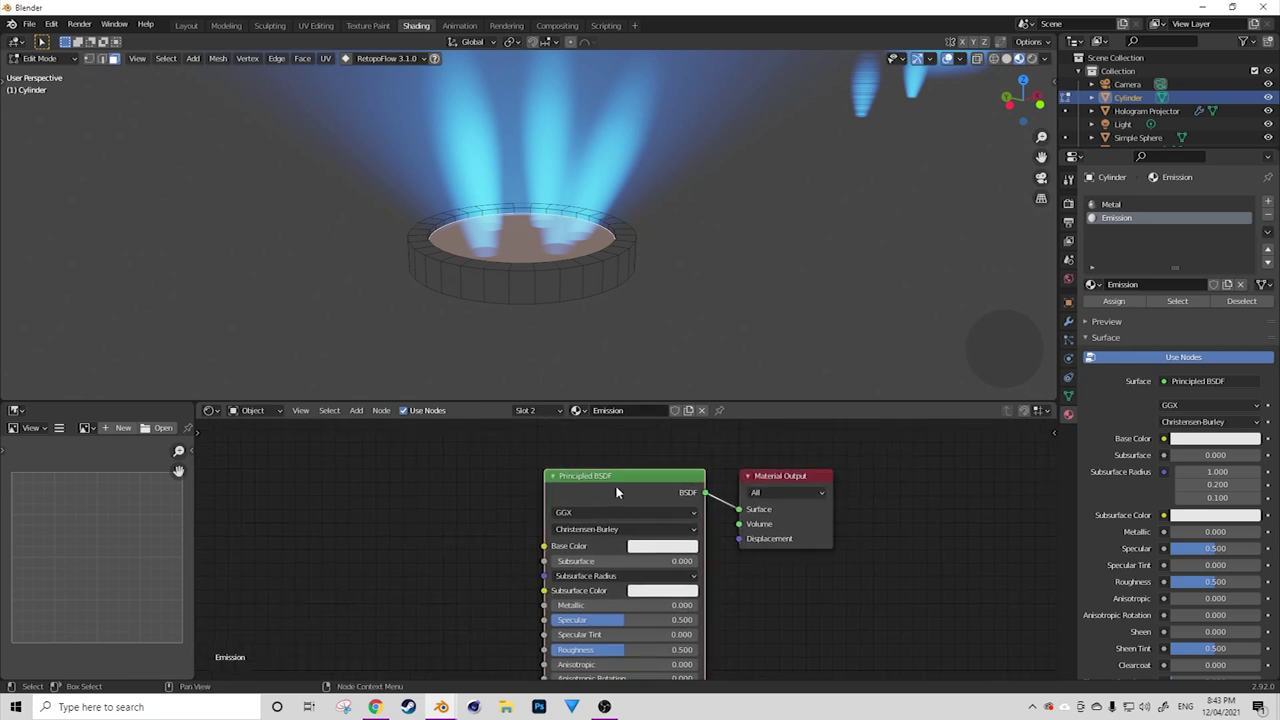
pyautogui.press('Delete')
pyautogui.hotkey('shift', 'a')
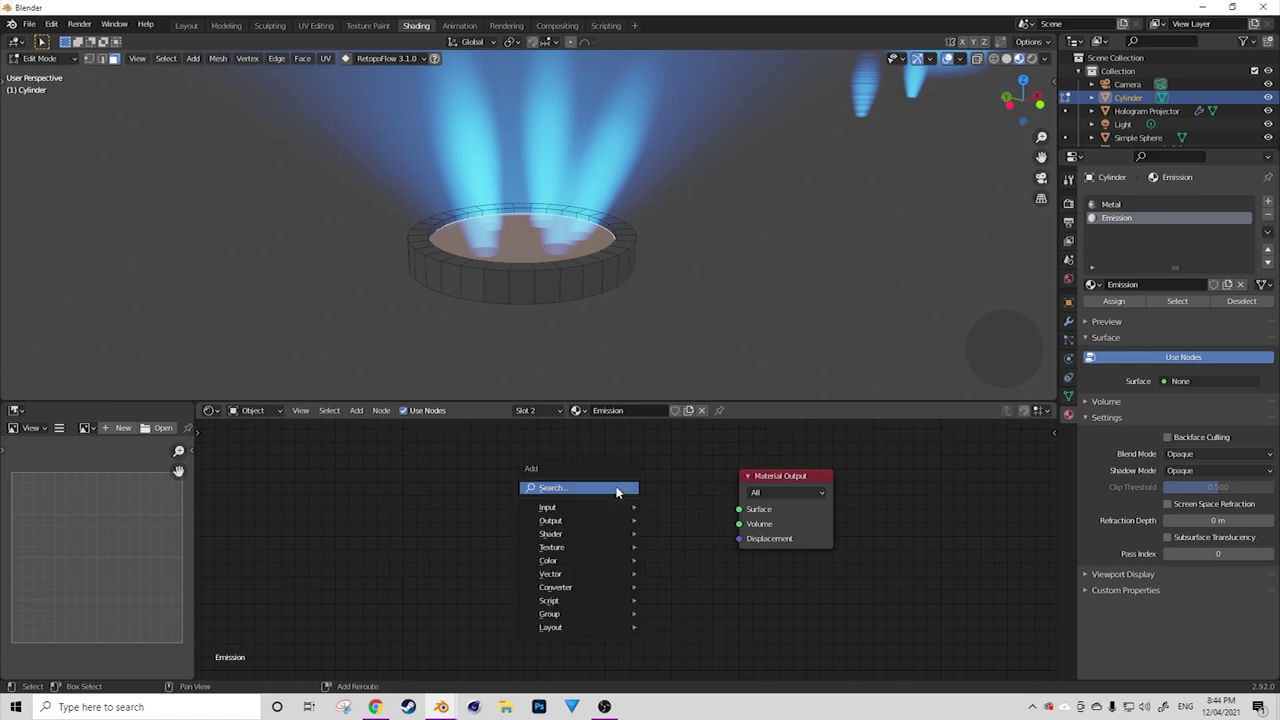
pyautogui.click(620, 491)
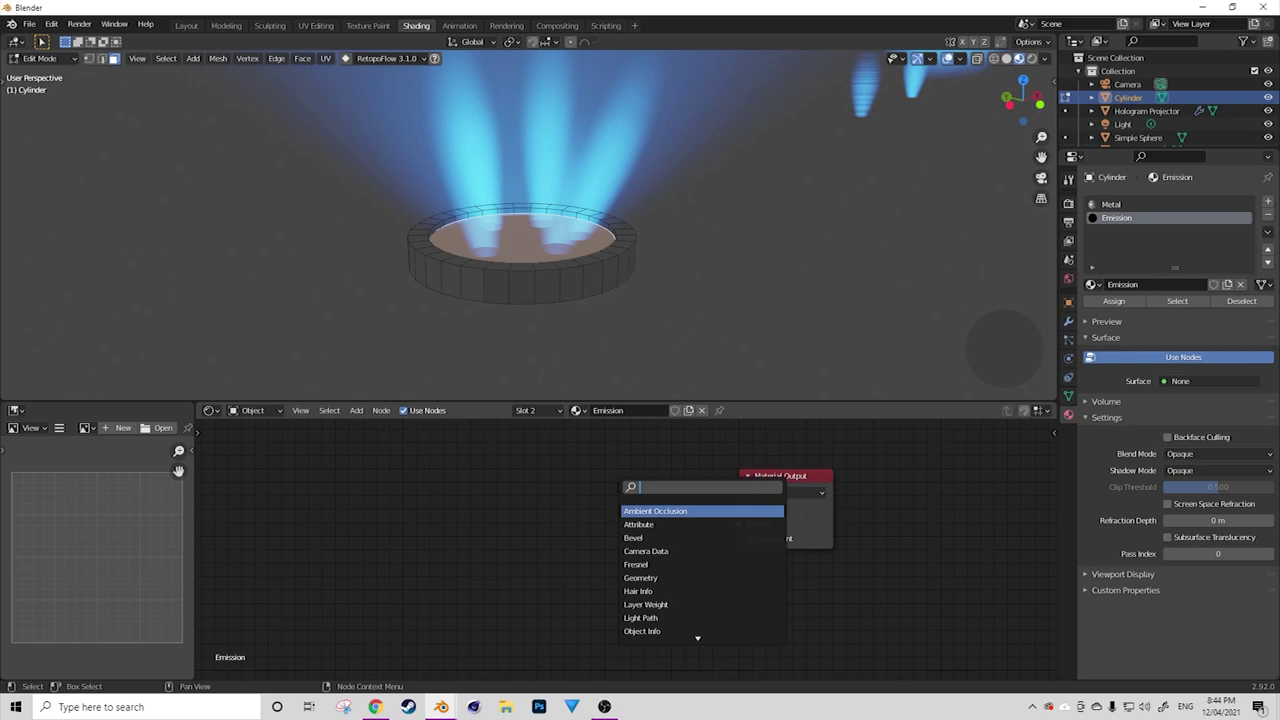
pyautogui.write('emis')
pyautogui.press('Return')
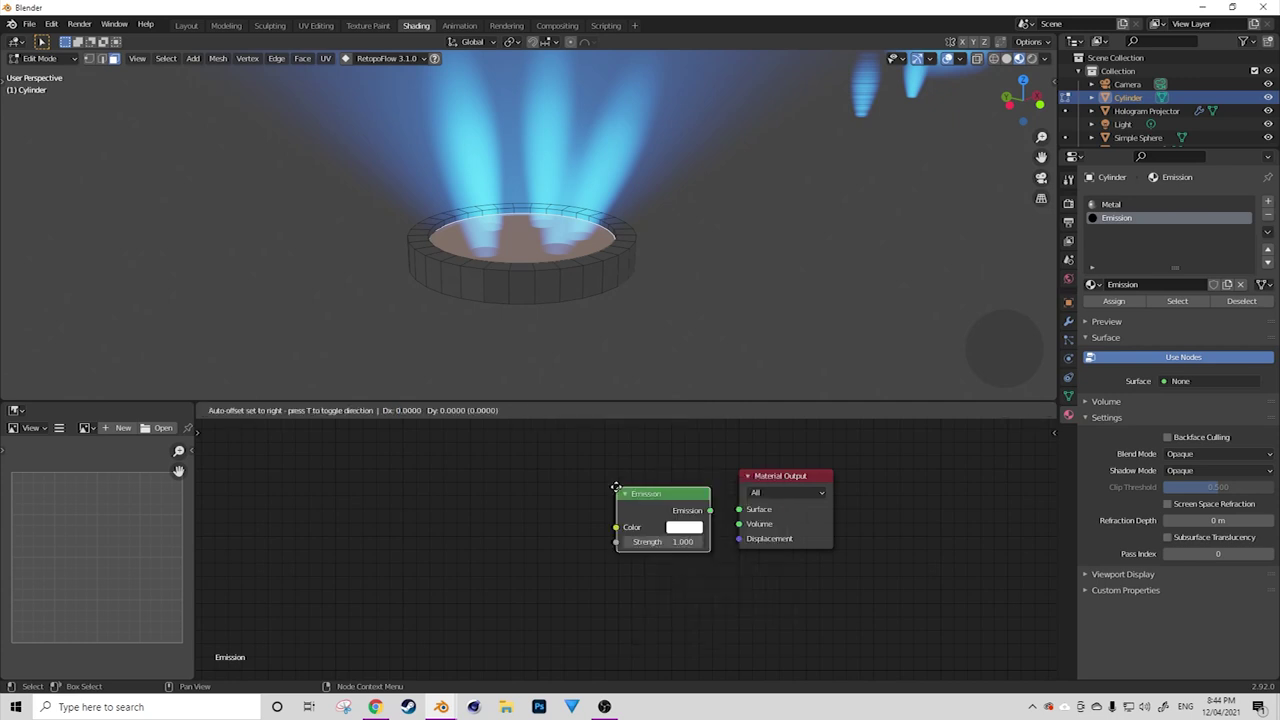
pyautogui.click(544, 482)
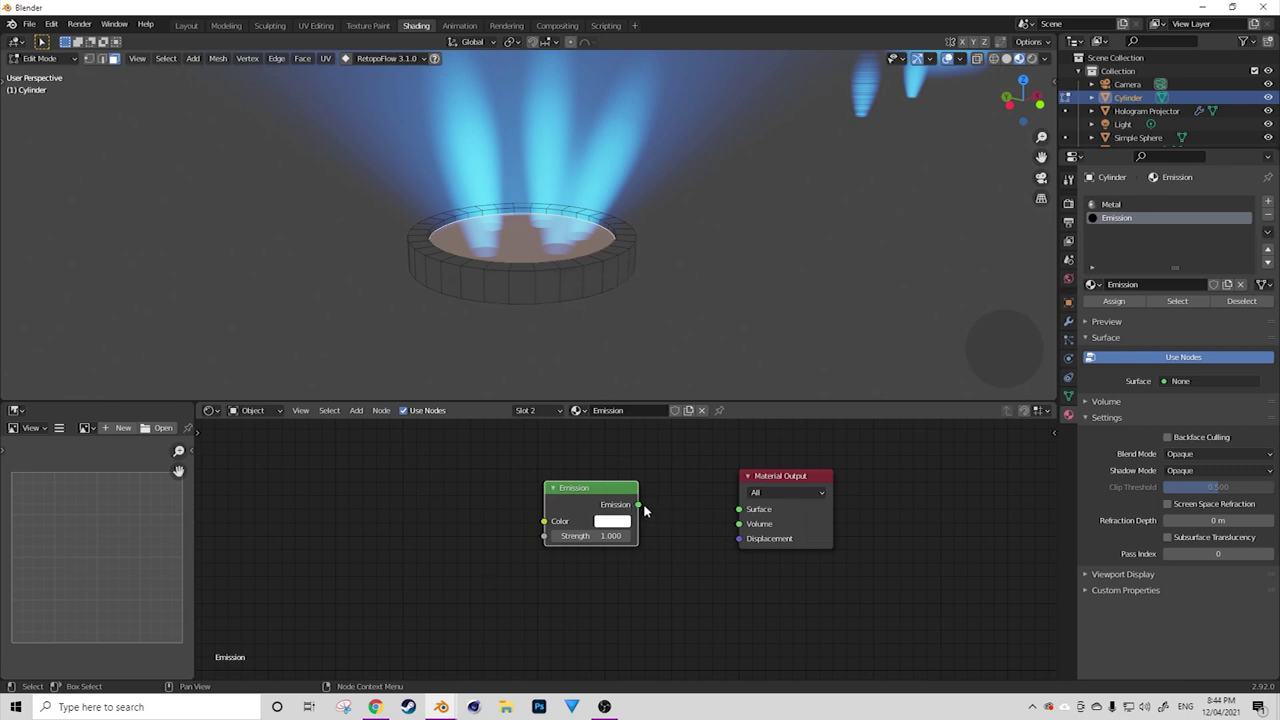
pyautogui.moveTo(638, 505); pyautogui.dragTo(740, 509)
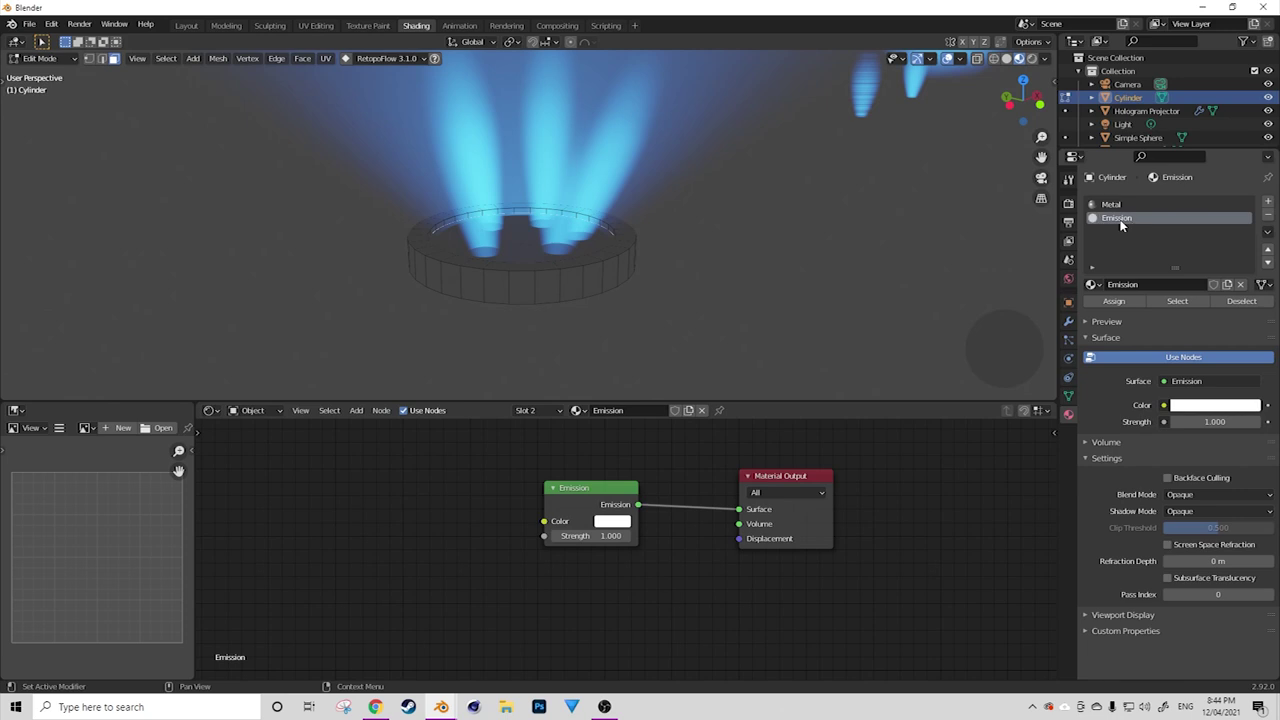
# Assign the Emission material to the cylinder's top face.
pyautogui.click(530, 231)
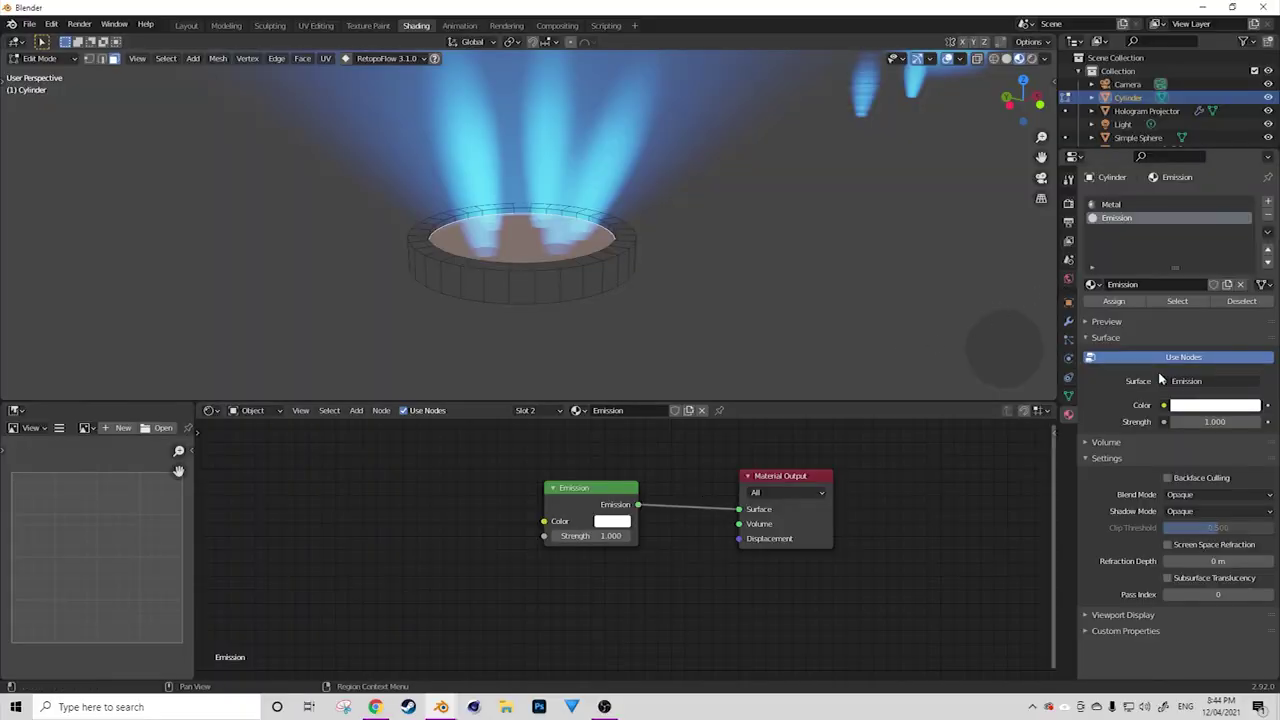
pyautogui.click(1116, 302)
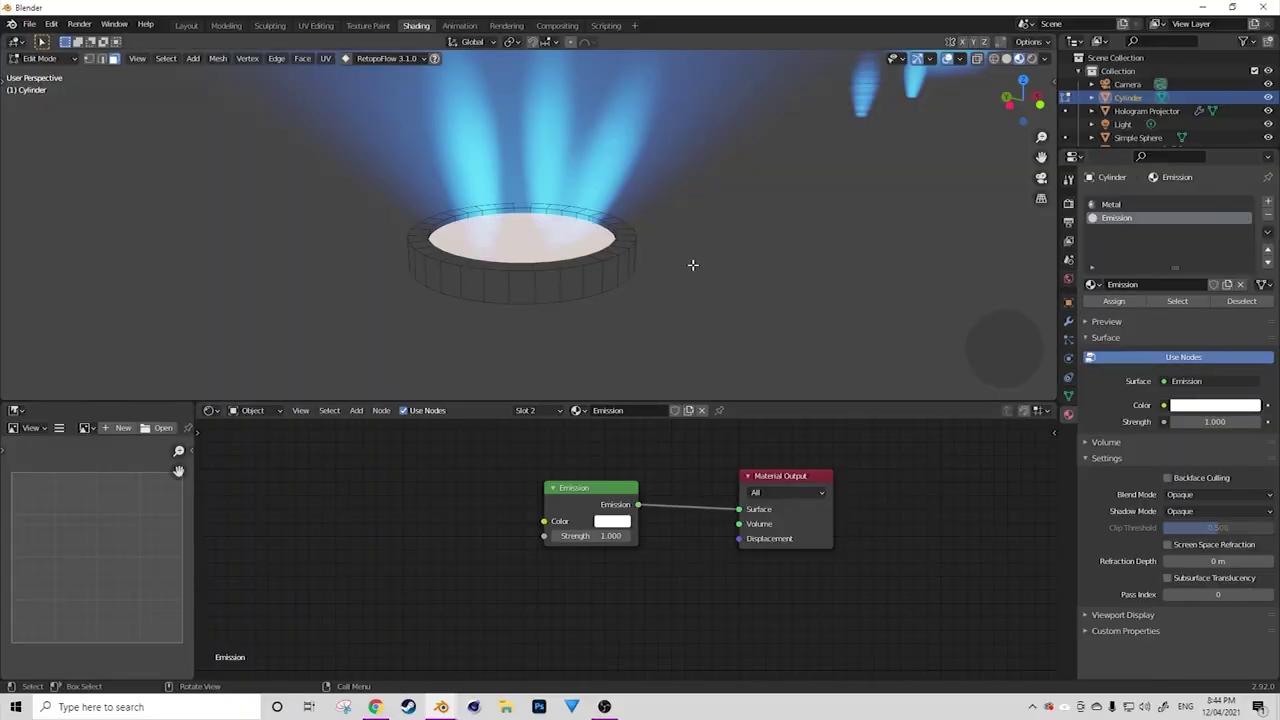
pyautogui.moveTo(649, 306); pyautogui.dragTo(646, 346, button='middle')
# Set the emission colour to light blue and strength to 4.700, then return to Object Mode.
pyautogui.click(602, 521)
pyautogui.click(676, 352)
pyautogui.moveTo(676, 352); pyautogui.dragTo(656, 360)
pyautogui.moveTo(598, 536); pyautogui.dragTo(670, 536)
pyautogui.press('Tab')
pyautogui.moveTo(545, 333); pyautogui.dragTo(543, 284, button='middle')
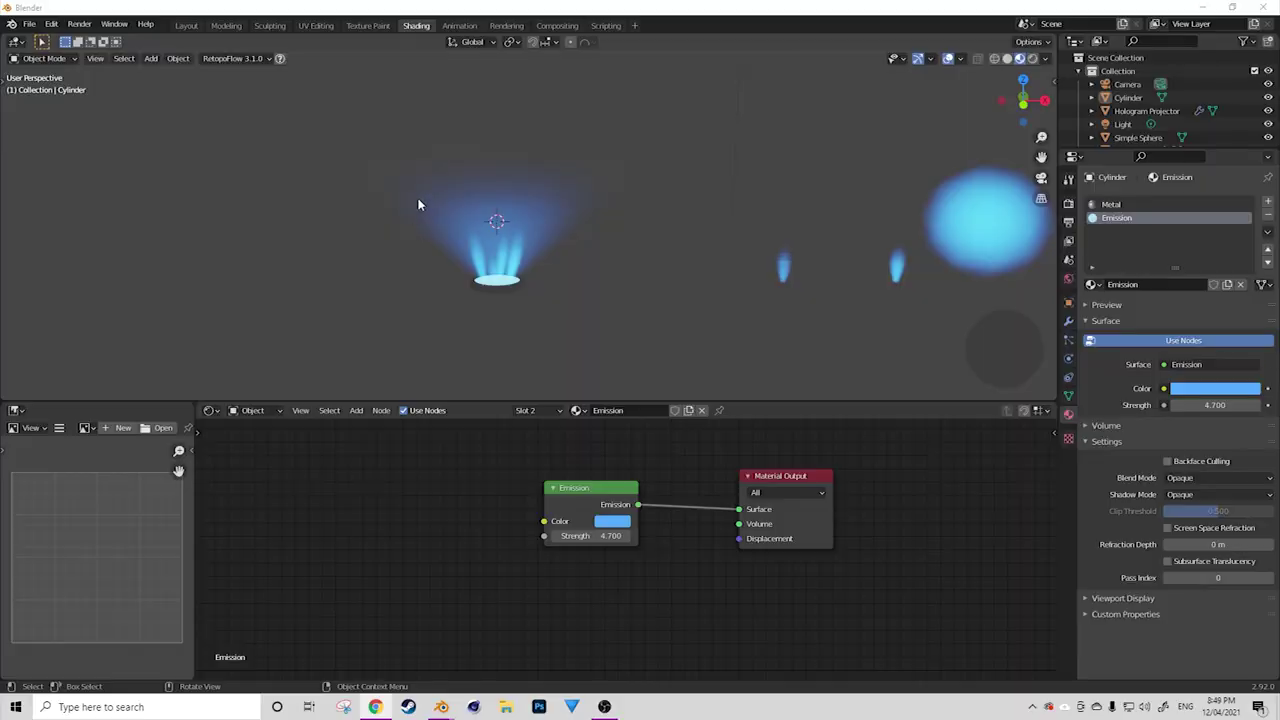
# Switch to the Layout workspace and orbit the scene view.
pyautogui.scroll(4, 470, 205)
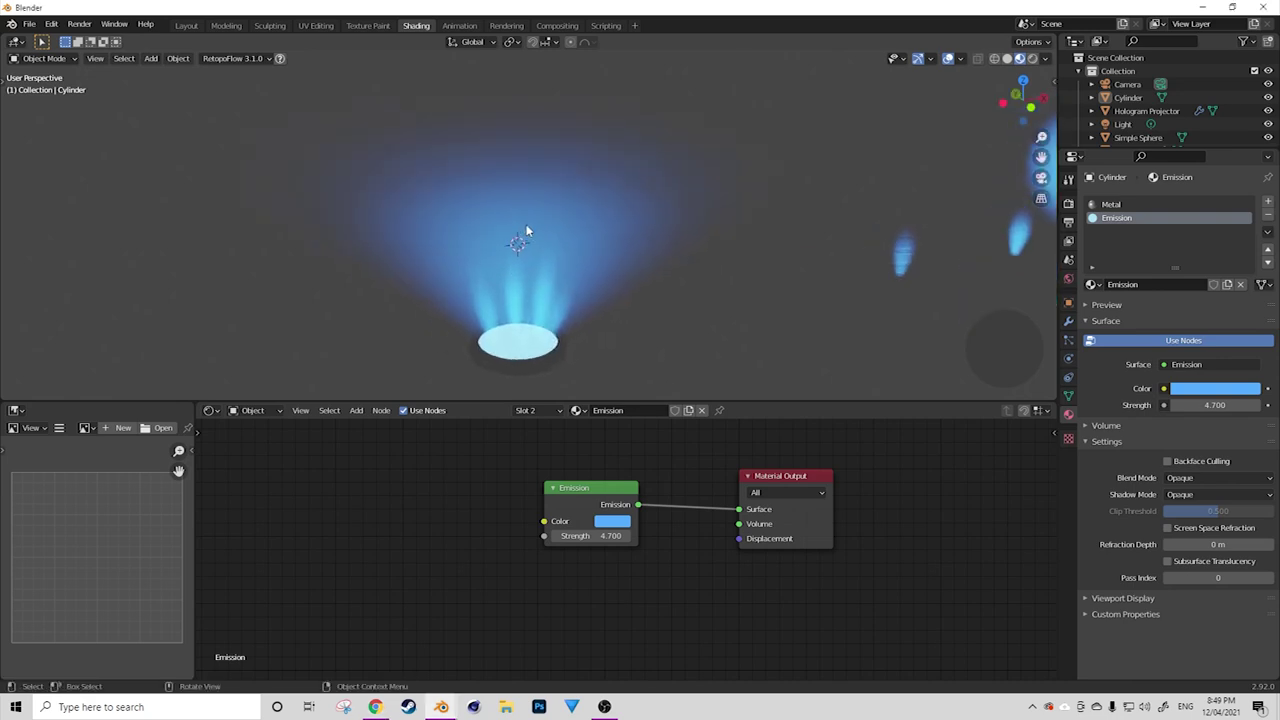
pyautogui.hotkey('shift', 'a')
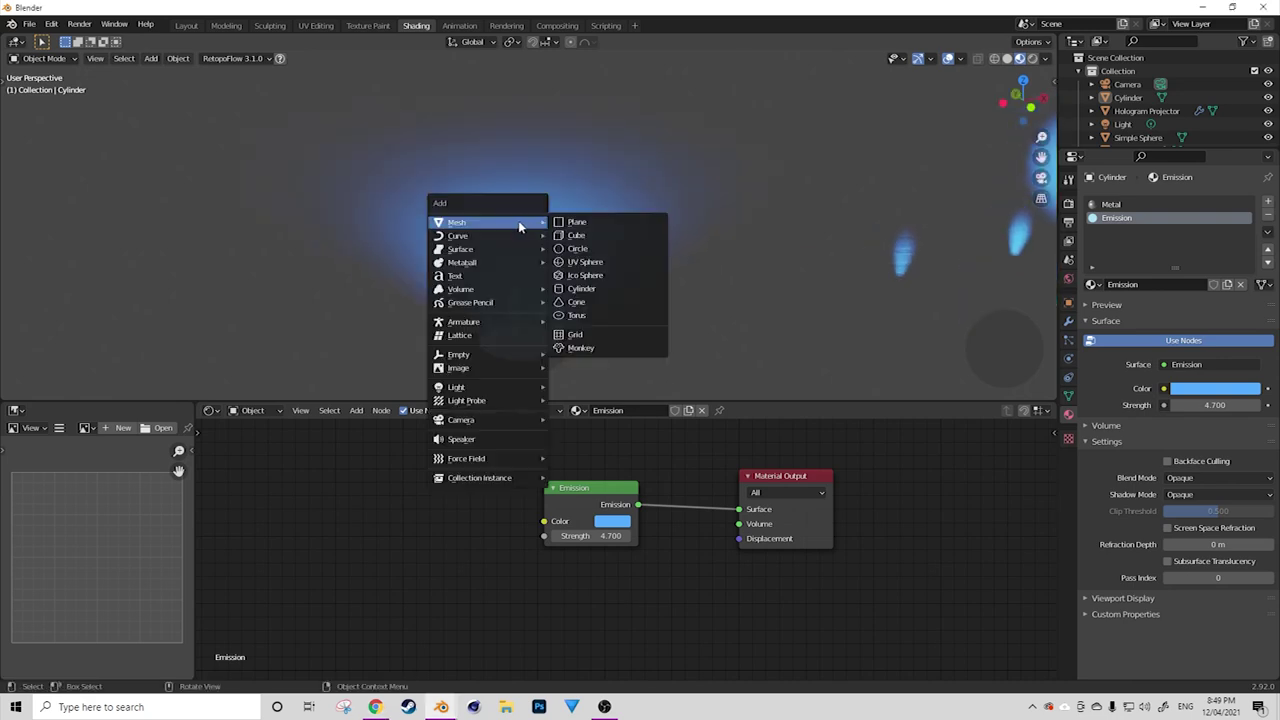
pyautogui.press('Escape')
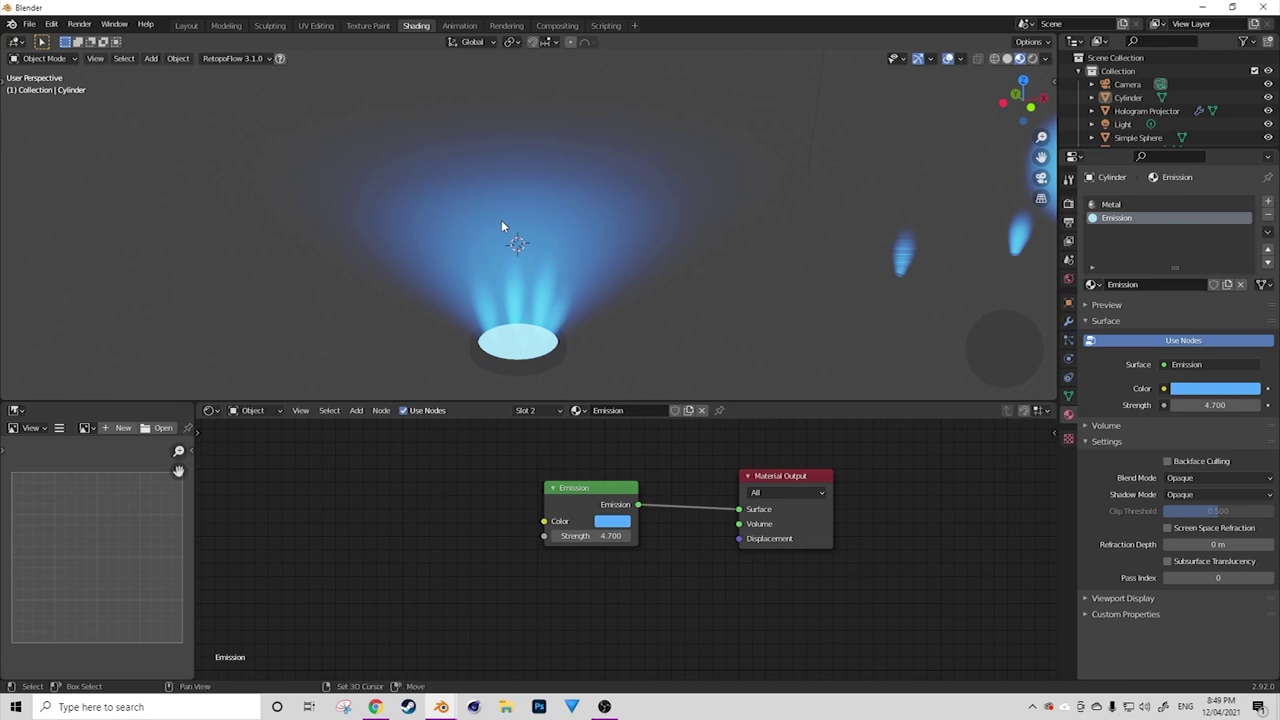
pyautogui.click(186, 25)
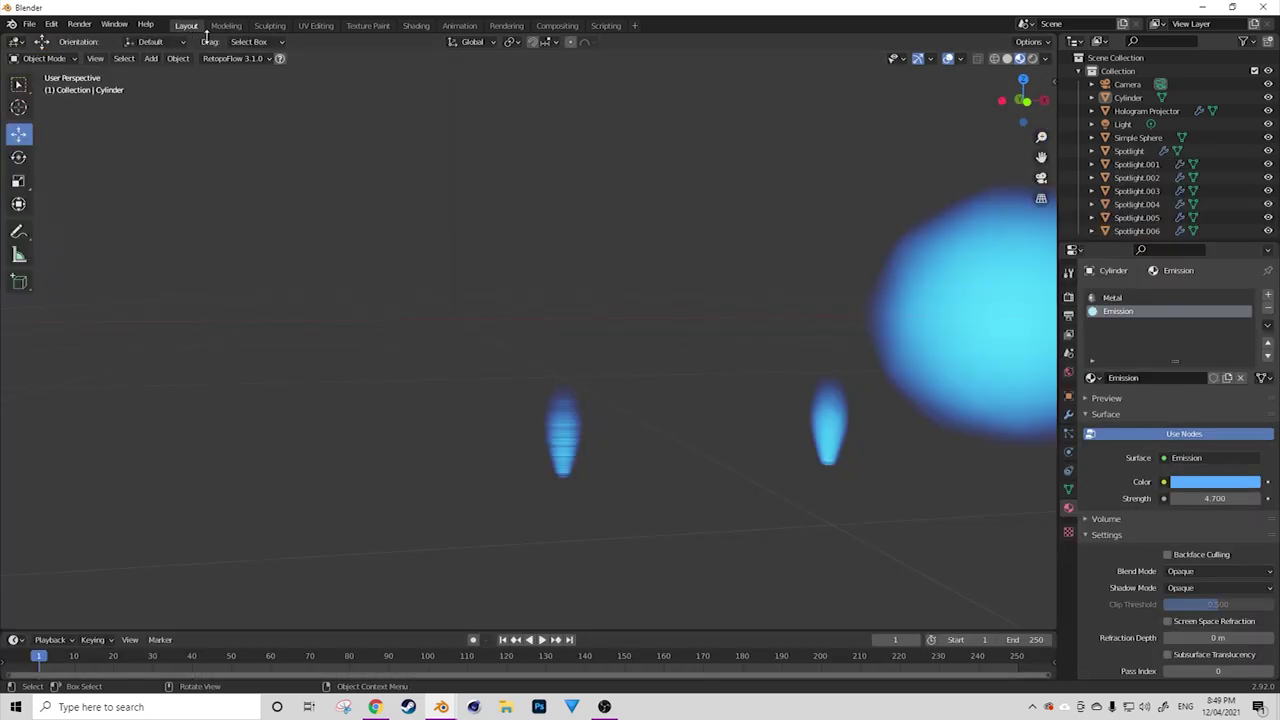
pyautogui.scroll(-5, 614, 369)
pyautogui.moveTo(423, 337); pyautogui.dragTo(488, 358, button='middle')
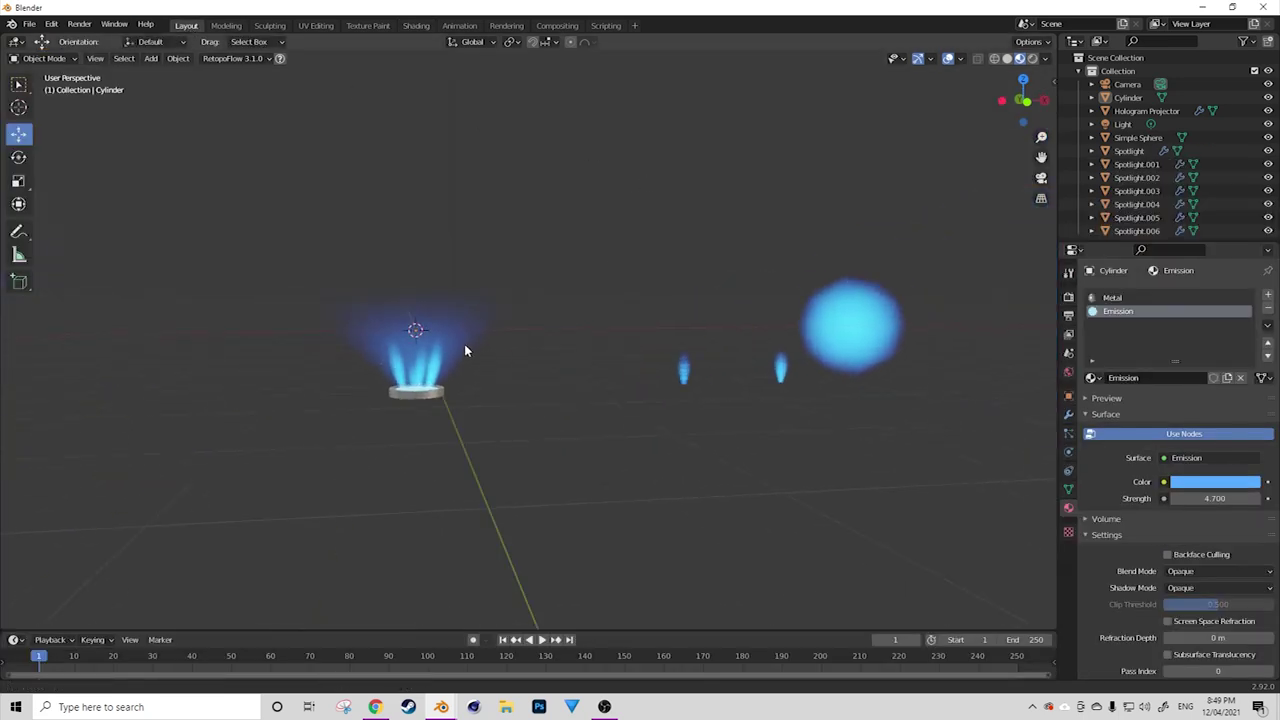
# Select the Hologram Projector cone, frame the view on it, and bring up the Add menu.
pyautogui.click(445, 332)
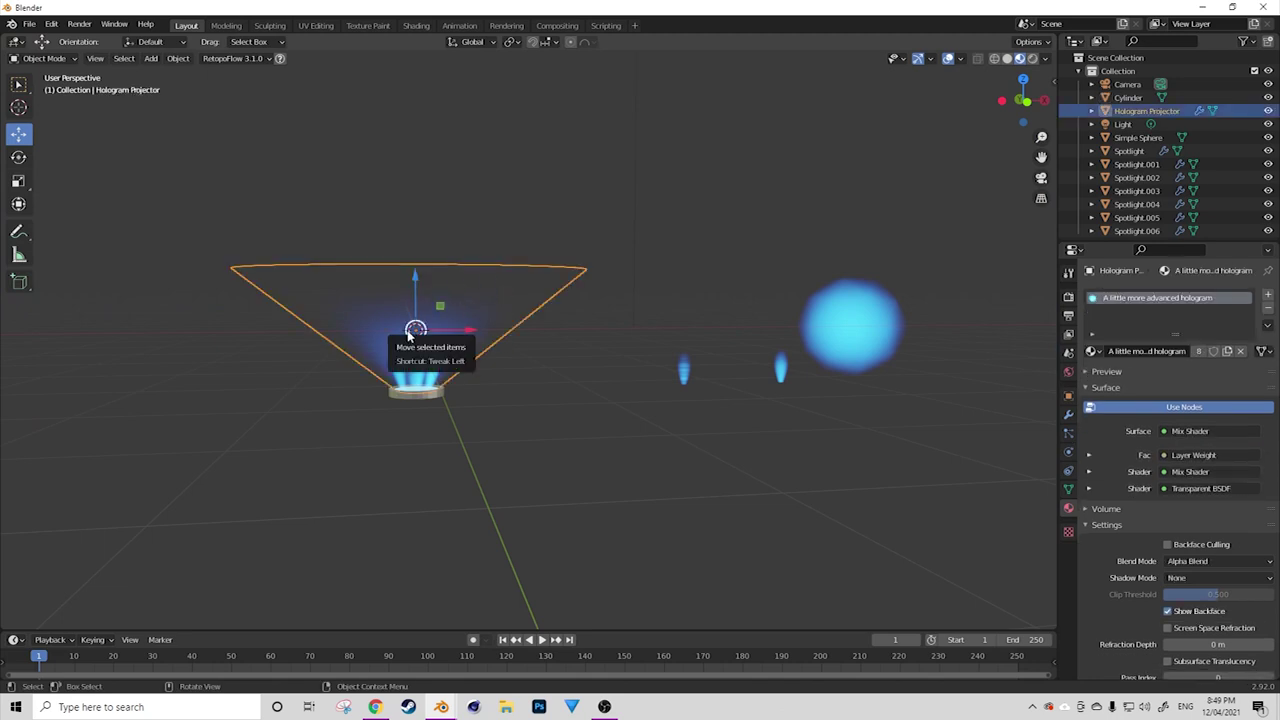
pyautogui.press('KP_Decimal')
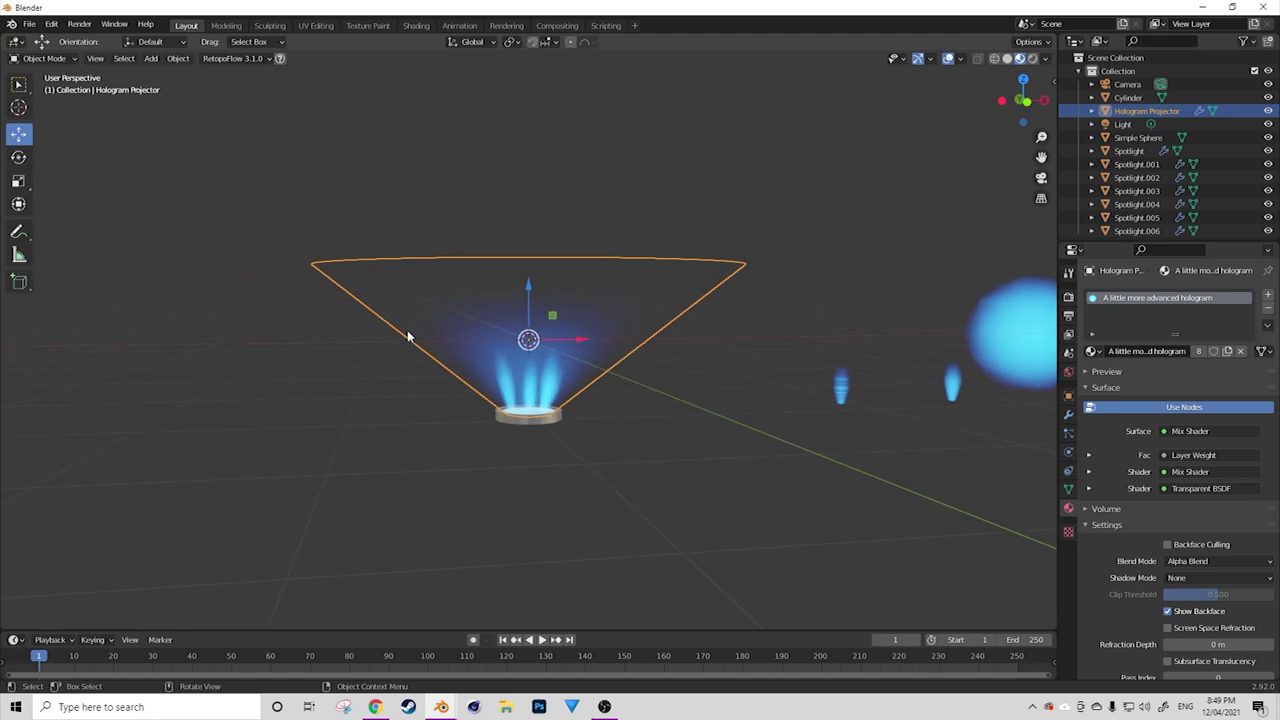
pyautogui.click(94, 60)
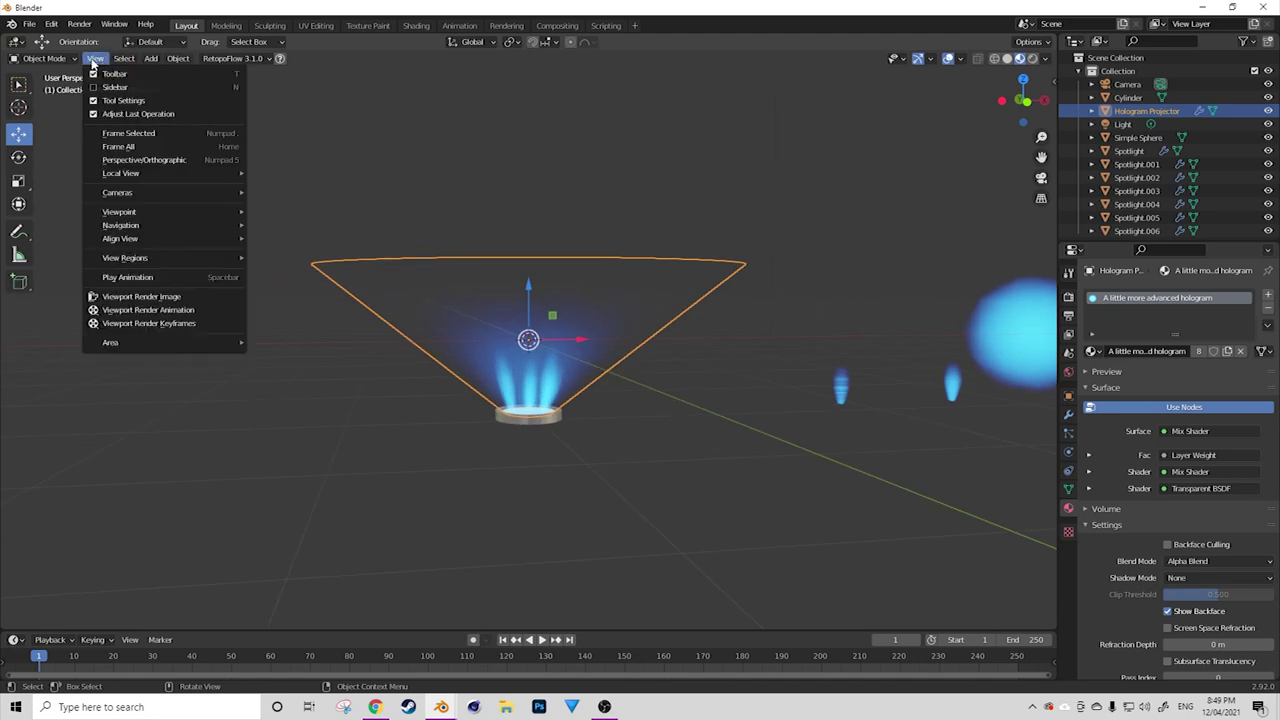
pyautogui.click(160, 135)
pyautogui.moveTo(566, 234); pyautogui.dragTo(600, 201, button='middle')
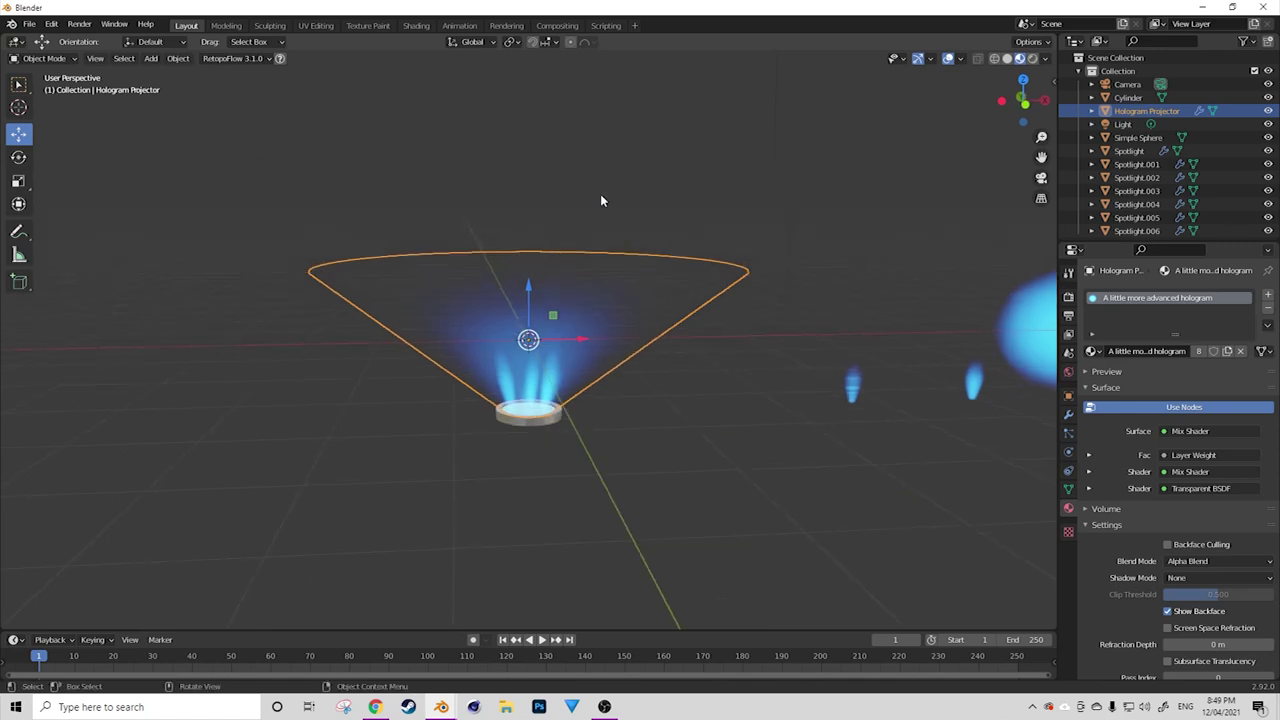
pyautogui.hotkey('shift', 'a')
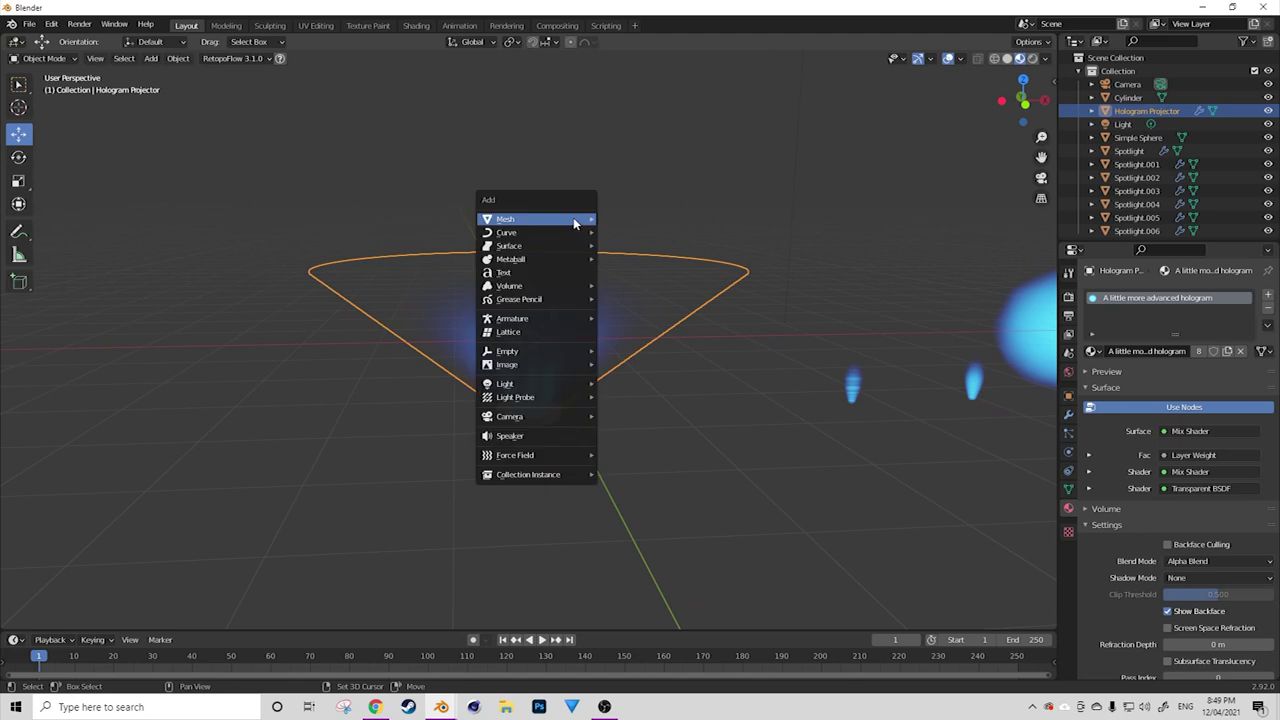
# Add an Ico Sphere from the Mesh menu and enter Edit Mode on it.
pyautogui.moveTo(573, 219)
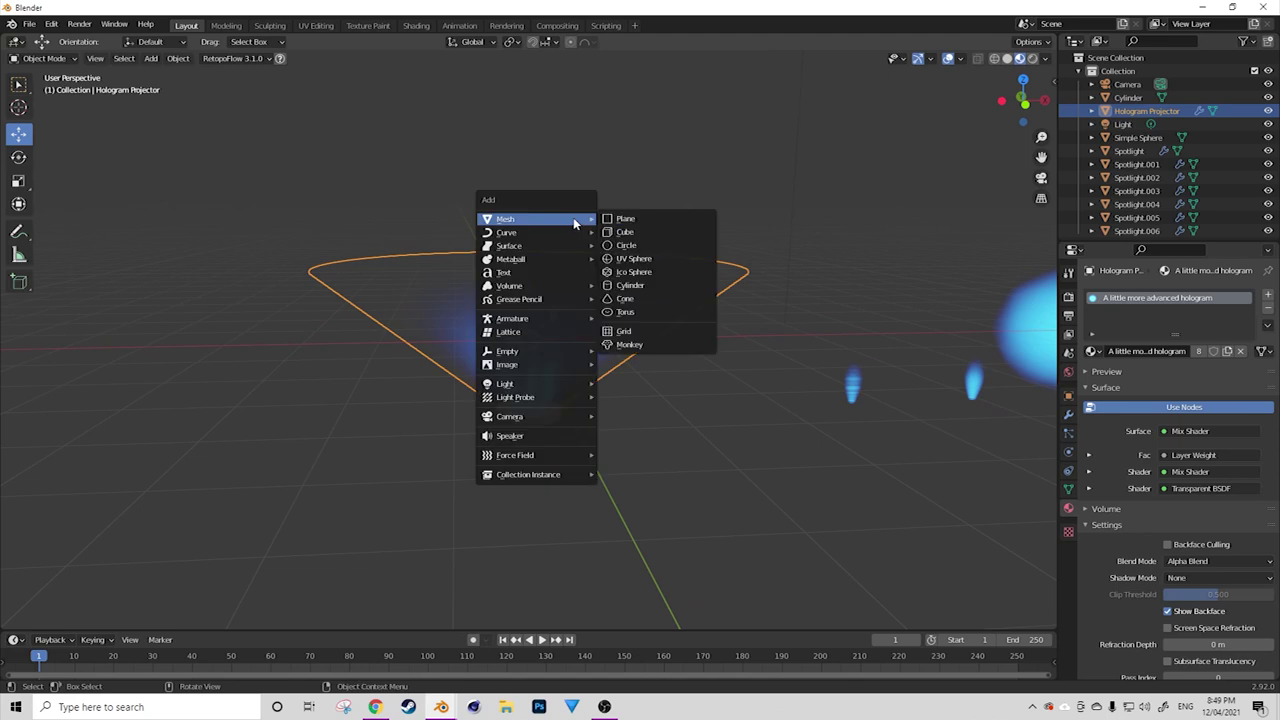
pyautogui.click(670, 272)
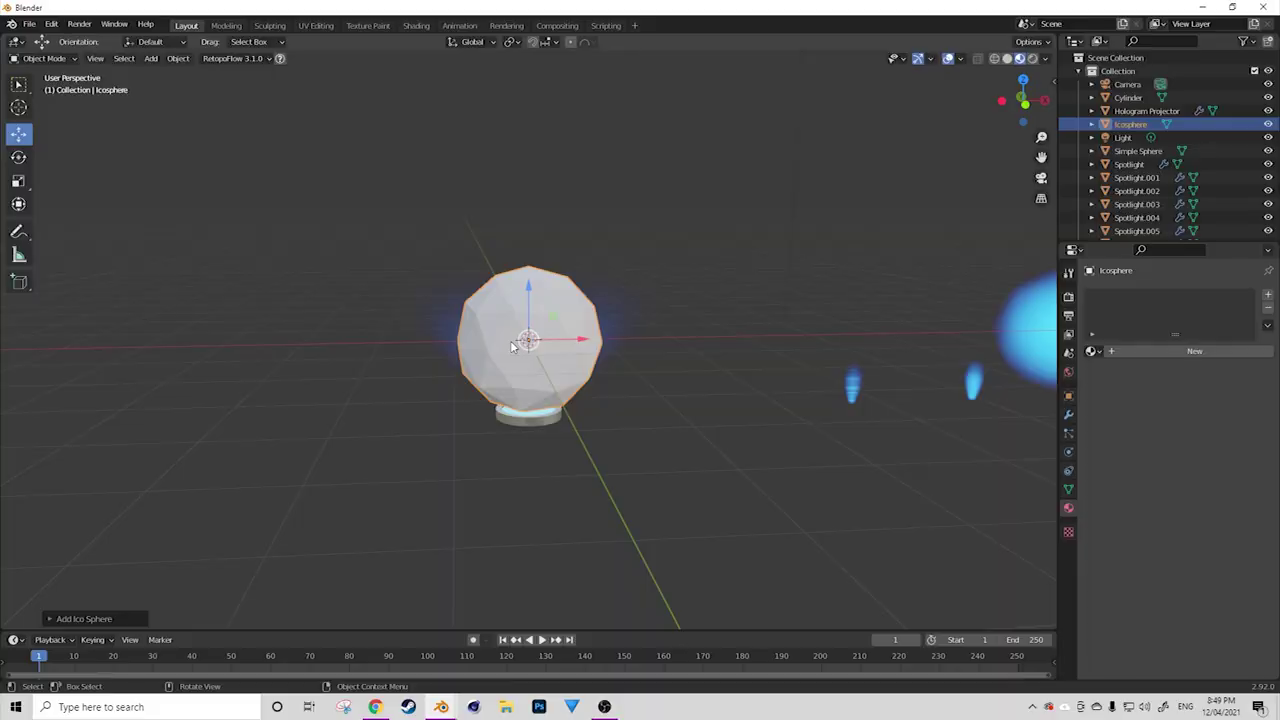
pyautogui.scroll(2, 510, 345)
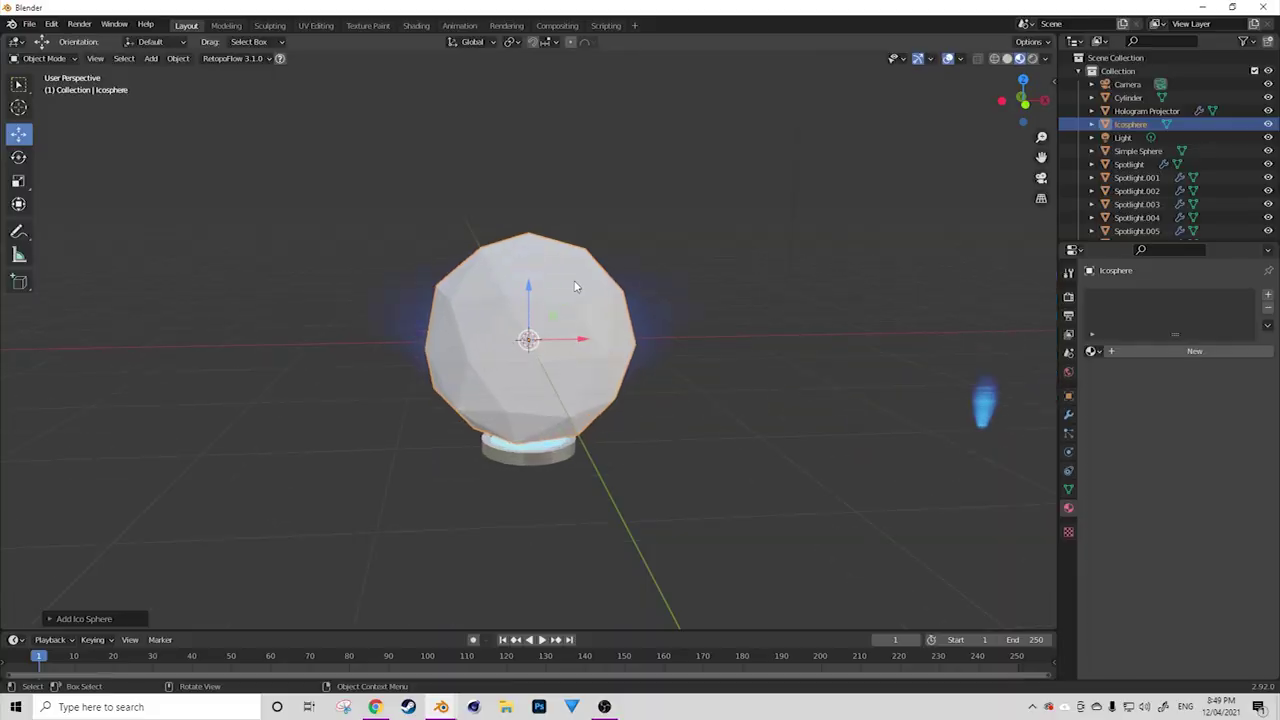
pyautogui.press('Tab')
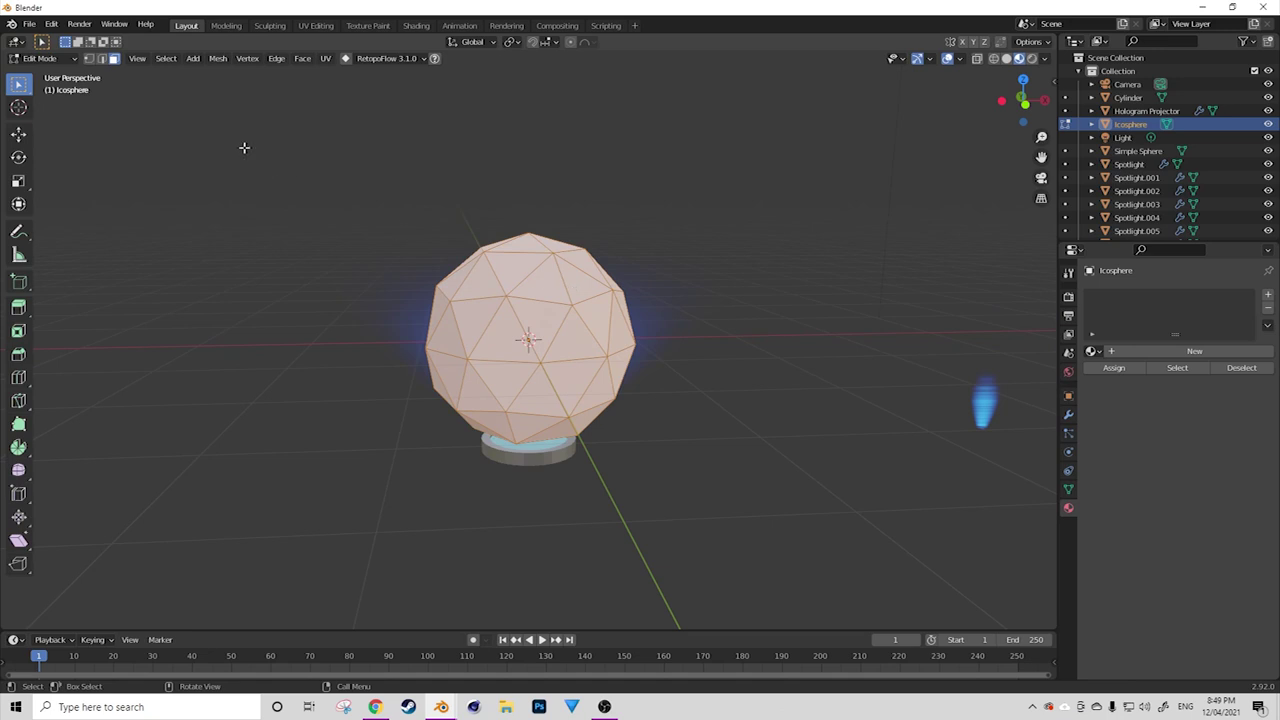
# In Vertex select mode, delete Only Faces so the icosphere keeps just edges and vertices.
pyautogui.click(89, 58)
pyautogui.press('x')
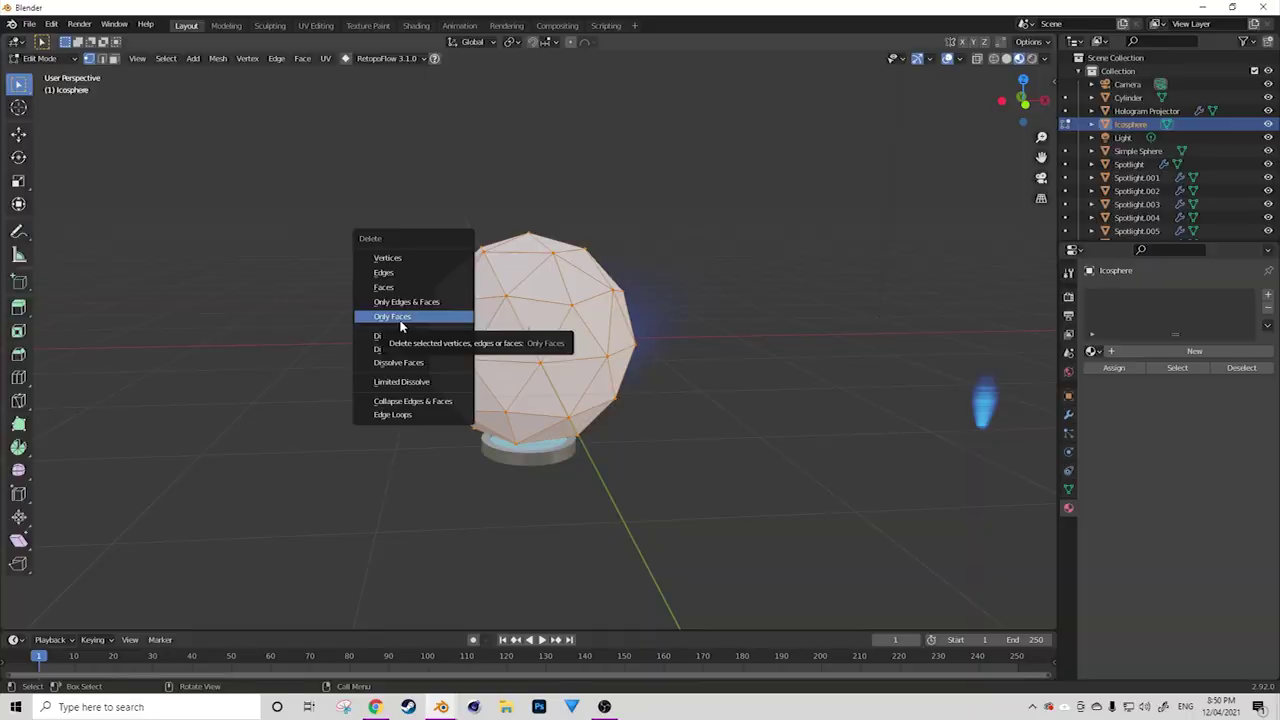
pyautogui.click(400, 322)
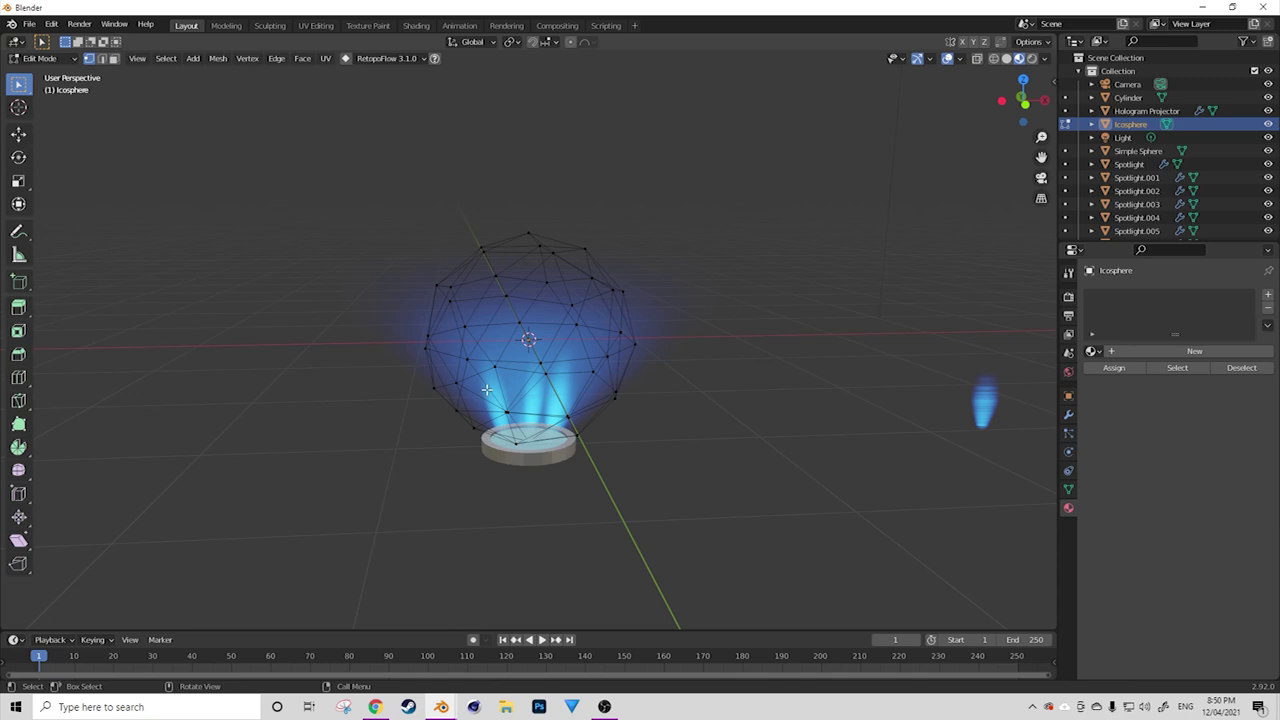
pyautogui.click(166, 59)
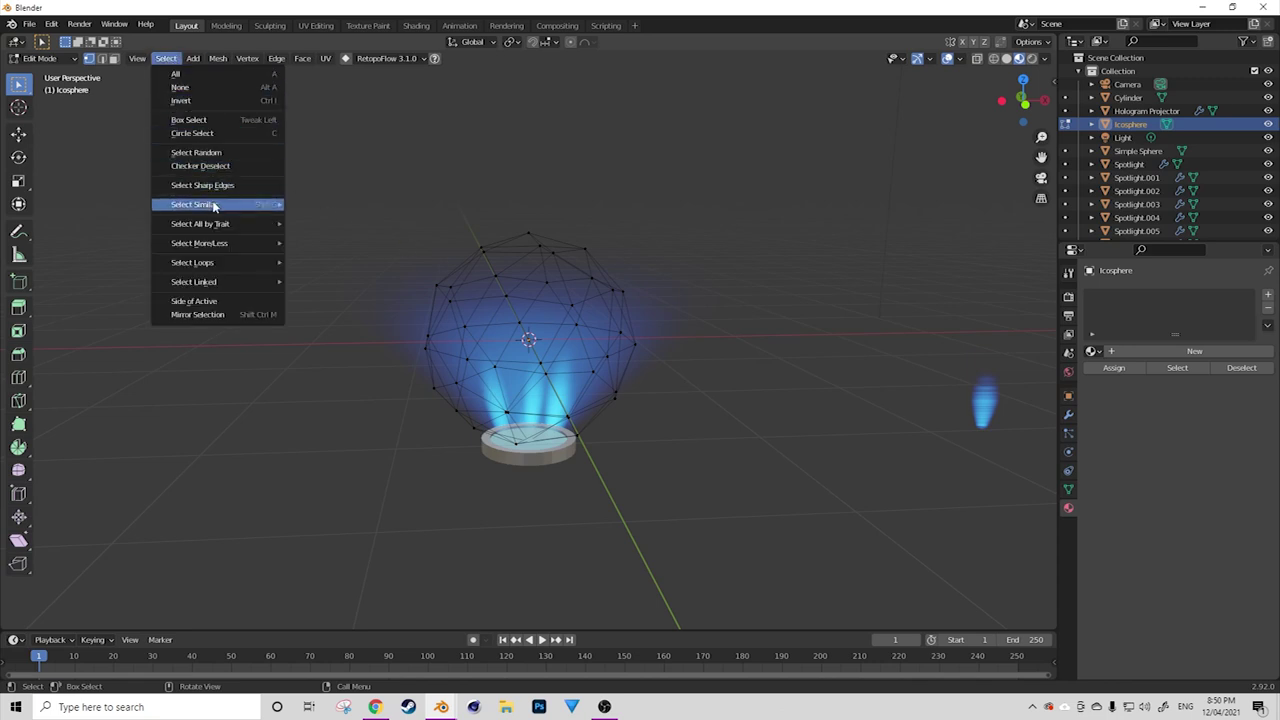
# Randomly select about 32% of the icosphere's vertices.
pyautogui.click(218, 156)
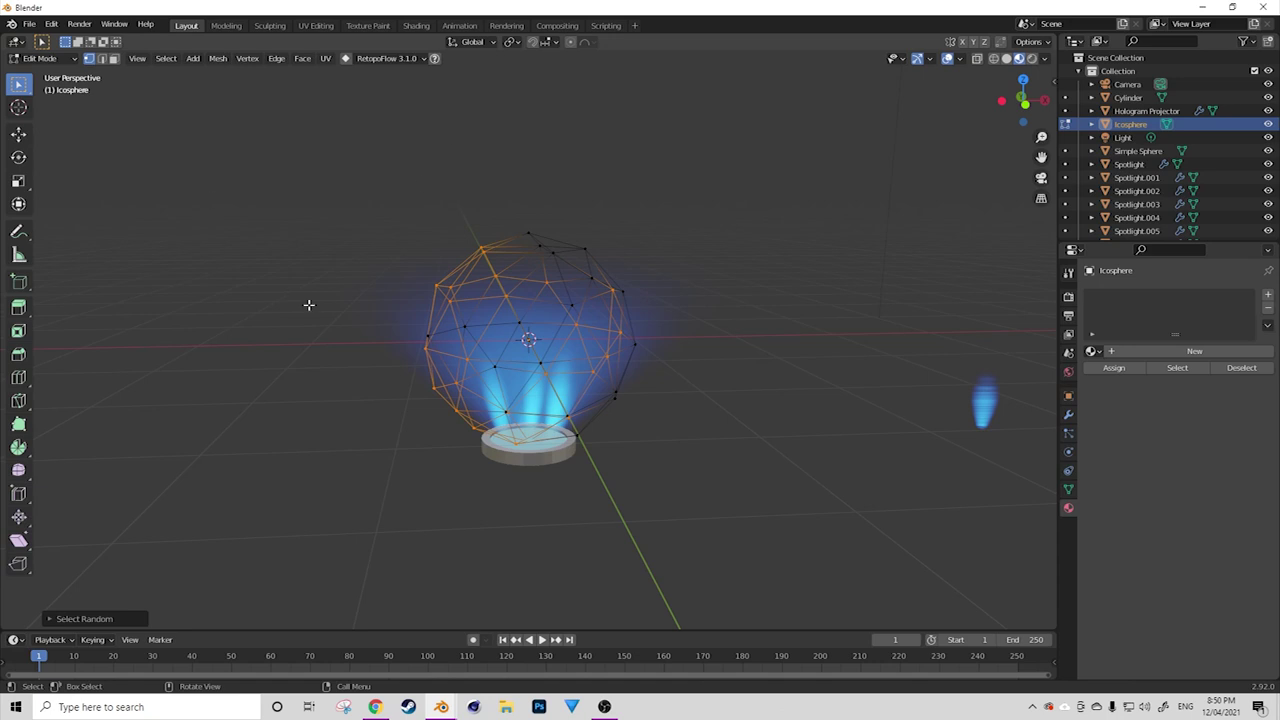
pyautogui.click(98, 619)
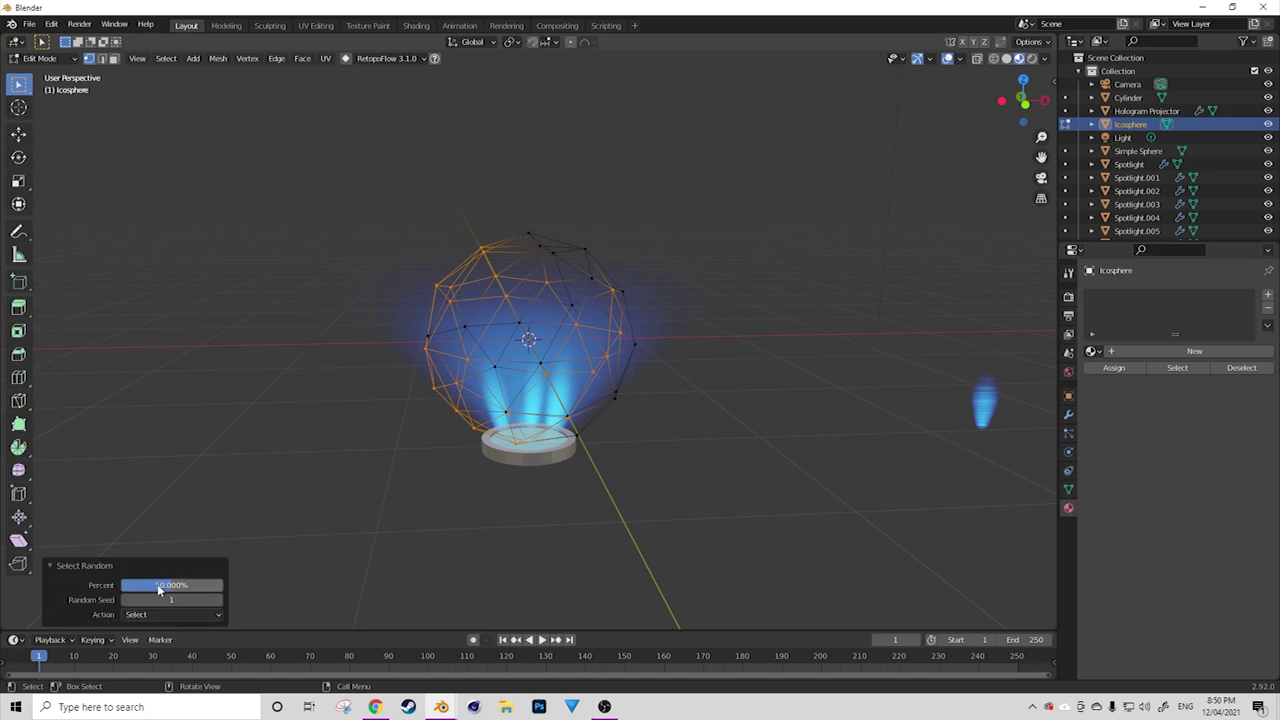
pyautogui.moveTo(171, 584); pyautogui.dragTo(169, 584)
pyautogui.click(80, 584)
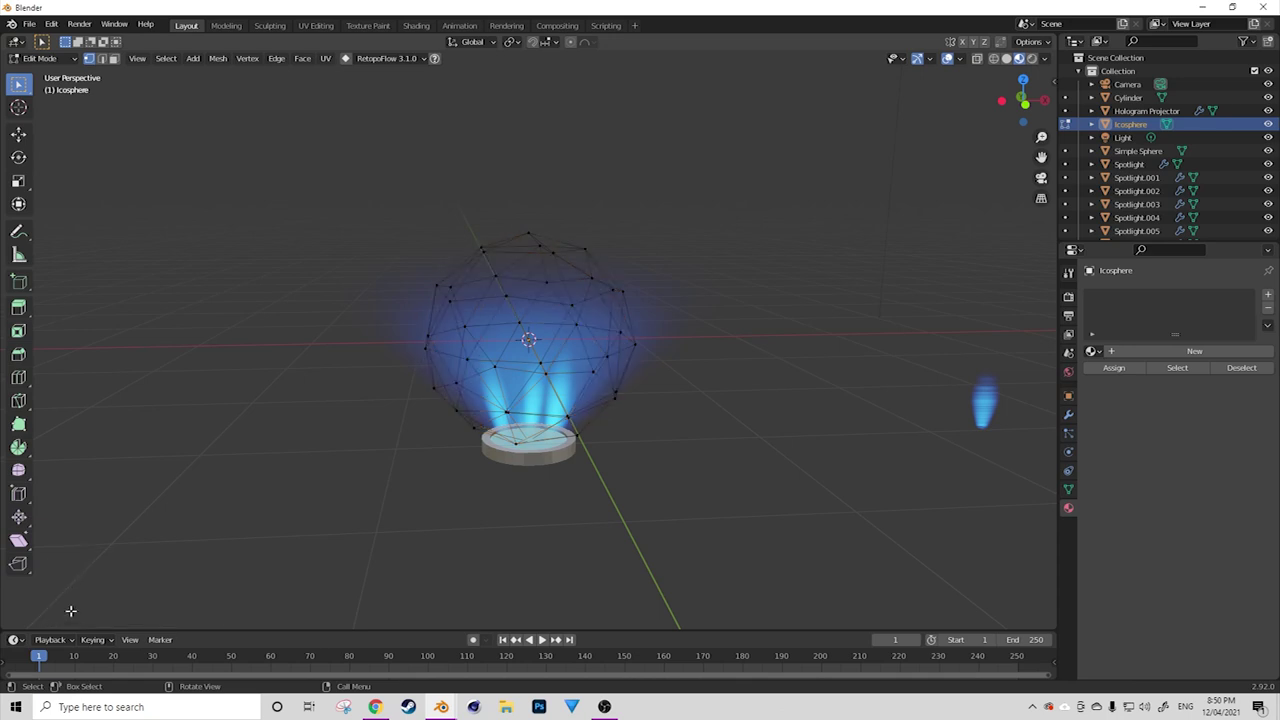
pyautogui.hotkey('ctrl', 'z')
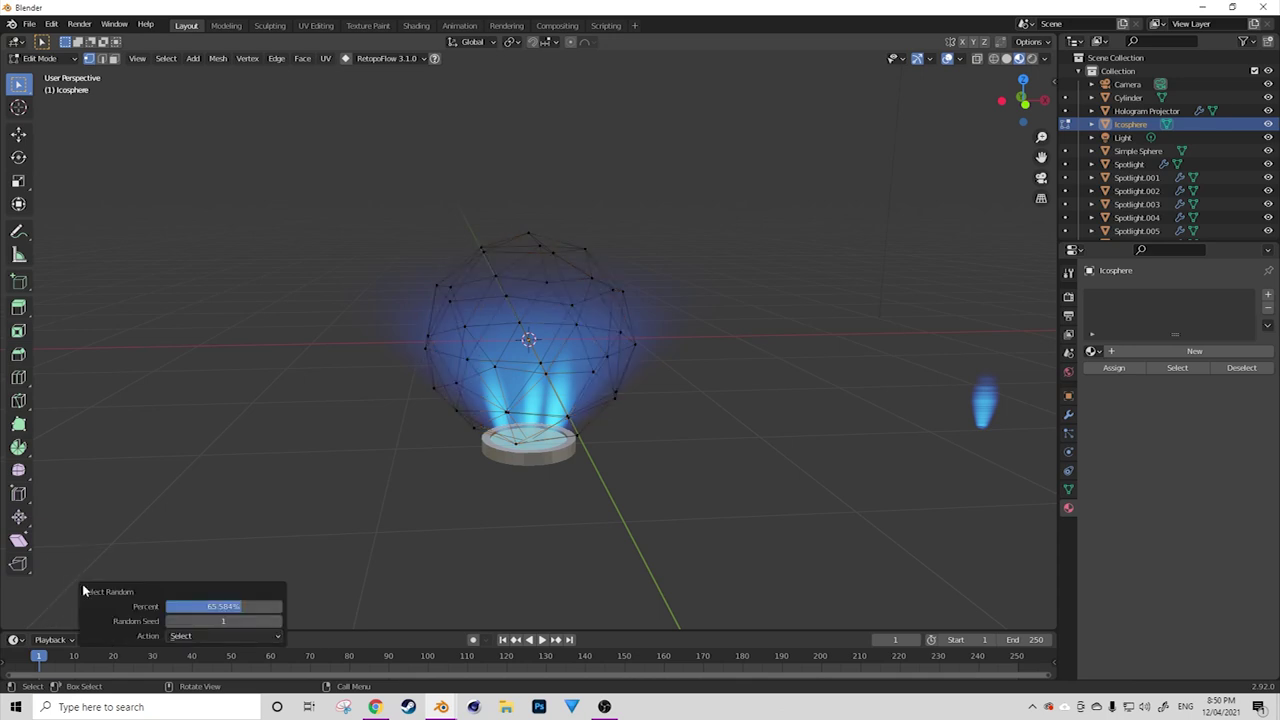
pyautogui.moveTo(236, 607); pyautogui.dragTo(188, 607)
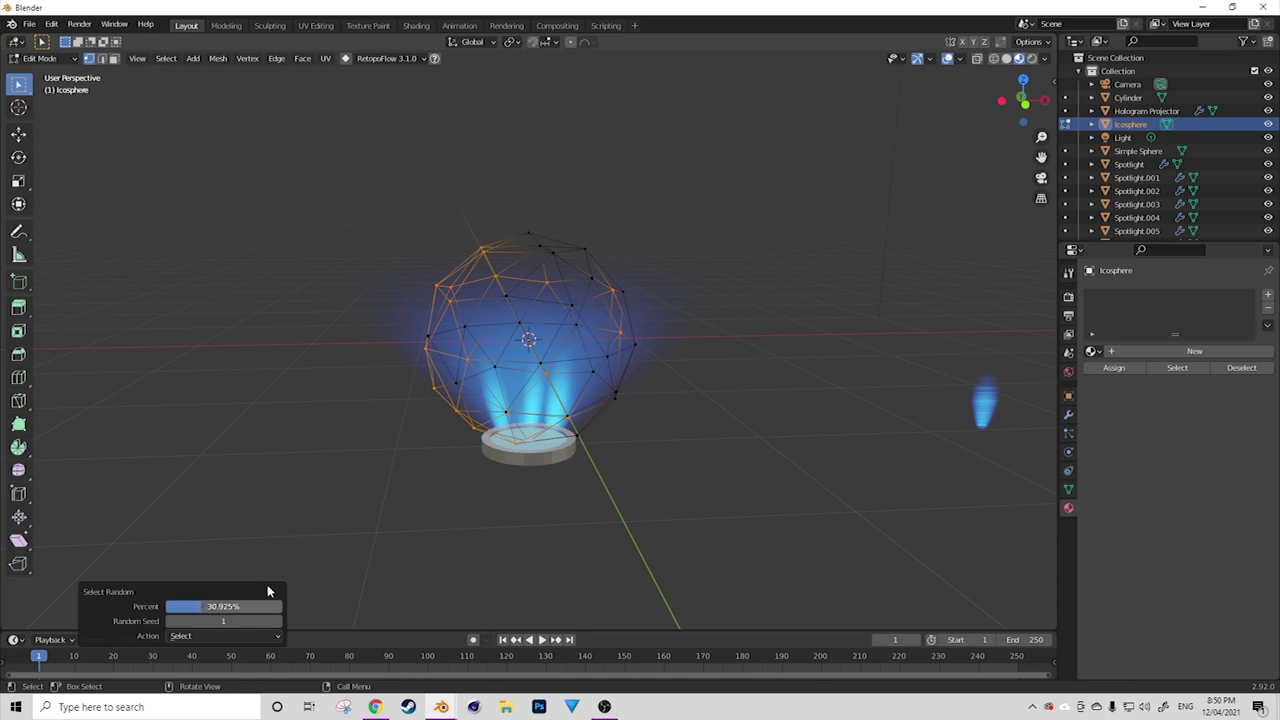
pyautogui.moveTo(517, 370); pyautogui.dragTo(637, 358, button='middle')
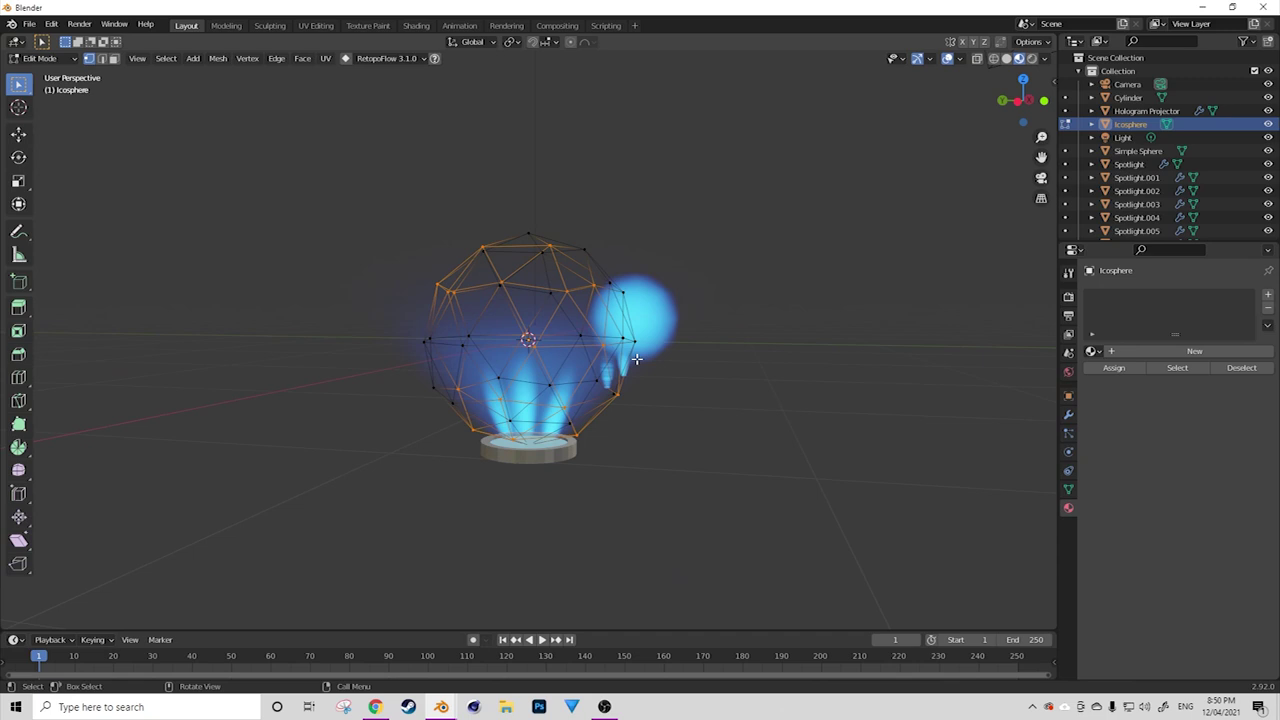
# Delete the randomly selected vertices to leave a broken wireframe.
pyautogui.press('x')
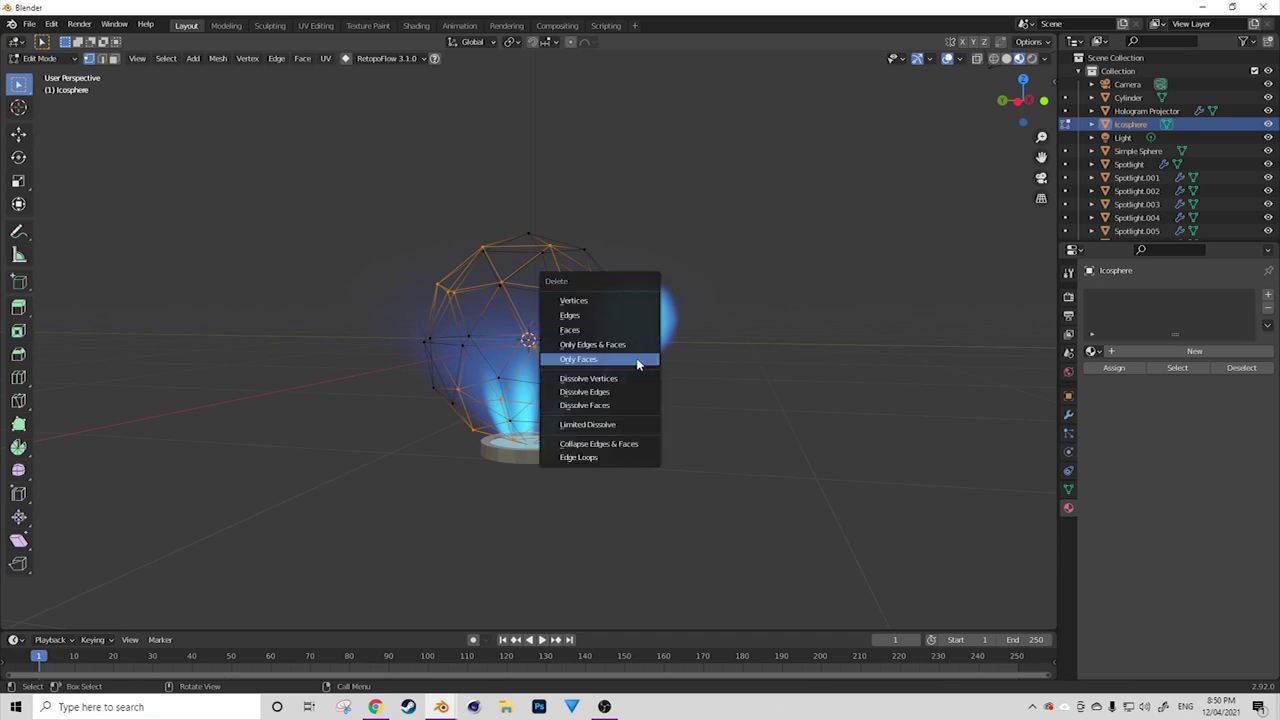
pyautogui.click(593, 300)
pyautogui.moveTo(561, 330); pyautogui.dragTo(400, 354, button='middle')
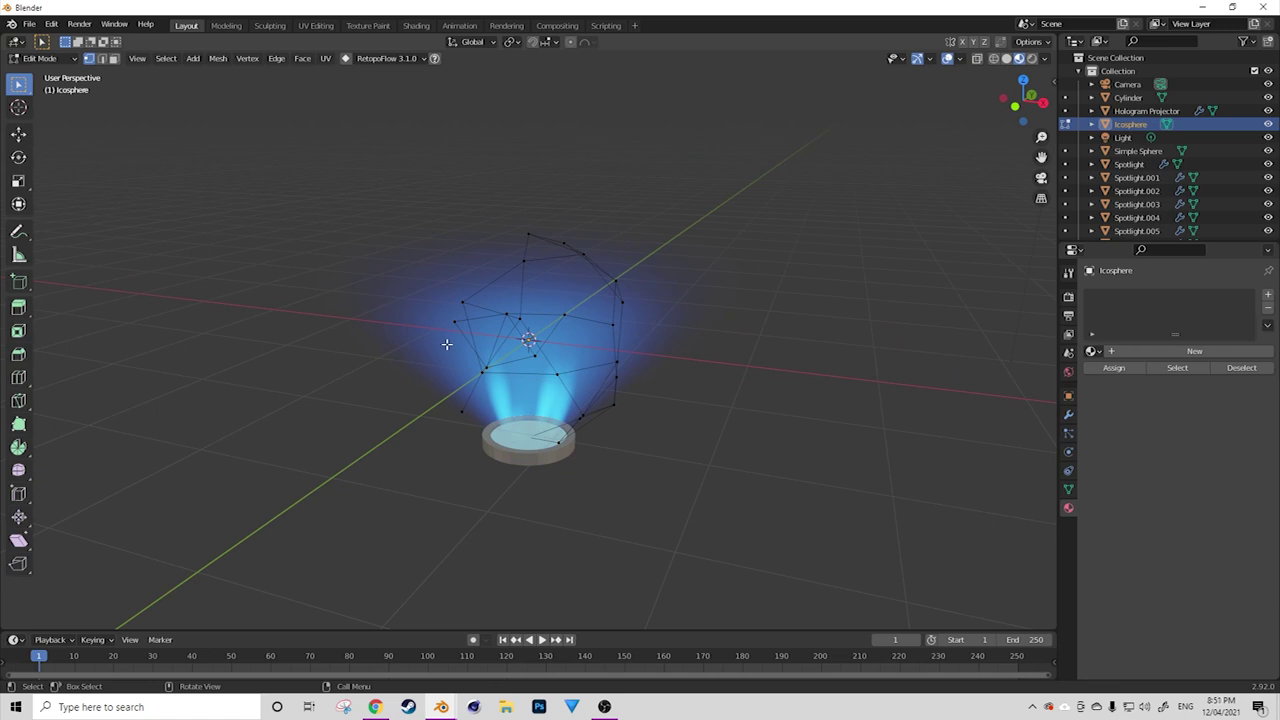
pyautogui.moveTo(536, 388); pyautogui.dragTo(647, 327, button='middle')
# Inspect the sparse wireframe from a near-front view, then return to Object Mode.
pyautogui.rightClick(494, 300)
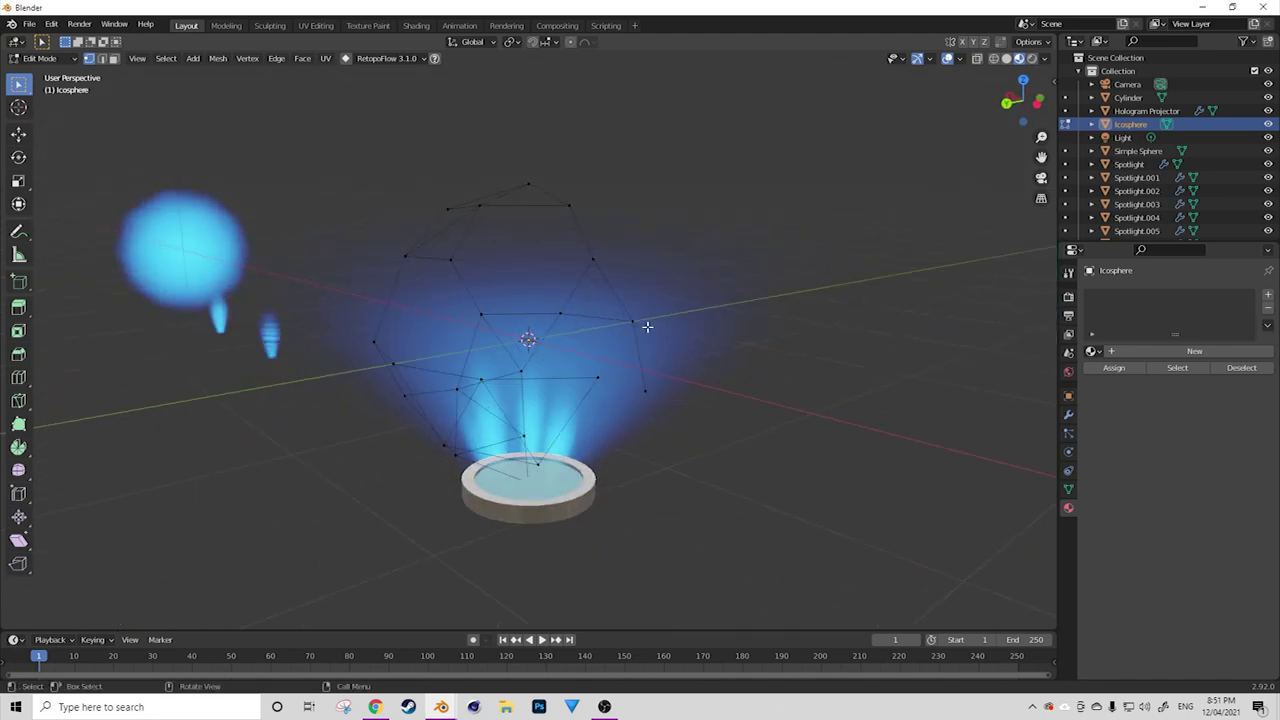
pyautogui.moveTo(500, 388); pyautogui.dragTo(608, 375, button='middle')
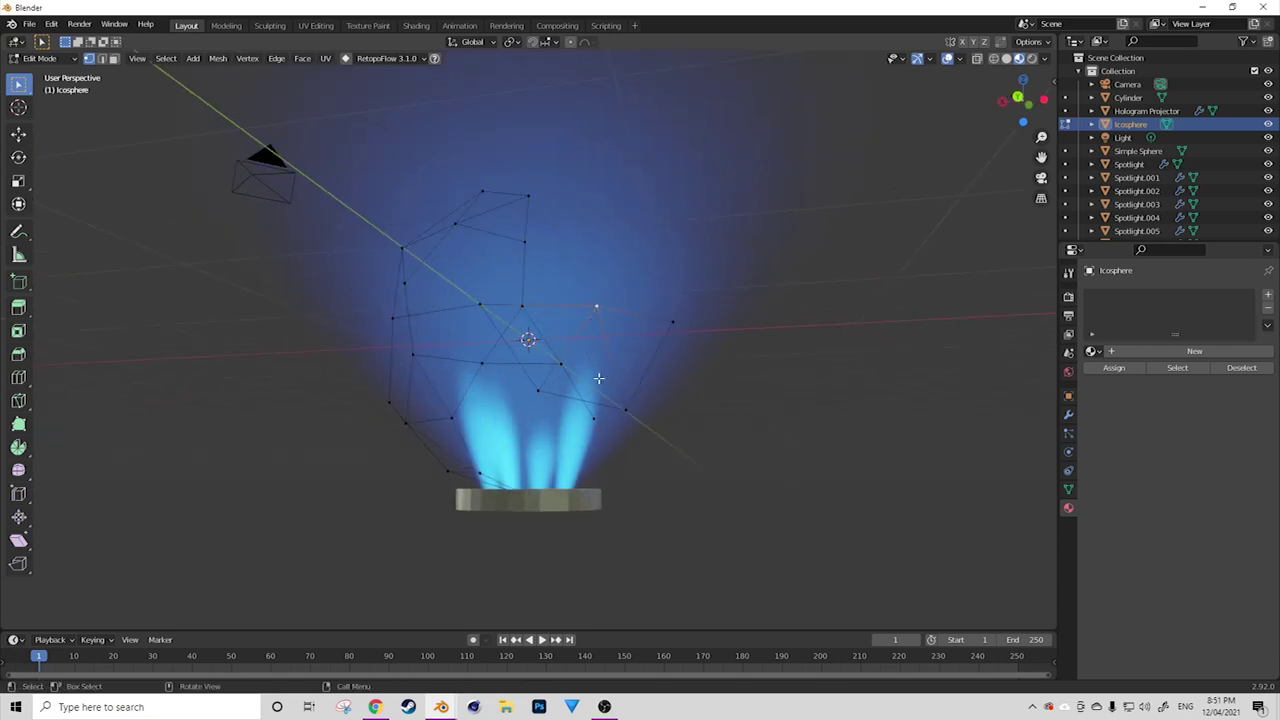
pyautogui.rightClick(599, 337)
pyautogui.moveTo(599, 337); pyautogui.dragTo(539, 398, button='middle')
pyautogui.press('Tab')
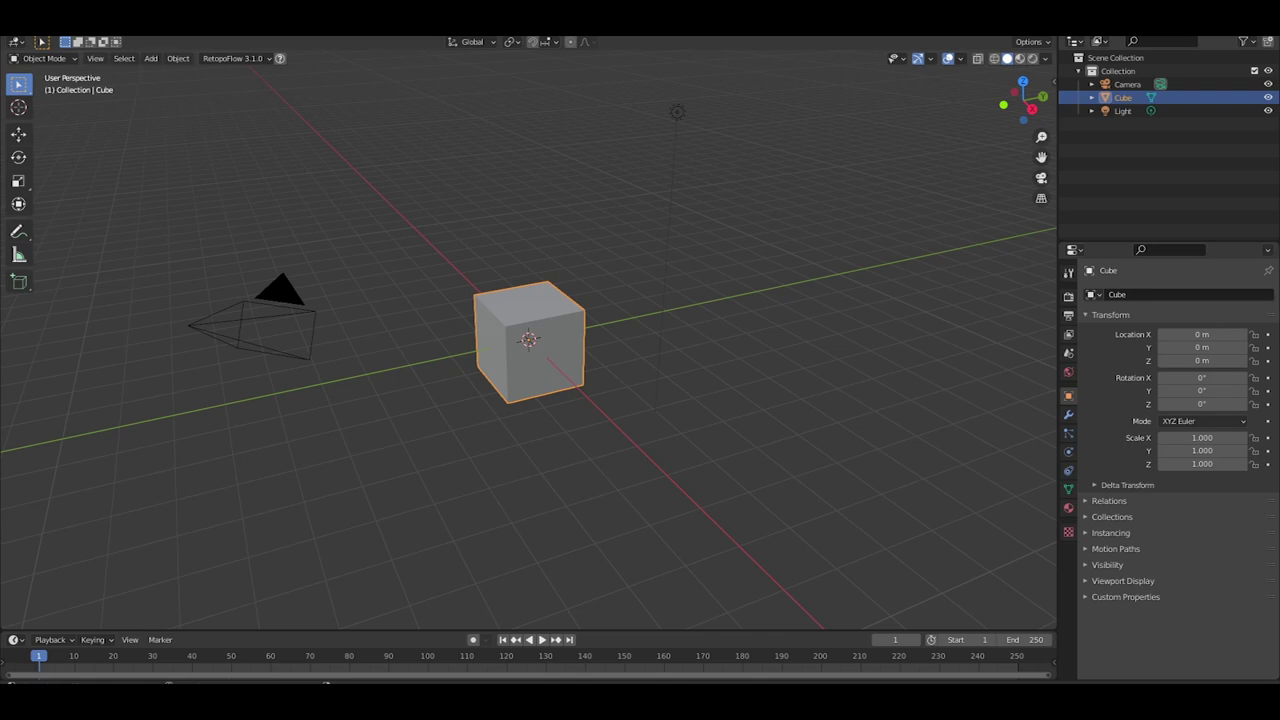
# Delete the default cube and add an Ico Sphere at the scene origin.
pyautogui.click(603, 323)
pyautogui.click(534, 323)
pyautogui.press('Delete')
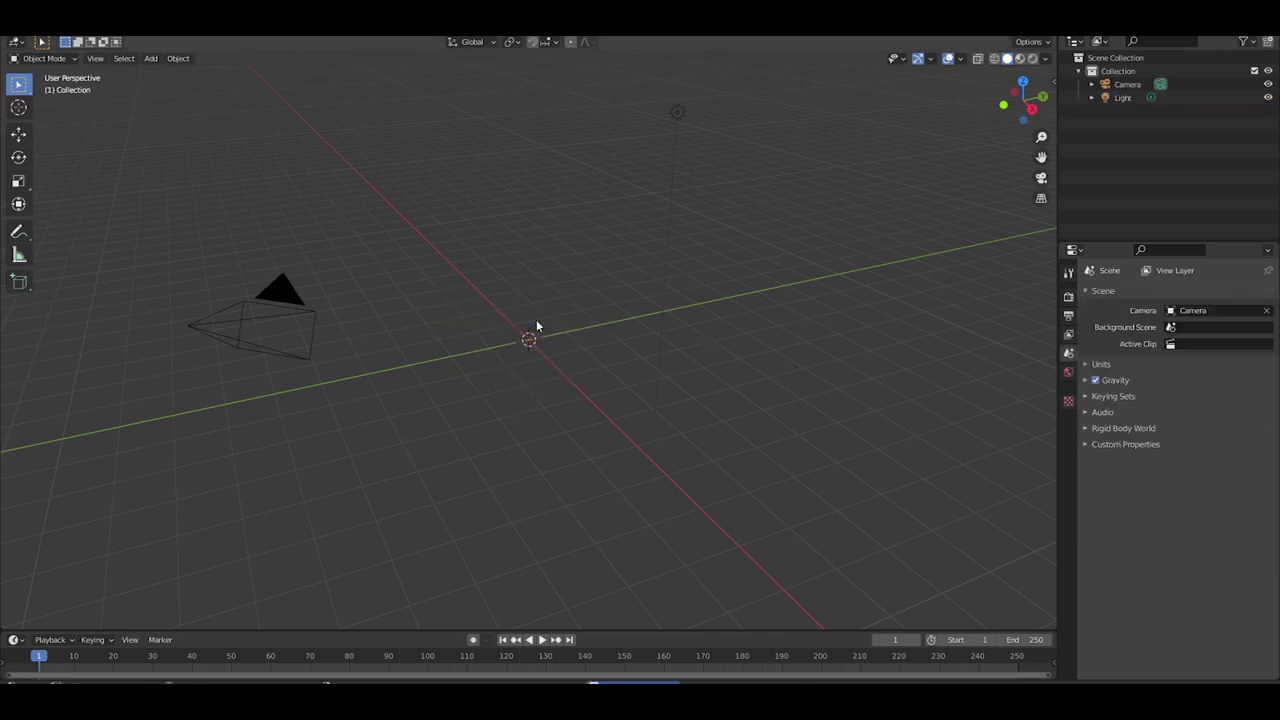
pyautogui.hotkey('shift', 'a')
pyautogui.moveTo(545, 326)
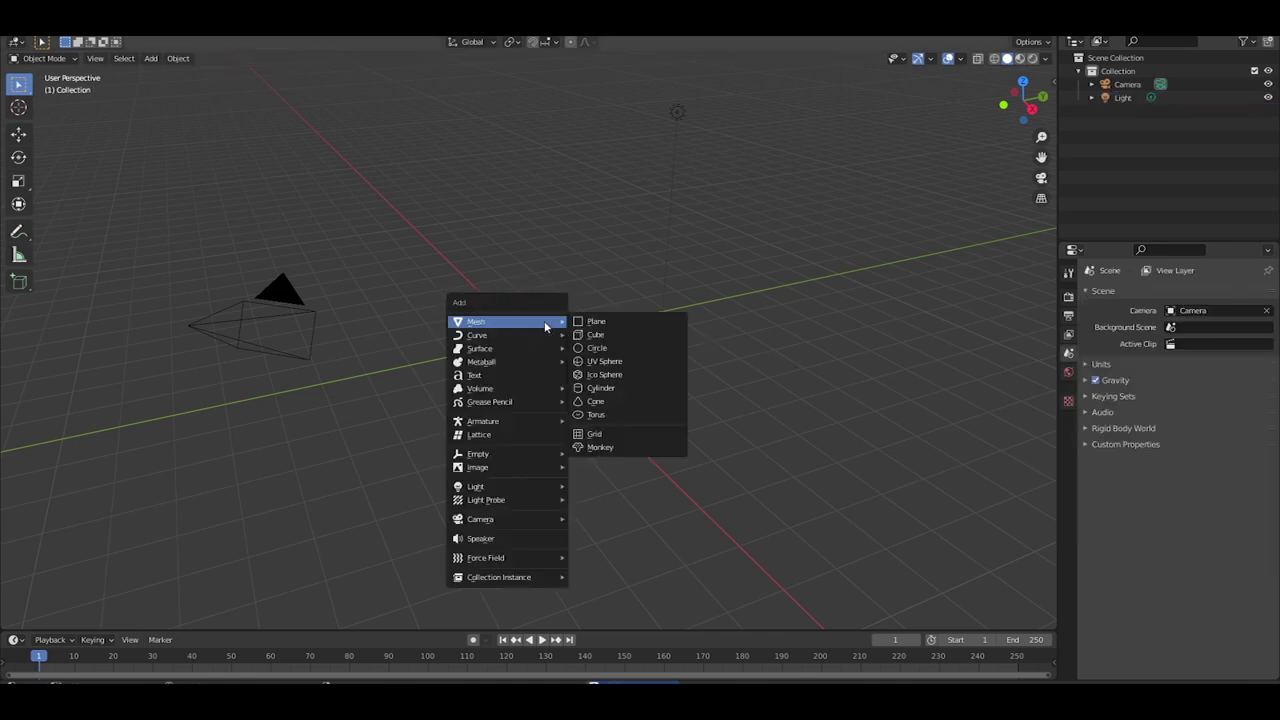
pyautogui.click(605, 374)
# In Edit Mode, switch to circle selection, select all remaining fragments and activate the Scale tool.
pyautogui.click(124, 59)
pyautogui.press('Tab')
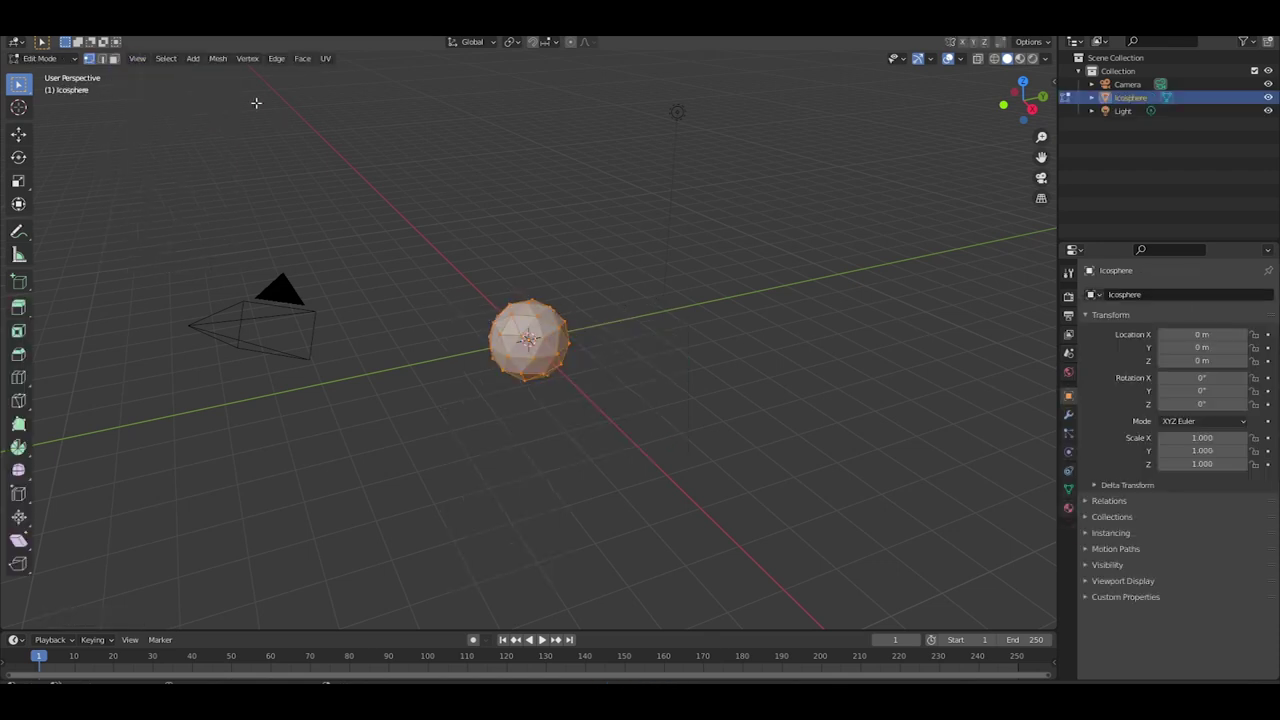
pyautogui.click(166, 58)
pyautogui.click(204, 143)
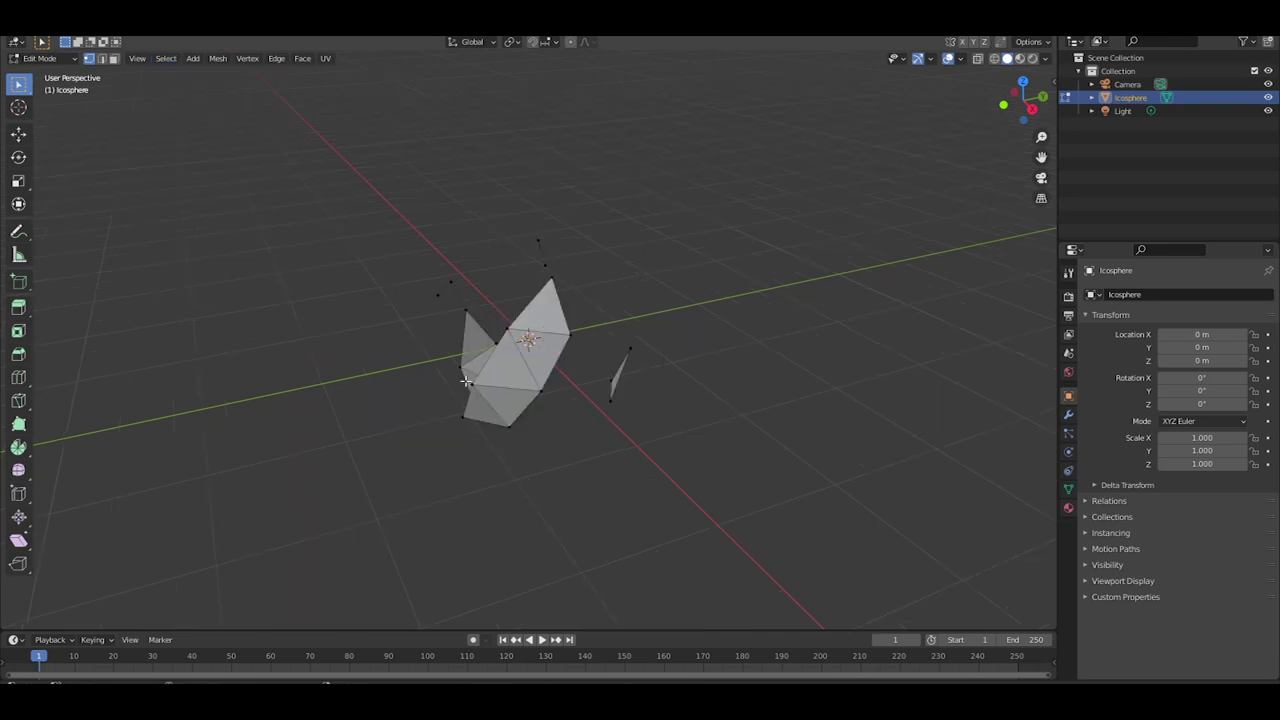
pyautogui.moveTo(568, 248); pyautogui.dragTo(604, 311, button='middle')
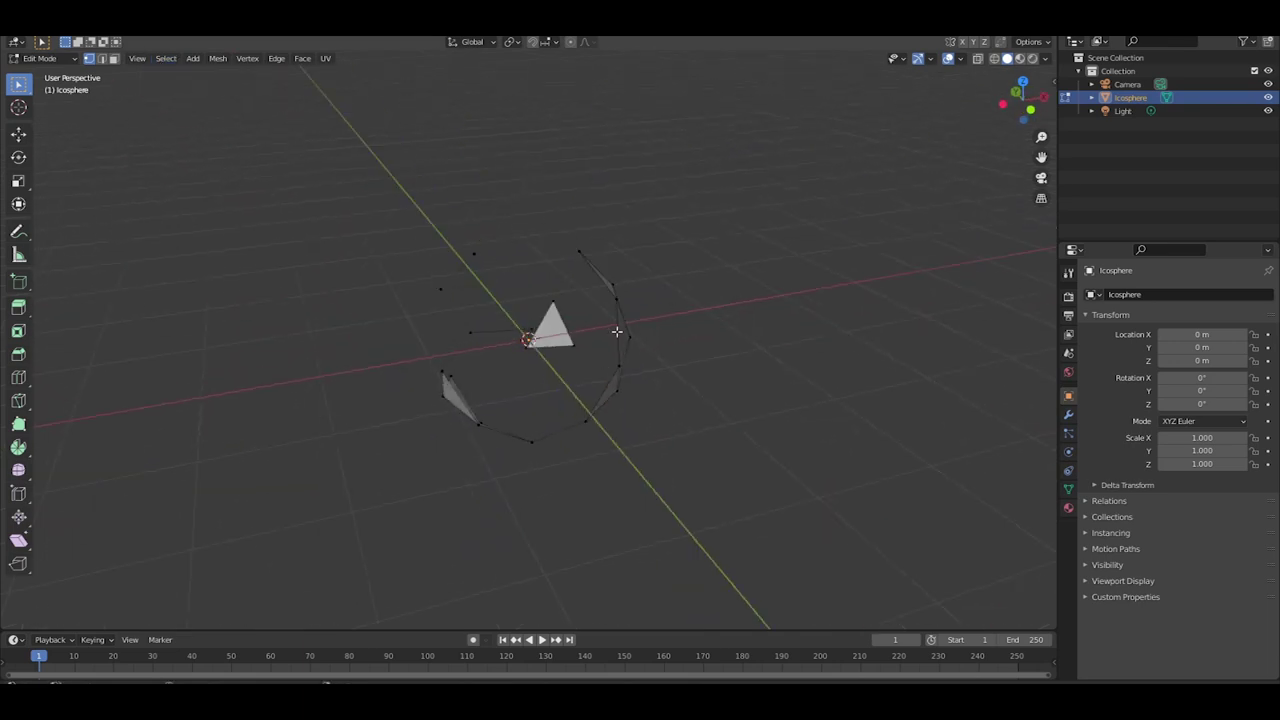
pyautogui.press('a')
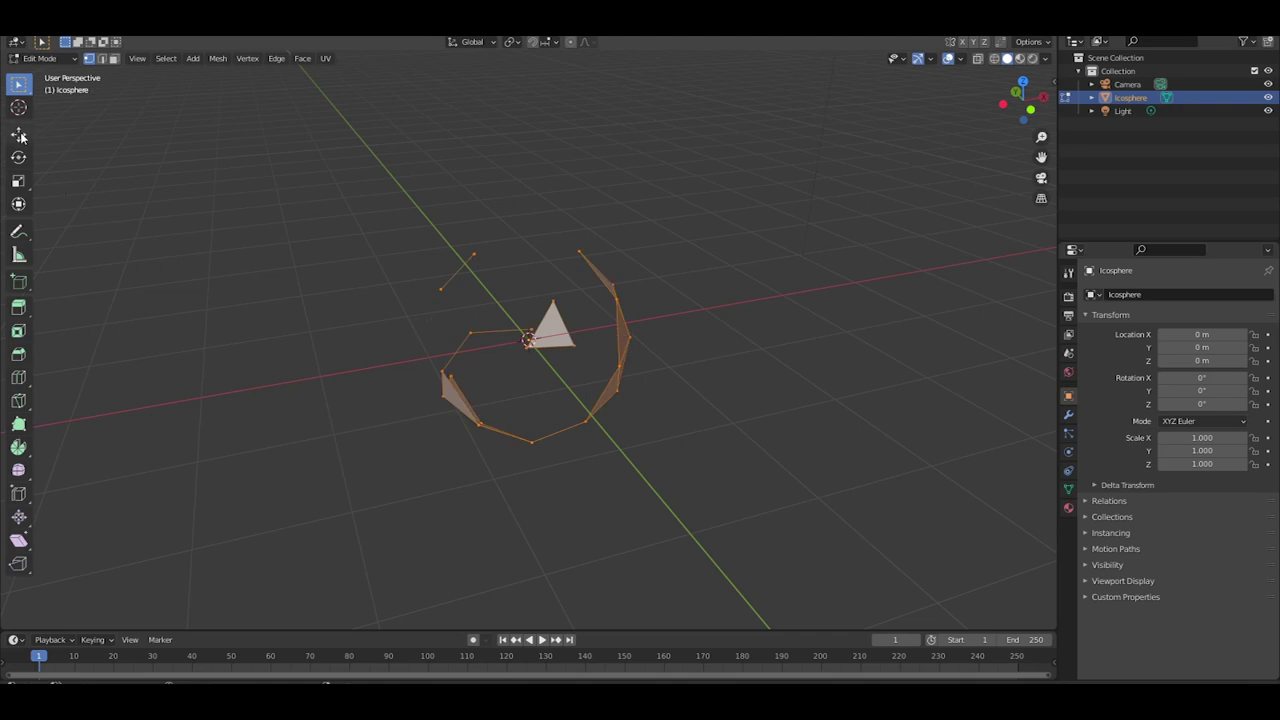
pyautogui.click(19, 182)
pyautogui.moveTo(334, 354); pyautogui.dragTo(420, 330, button='middle')
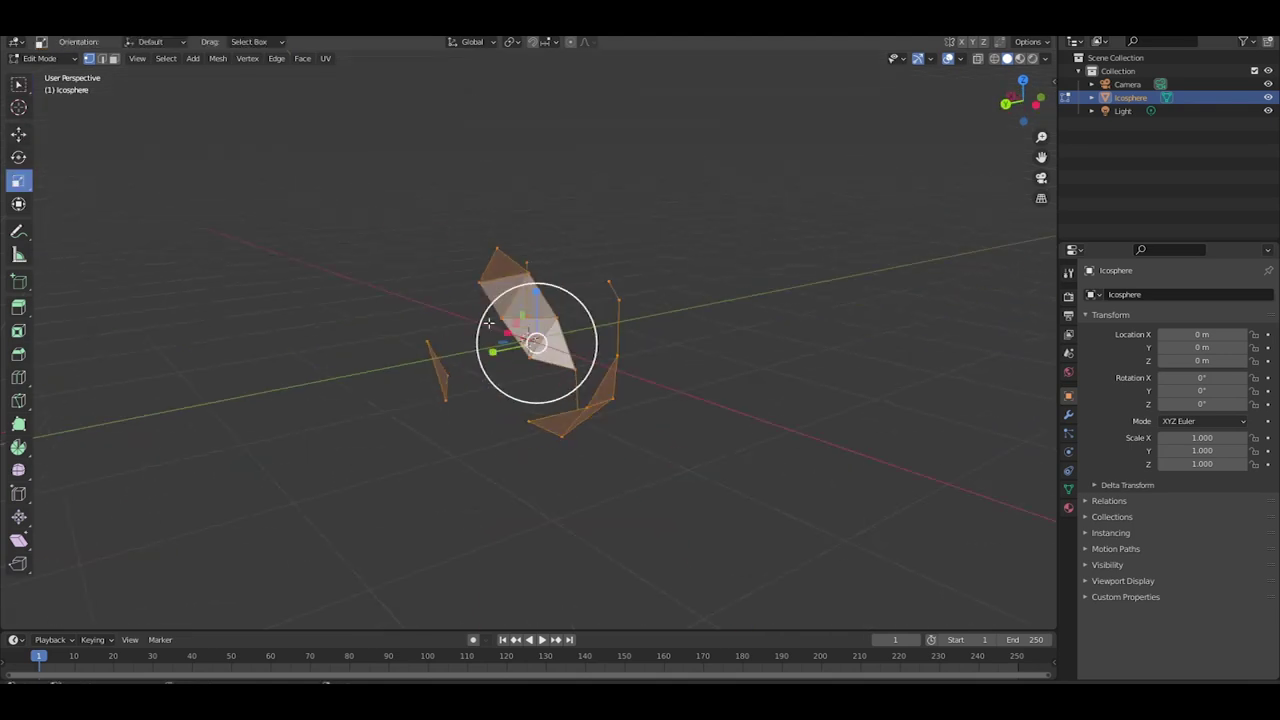
pyautogui.scroll(3, 460, 315)
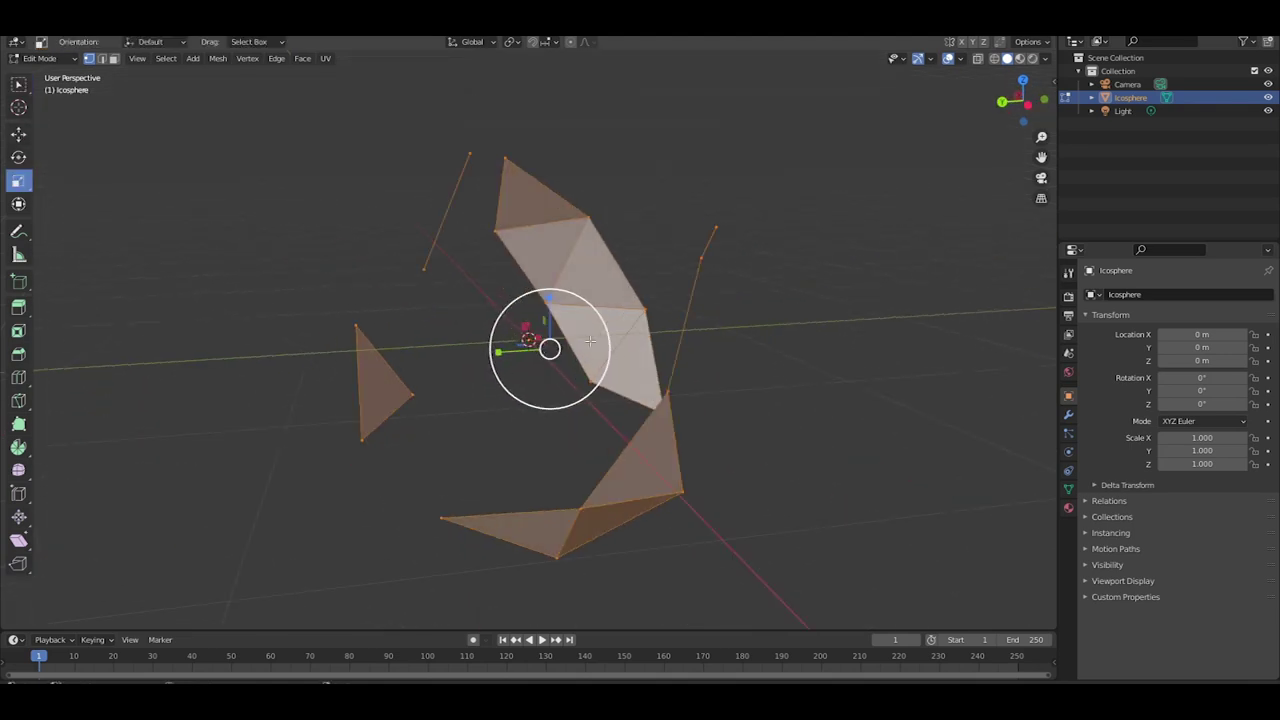
pyautogui.moveTo(550, 360); pyautogui.dragTo(716, 394, button='middle')
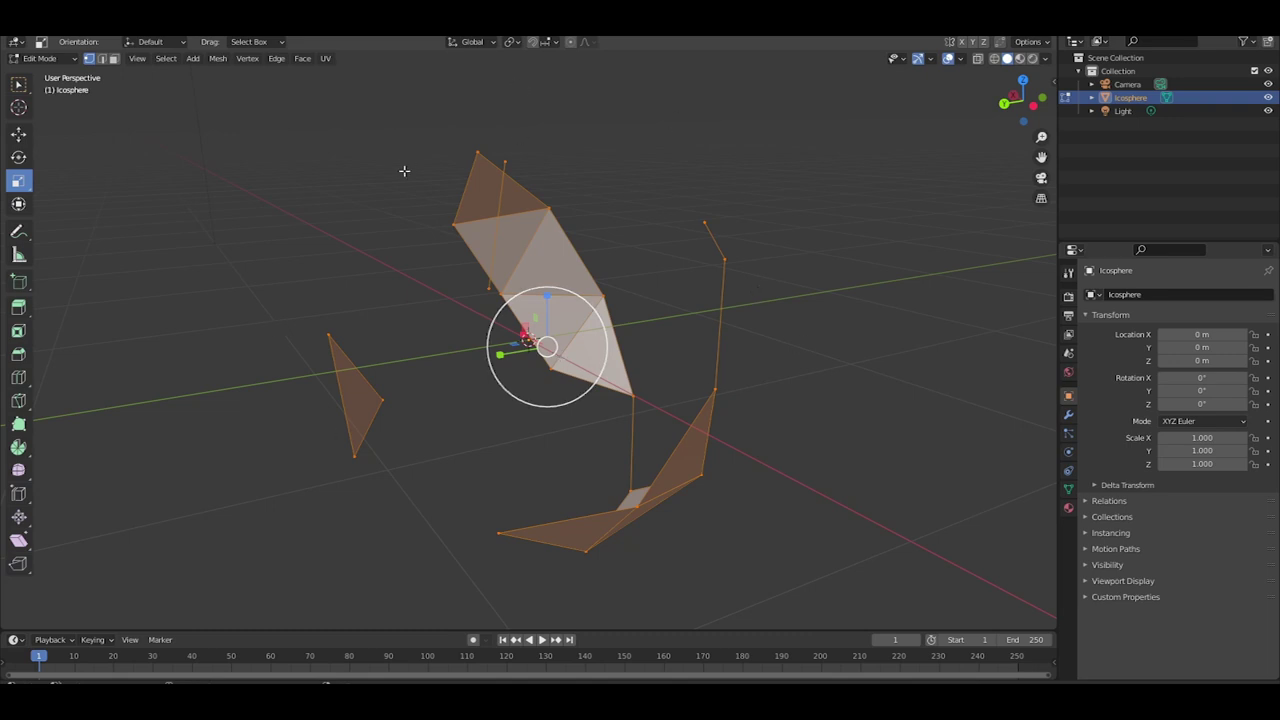
# Set the Transform Pivot Point to 3D Cursor.
pyautogui.click(511, 43)
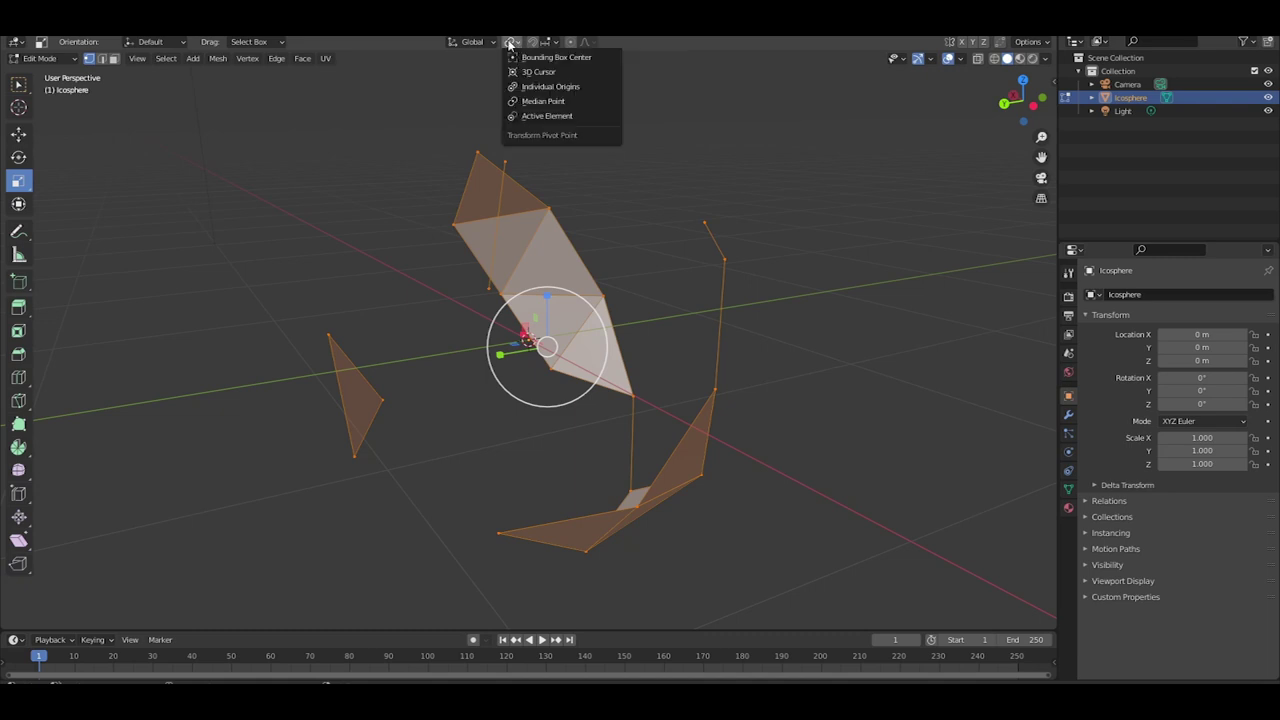
pyautogui.click(556, 70)
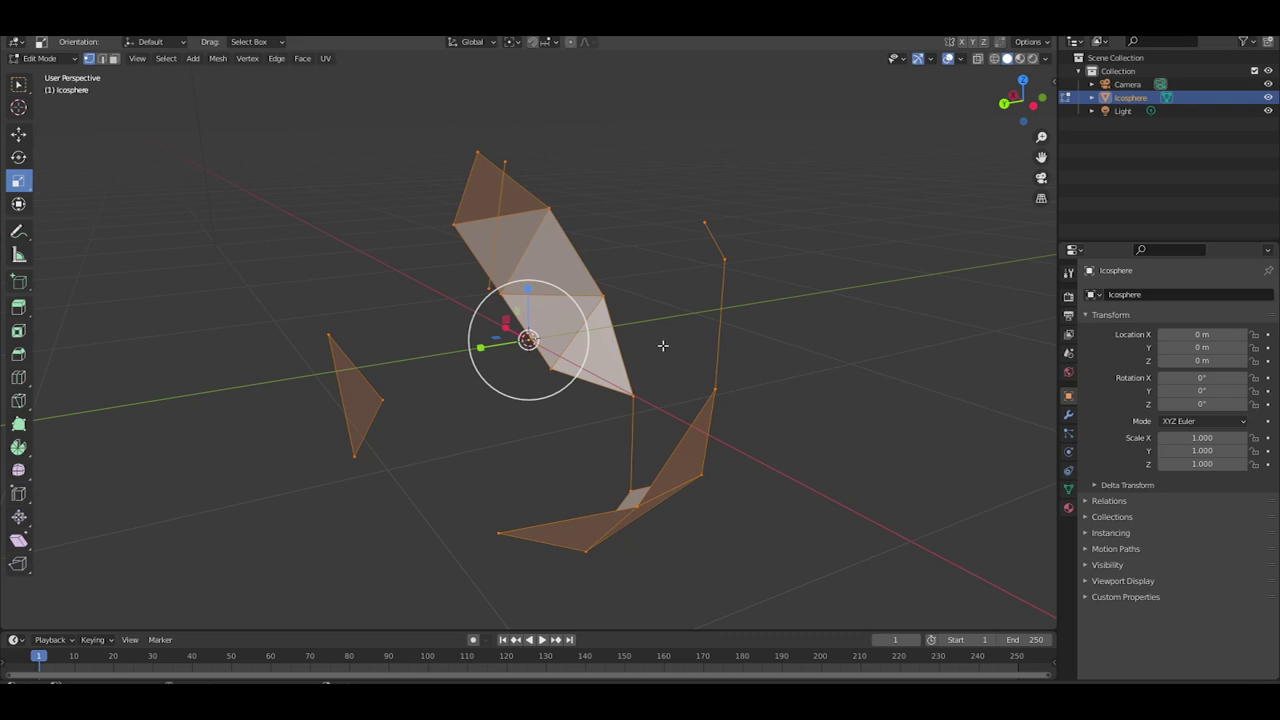
# Scale the icosphere fragments around the 3D cursor at the scene origin.
pyautogui.press('s')
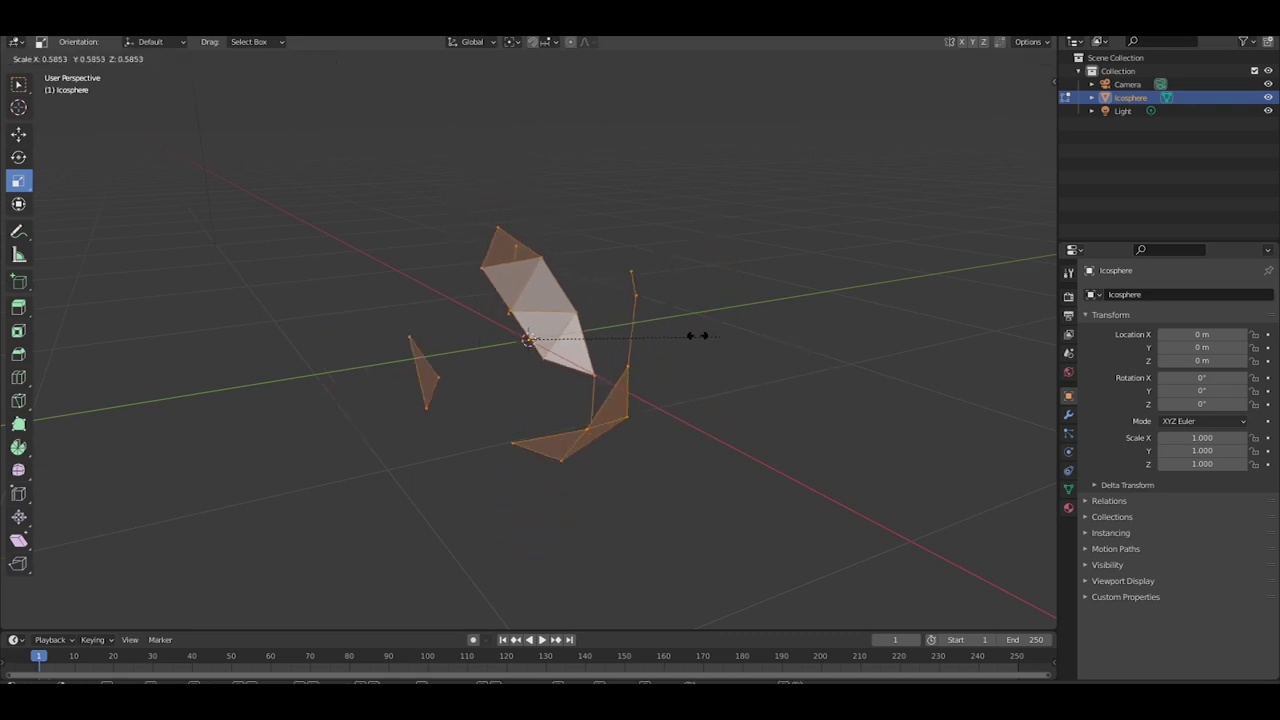
pyautogui.click(823, 334)
pyautogui.moveTo(823, 334); pyautogui.dragTo(500, 433, button='middle')
pyautogui.moveTo(638, 474); pyautogui.dragTo(706, 343, button='middle')
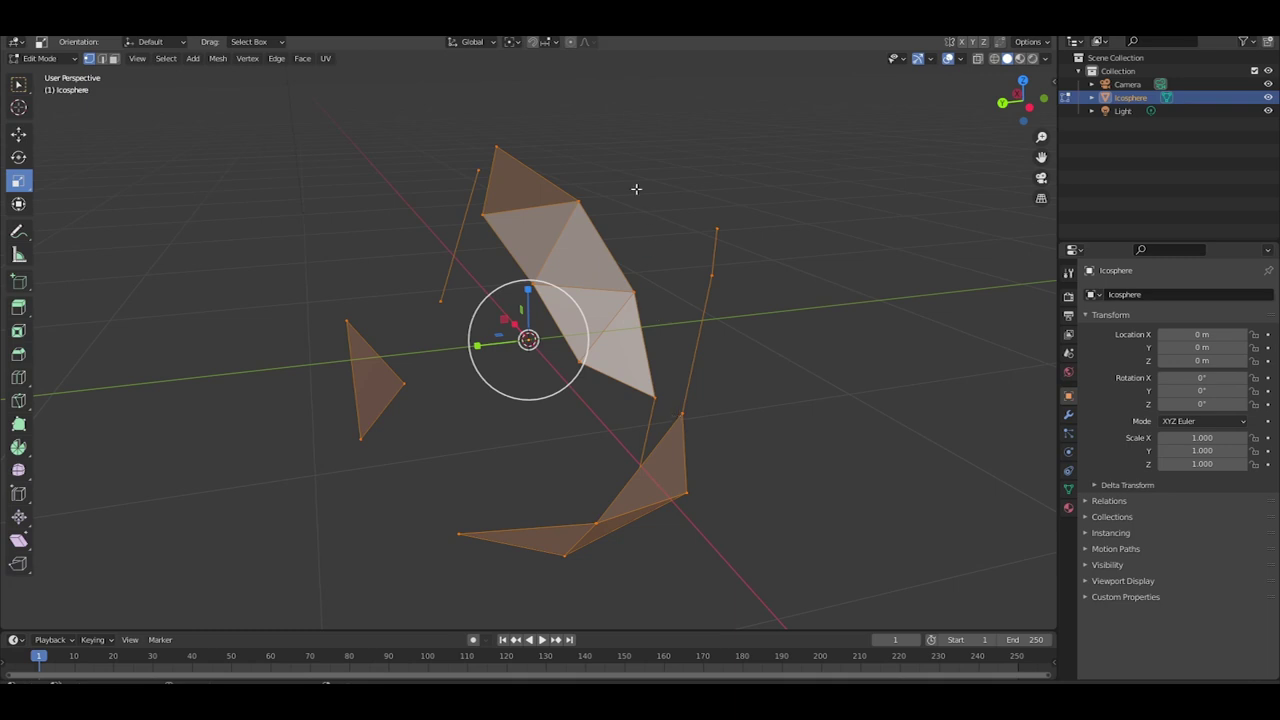
pyautogui.click(513, 43)
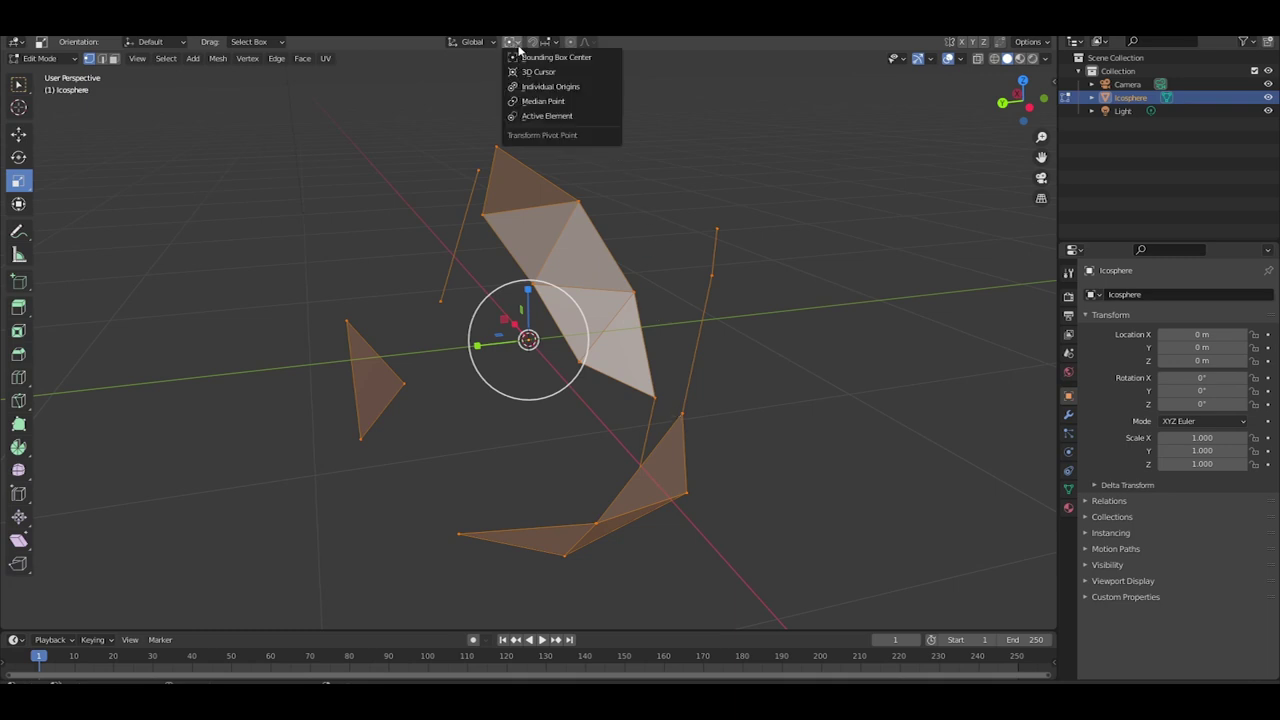
# With Median Point as pivot, select all icosphere vertices and scale them to 0.452.
pyautogui.click(541, 101)
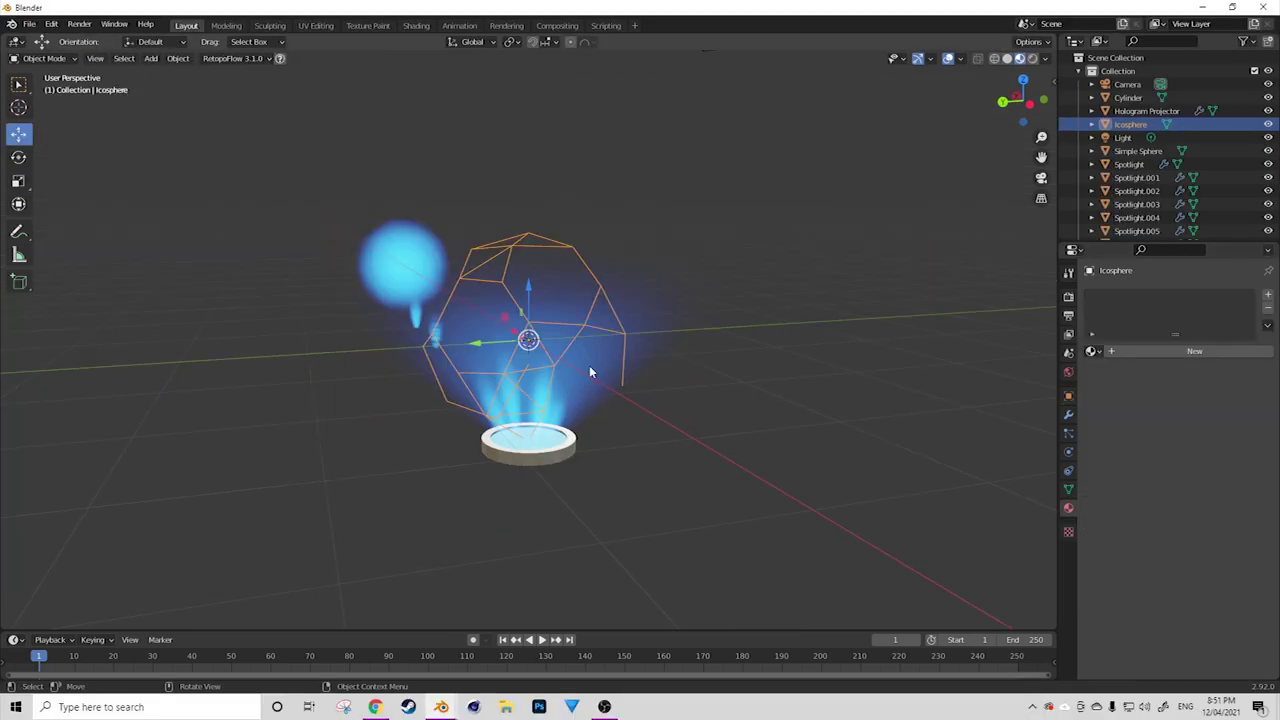
pyautogui.moveTo(590, 372); pyautogui.dragTo(723, 292, button='middle')
pyautogui.press('Tab')
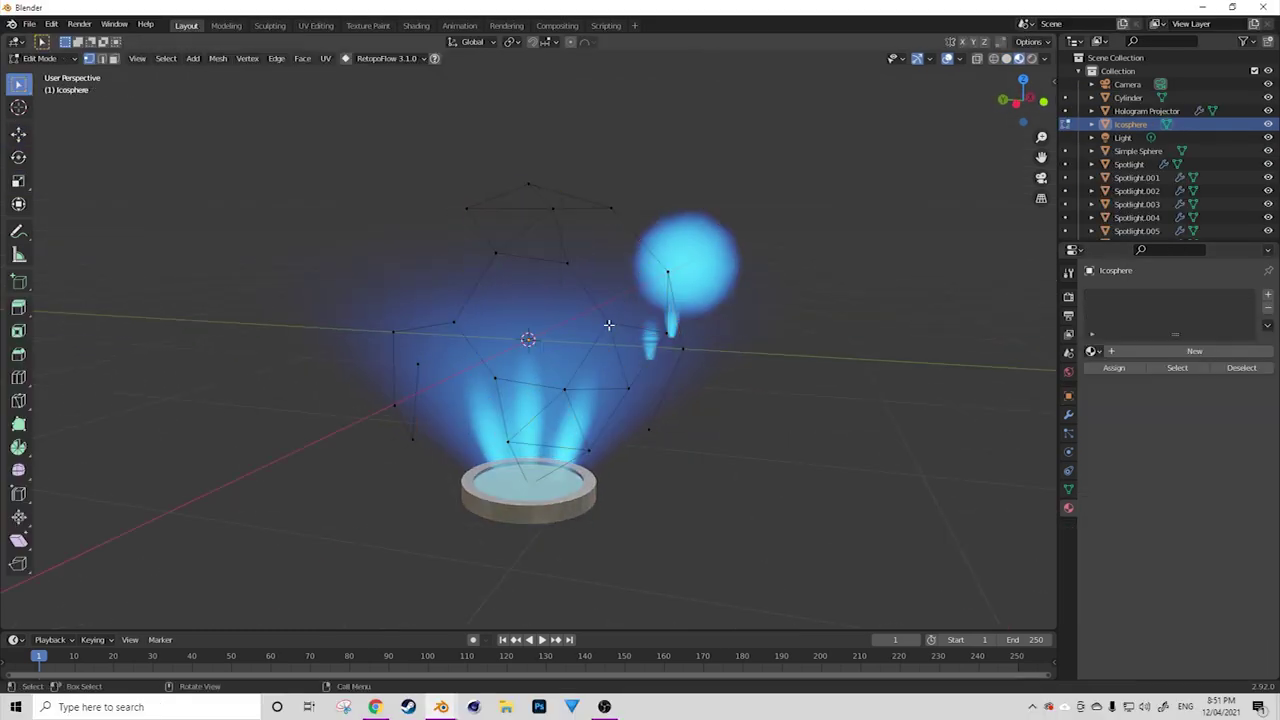
pyautogui.hotkey('alt', 'a')
pyautogui.press('a')
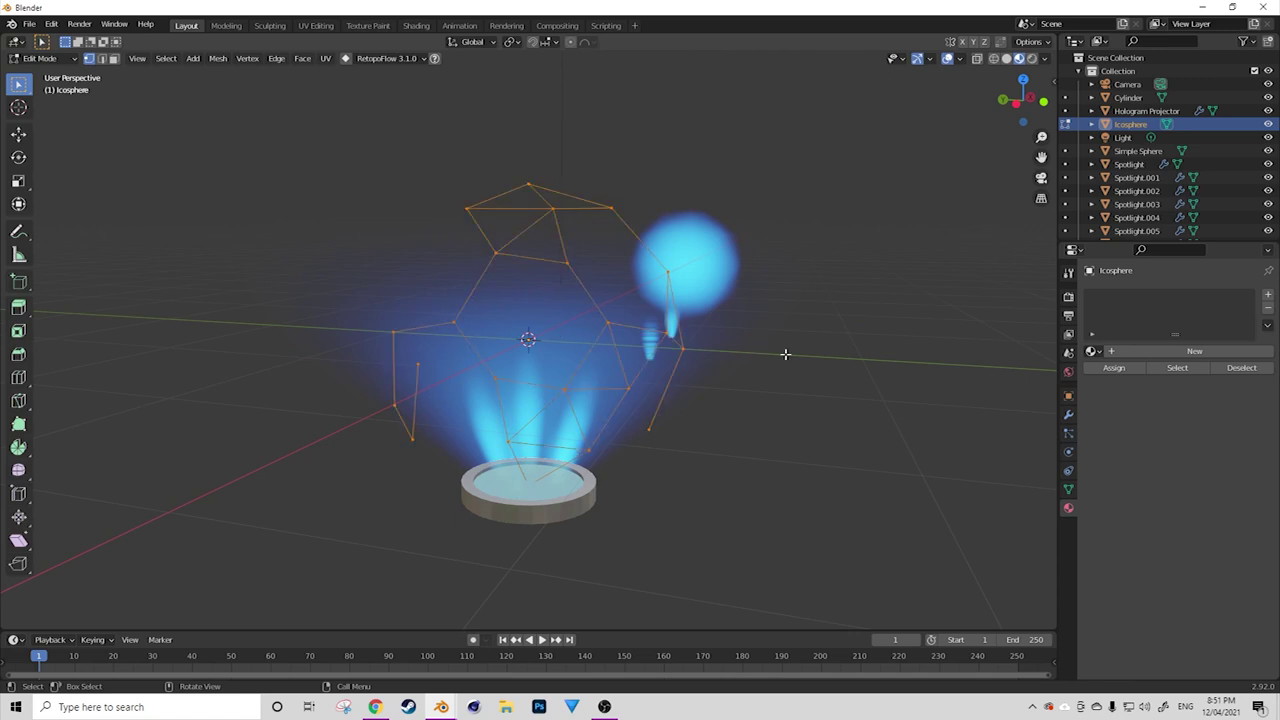
pyautogui.press('s')
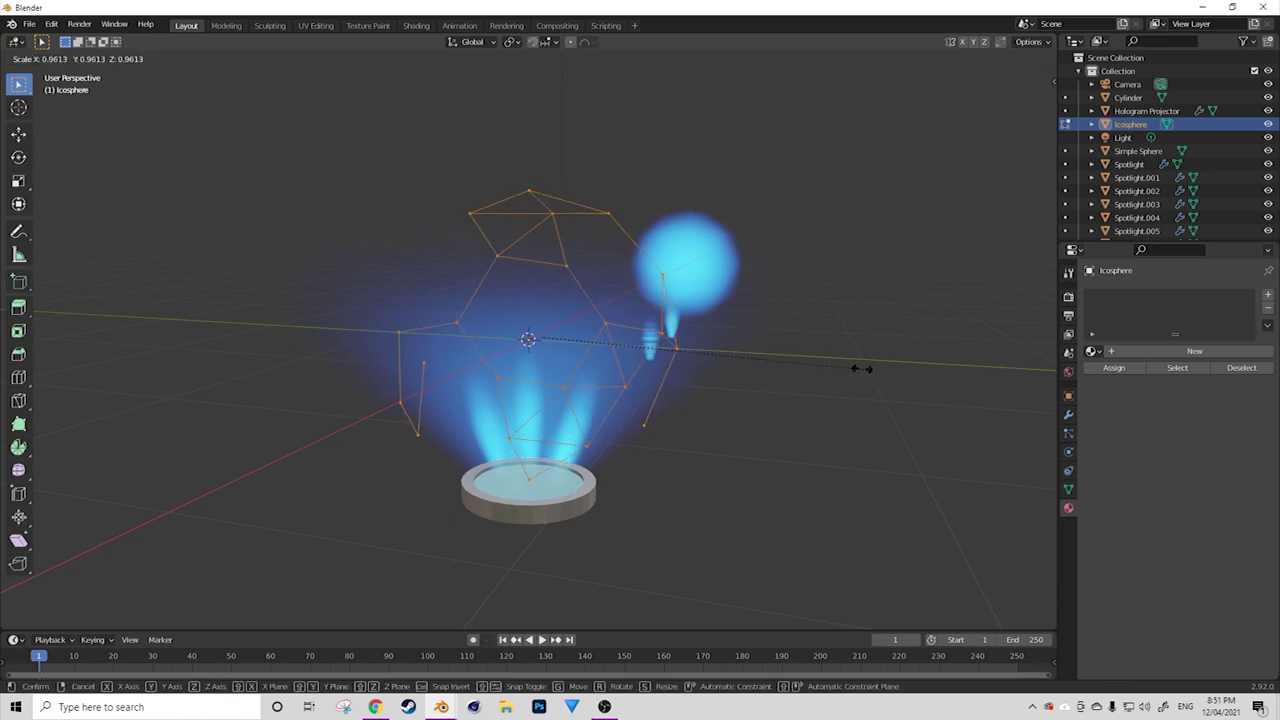
pyautogui.click(690, 356)
# Return to Object Mode and raise the icosphere above the projector base.
pyautogui.moveTo(690, 356); pyautogui.dragTo(630, 352, button='middle')
pyautogui.press('g')
pyautogui.press('z')
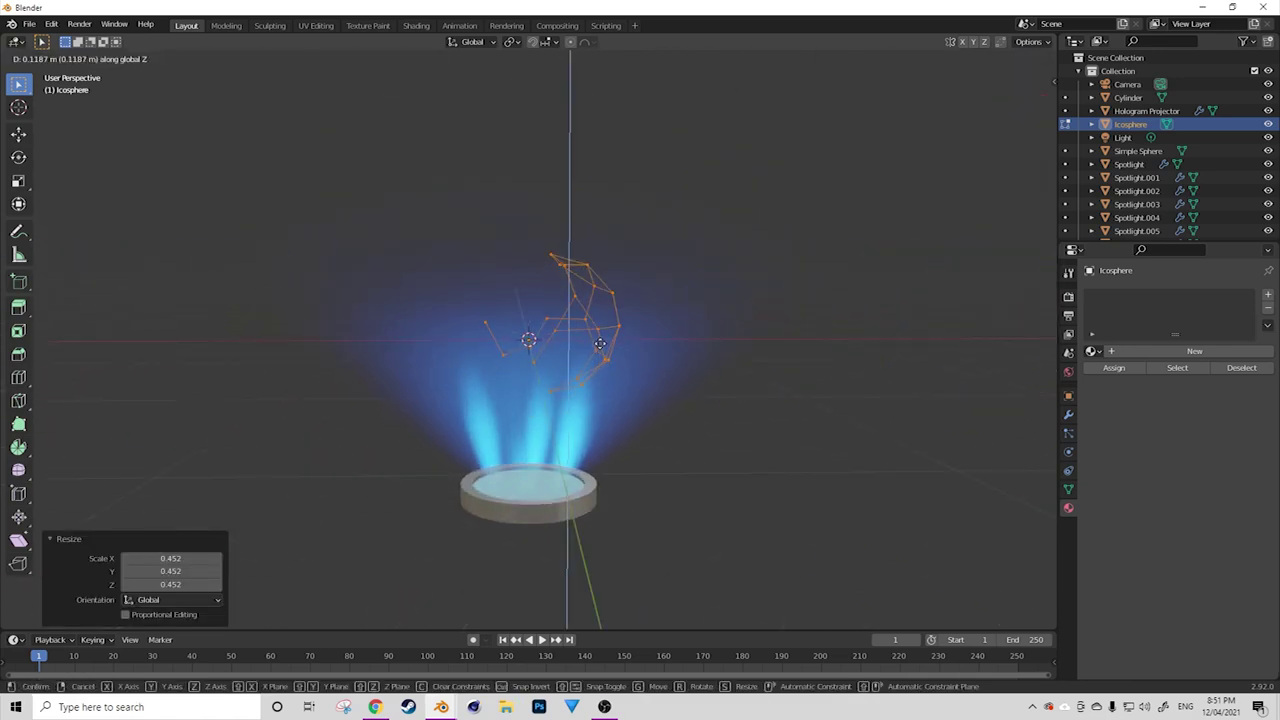
pyautogui.rightClick(592, 324)
pyautogui.press('Tab')
pyautogui.moveTo(534, 296); pyautogui.dragTo(531, 272)
pyautogui.moveTo(532, 366); pyautogui.dragTo(345, 398, button='middle')
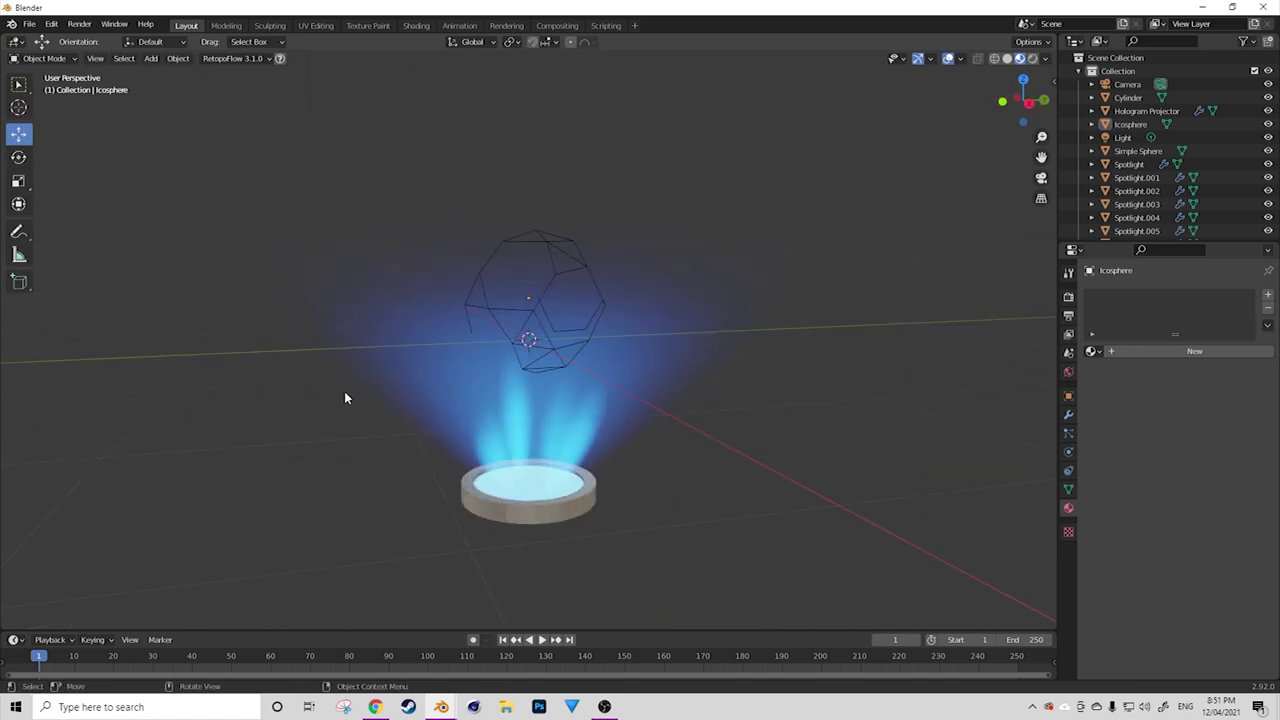
# Add a Geometry Nodes modifier to the icosphere and name its node group 'Instancer'.
pyautogui.click(552, 272)
pyautogui.click(554, 286)
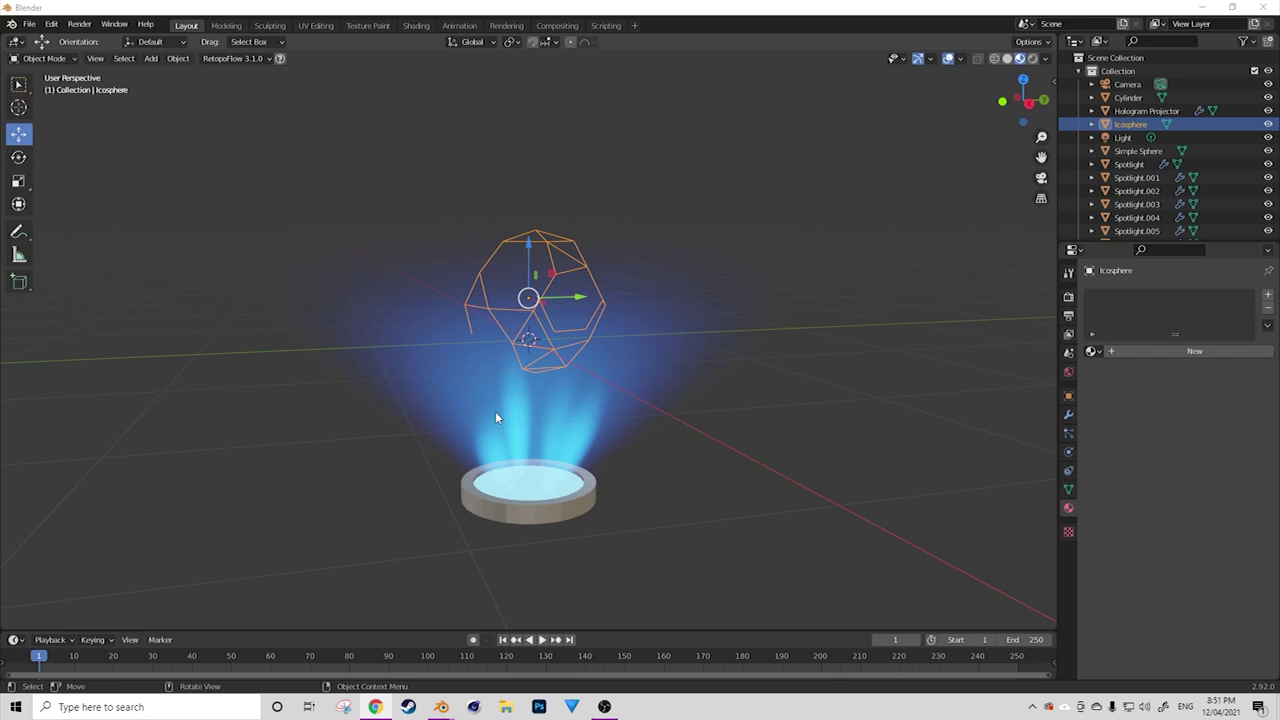
pyautogui.click(1068, 418)
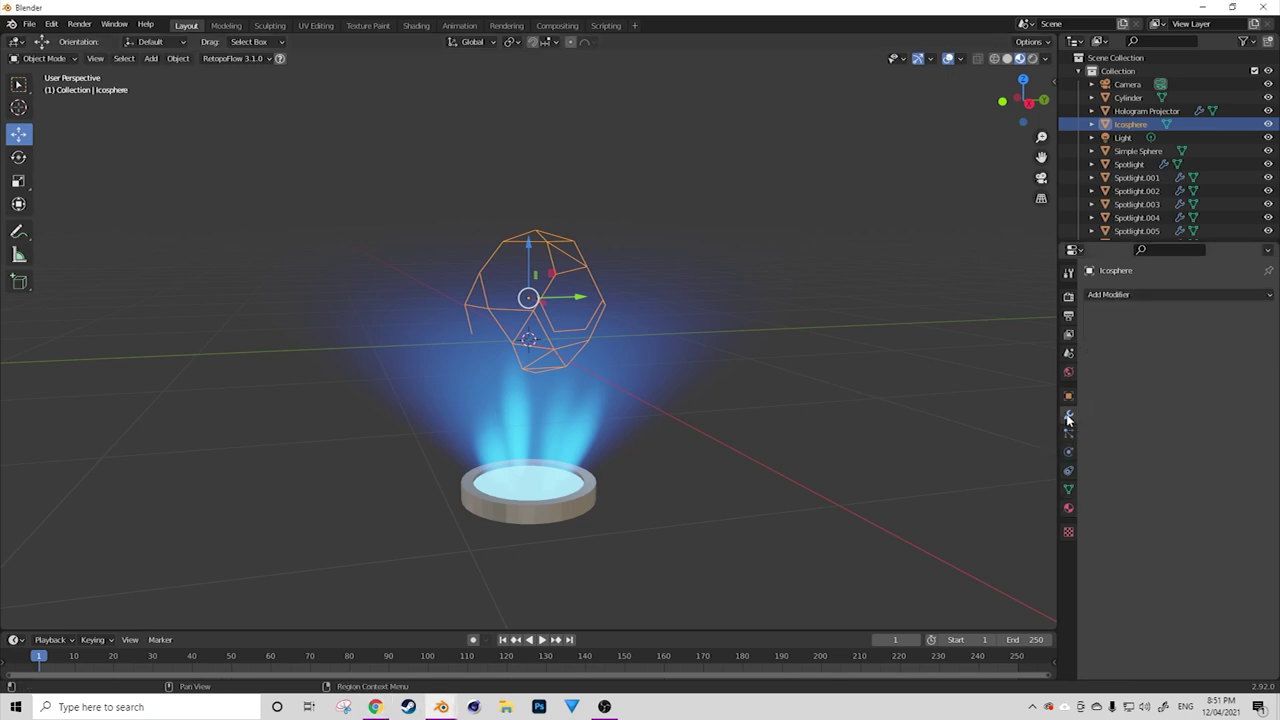
pyautogui.click(1187, 293)
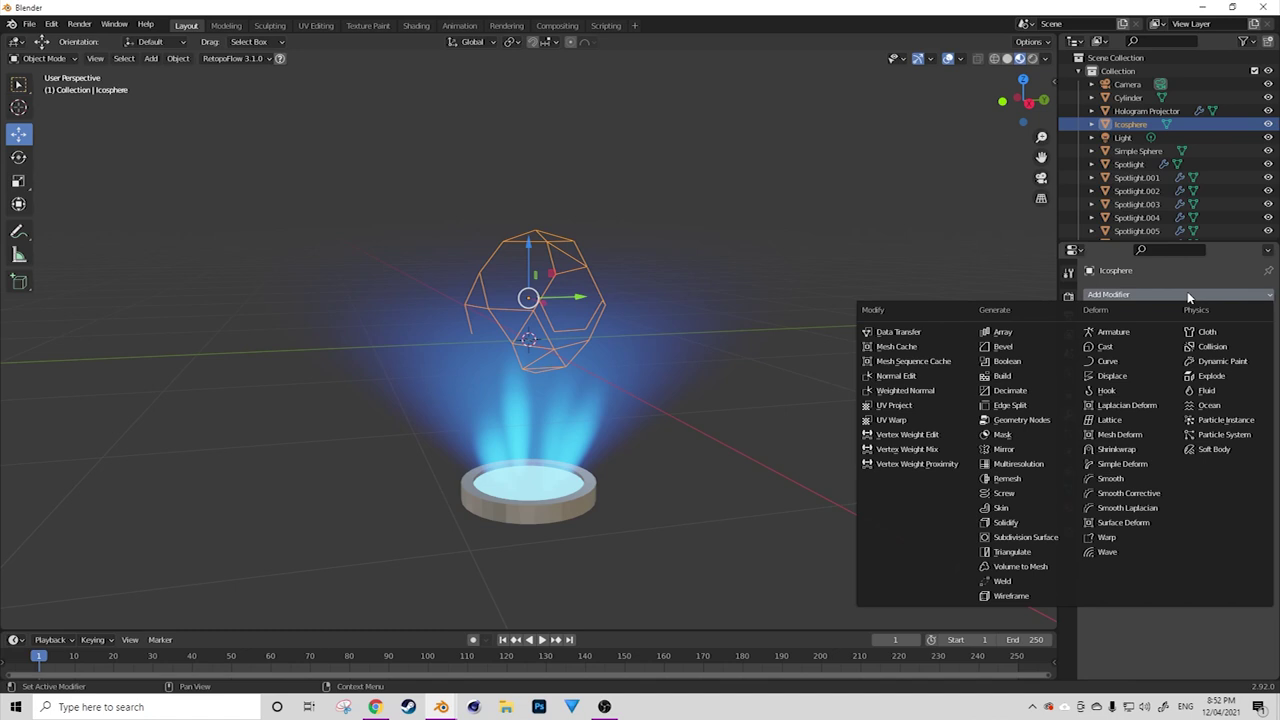
pyautogui.click(1072, 420)
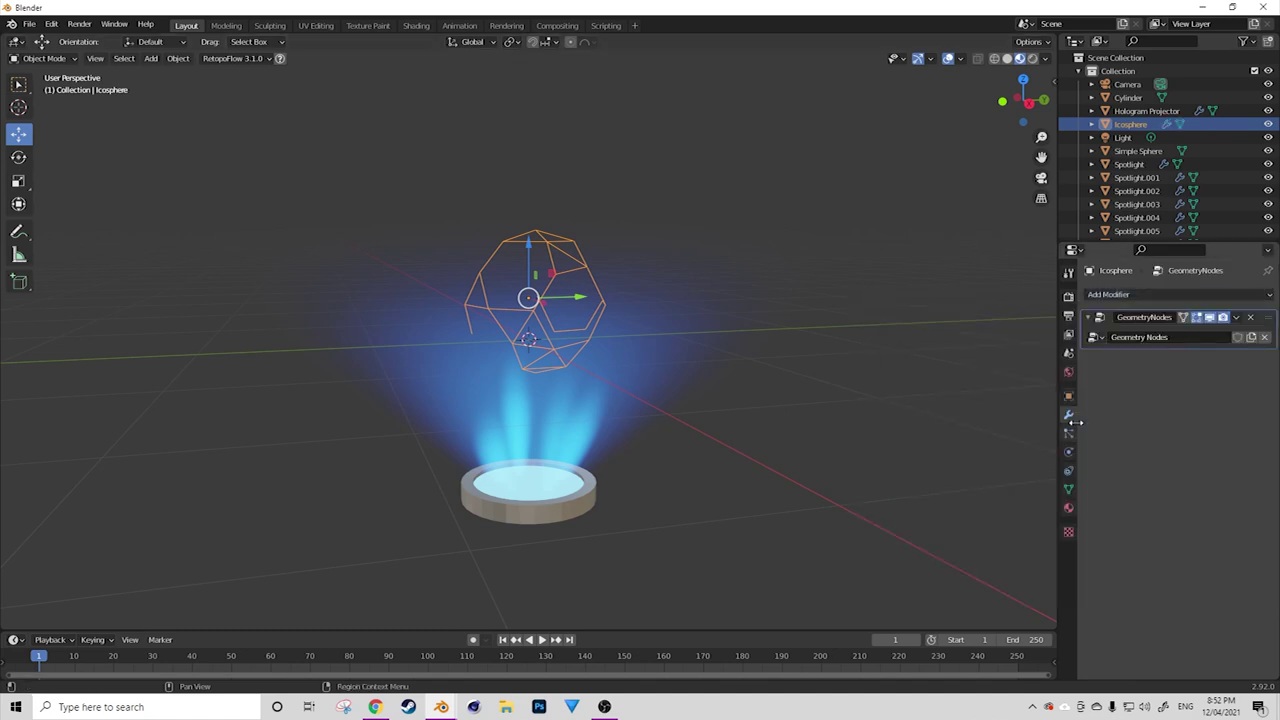
pyautogui.click(1140, 337)
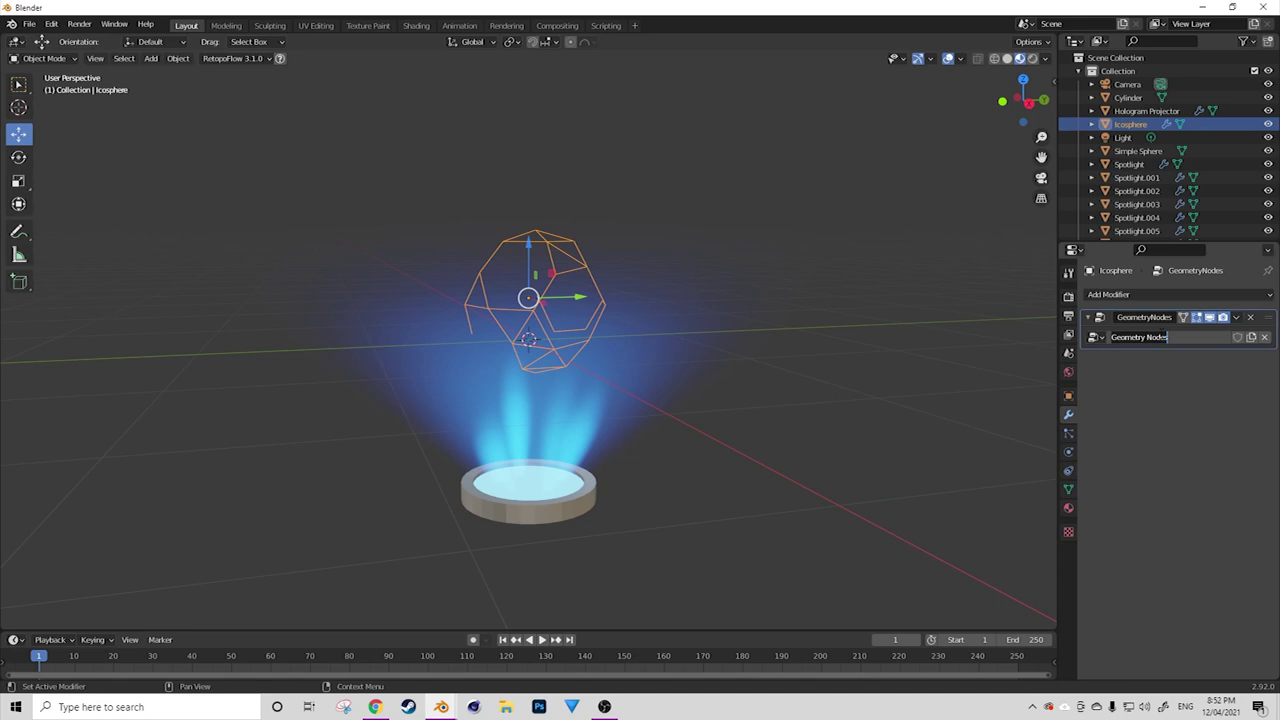
pyautogui.write('Instancer')
pyautogui.press('Return')
# Check the Simple Sphere and Hologram Projector, then reselect the icosphere in the Outliner for renaming.
pyautogui.scroll(-5, 723, 337)
pyautogui.moveTo(723, 337); pyautogui.dragTo(871, 353, button='middle')
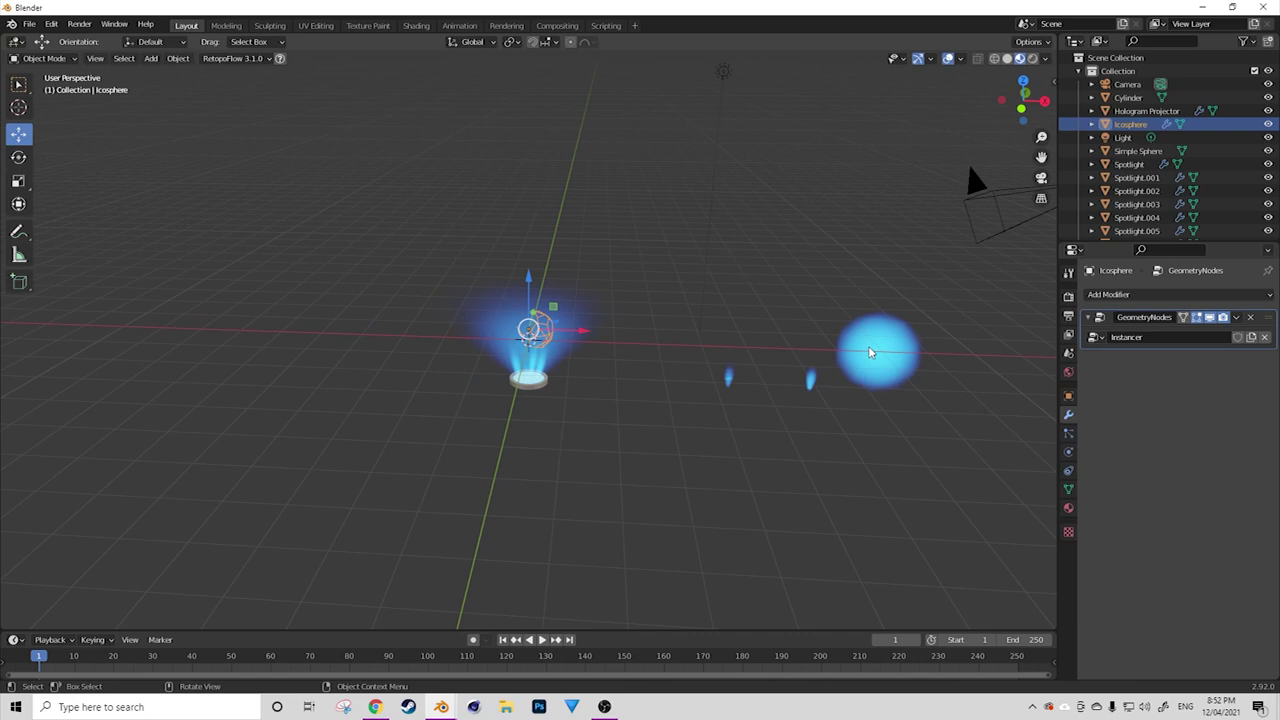
pyautogui.click(870, 352)
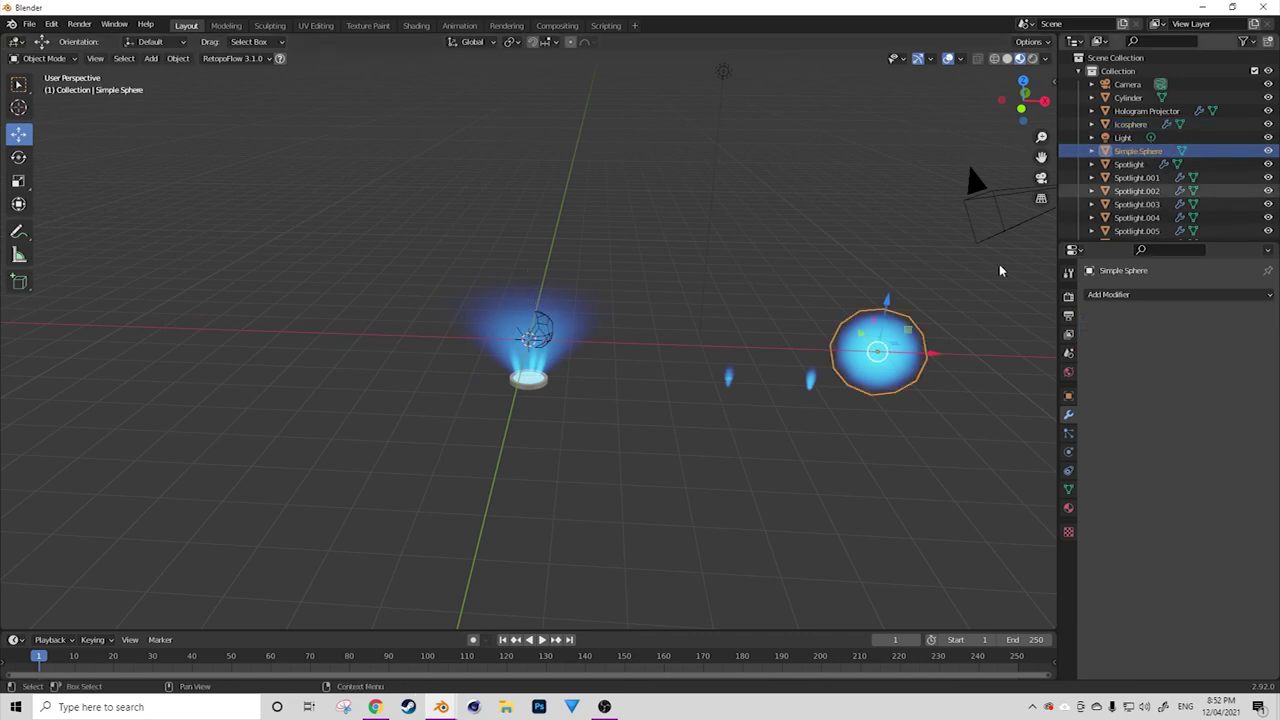
pyautogui.scroll(2, 565, 308)
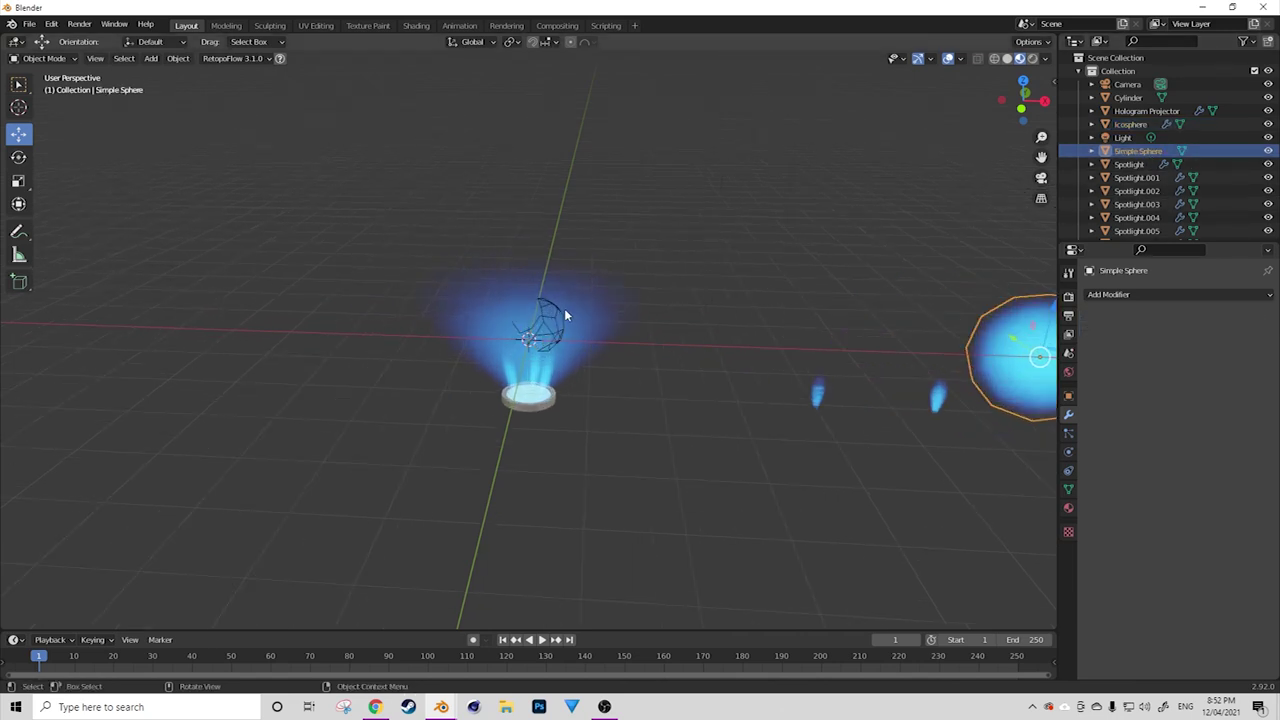
pyautogui.click(553, 318)
pyautogui.click(557, 316)
pyautogui.scroll(3, 560, 320)
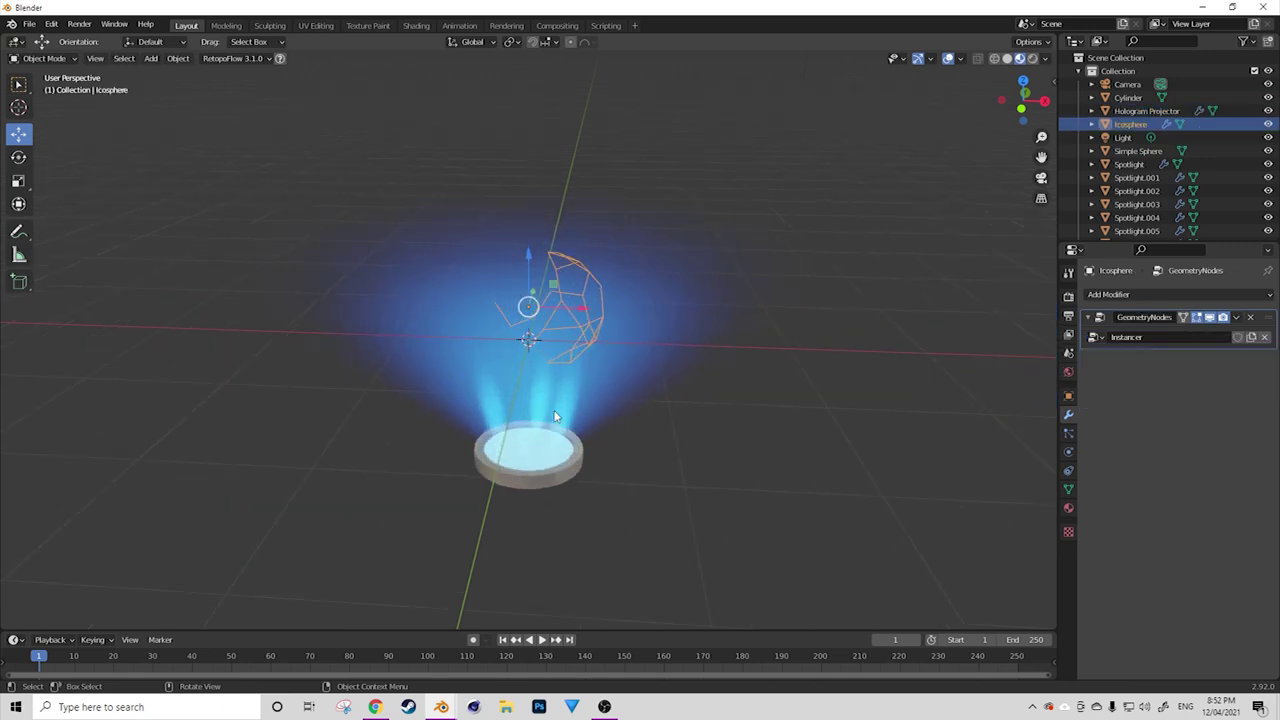
pyautogui.doubleClick(1145, 125)
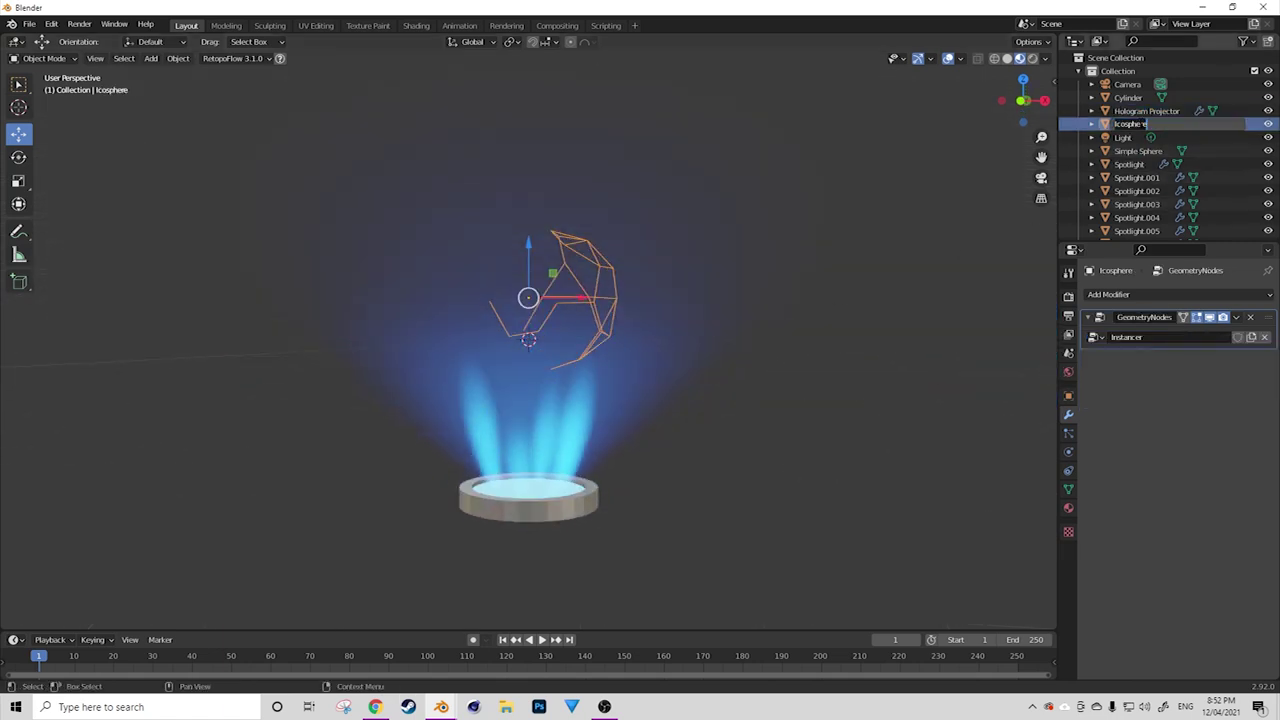
# Name the icosphere 'Planet' and split off a Geometry Node Editor below showing Instancer.
pyautogui.write('Planet')
pyautogui.press('Return')
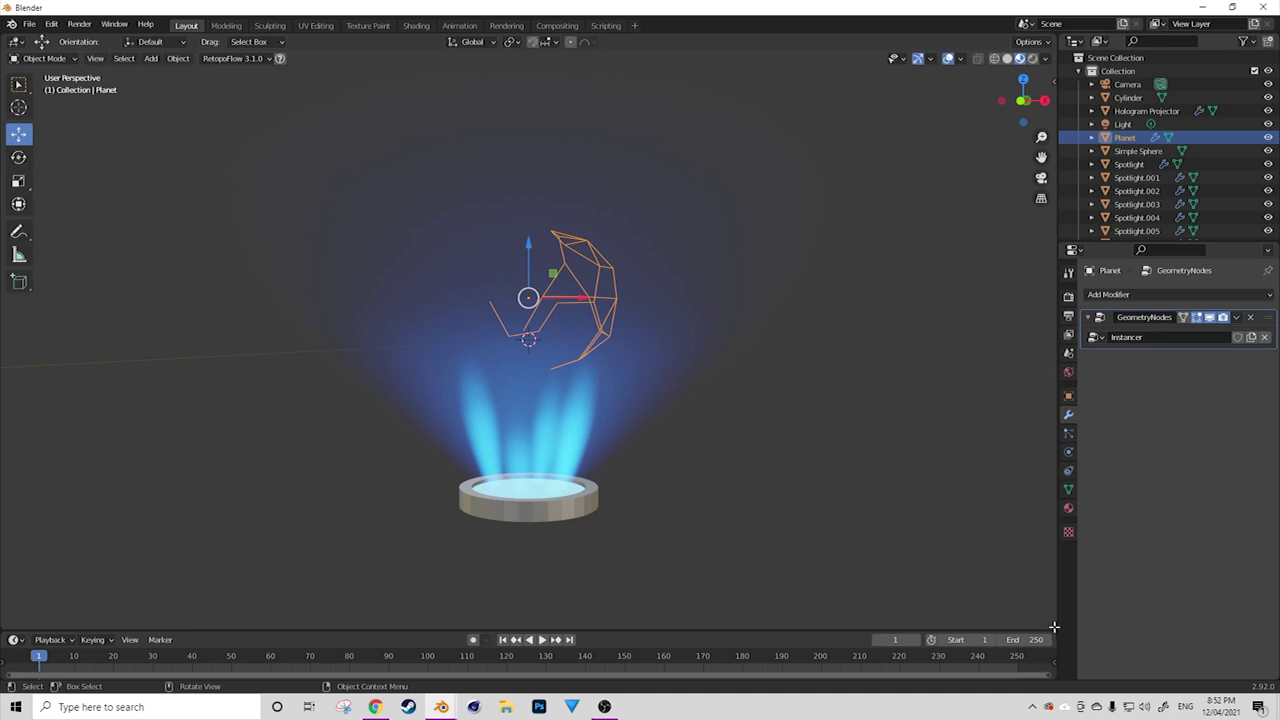
pyautogui.moveTo(1054, 627); pyautogui.dragTo(1038, 464)
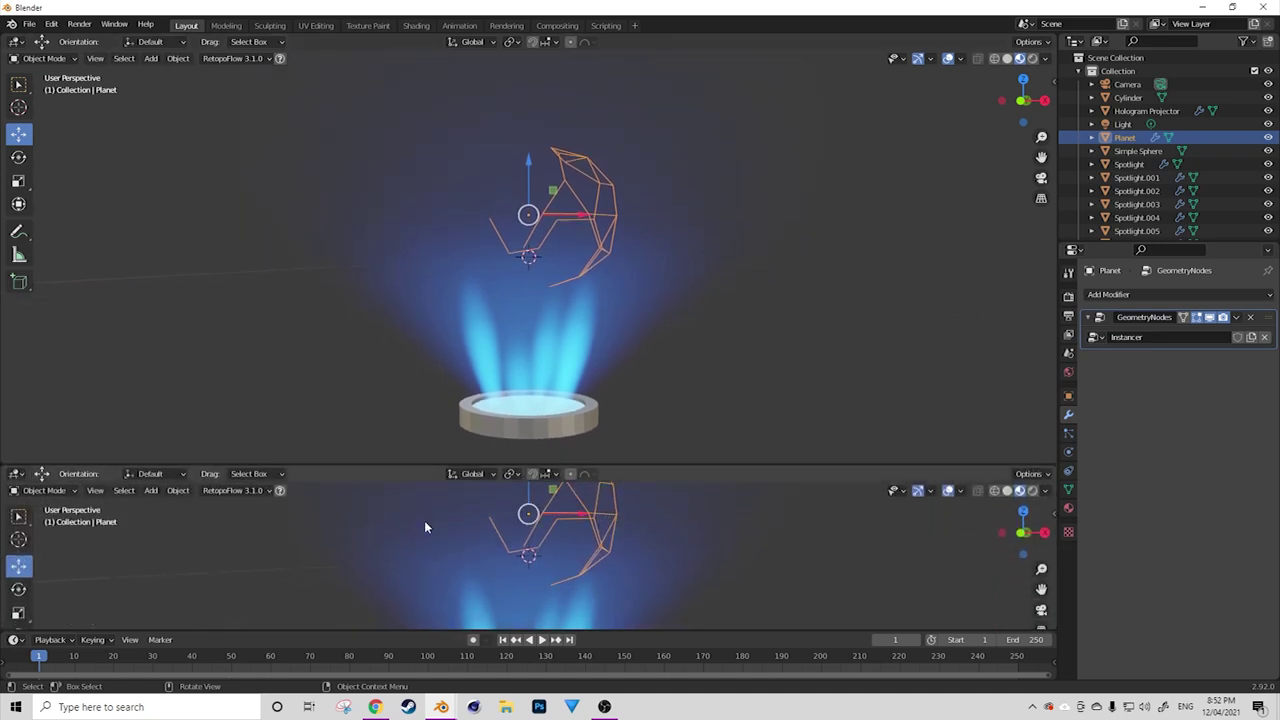
pyautogui.click(16, 474)
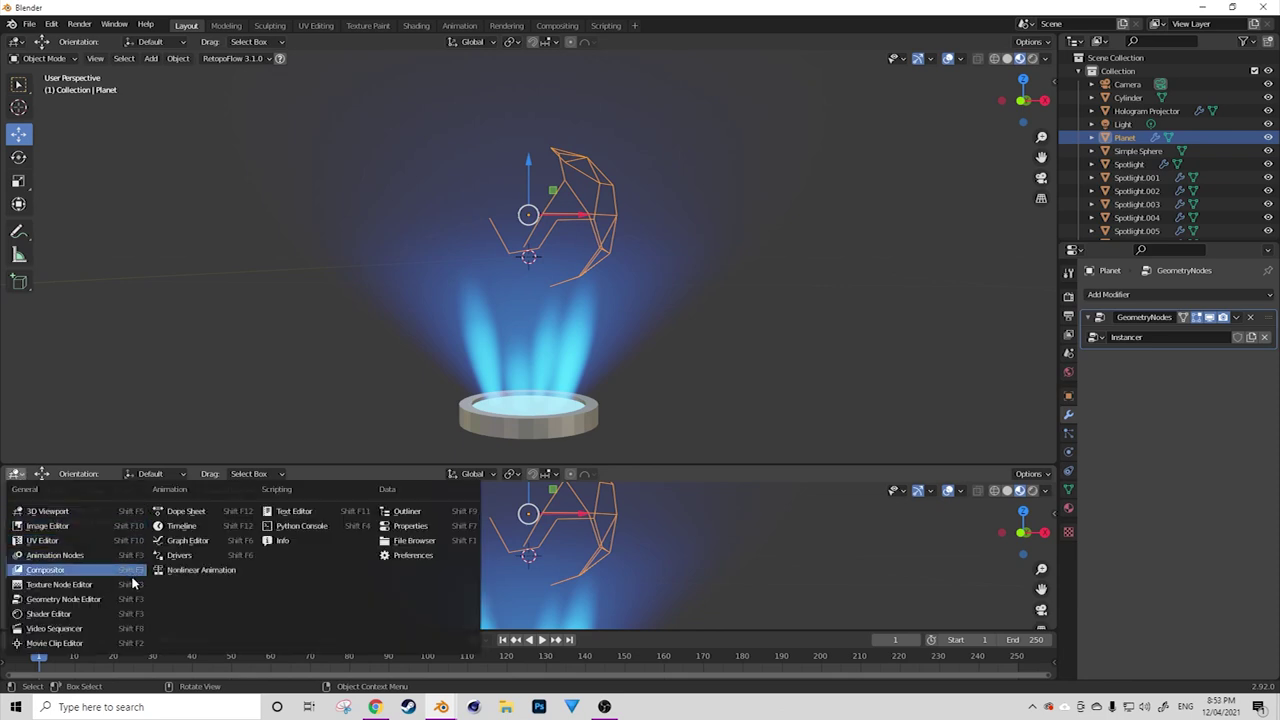
pyautogui.click(72, 599)
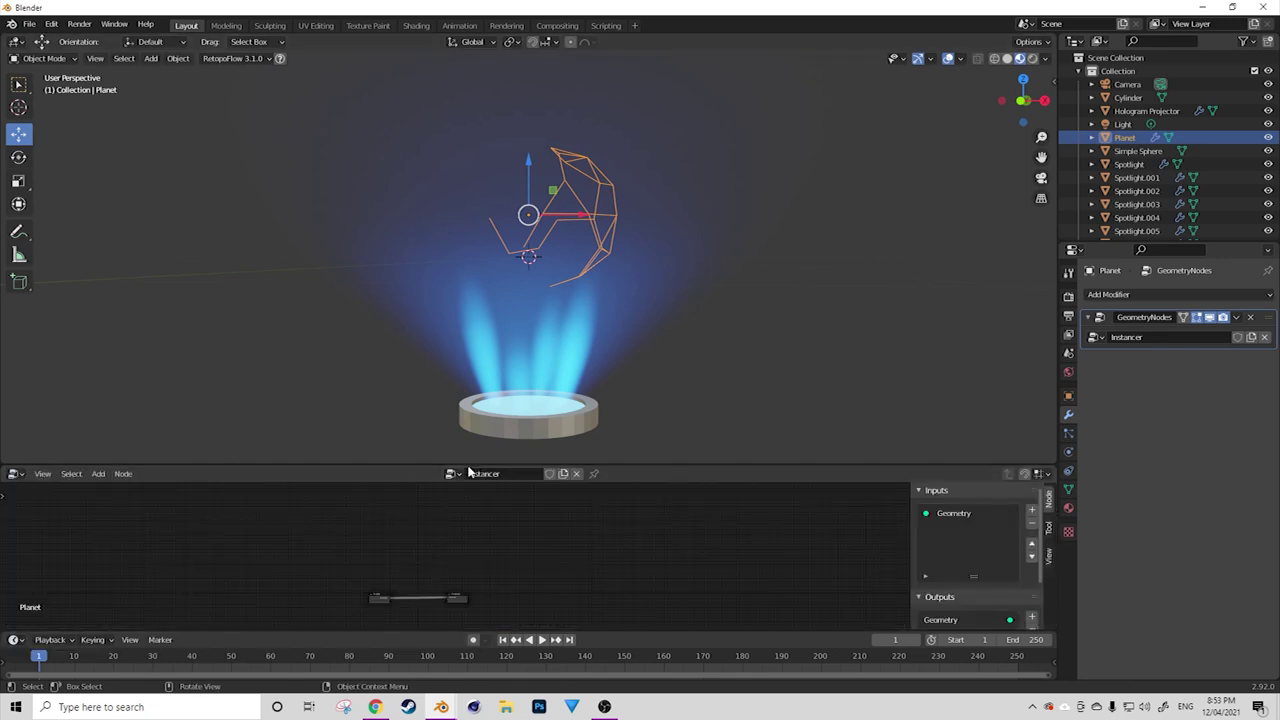
# Enlarge the node editor and spread the Group Input and Group Output nodes apart.
pyautogui.moveTo(470, 465); pyautogui.dragTo(470, 375)
pyautogui.scroll(3, 394, 596)
pyautogui.moveTo(394, 596); pyautogui.dragTo(468, 487, button='middle')
pyautogui.scroll(4, 454, 520)
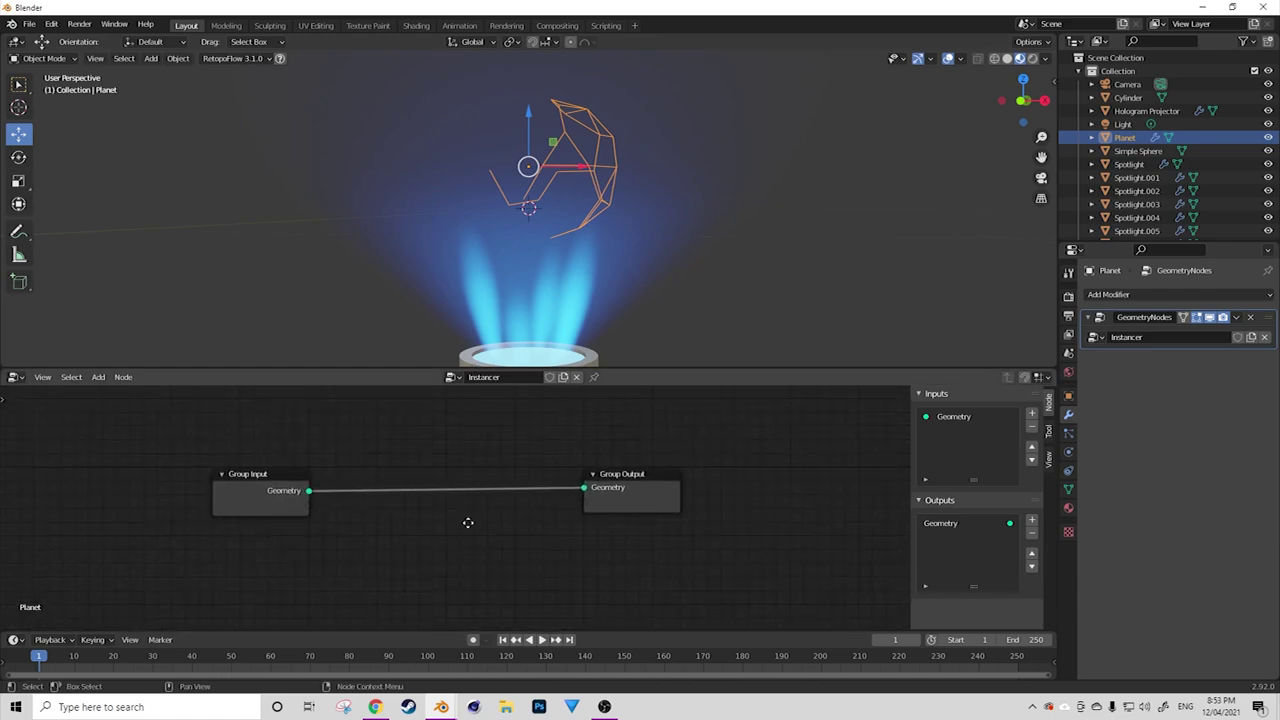
pyautogui.moveTo(251, 484); pyautogui.dragTo(219, 481)
pyautogui.moveTo(606, 494); pyautogui.dragTo(660, 492)
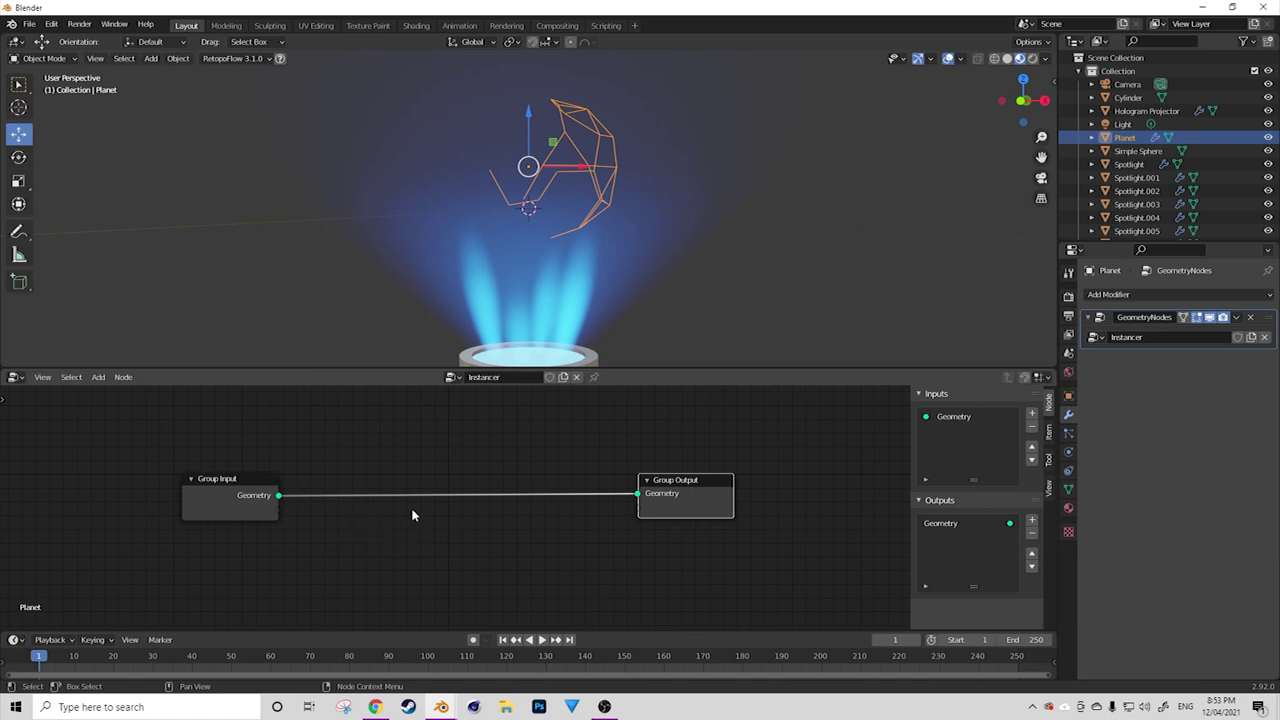
pyautogui.moveTo(346, 463); pyautogui.dragTo(408, 483, button='middle')
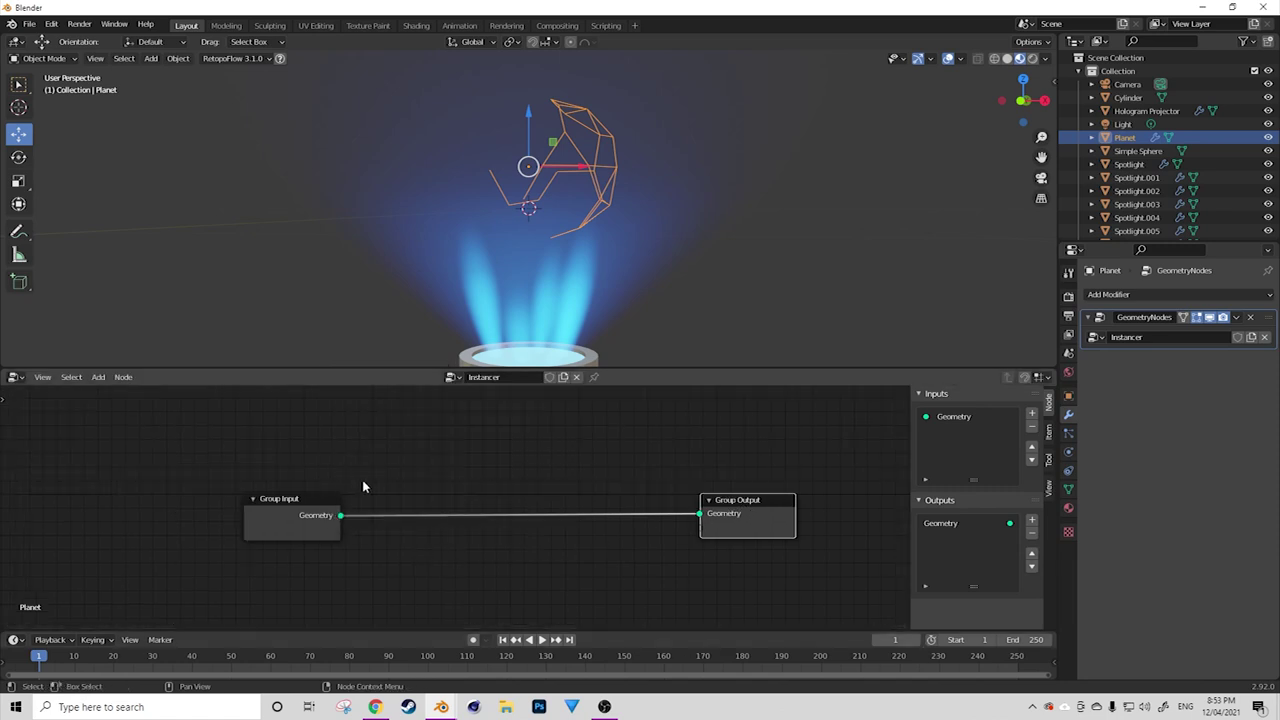
# Add a Point Instance node and feed the planet geometry into it.
pyautogui.hotkey('shift', 'a')
pyautogui.moveTo(329, 495)
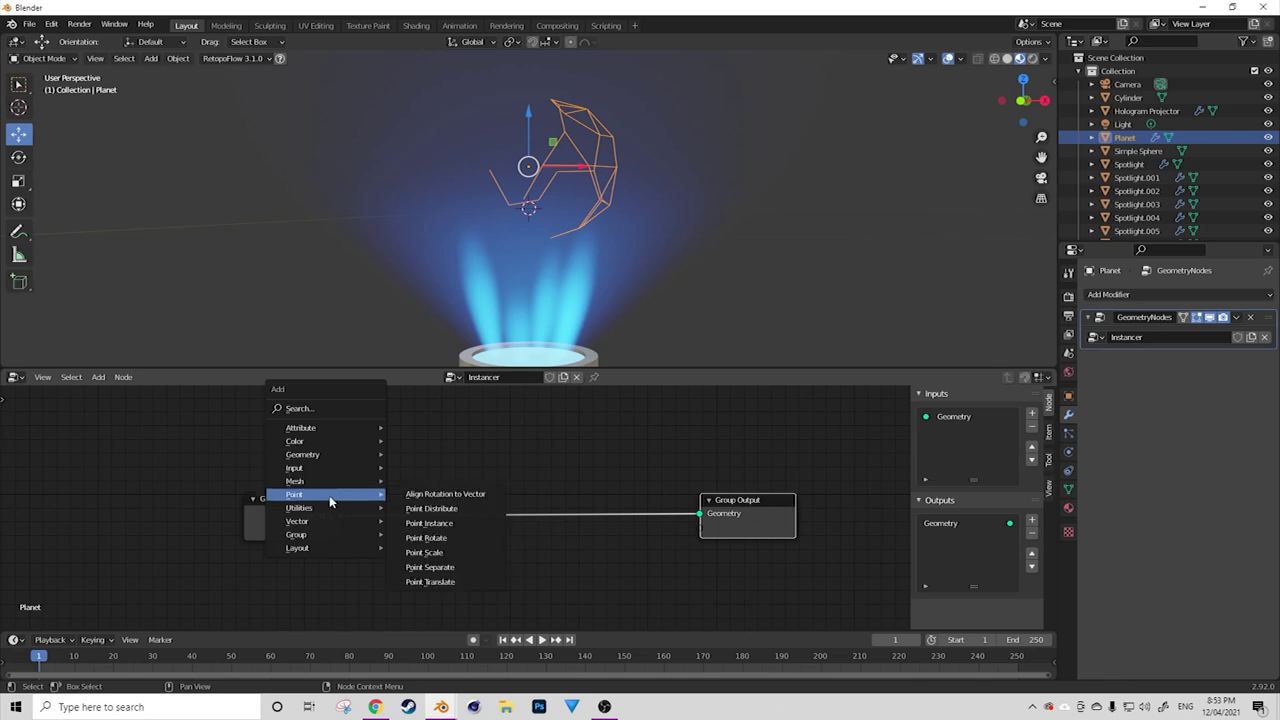
pyautogui.click(440, 523)
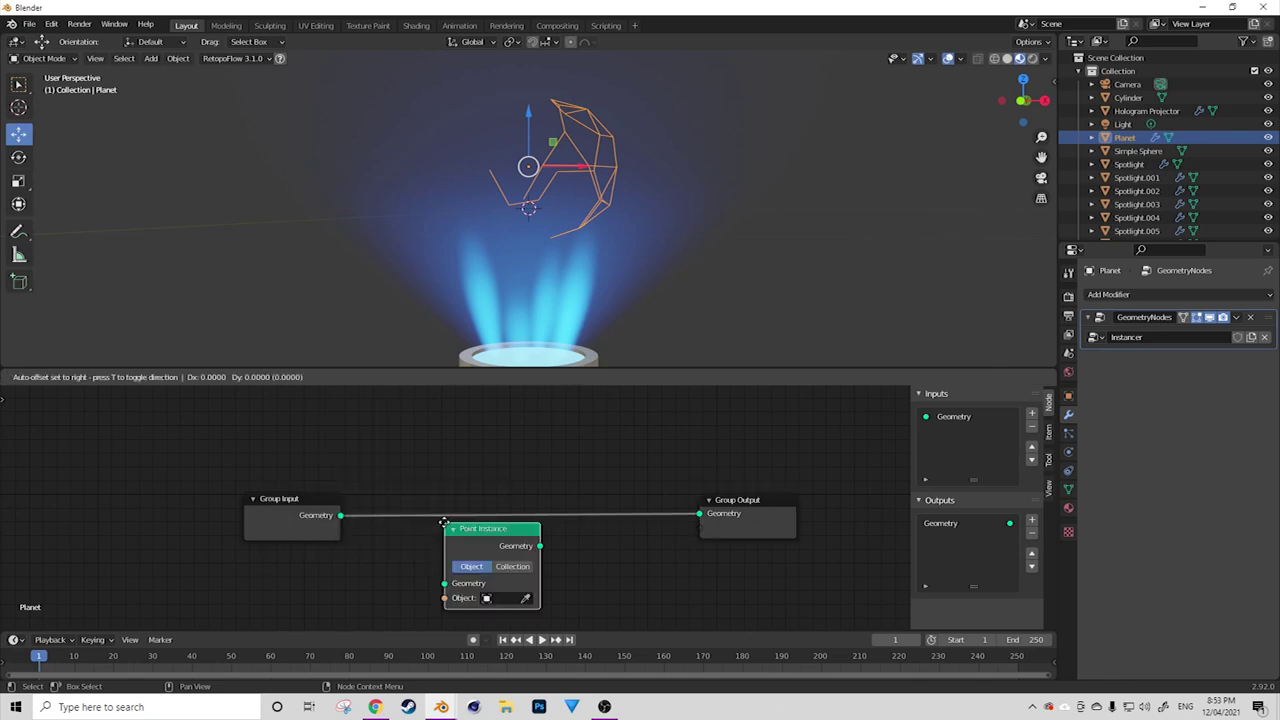
pyautogui.click(397, 614)
pyautogui.moveTo(457, 514); pyautogui.dragTo(445, 552, button='middle')
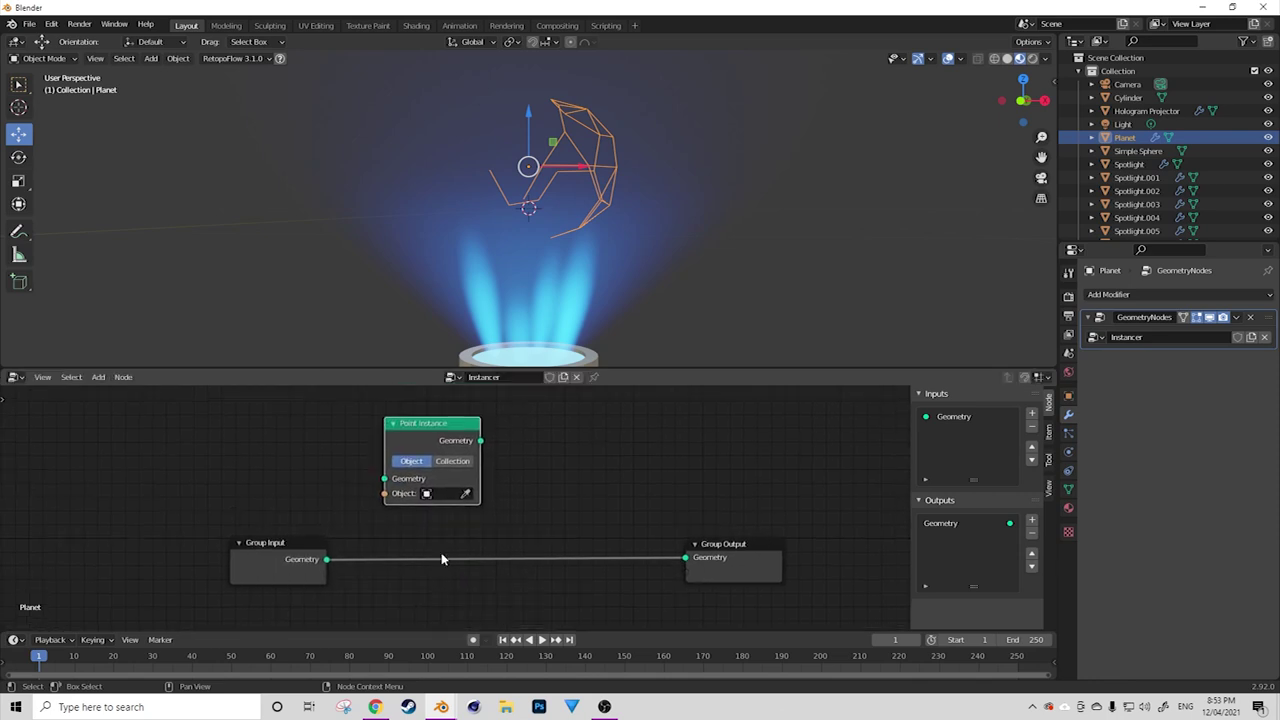
pyautogui.moveTo(328, 556); pyautogui.dragTo(386, 480)
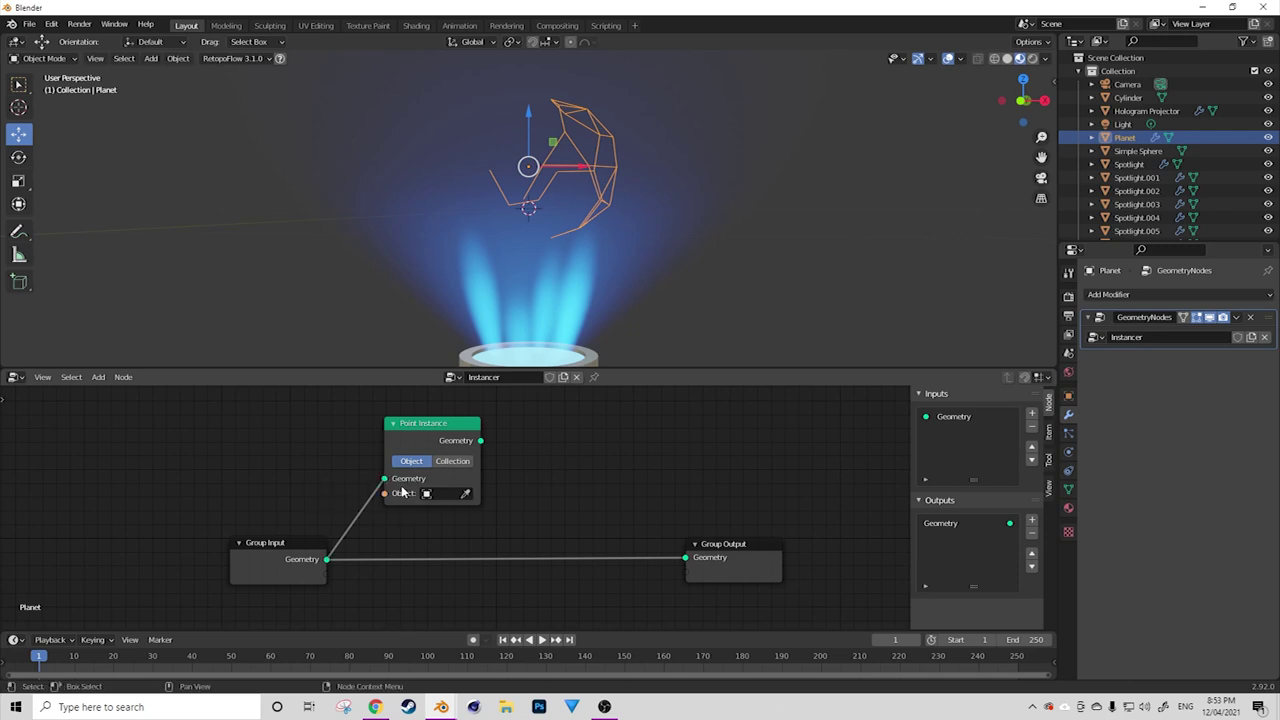
# Set Simple Sphere as the instanced object and connect Point Instance to Group Output.
pyautogui.scroll(-6, 605, 269)
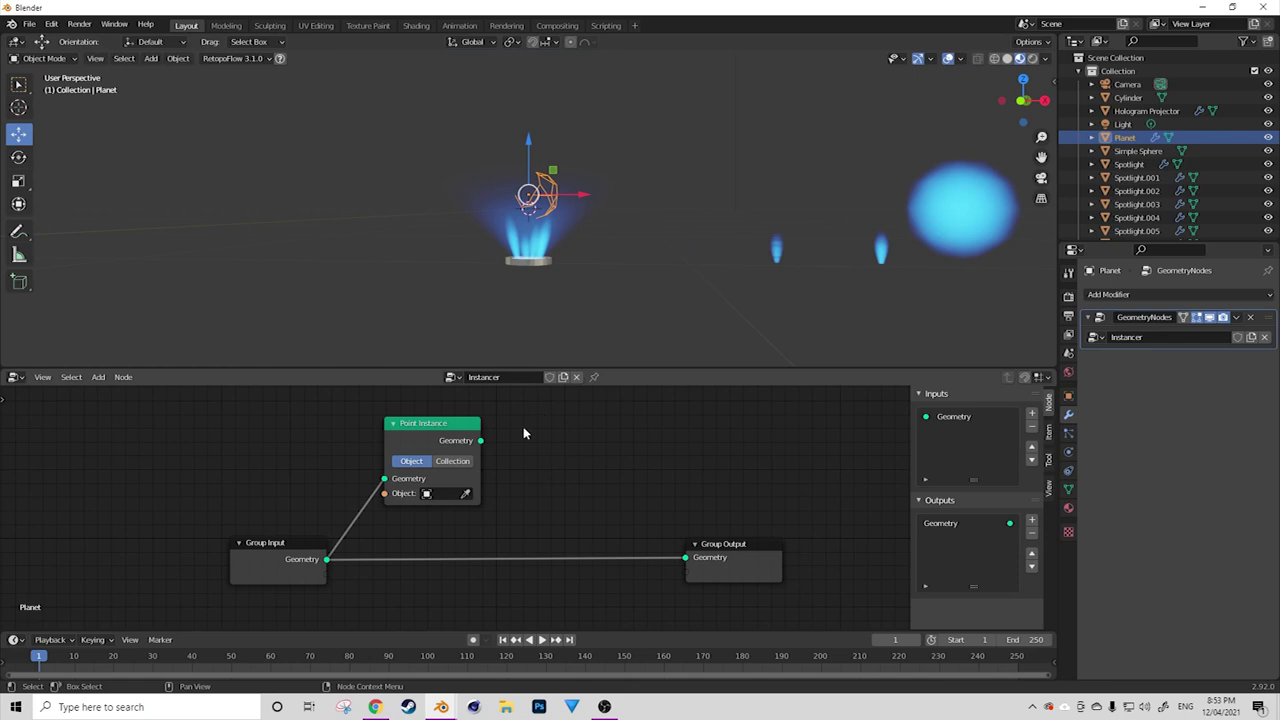
pyautogui.click(466, 495)
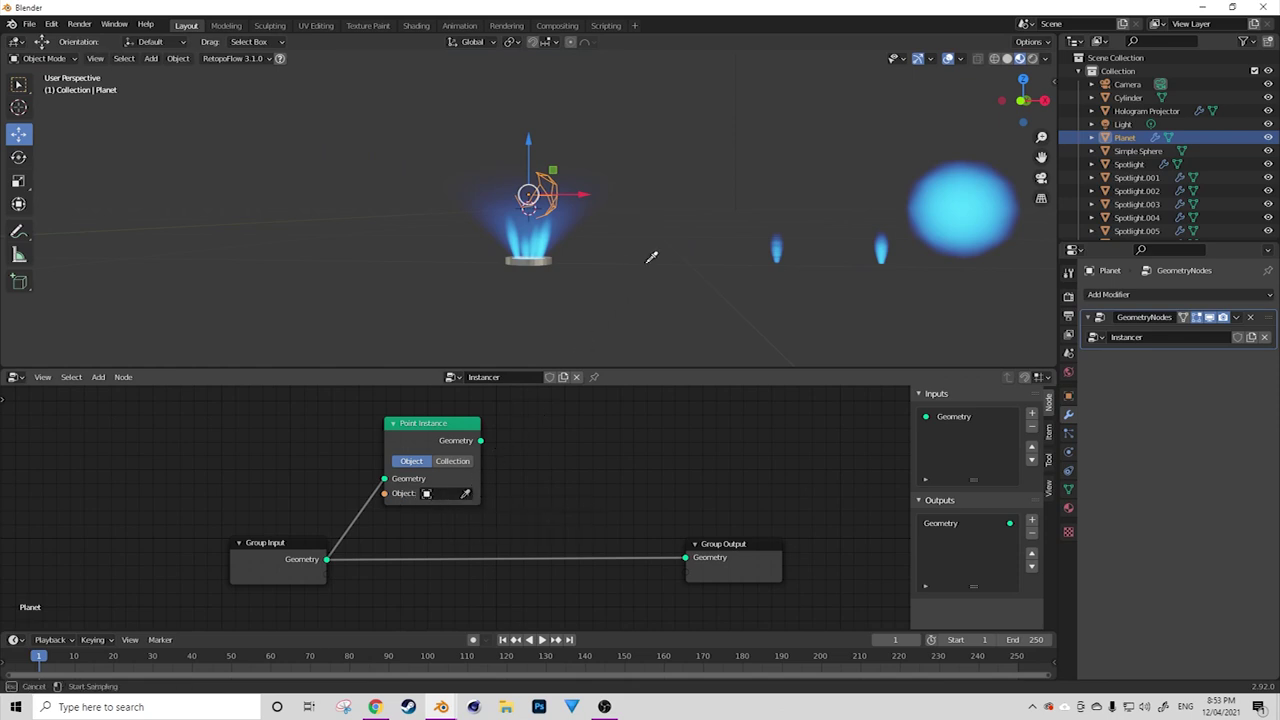
pyautogui.click(950, 190)
pyautogui.scroll(4, 560, 261)
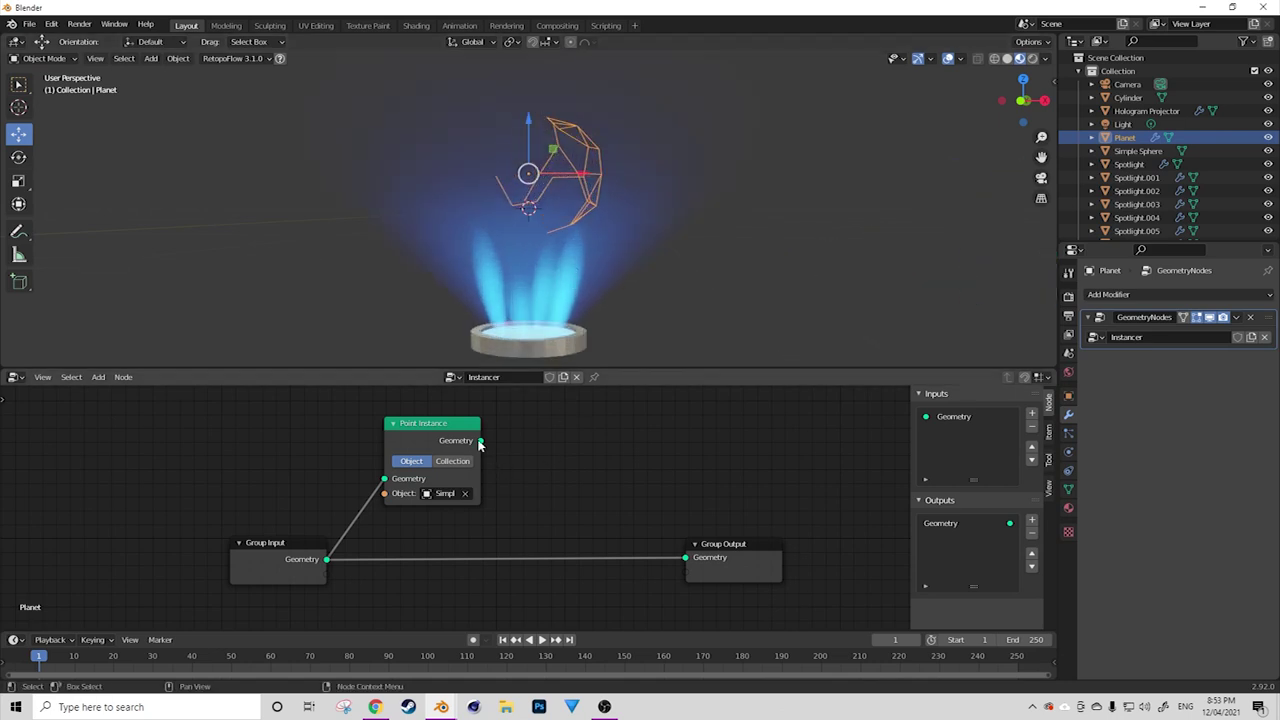
pyautogui.moveTo(484, 443); pyautogui.dragTo(685, 557)
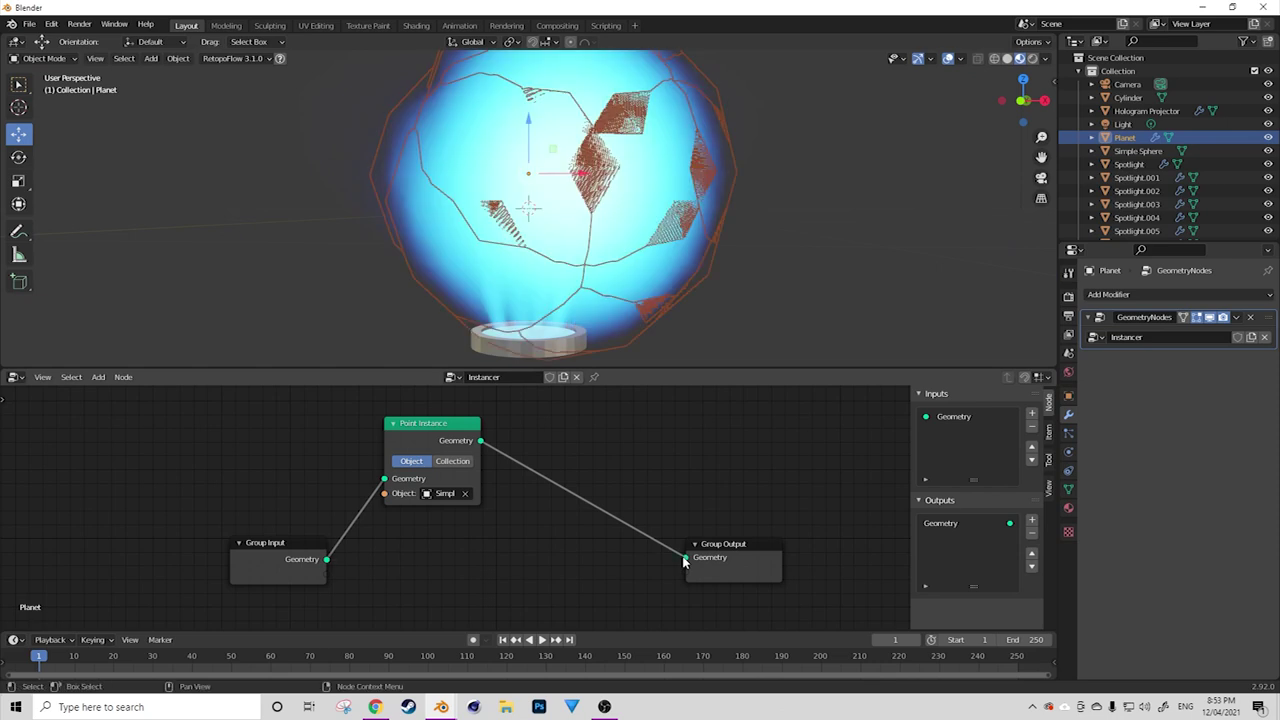
pyautogui.scroll(-4, 674, 227)
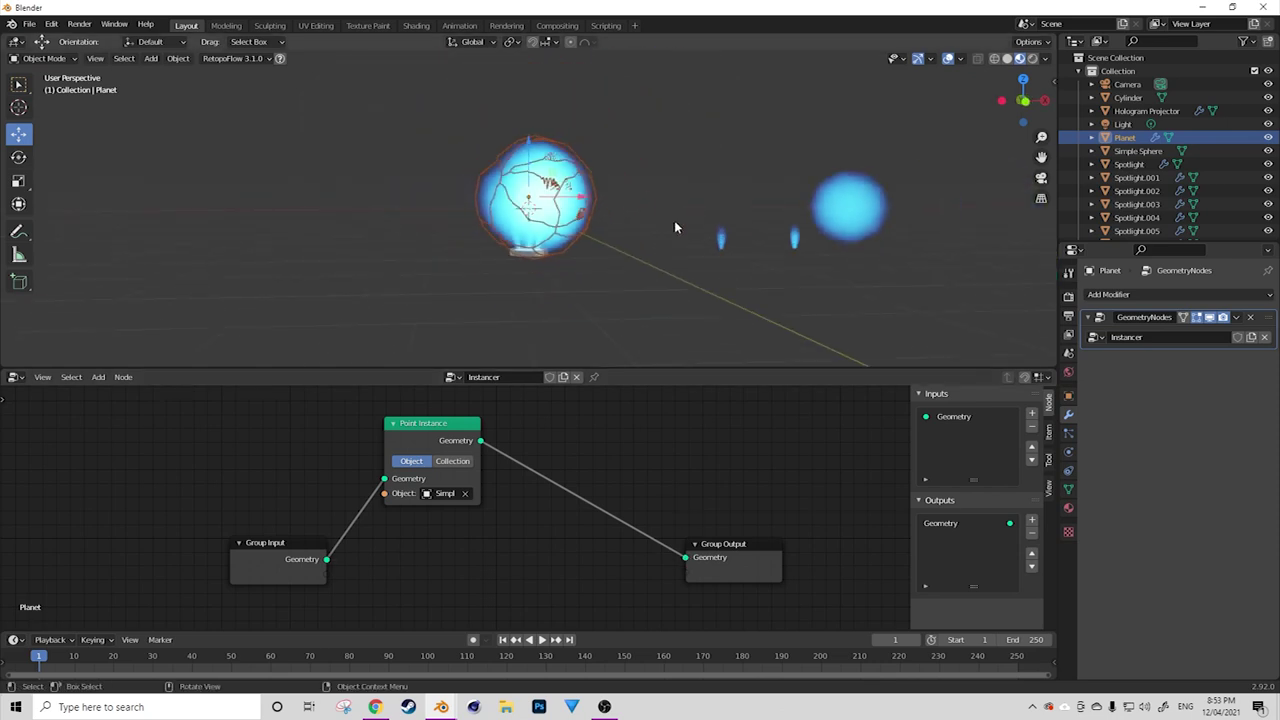
# In Edit Mode, shrink the Simple Sphere mesh three times to about half size.
pyautogui.click(868, 215)
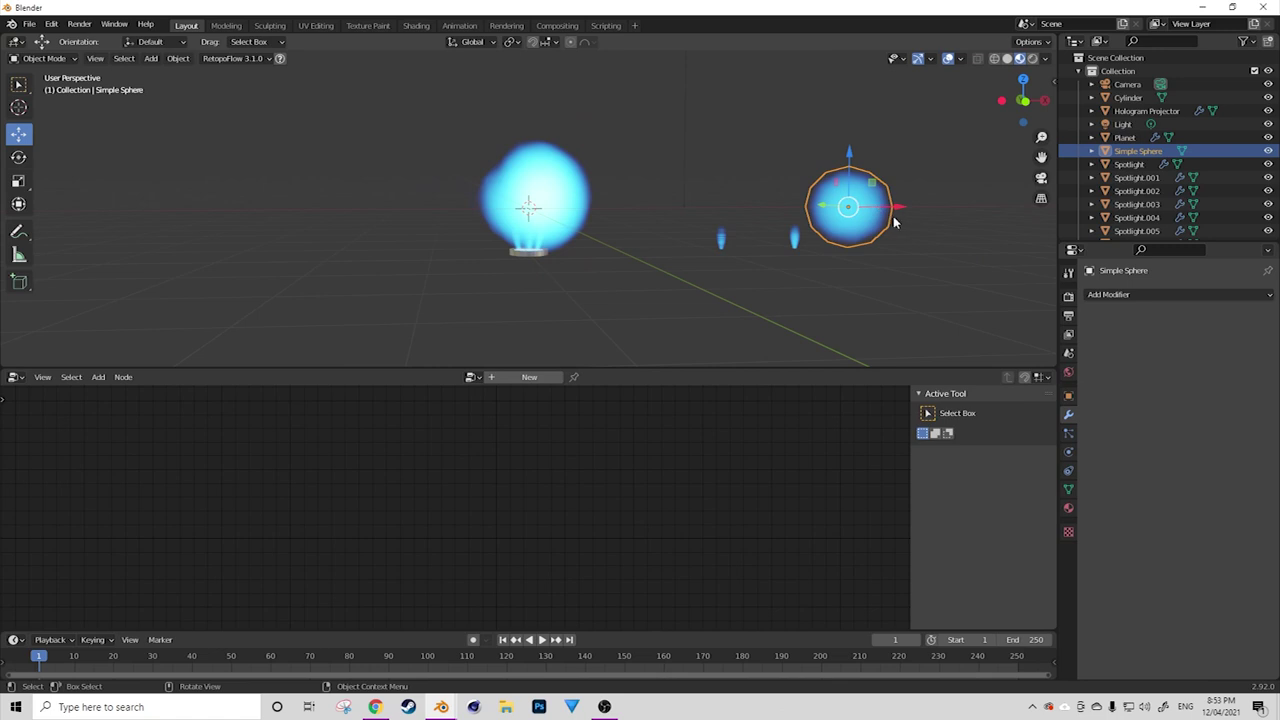
pyautogui.press('Tab')
pyautogui.press('s')
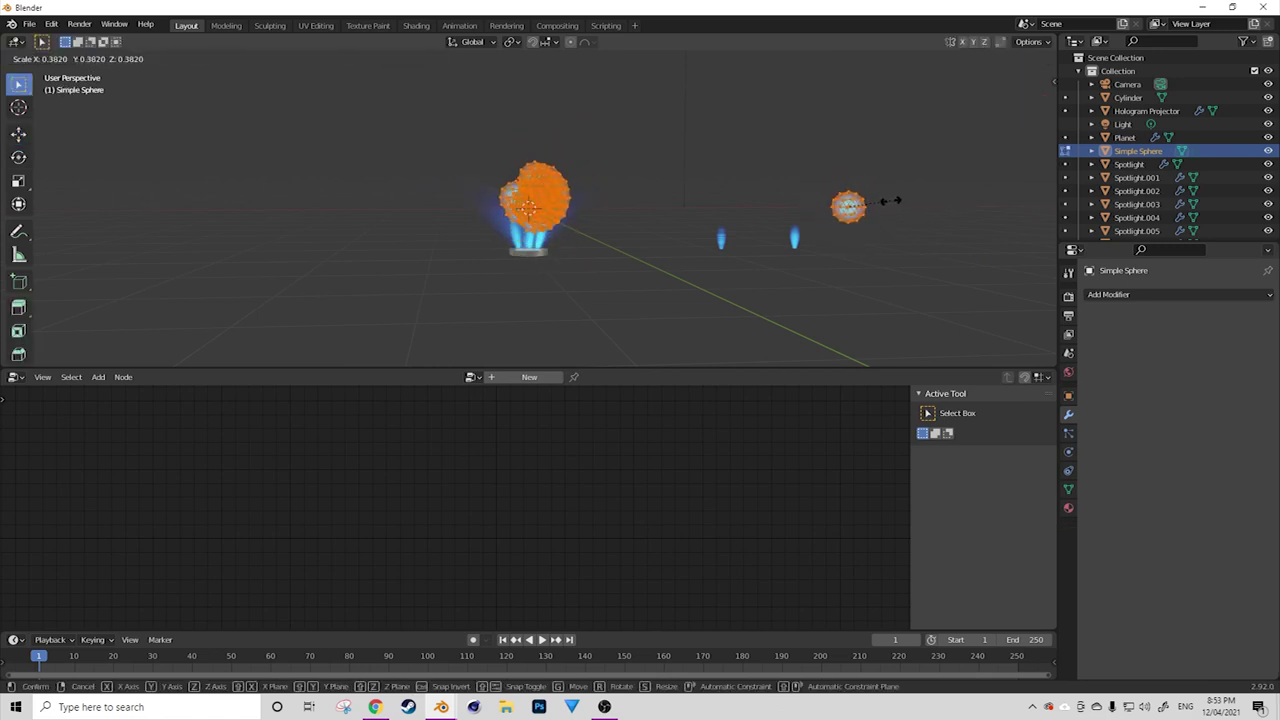
pyautogui.click(864, 205)
pyautogui.press('s')
pyautogui.click(878, 205)
pyautogui.press('s')
pyautogui.click(890, 208)
# Shrink the sphere to its final tiny dot size and reselect the Planet.
pyautogui.scroll(6, 880, 205)
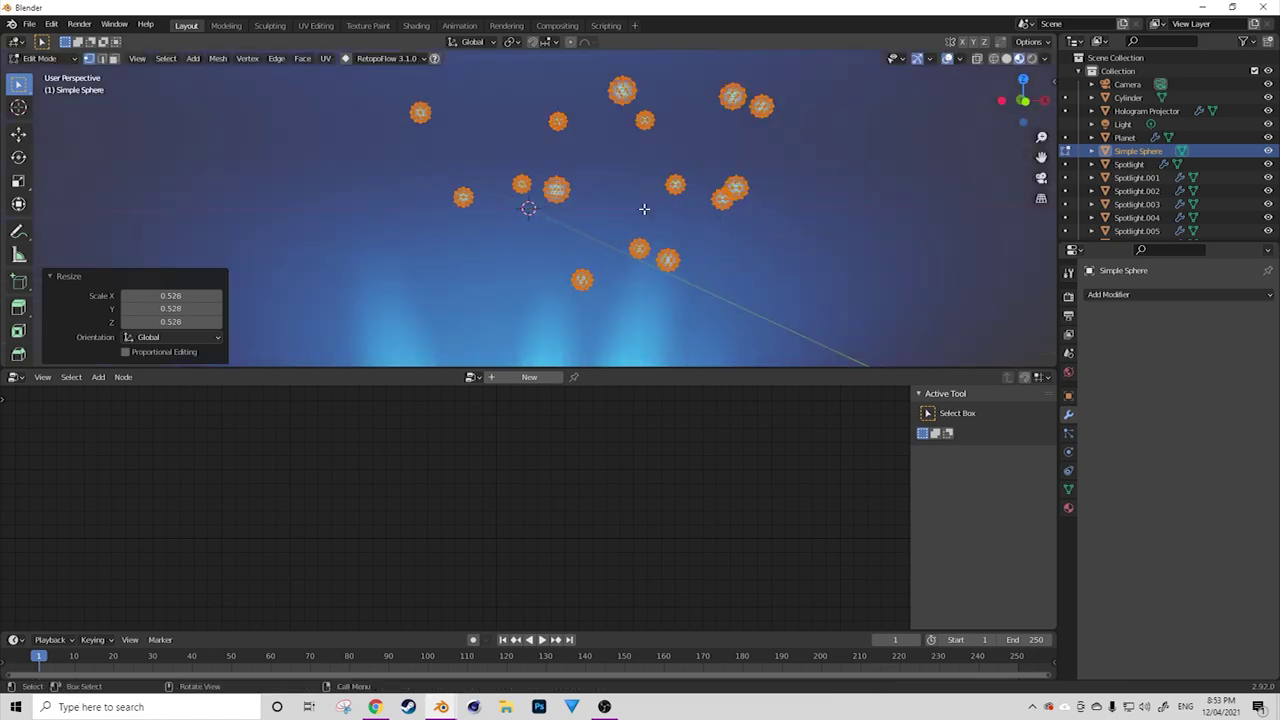
pyautogui.press('s')
pyautogui.scroll(-8, 877, 197)
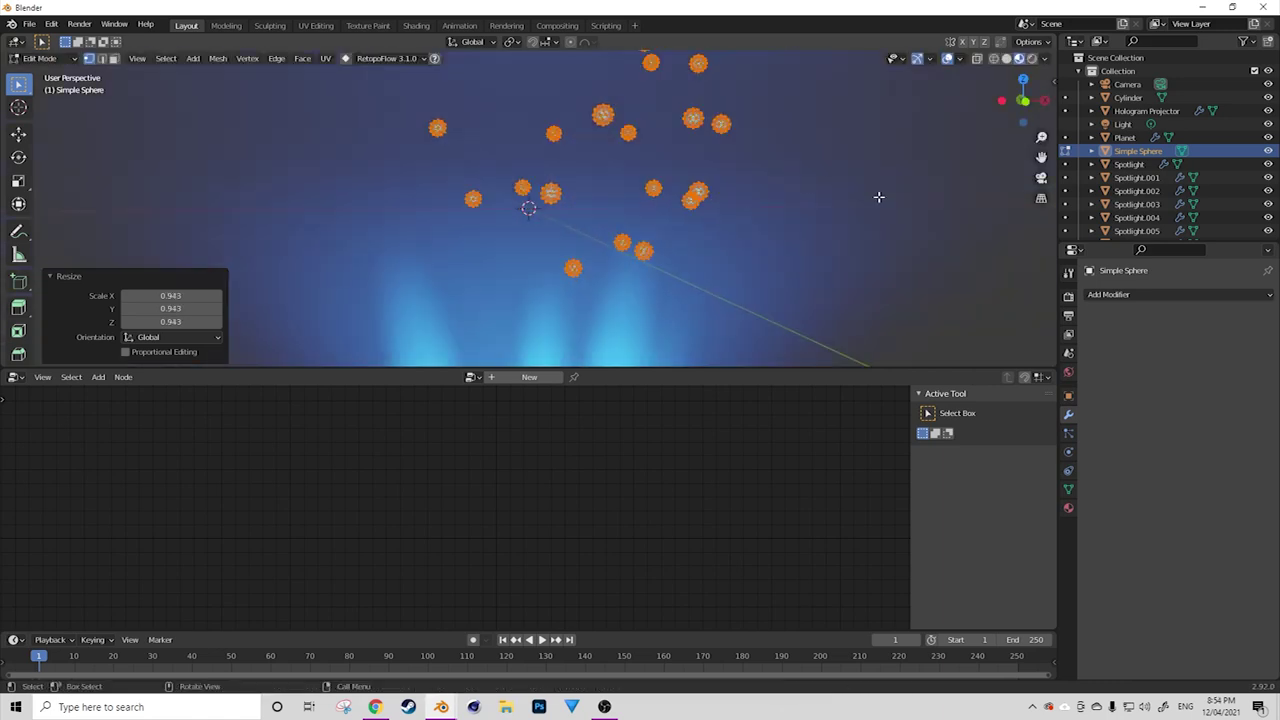
pyautogui.click(891, 206)
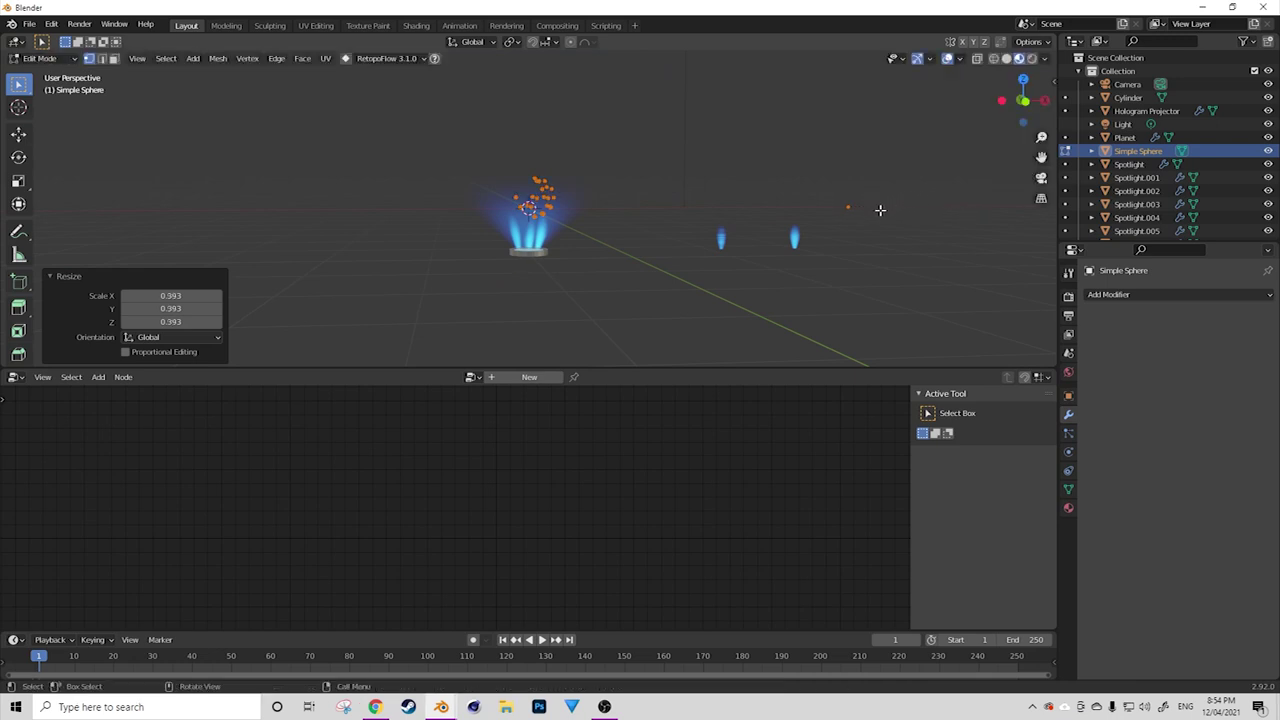
pyautogui.scroll(8, 559, 217)
pyautogui.moveTo(601, 186); pyautogui.dragTo(541, 265, button='middle')
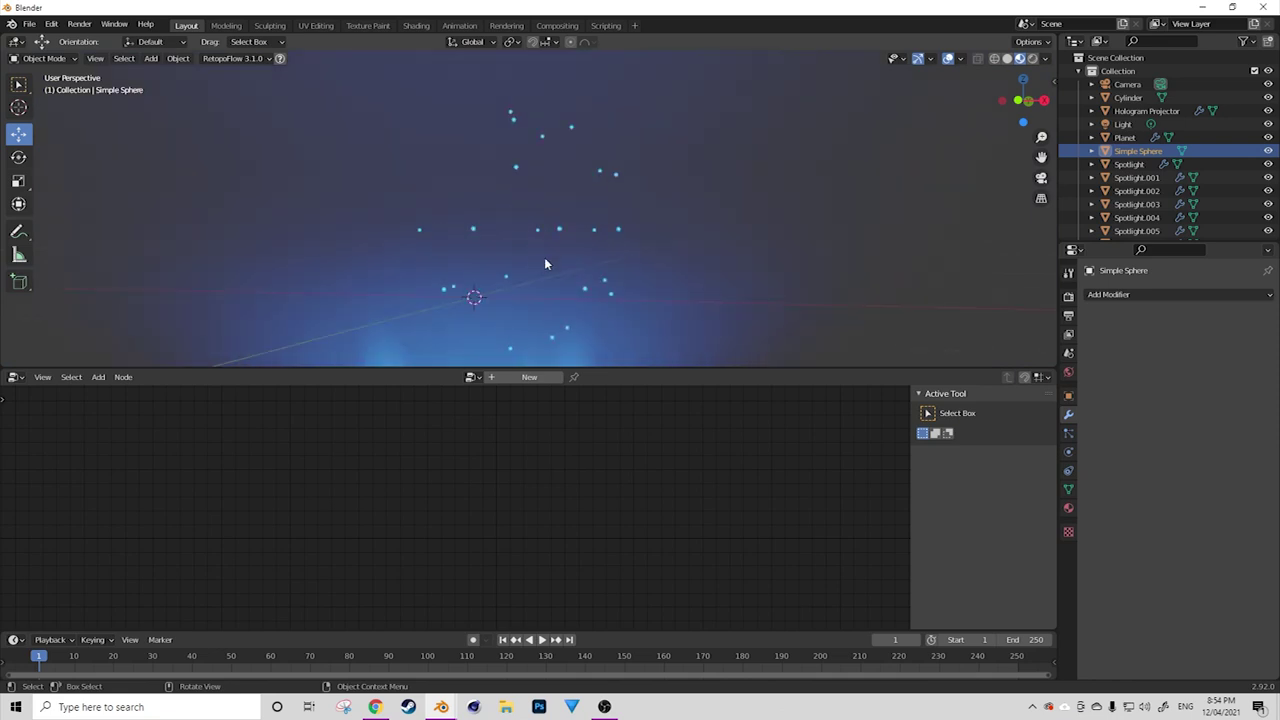
pyautogui.click(558, 229)
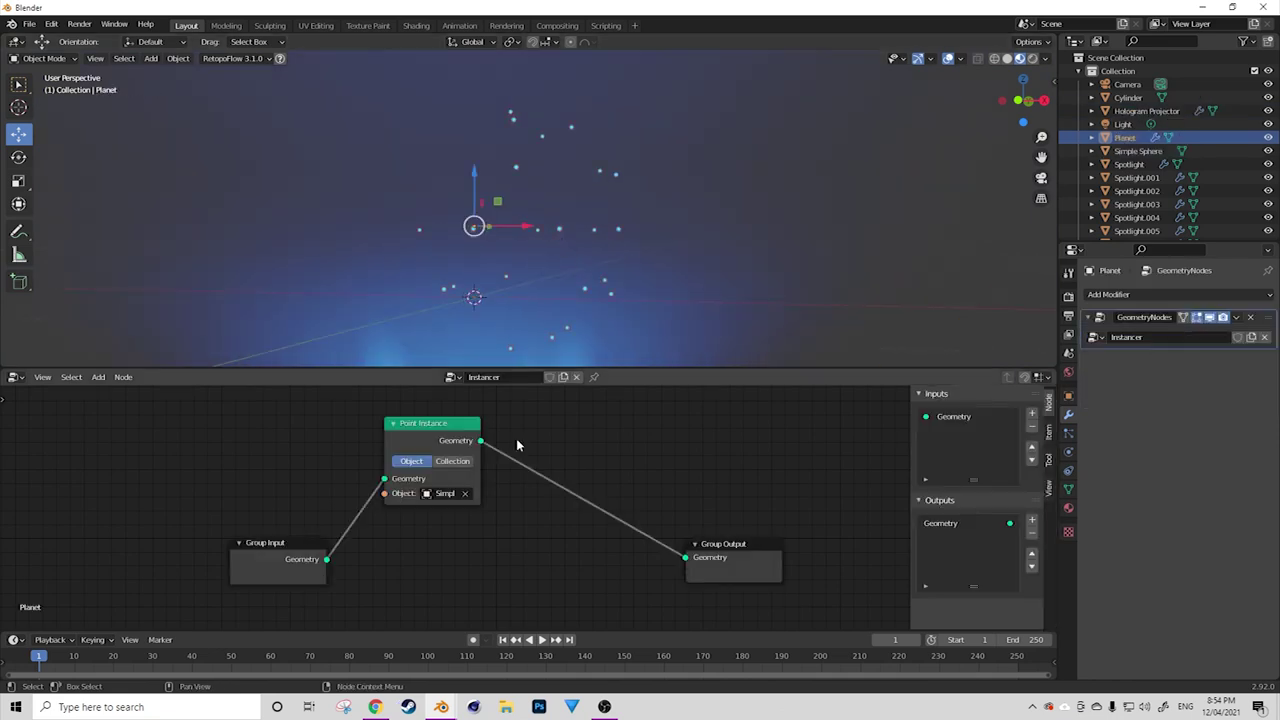
# Insert a Join Geometry node before Group Output and feed it the Group Input's original geometry.
pyautogui.moveTo(442, 437); pyautogui.dragTo(451, 425)
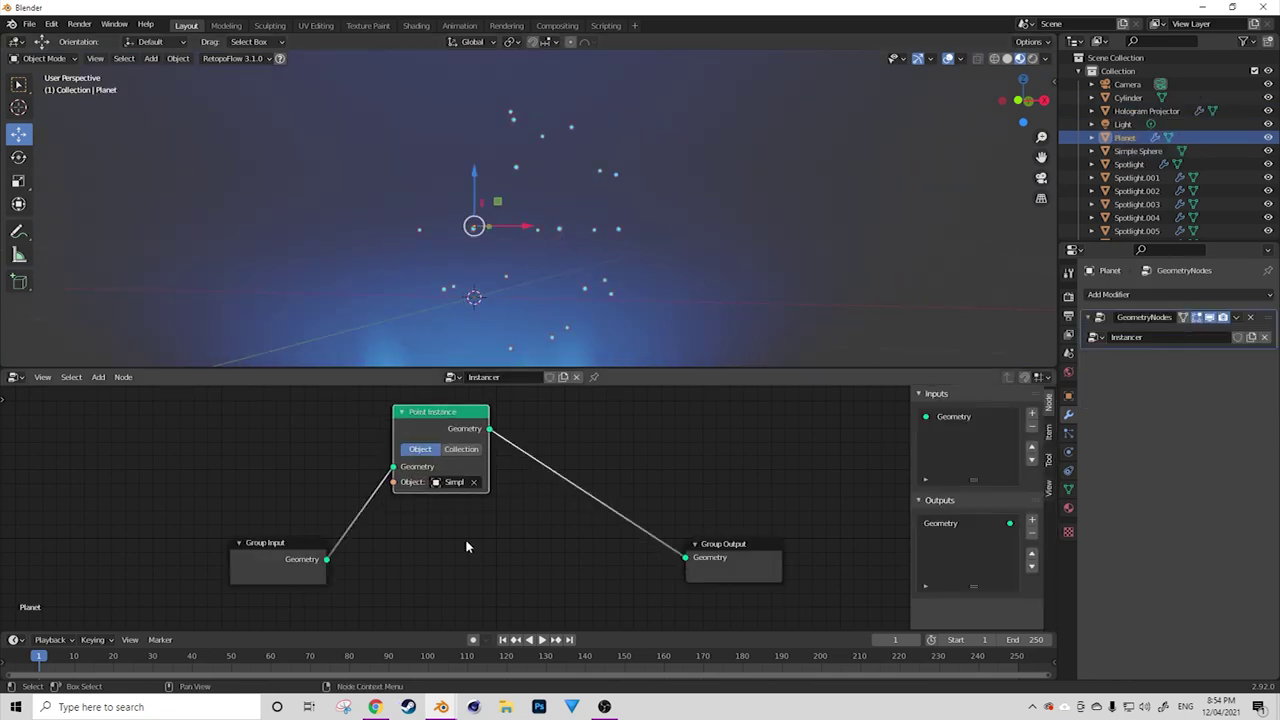
pyautogui.hotkey('shift', 'a')
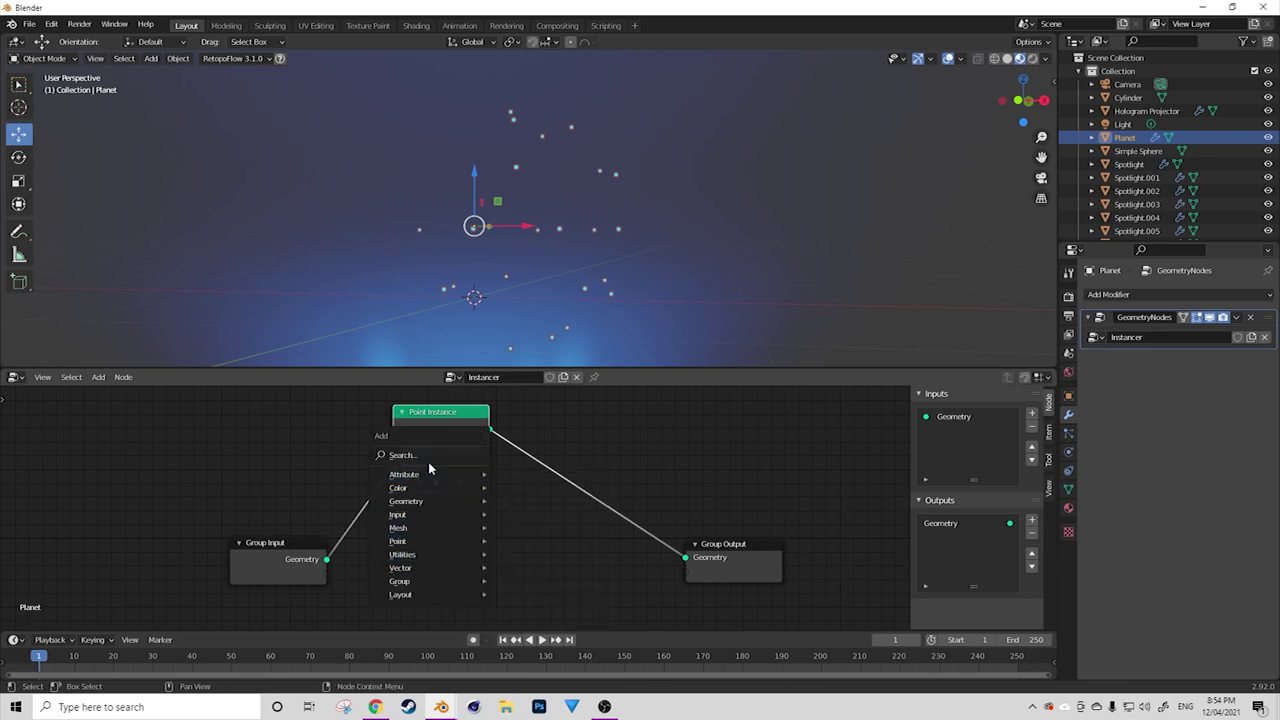
pyautogui.moveTo(425, 515)
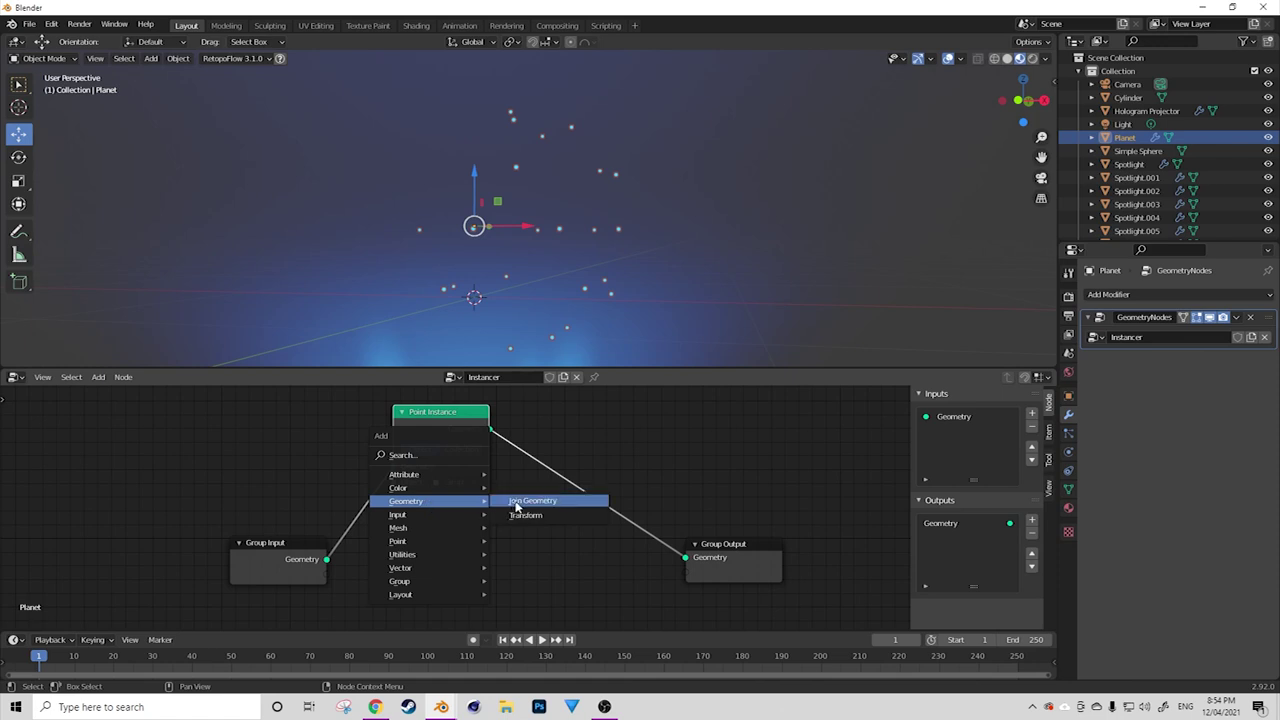
pyautogui.click(514, 504)
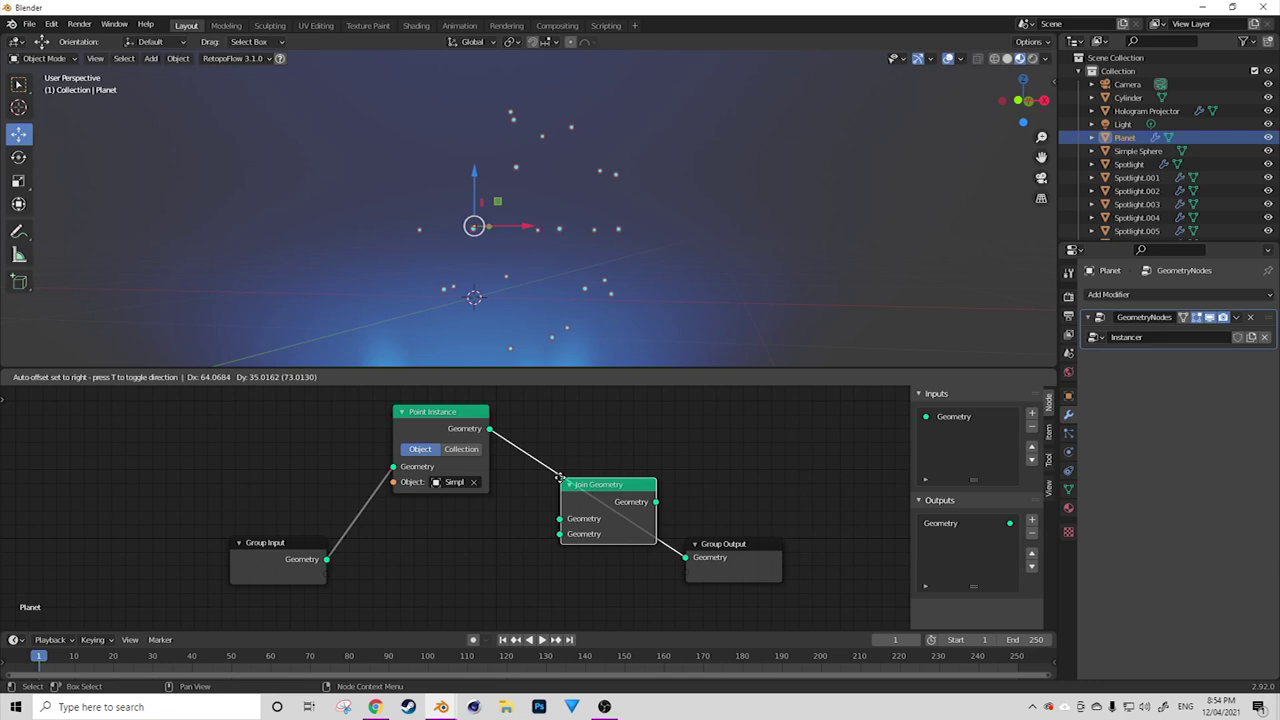
pyautogui.click(560, 478)
pyautogui.click(324, 567)
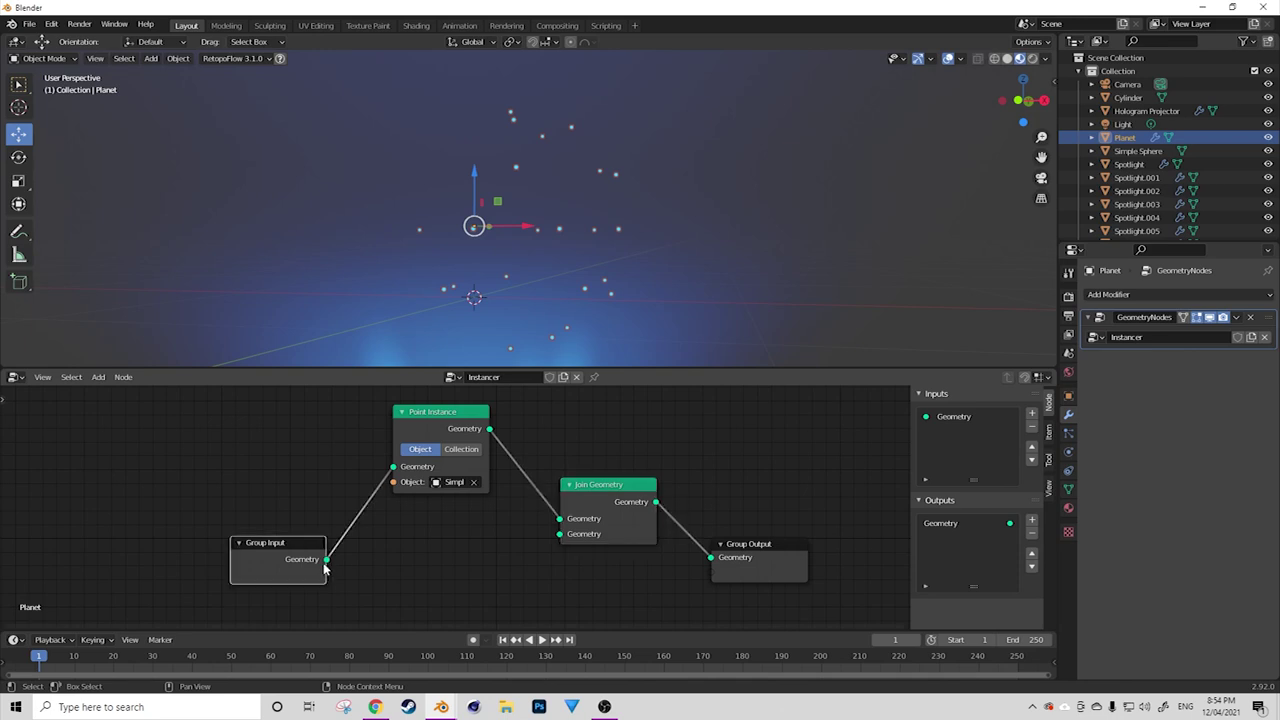
pyautogui.moveTo(326, 560); pyautogui.dragTo(568, 538)
pyautogui.moveTo(600, 491); pyautogui.dragTo(597, 514)
# Check the wireframe with dots, then rearrange the Point Instance, Group Input, Join Geometry and Group Output nodes.
pyautogui.press('a')
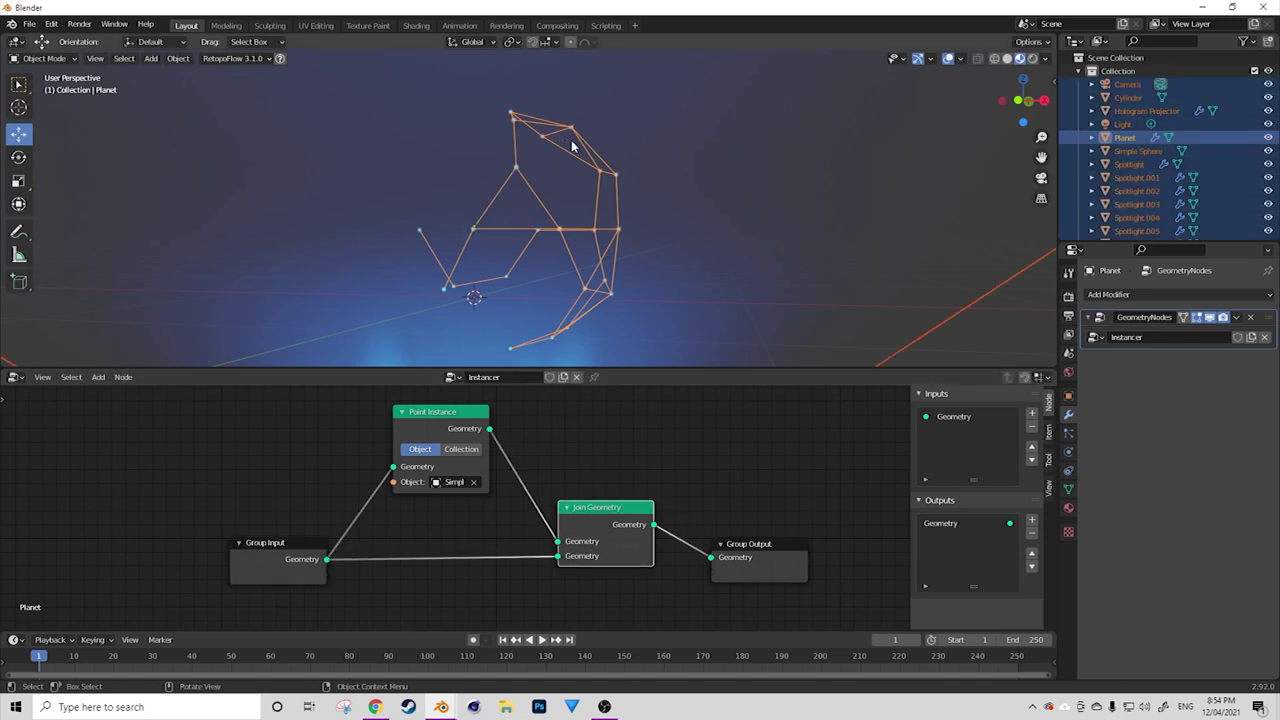
pyautogui.hotkey('alt', 'a')
pyautogui.moveTo(572, 146); pyautogui.dragTo(572, 200, button='middle')
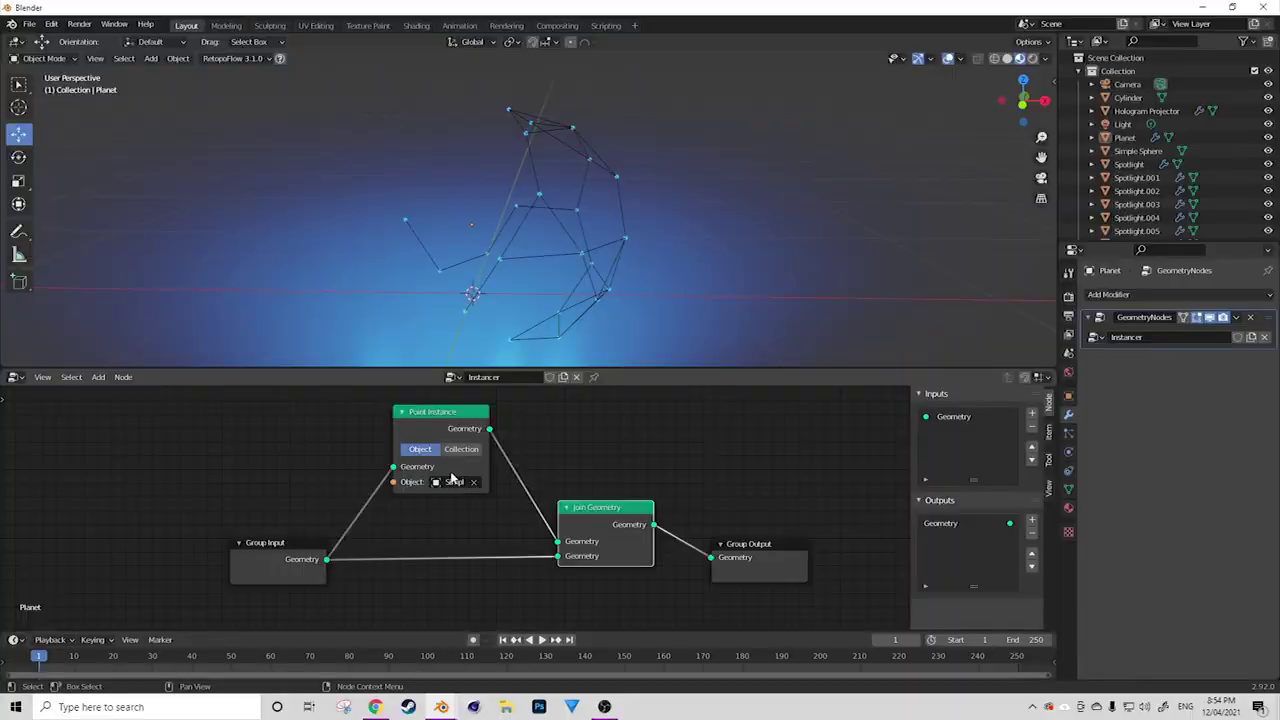
pyautogui.moveTo(462, 430); pyautogui.dragTo(464, 399)
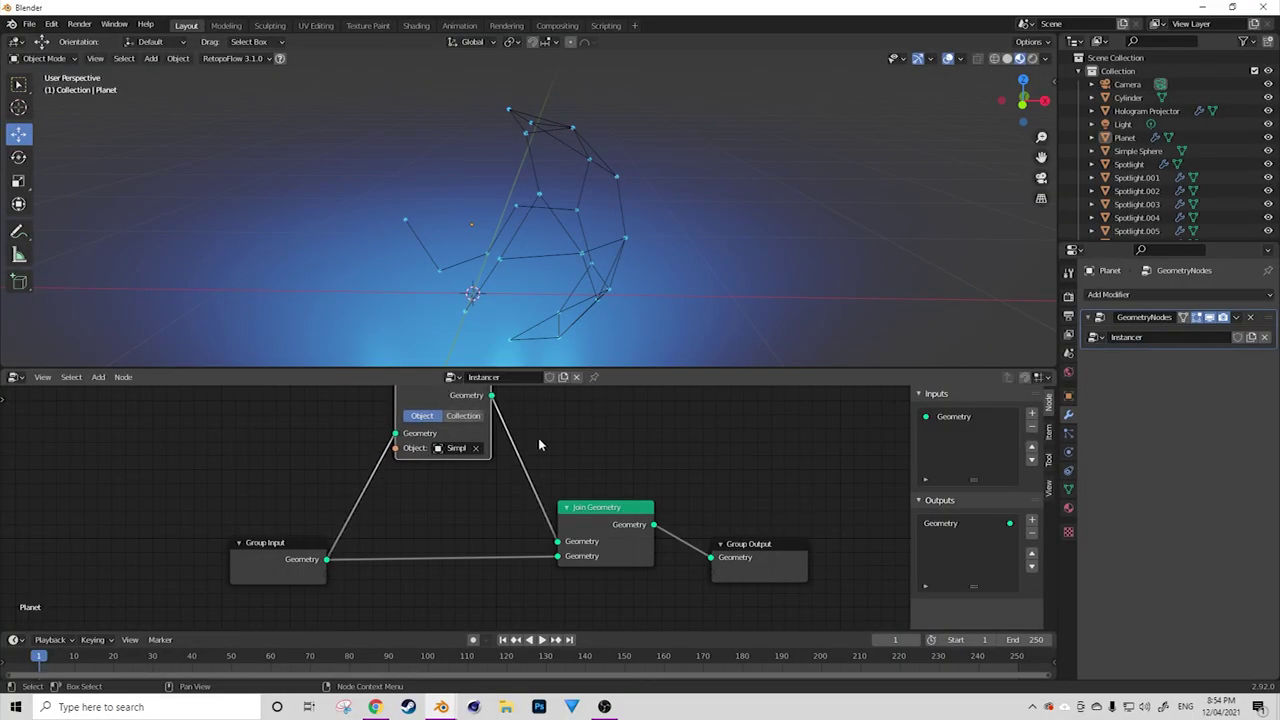
pyautogui.scroll(-1, 494, 456)
pyautogui.scroll(-1, 340, 530)
pyautogui.moveTo(320, 540); pyautogui.dragTo(312, 534)
pyautogui.moveTo(556, 513)
pyautogui.mouseDown()
pyautogui.moveTo(566, 510)
pyautogui.moveTo(556, 514)
pyautogui.mouseUp()
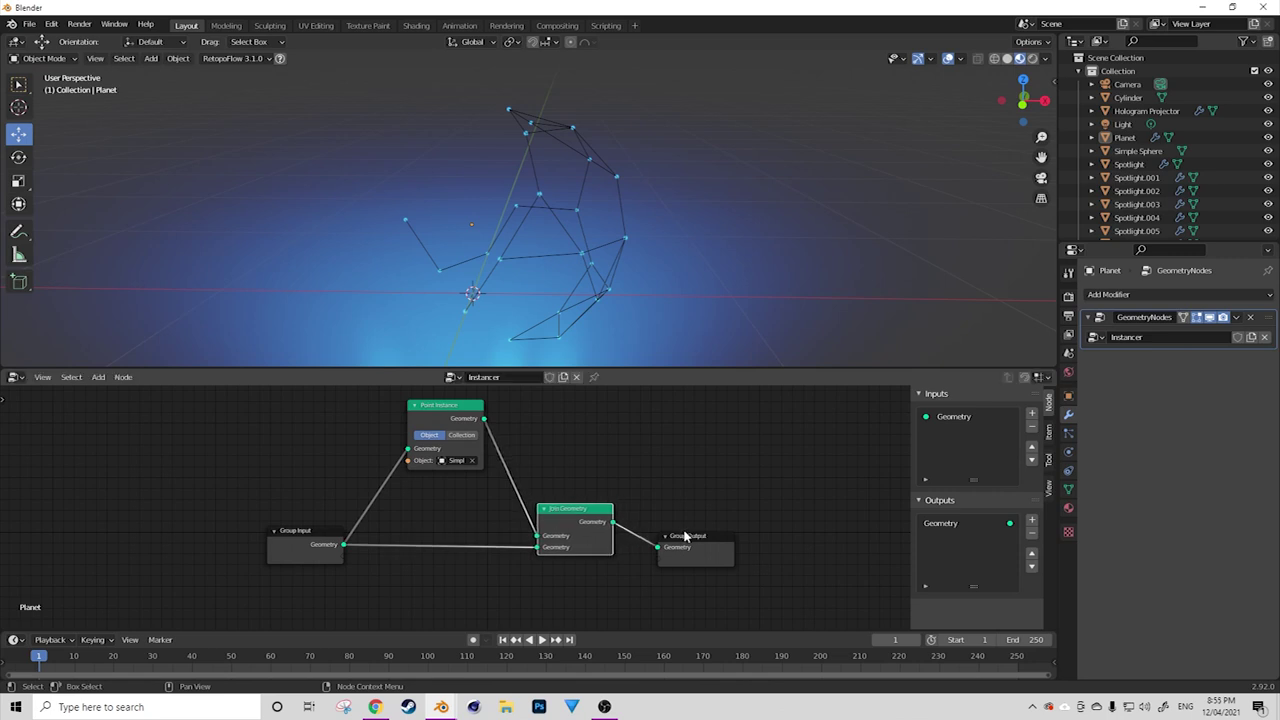
pyautogui.moveTo(685, 537); pyautogui.dragTo(782, 529)
pyautogui.moveTo(578, 518); pyautogui.dragTo(646, 500)
pyautogui.hotkey('shift', 'a')
pyautogui.click(461, 427)
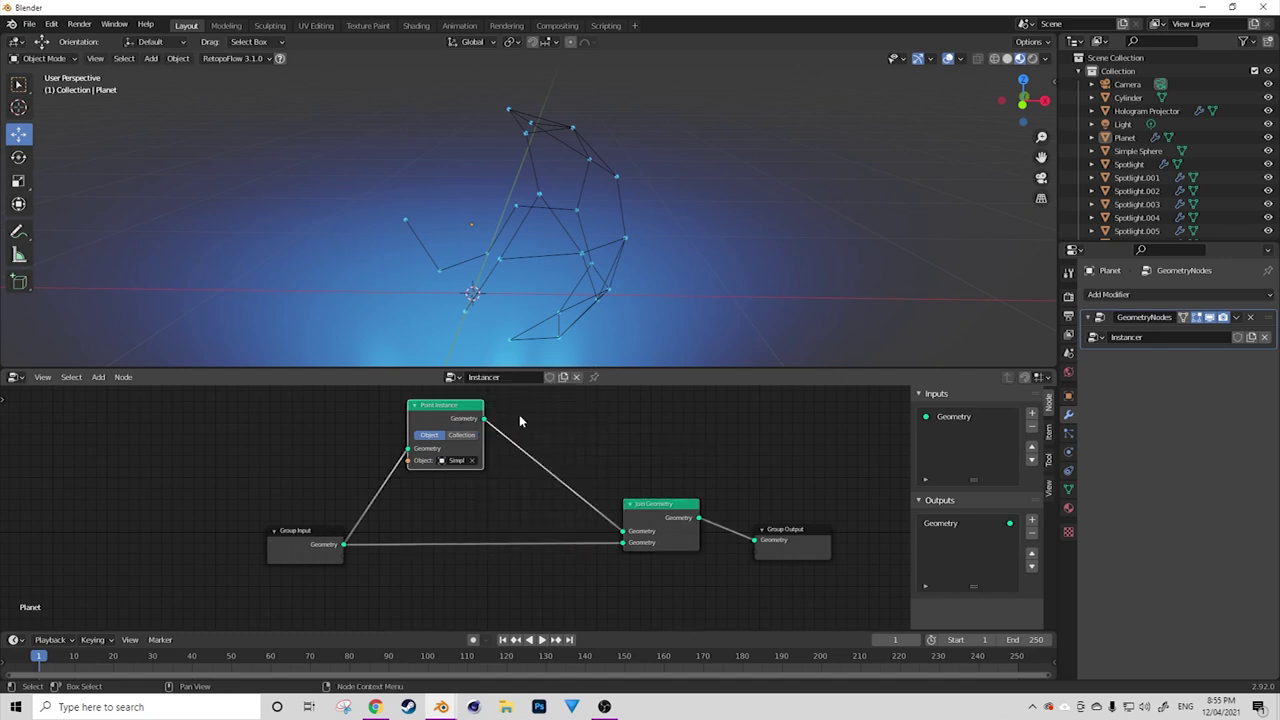
pyautogui.click(650, 506)
pyautogui.hotkey('shift', 'a')
# Drop a Transform node between Point Instance and Join Geometry and reposition the nodes.
pyautogui.moveTo(603, 446)
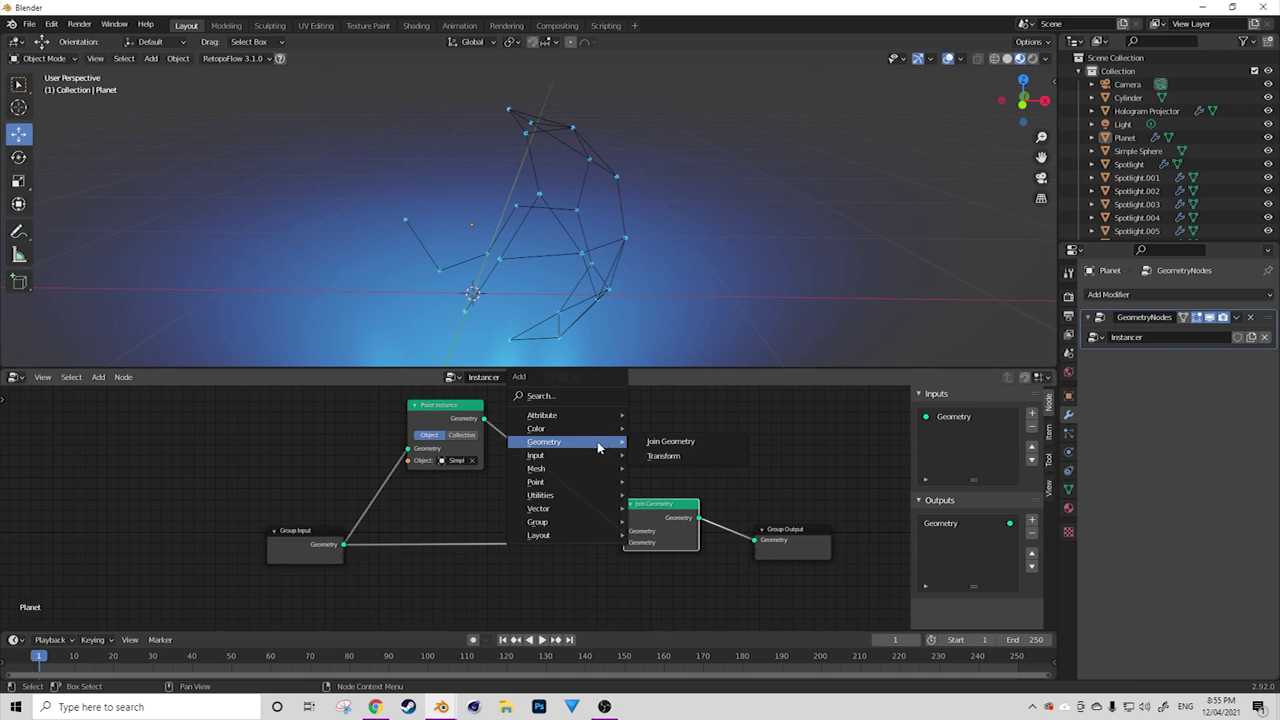
pyautogui.click(663, 456)
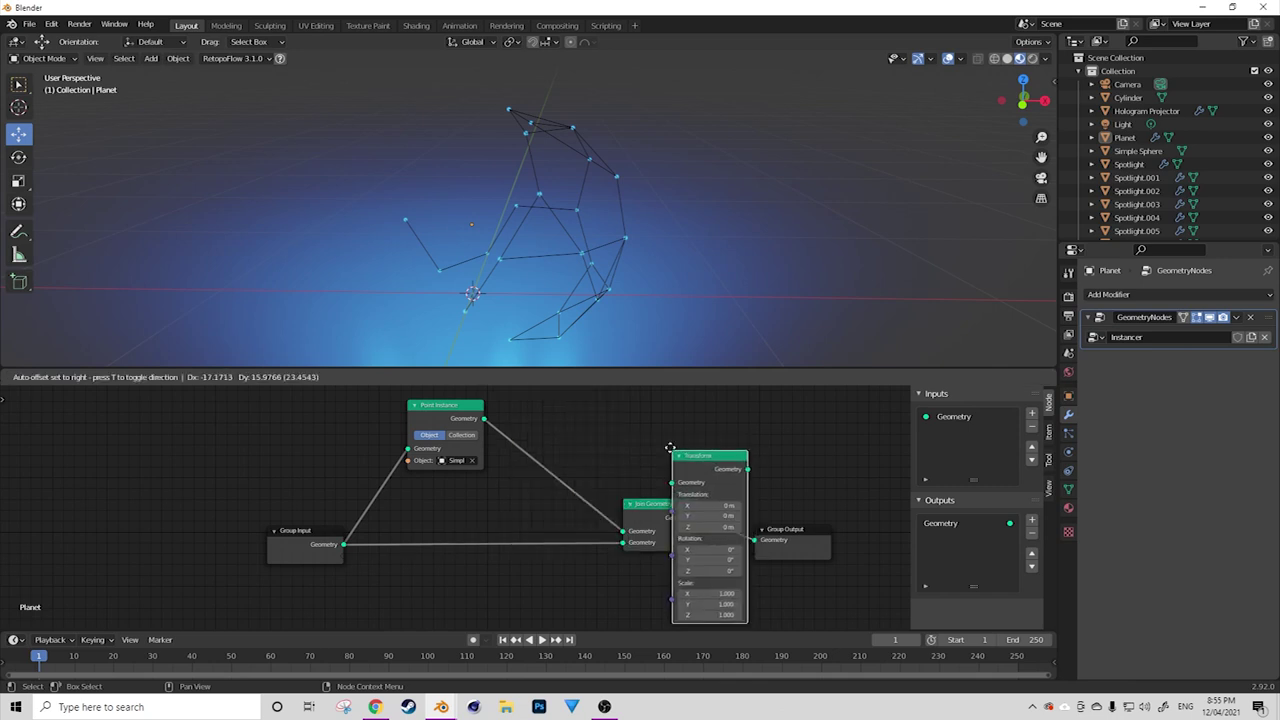
pyautogui.click(540, 598)
pyautogui.moveTo(600, 504); pyautogui.dragTo(583, 595, button='middle')
pyautogui.moveTo(432, 509); pyautogui.dragTo(407, 480)
pyautogui.scroll(-2, 620, 541)
pyautogui.scroll(3, 620, 541)
pyautogui.moveTo(620, 541); pyautogui.dragTo(617, 482, button='middle')
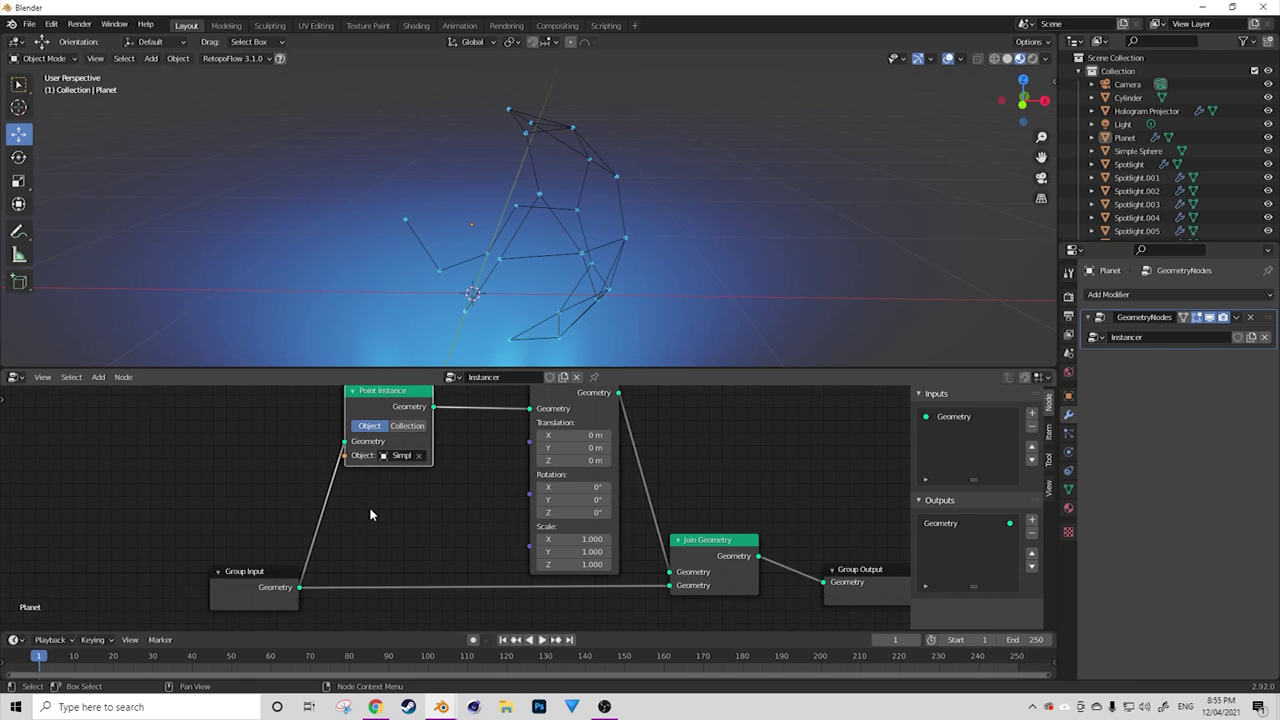
pyautogui.hotkey('shift', 'a')
pyautogui.moveTo(358, 523)
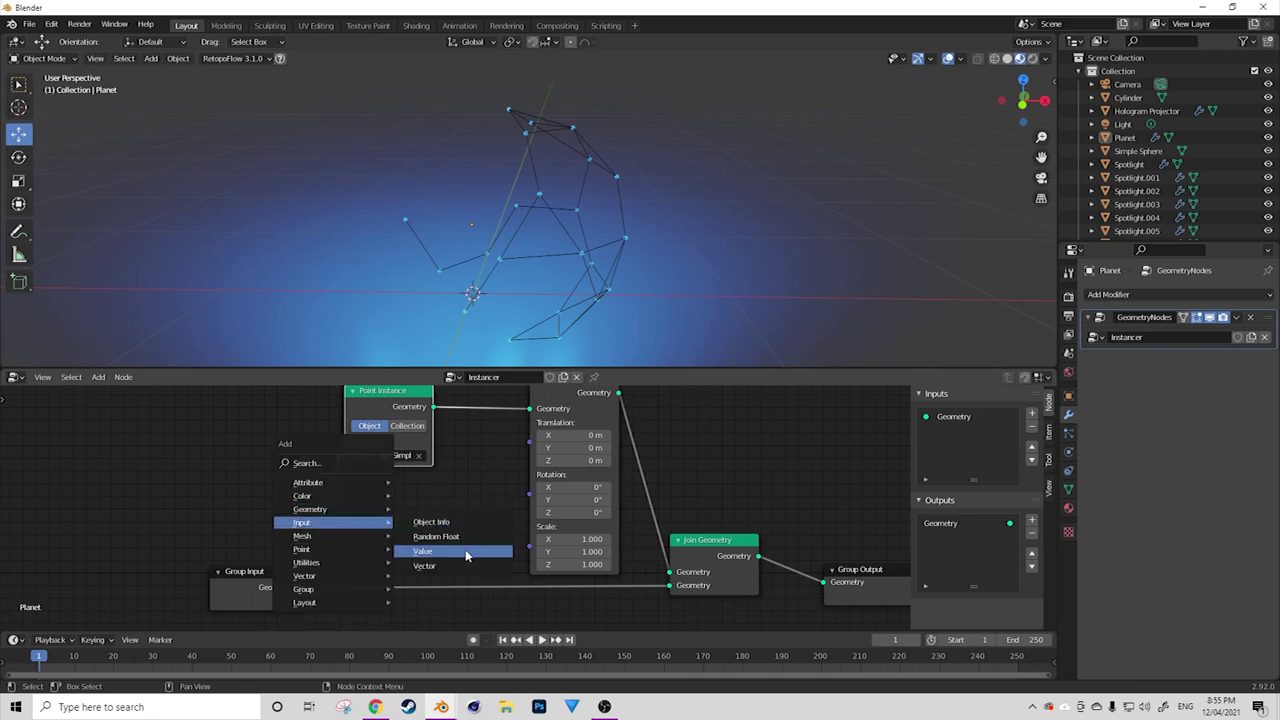
# Add a Value node wired to the Transform node's Scale and set it to 1.
pyautogui.click(423, 551)
pyautogui.click(463, 535)
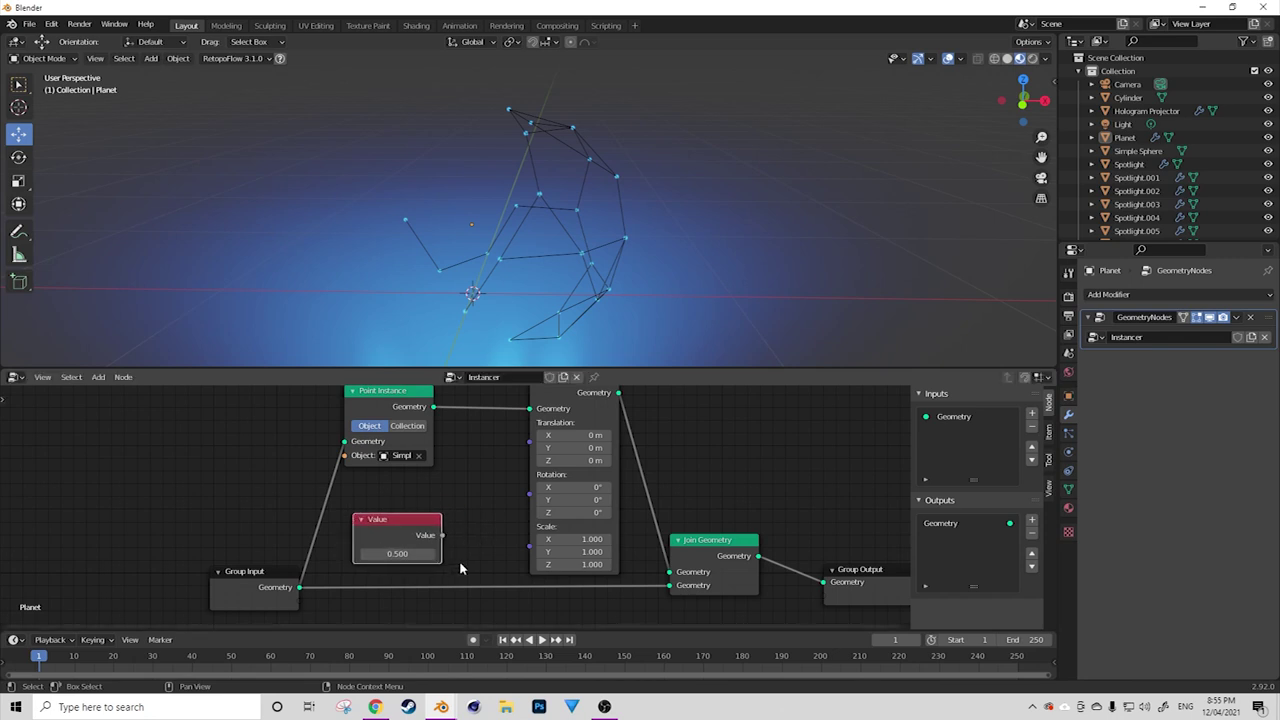
pyautogui.moveTo(443, 538); pyautogui.dragTo(533, 549)
pyautogui.click(404, 553)
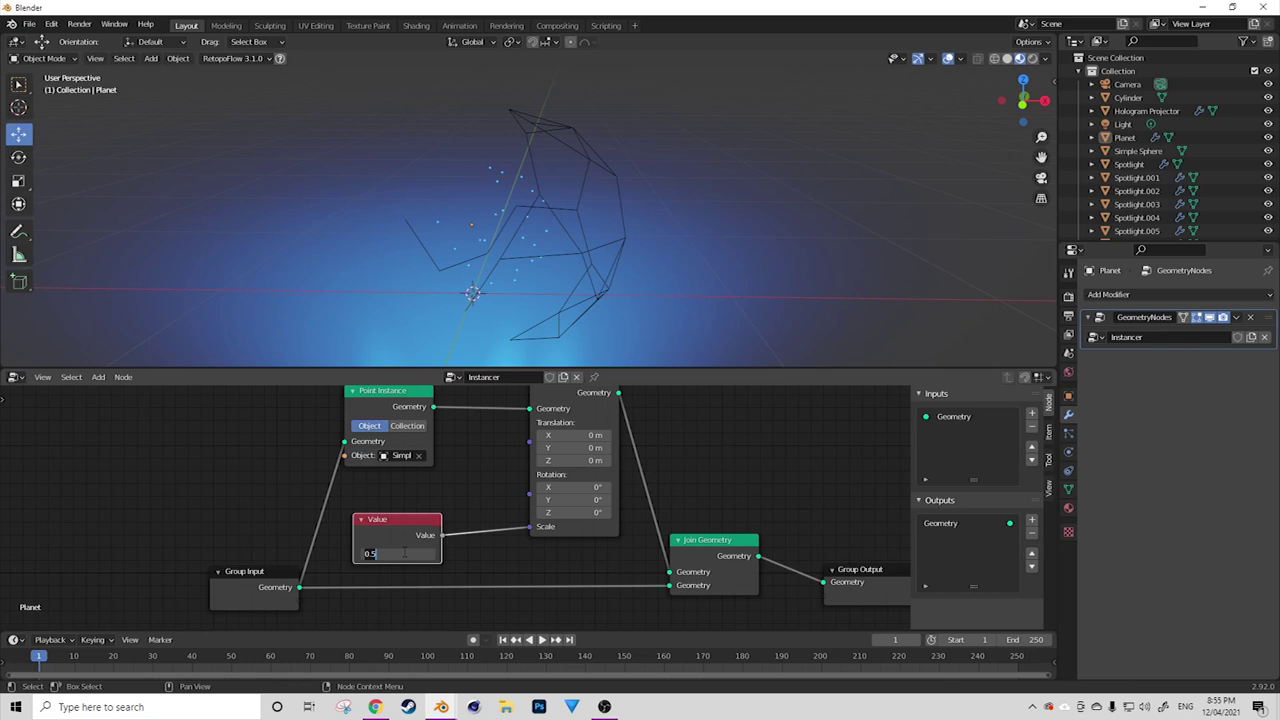
pyautogui.write('1')
pyautogui.press('Return')
# Try a value of 0.5 on the Value node, then set it back to exactly 1.000.
pyautogui.moveTo(389, 541); pyautogui.dragTo(381, 533)
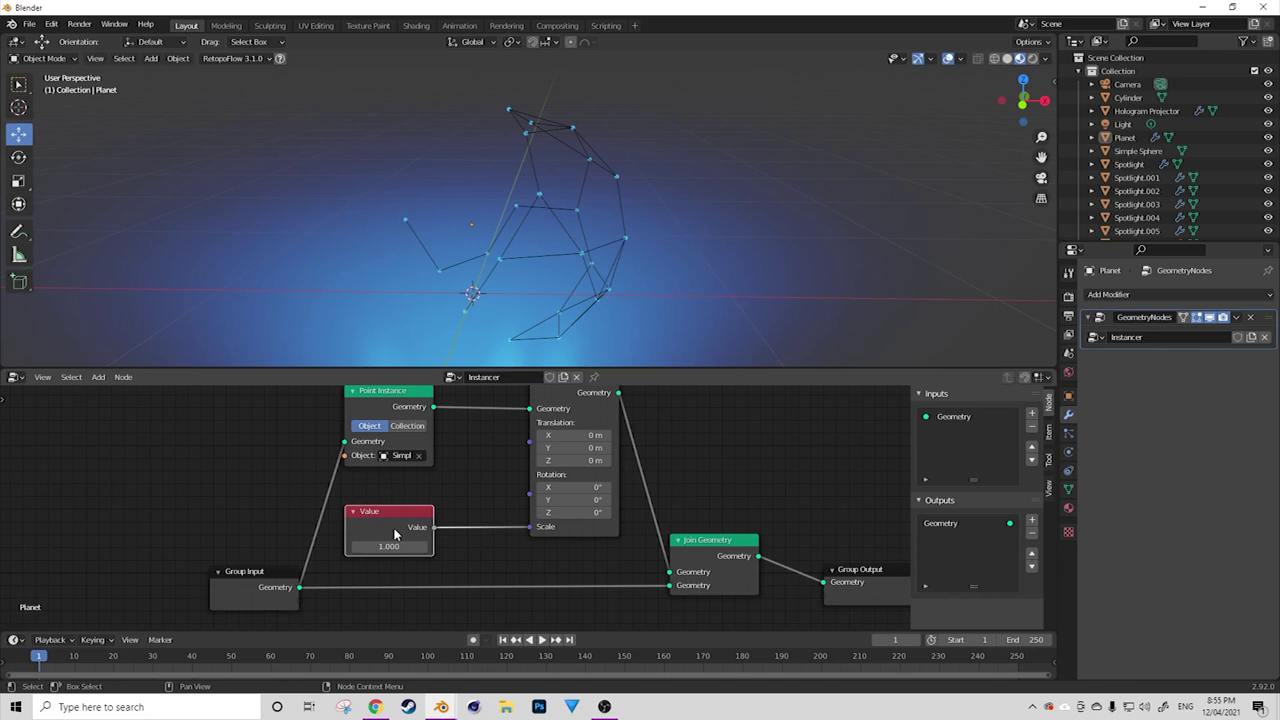
pyautogui.click(388, 546)
pyautogui.write('0.5')
pyautogui.press('Return')
pyautogui.moveTo(388, 546)
pyautogui.mouseDown()
pyautogui.moveTo(461, 546)
pyautogui.moveTo(391, 546)
pyautogui.moveTo(409, 541)
pyautogui.mouseUp()
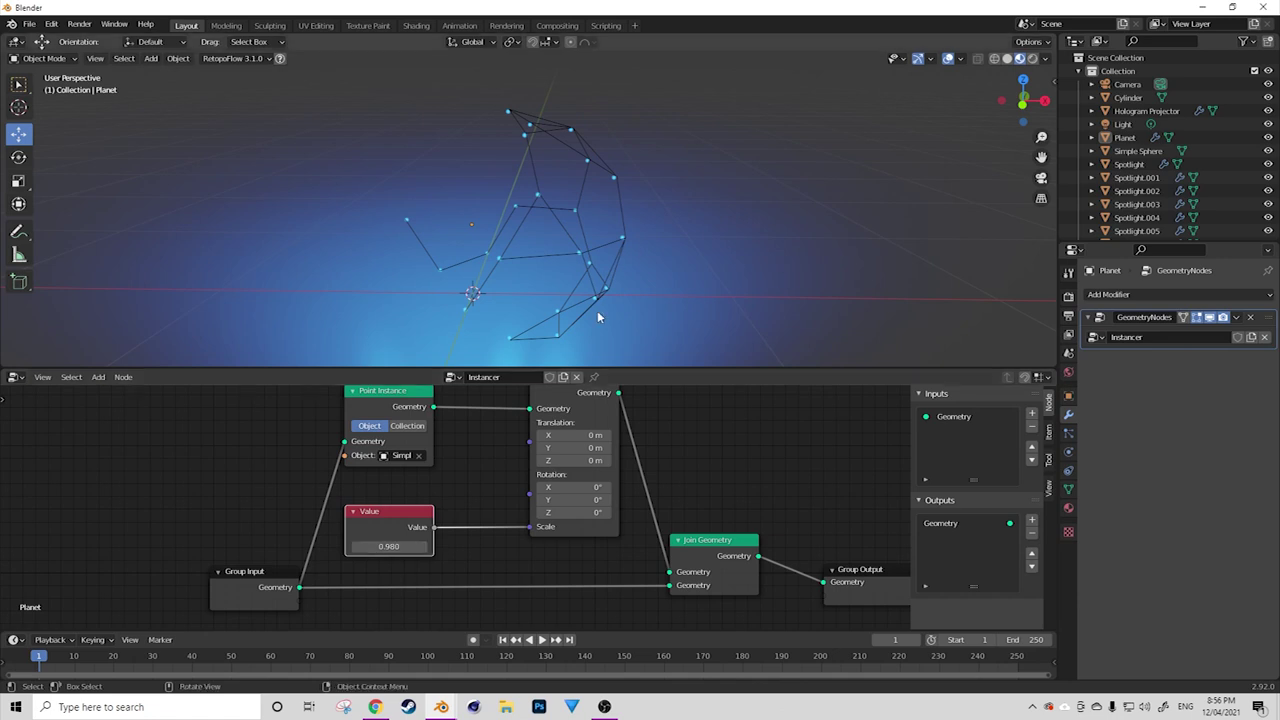
pyautogui.doubleClick(409, 546)
pyautogui.write('1')
pyautogui.press('Return')
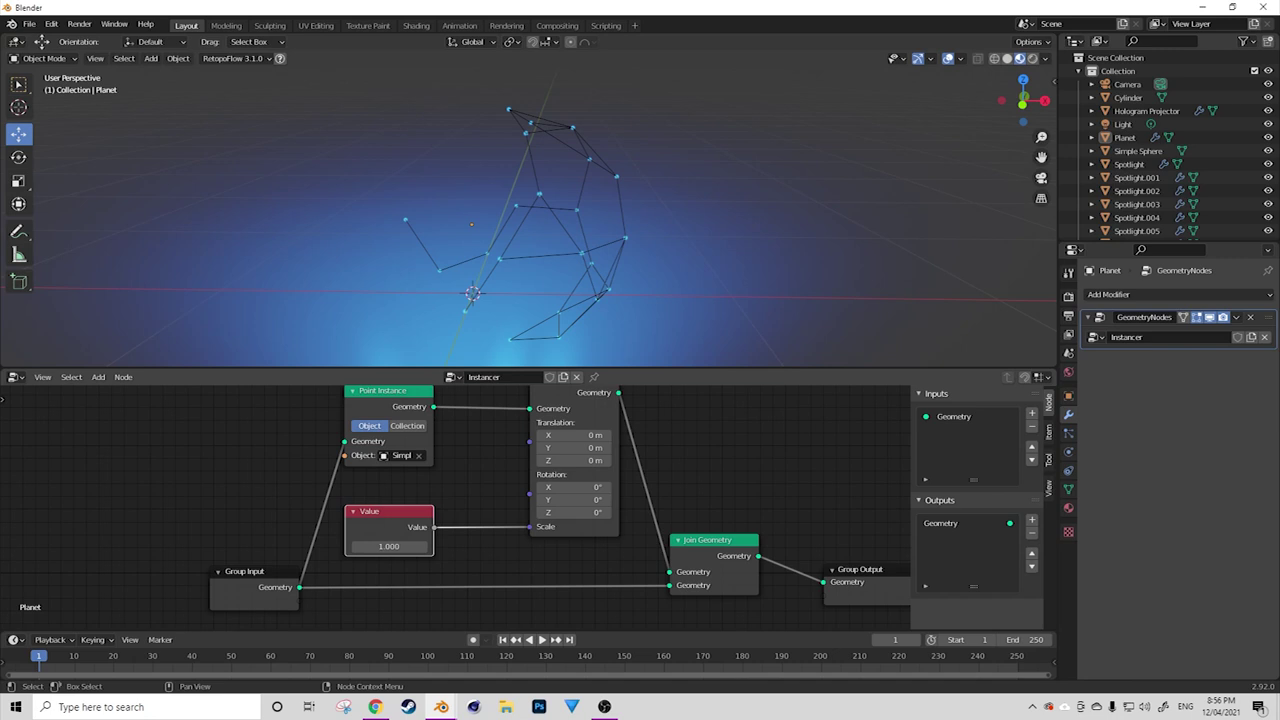
pyautogui.click(1175, 292)
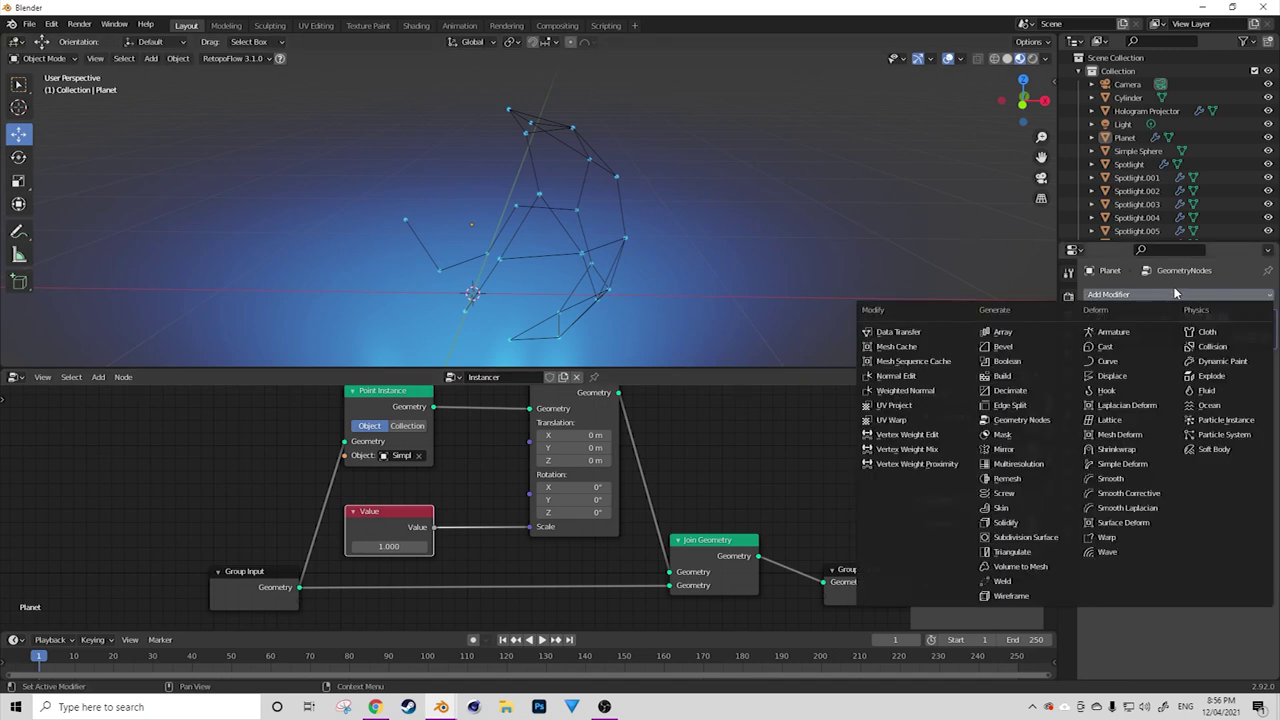
# Add a Simple Subdivision Surface modifier with viewport and render levels of 5.
pyautogui.click(1039, 537)
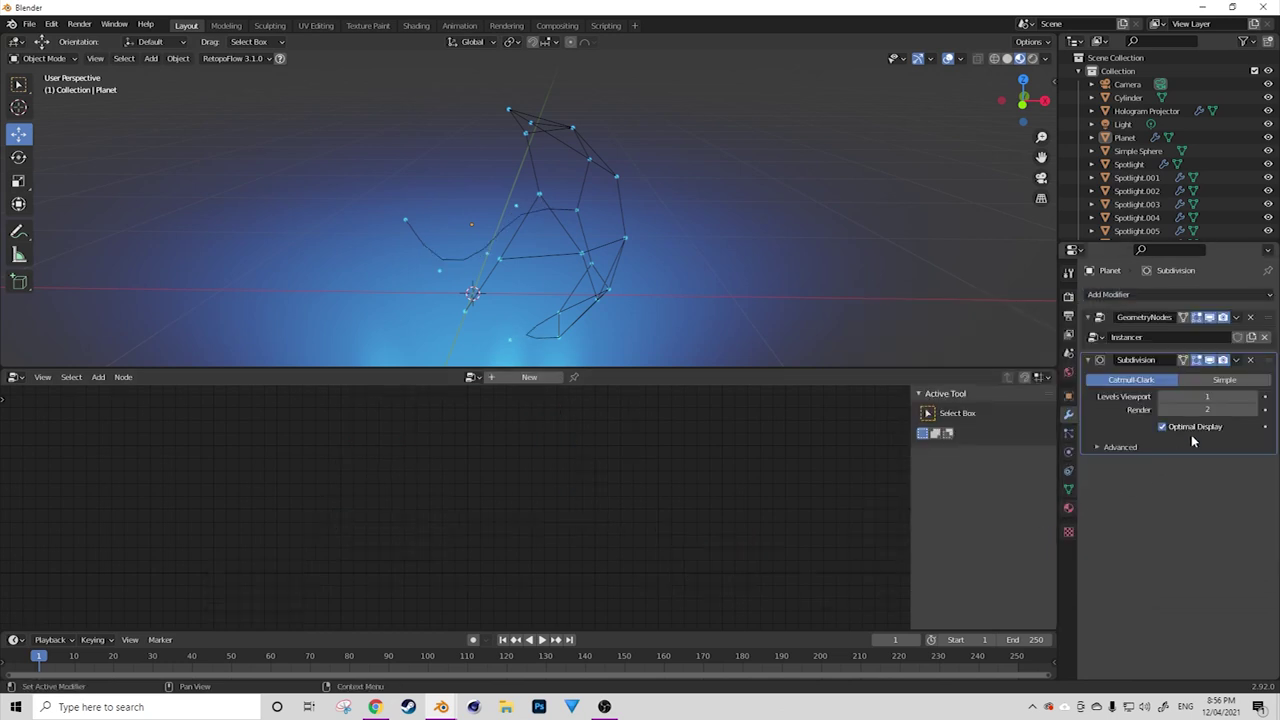
pyautogui.click(1223, 380)
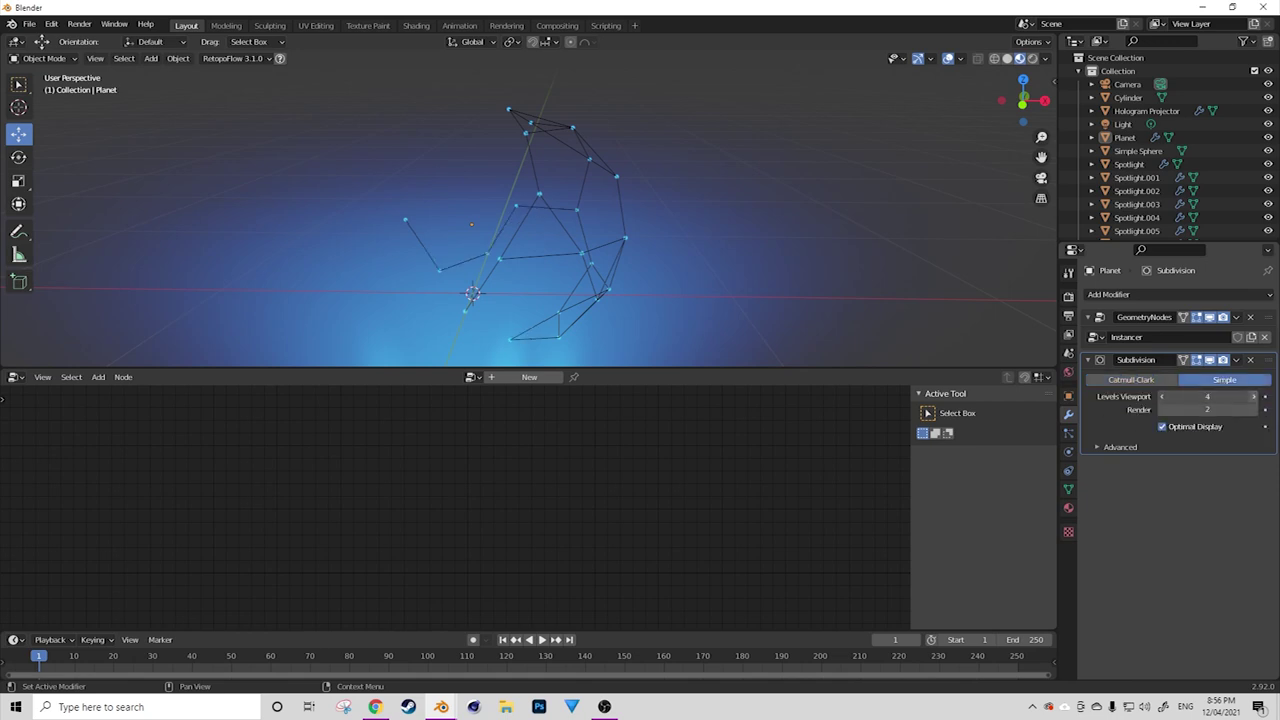
pyautogui.moveTo(1208, 397); pyautogui.dragTo(1260, 420)
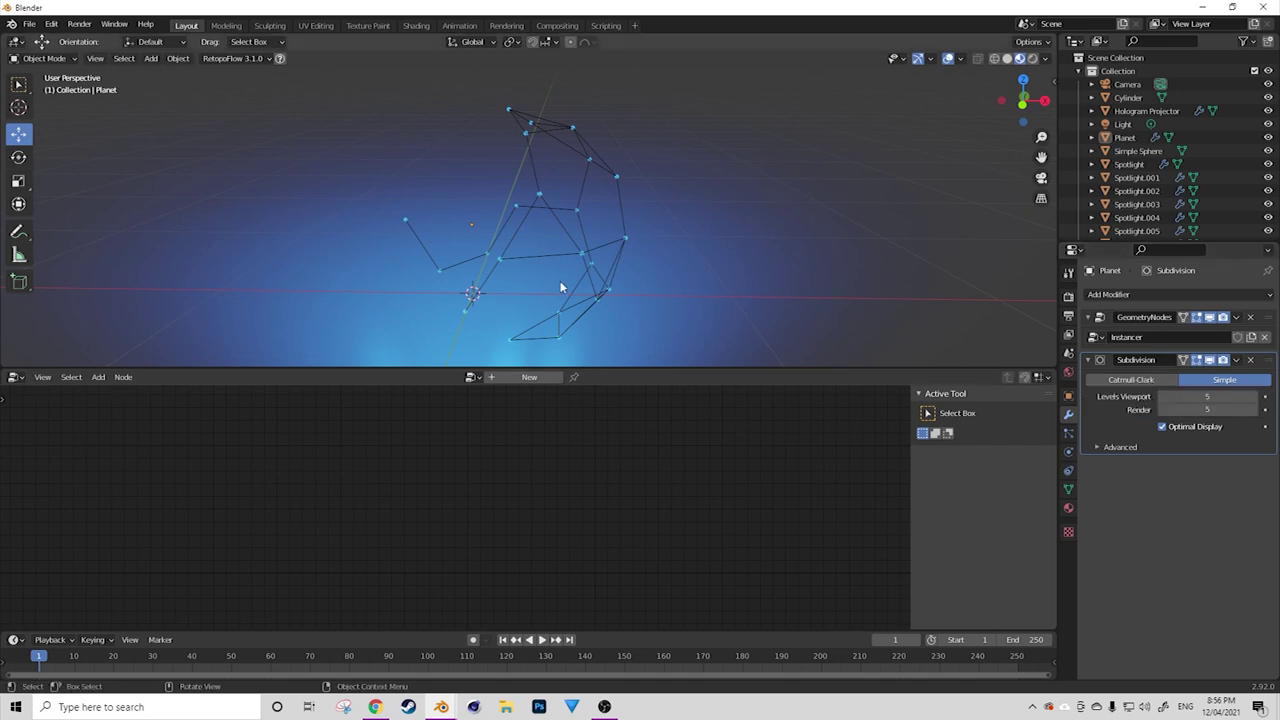
pyautogui.scroll(4, 614, 194)
pyautogui.moveTo(614, 194); pyautogui.dragTo(560, 160, button='middle')
pyautogui.moveTo(506, 206); pyautogui.dragTo(586, 241, button='middle')
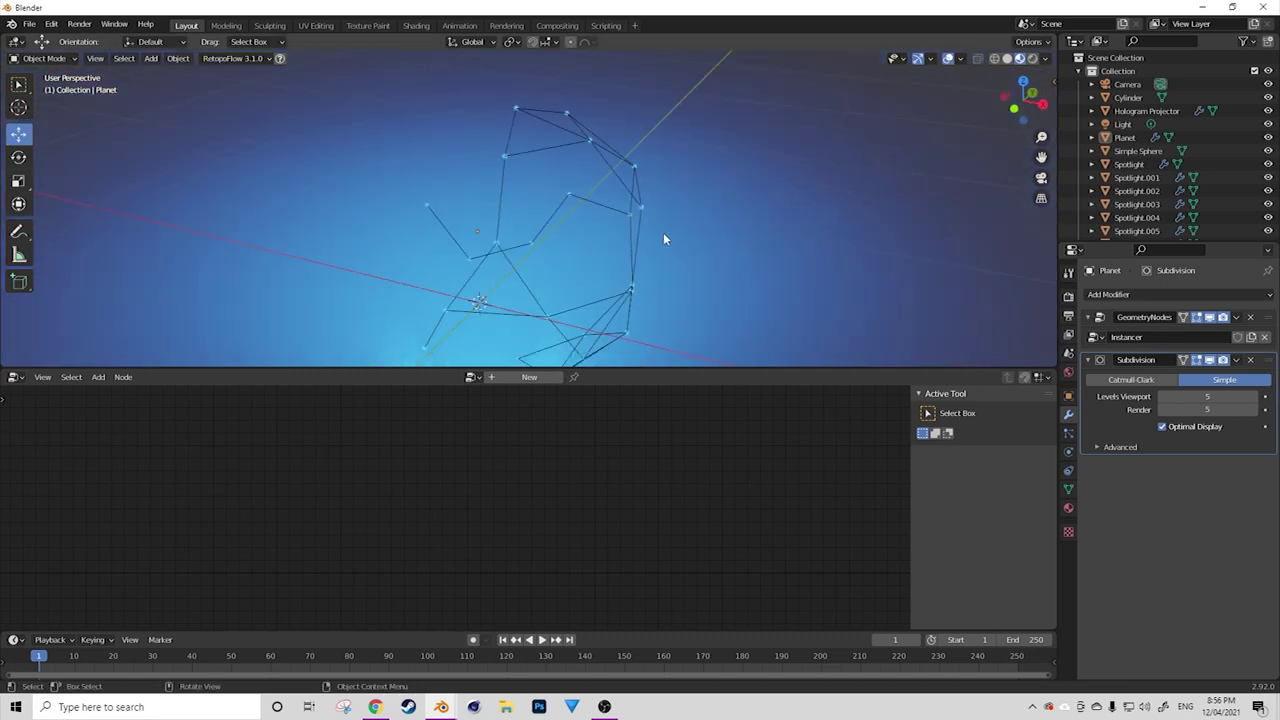
# Add a Sphere Cast modifier with Factor 1 and inspect the rounded wireframe.
pyautogui.click(1173, 296)
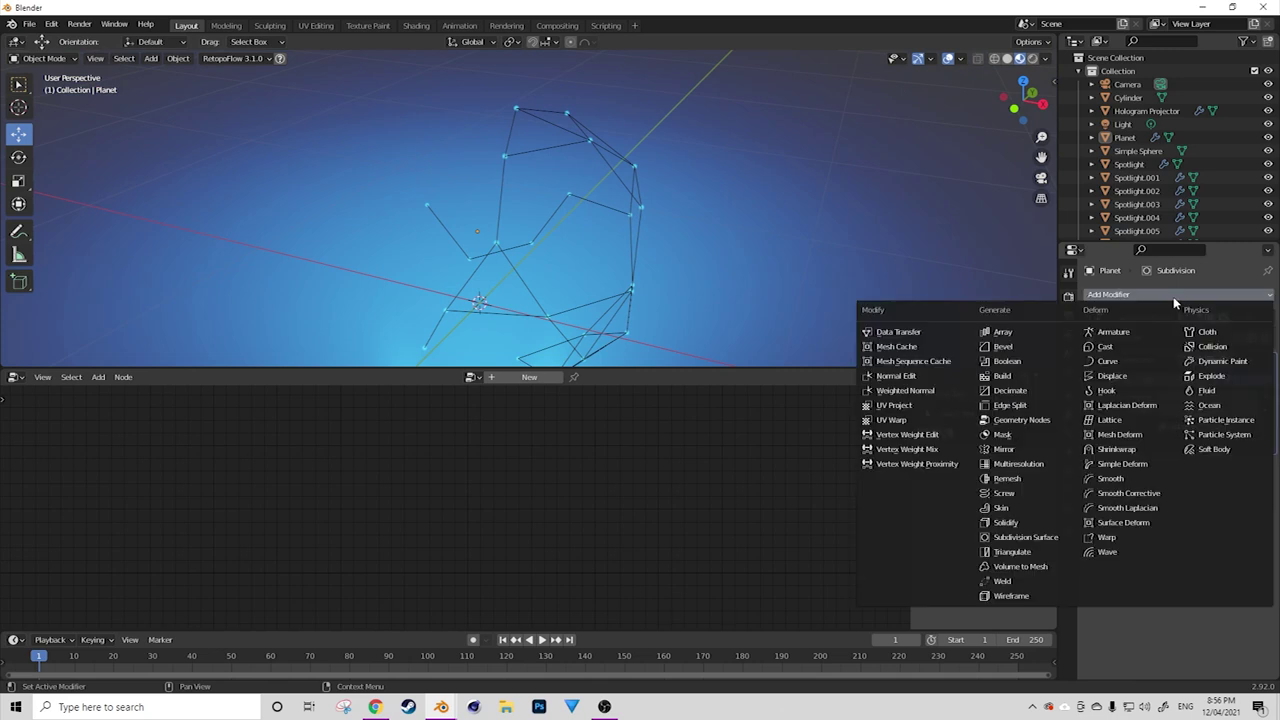
pyautogui.click(1126, 349)
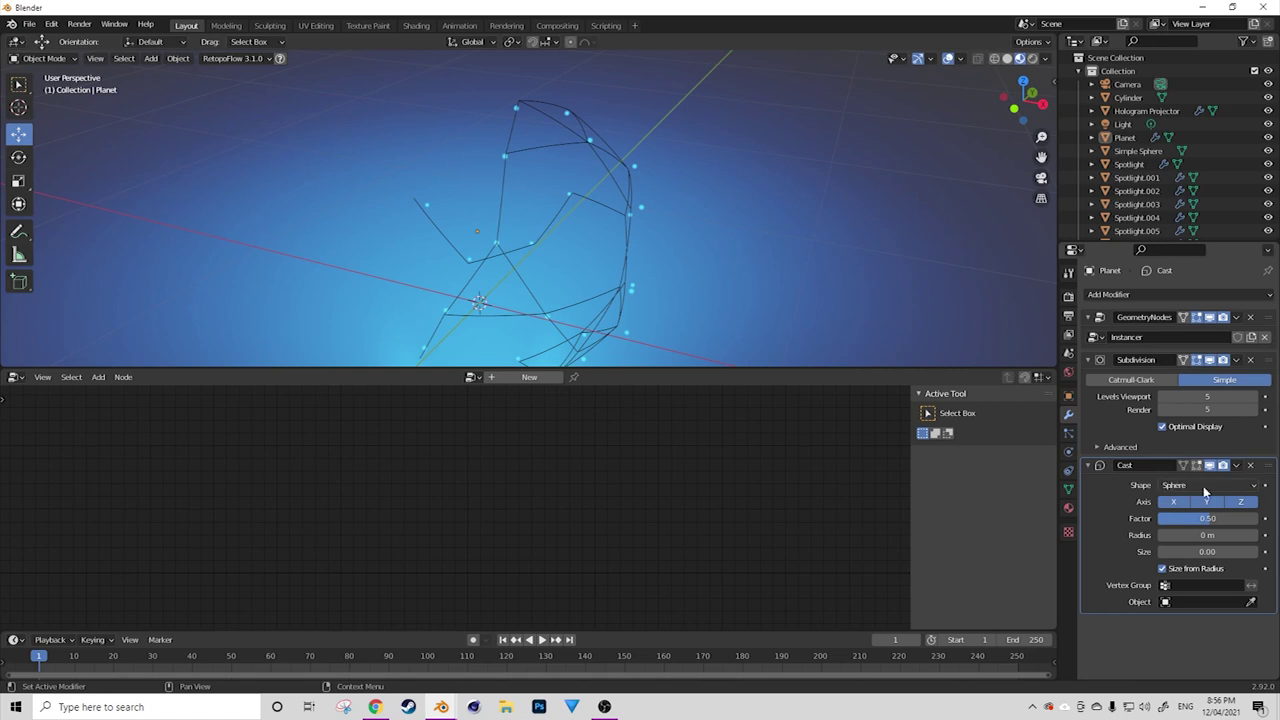
pyautogui.click(1207, 519)
pyautogui.write('1')
pyautogui.press('Return')
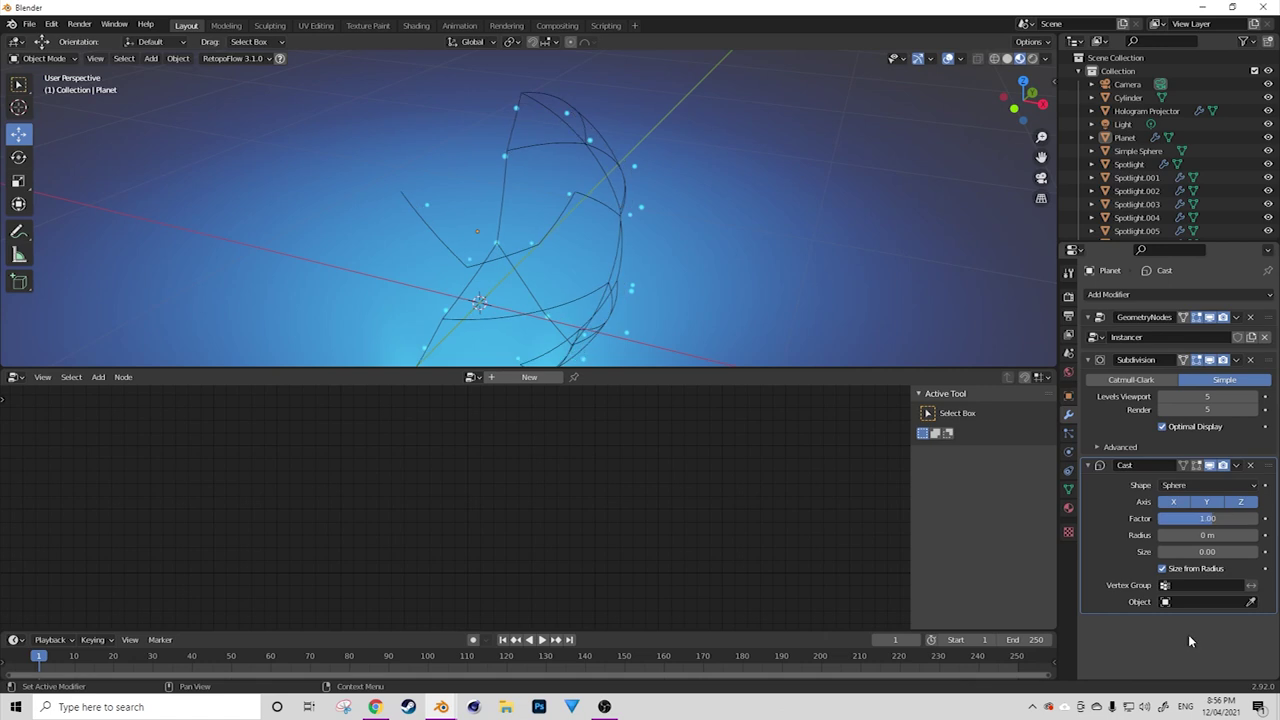
pyautogui.moveTo(819, 298); pyautogui.dragTo(477, 98, button='middle')
pyautogui.moveTo(416, 232); pyautogui.dragTo(432, 180, button='middle')
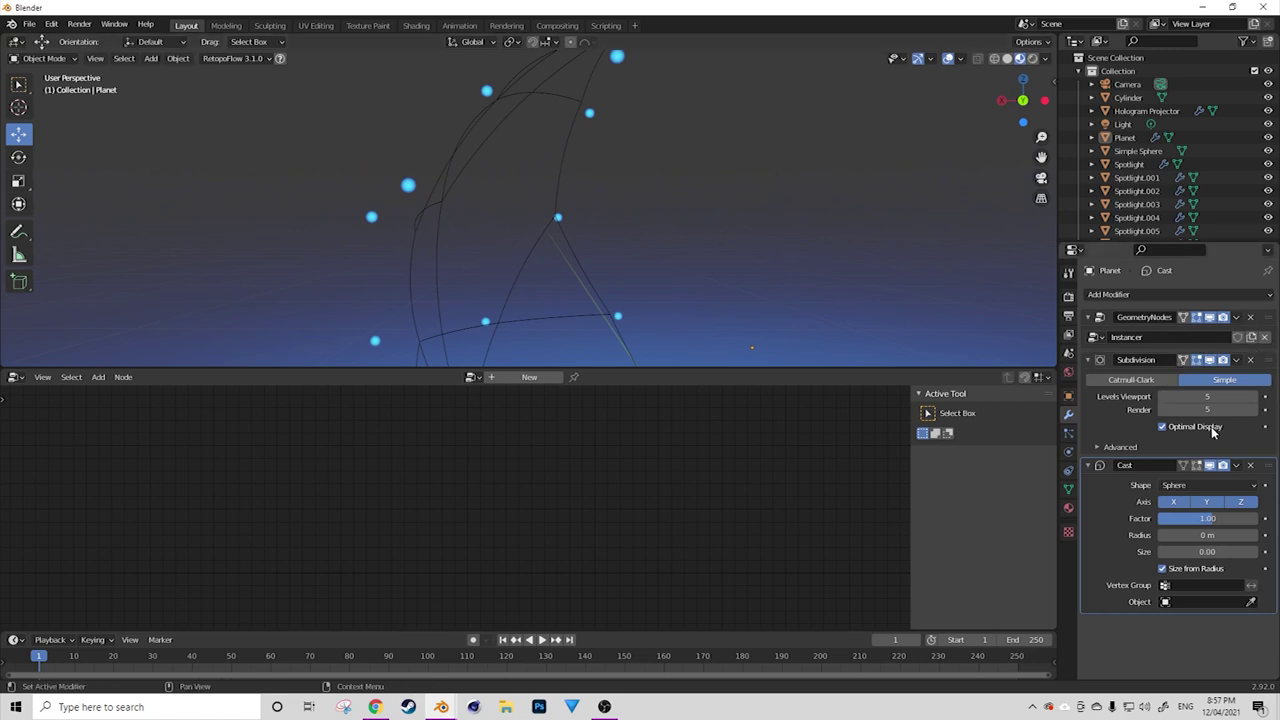
pyautogui.click(1091, 338)
# Lower the Value node's dot scale to 0.930 in the Instancer node tree.
pyautogui.click(1110, 322)
pyautogui.scroll(2, 614, 508)
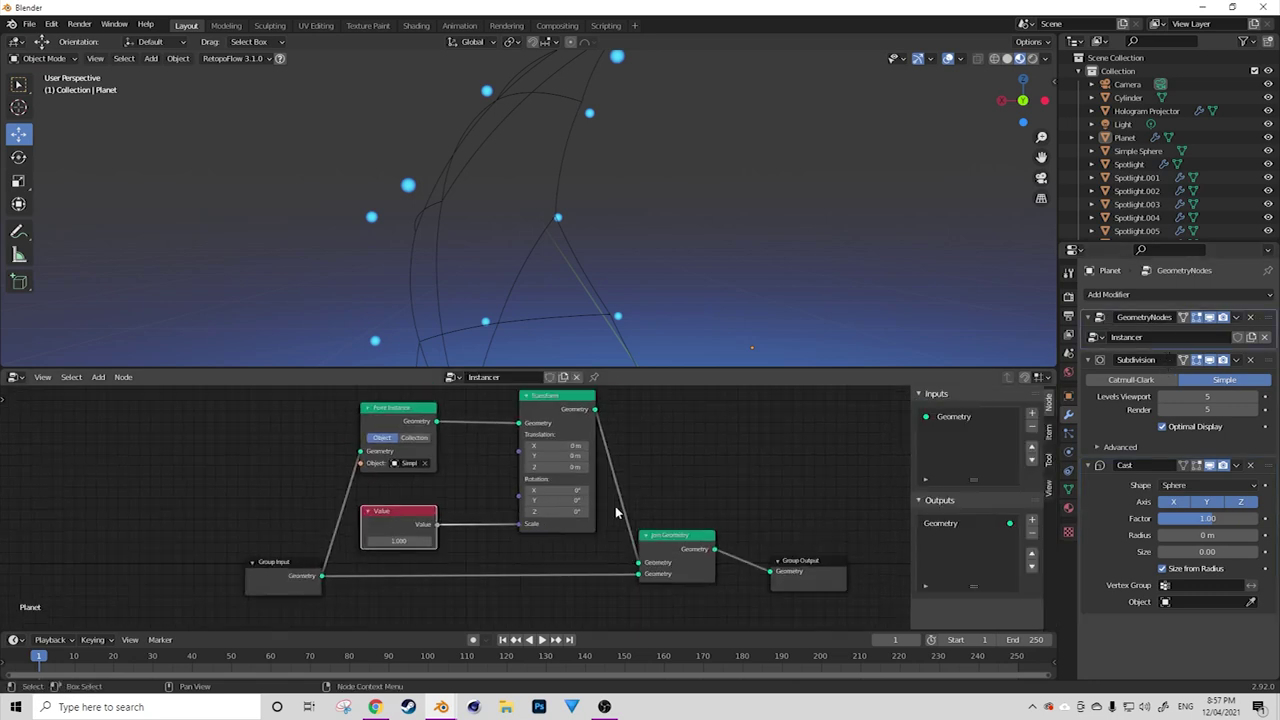
pyautogui.moveTo(380, 556); pyautogui.dragTo(360, 556)
pyautogui.moveTo(595, 285); pyautogui.dragTo(659, 253, button='middle')
pyautogui.scroll(-5, 556, 283)
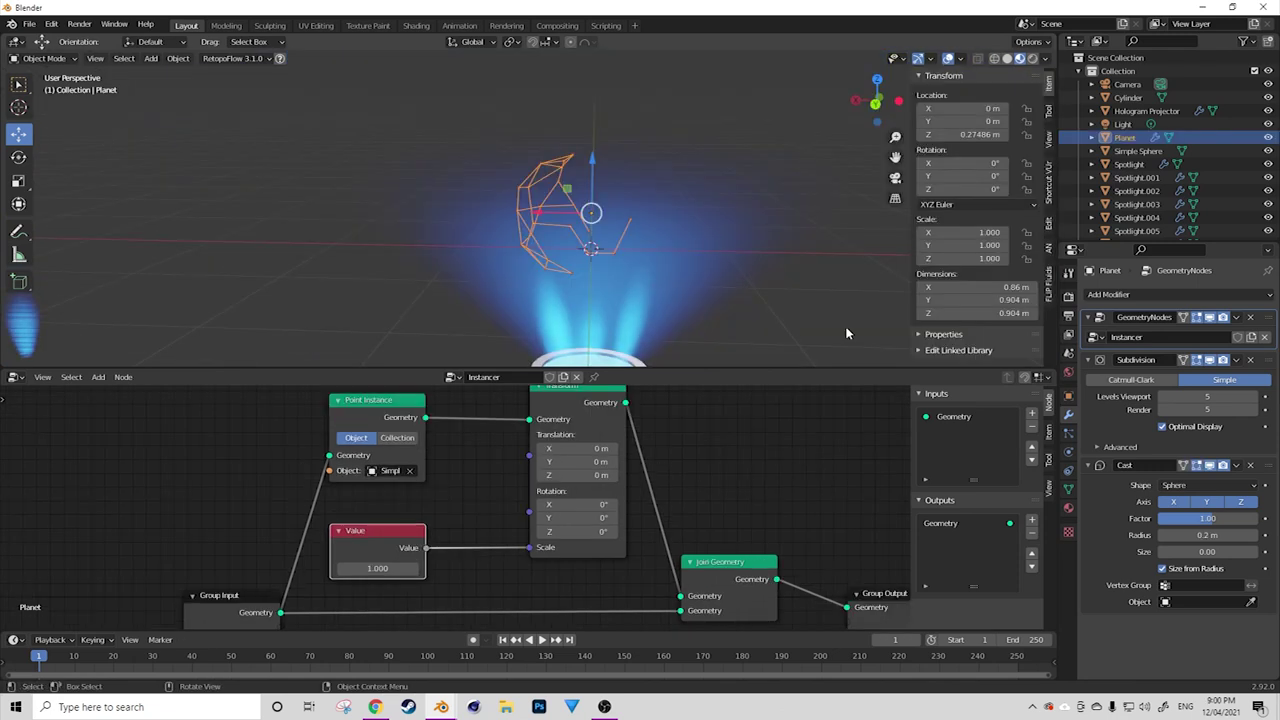
# In front view, move the Planet's whole mesh in Edit Mode toward its origin.
pyautogui.press('KP_1')
pyautogui.scroll(2, 524, 201)
pyautogui.keyDown('shift'); pyautogui.moveTo(524, 201); pyautogui.dragTo(568, 197, button='middle'); pyautogui.keyUp('shift')
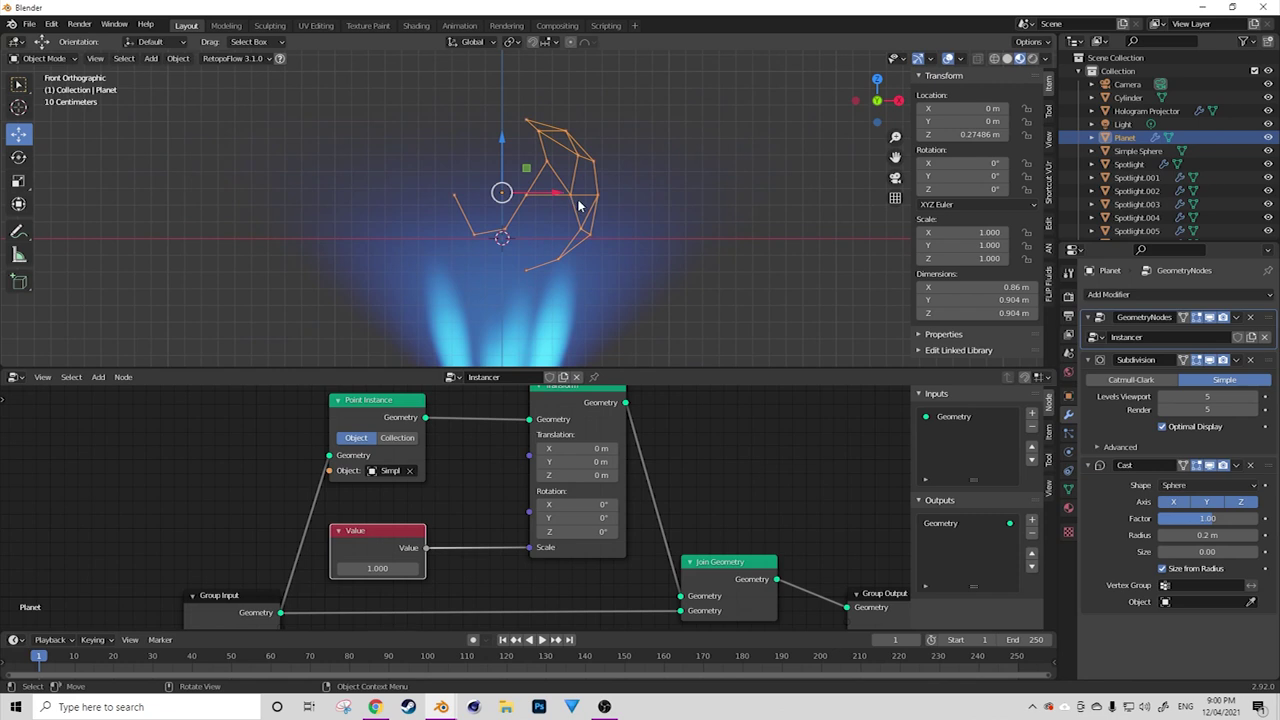
pyautogui.press('Tab')
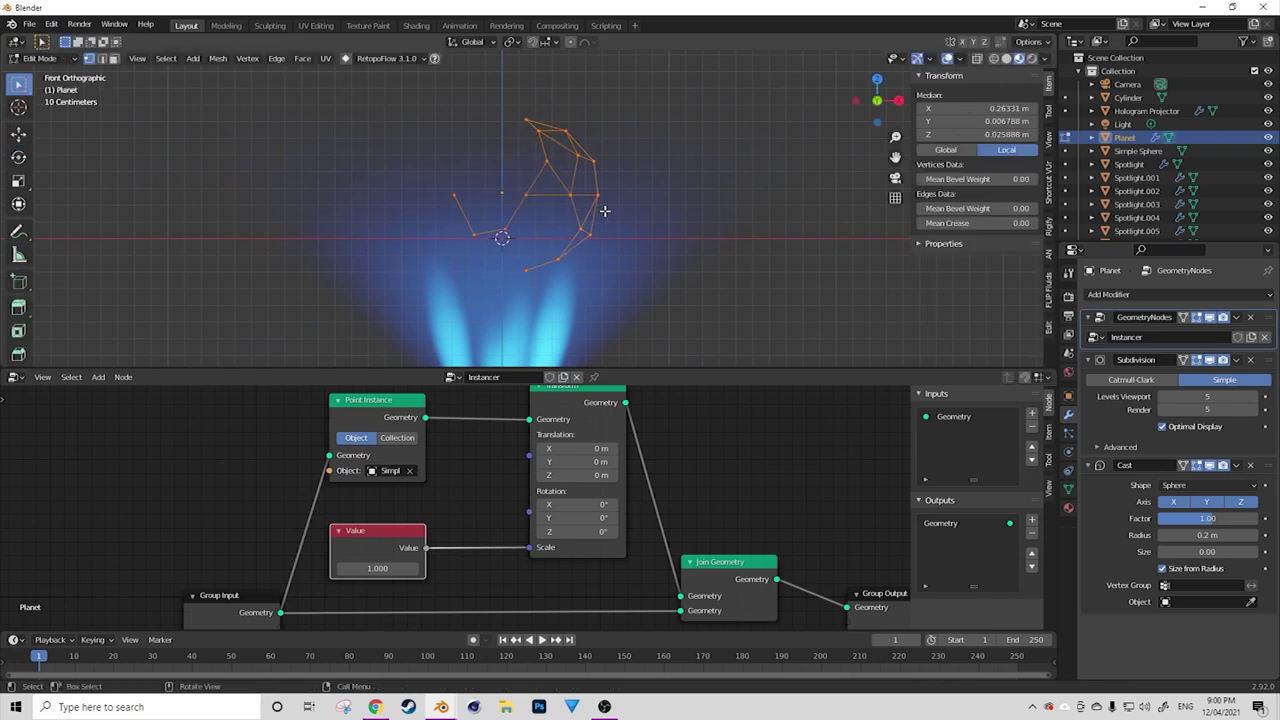
pyautogui.press('g')
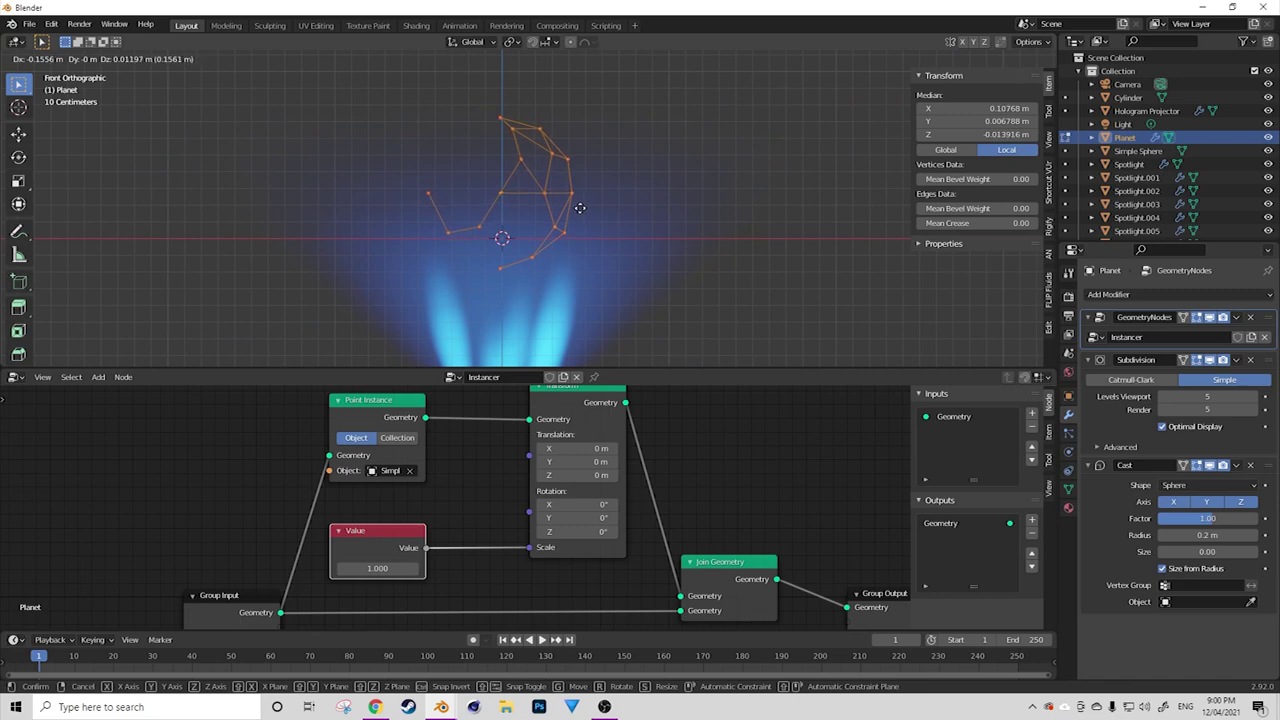
pyautogui.click(580, 208)
pyautogui.moveTo(517, 203); pyautogui.dragTo(567, 226, button='middle')
pyautogui.press('Tab')
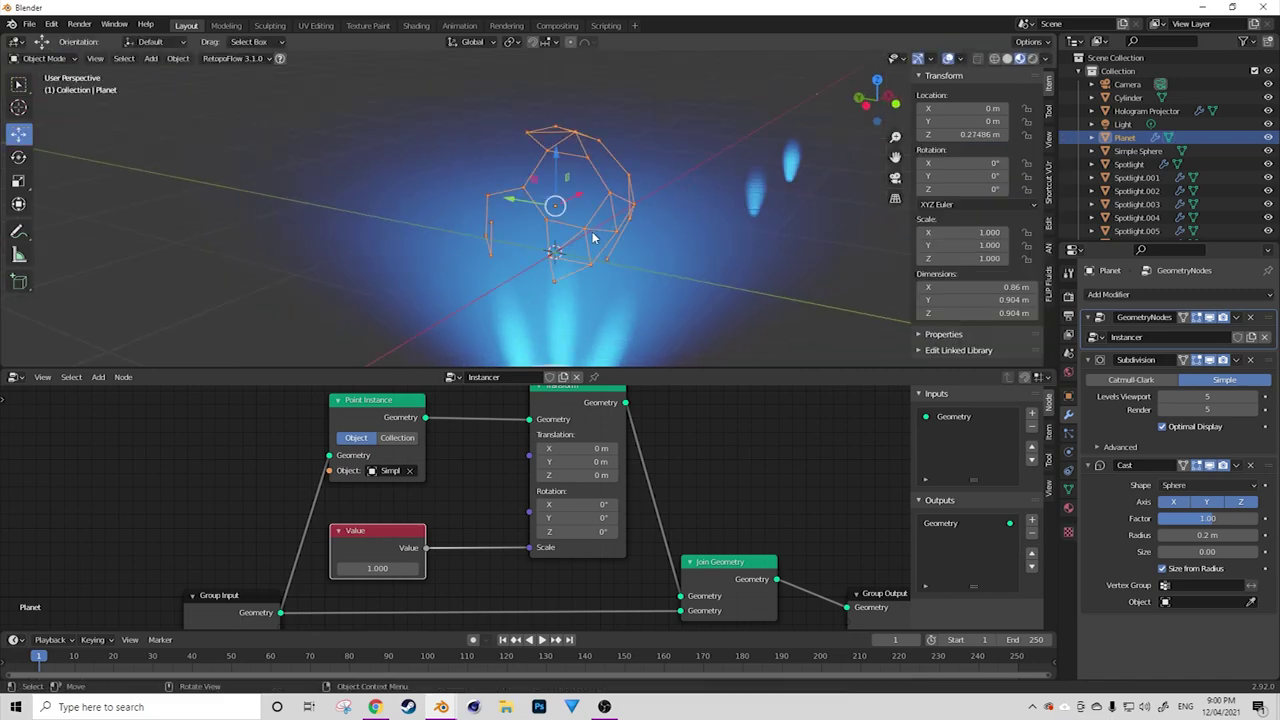
# Set the Cast modifier's Radius to 0.5 m and check the reshaped globe.
pyautogui.scroll(5, 600, 222)
pyautogui.click(634, 219)
pyautogui.moveTo(634, 219); pyautogui.dragTo(580, 226, button='middle')
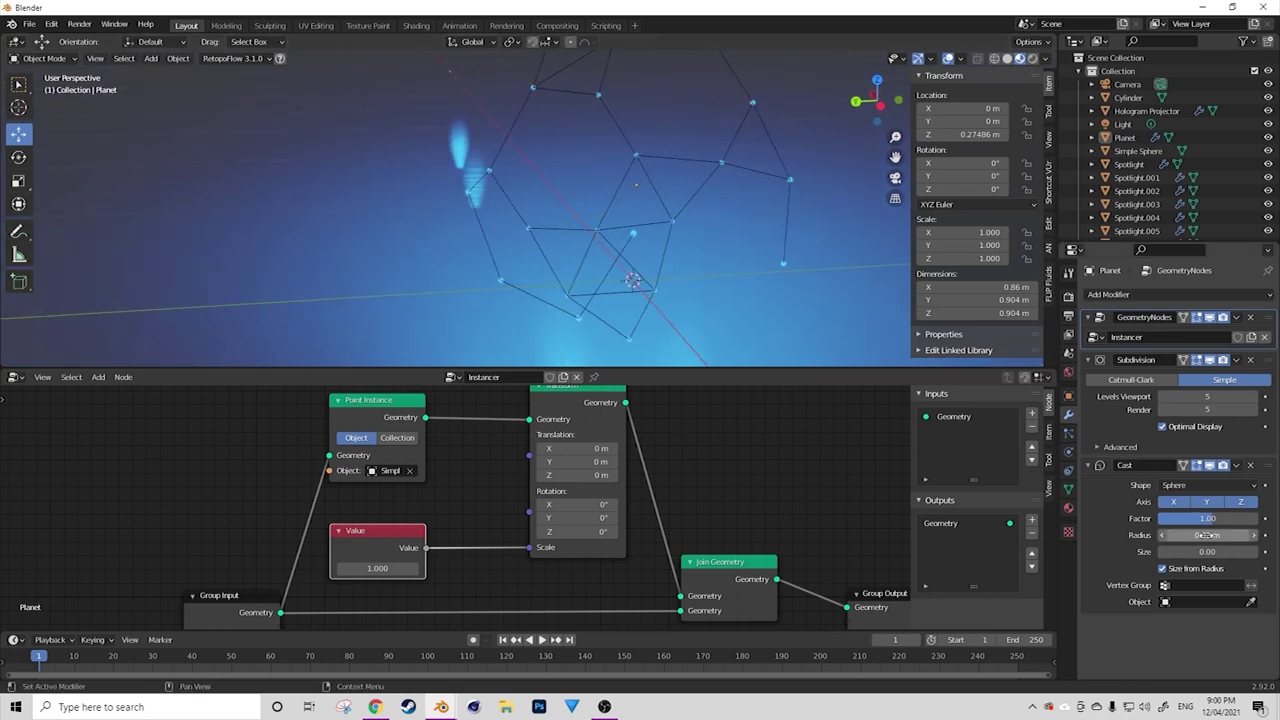
pyautogui.moveTo(1207, 535); pyautogui.dragTo(1236, 535)
pyautogui.scroll(-3, 628, 148)
pyautogui.moveTo(628, 148); pyautogui.dragTo(646, 243, button='middle')
pyautogui.press('Tab')
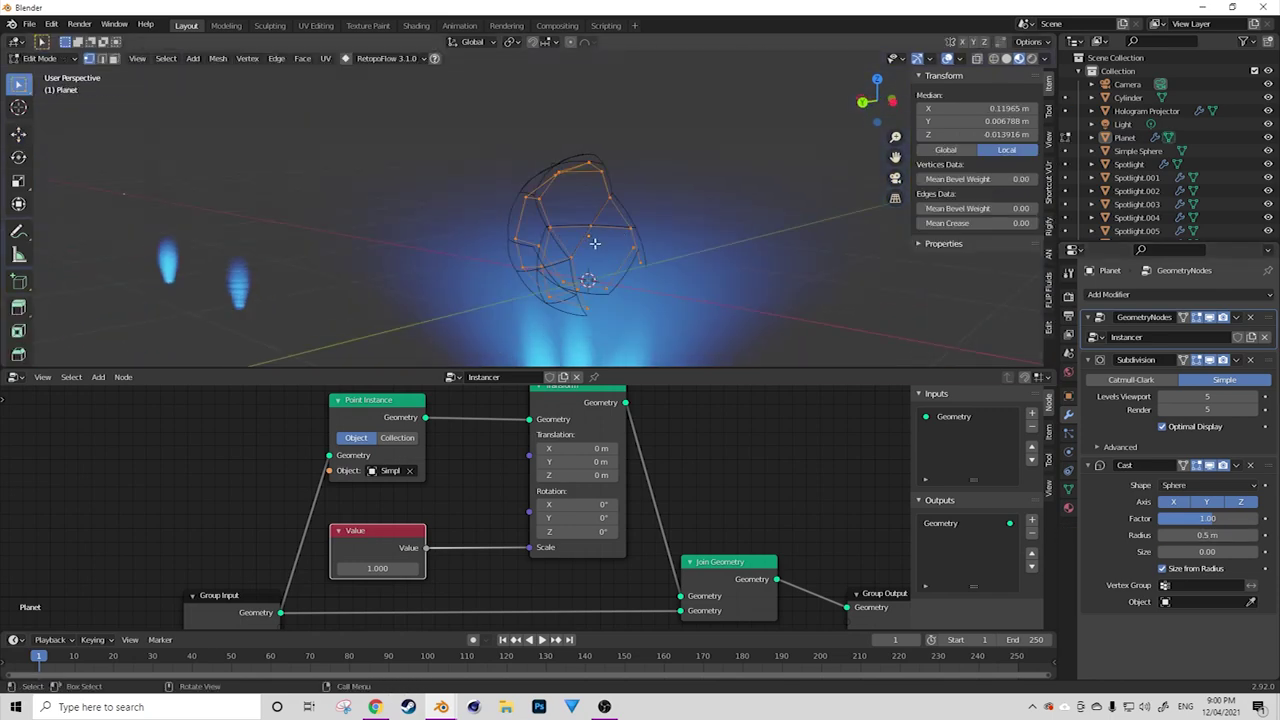
# Try lowering the Planet along Z in right-side view, then undo the move.
pyautogui.press('Tab')
pyautogui.scroll(-3, 620, 250)
pyautogui.click(537, 268)
pyautogui.click(540, 240)
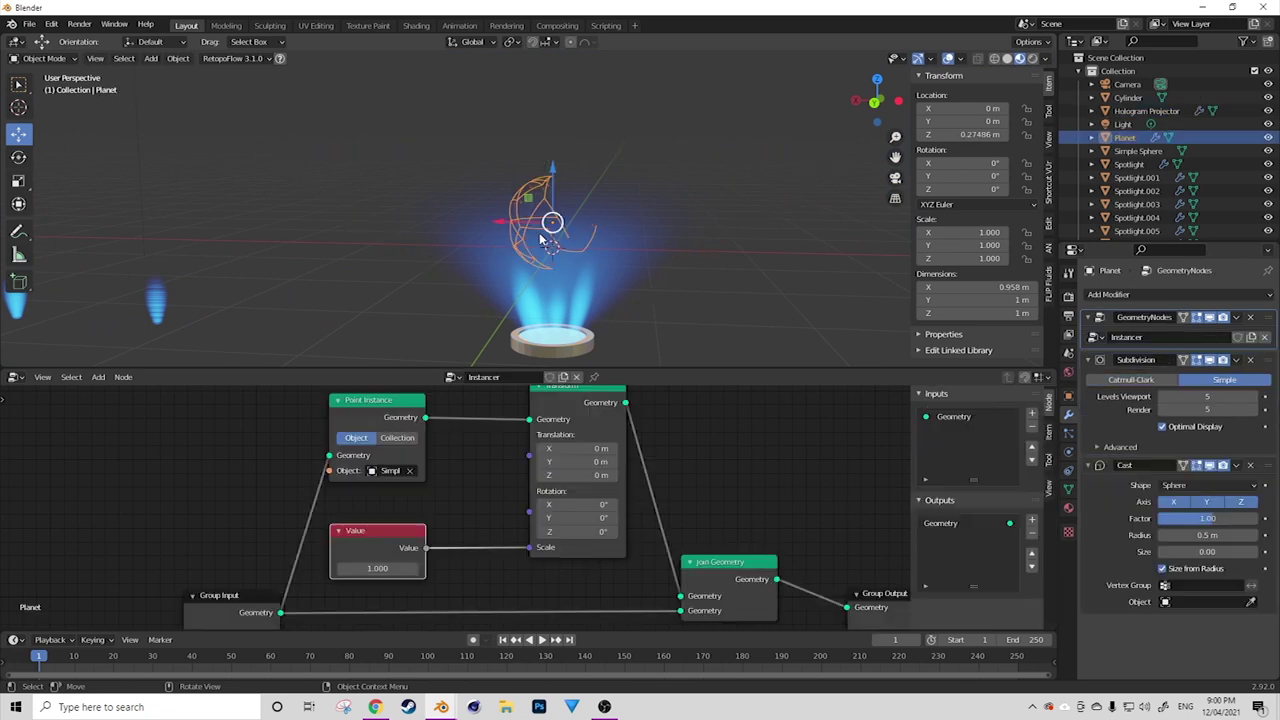
pyautogui.press('KP_3')
pyautogui.scroll(2, 558, 230)
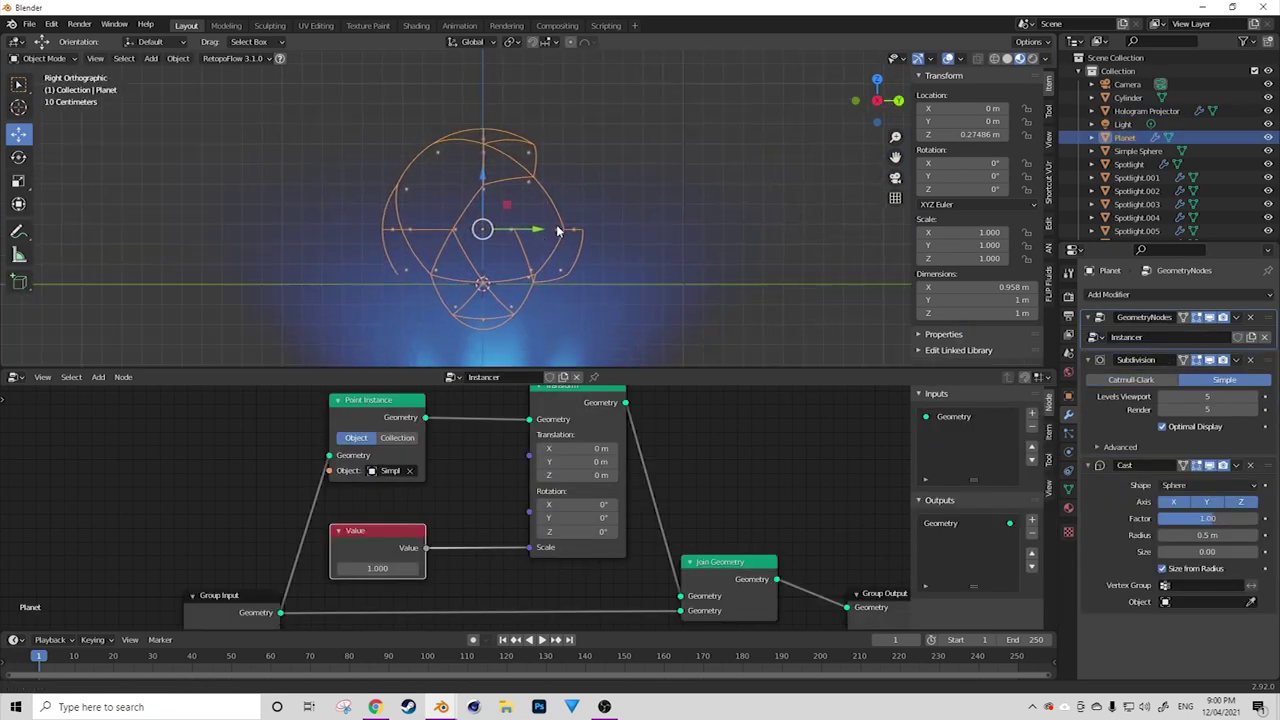
pyautogui.press('KP_Decimal')
pyautogui.press('g')
pyautogui.press('z')
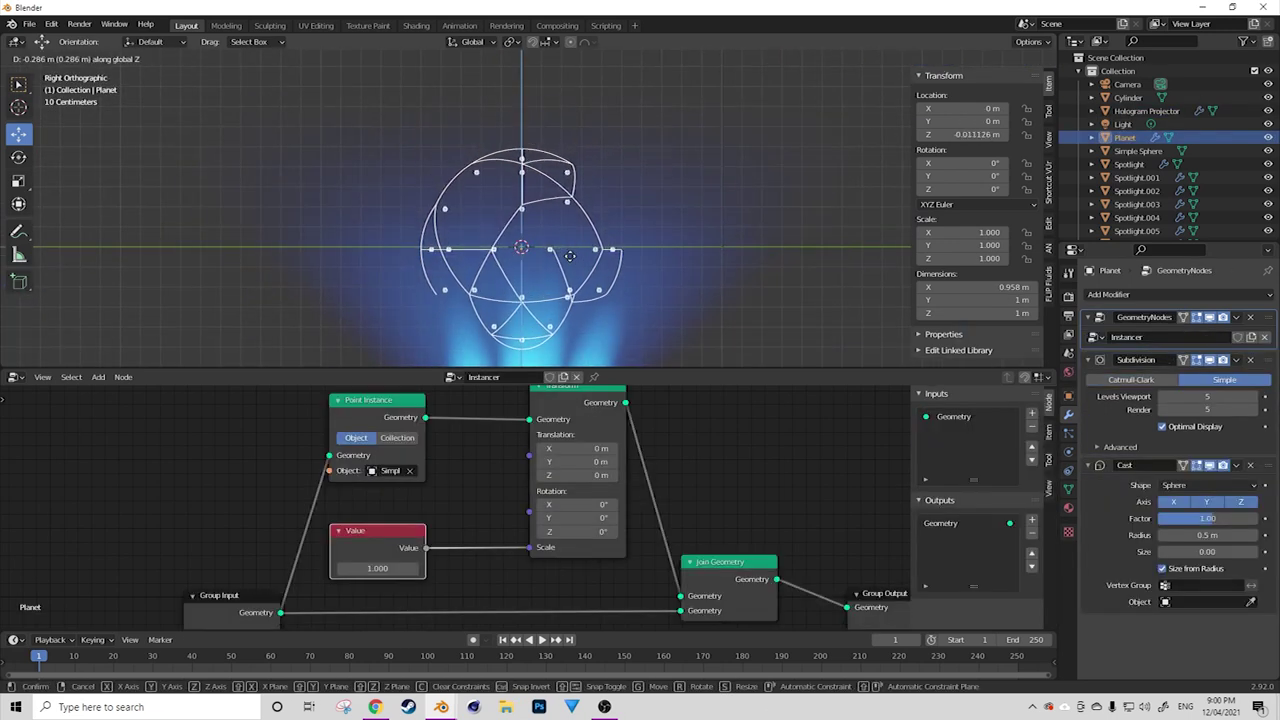
pyautogui.click(572, 254)
pyautogui.moveTo(572, 254); pyautogui.dragTo(591, 218, button='middle')
pyautogui.hotkey('ctrl', 'z')
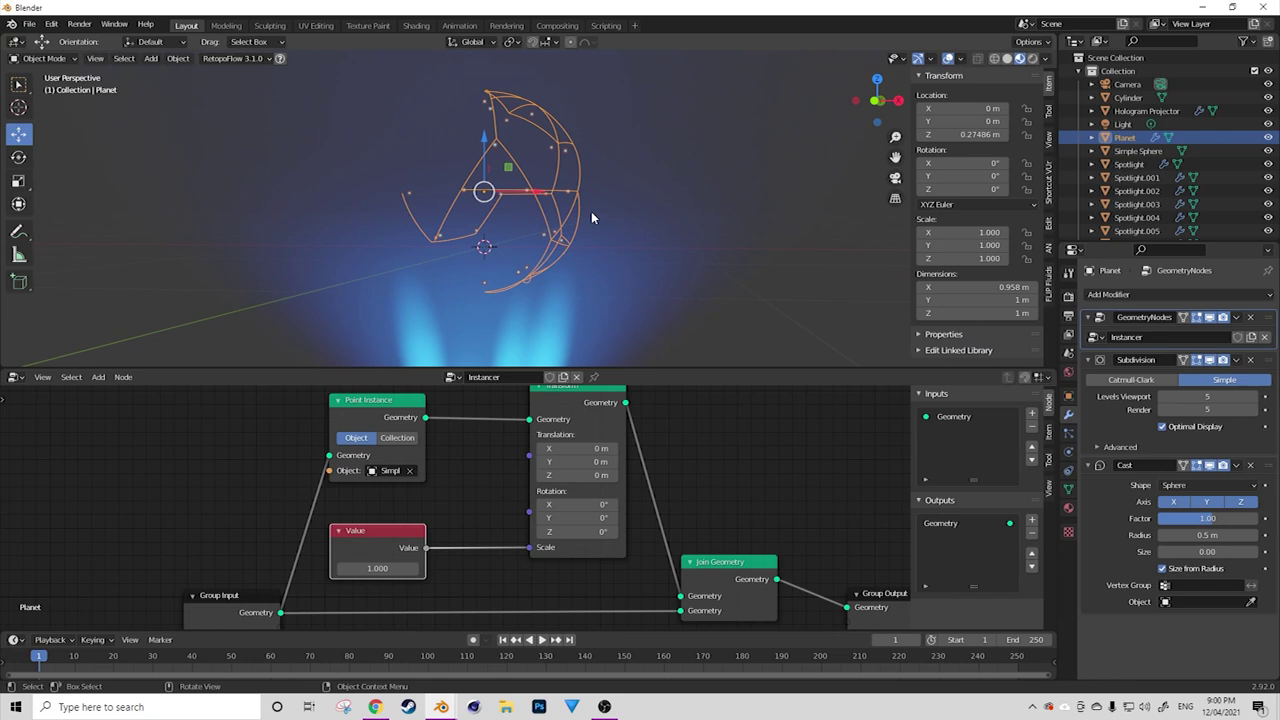
# In front view, edit the mesh with X-ray on and select two vertices.
pyautogui.press('KP_1')
pyautogui.press('Tab')
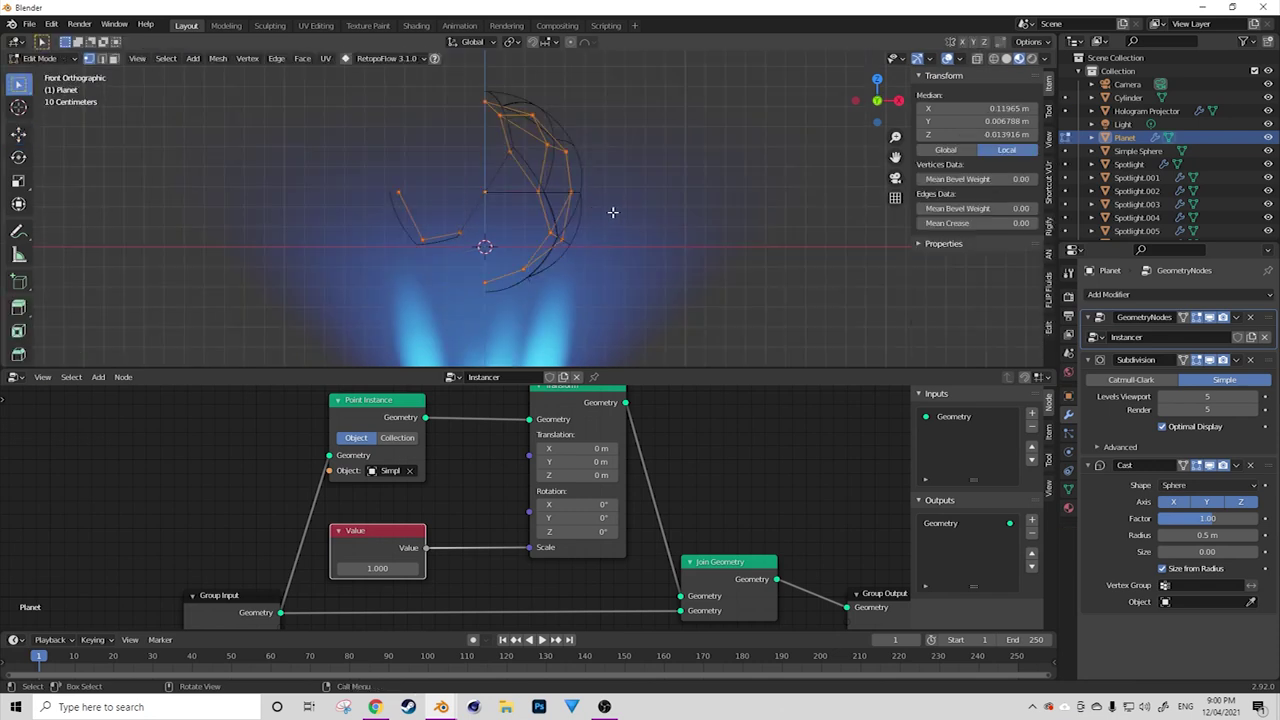
pyautogui.hotkey('alt', 'z')
pyautogui.moveTo(475, 184); pyautogui.dragTo(571, 193, button='middle')
pyautogui.click(622, 246)
pyautogui.keyDown('shift'); pyautogui.click(600, 178); pyautogui.keyUp('shift')
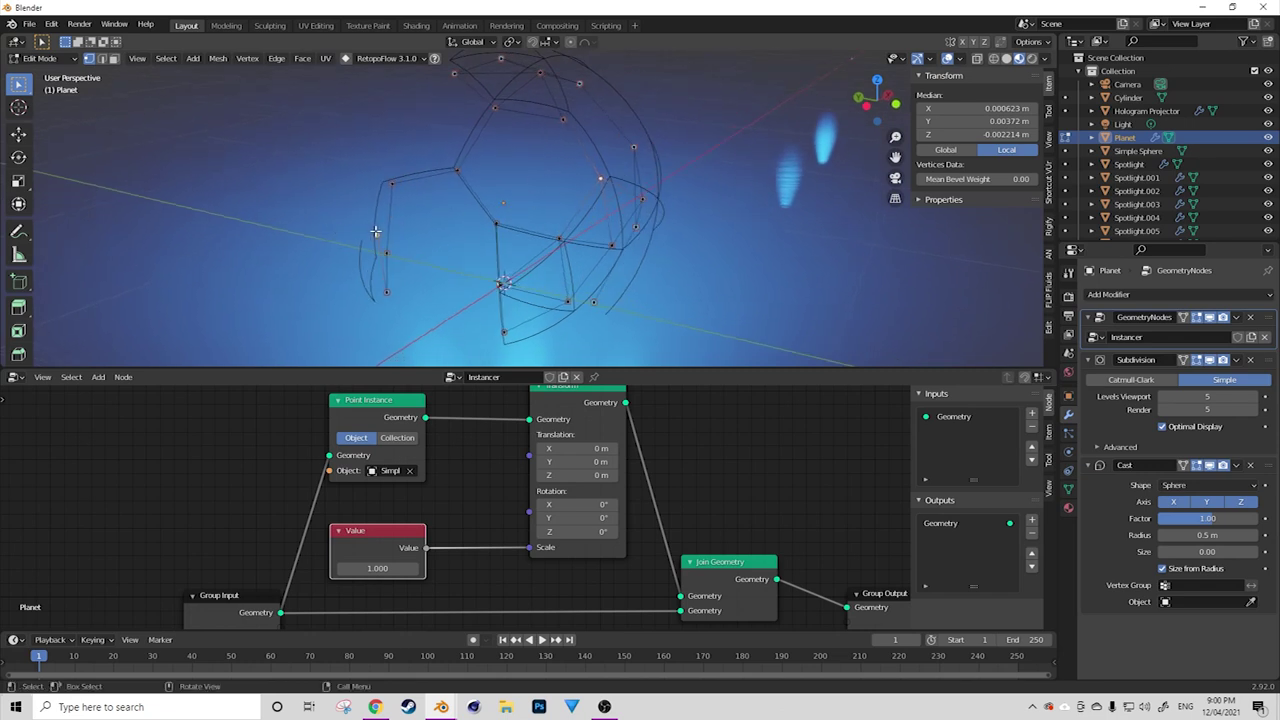
pyautogui.hotkey('shift', 's')
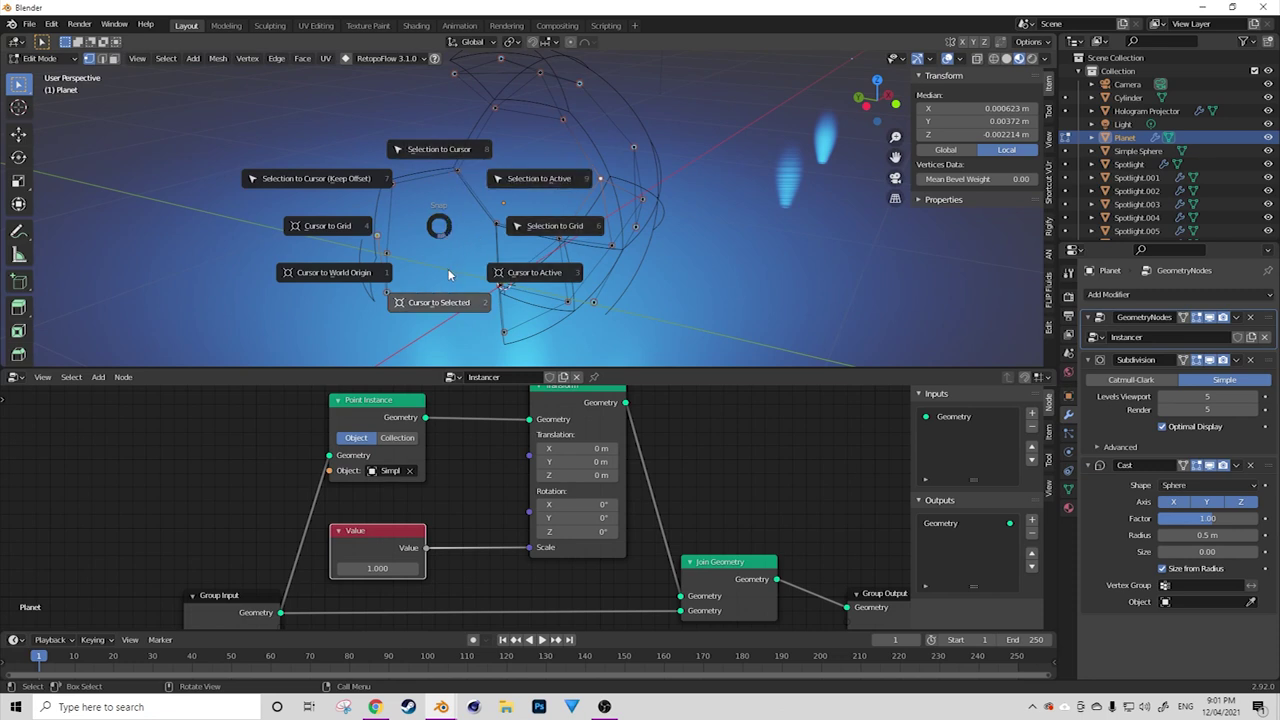
# Snap the 3D cursor to the selected vertices and set the Planet's origin there.
pyautogui.click(446, 303)
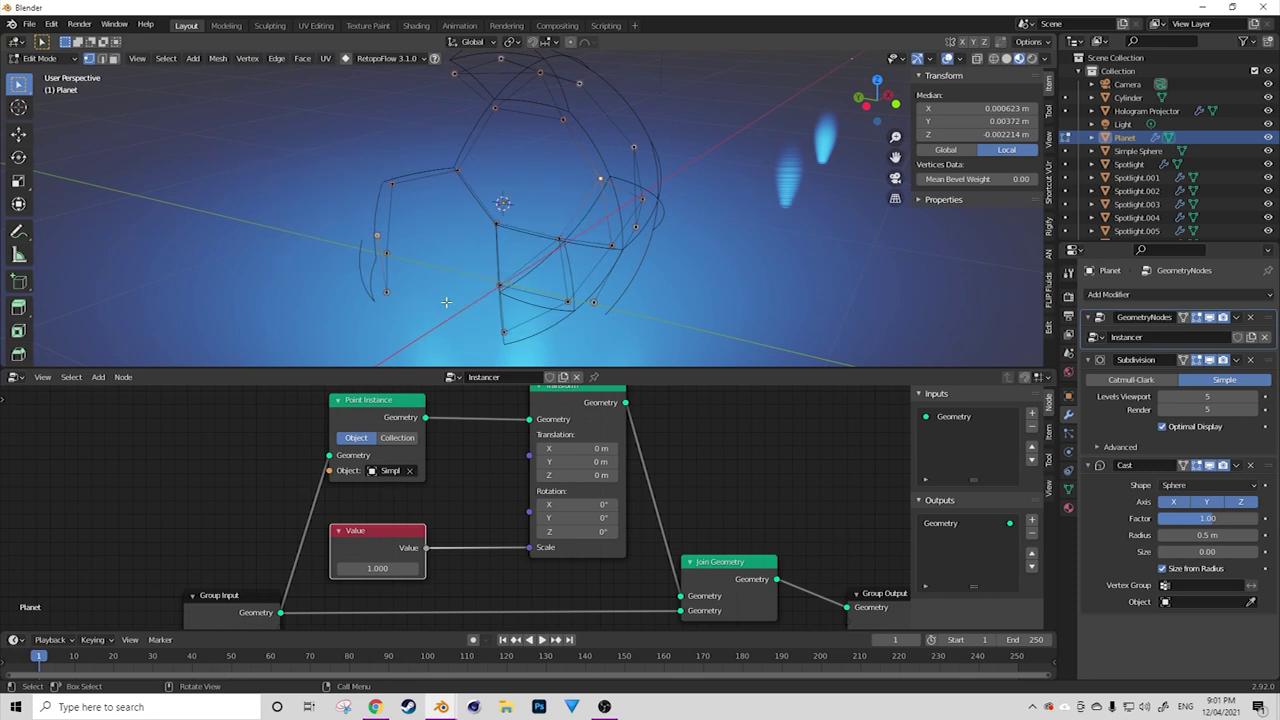
pyautogui.press('Tab')
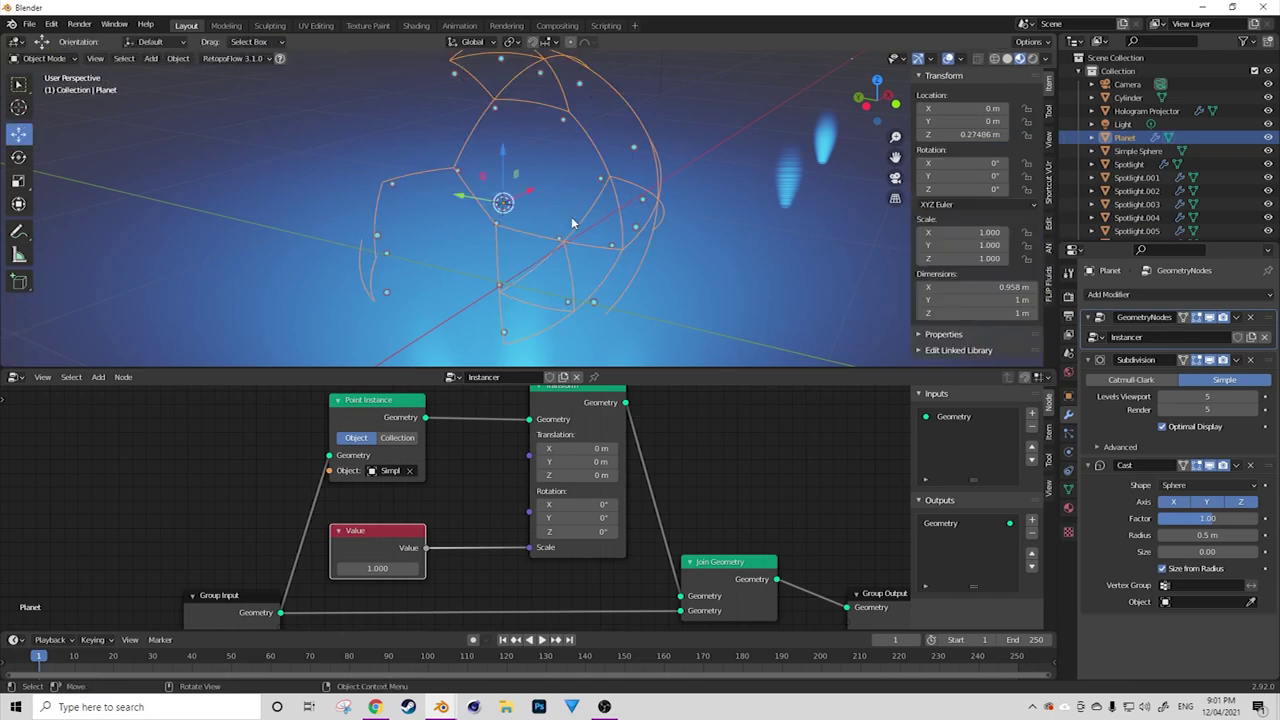
pyautogui.moveTo(563, 220); pyautogui.dragTo(549, 171, button='middle')
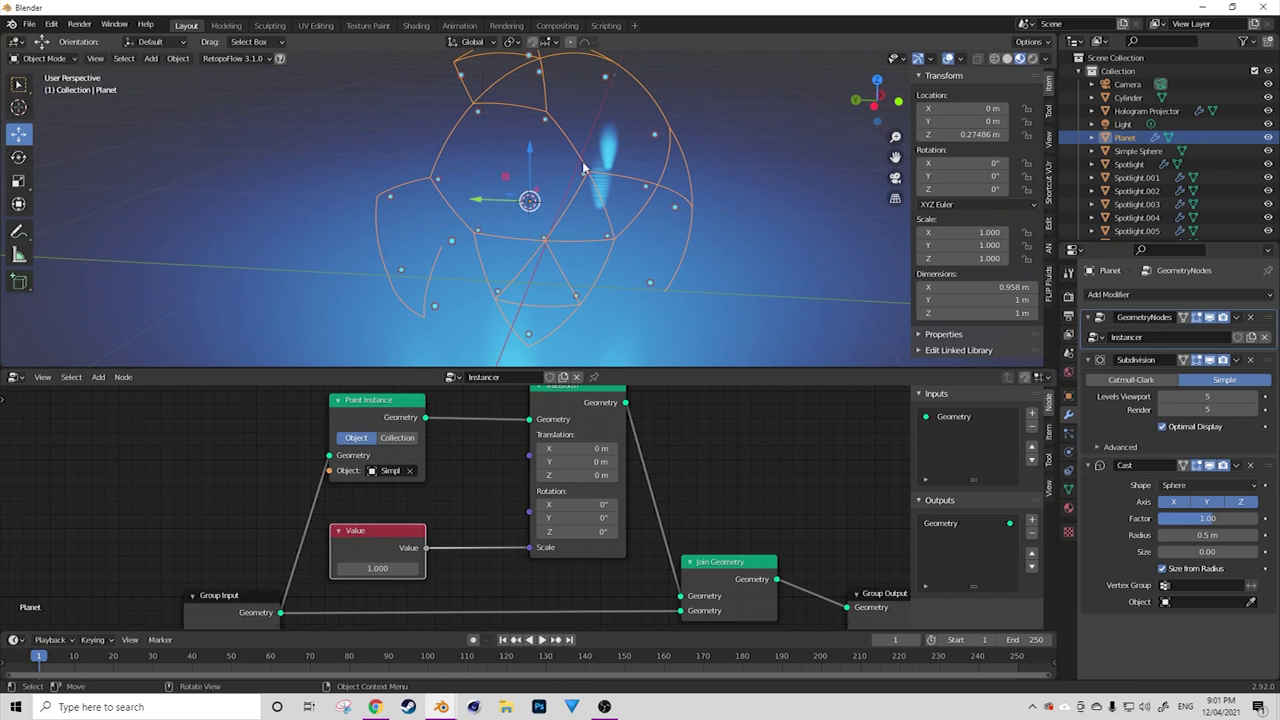
pyautogui.scroll(-2, 539, 185)
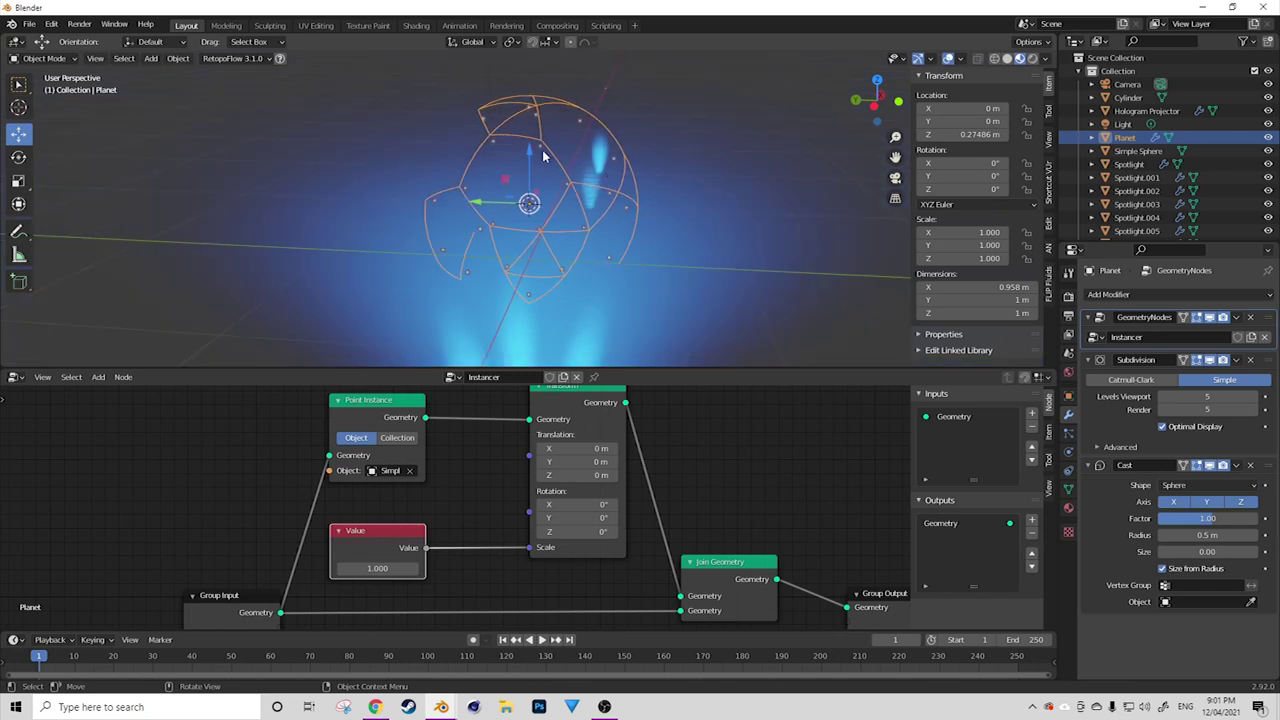
pyautogui.rightClick(543, 156)
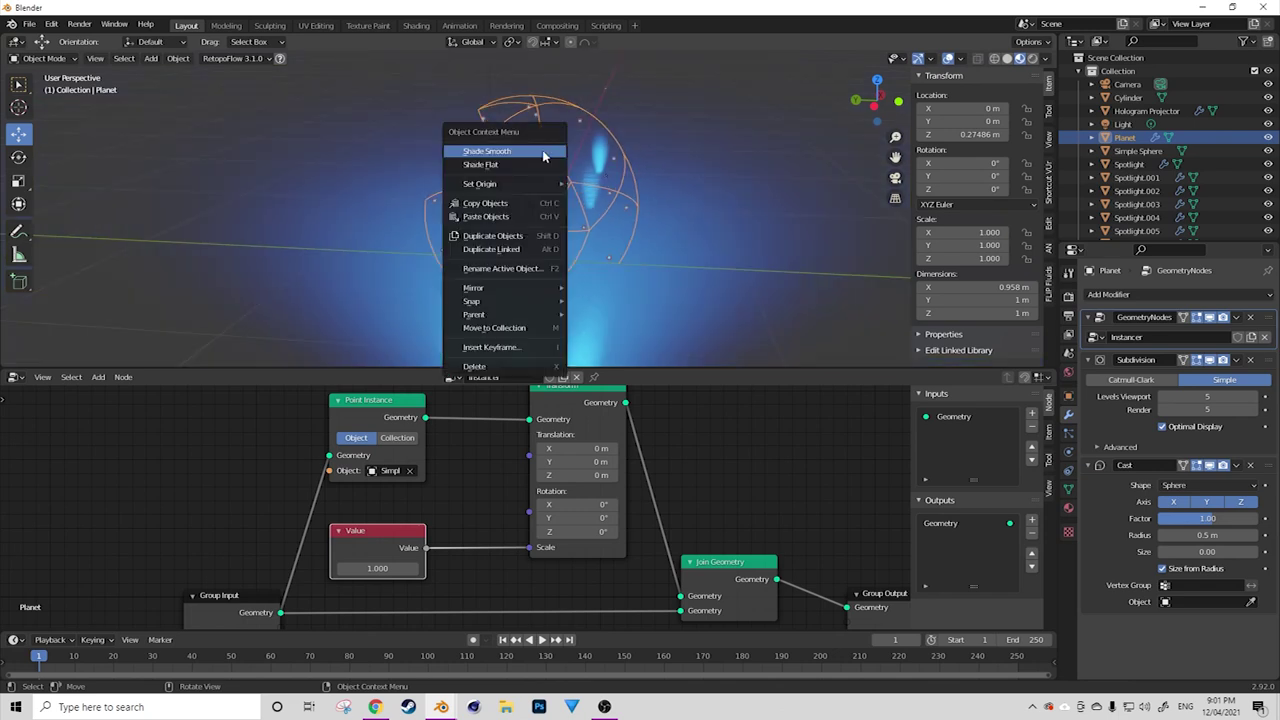
pyautogui.moveTo(484, 187)
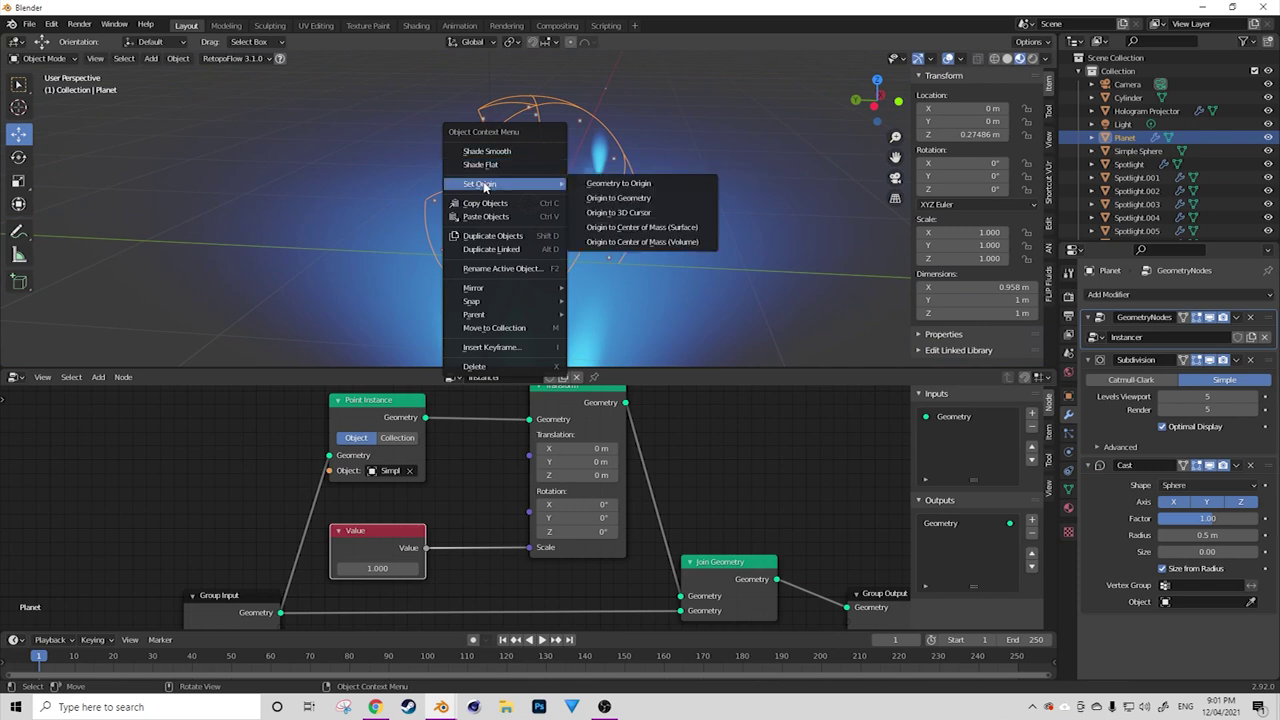
pyautogui.click(620, 213)
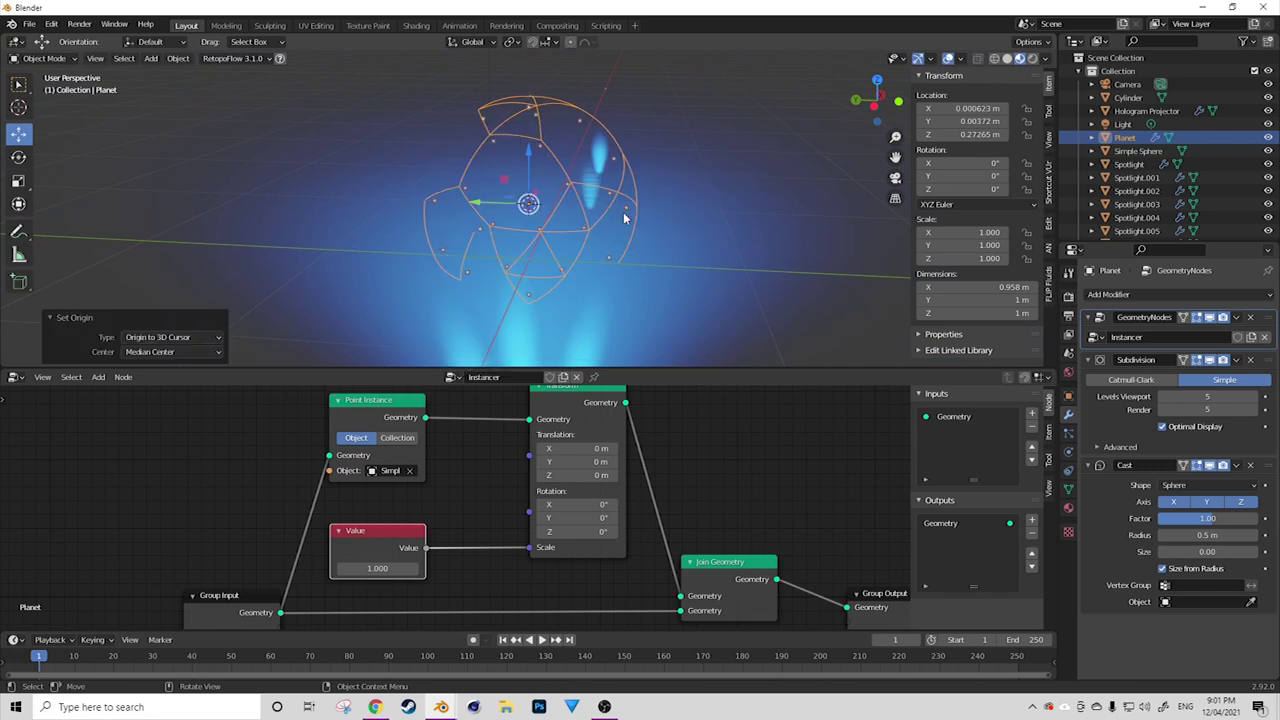
pyautogui.moveTo(622, 218); pyautogui.dragTo(542, 228, button='middle')
pyautogui.scroll(3, 542, 228)
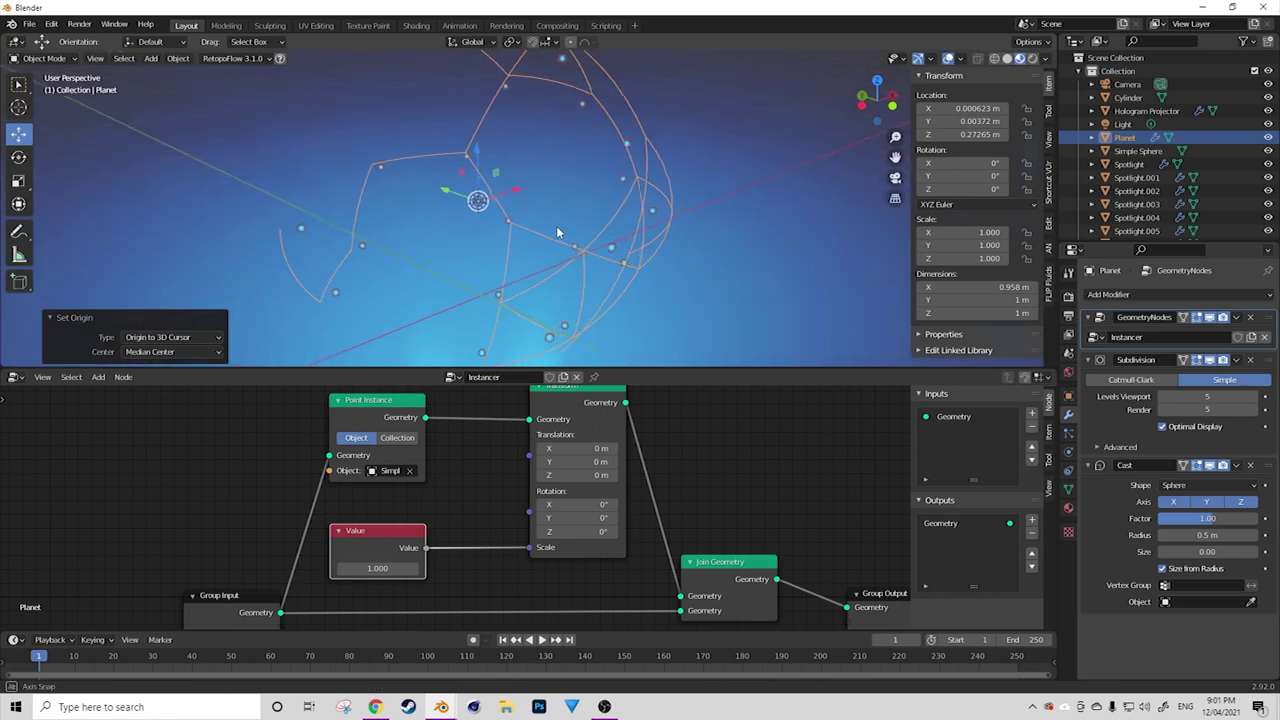
pyautogui.keyDown('shift'); pyautogui.moveTo(518, 178); pyautogui.dragTo(531, 207, button='middle'); pyautogui.keyUp('shift')
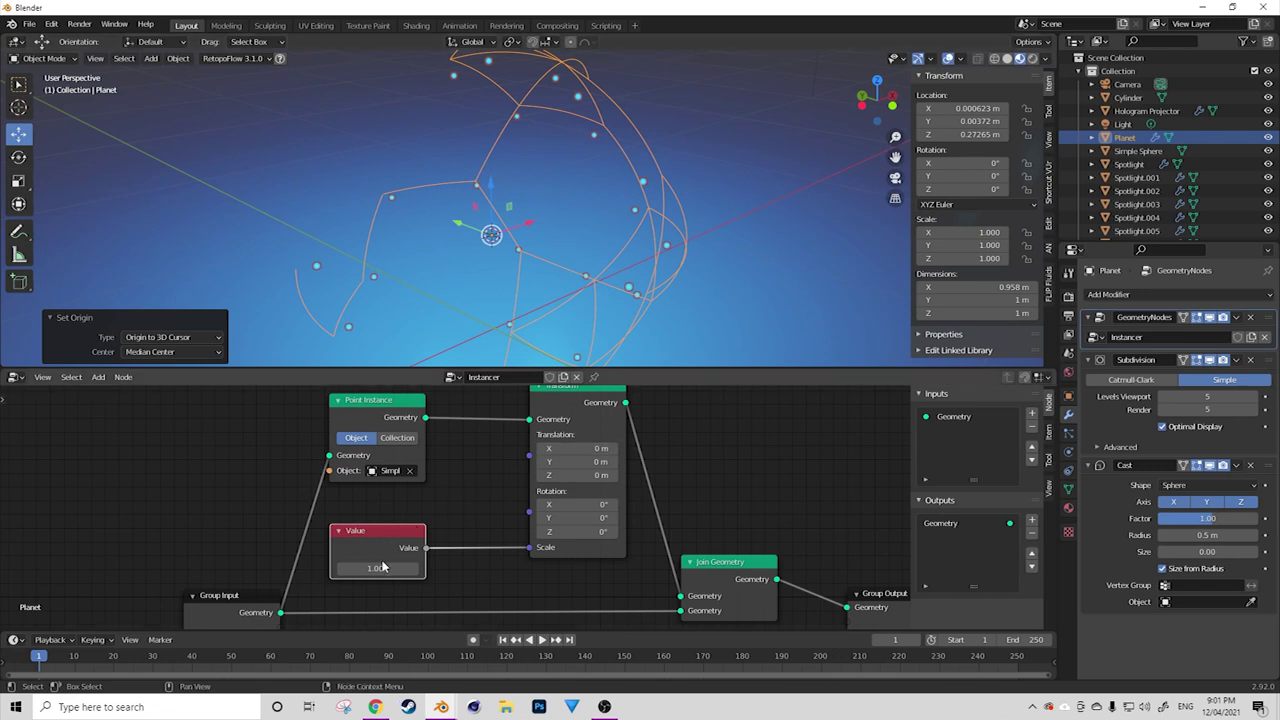
# Adjust the Value node's dot scale up to 1.100.
pyautogui.moveTo(367, 570)
pyautogui.mouseDown()
pyautogui.moveTo(352, 570)
pyautogui.moveTo(380, 570)
pyautogui.mouseUp()
pyautogui.moveTo(640, 195); pyautogui.dragTo(563, 176, button='middle')
pyautogui.moveTo(373, 570)
pyautogui.mouseDown()
pyautogui.moveTo(389, 570)
pyautogui.moveTo(378, 568)
pyautogui.mouseUp()
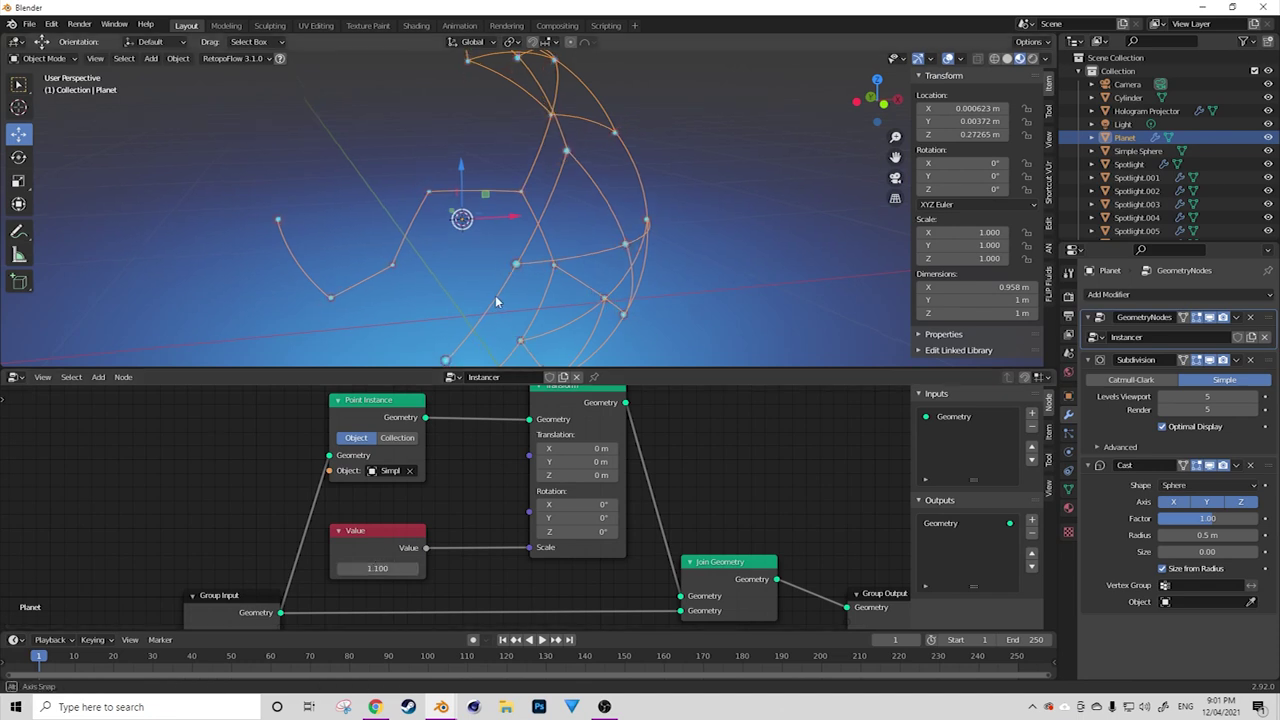
pyautogui.click(612, 132)
pyautogui.moveTo(592, 151); pyautogui.dragTo(640, 250, button='middle')
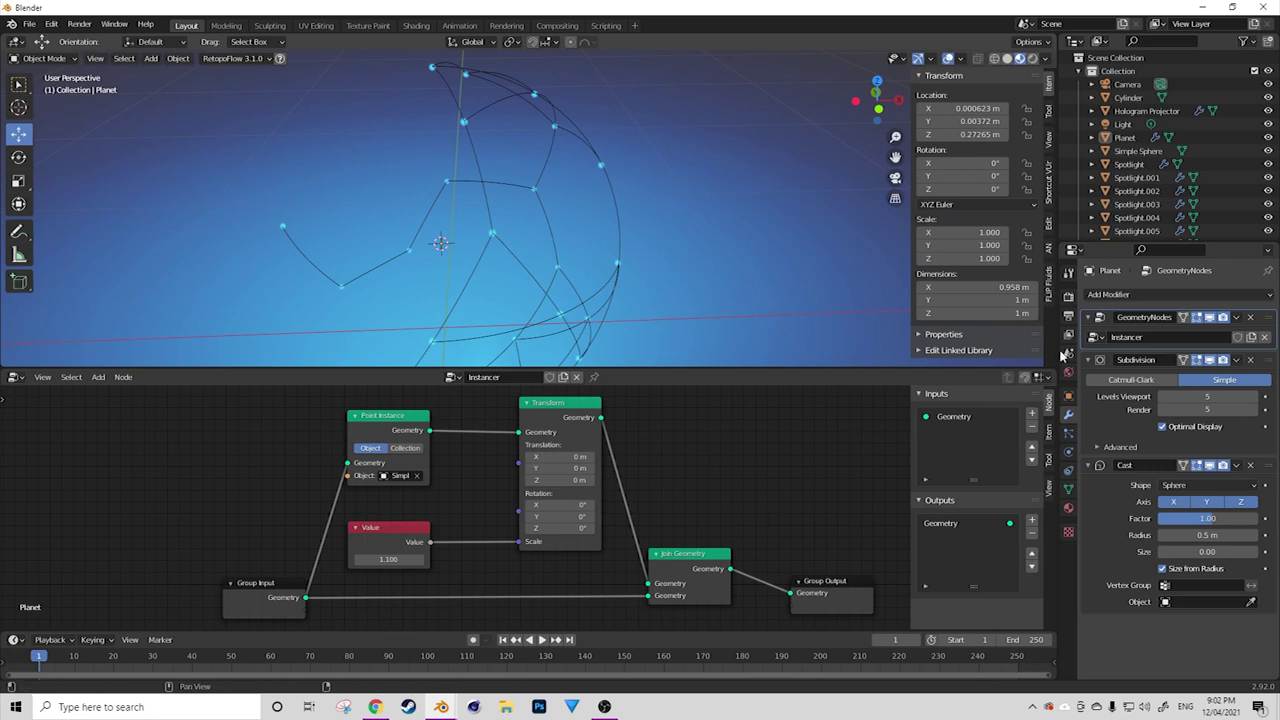
pyautogui.click(1148, 296)
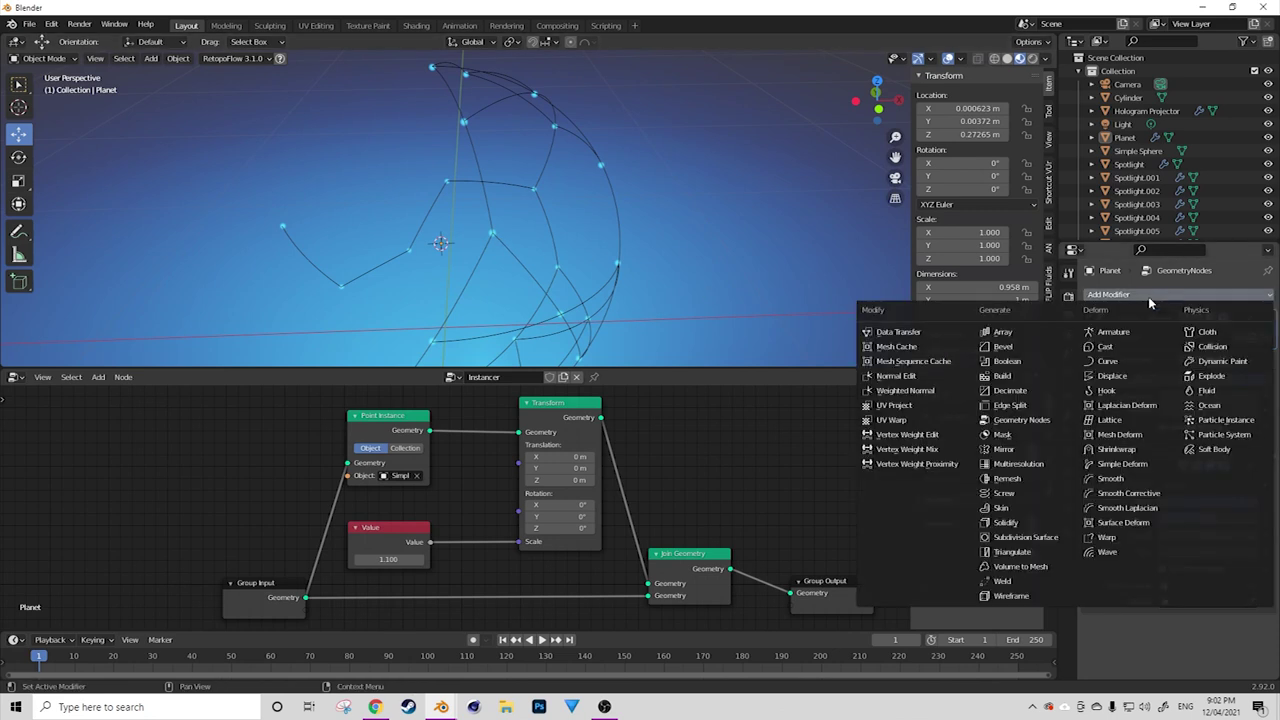
# Add a Skin modifier and select the skeleton vertices in Edit Mode with wireframe display.
pyautogui.click(1022, 510)
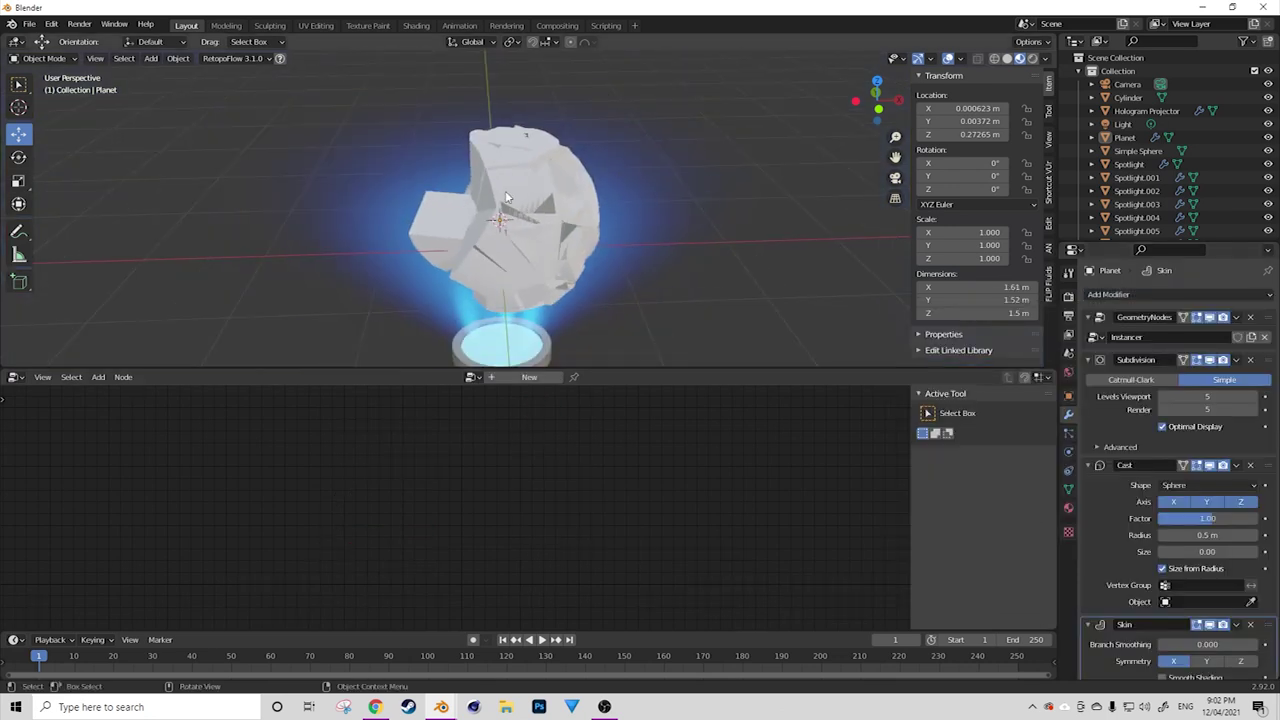
pyautogui.scroll(2, 510, 200)
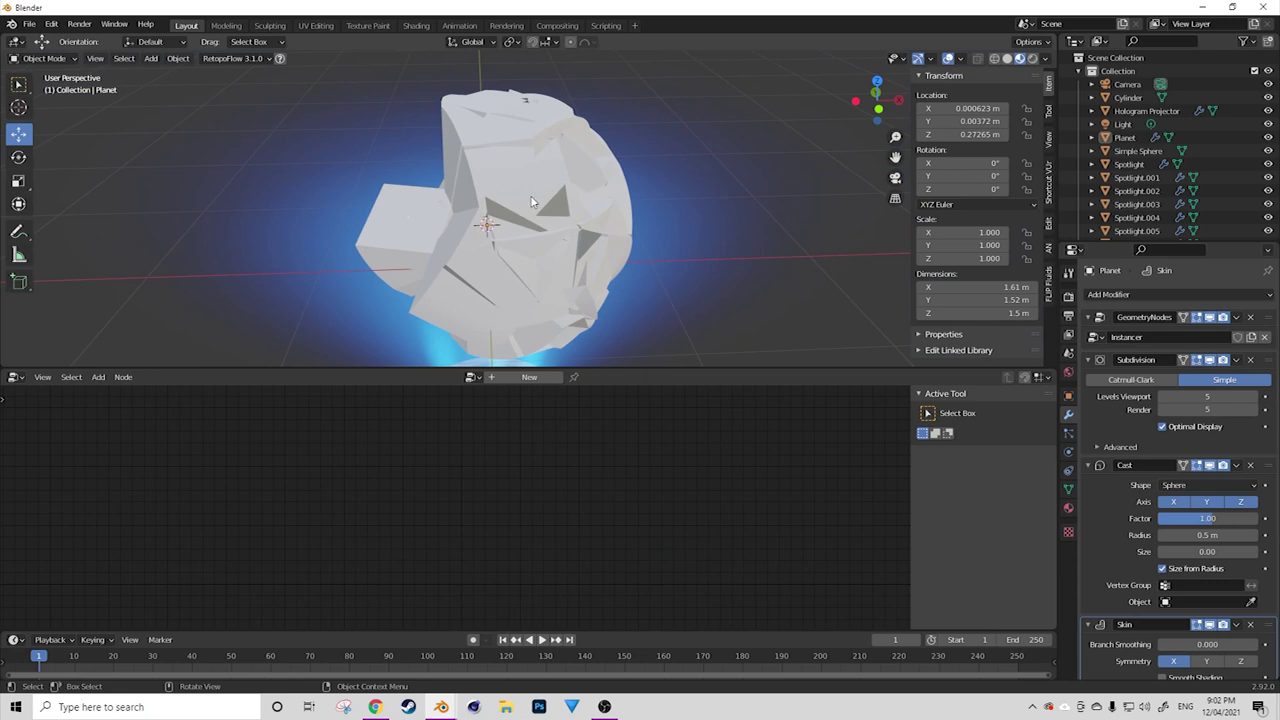
pyautogui.press('Tab')
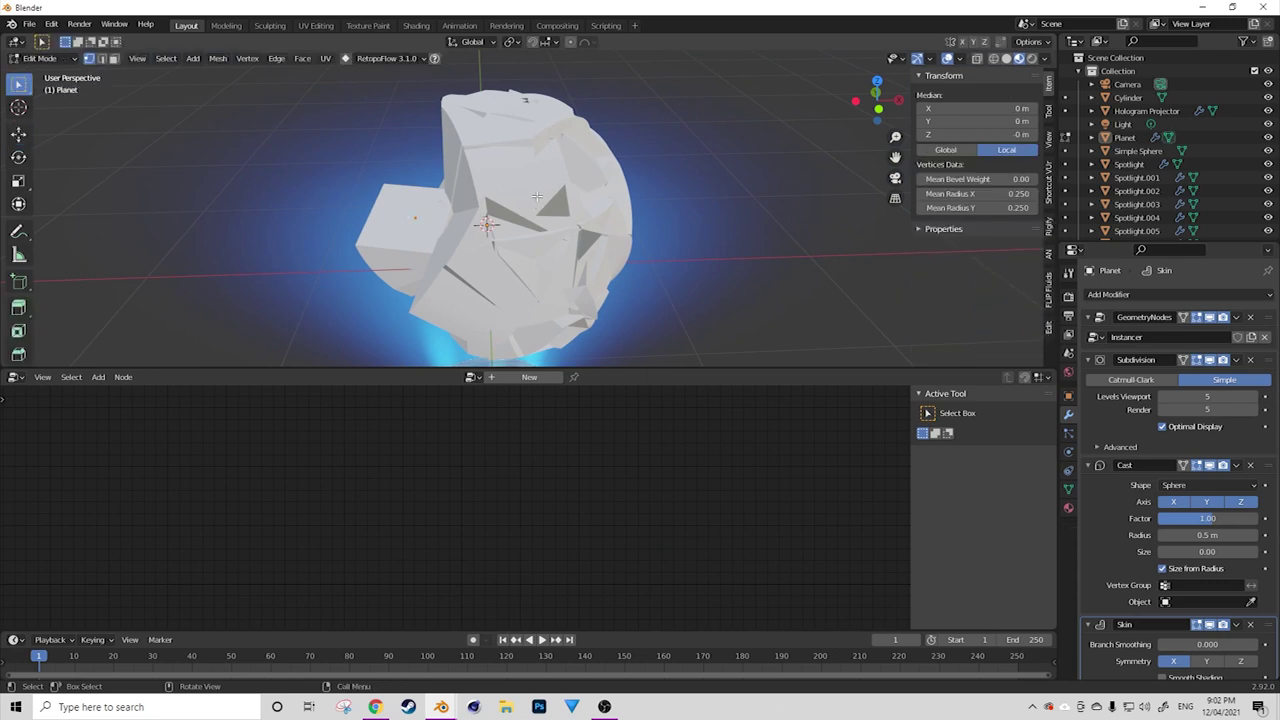
pyautogui.click(524, 264)
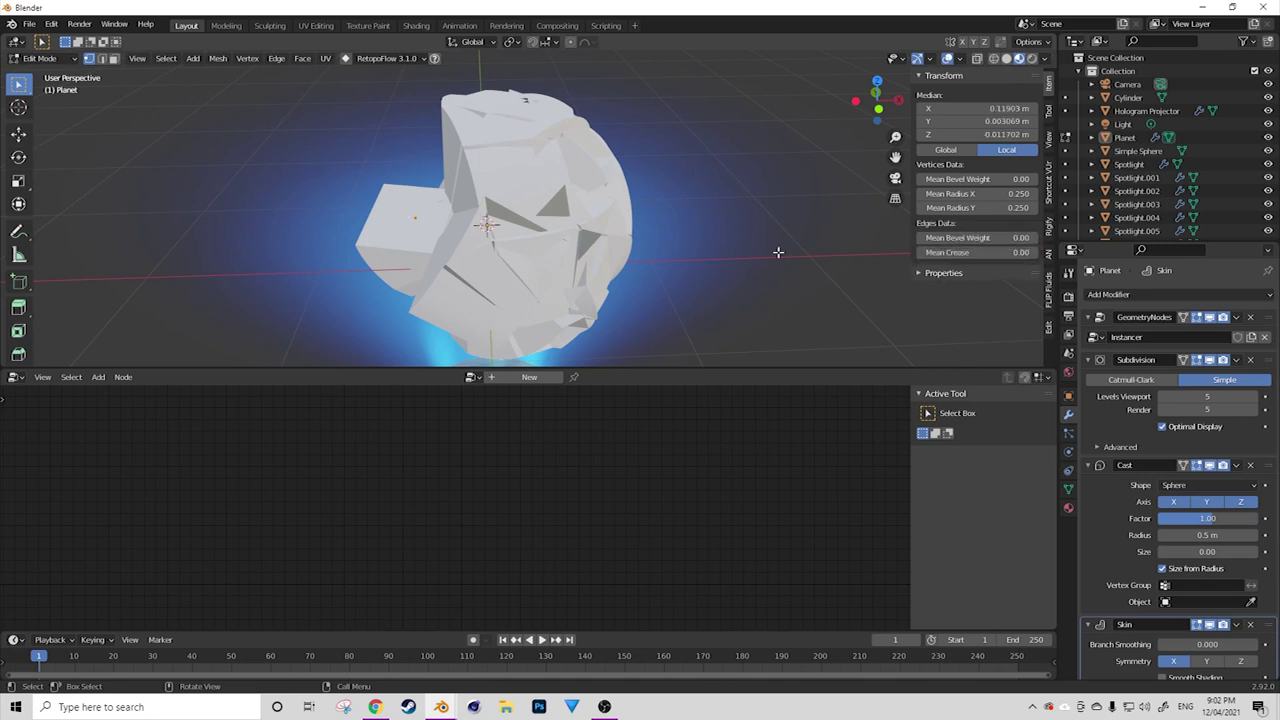
pyautogui.click(993, 58)
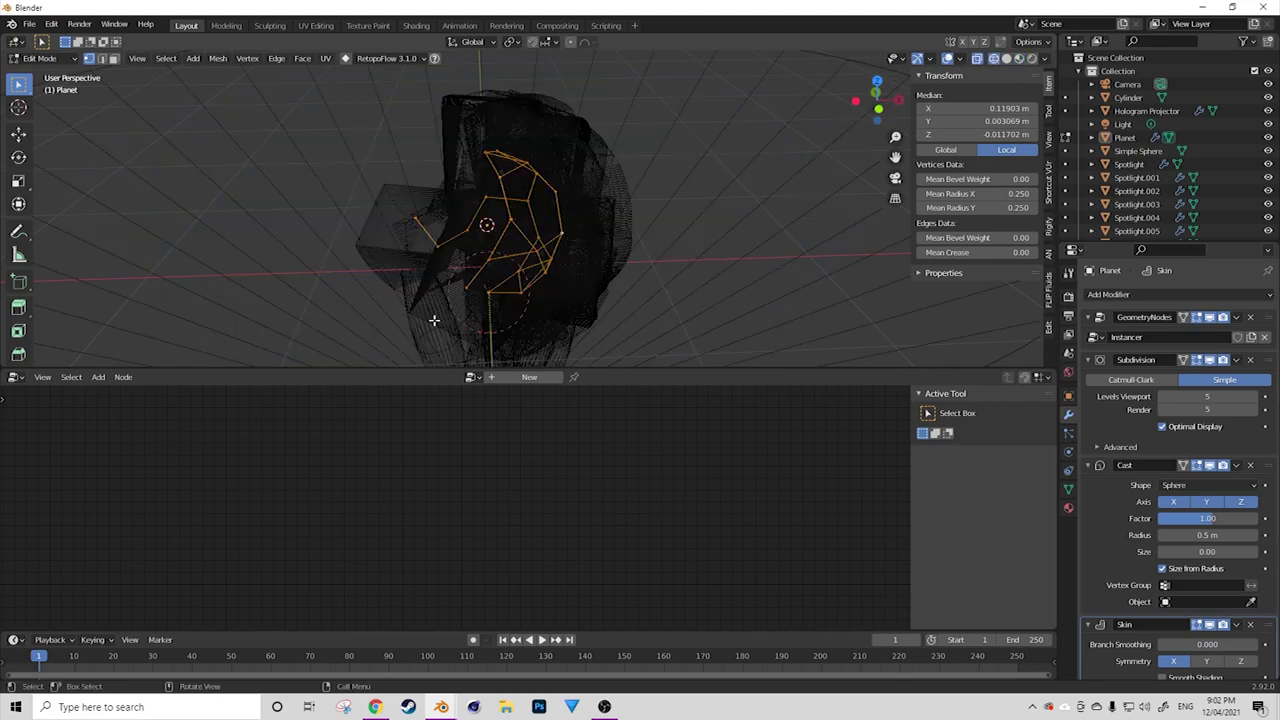
pyautogui.moveTo(498, 292)
pyautogui.mouseDown(button='middle')
pyautogui.moveTo(634, 251)
pyautogui.moveTo(452, 286)
pyautogui.moveTo(518, 291)
pyautogui.mouseUp(button='middle')
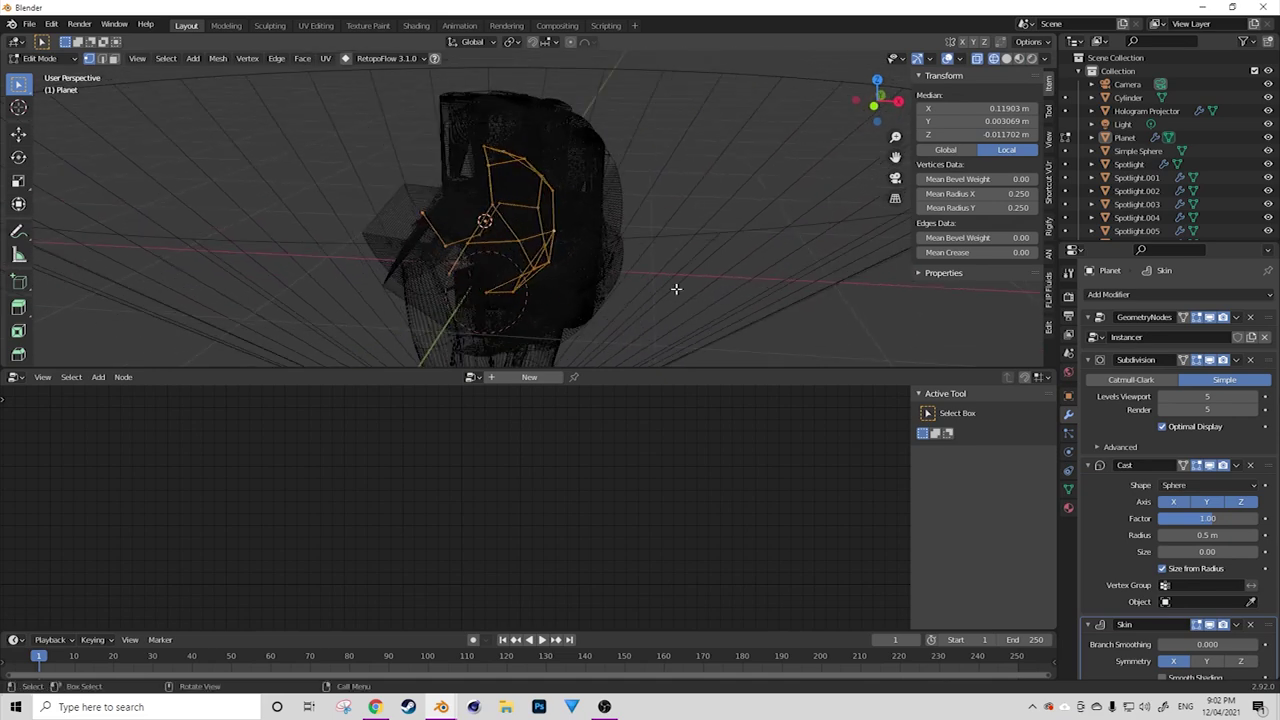
# Shrink the skin radius repeatedly, finishing with a 0.9 scale, and return to object mode.
pyautogui.hotkey('ctrl', 'a')
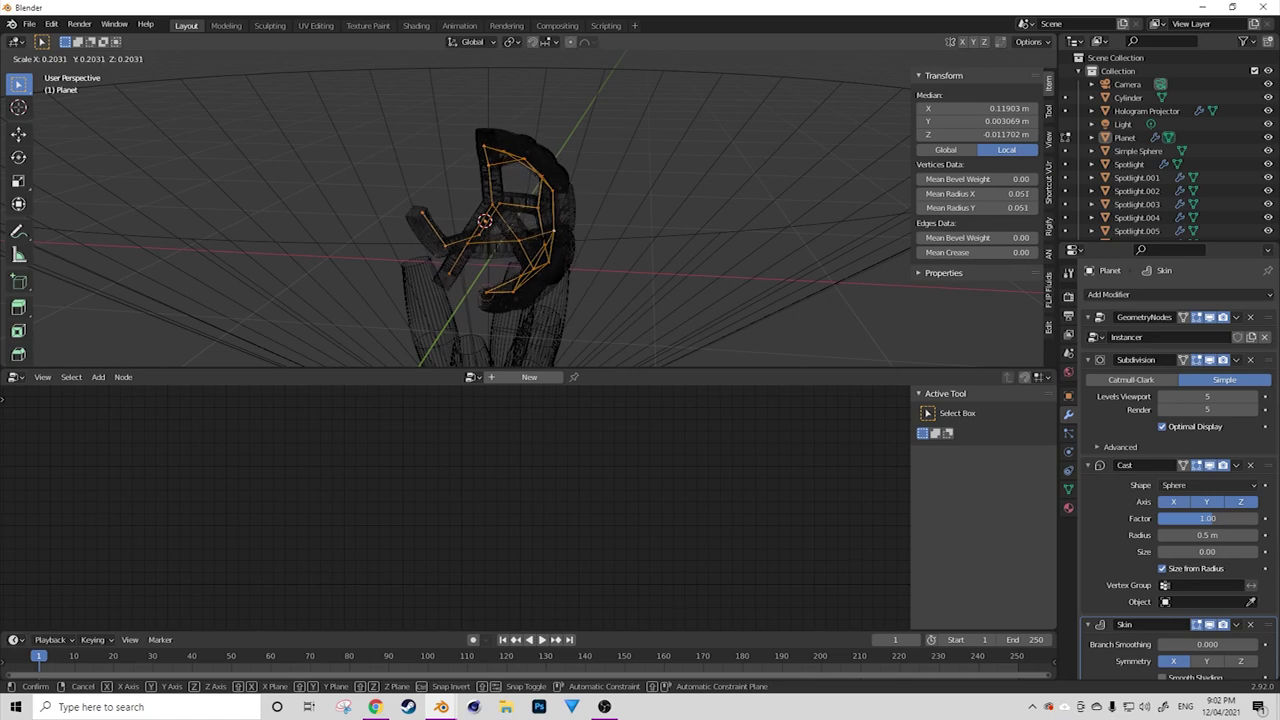
pyautogui.press('Return')
pyautogui.hotkey('ctrl', 'a')
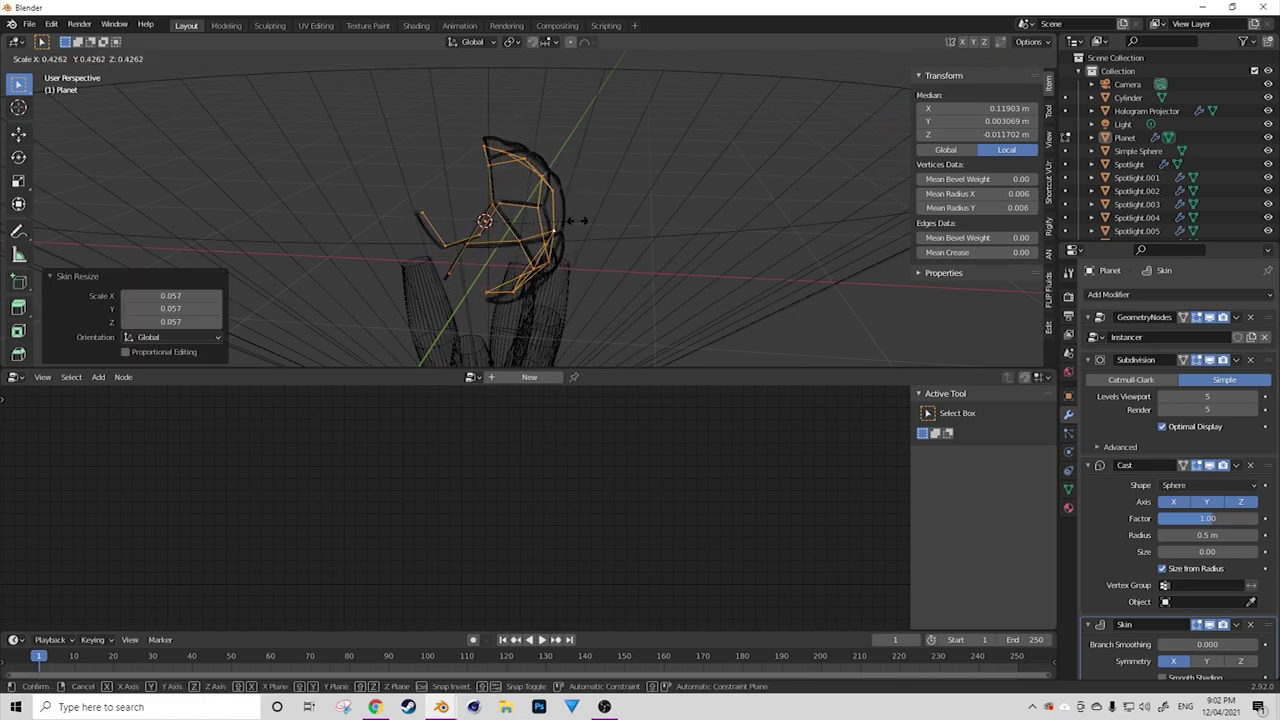
pyautogui.press('Return')
pyautogui.scroll(5, 632, 226)
pyautogui.hotkey('ctrl', 'a')
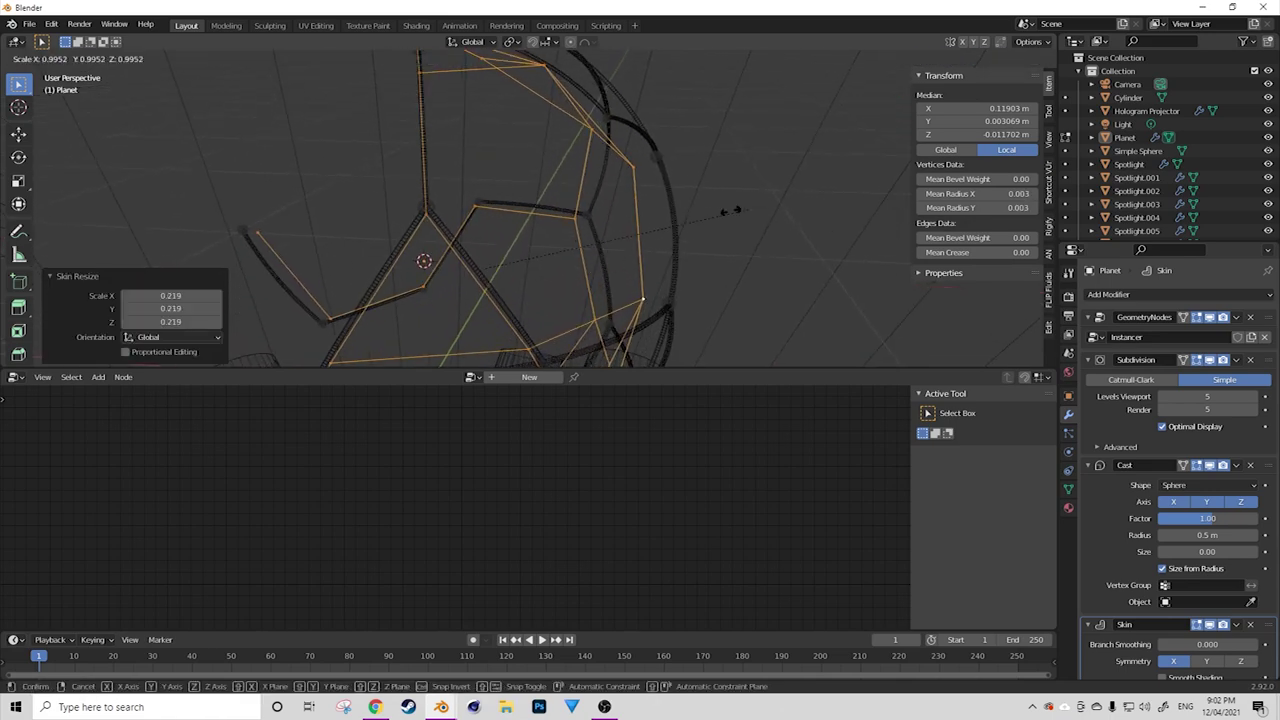
pyautogui.press('Return')
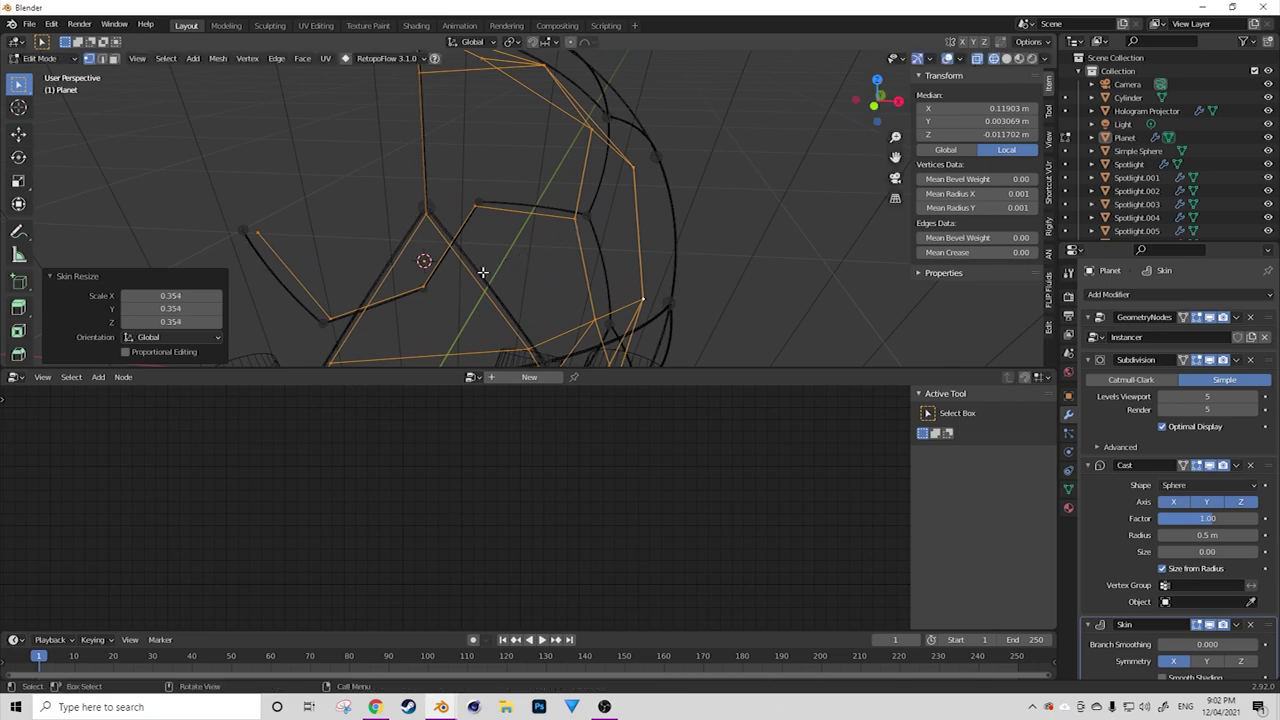
pyautogui.moveTo(537, 302); pyautogui.dragTo(583, 215, button='middle')
pyautogui.hotkey('ctrl', 'a')
pyautogui.write('0.9')
pyautogui.press('Return')
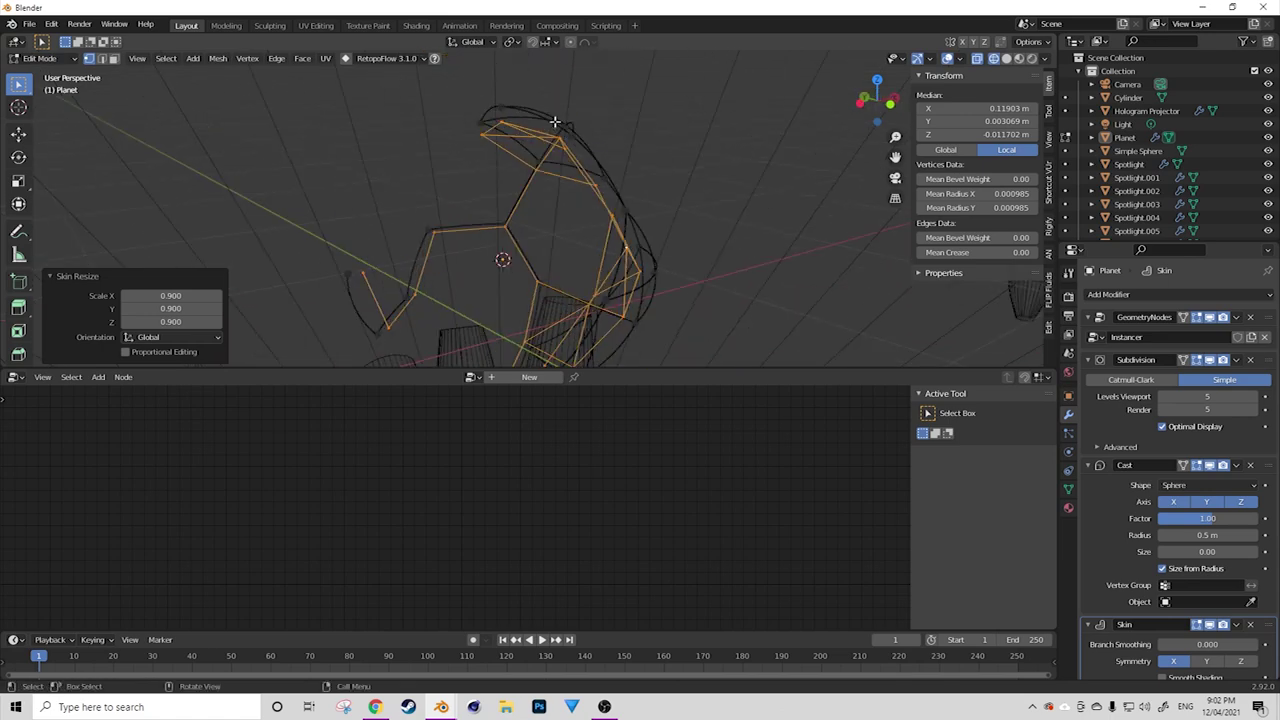
pyautogui.press('Tab')
# Switch the viewport to solid shading, orbit slightly, then switch to rendered-style shading.
pyautogui.press('z')
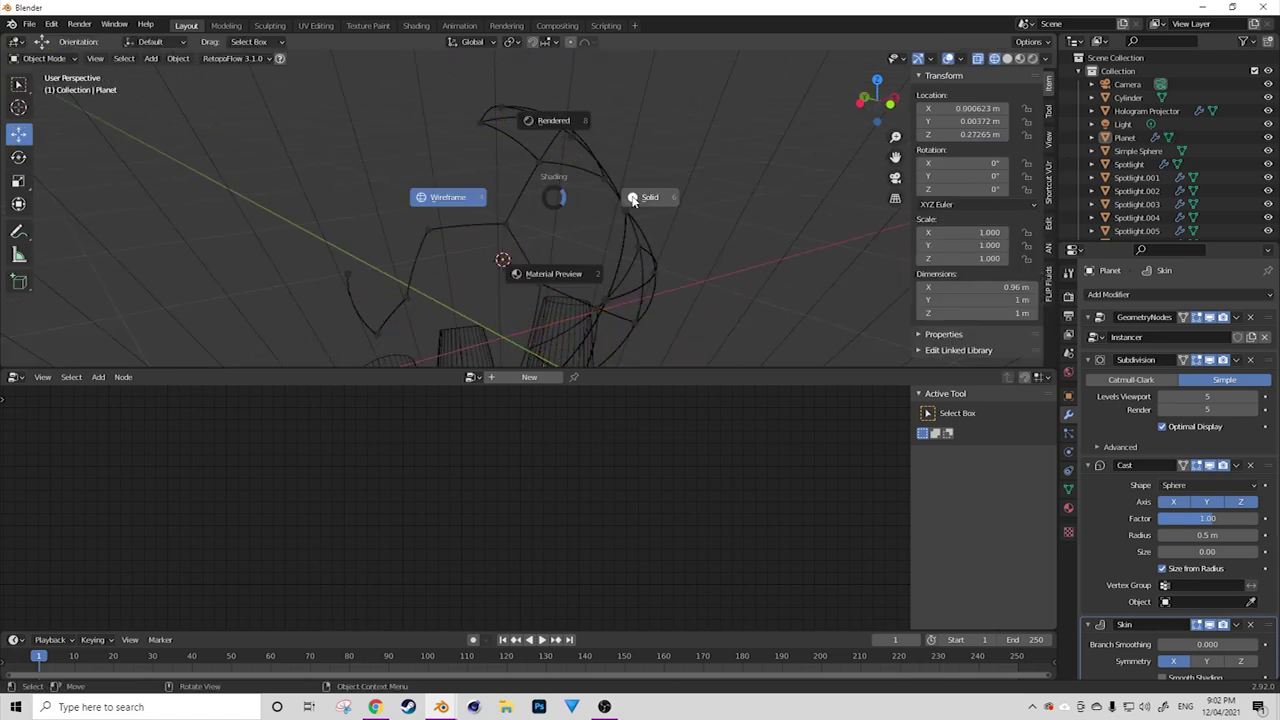
pyautogui.click(608, 205)
pyautogui.moveTo(608, 205); pyautogui.dragTo(533, 198, button='middle')
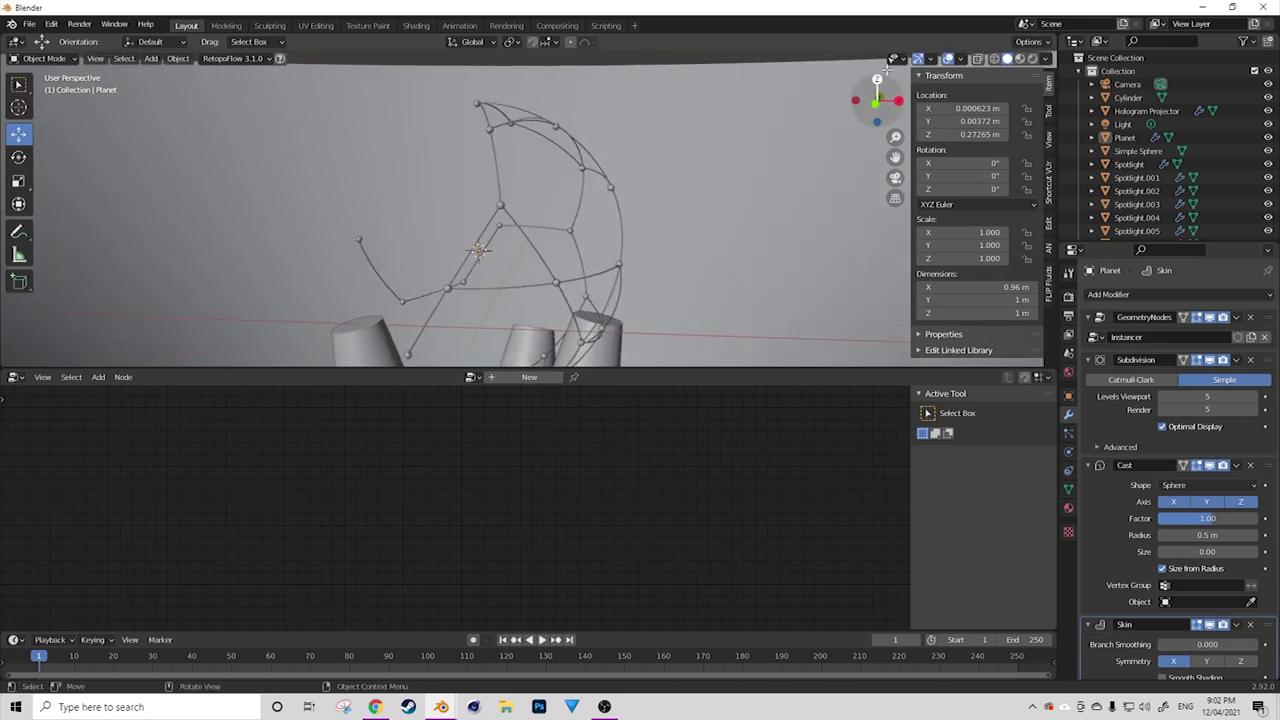
pyautogui.click(1019, 58)
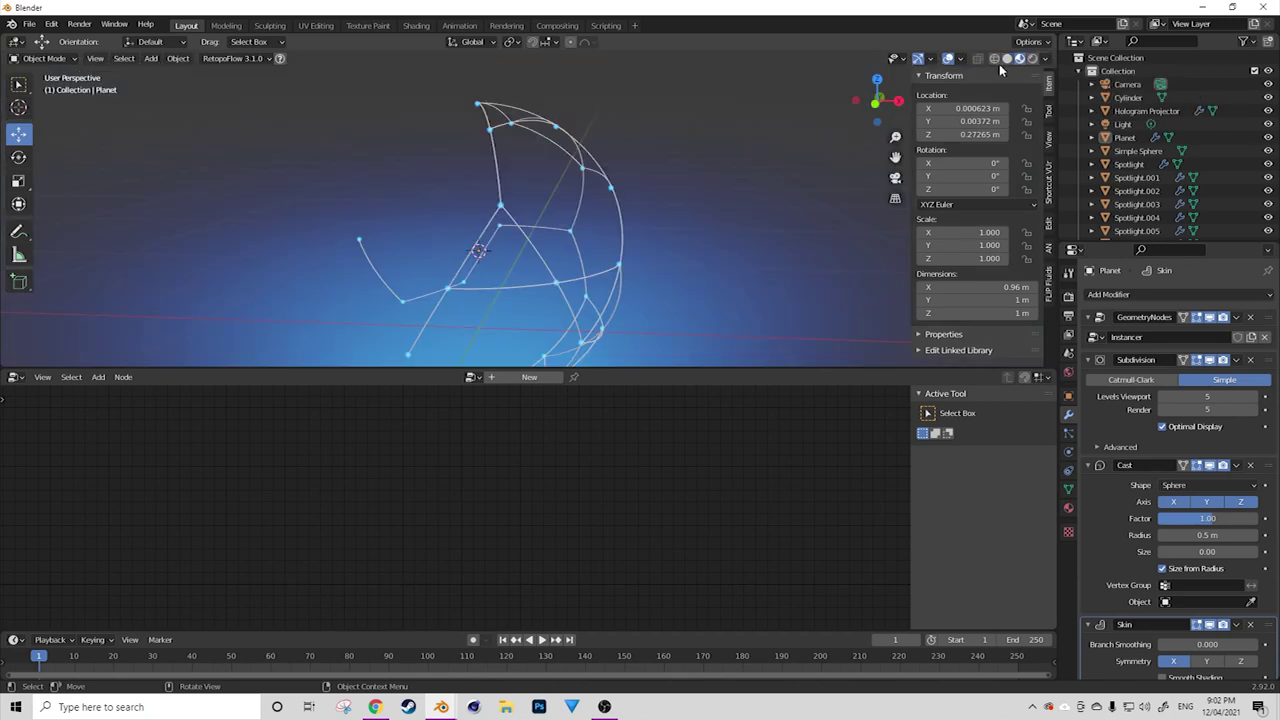
# Assign the Simple Hologram material to the Planet and orbit and zoom to inspect it.
pyautogui.click(521, 229)
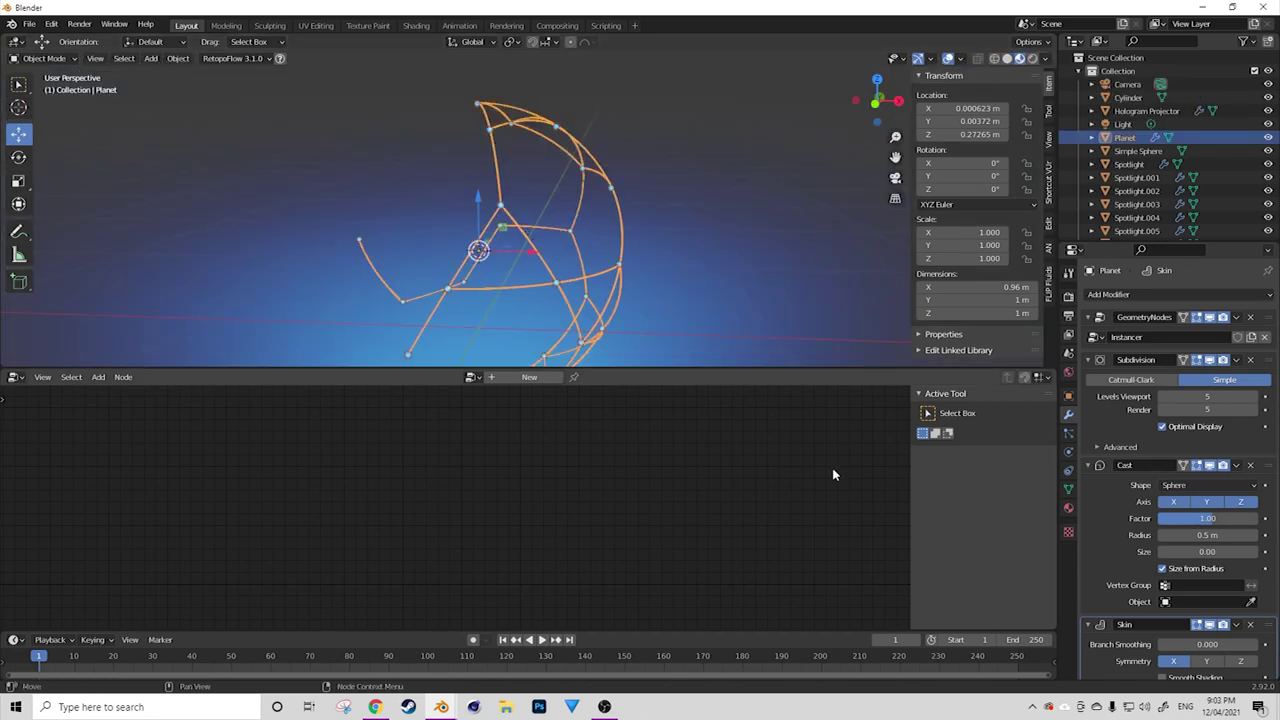
pyautogui.click(1069, 509)
pyautogui.click(1091, 351)
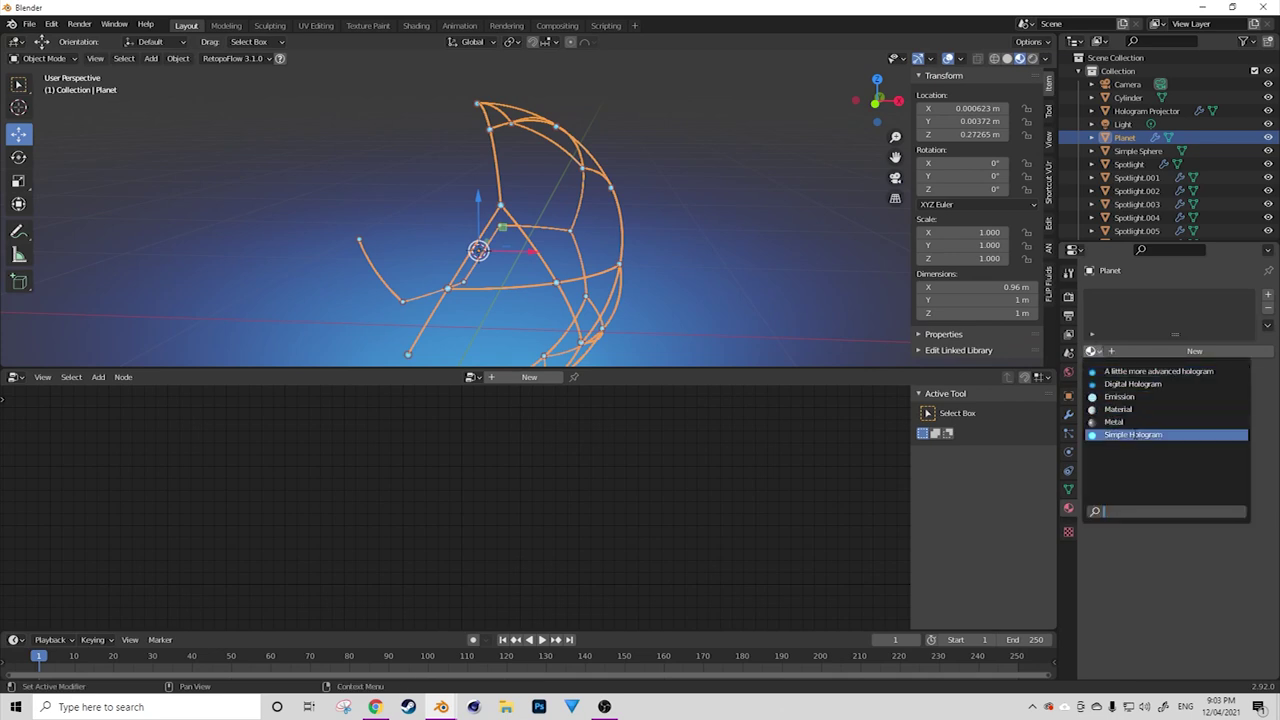
pyautogui.click(1135, 437)
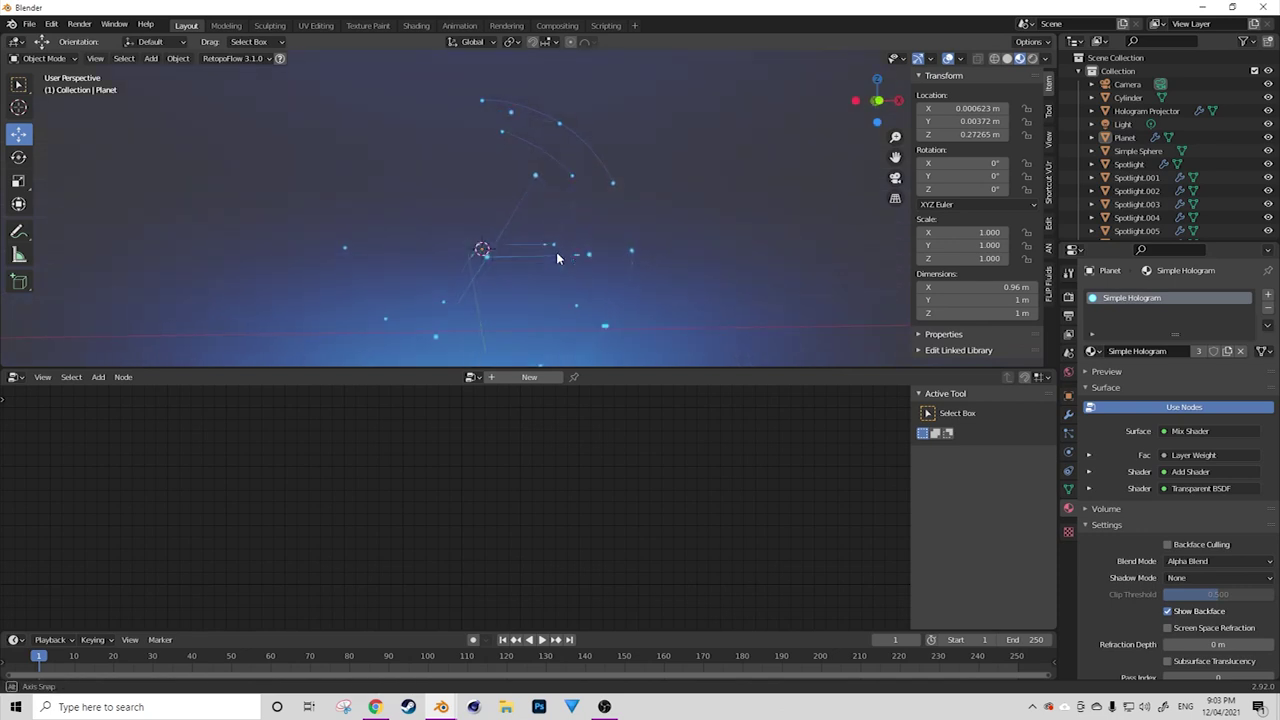
pyautogui.moveTo(597, 265); pyautogui.dragTo(634, 197, button='middle')
pyautogui.scroll(-3, 634, 197)
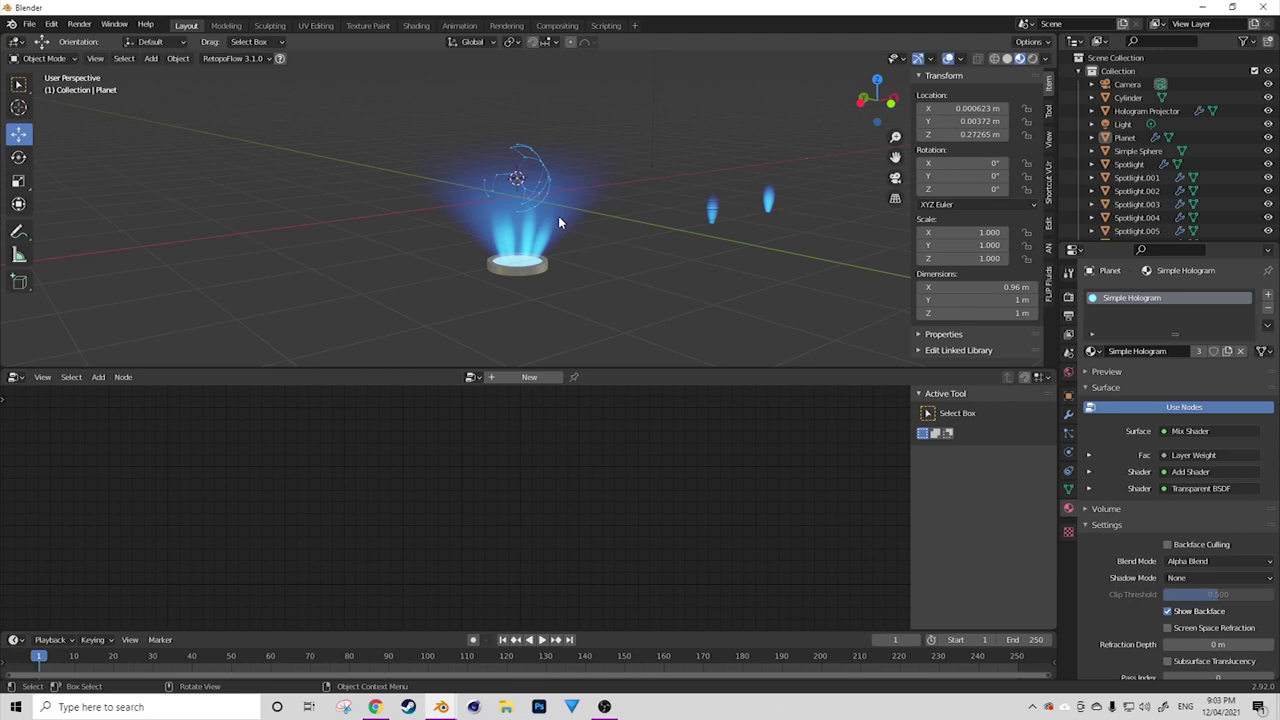
pyautogui.scroll(5, 560, 280)
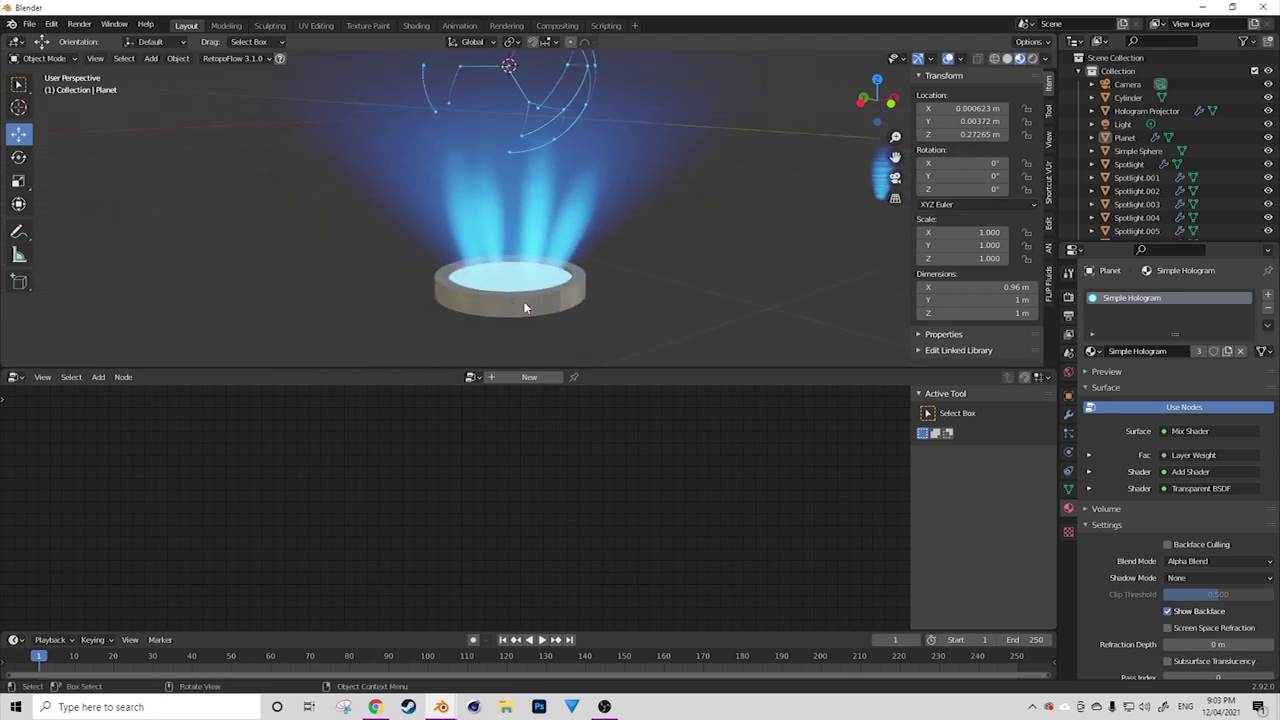
# Shade the projector base cylinder smooth and enable Auto Smooth at 30° in its normals settings.
pyautogui.click(540, 306)
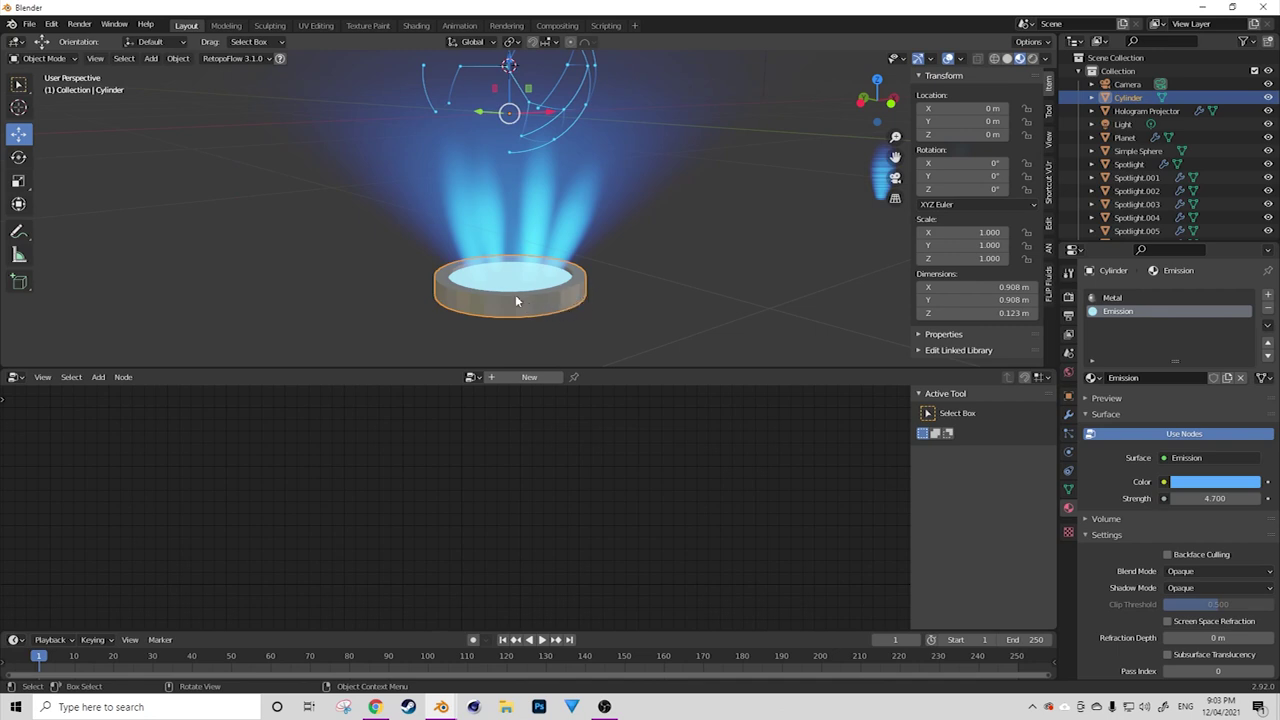
pyautogui.rightClick(550, 287)
pyautogui.click(491, 255)
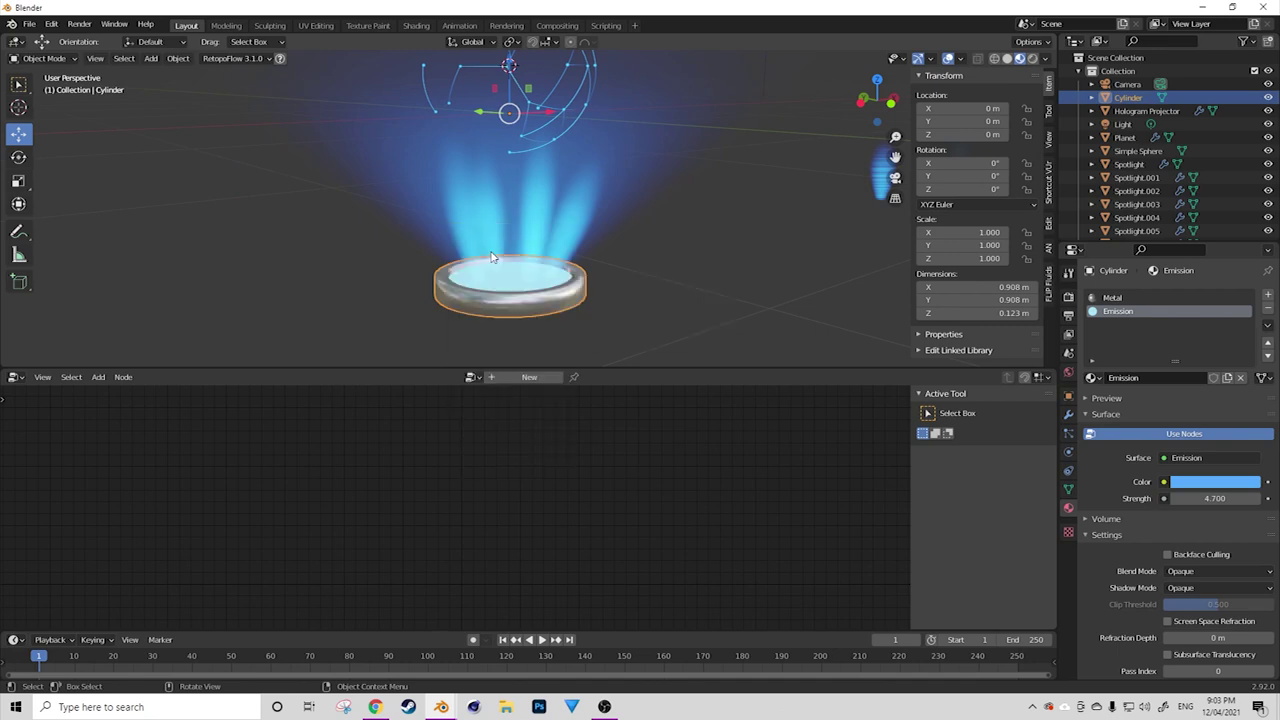
pyautogui.click(1069, 490)
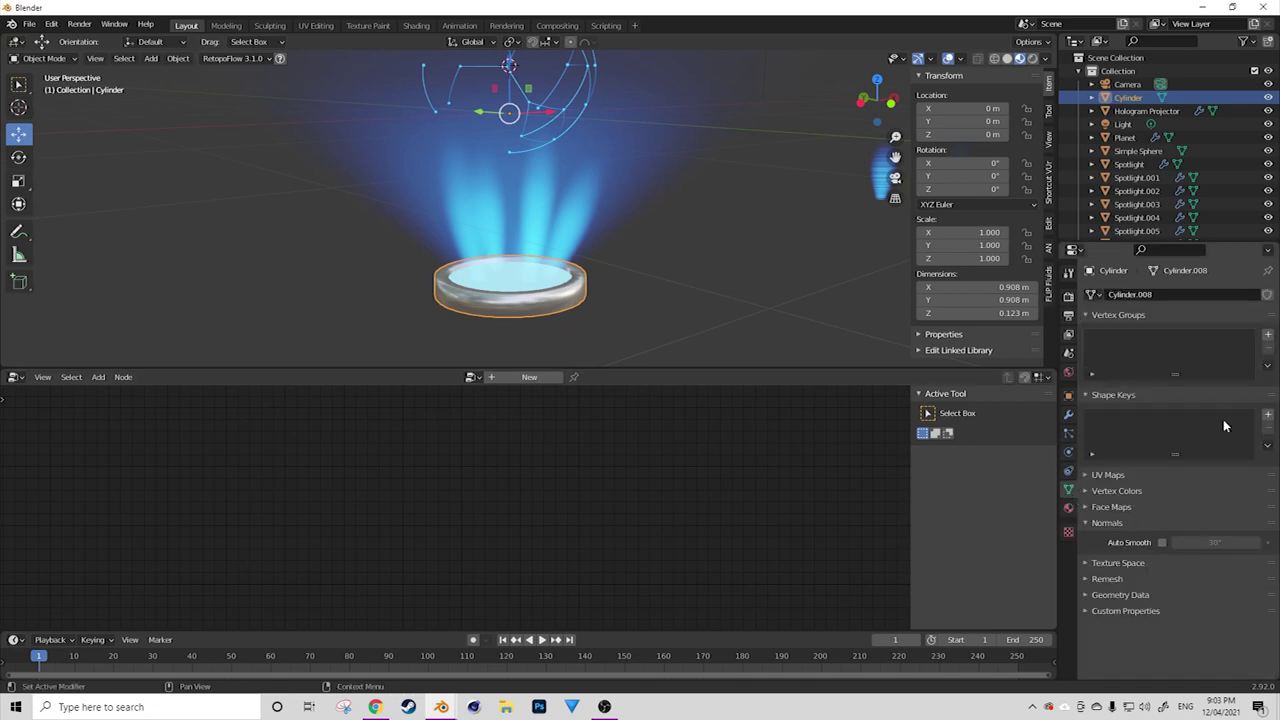
pyautogui.click(1162, 542)
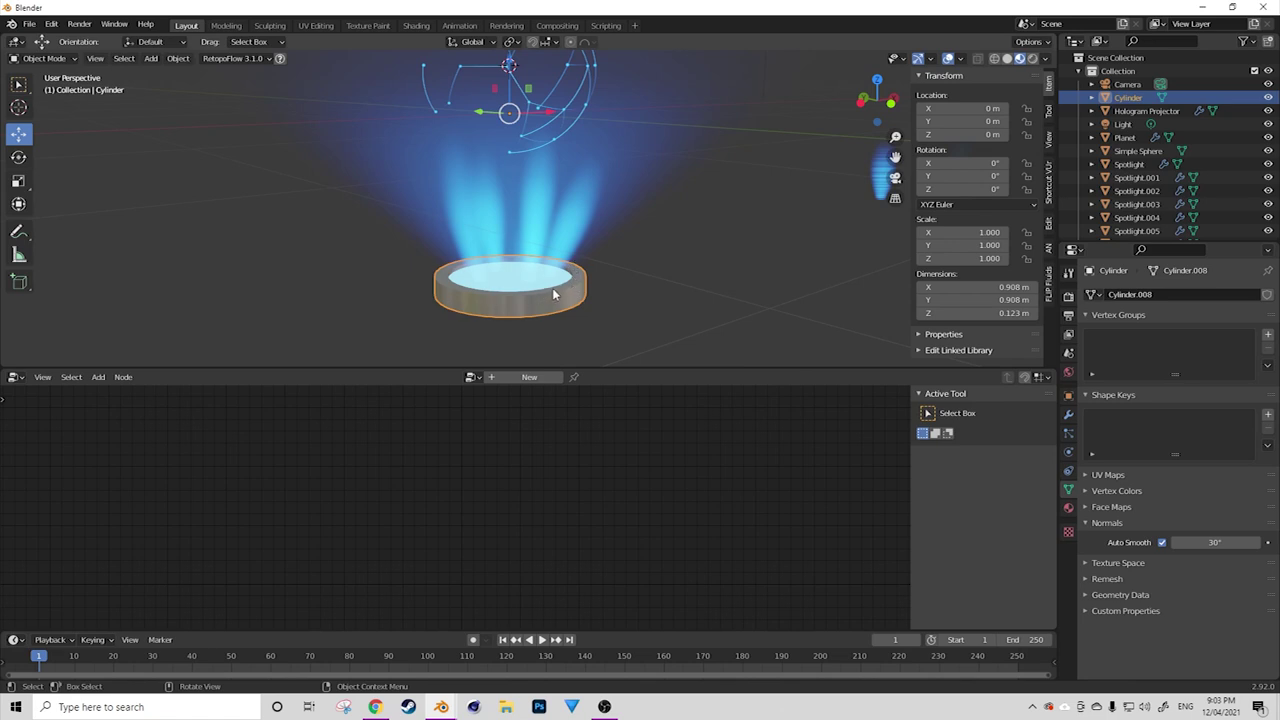
pyautogui.scroll(3, 555, 255)
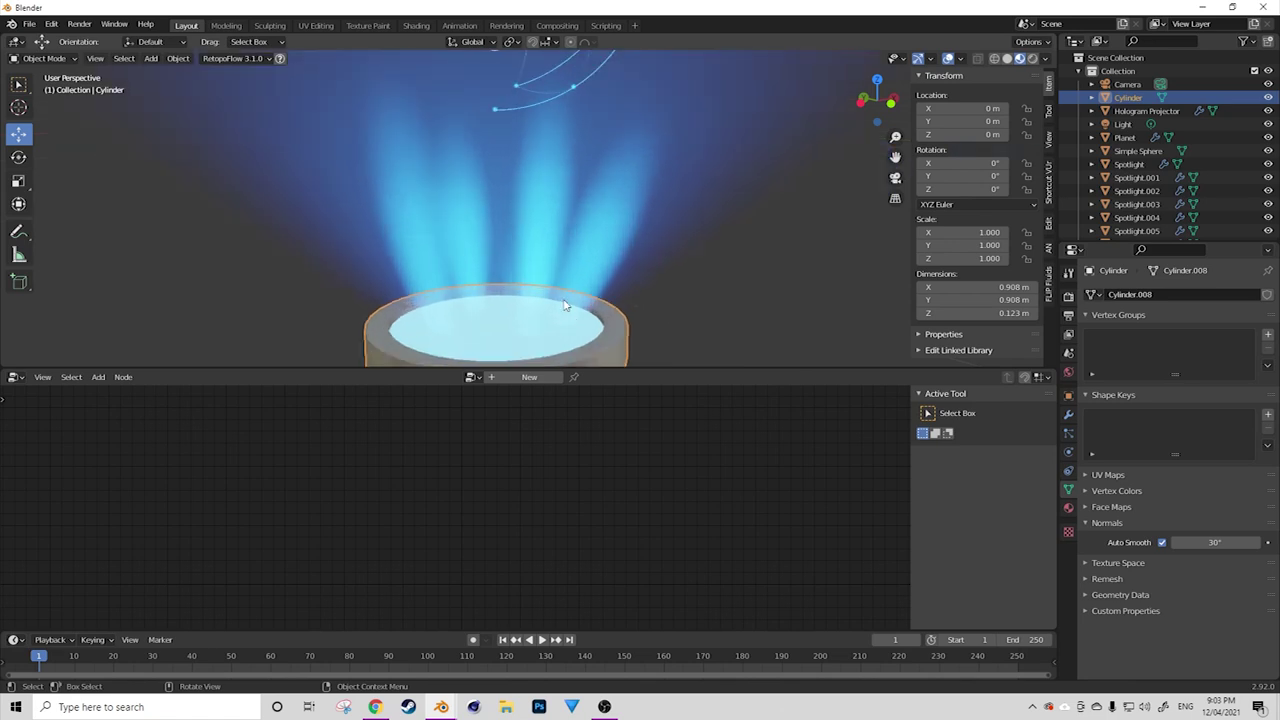
pyautogui.click(1068, 414)
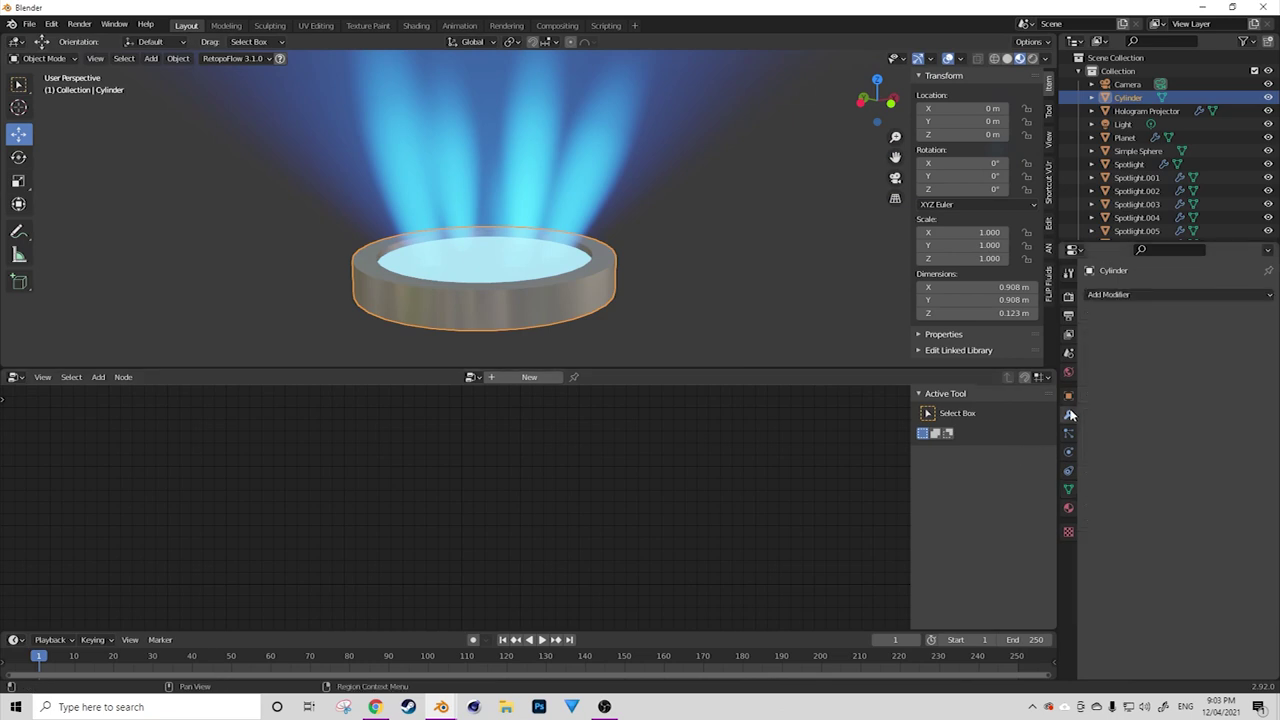
# Add a Bevel modifier to the cylinder with a 0.003 m amount.
pyautogui.click(1155, 292)
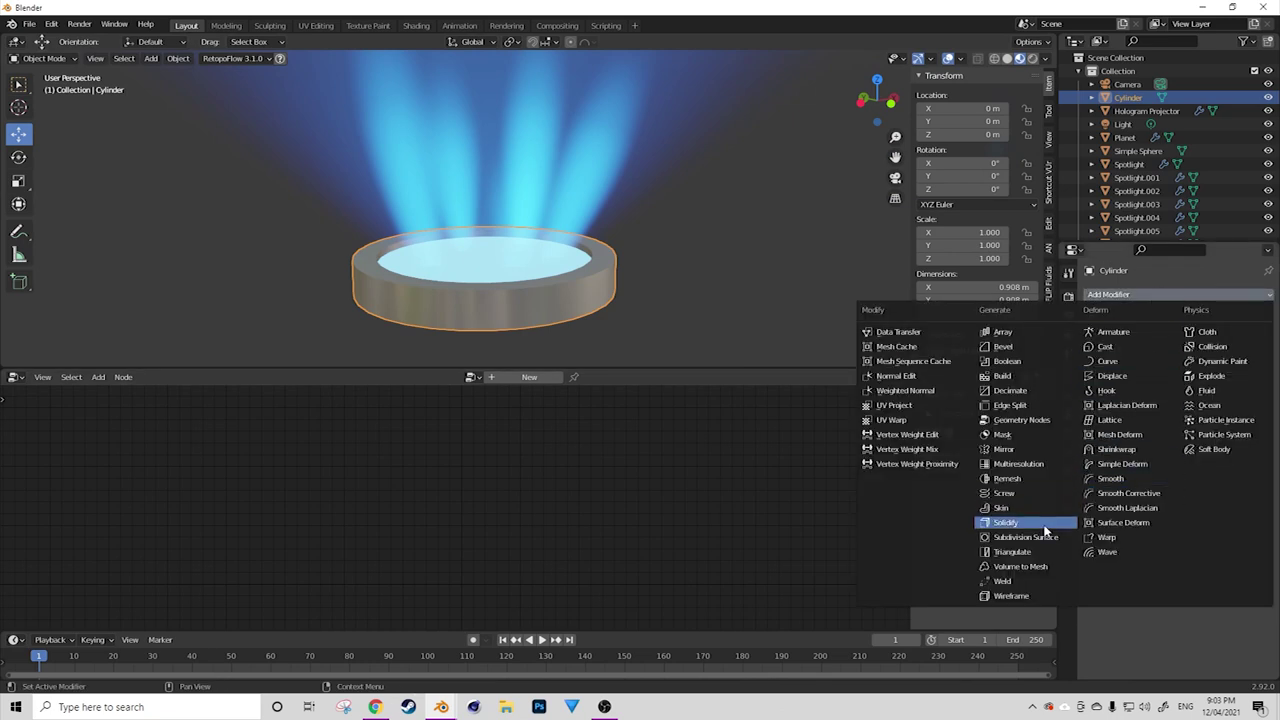
pyautogui.click(1021, 347)
pyautogui.scroll(5, 671, 263)
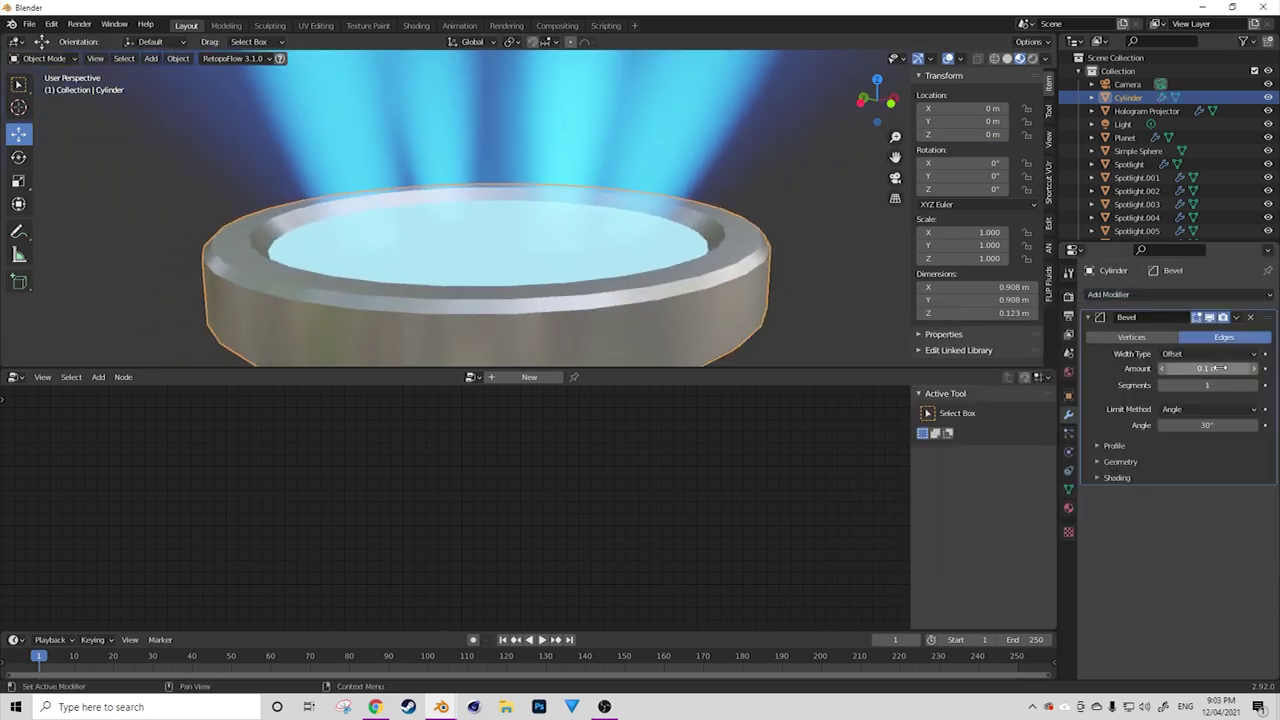
pyautogui.moveTo(1203, 368)
pyautogui.mouseDown()
pyautogui.moveTo(1181, 368)
pyautogui.moveTo(1199, 368)
pyautogui.mouseUp()
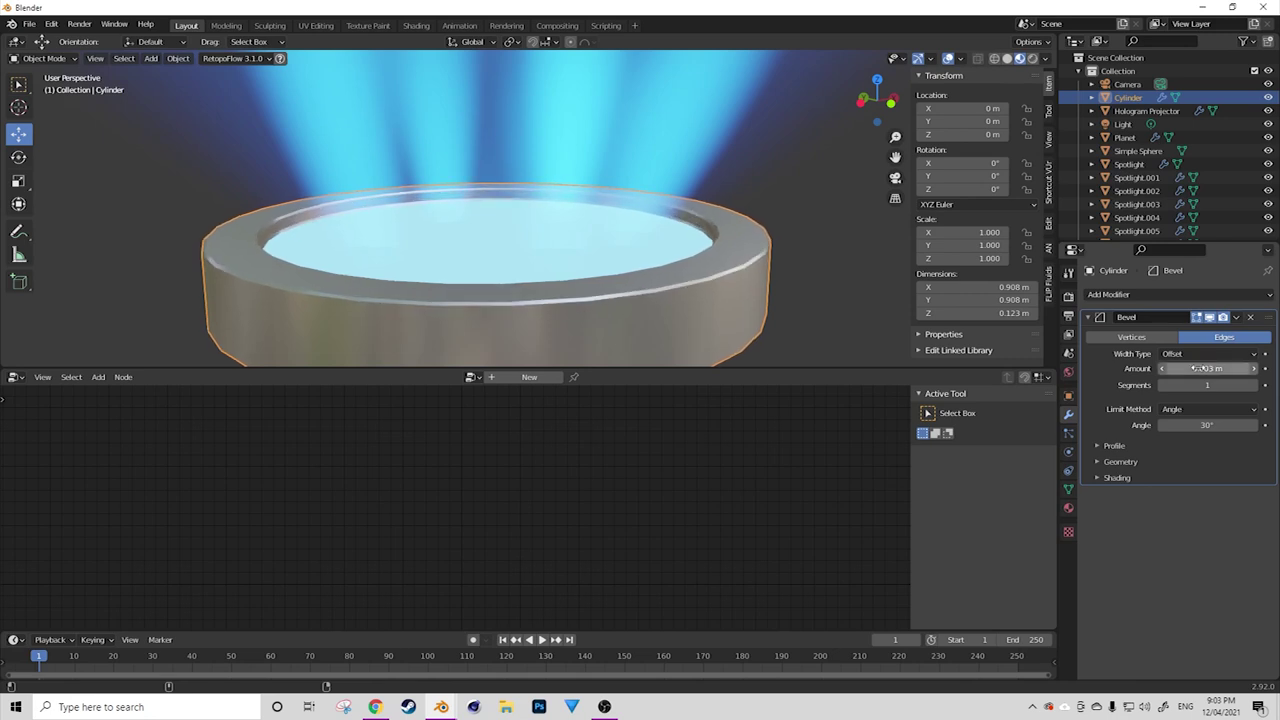
pyautogui.scroll(-4, 596, 278)
# Toggle the bevel's viewport display on and off to compare the base's softened edges.
pyautogui.moveTo(596, 278); pyautogui.dragTo(532, 282, button='middle')
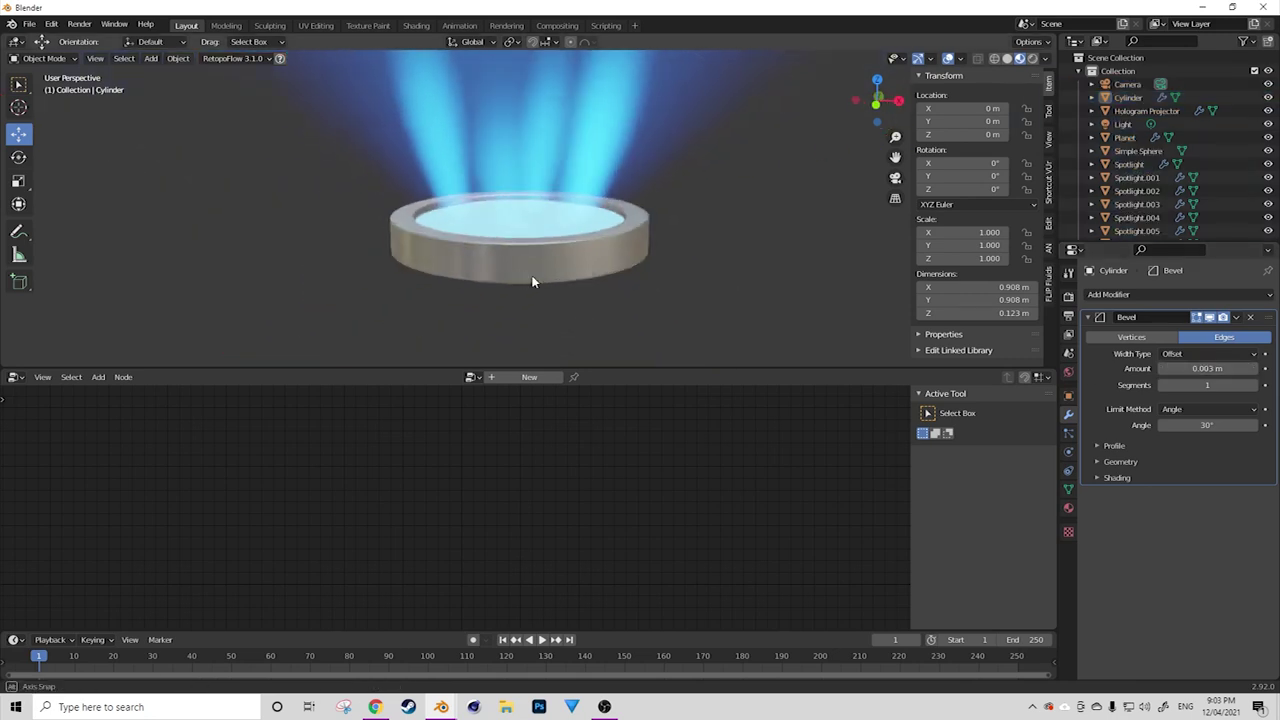
pyautogui.scroll(3, 666, 239)
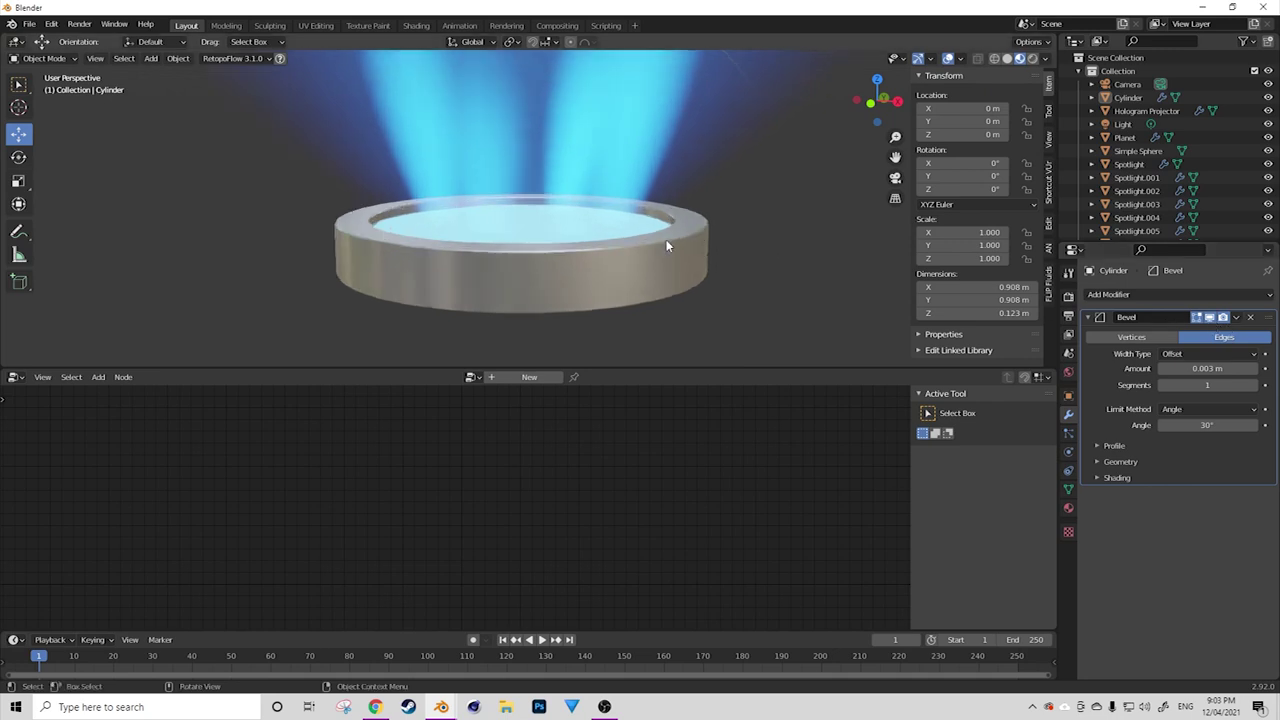
pyautogui.click(1210, 318)
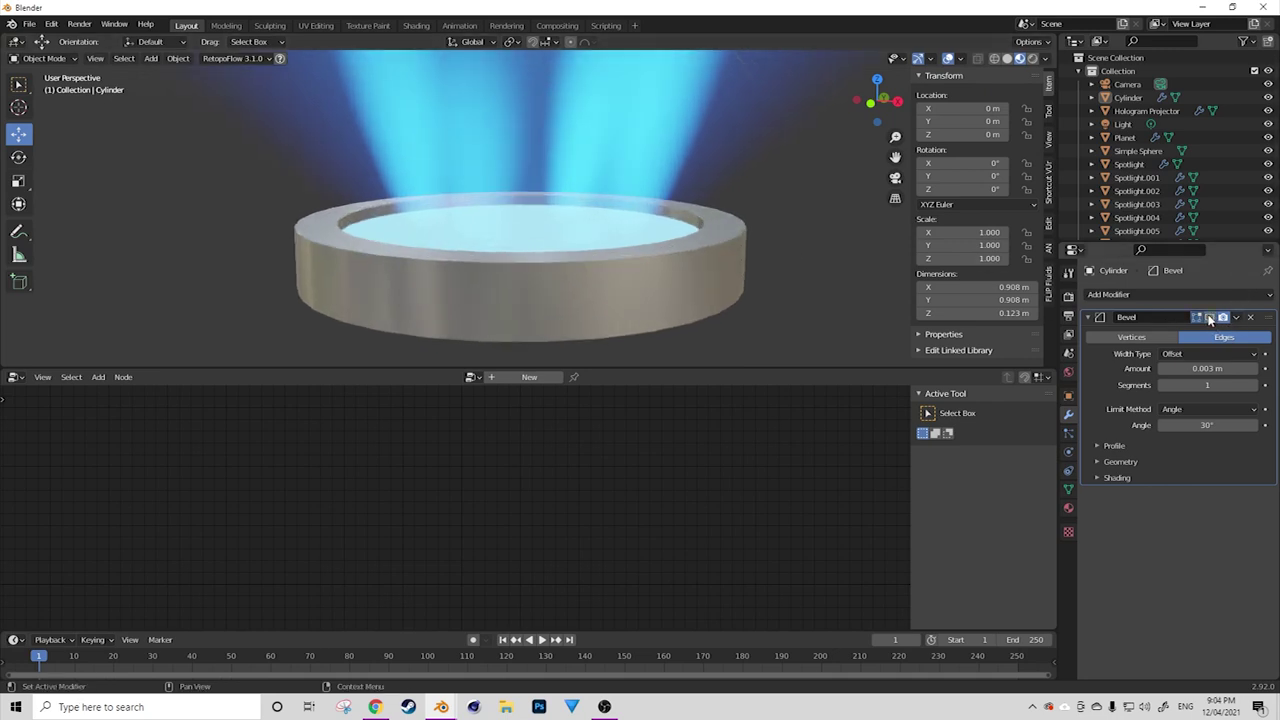
pyautogui.click(1210, 318)
pyautogui.click(1210, 318)
pyautogui.moveTo(786, 259); pyautogui.dragTo(735, 262, button='middle')
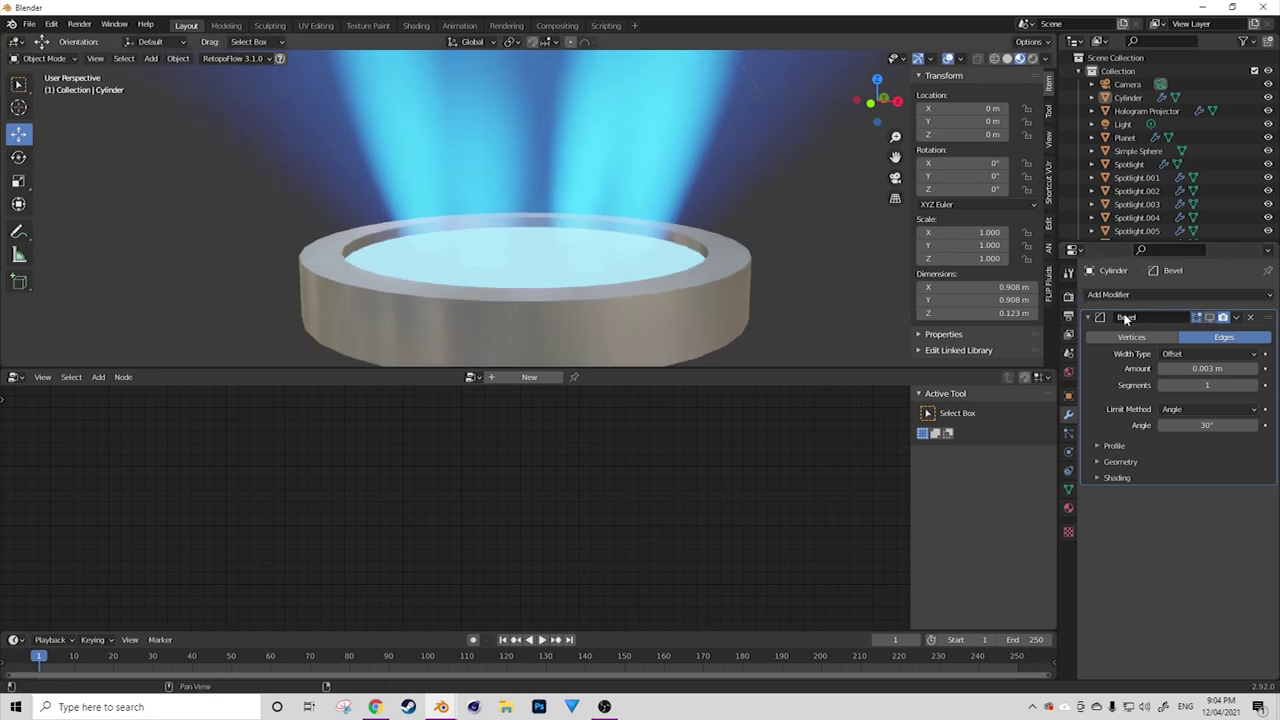
pyautogui.scroll(-10, 587, 239)
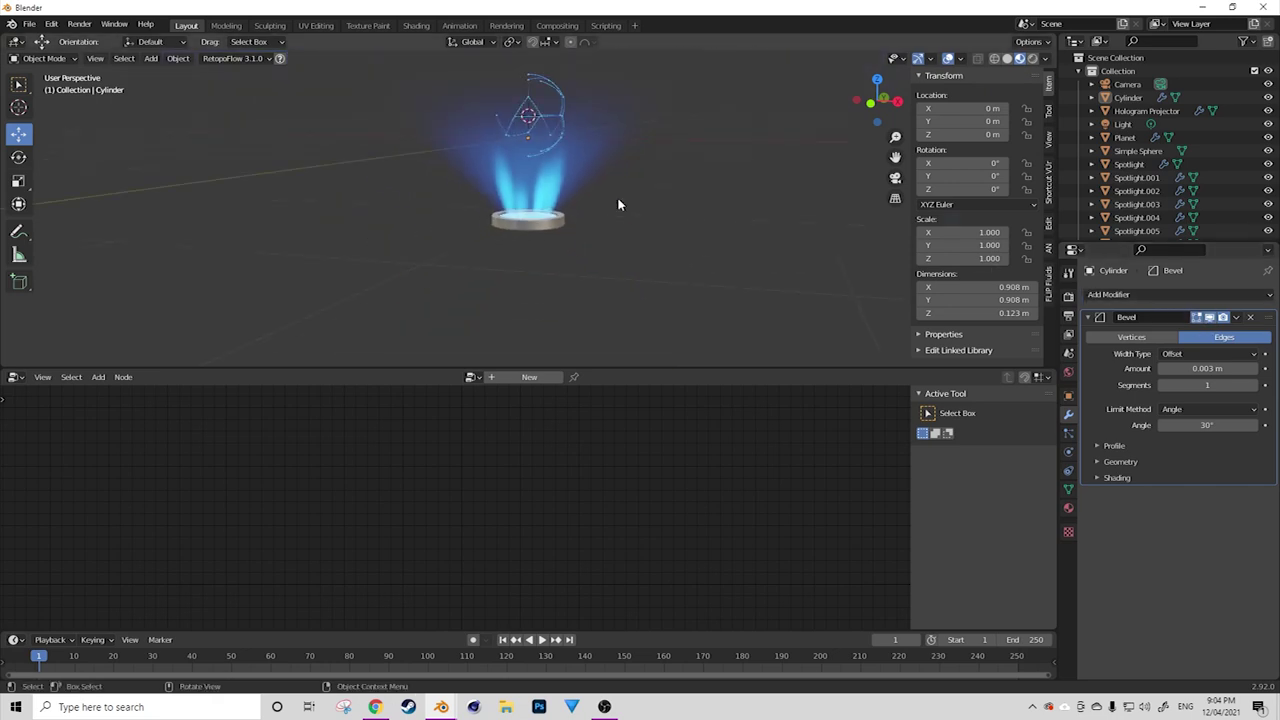
# Look through the scene camera and move it to frame the hologram planet and projector.
pyautogui.moveTo(587, 239)
pyautogui.mouseDown(button='middle')
pyautogui.moveTo(487, 214)
pyautogui.moveTo(678, 212)
pyautogui.moveTo(632, 246)
pyautogui.moveTo(614, 243)
pyautogui.moveTo(605, 207)
pyautogui.moveTo(602, 219)
pyautogui.mouseUp(button='middle')
pyautogui.scroll(-5, 557, 237)
pyautogui.scroll(5, 591, 220)
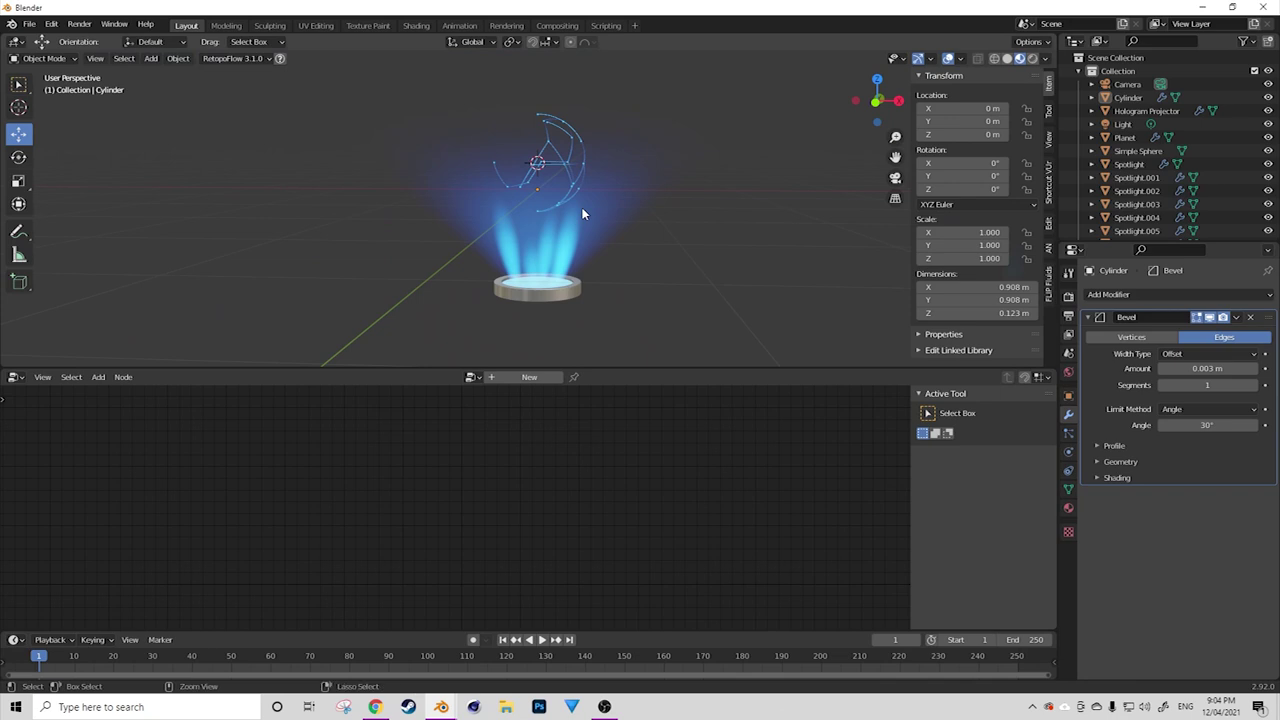
pyautogui.press('ctrl+alt+KP_0')
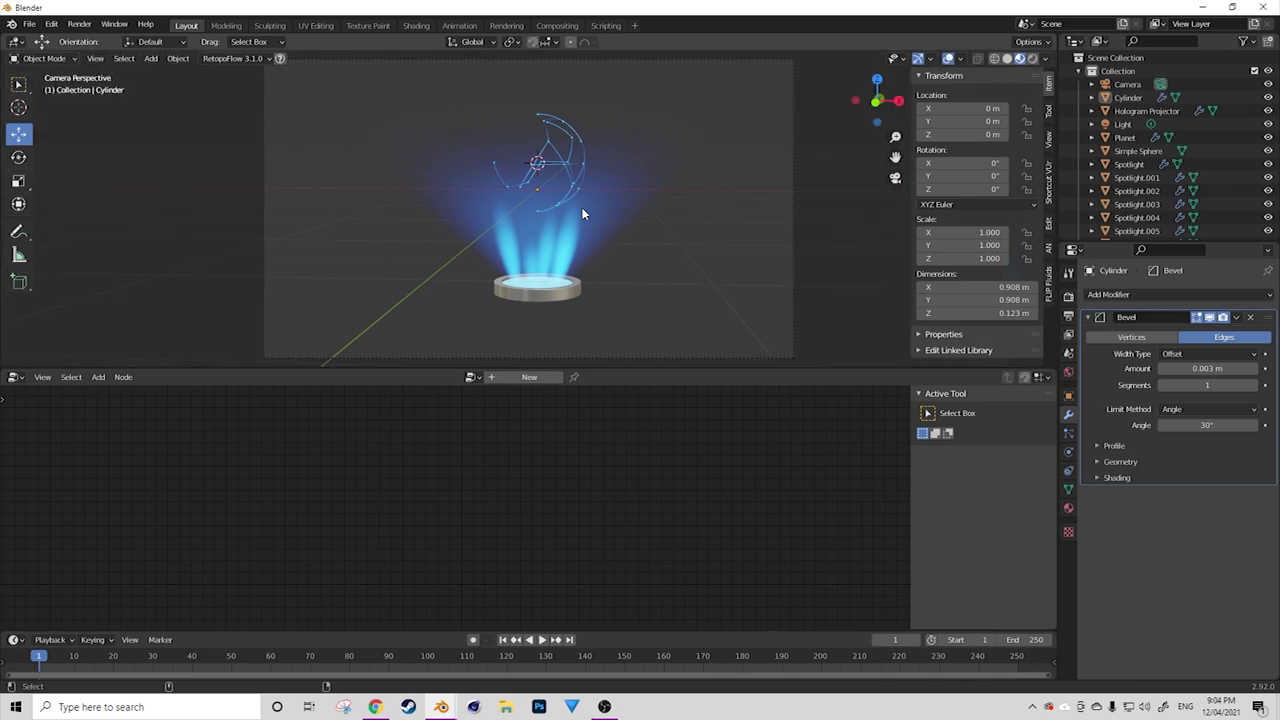
pyautogui.scroll(-4, 570, 216)
pyautogui.click(658, 207)
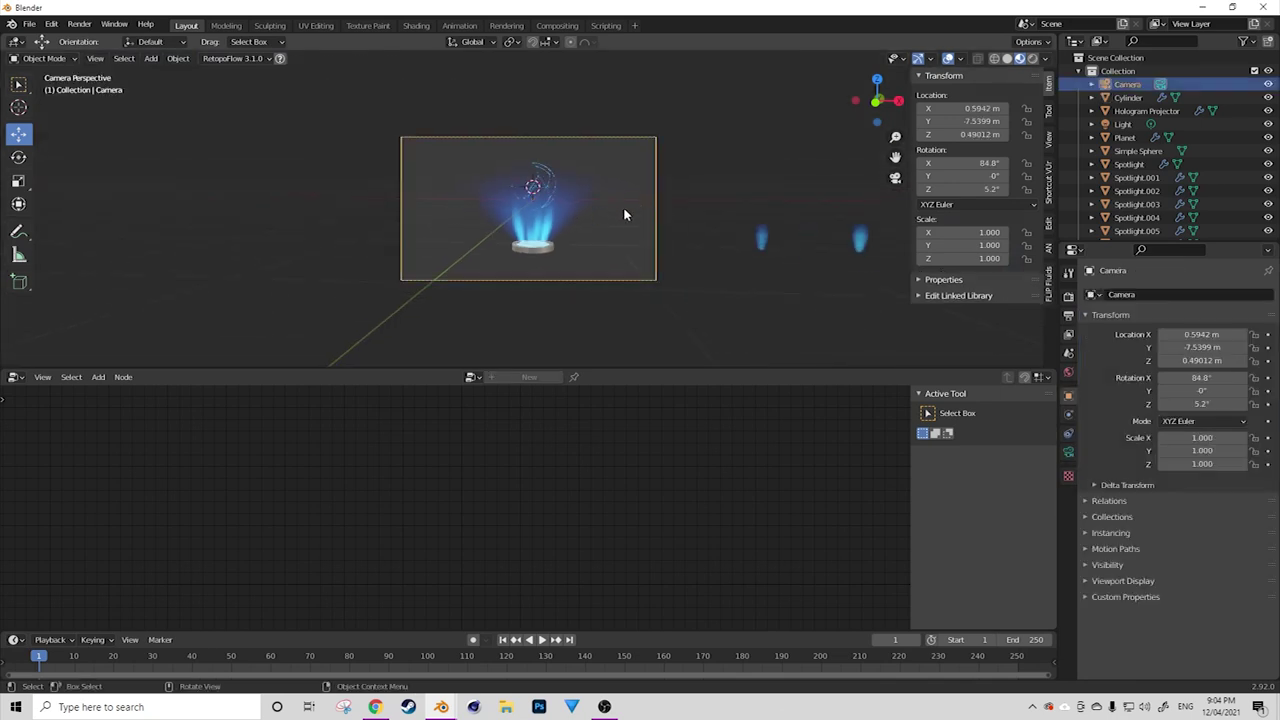
pyautogui.press('g')
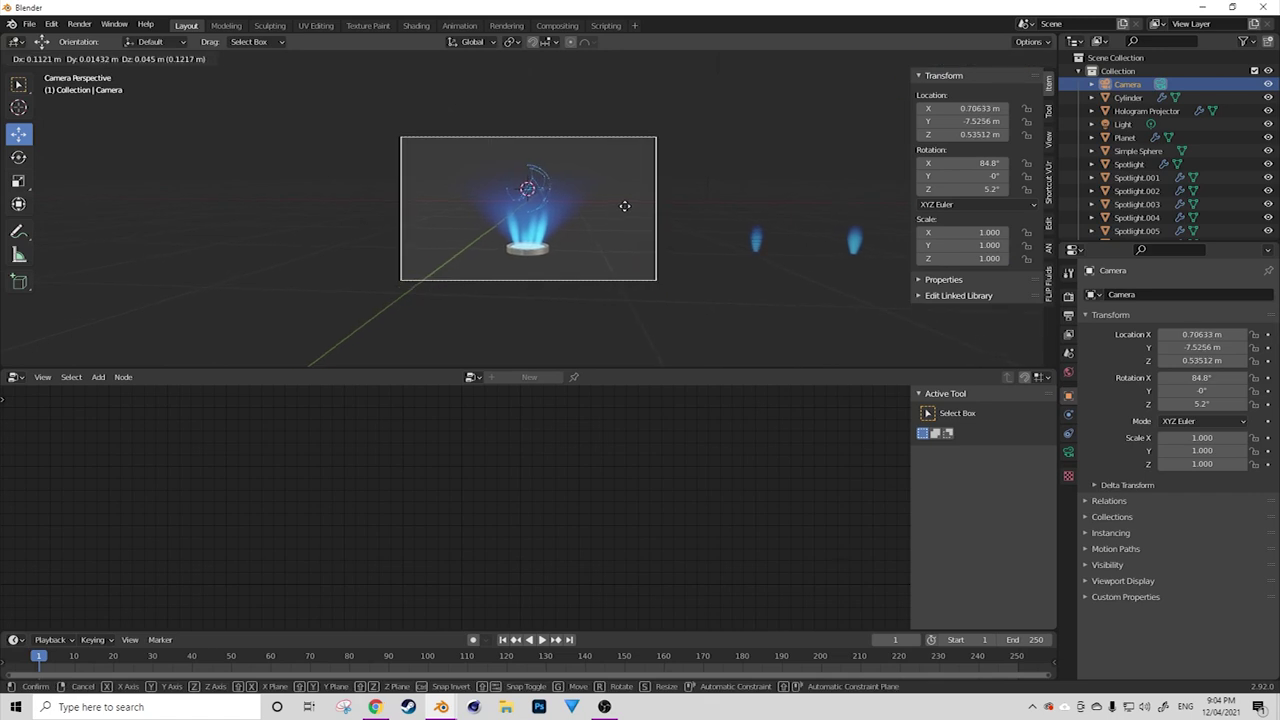
pyautogui.click(624, 206)
# Render the final image of the glowing hologram scene with F12.
pyautogui.scroll(3, 593, 214)
pyautogui.scroll(-1, 593, 214)
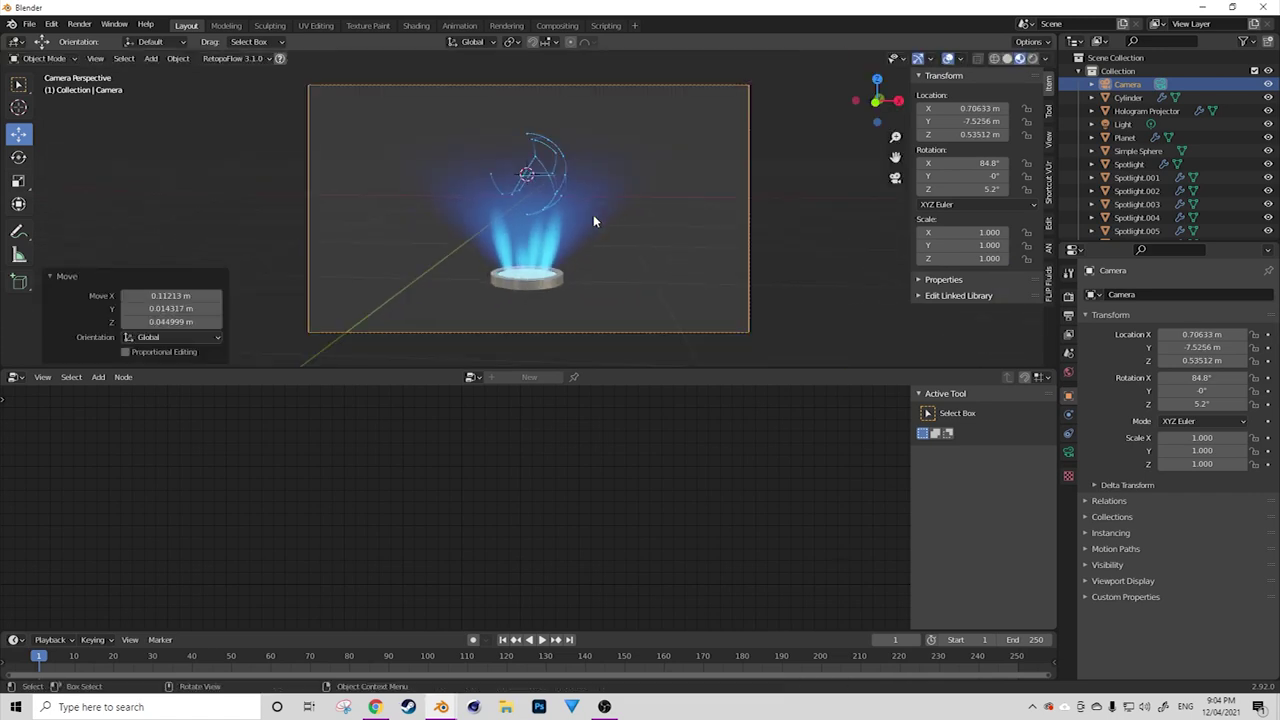
pyautogui.press('F12')
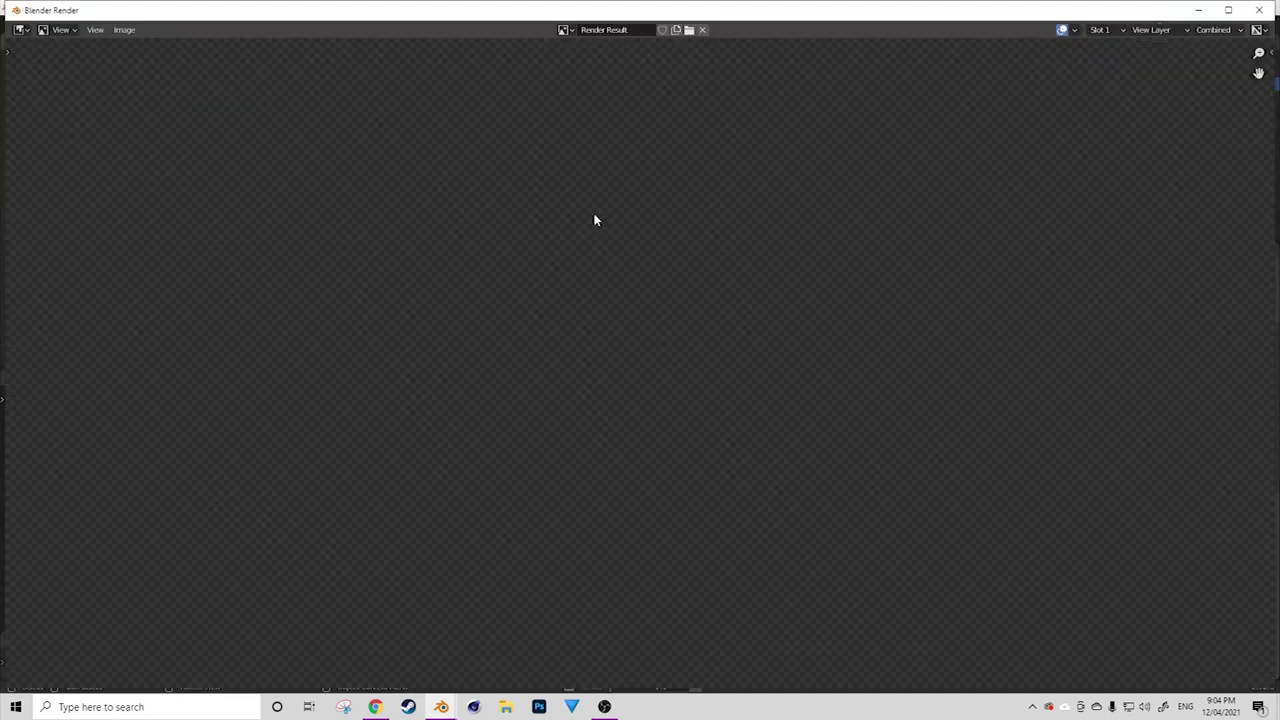
pyautogui.scroll(-3, 666, 345)
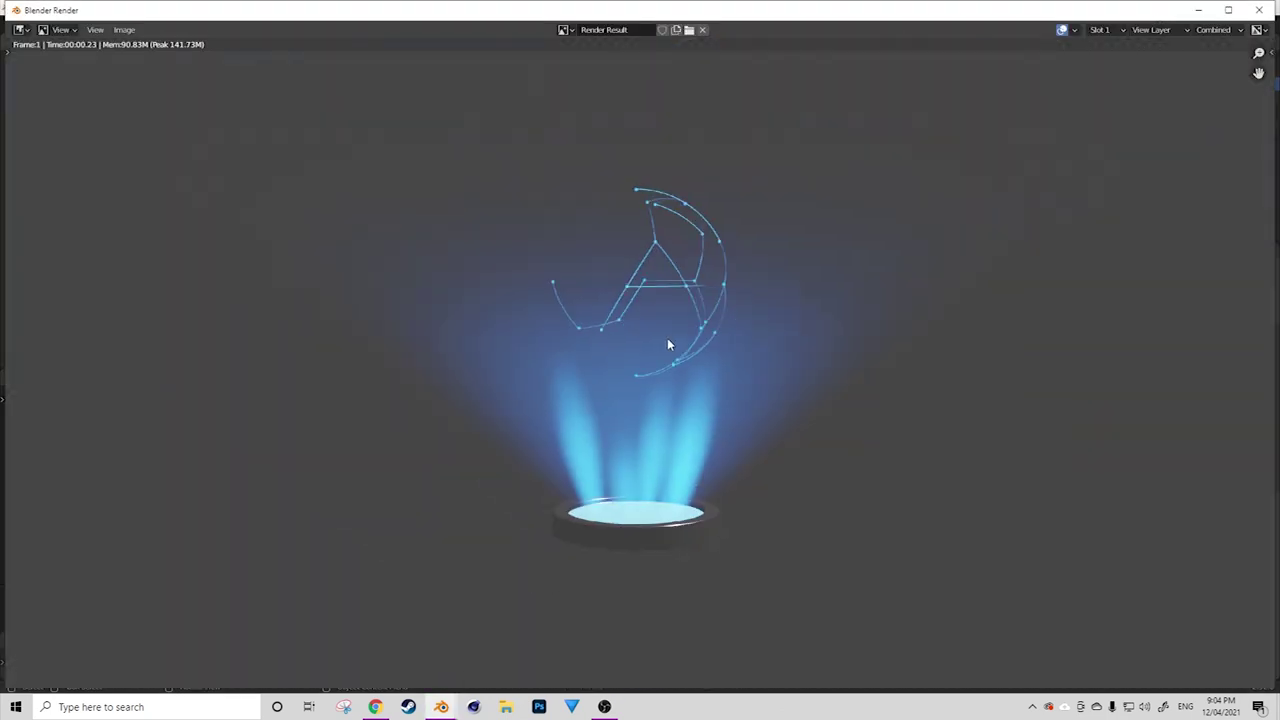